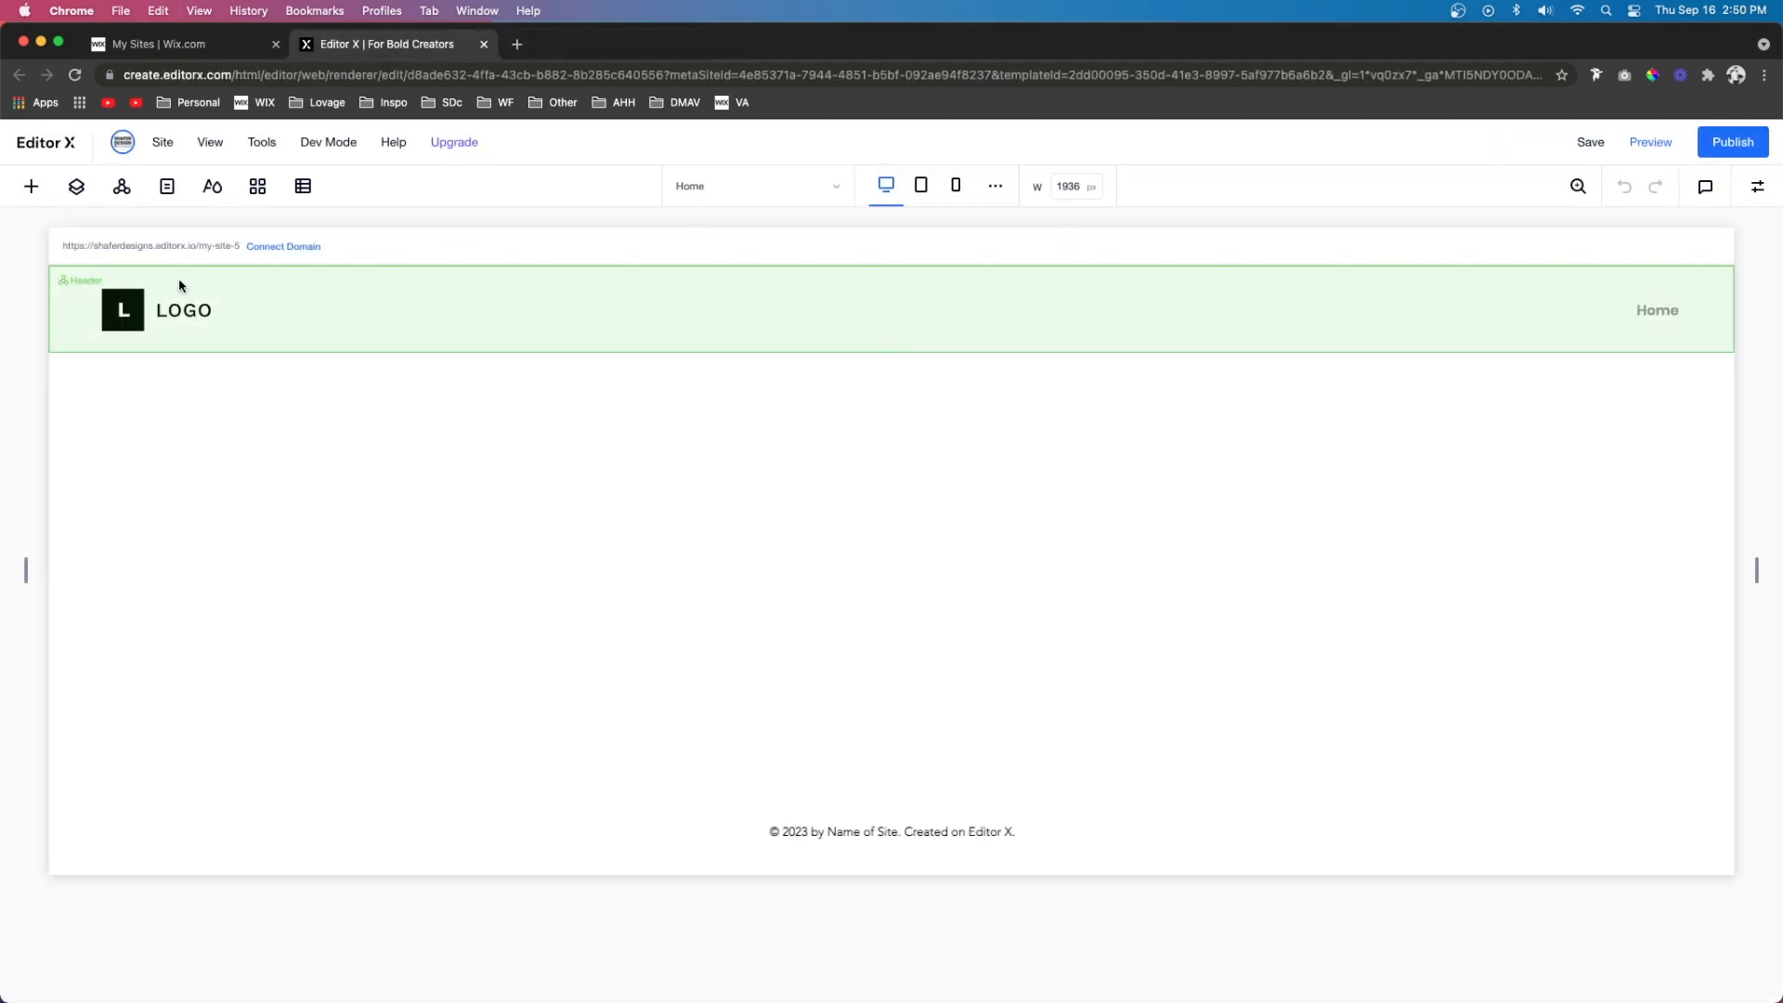
Stop showing the Header master on all pages, removing it from the Home page
left_click(121, 190)
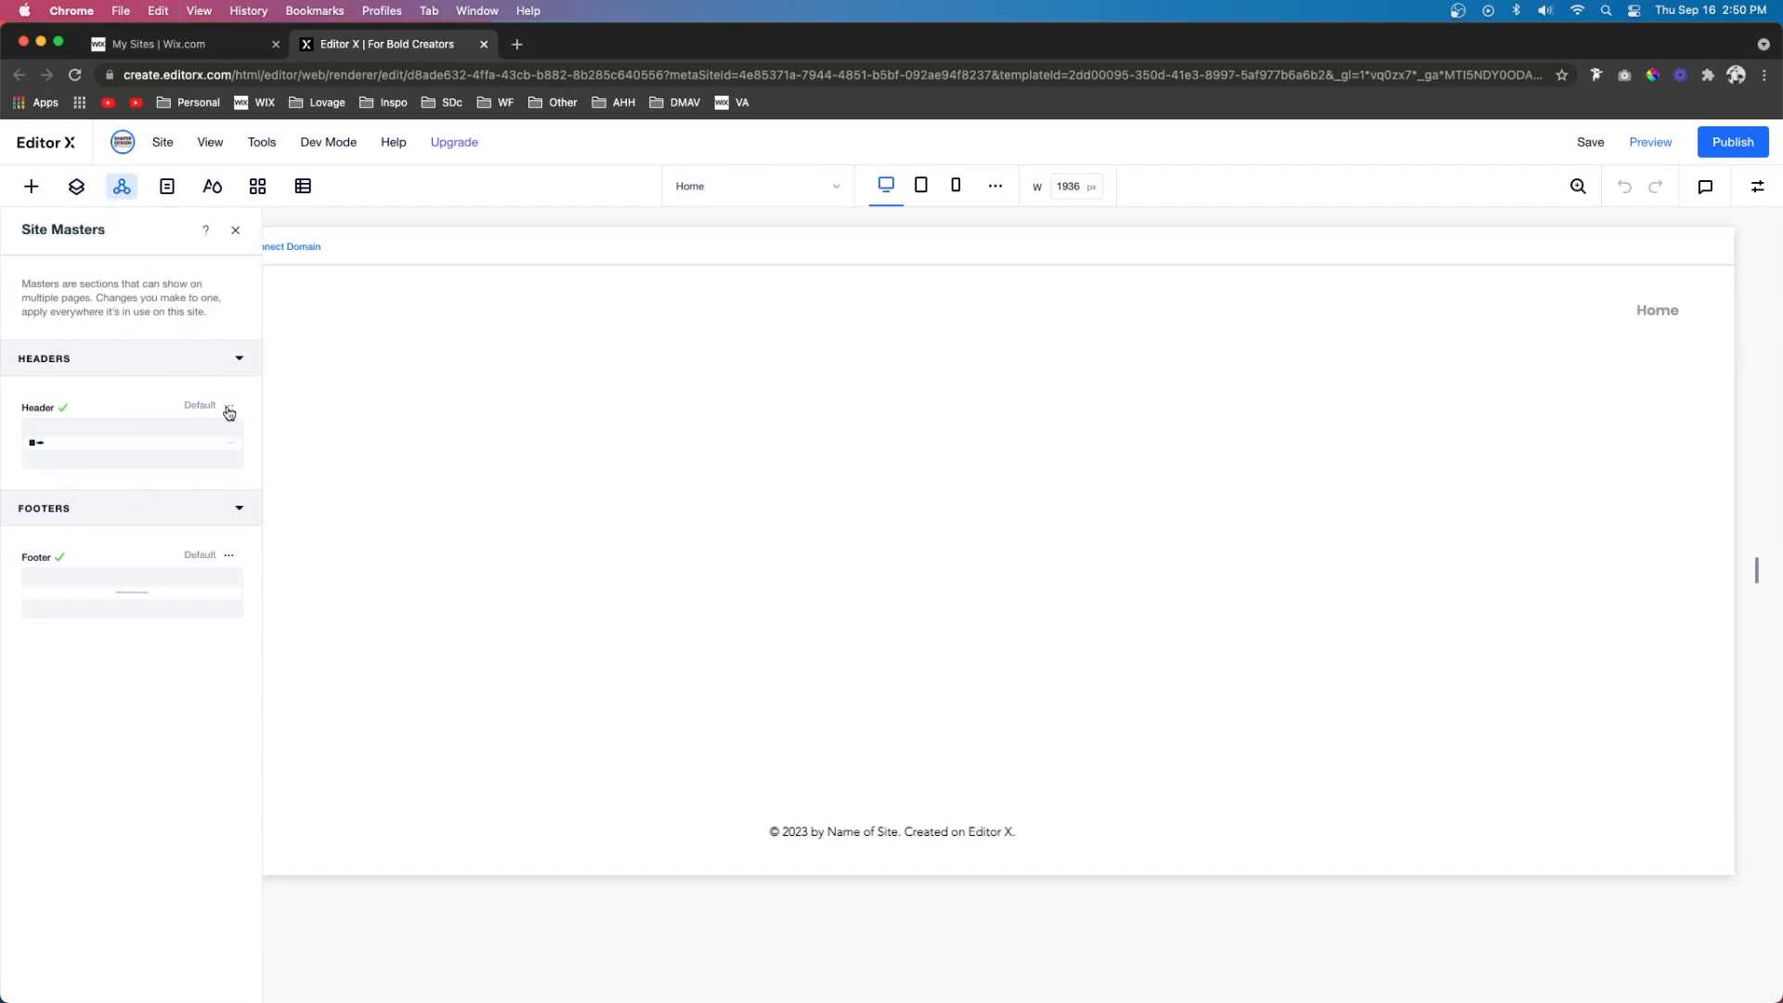
left_click(229, 409)
left_click(271, 435)
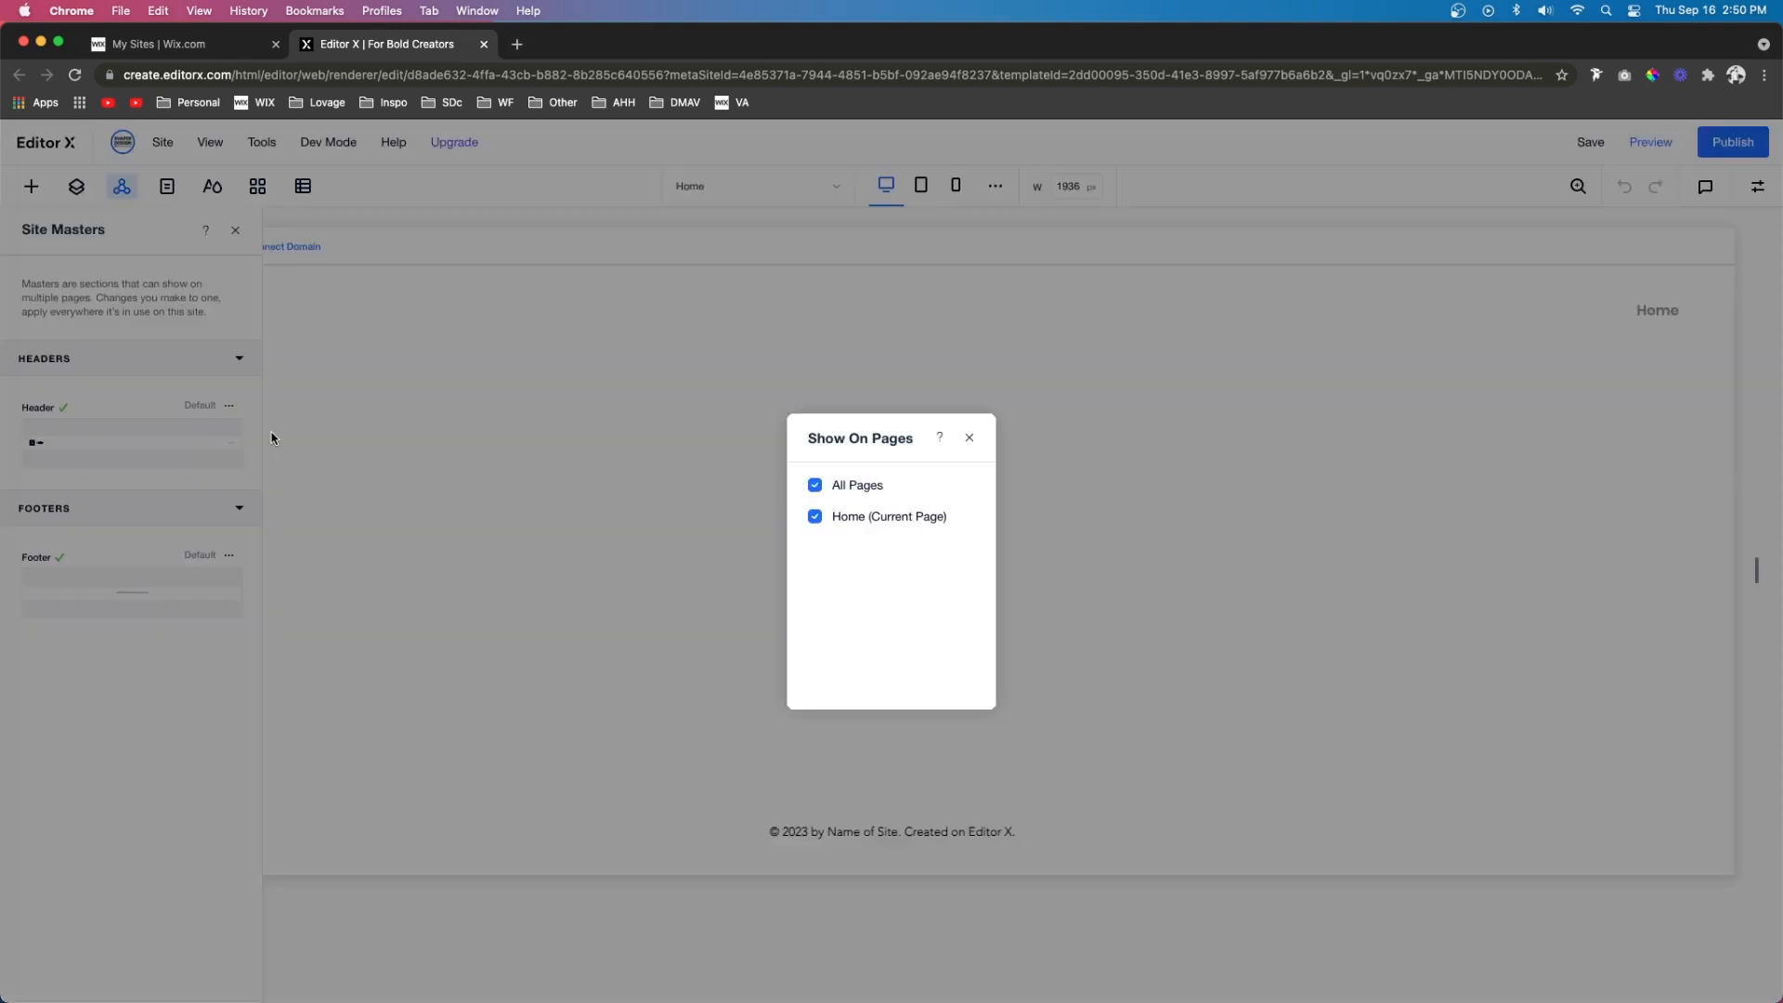
left_click(816, 485)
left_click(971, 440)
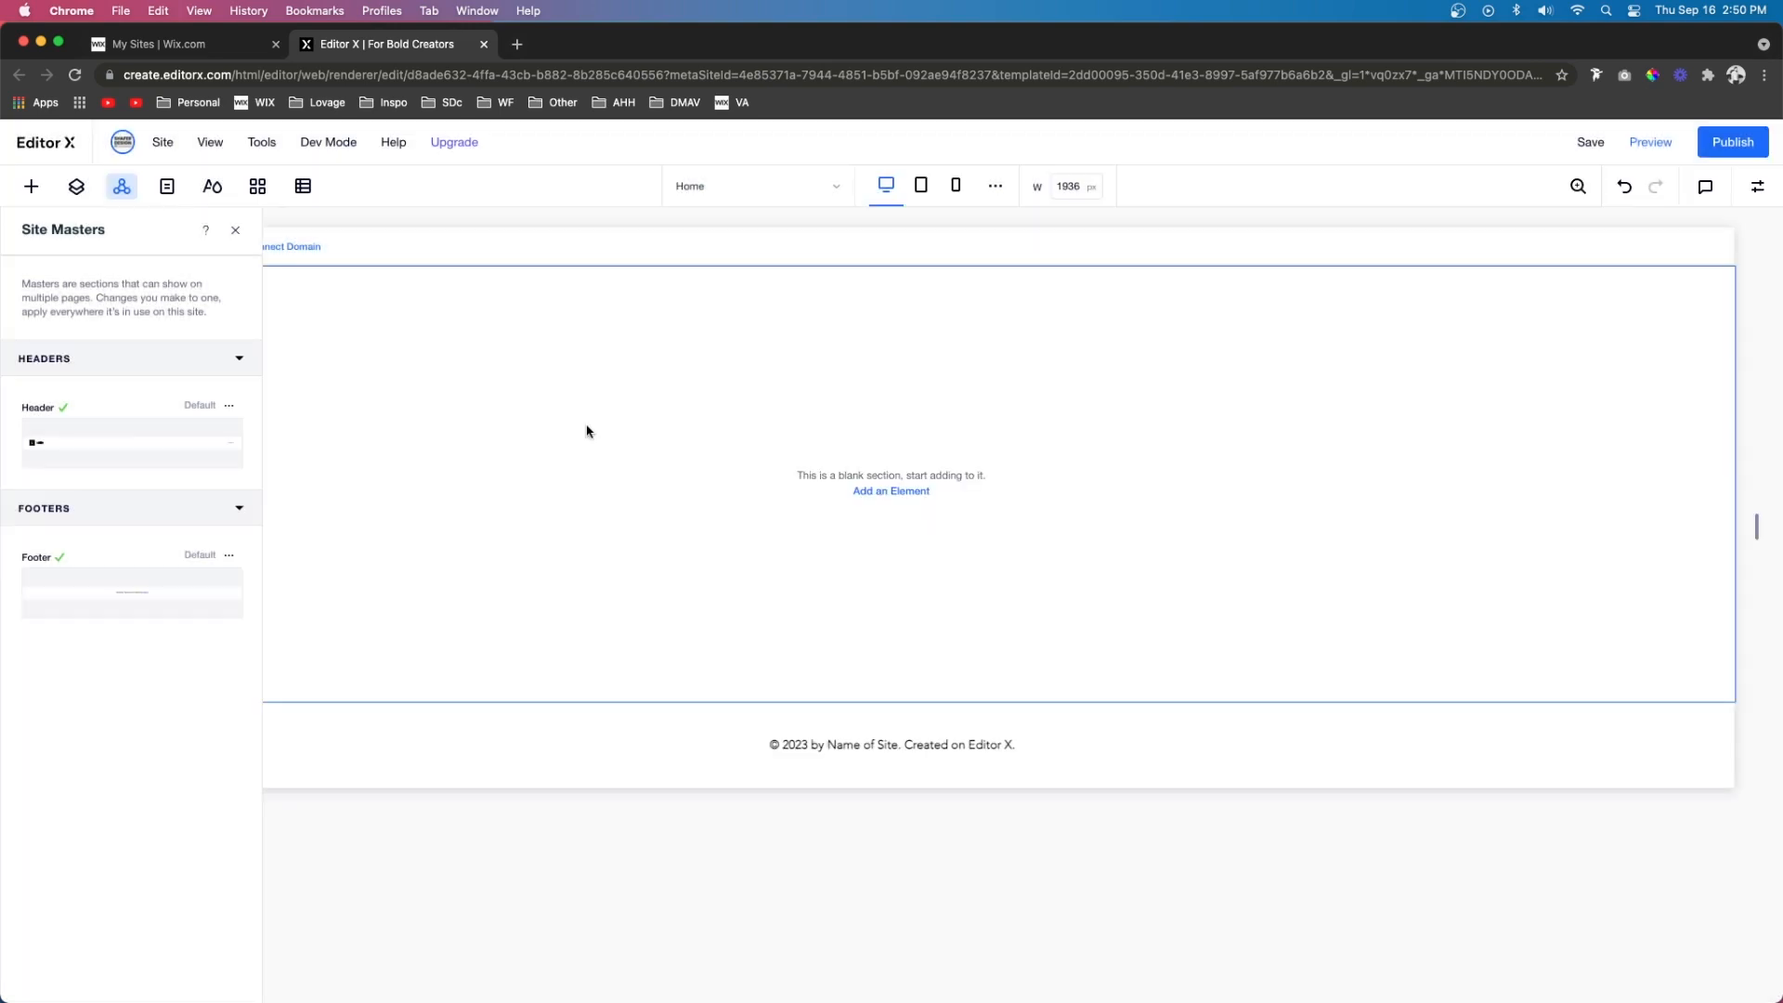
Set the blank section's minimum height to 100 vh
left_click(569, 438)
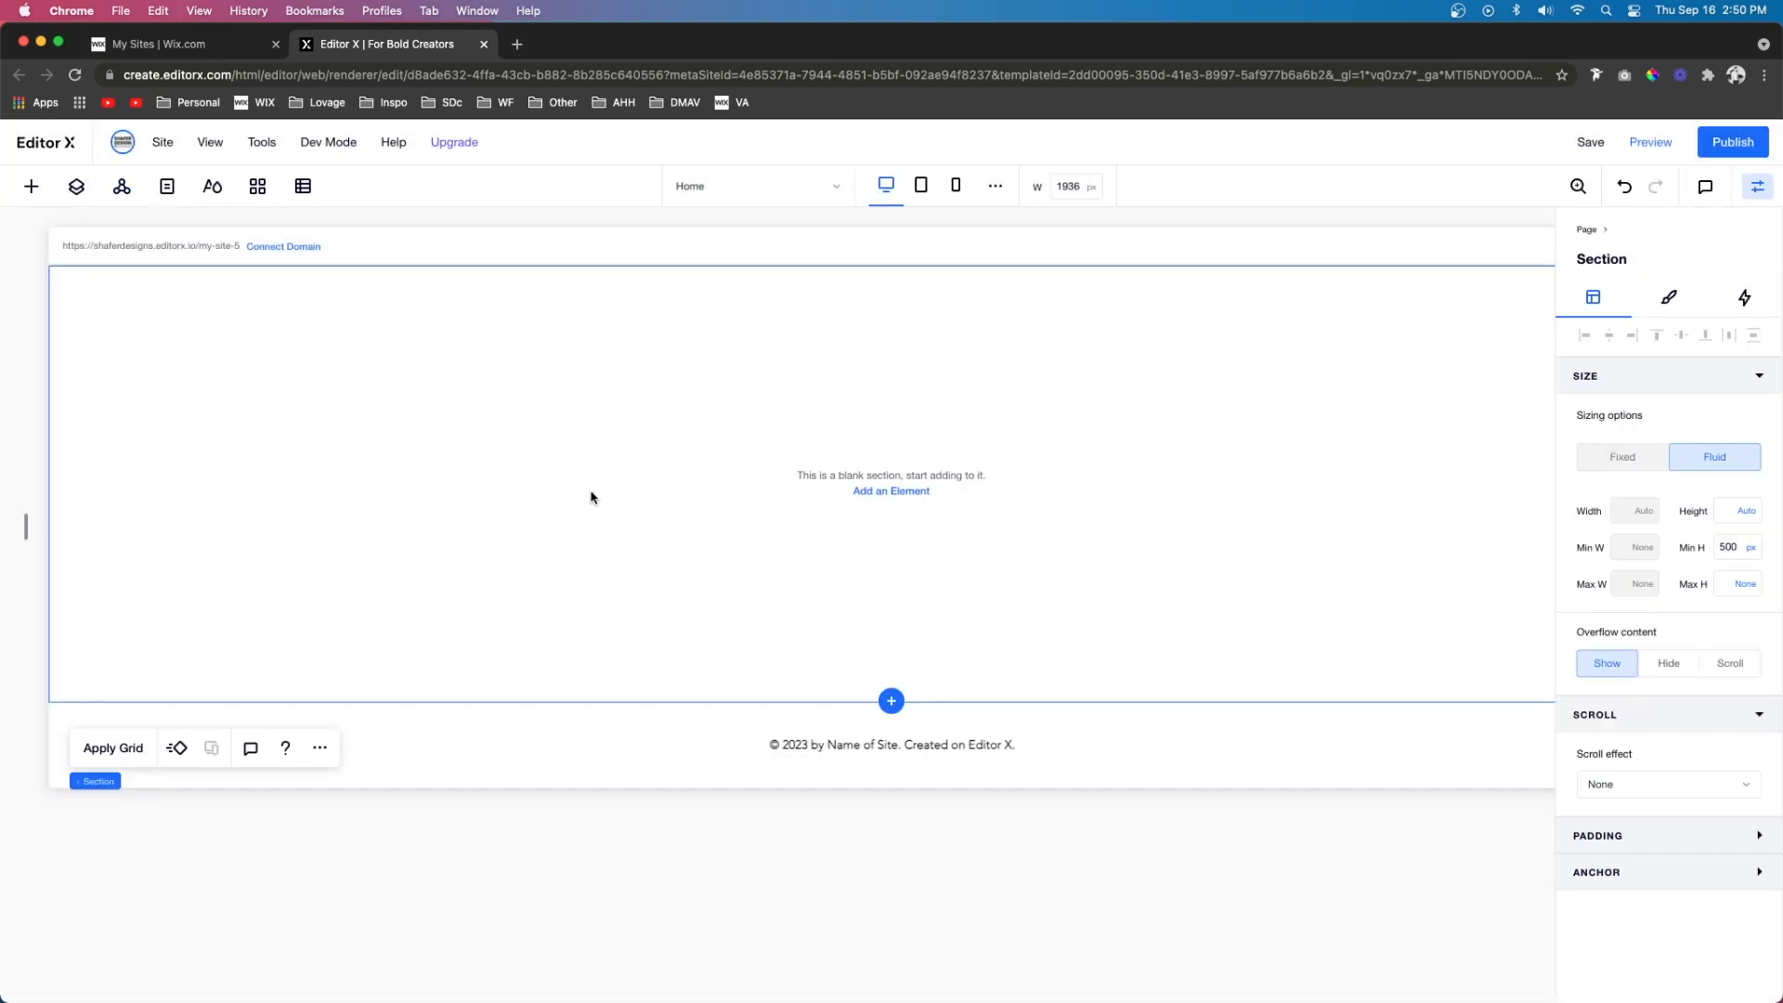
left_click(1739, 548)
type("1")
key("Return")
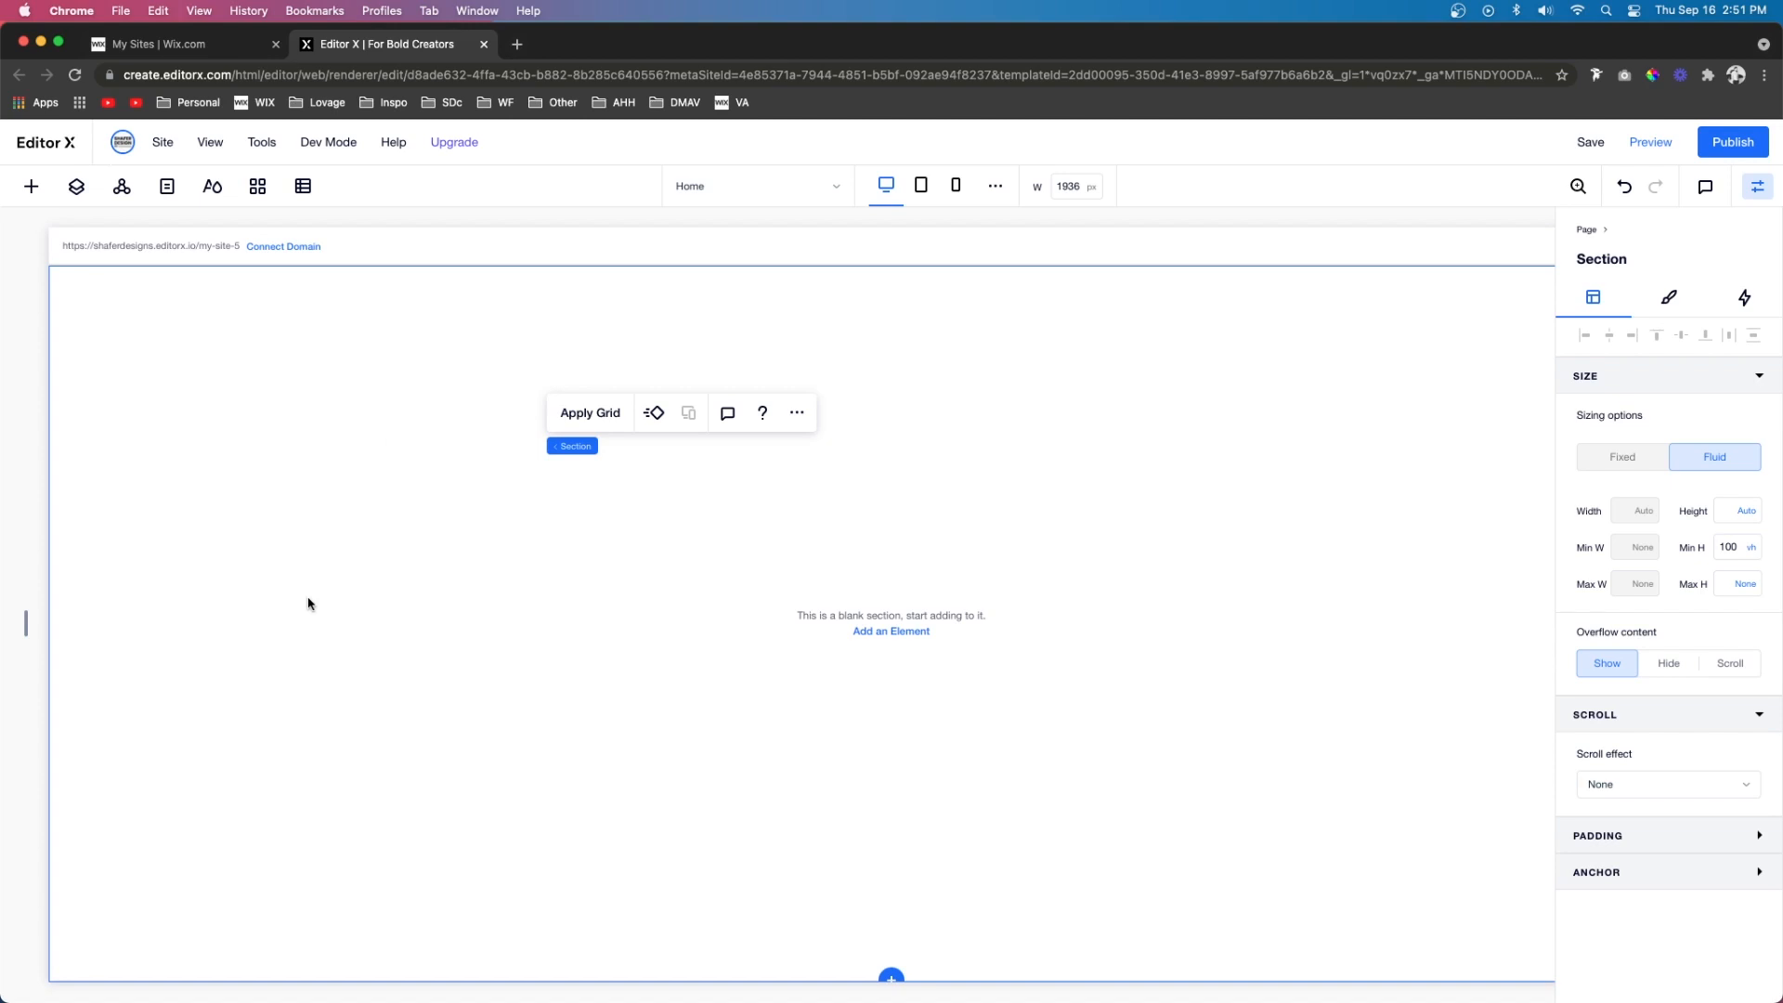
Add the mountain image to the section and stretch it to fill the whole section
right_click(668, 562)
mouse_move(750, 564)
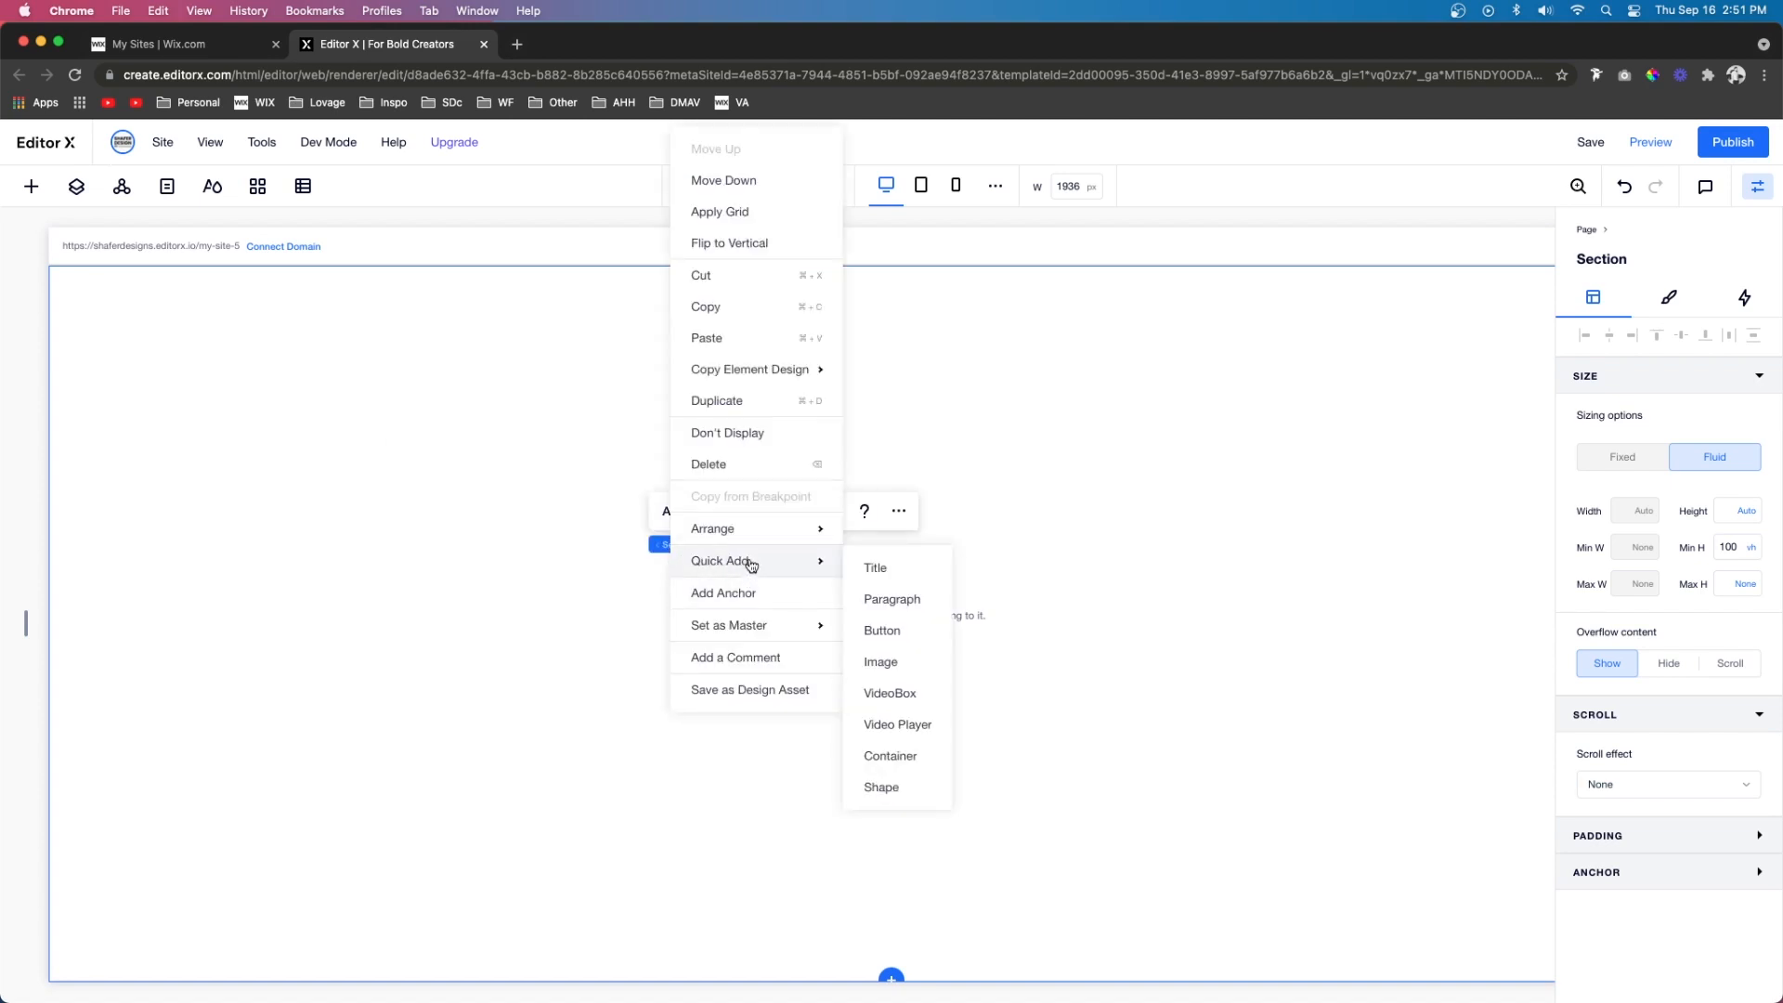
left_click(901, 665)
left_click(1241, 578)
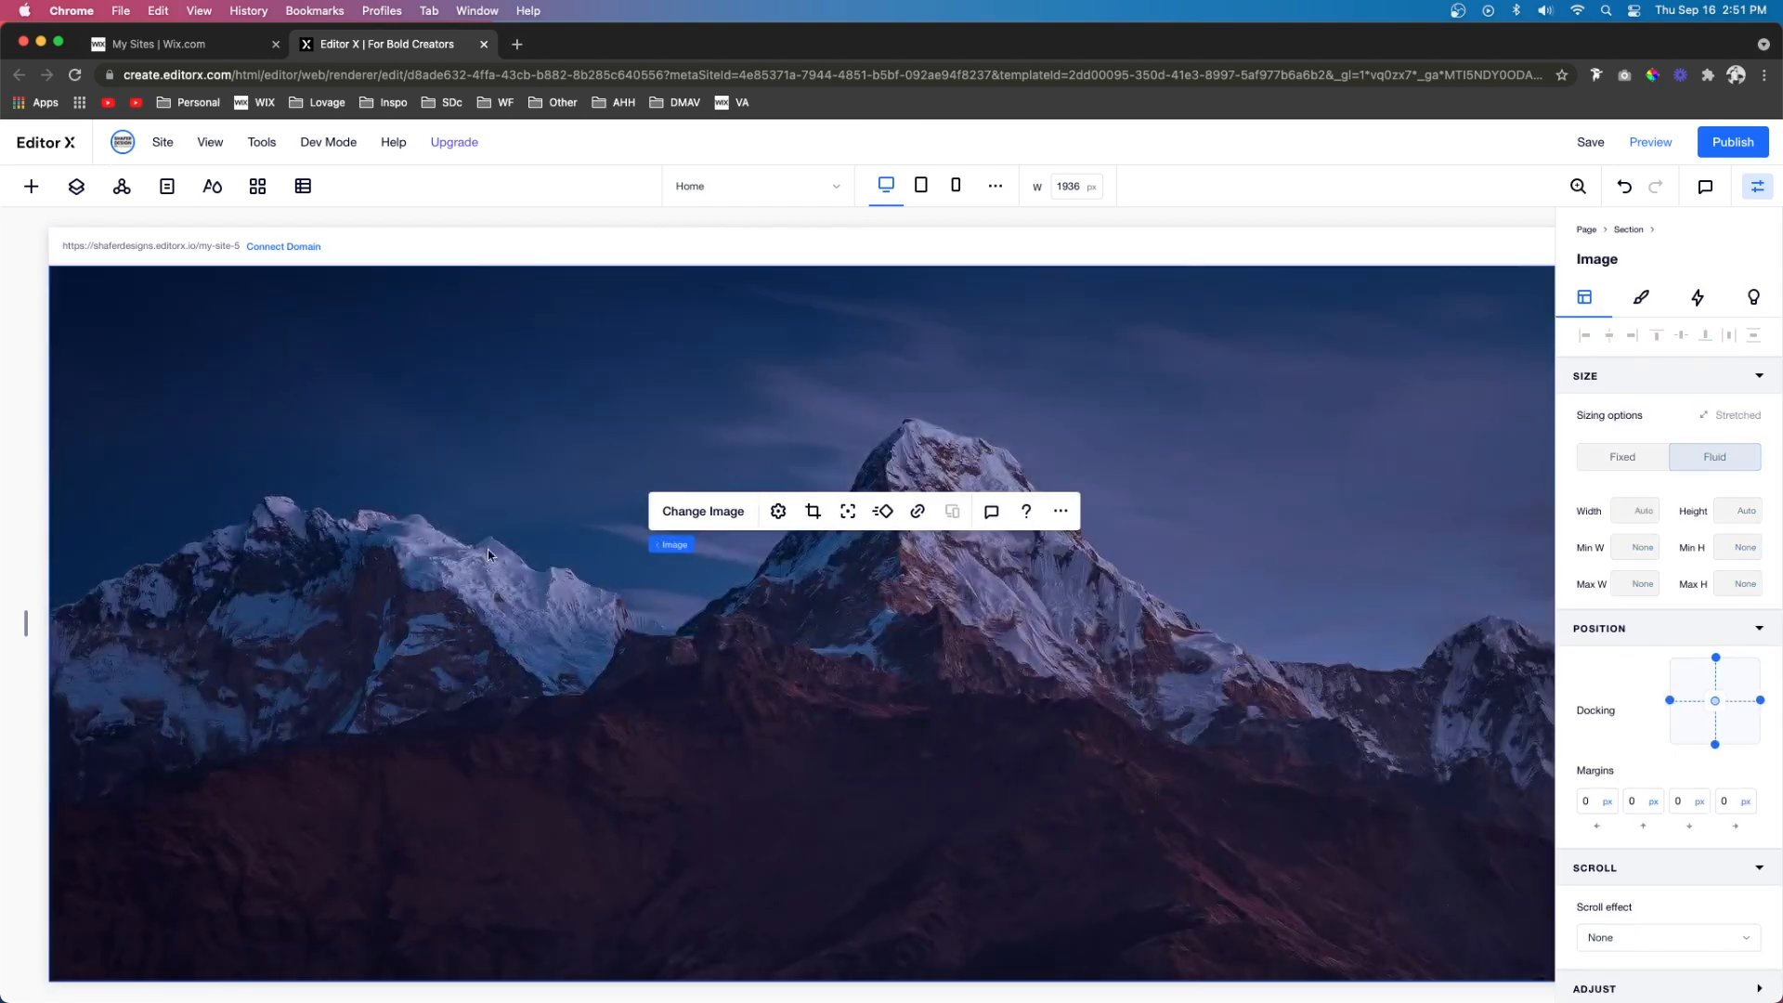
Set the mountain image's scroll behavior to Parallax
left_click(779, 511)
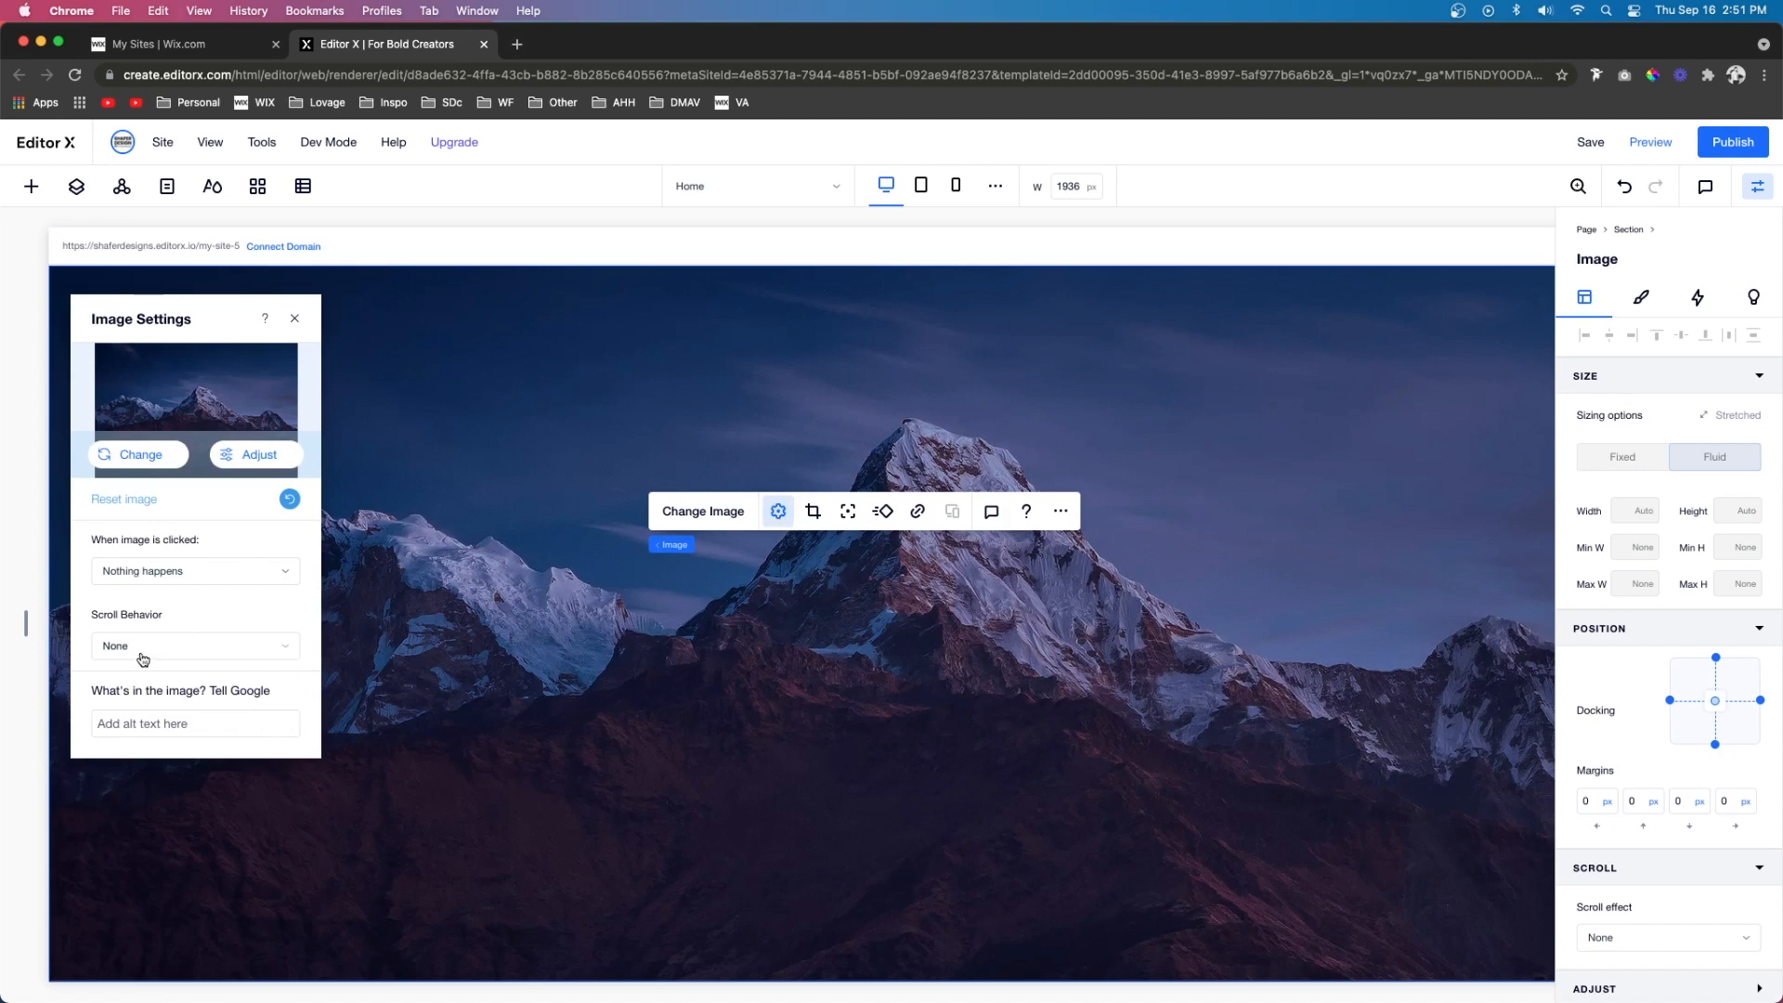
left_click(142, 659)
left_click(139, 710)
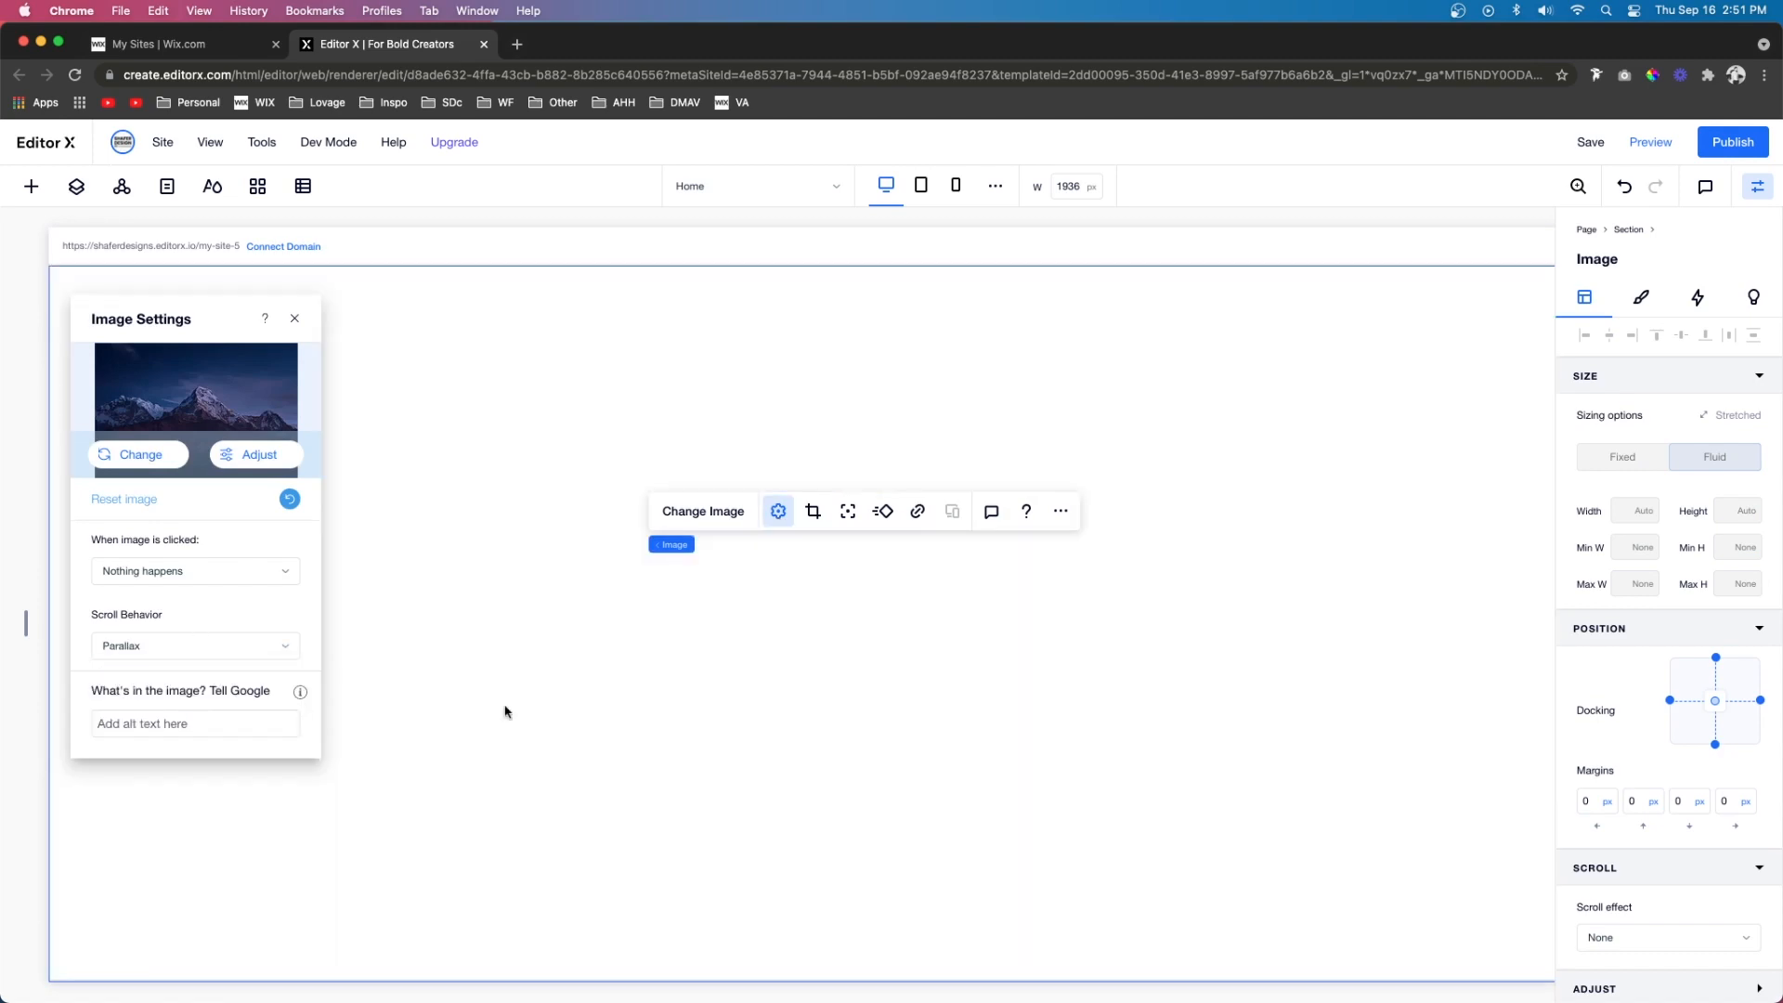
left_click(1083, 648)
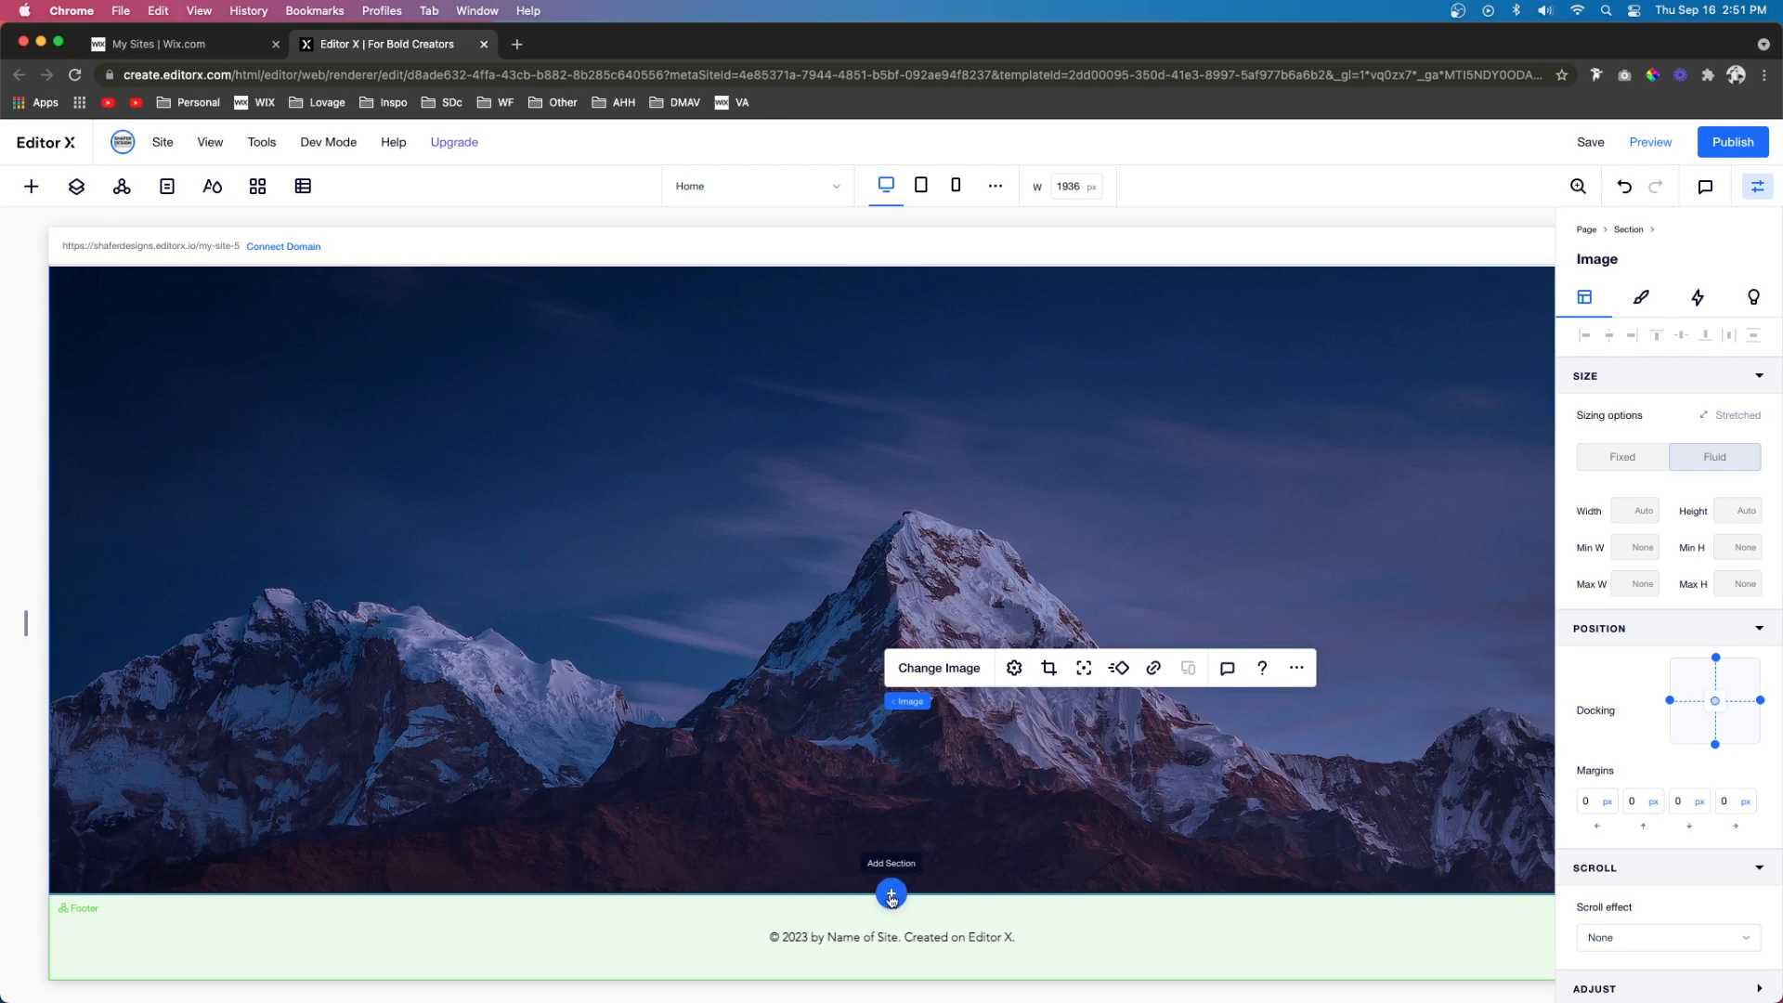
Add a blank section below the mountain image with a 700 px minimum height and a light grey background
left_click(890, 896)
left_click(838, 797)
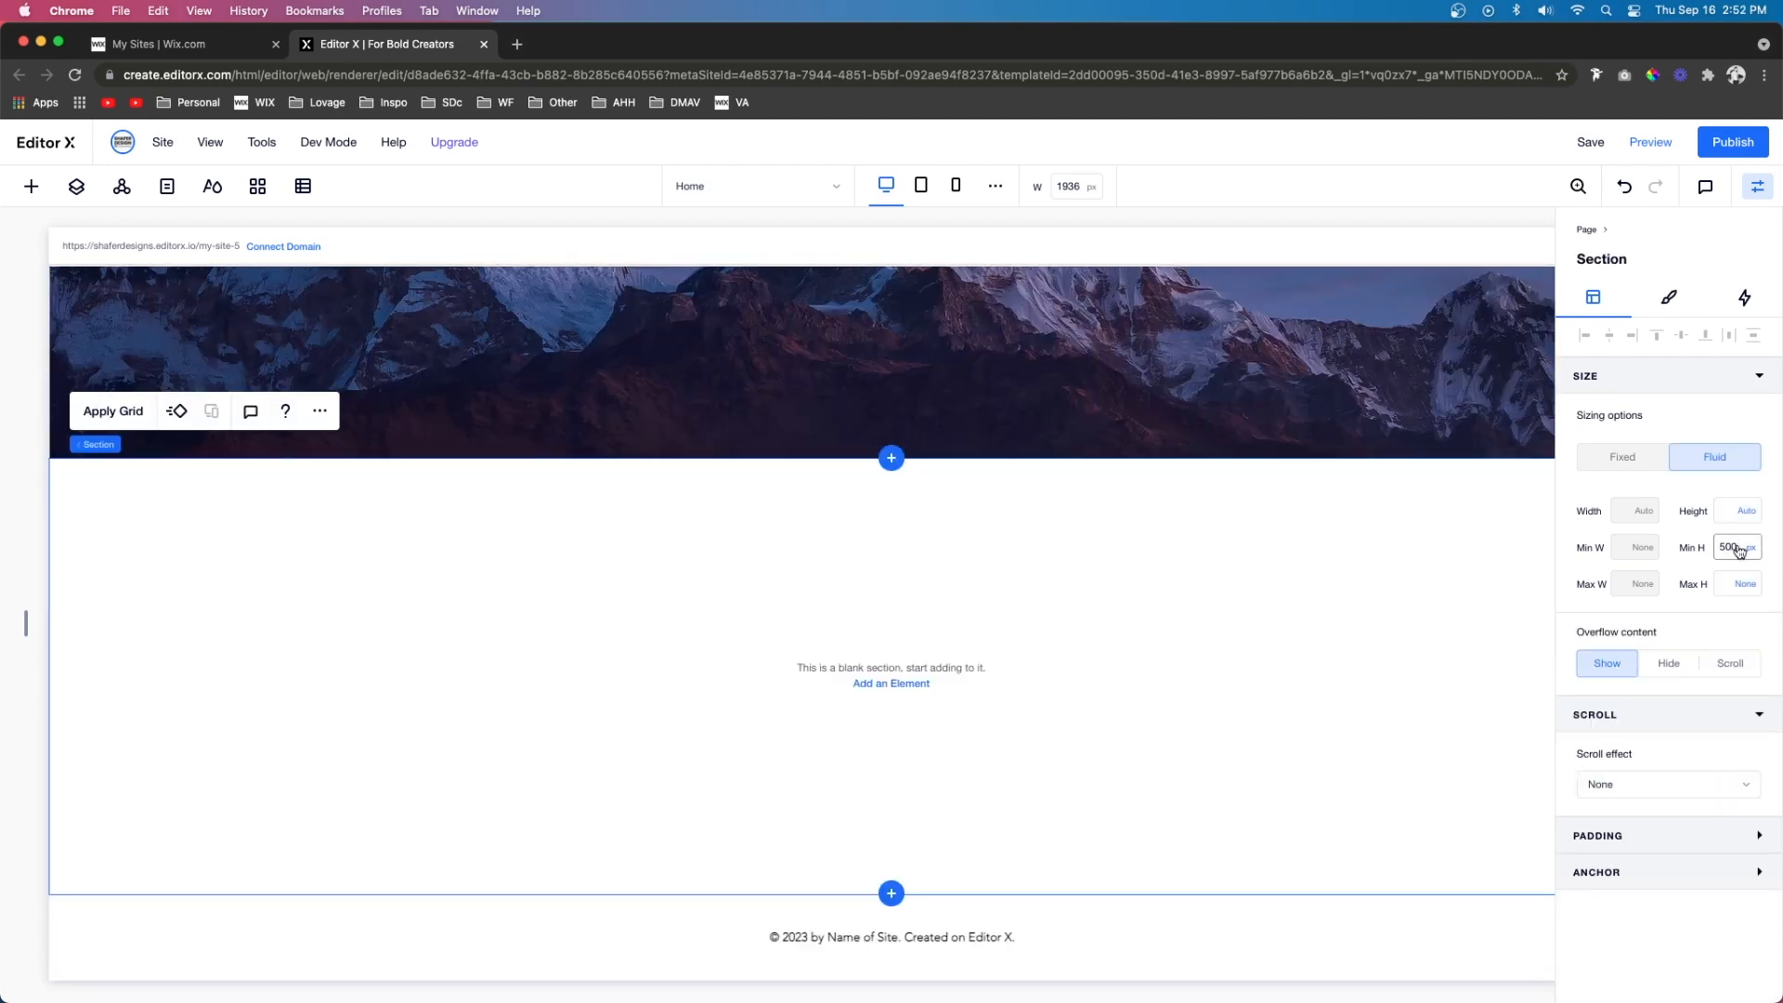
left_click(1739, 550)
type("700")
left_click(1669, 297)
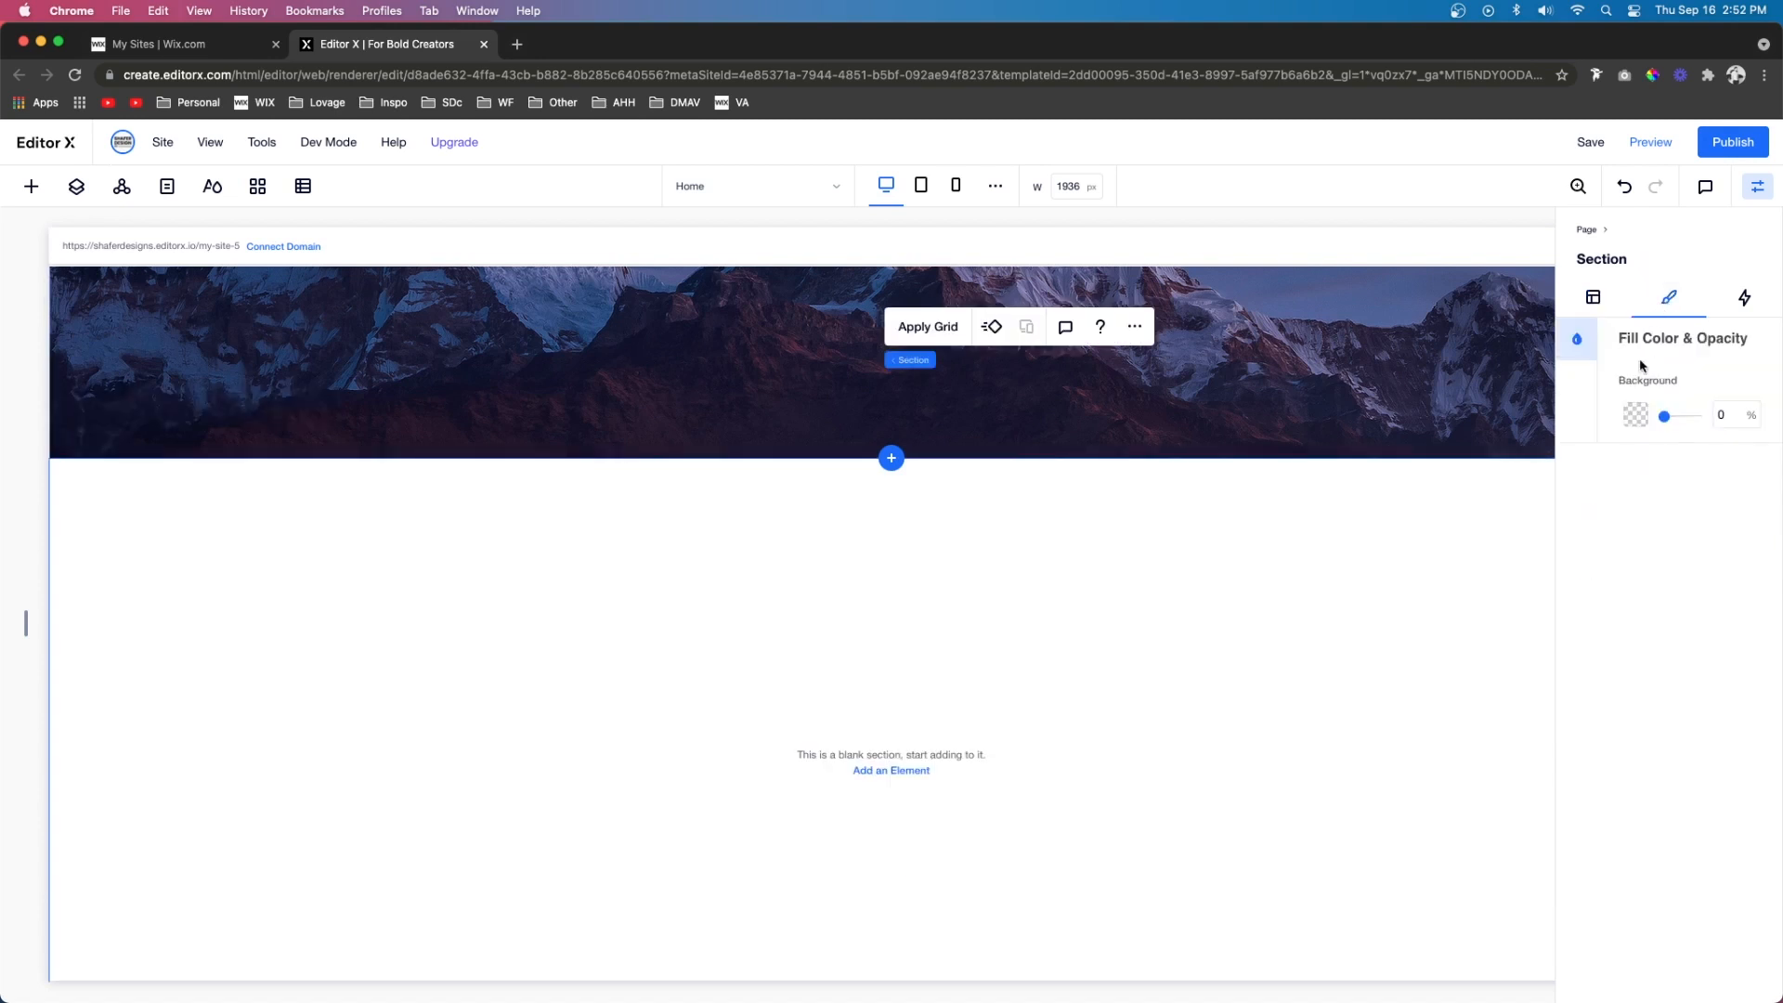
left_click(1637, 414)
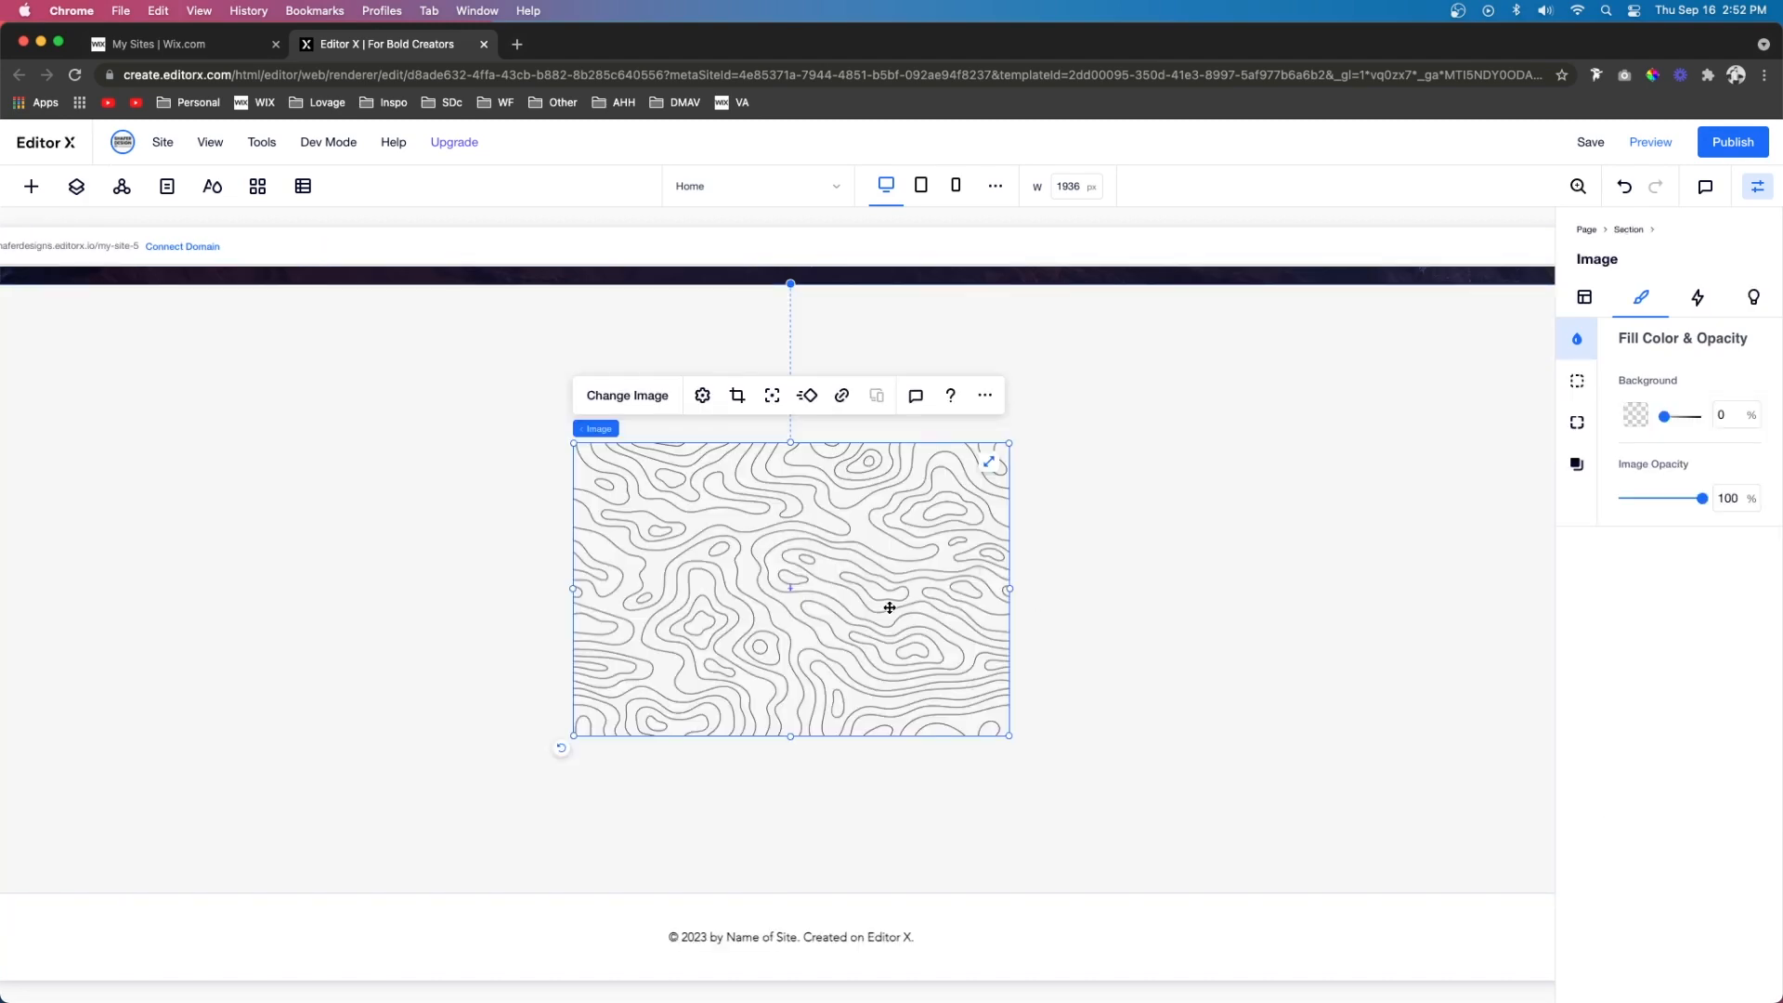
Stretch the contour-line image across the grey section and set its image opacity to 2%
left_click(990, 464)
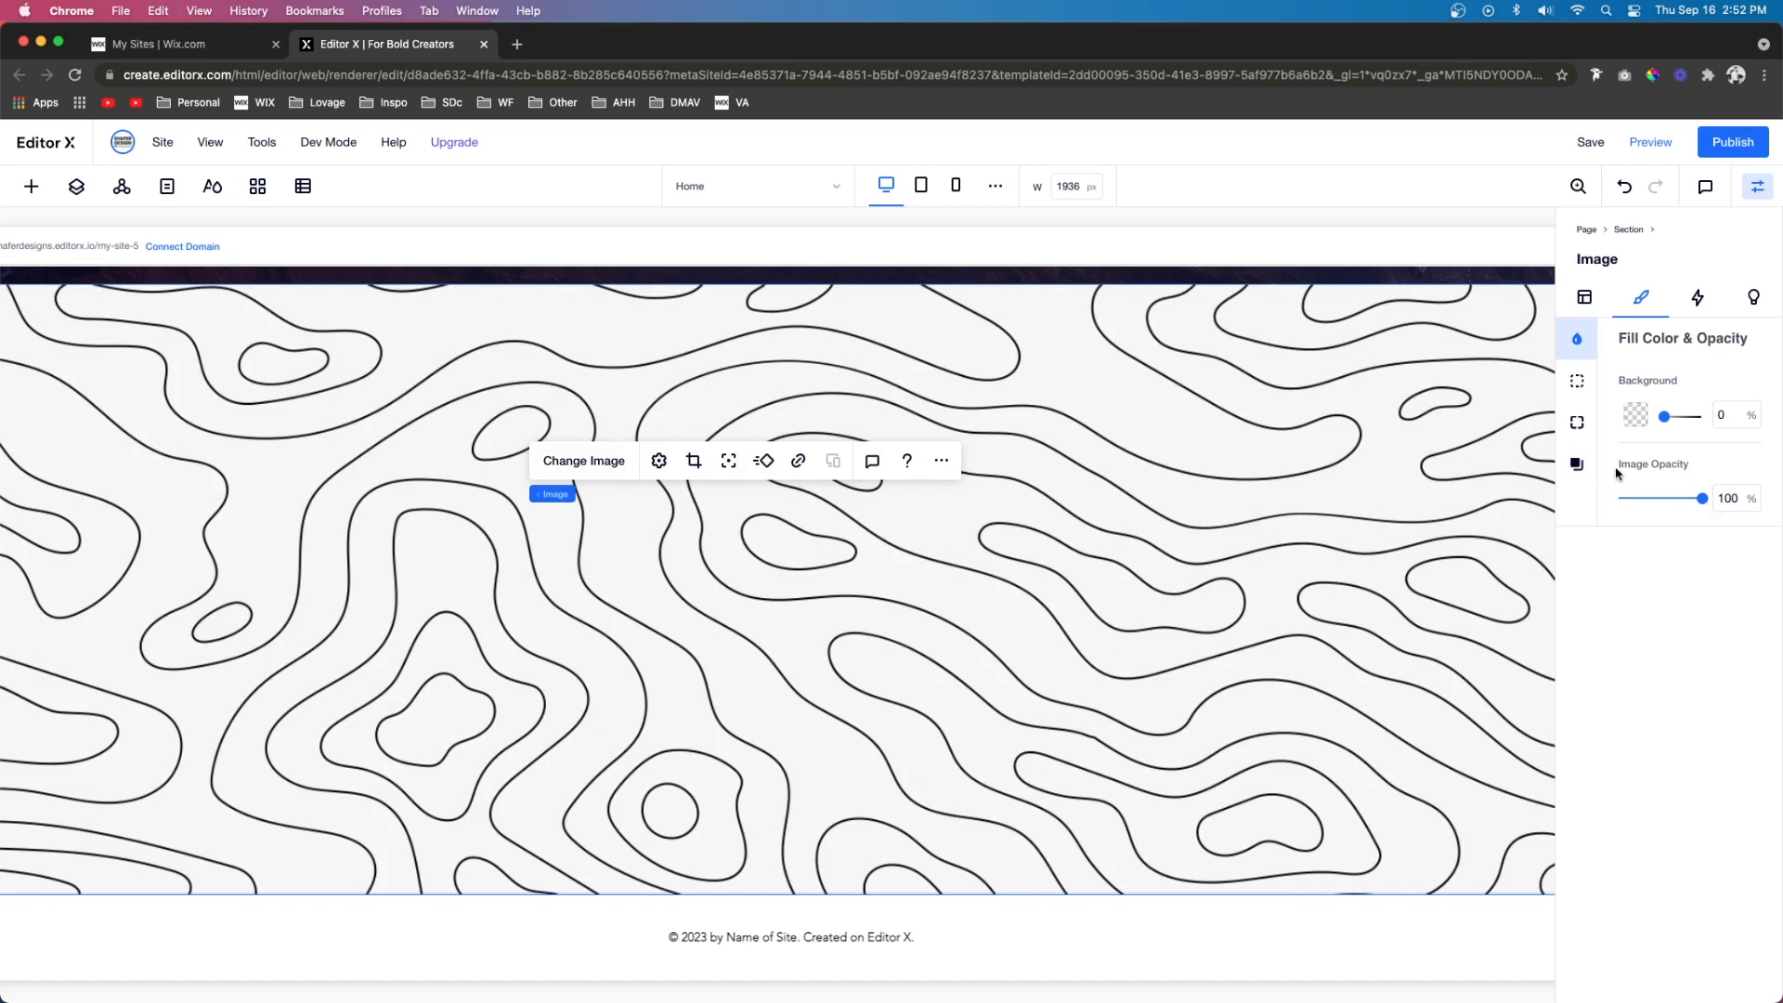
left_click(1734, 508)
type("2")
key("Return")
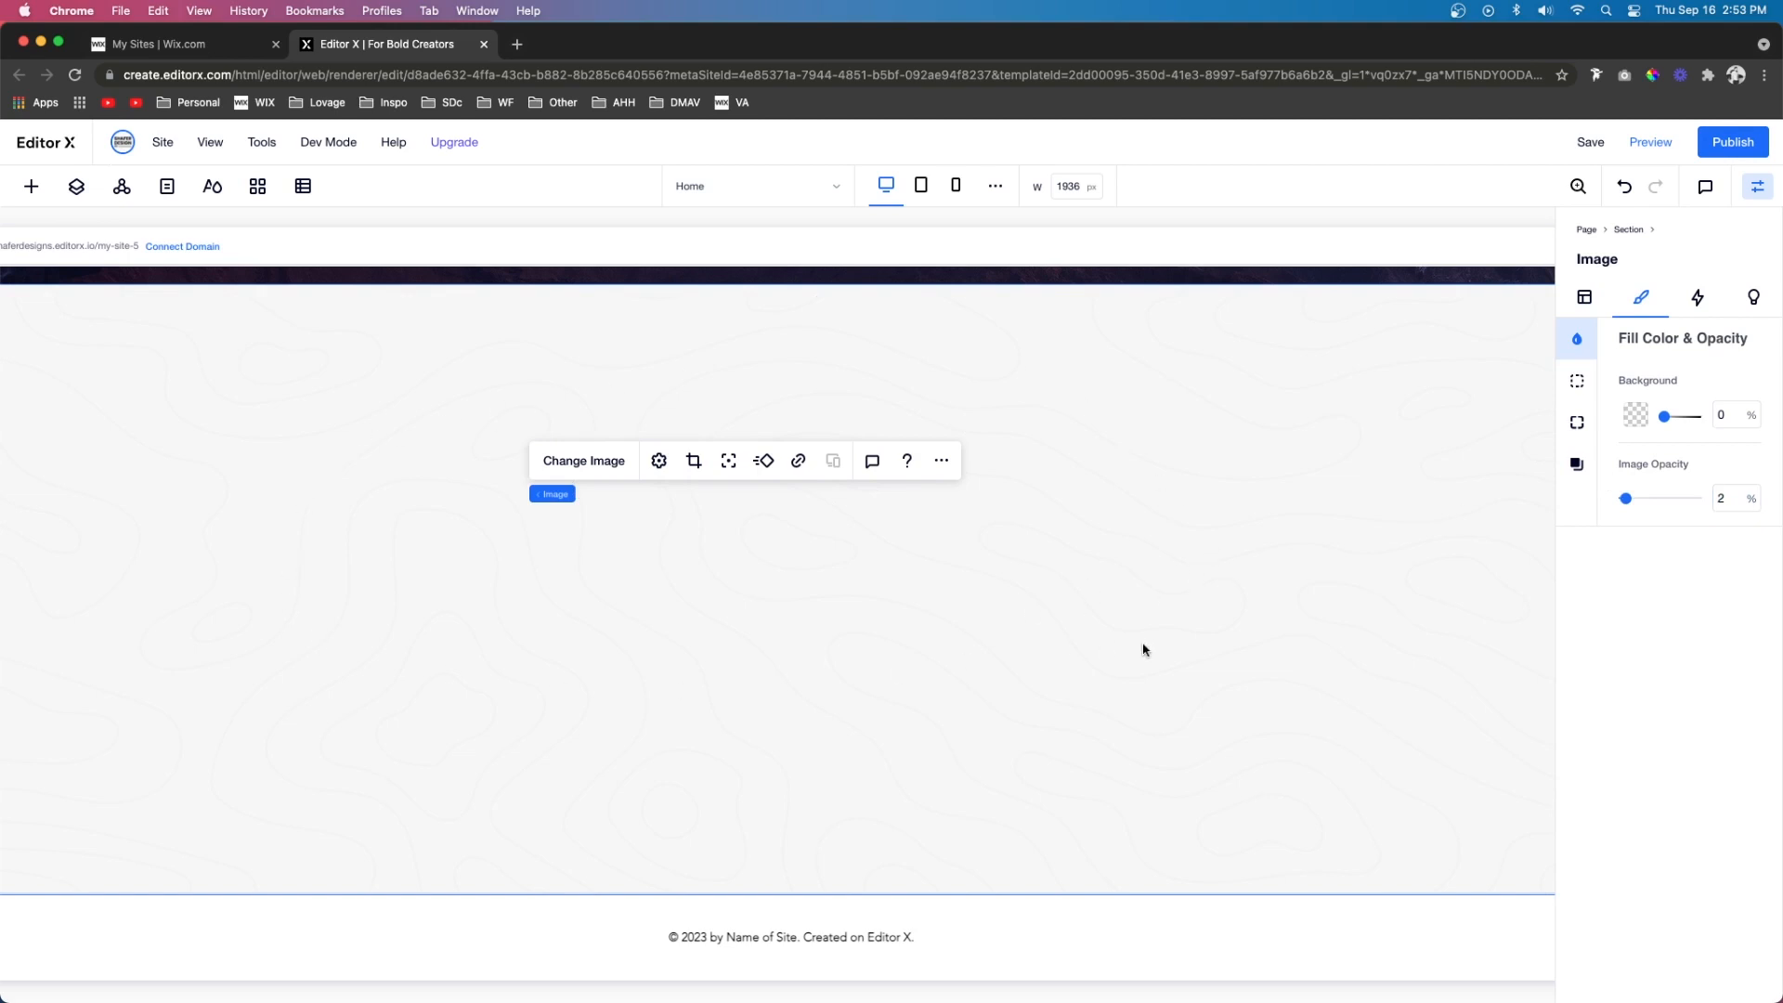
Add a container to the grey section and set its border width to 0
left_click(30, 186)
left_click_drag(298, 521, 832, 594)
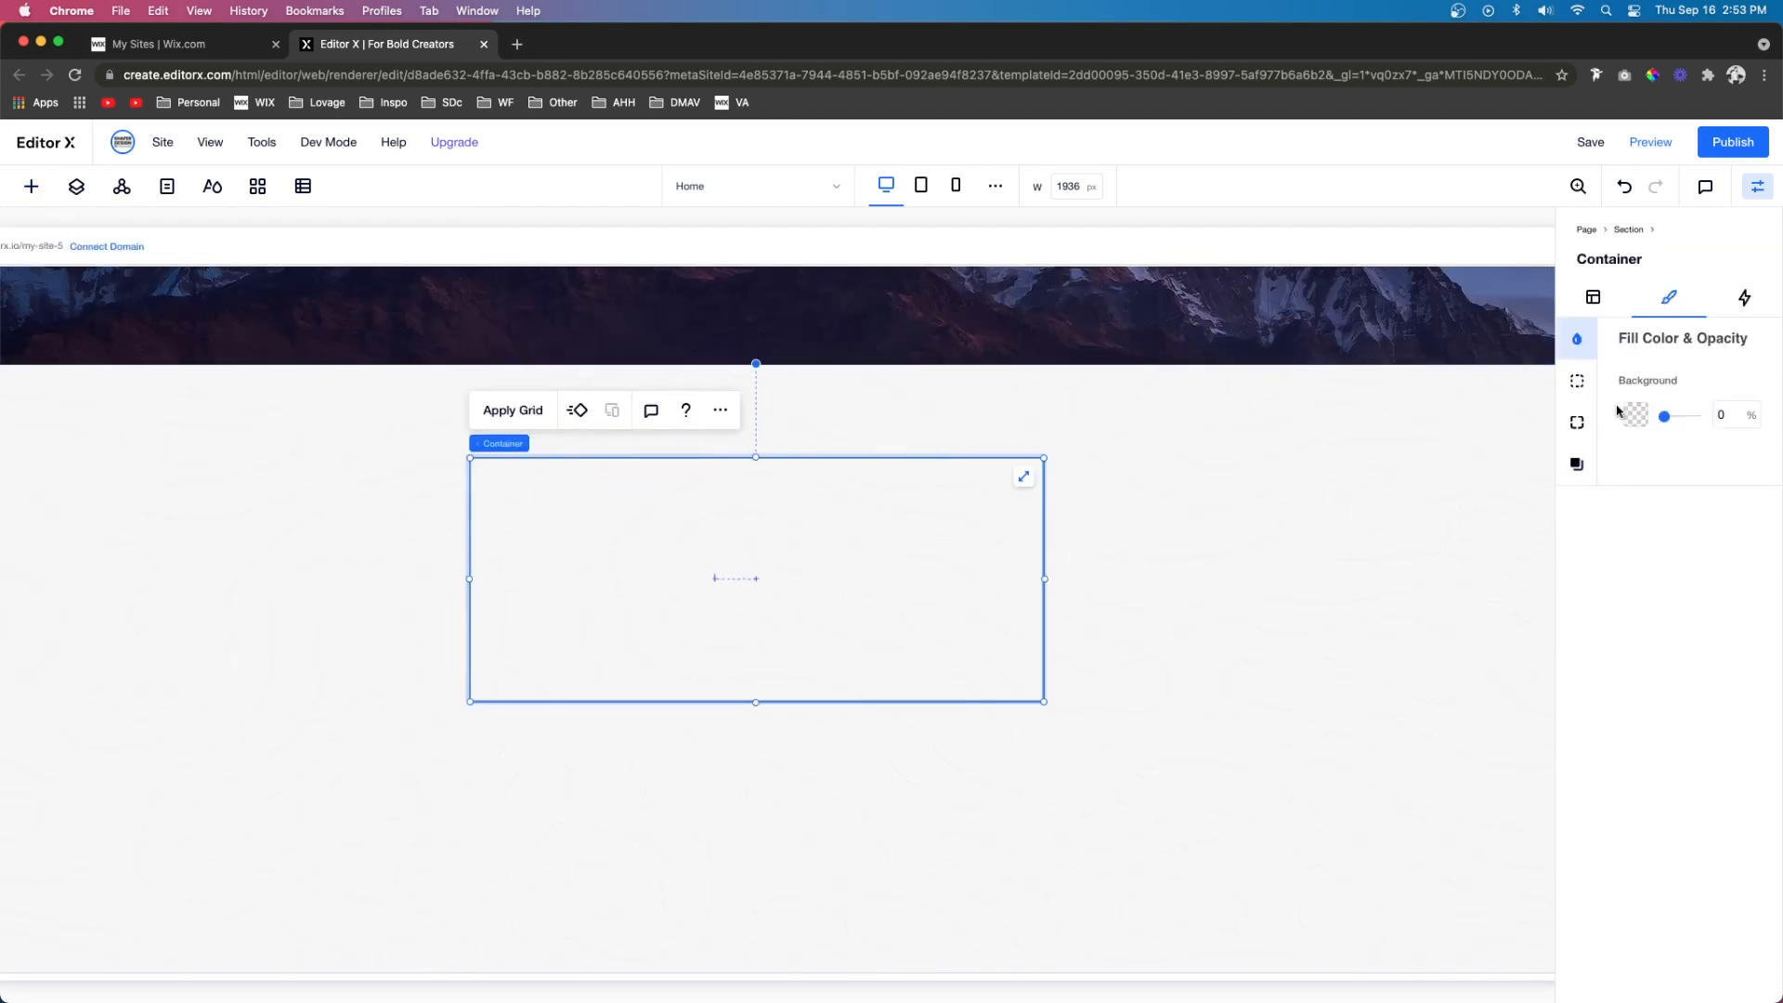
left_click(1577, 383)
left_click_drag(1628, 499, 1577, 499)
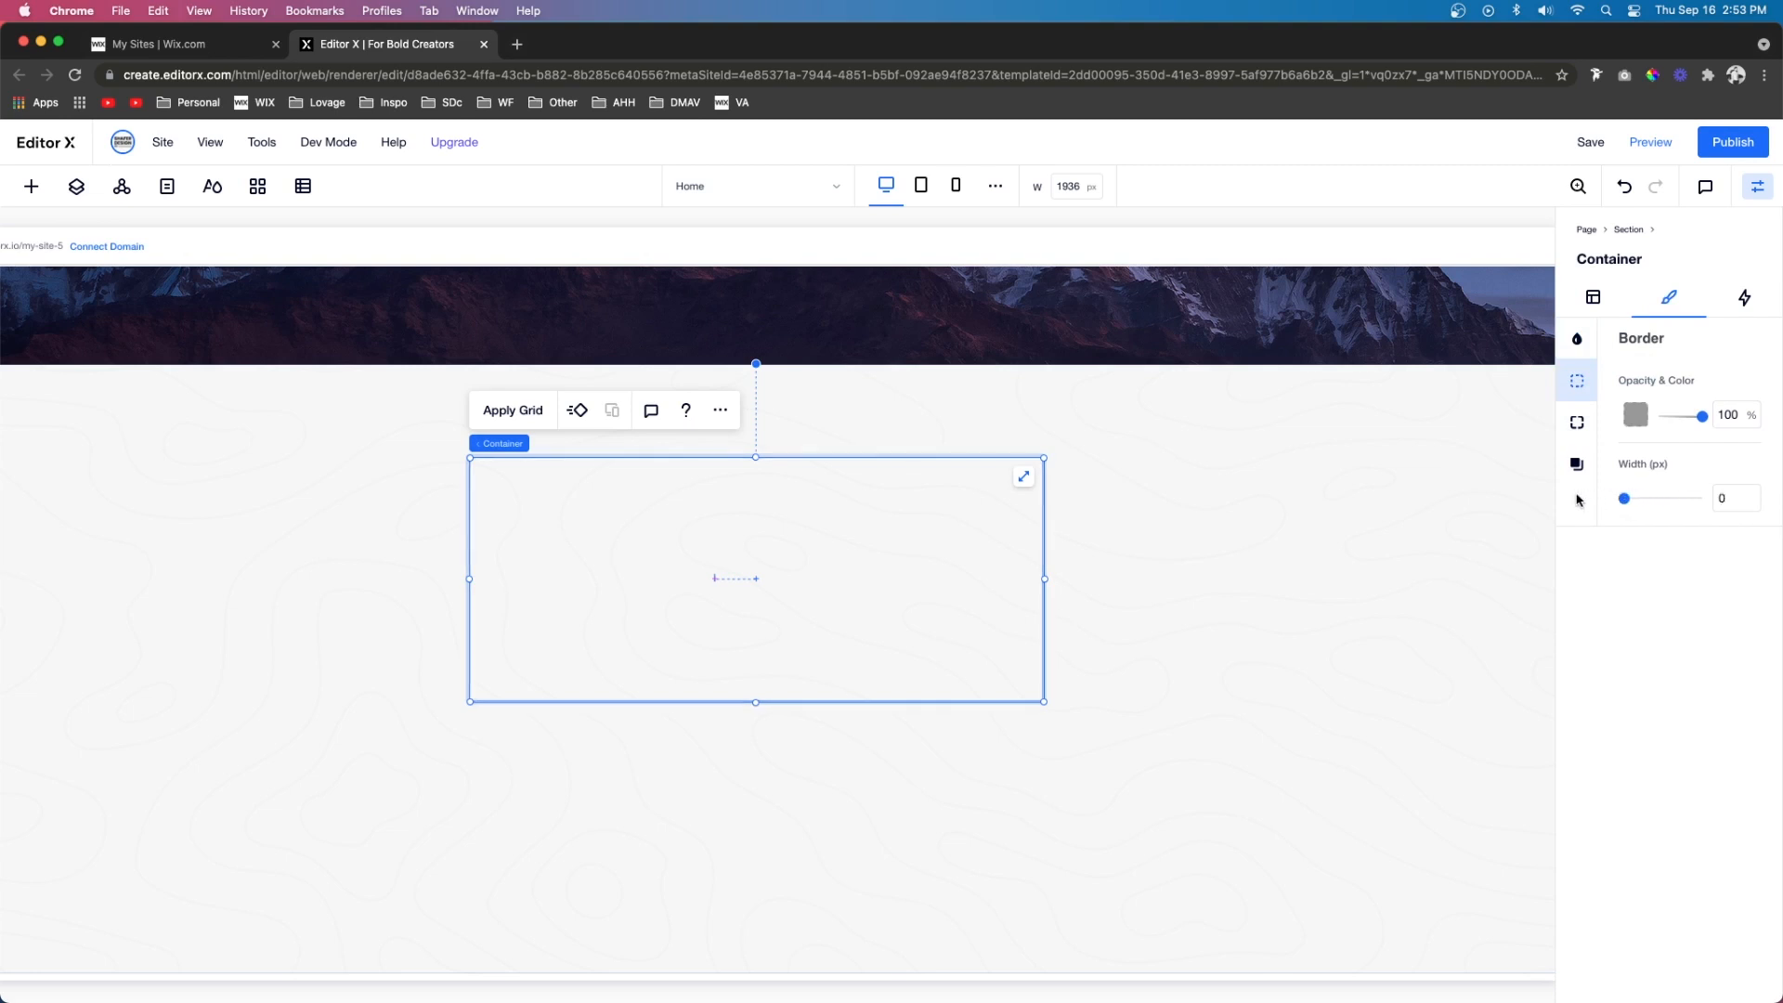
Set the container's width to 80% and its minimum height to 175 px
left_click(1592, 298)
left_click(1631, 509)
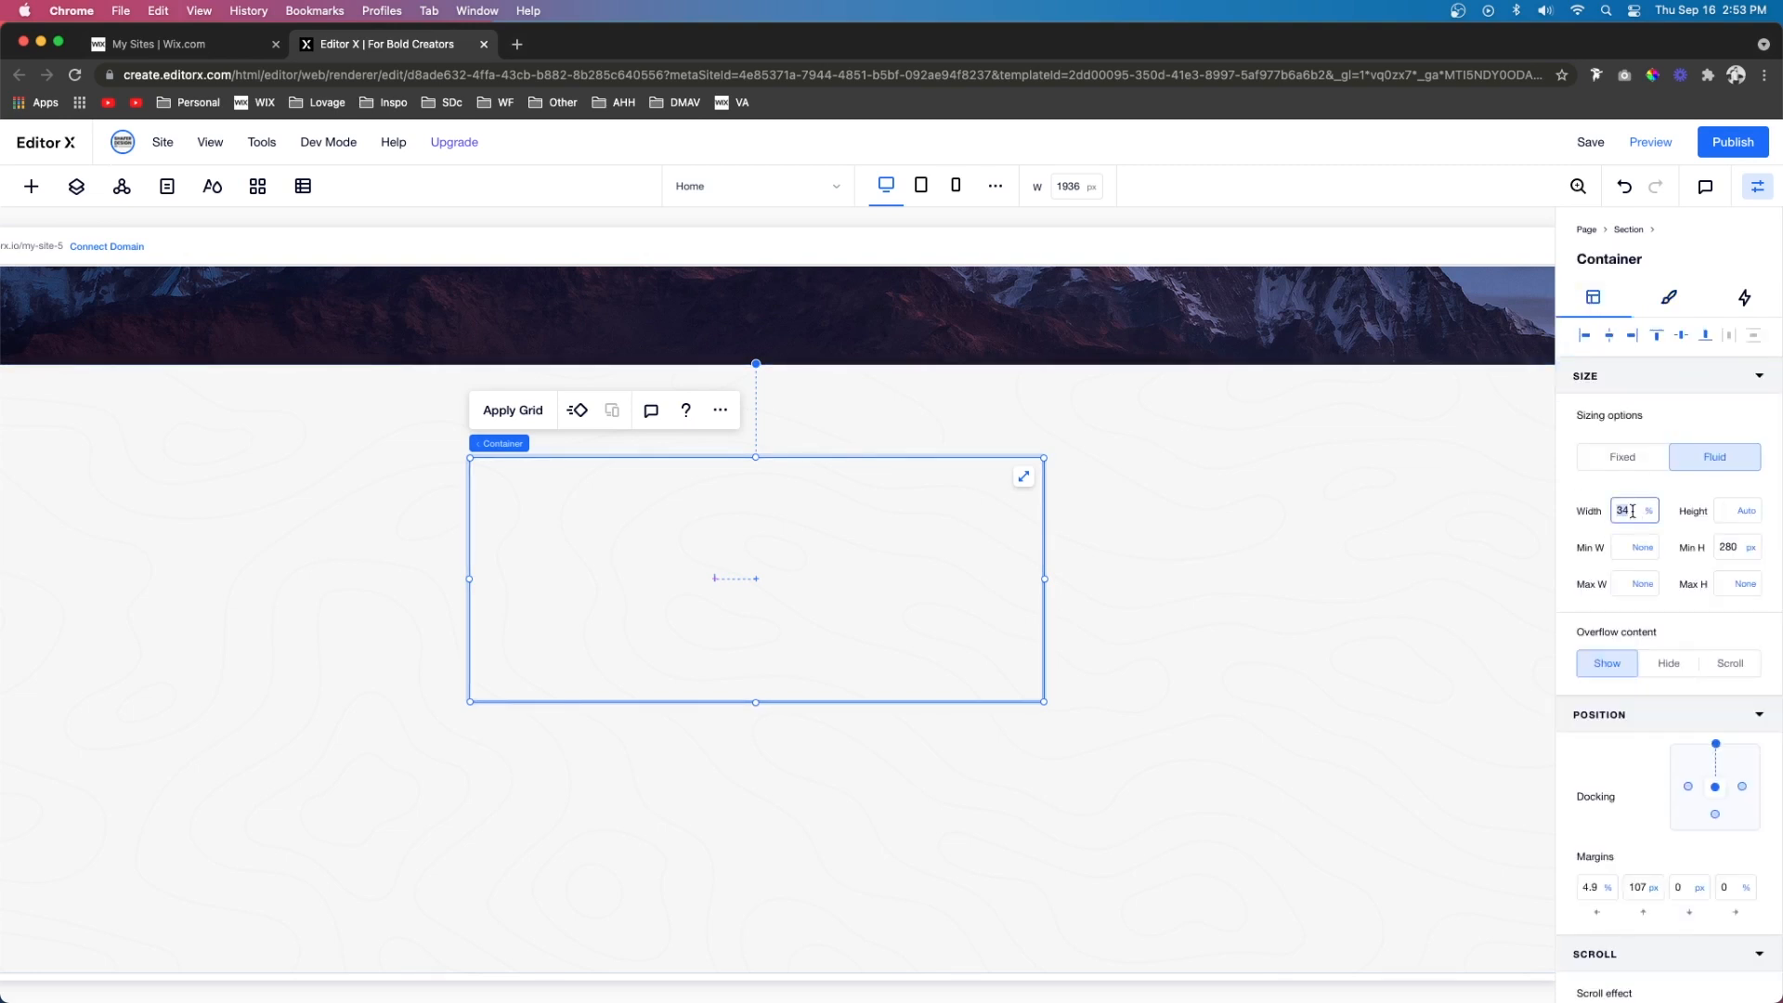
key("Return")
left_click(1729, 547)
type("175")
key("Return")
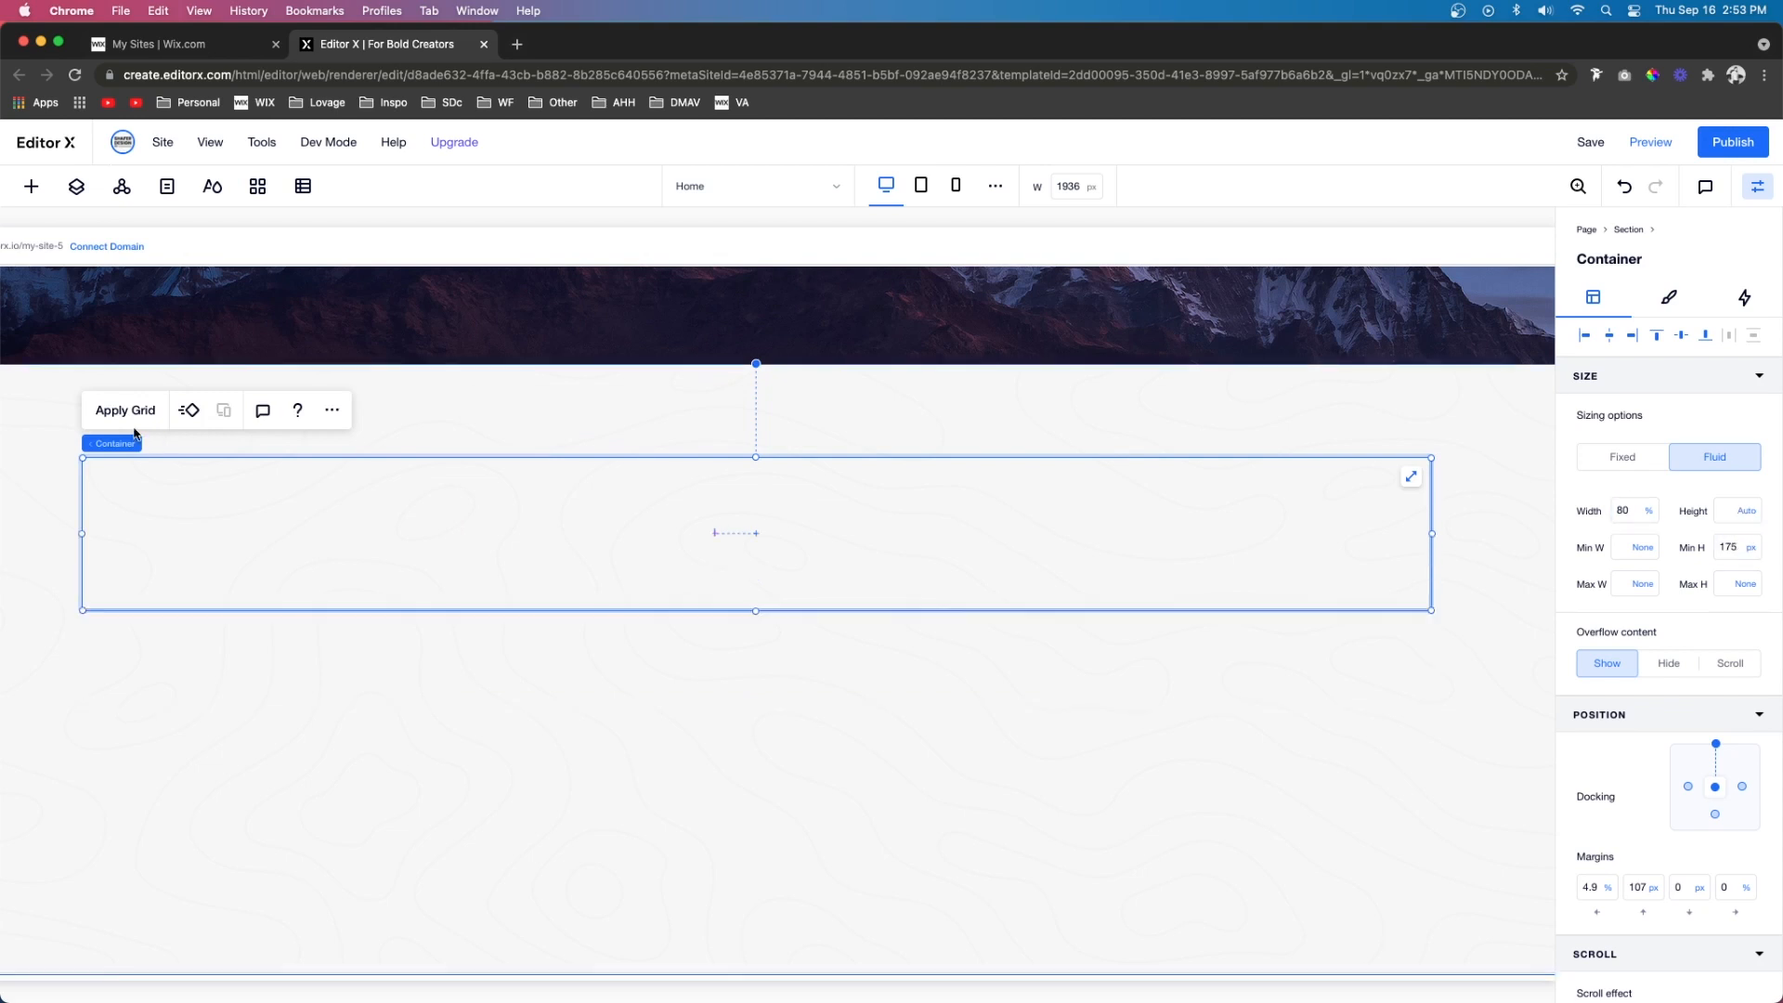
Apply a 3x1 grid to the wide container
left_click(121, 416)
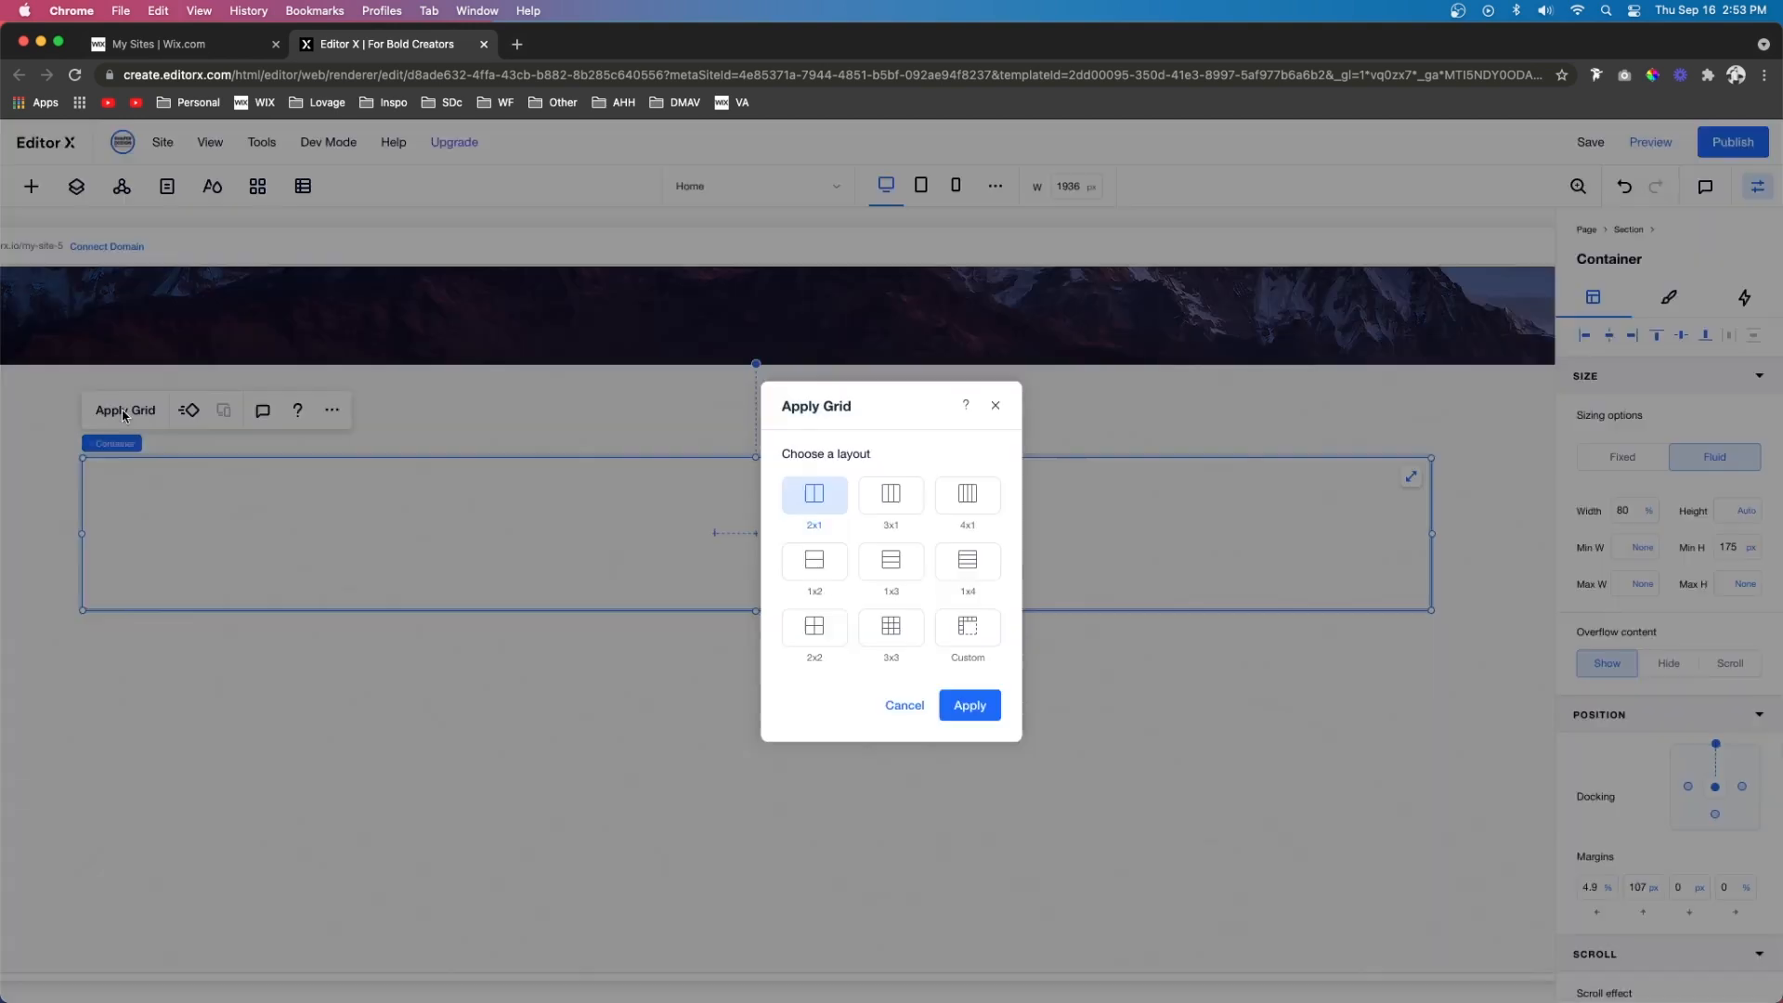
left_click(896, 500)
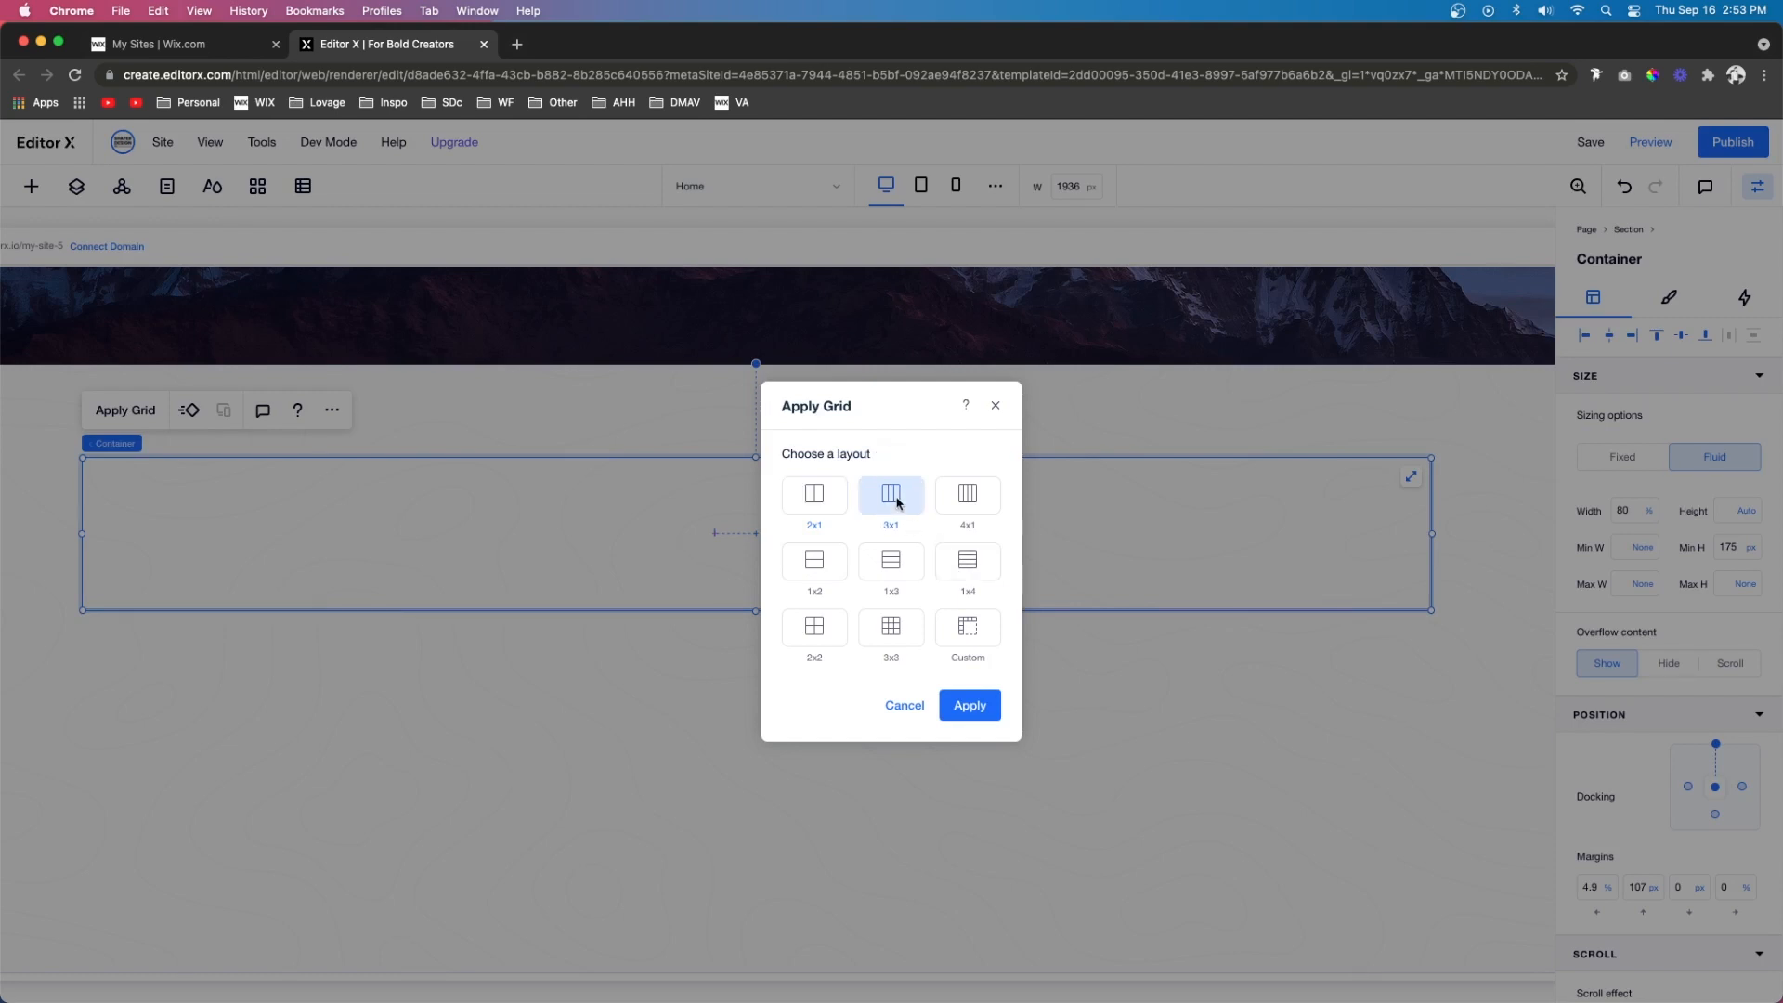
left_click(969, 711)
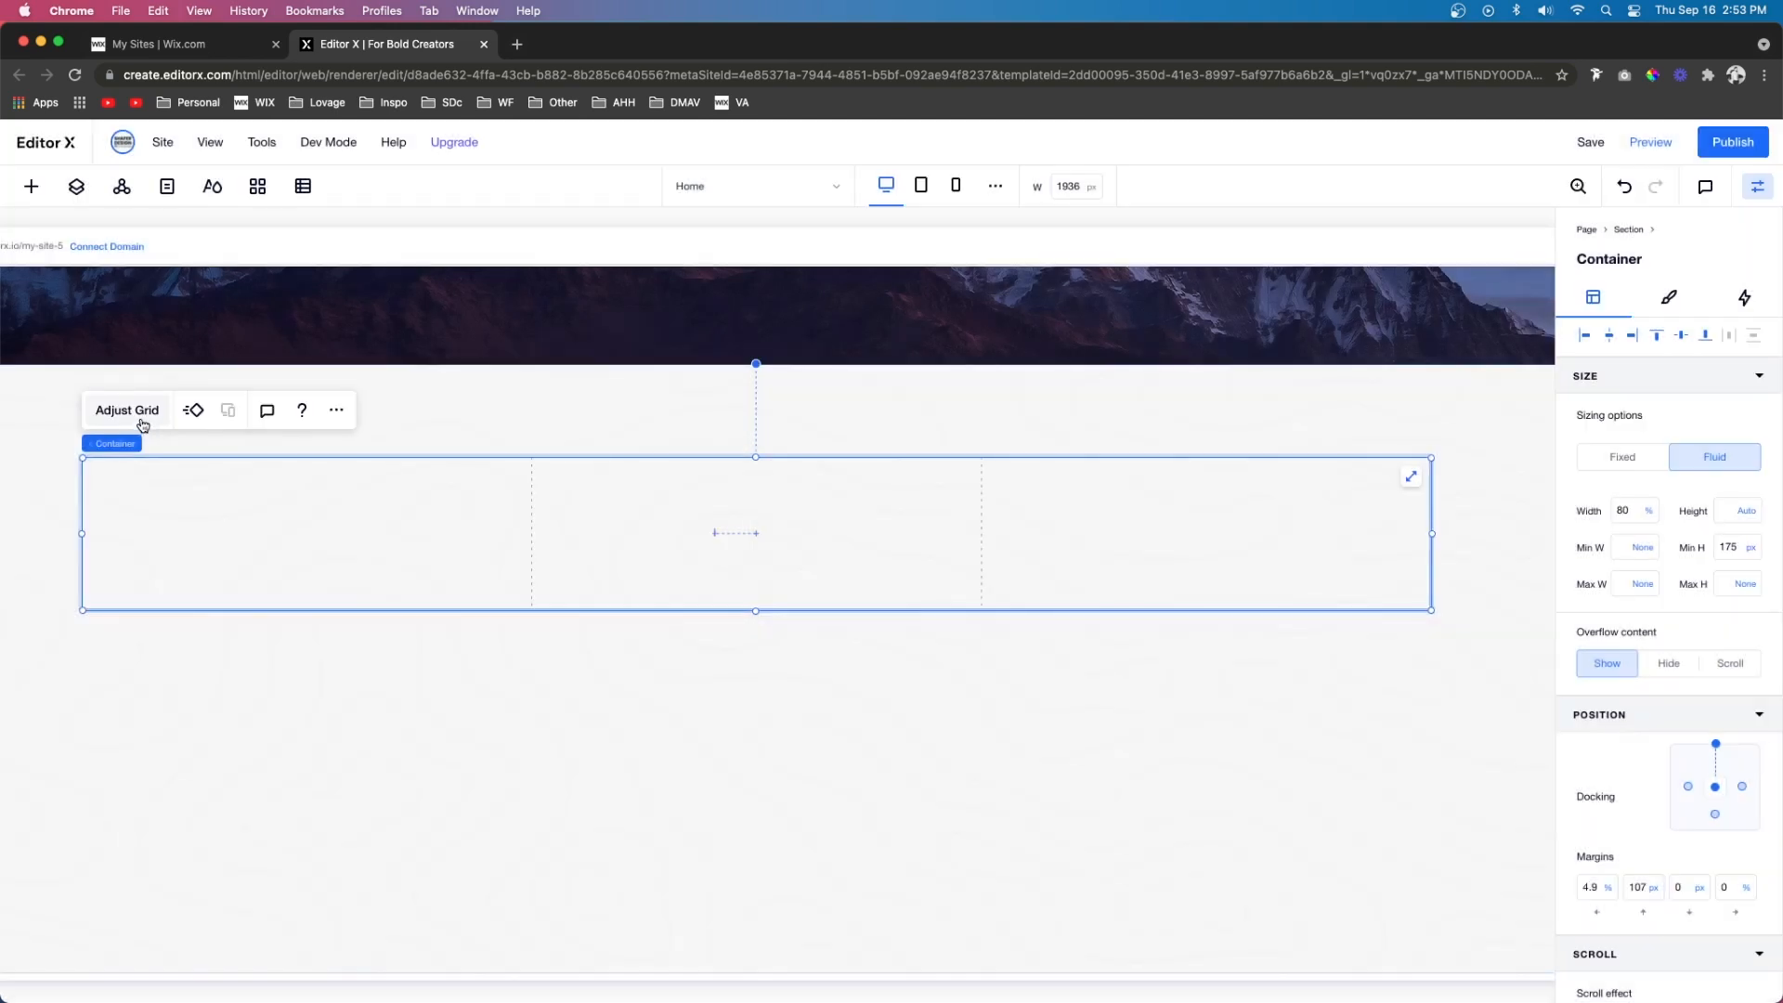
Set the horizontal gap between the container's grid columns to 30 px
left_click(142, 424)
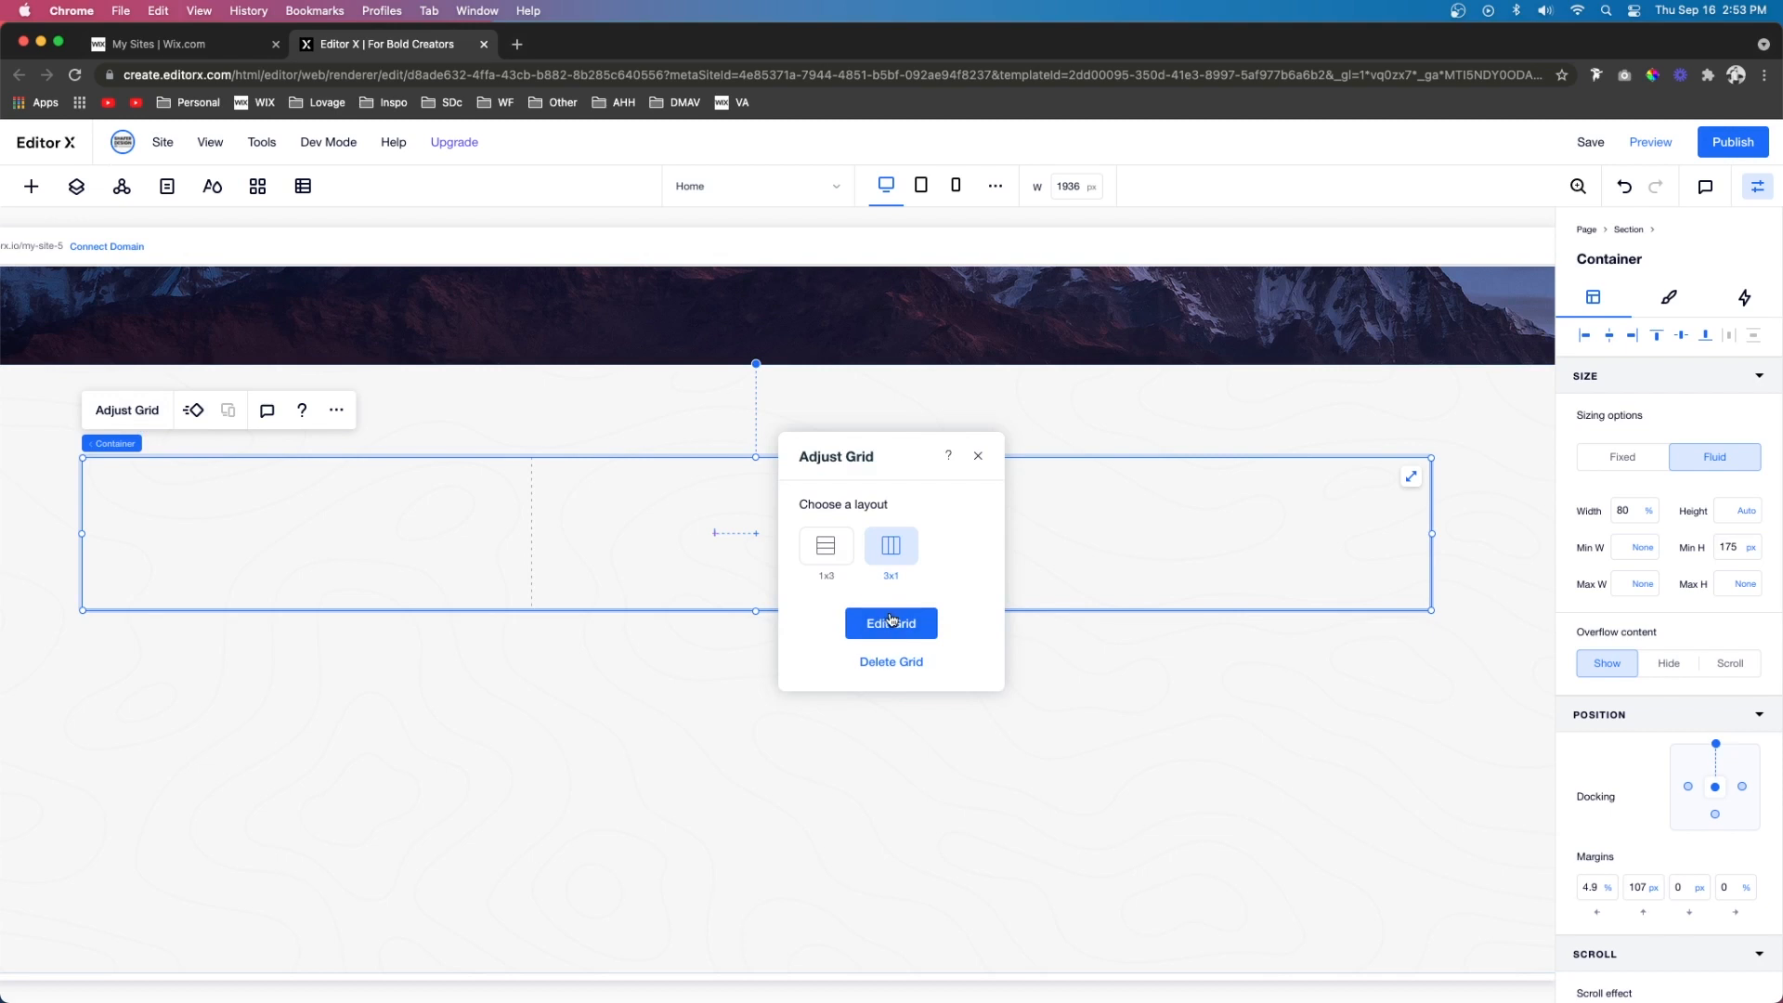
left_click(889, 618)
left_click(784, 943)
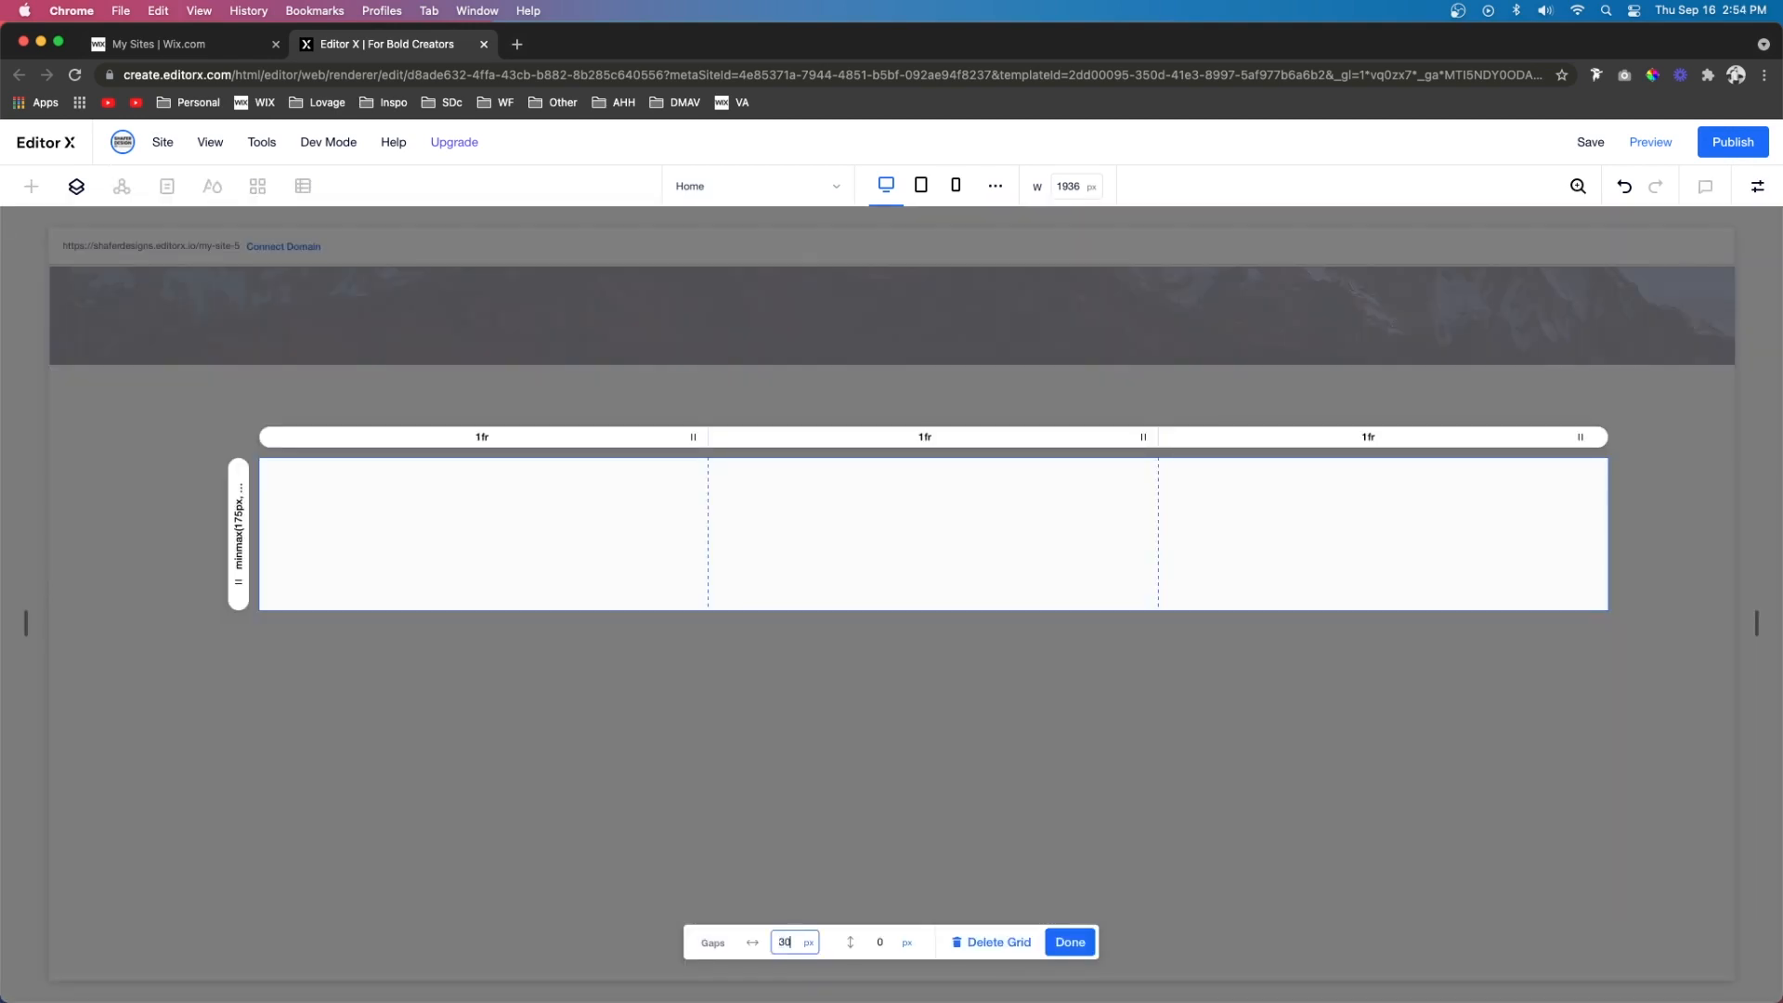
key("Return")
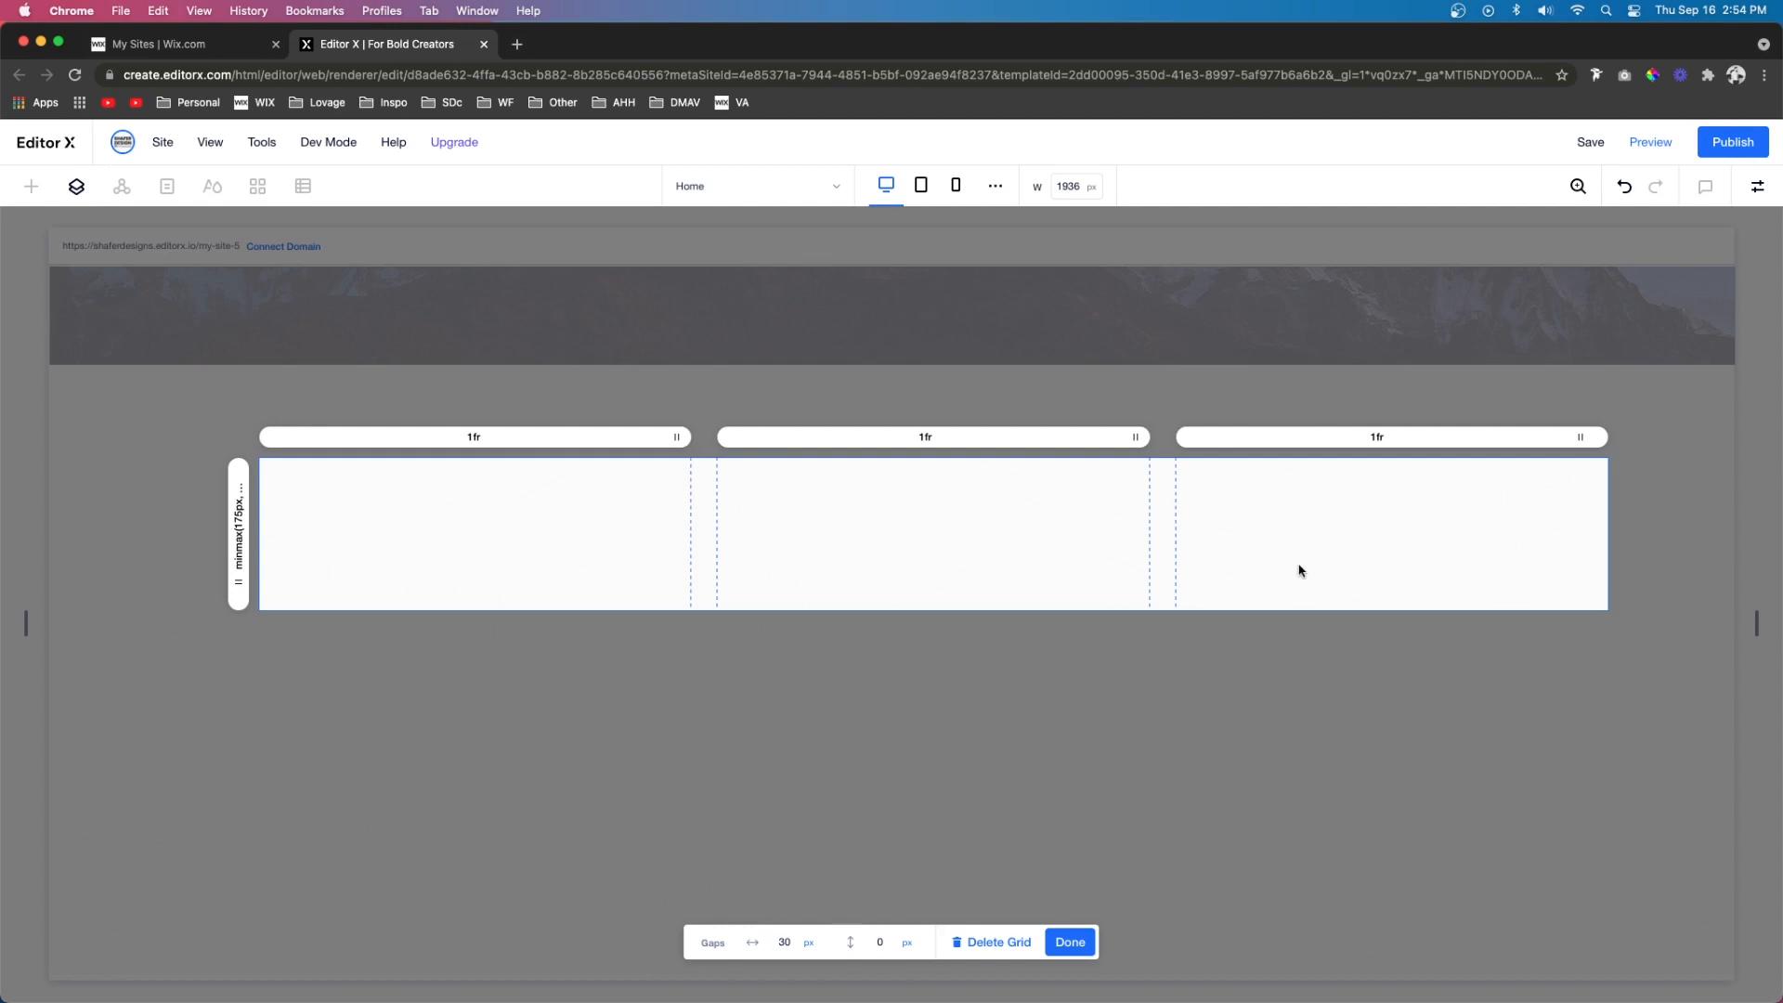
left_click(1070, 943)
Add a second, smaller container, place it in the grid's first cell and stretch it to fill that cell
left_click(30, 186)
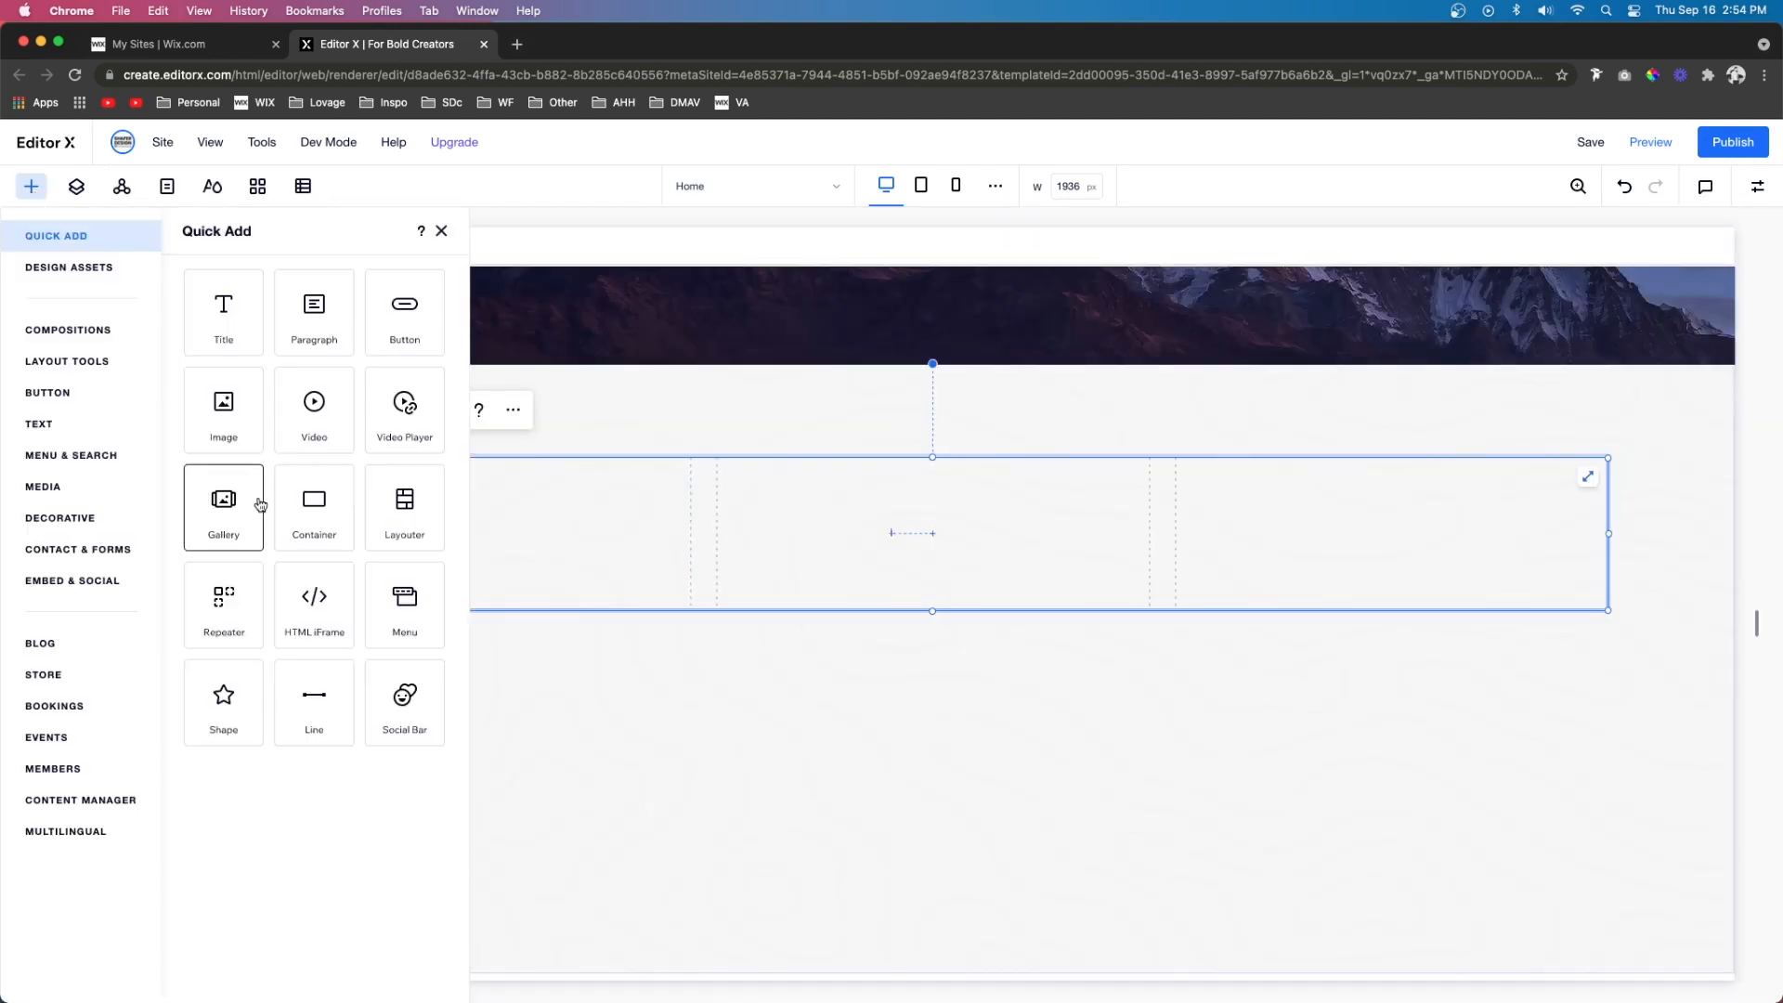
left_click_drag(321, 511, 713, 697)
left_click_drag(963, 817, 613, 667)
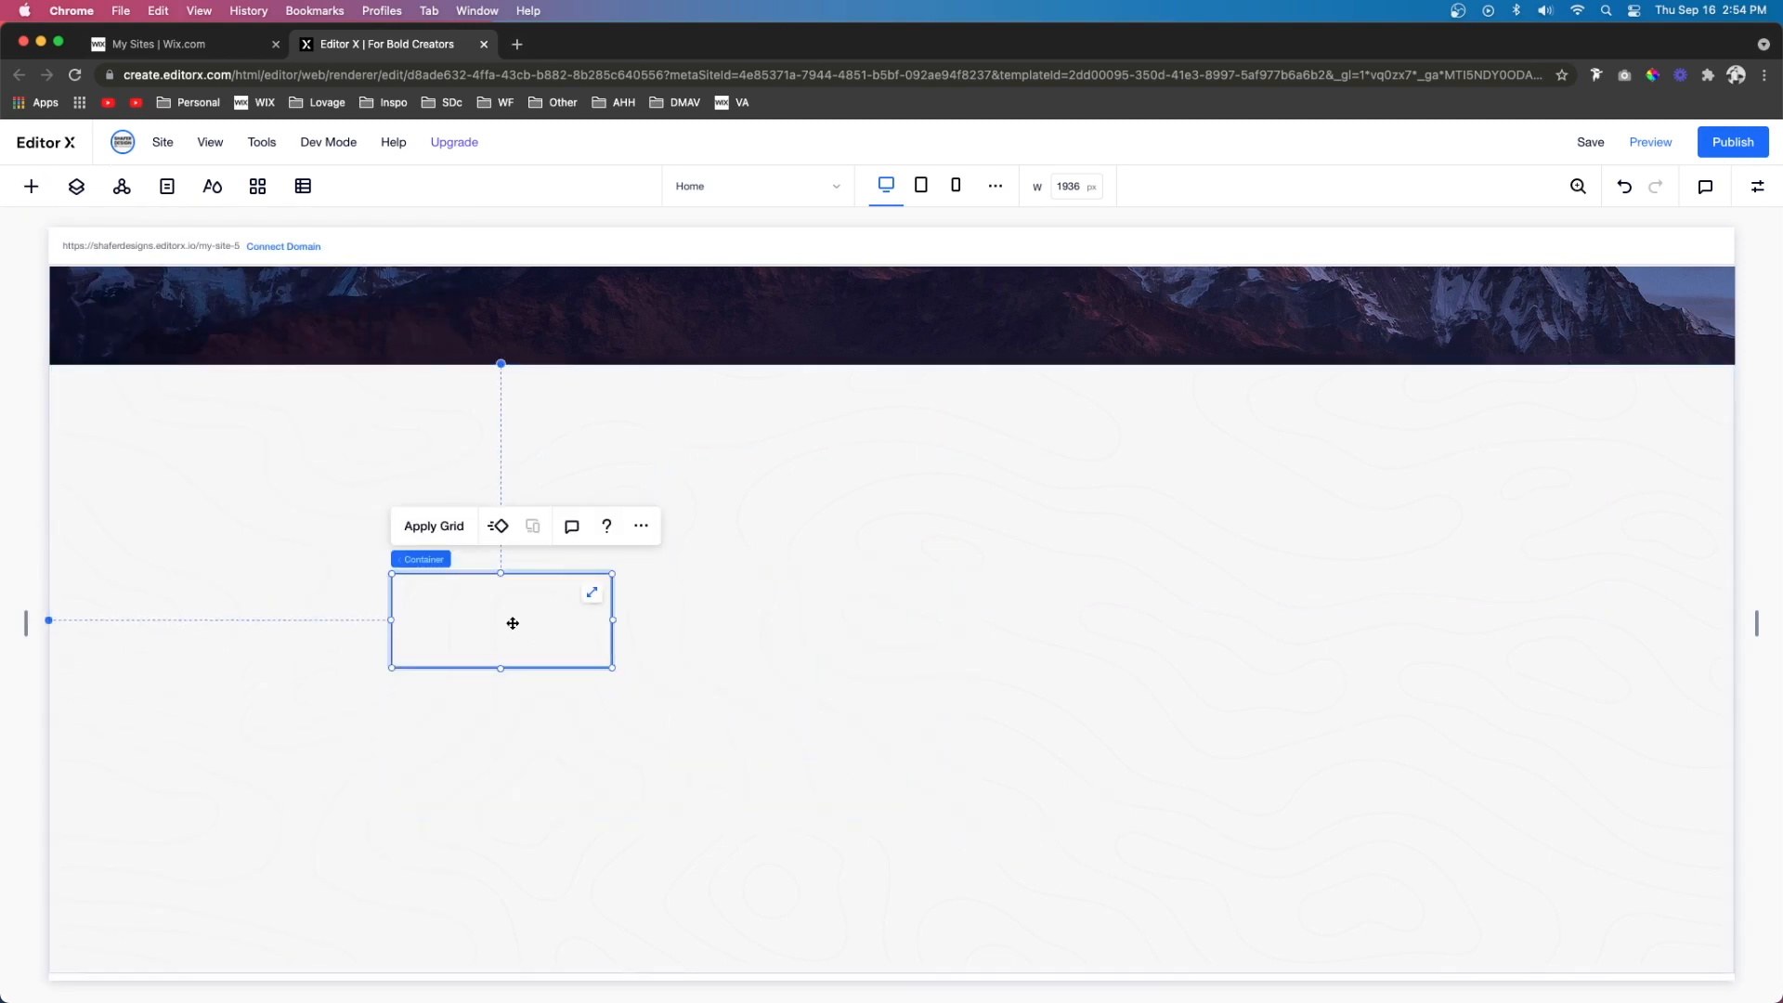
left_click_drag(512, 624, 466, 529)
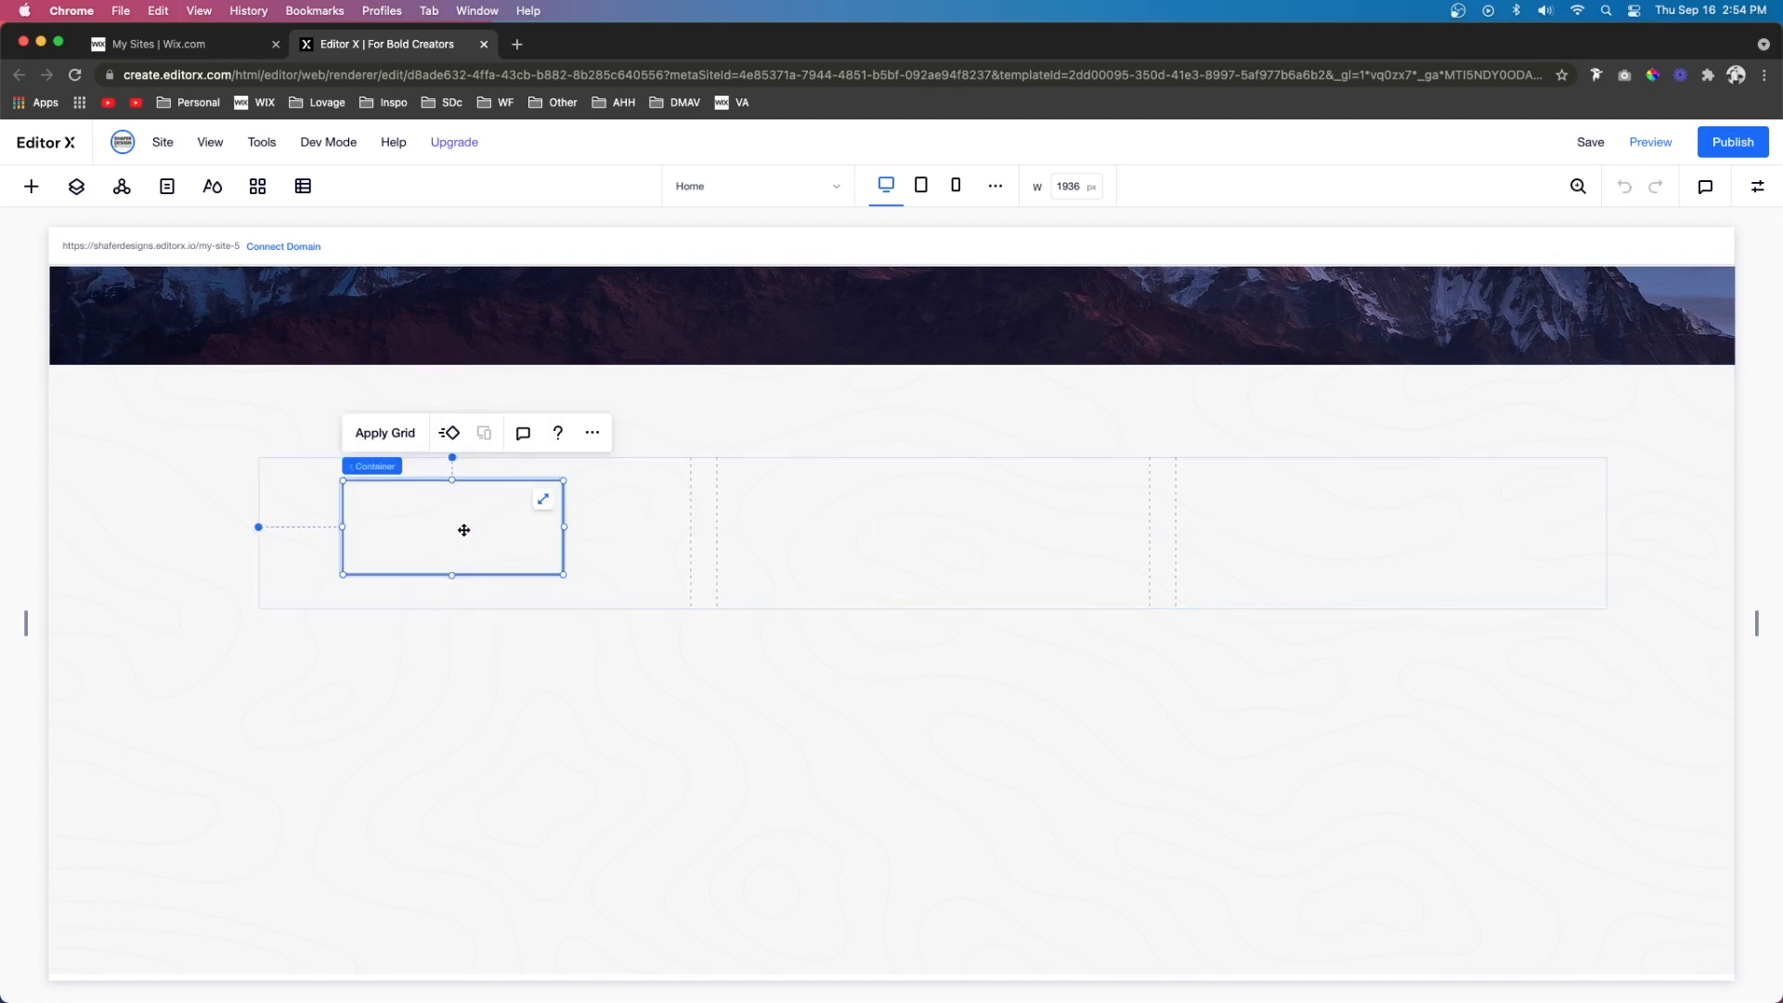
left_click(543, 503)
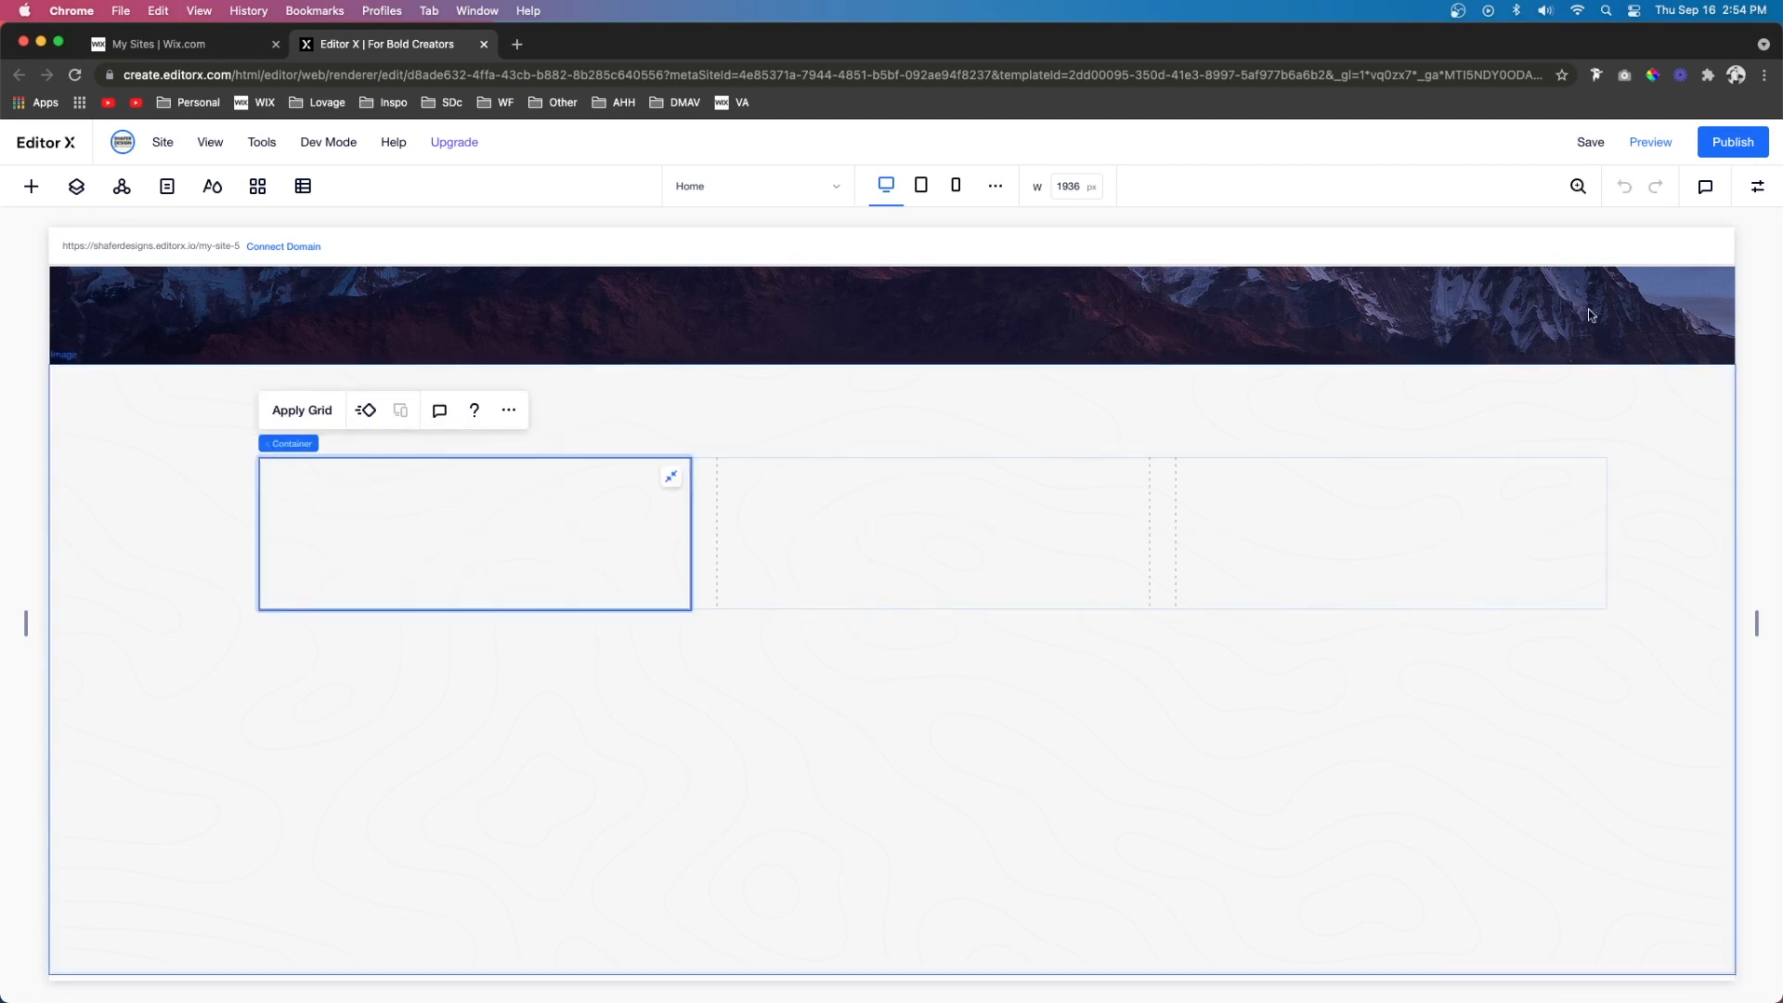
Fill the first cell's container with white (#FFFFFF)
left_click(1758, 188)
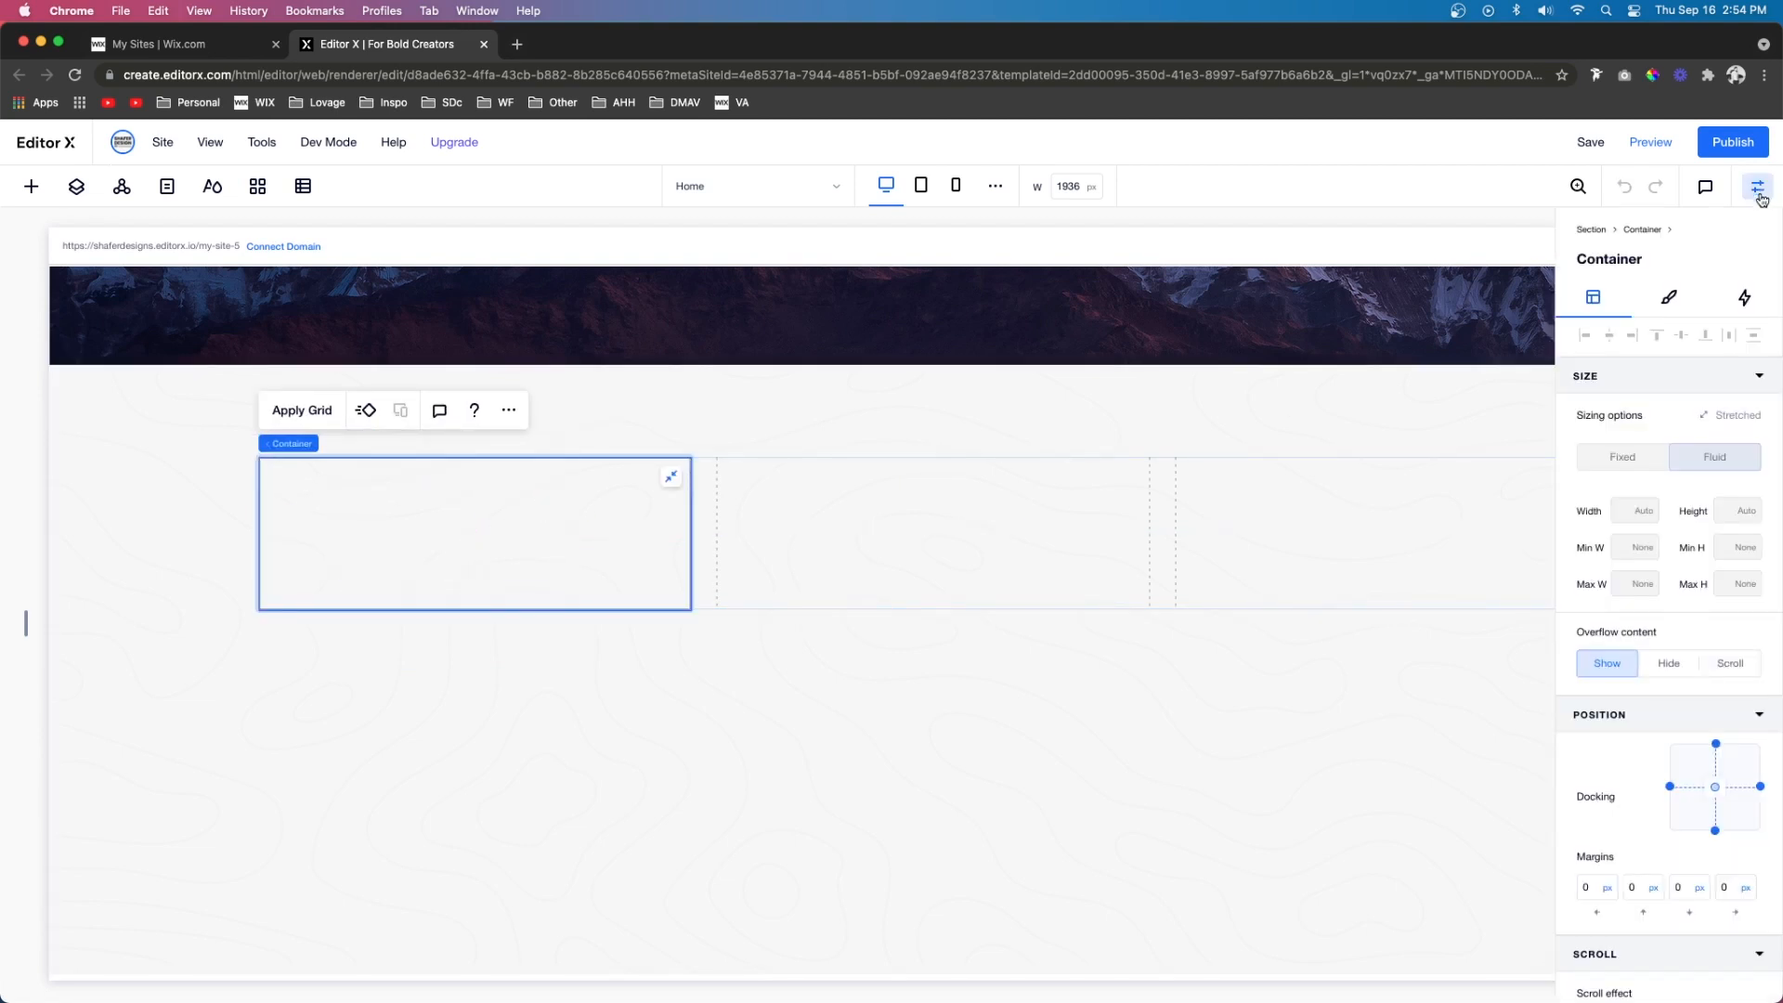
left_click(1670, 299)
left_click(1632, 414)
left_click(1633, 517)
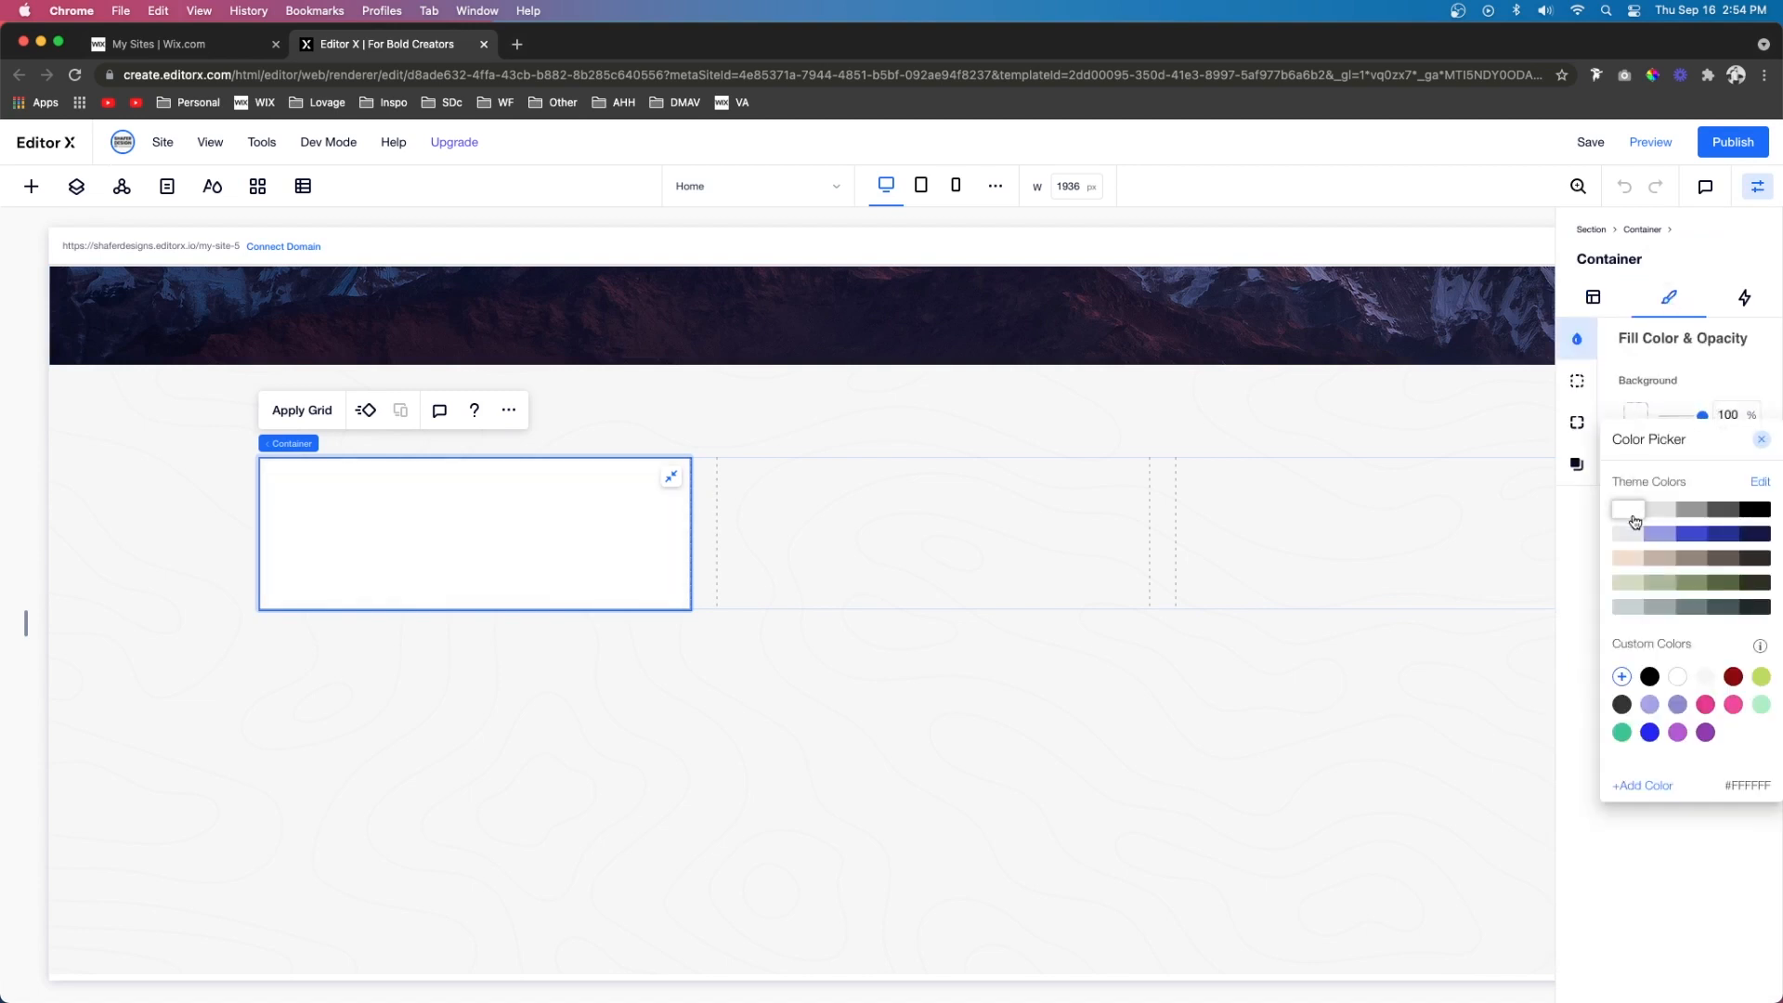
Set the white container's border width to 0 and round its corners
left_click(1578, 382)
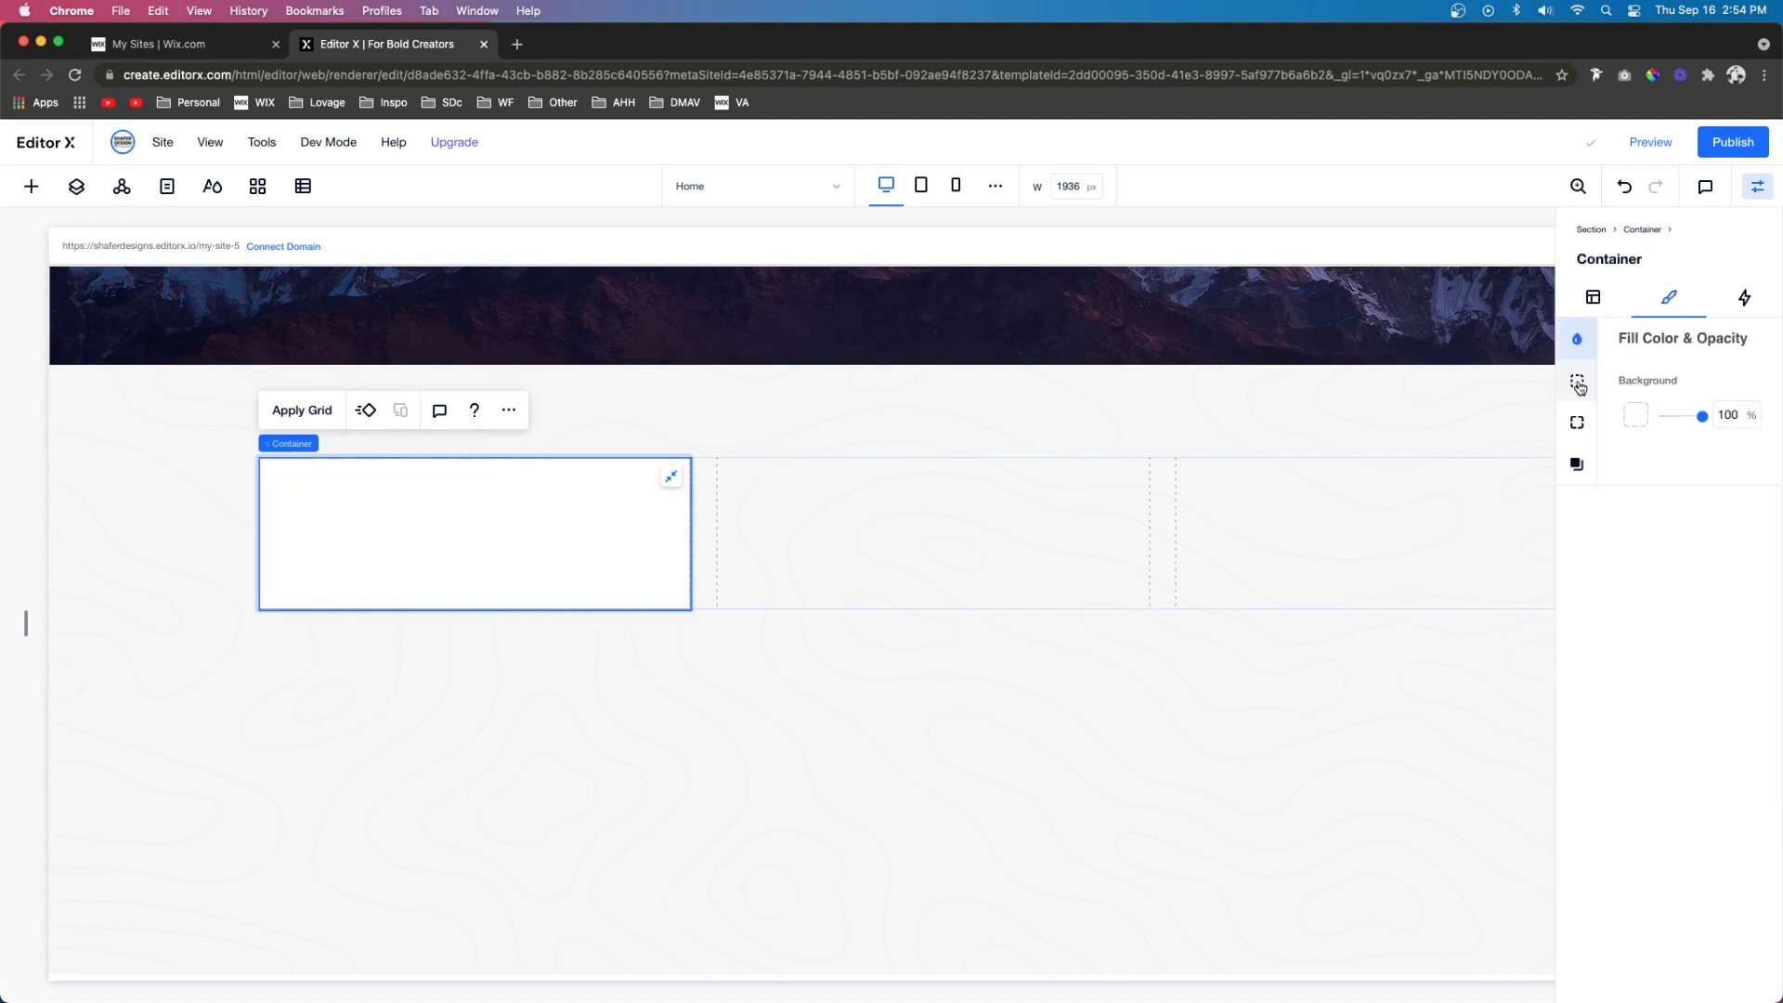
left_click(1578, 383)
left_click_drag(1633, 500, 1580, 504)
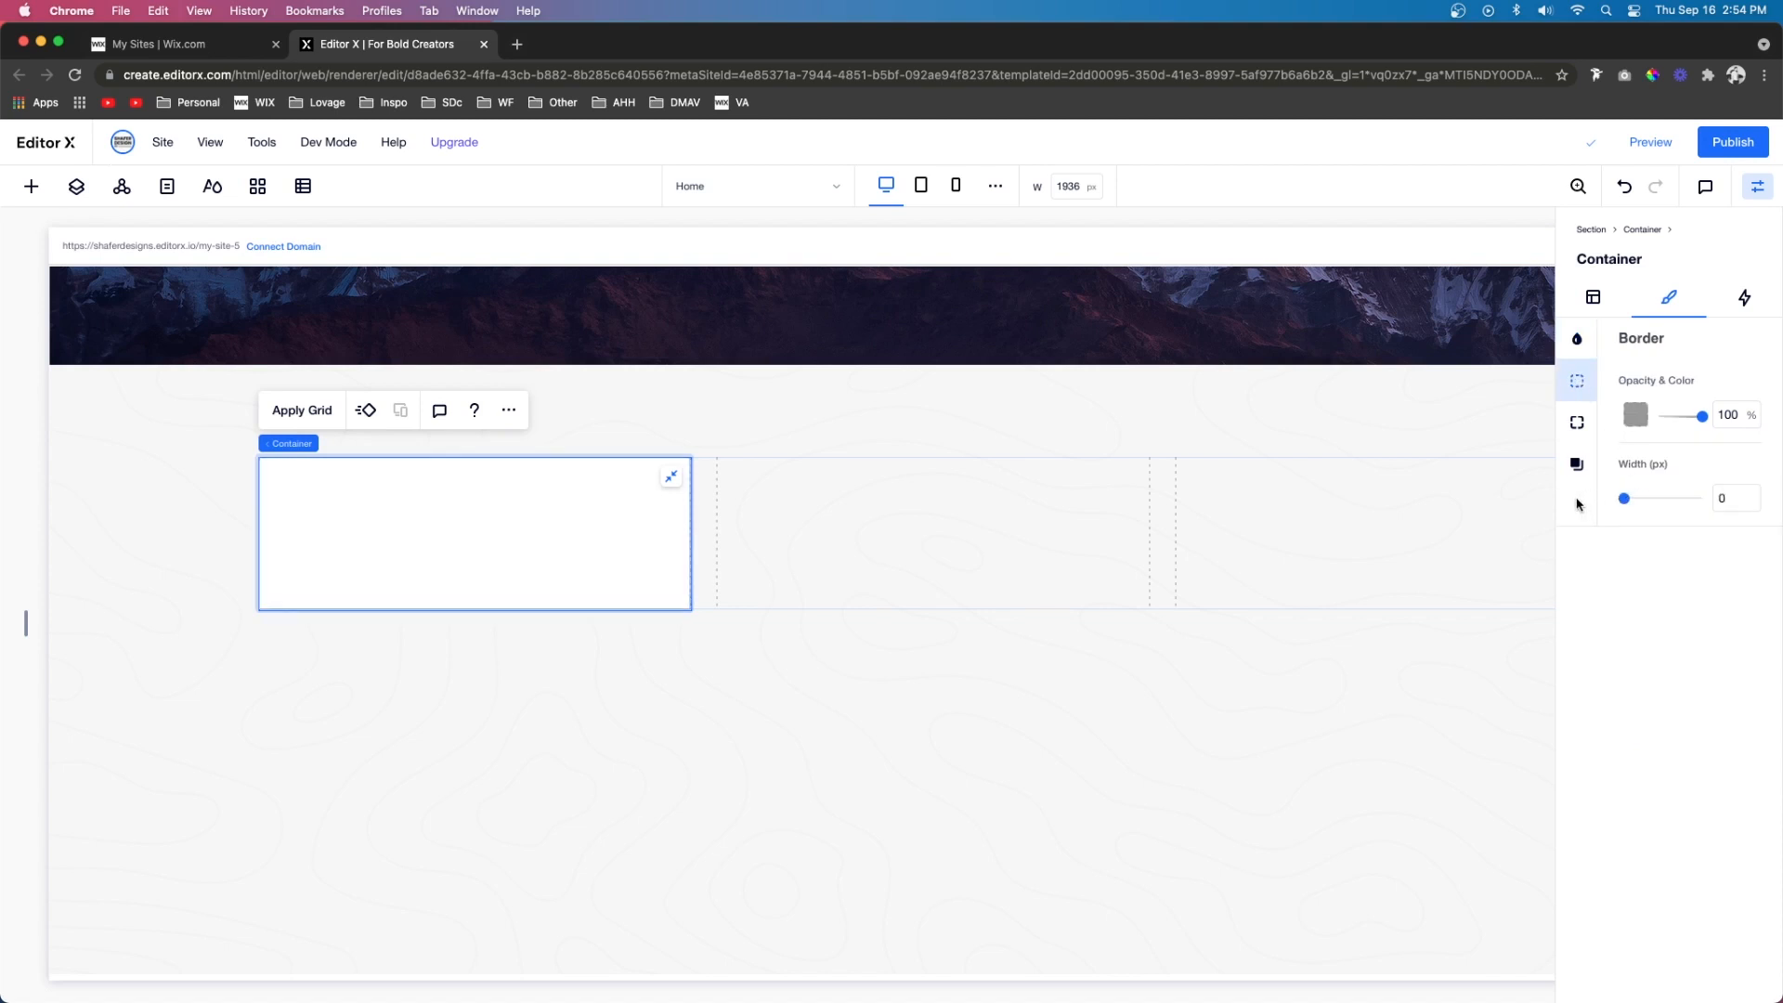
left_click(1576, 425)
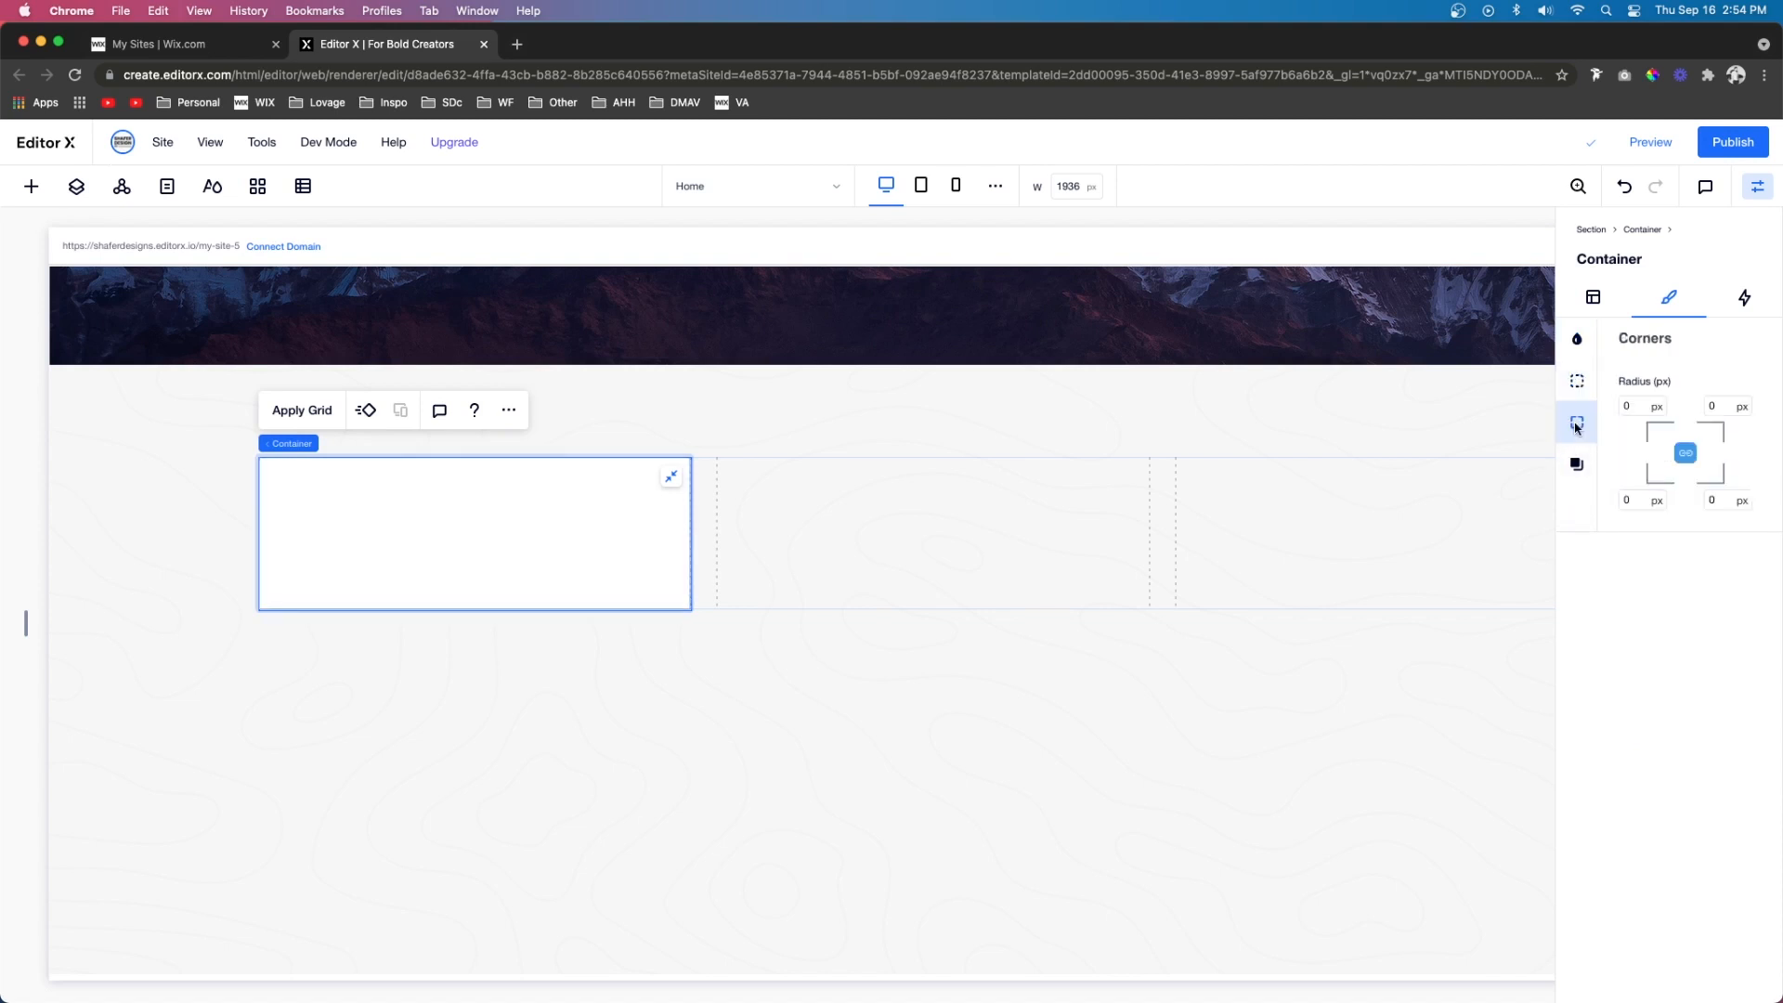
left_click(1637, 405)
left_click(721, 641)
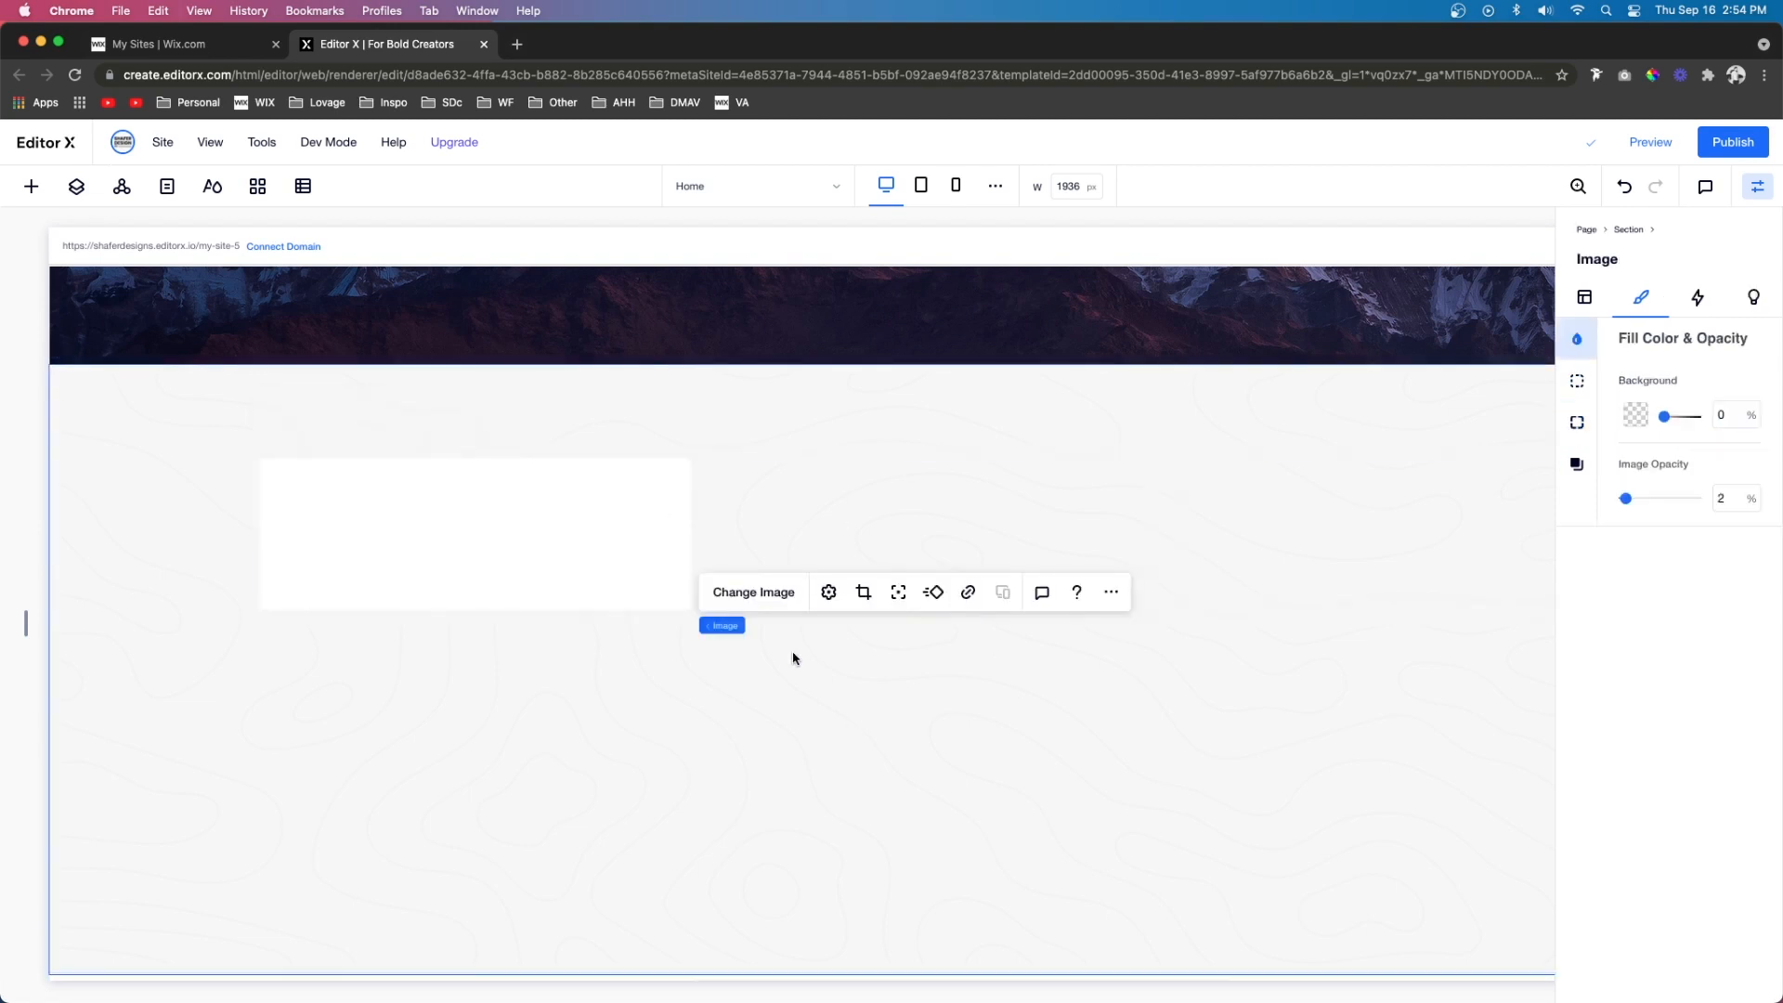
Enable a shadow on the white container with distance 5 px, size 2 px, blur 15 px and opacity 15%
left_click(458, 531)
scroll(1718, 409, "down", 5)
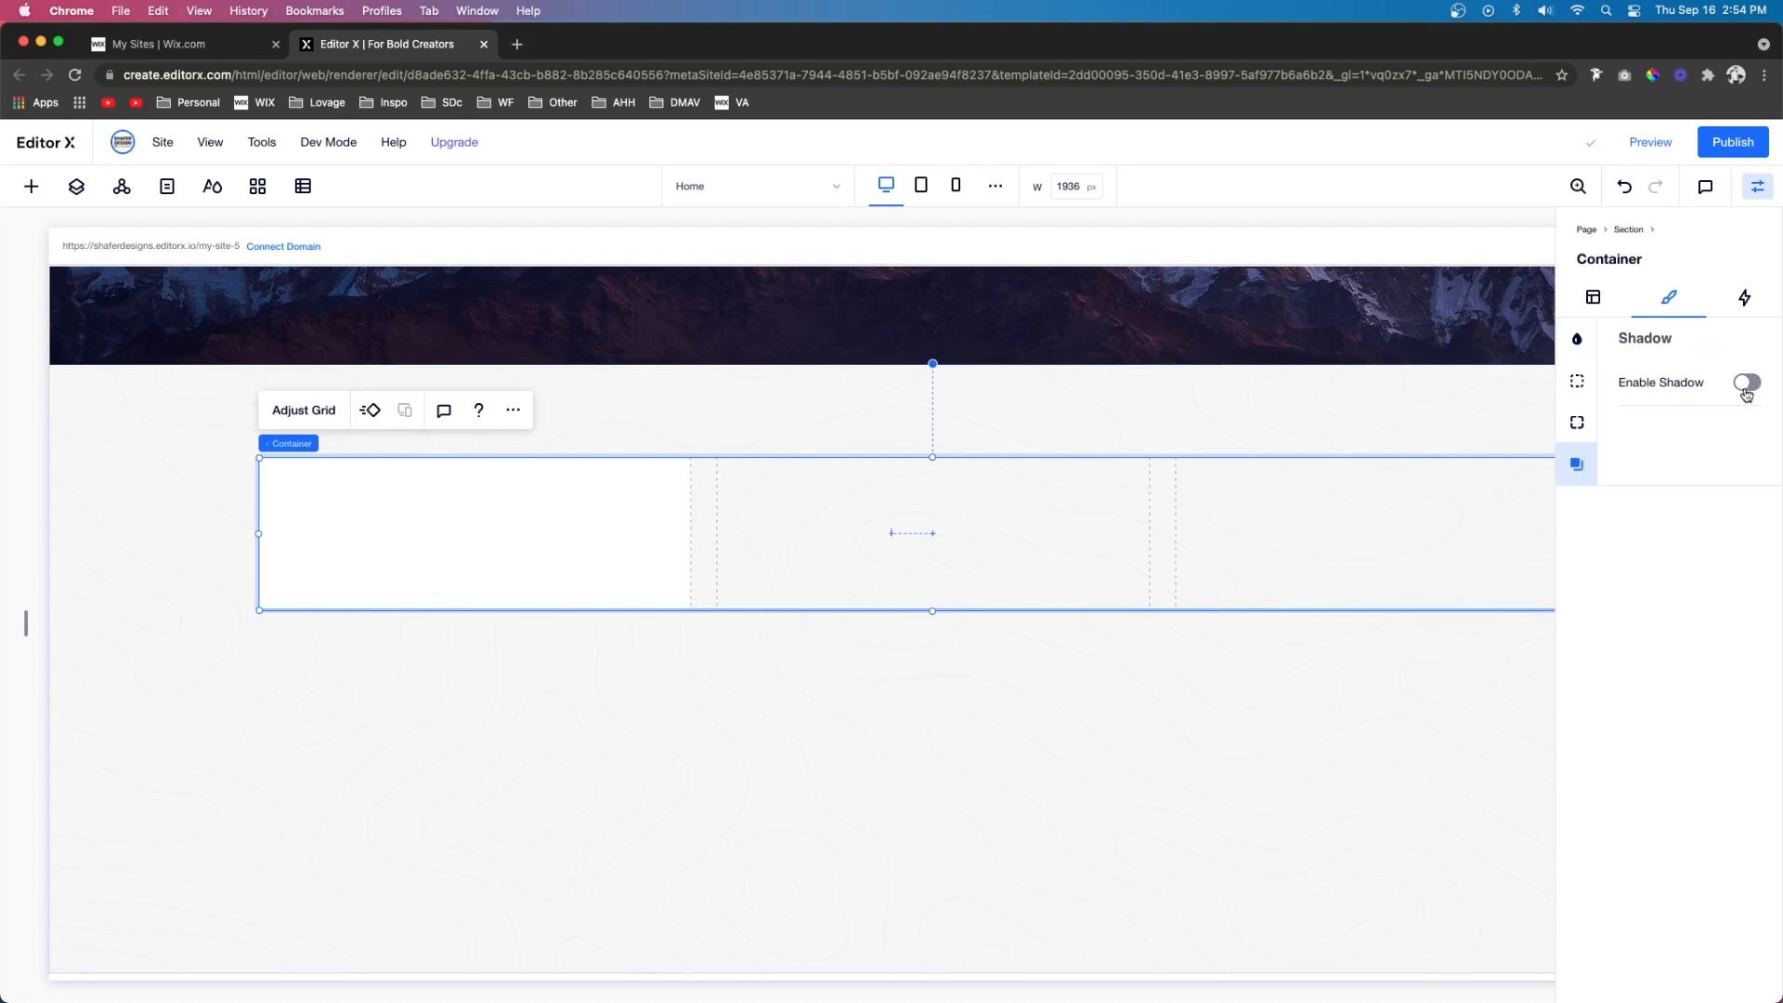
left_click(1746, 384)
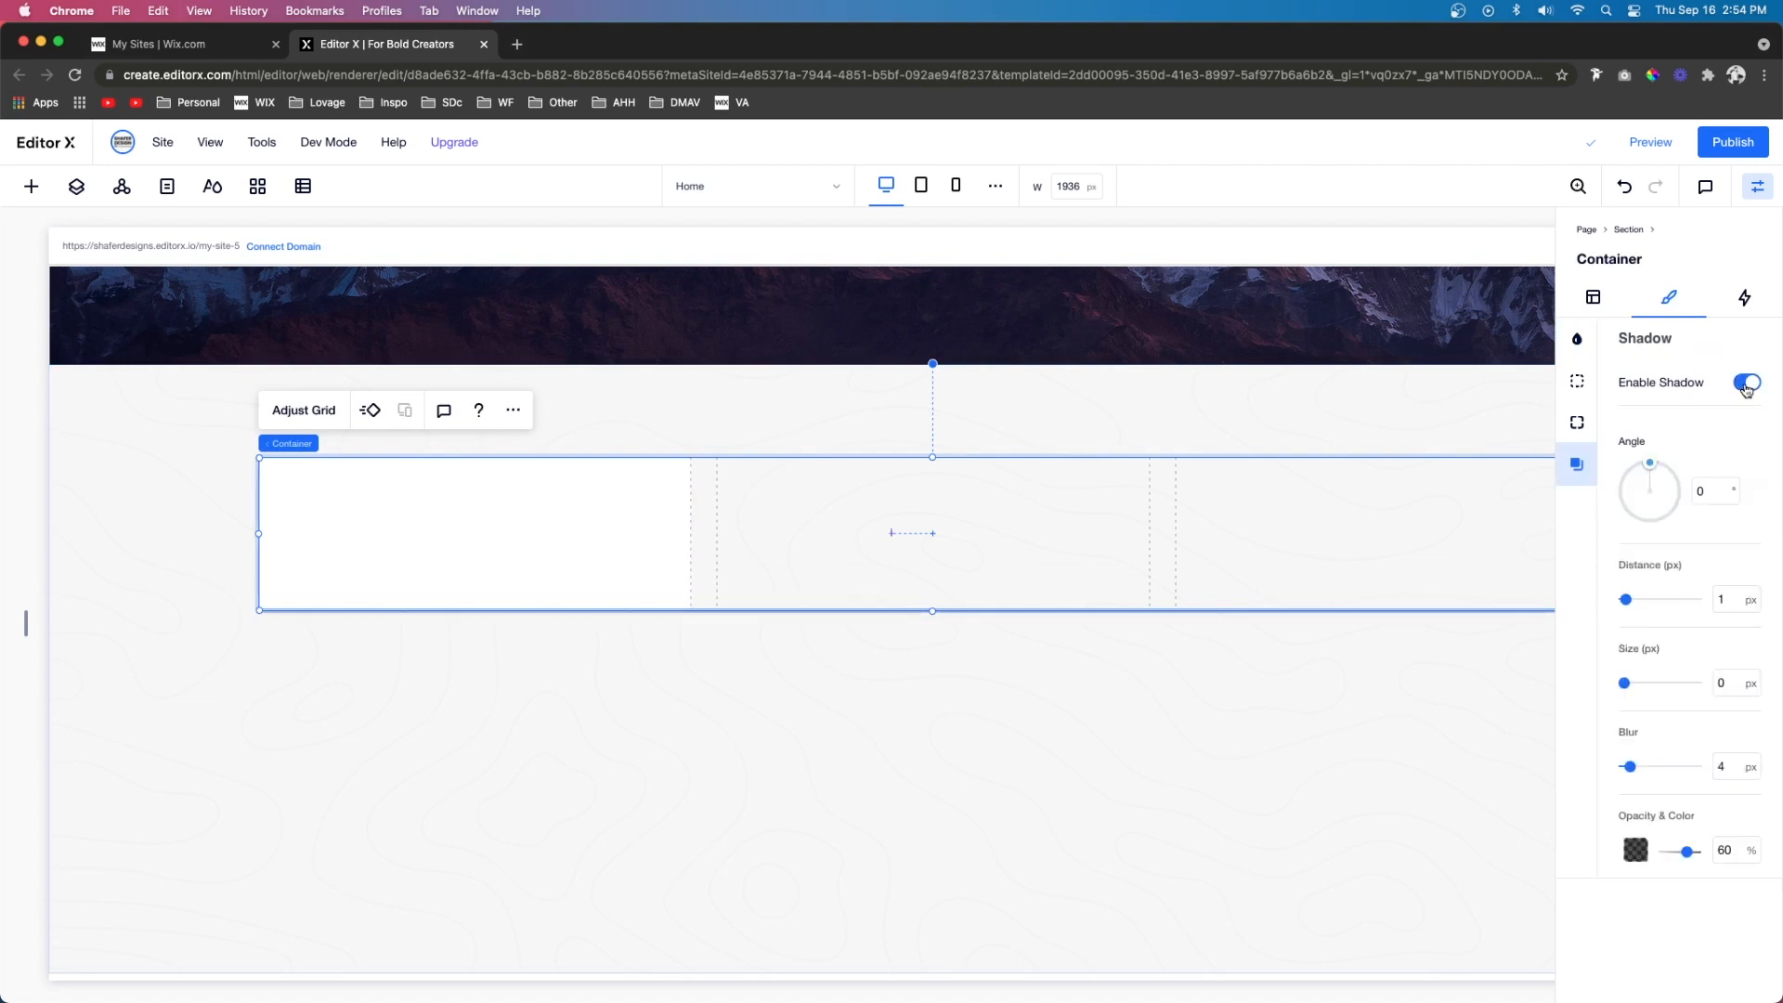
left_click(1727, 598)
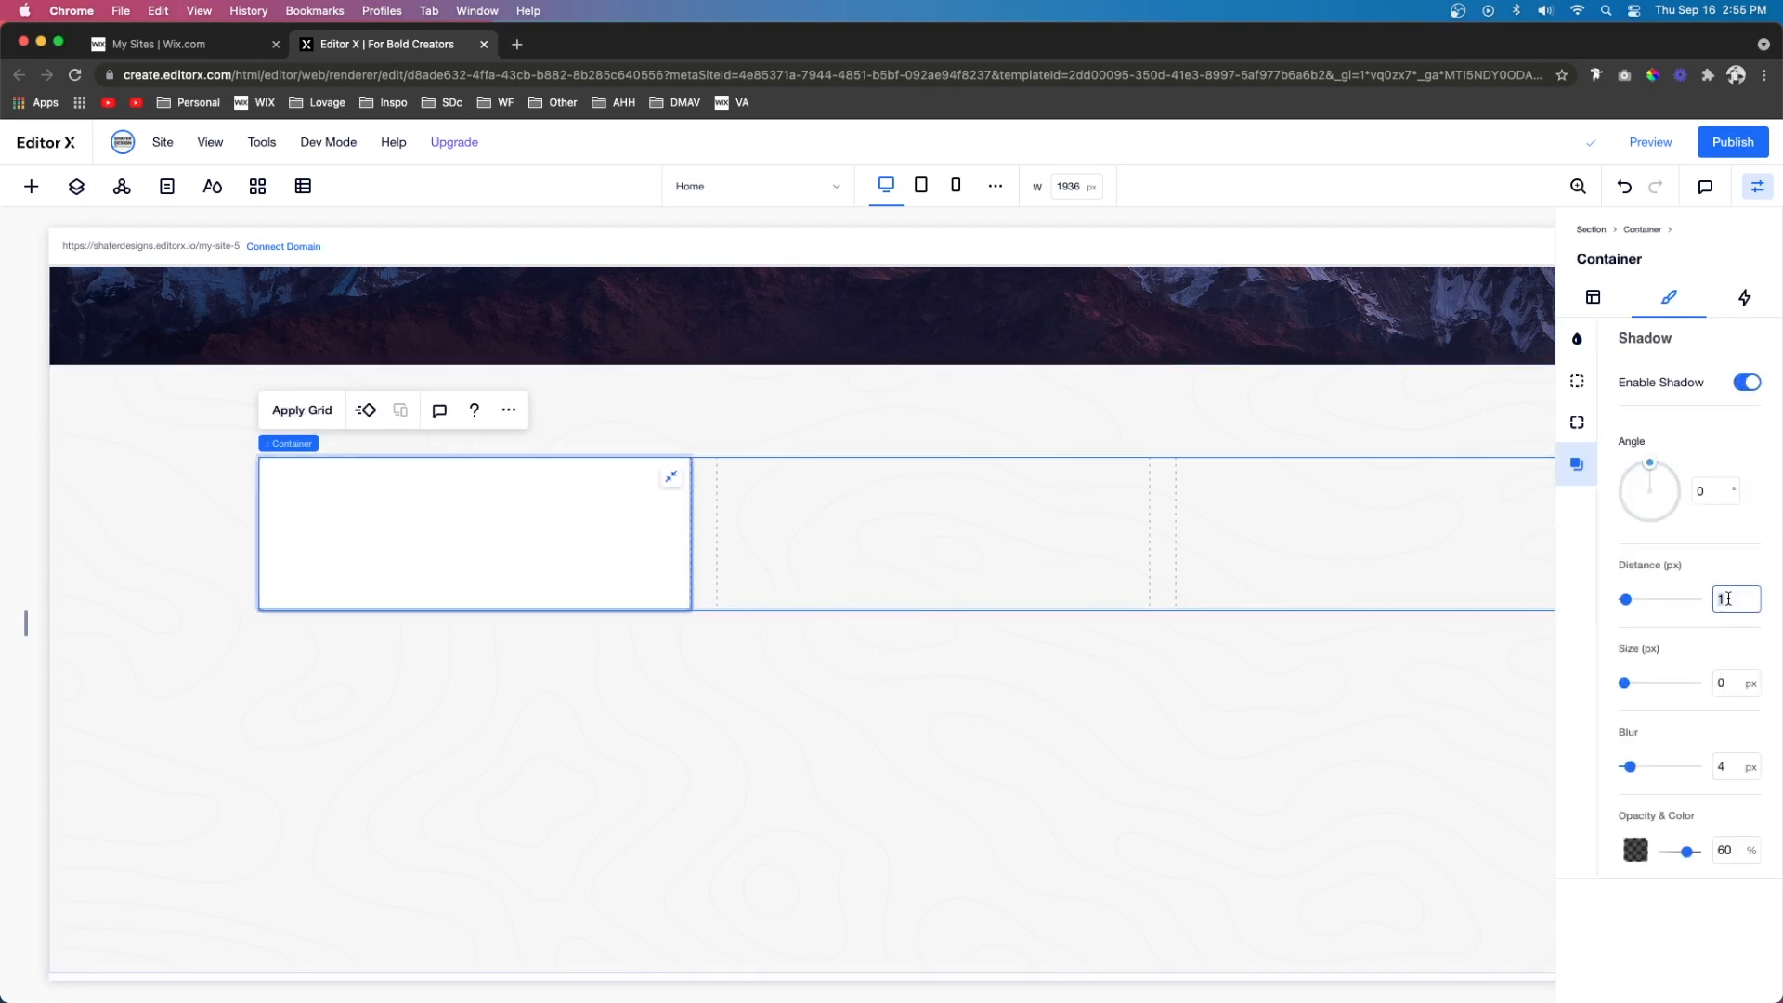
type("5.00")
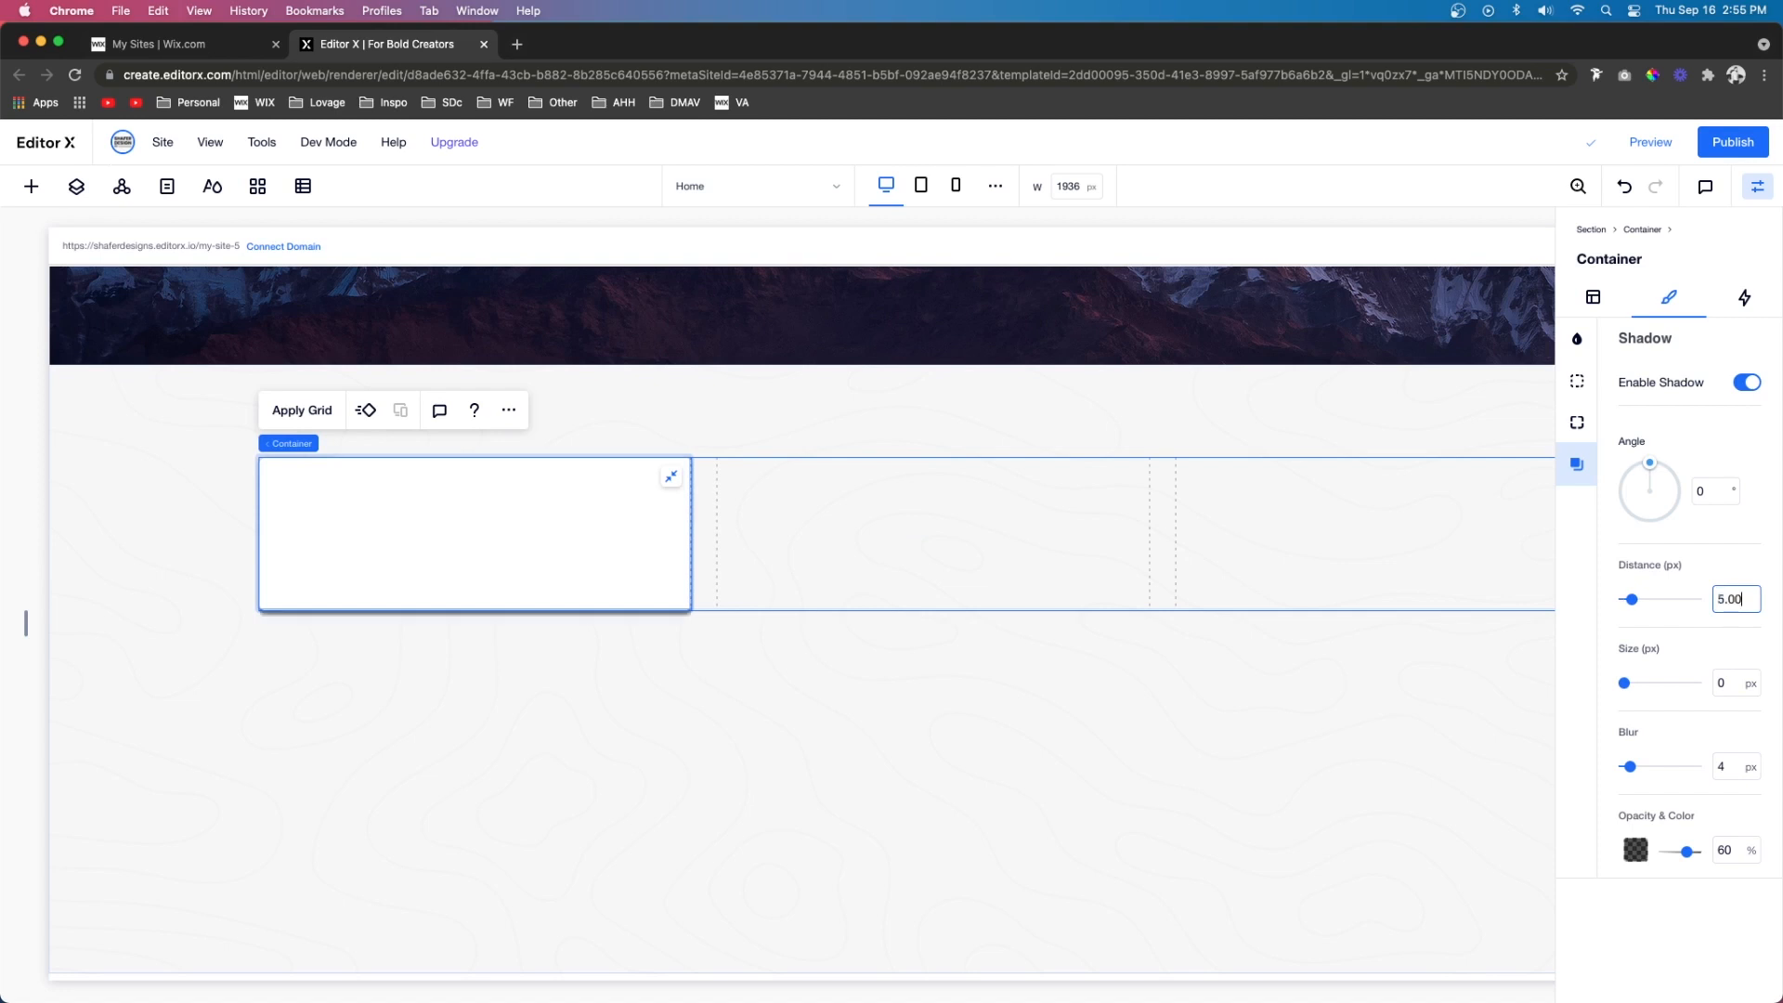
key("Tab")
type("2")
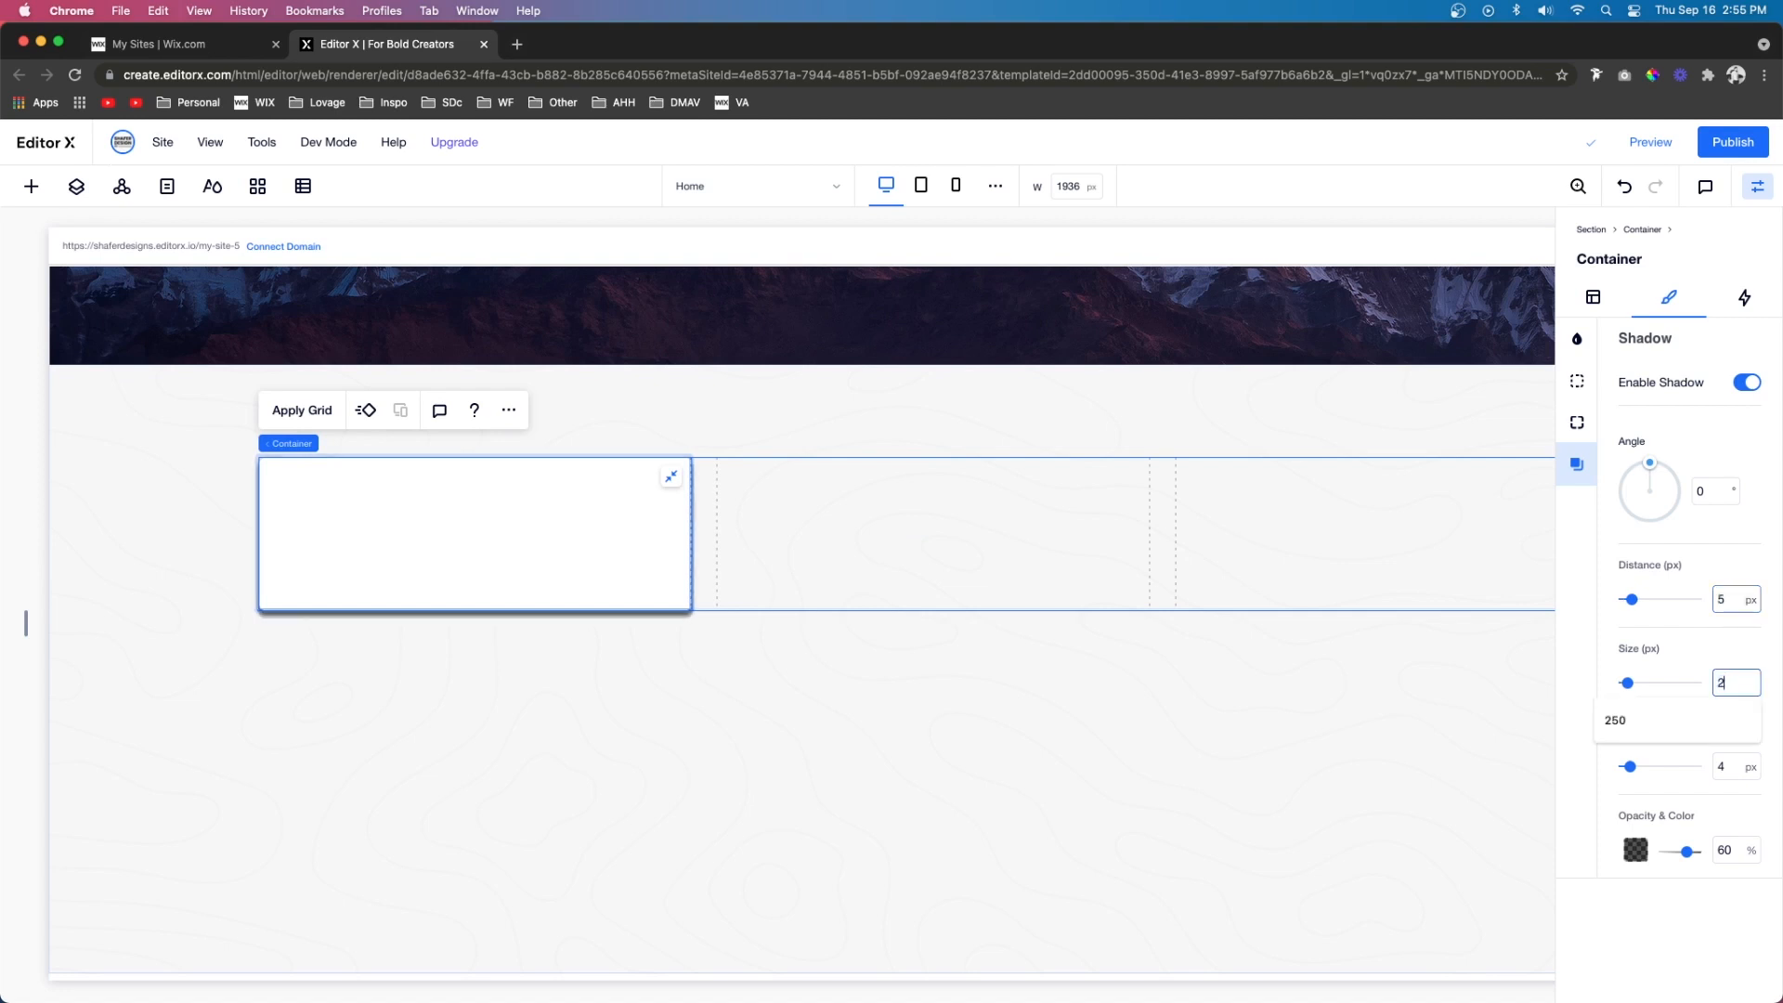
key("Tab")
type("15")
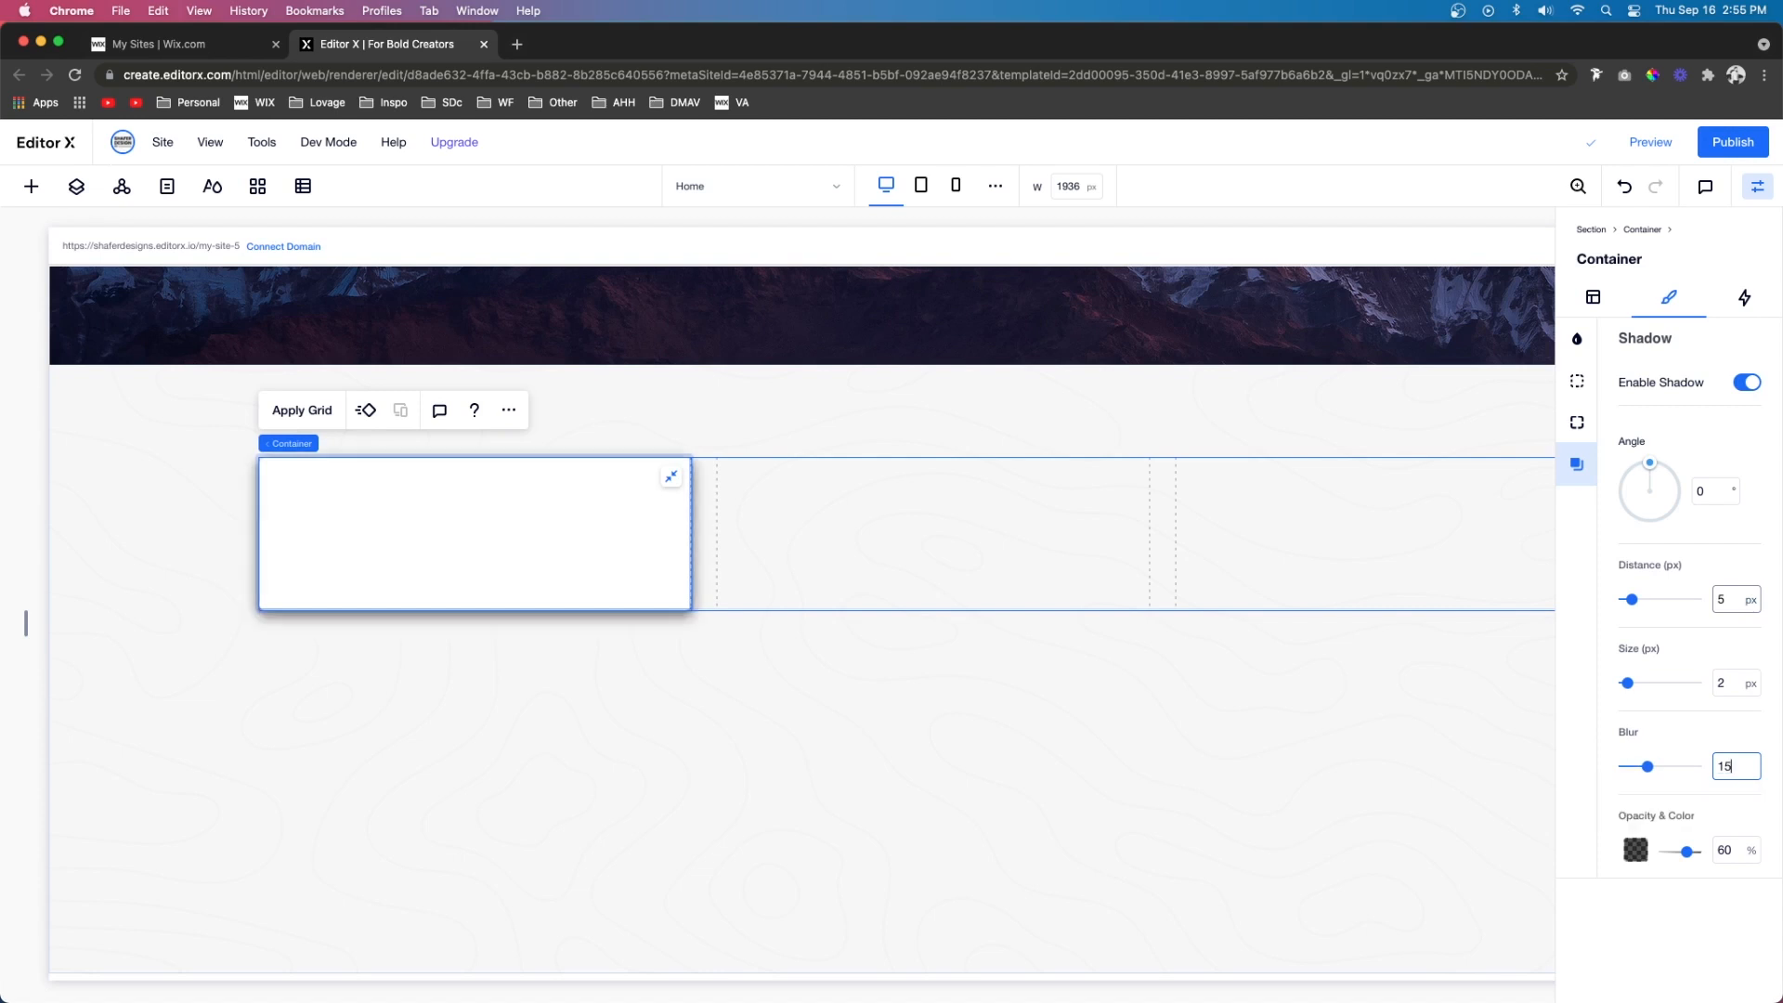
key("Tab")
type("15")
left_click(730, 714)
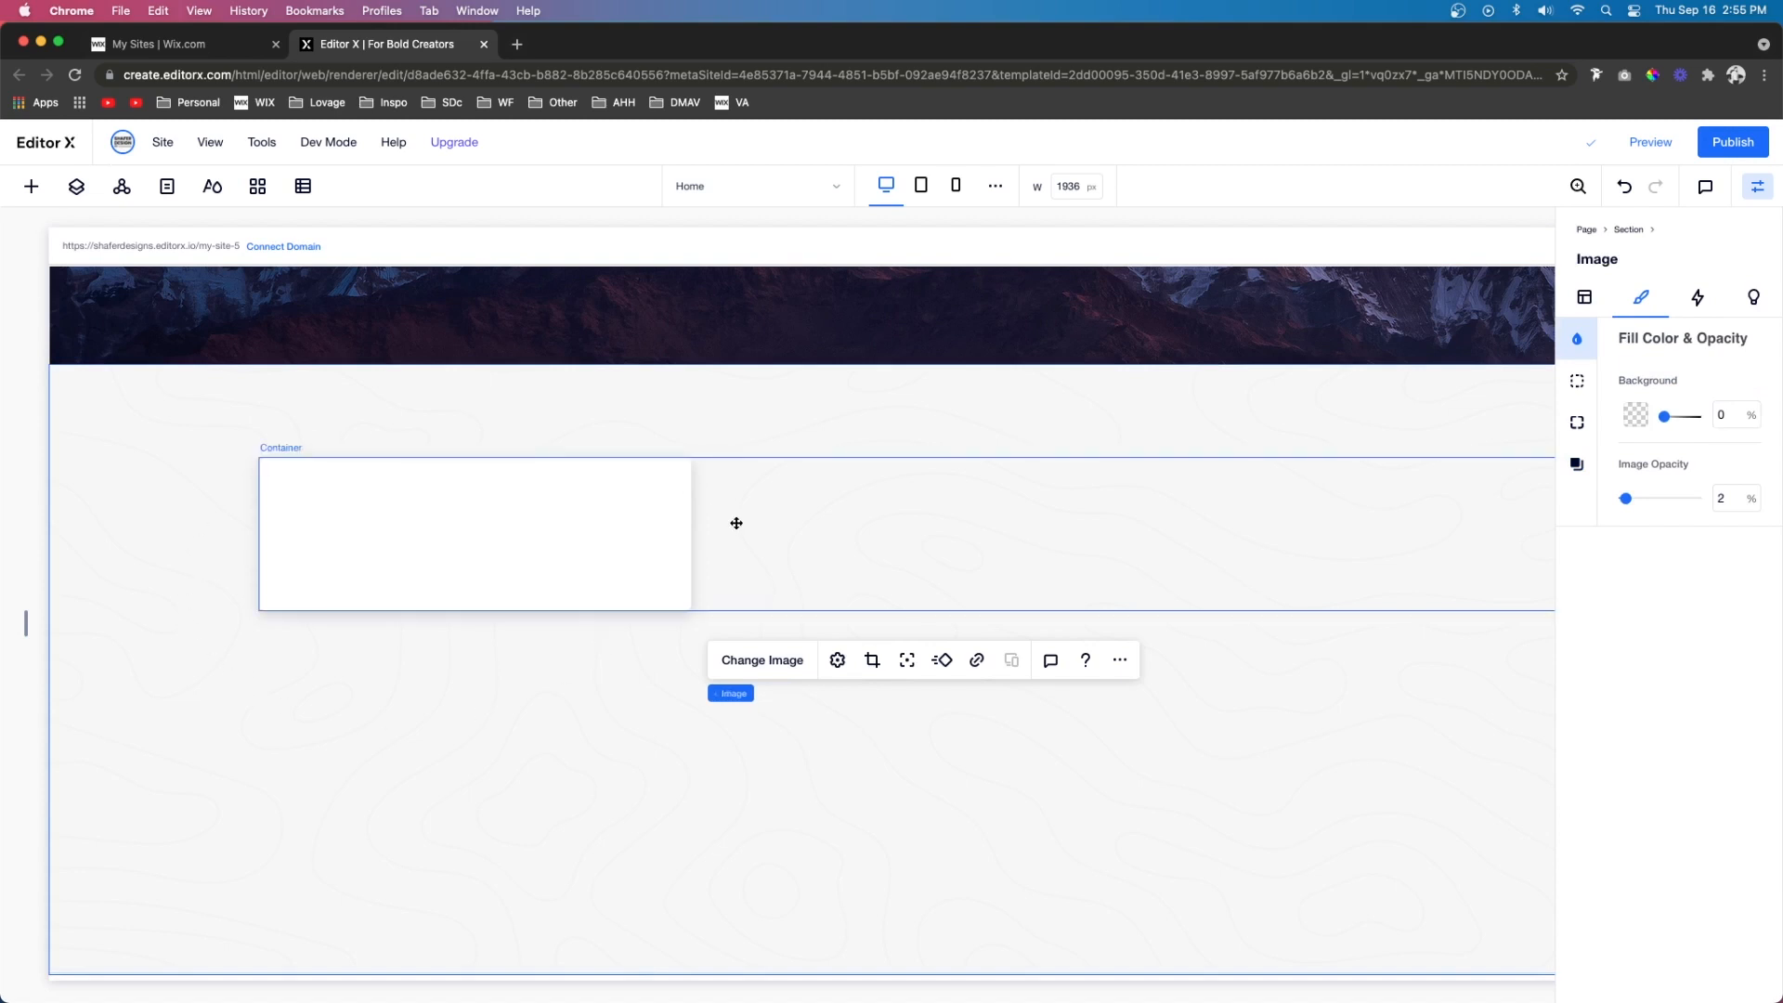
Apply a 2x1 grid to the white container in the first cell
left_click(637, 565)
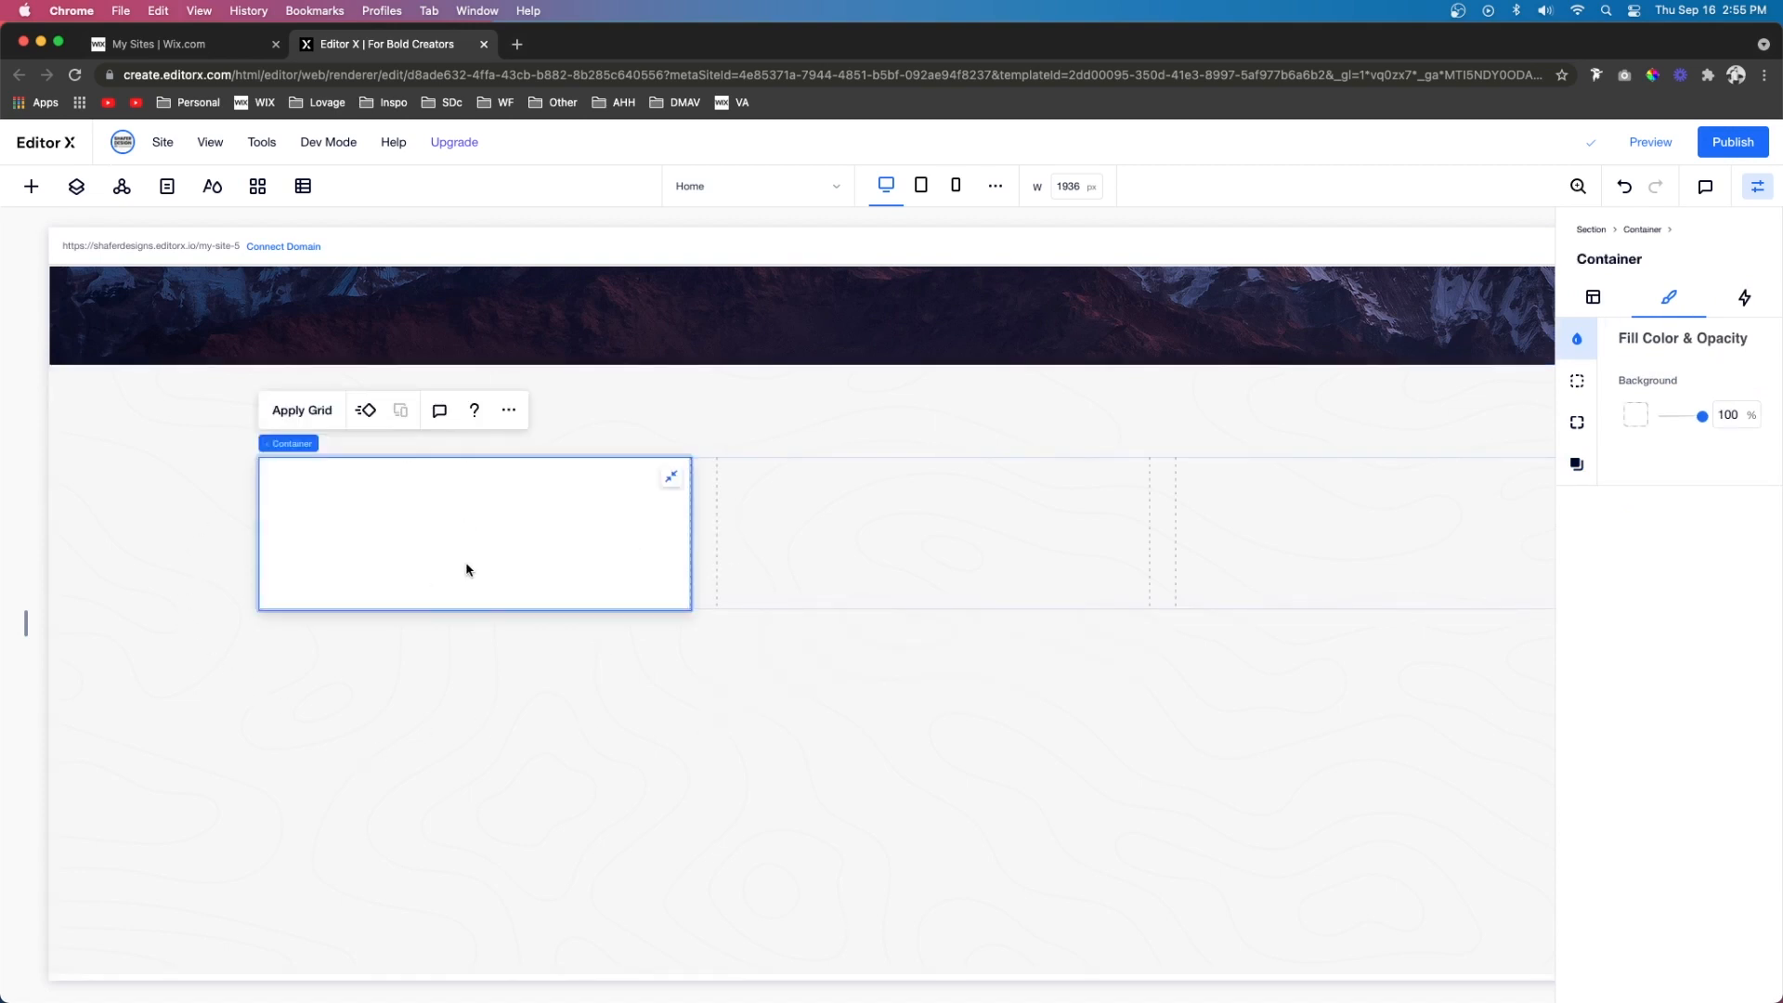
left_click(293, 410)
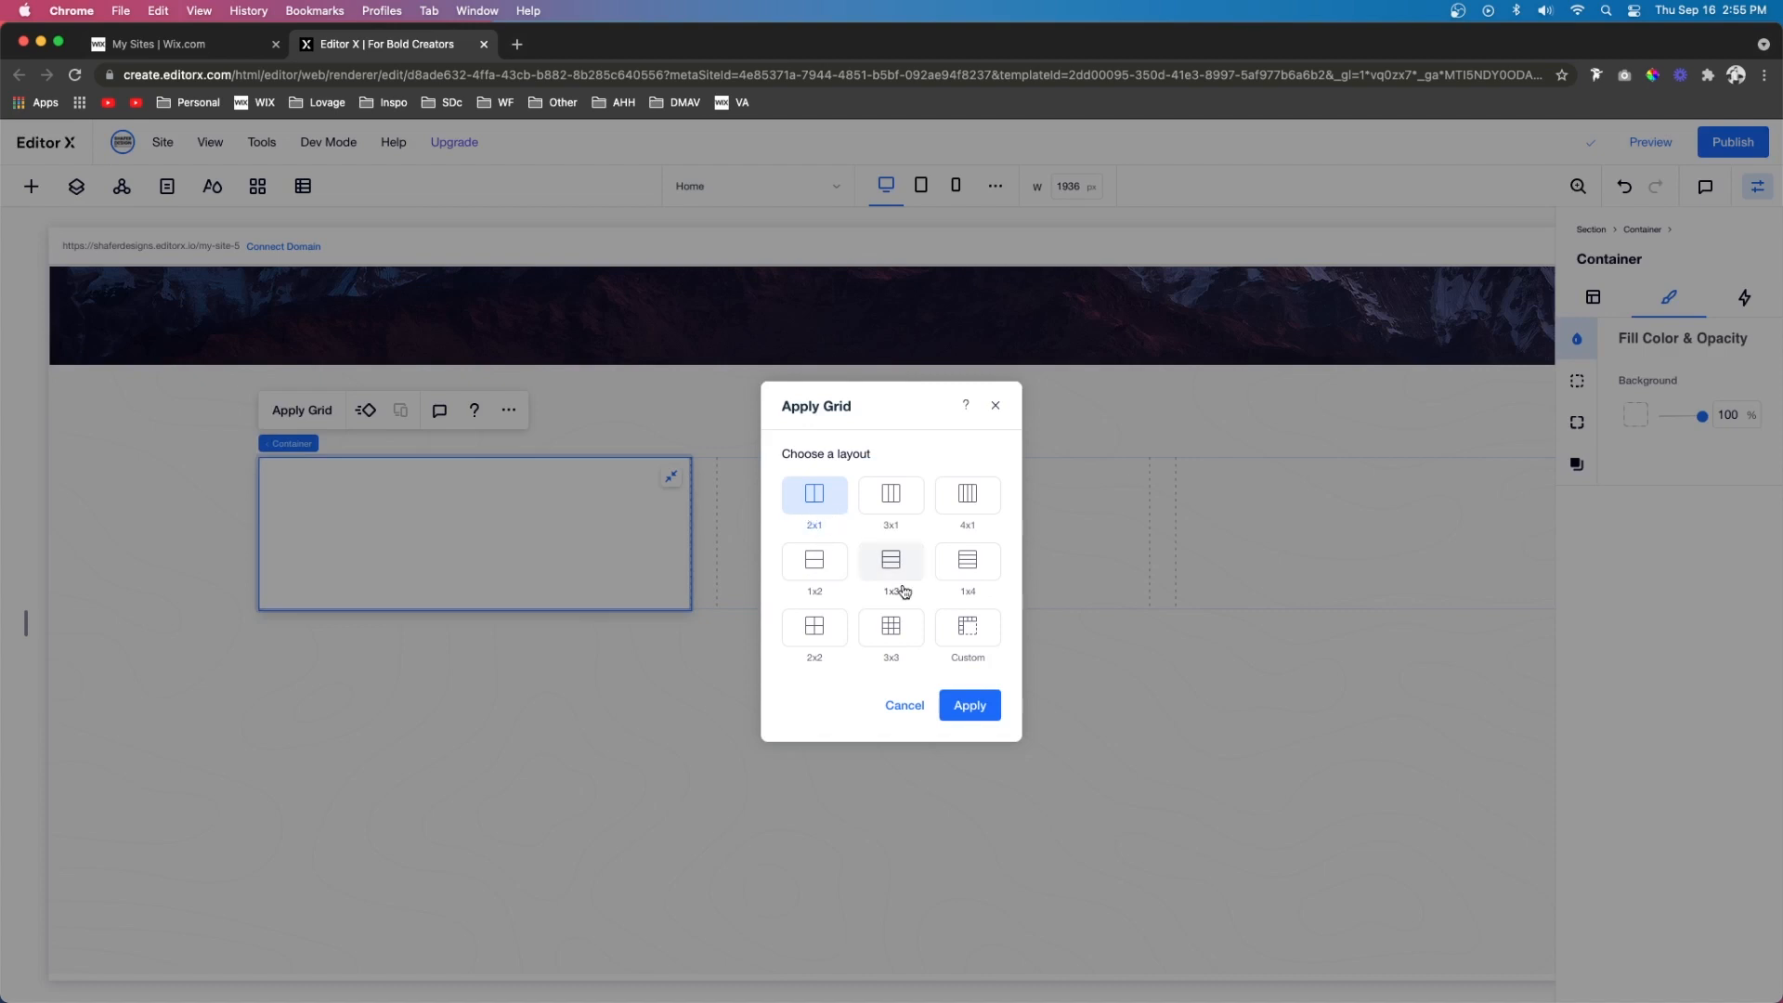
left_click(967, 707)
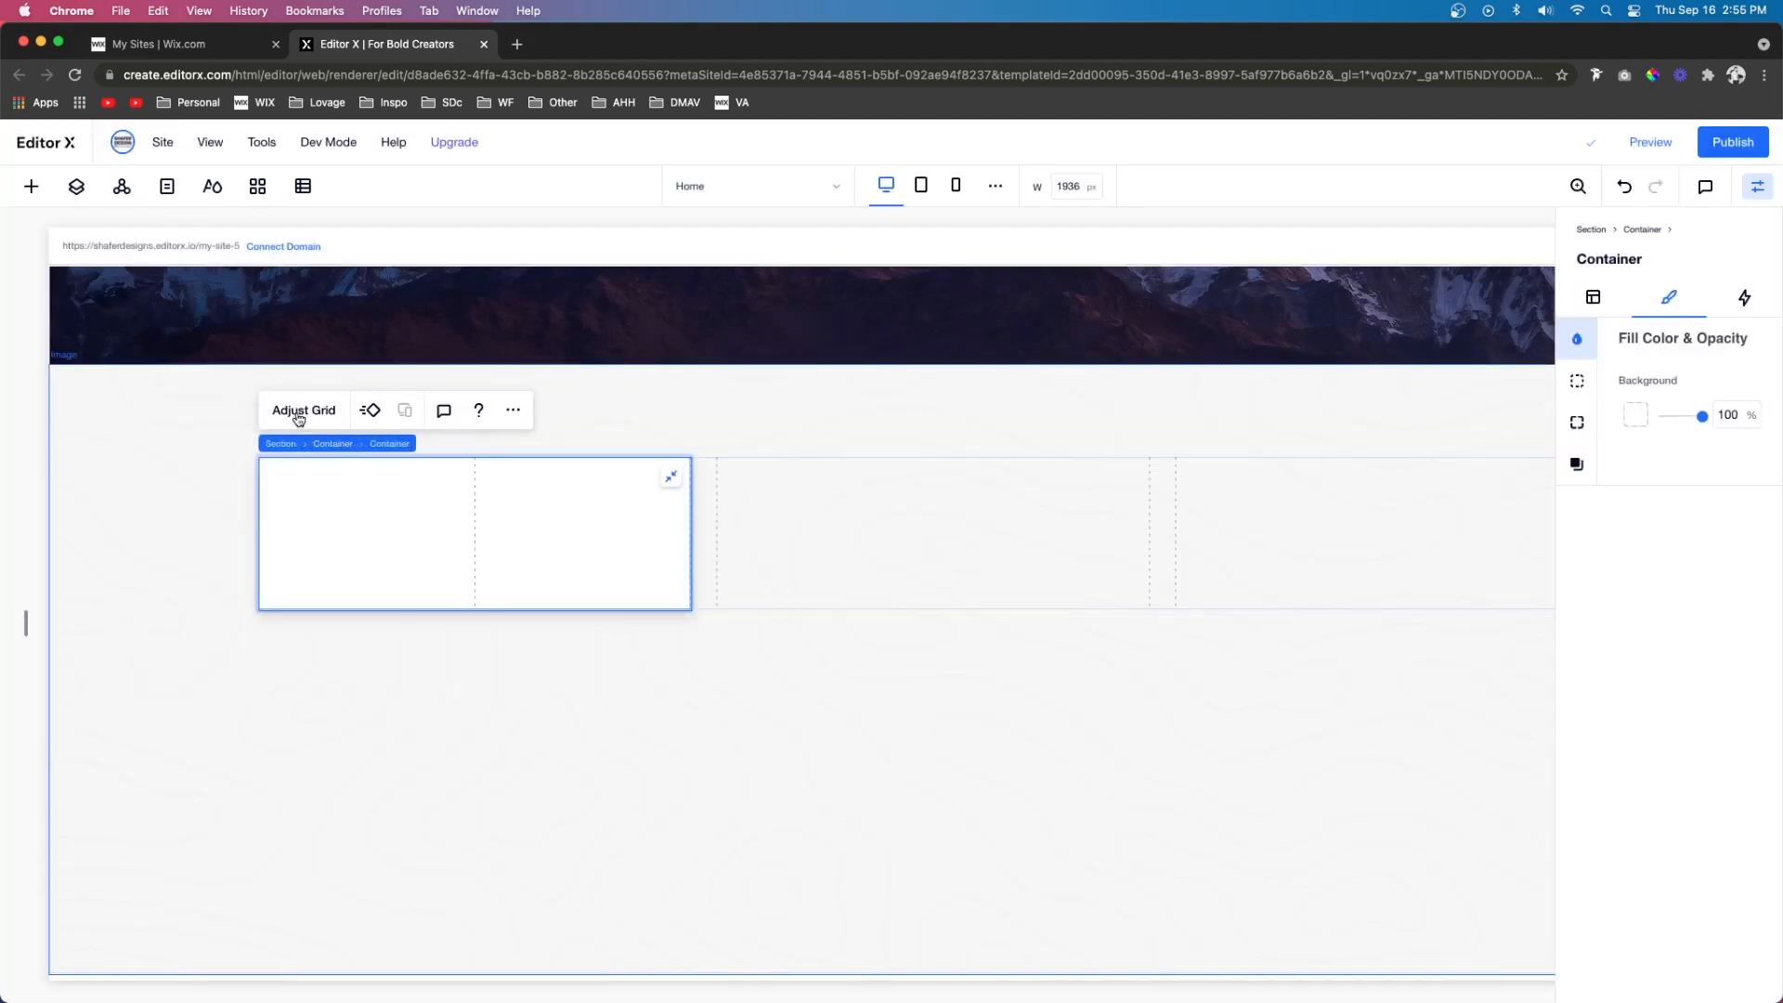
Set the first column of the white container's grid to a width of 0.5fr
left_click(298, 419)
left_click(892, 623)
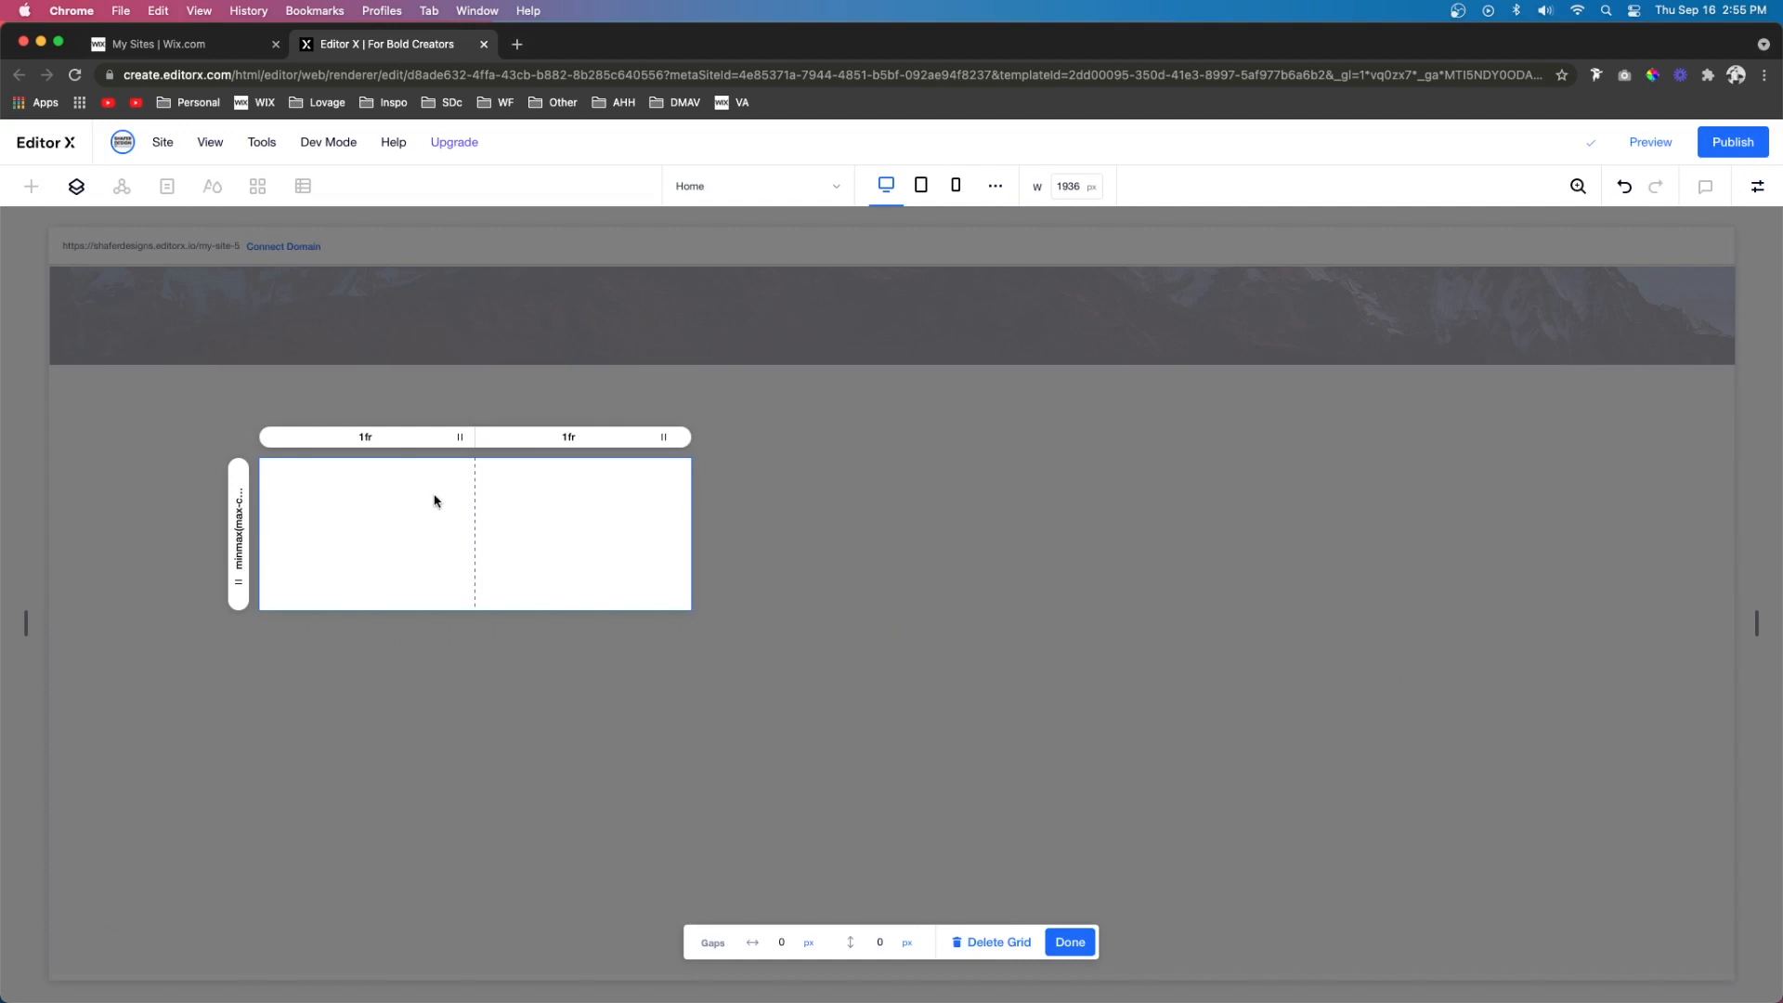
left_click(380, 439)
left_click(433, 492)
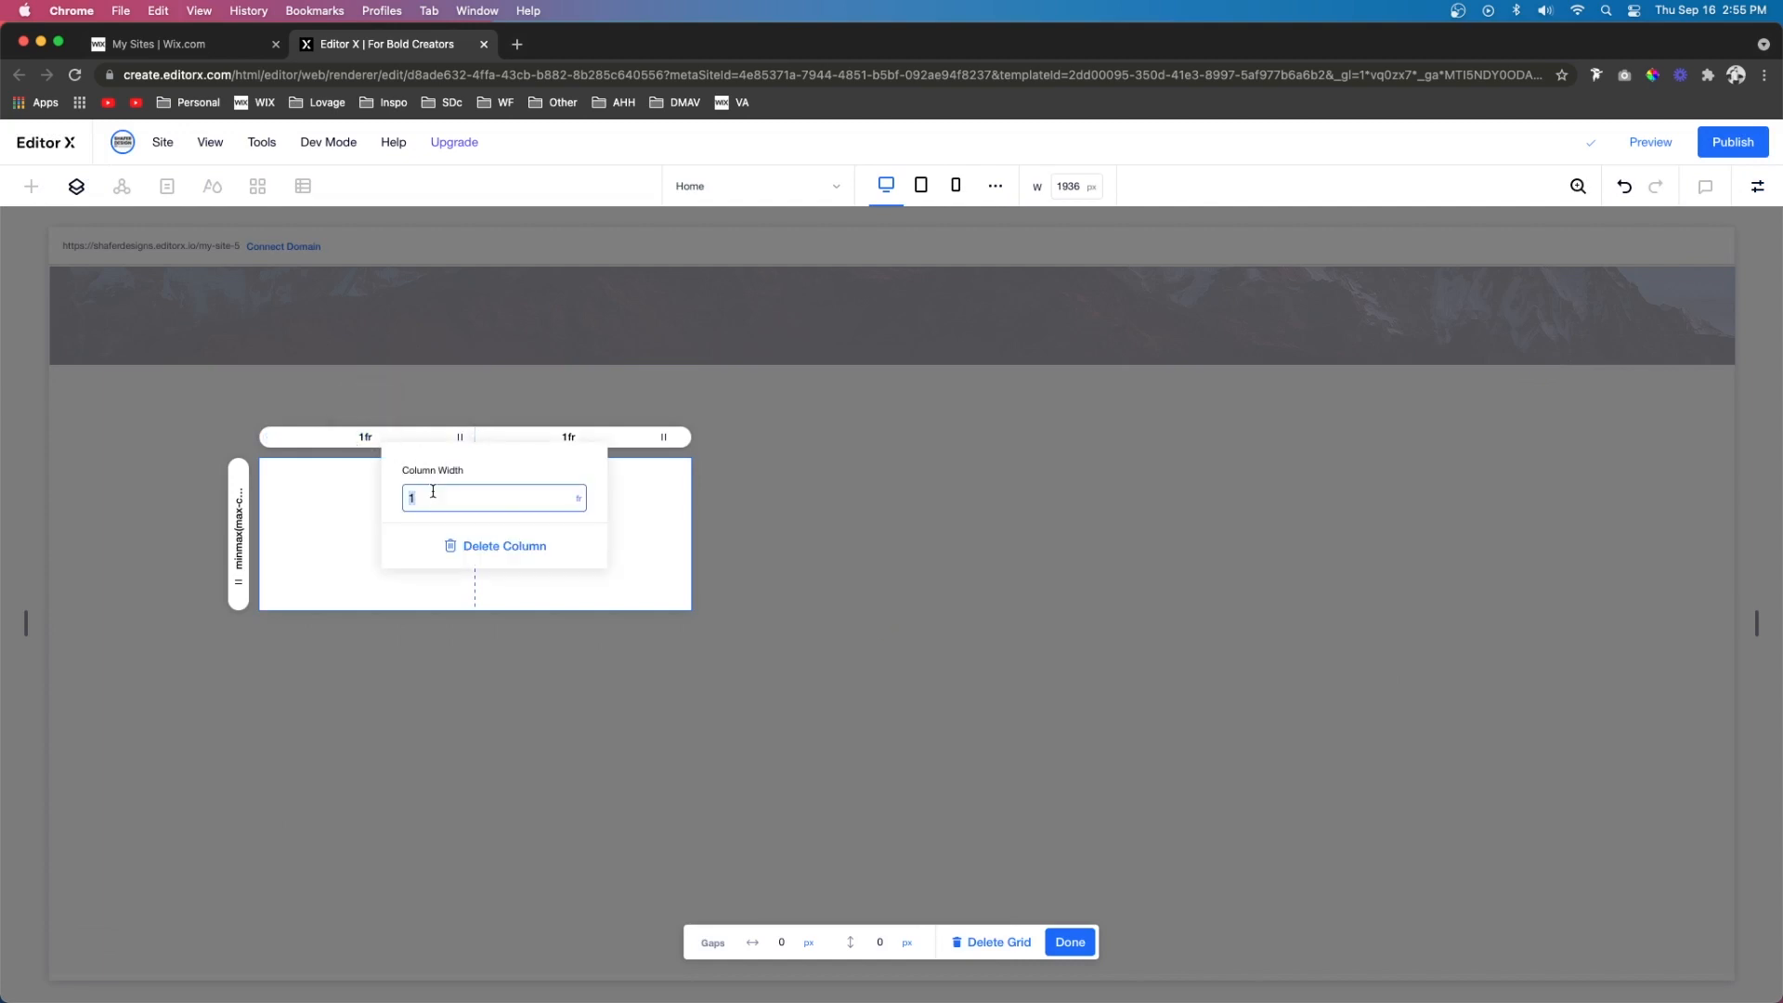
key("Return")
left_click(663, 700)
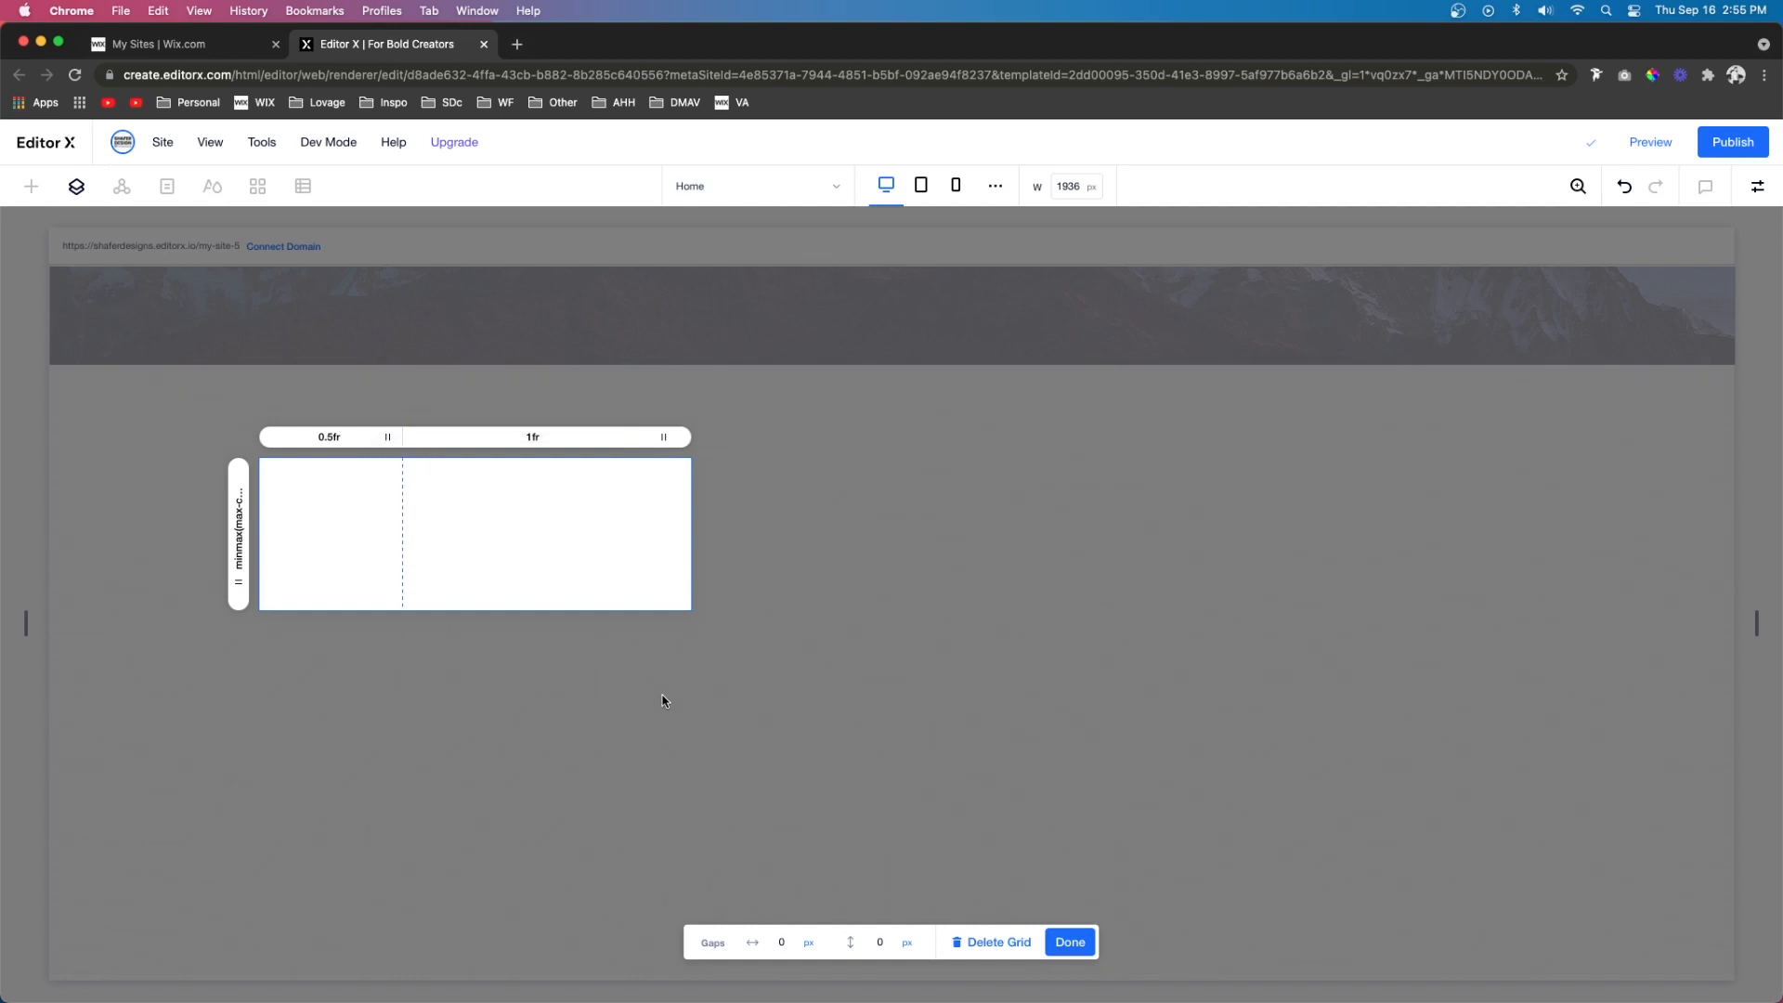
left_click(1070, 943)
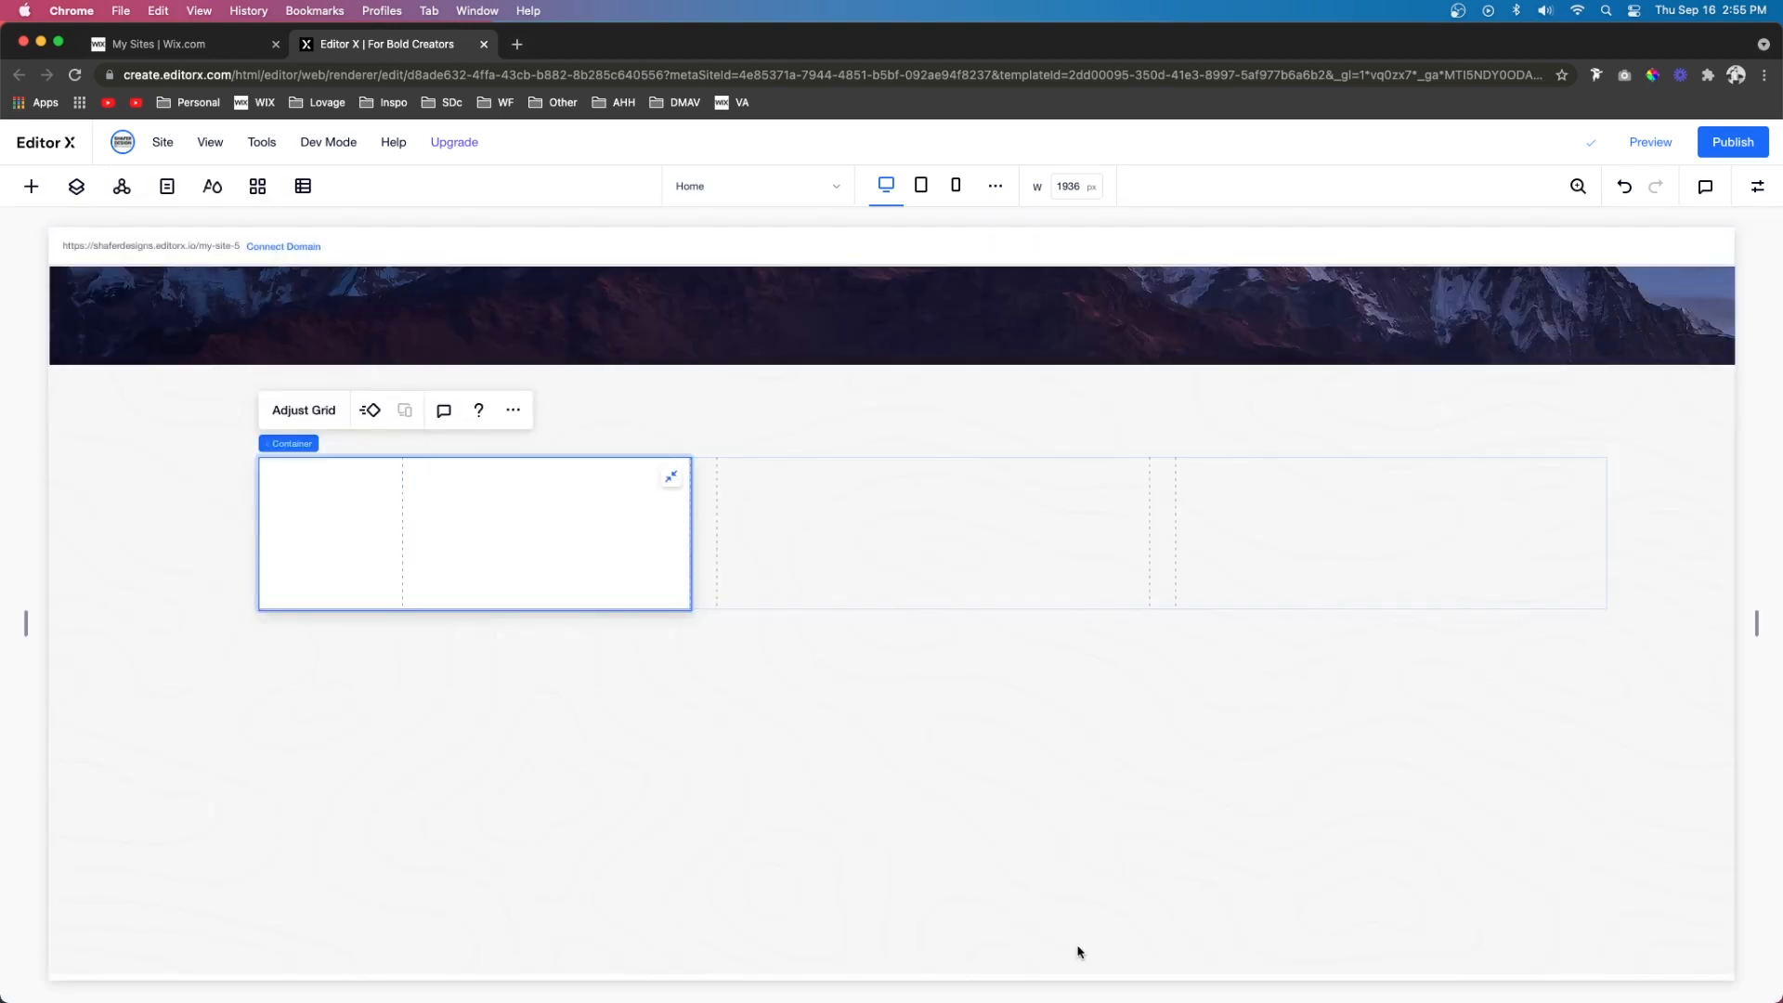
Add a blue circle from the basic shapes and place it in the white container's narrow first column
left_click(34, 191)
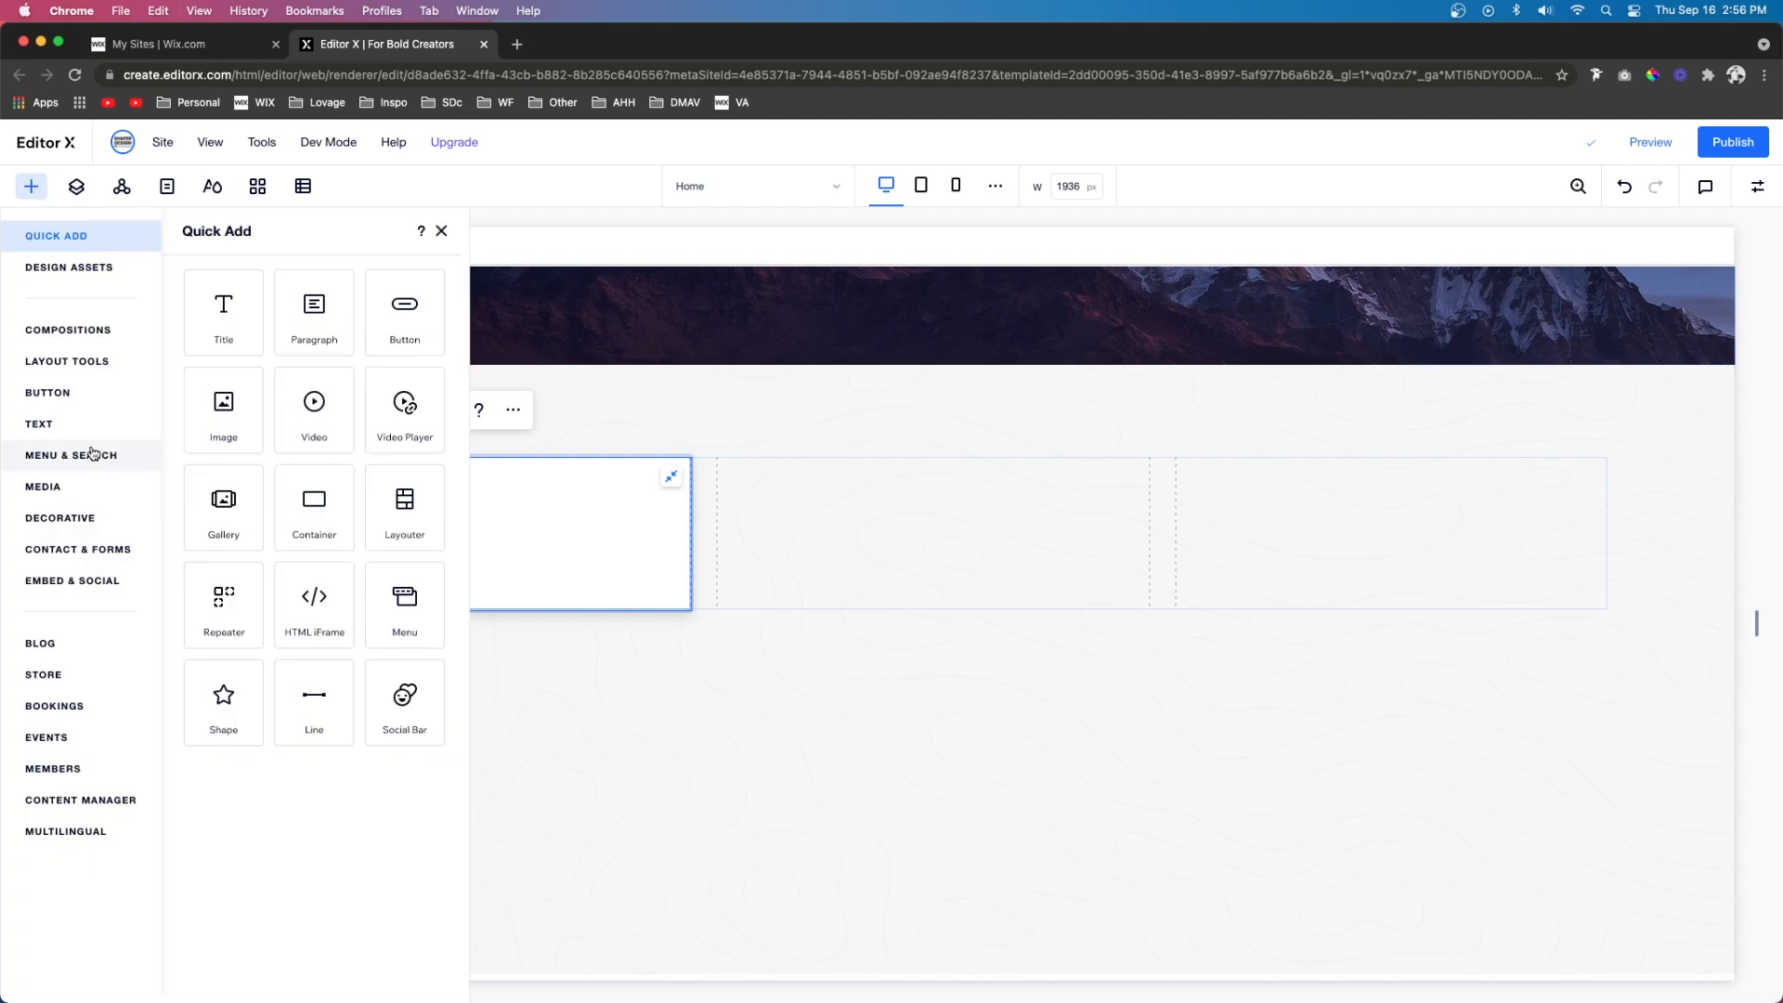
left_click(52, 513)
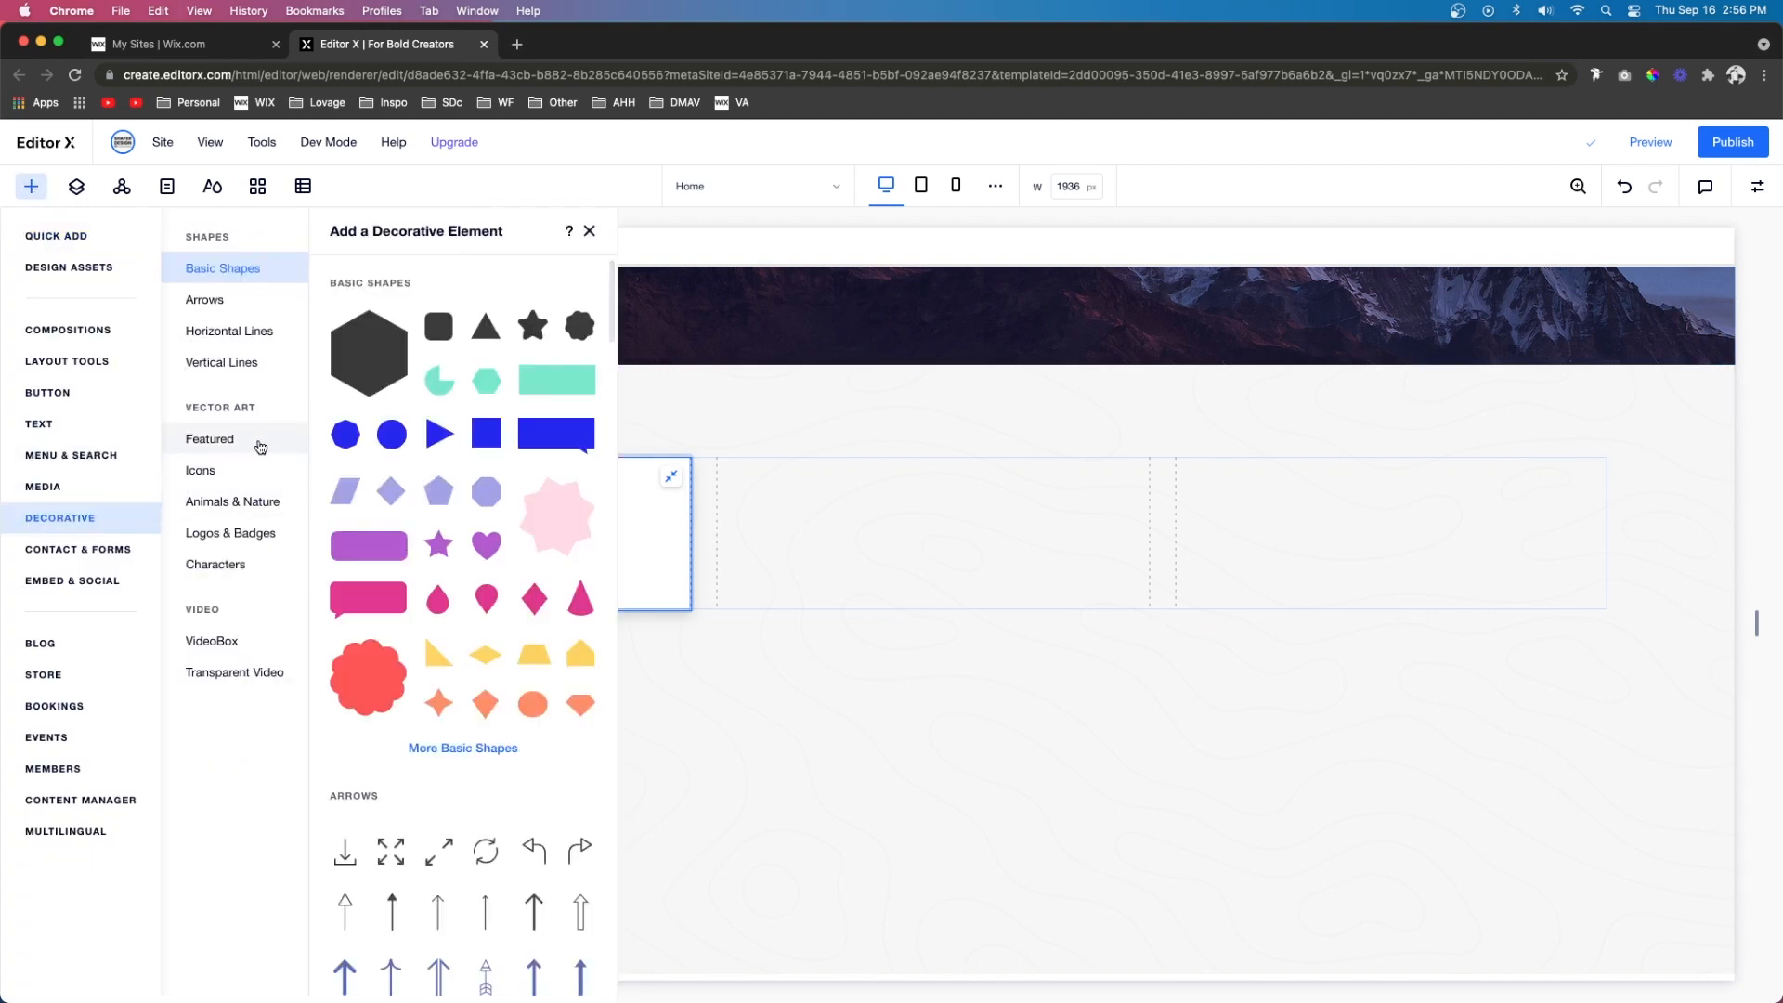
left_click(227, 475)
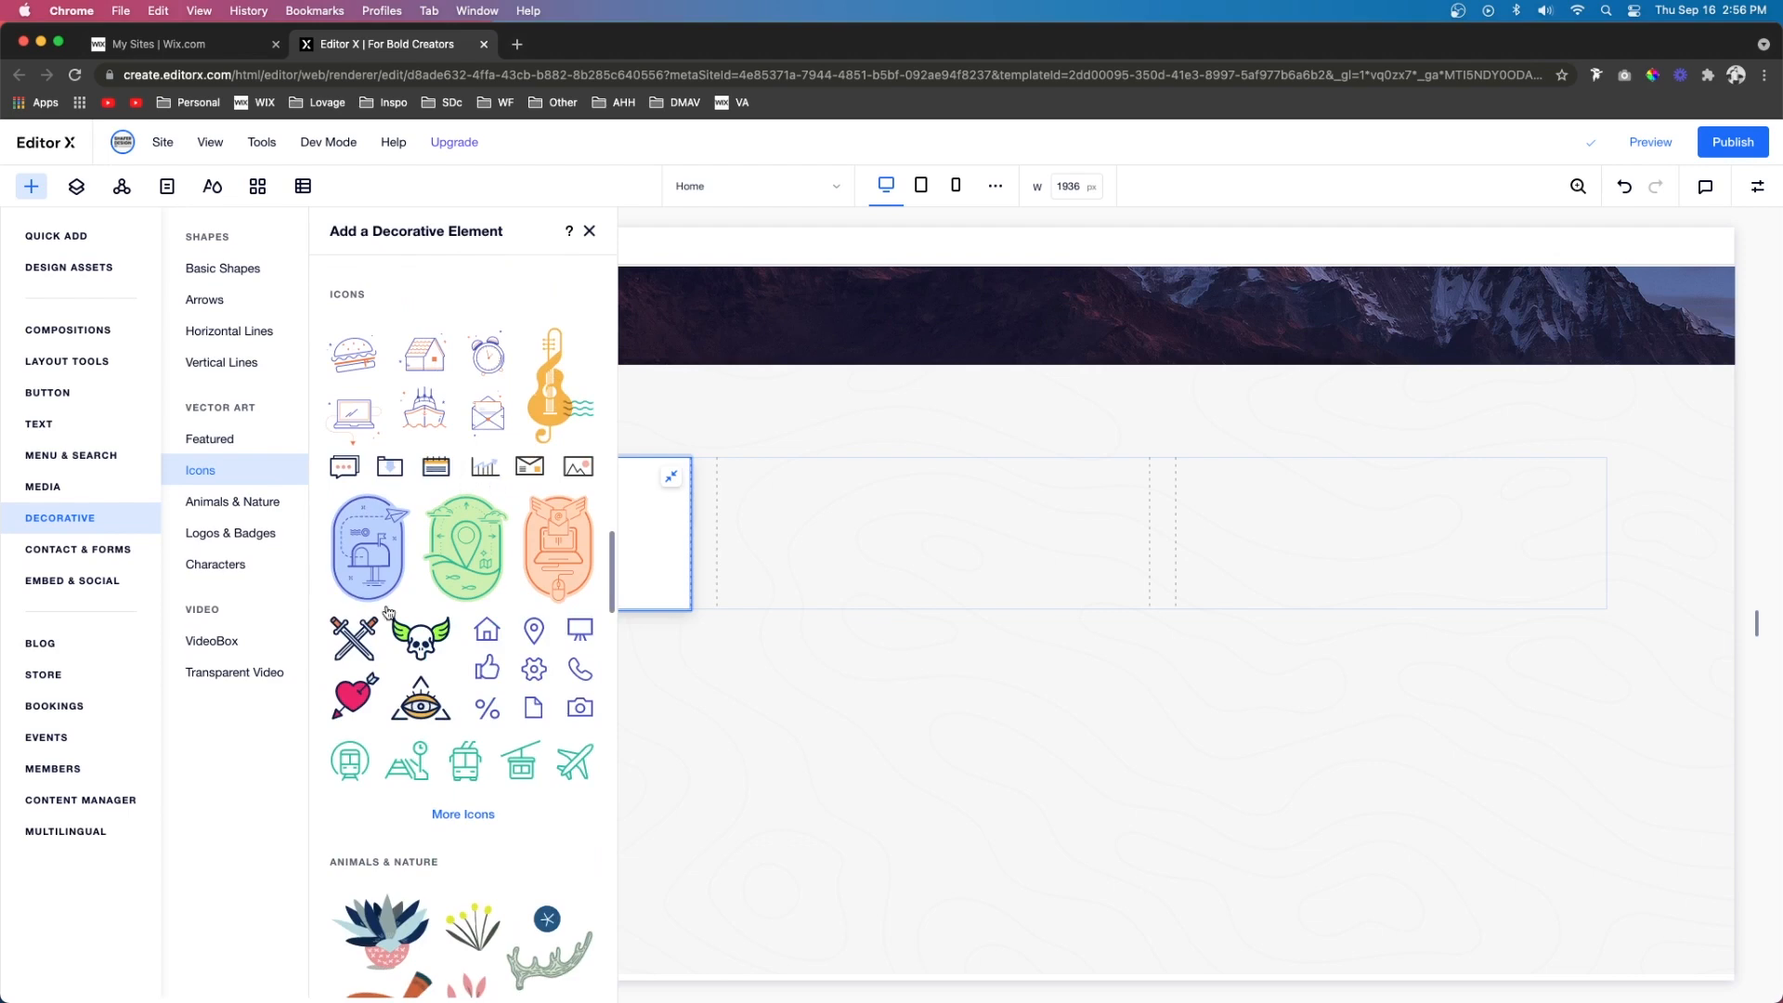
scroll(315, 416, "up", 15)
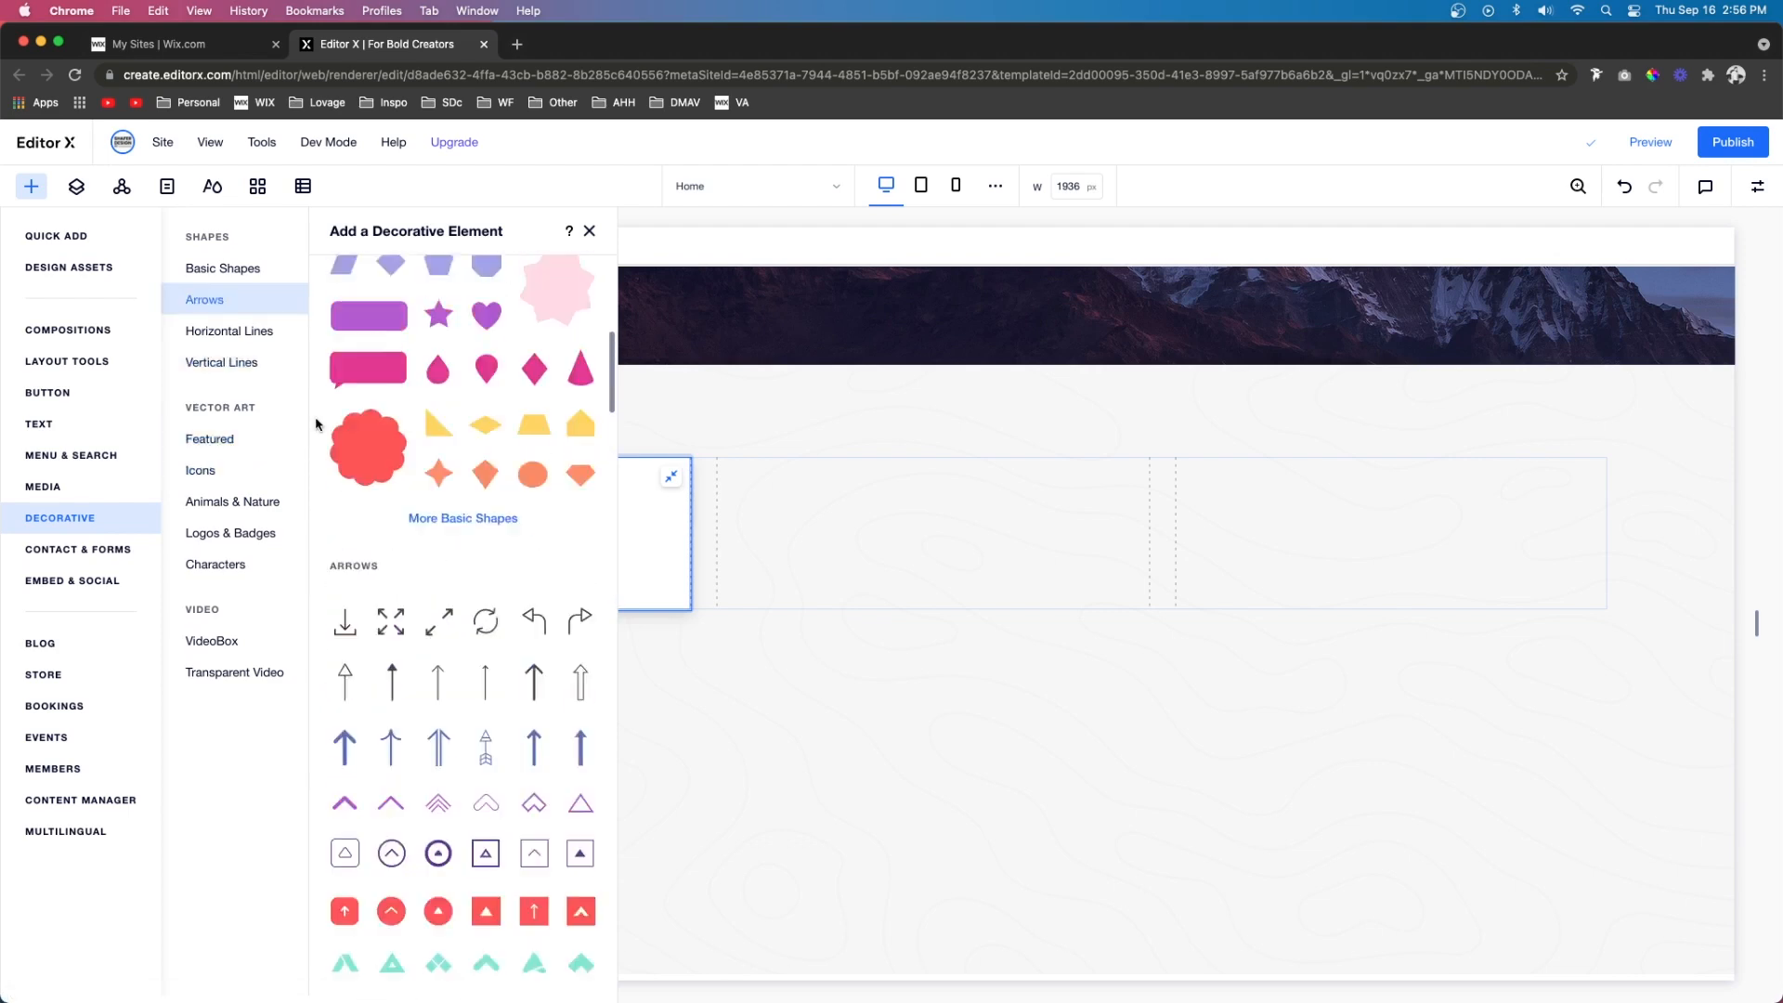
left_click_drag(391, 442, 389, 611)
left_click_drag(368, 577, 331, 542)
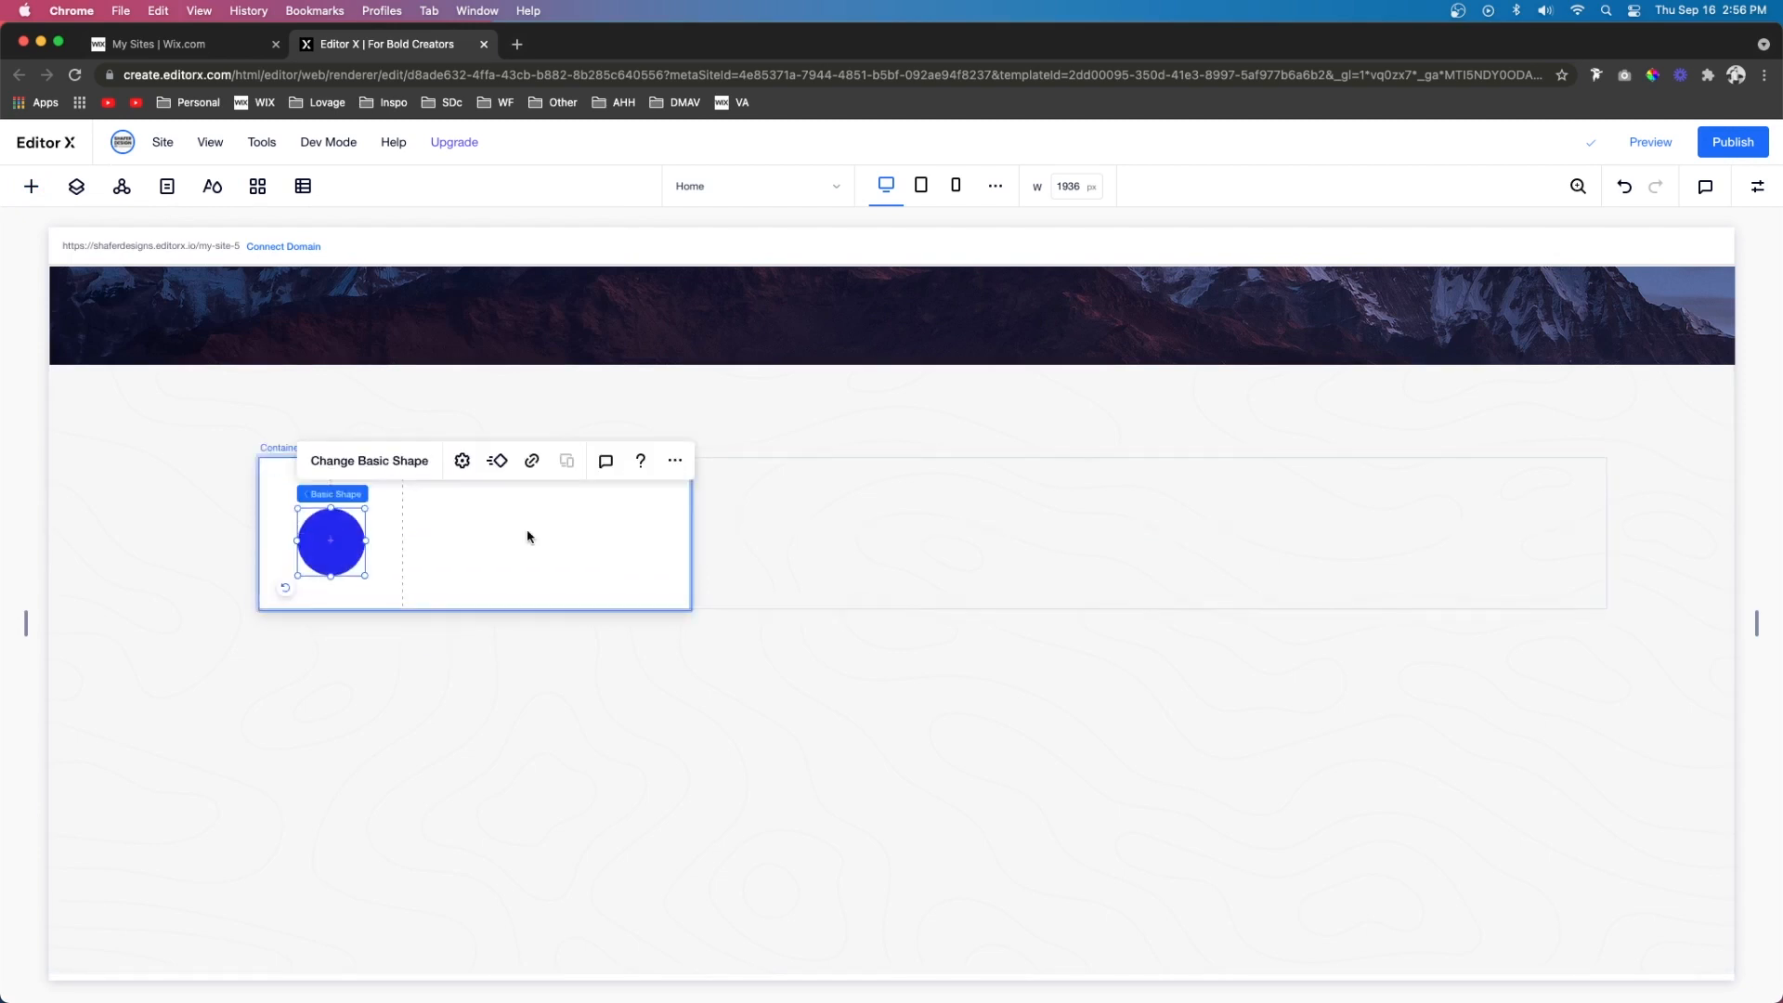
Align the circle vertically to the middle of its grid cell
left_click(1757, 187)
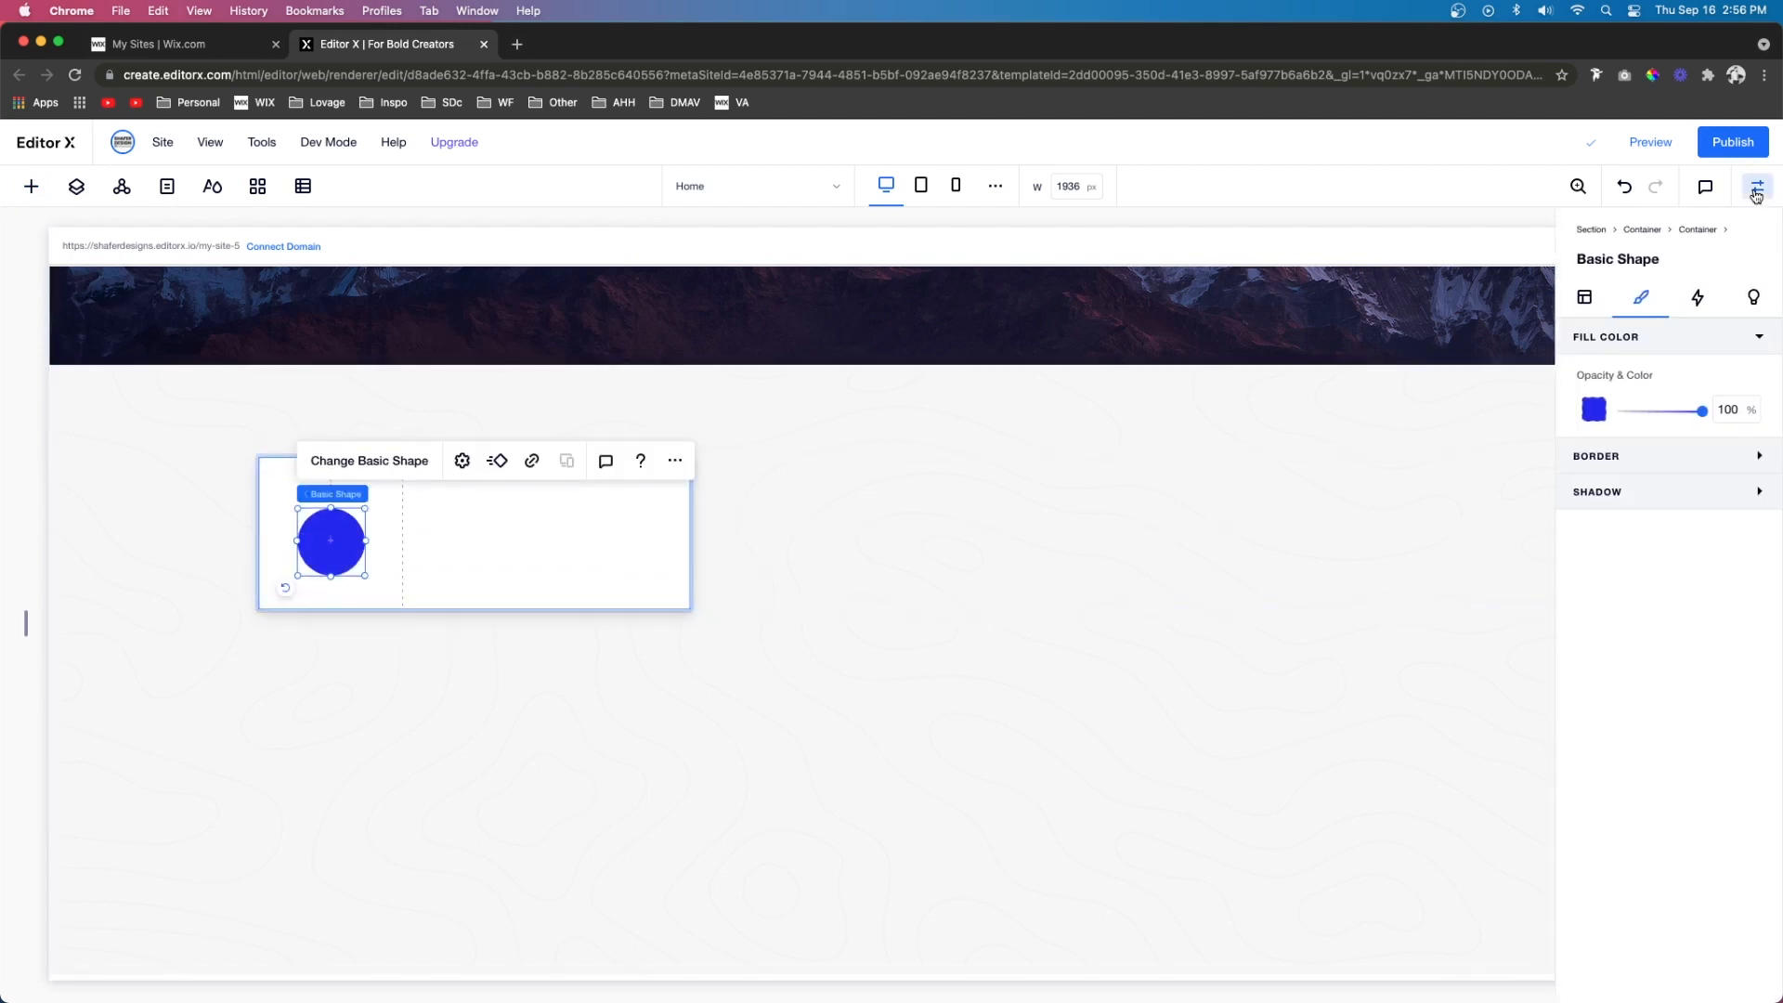
left_click(1587, 312)
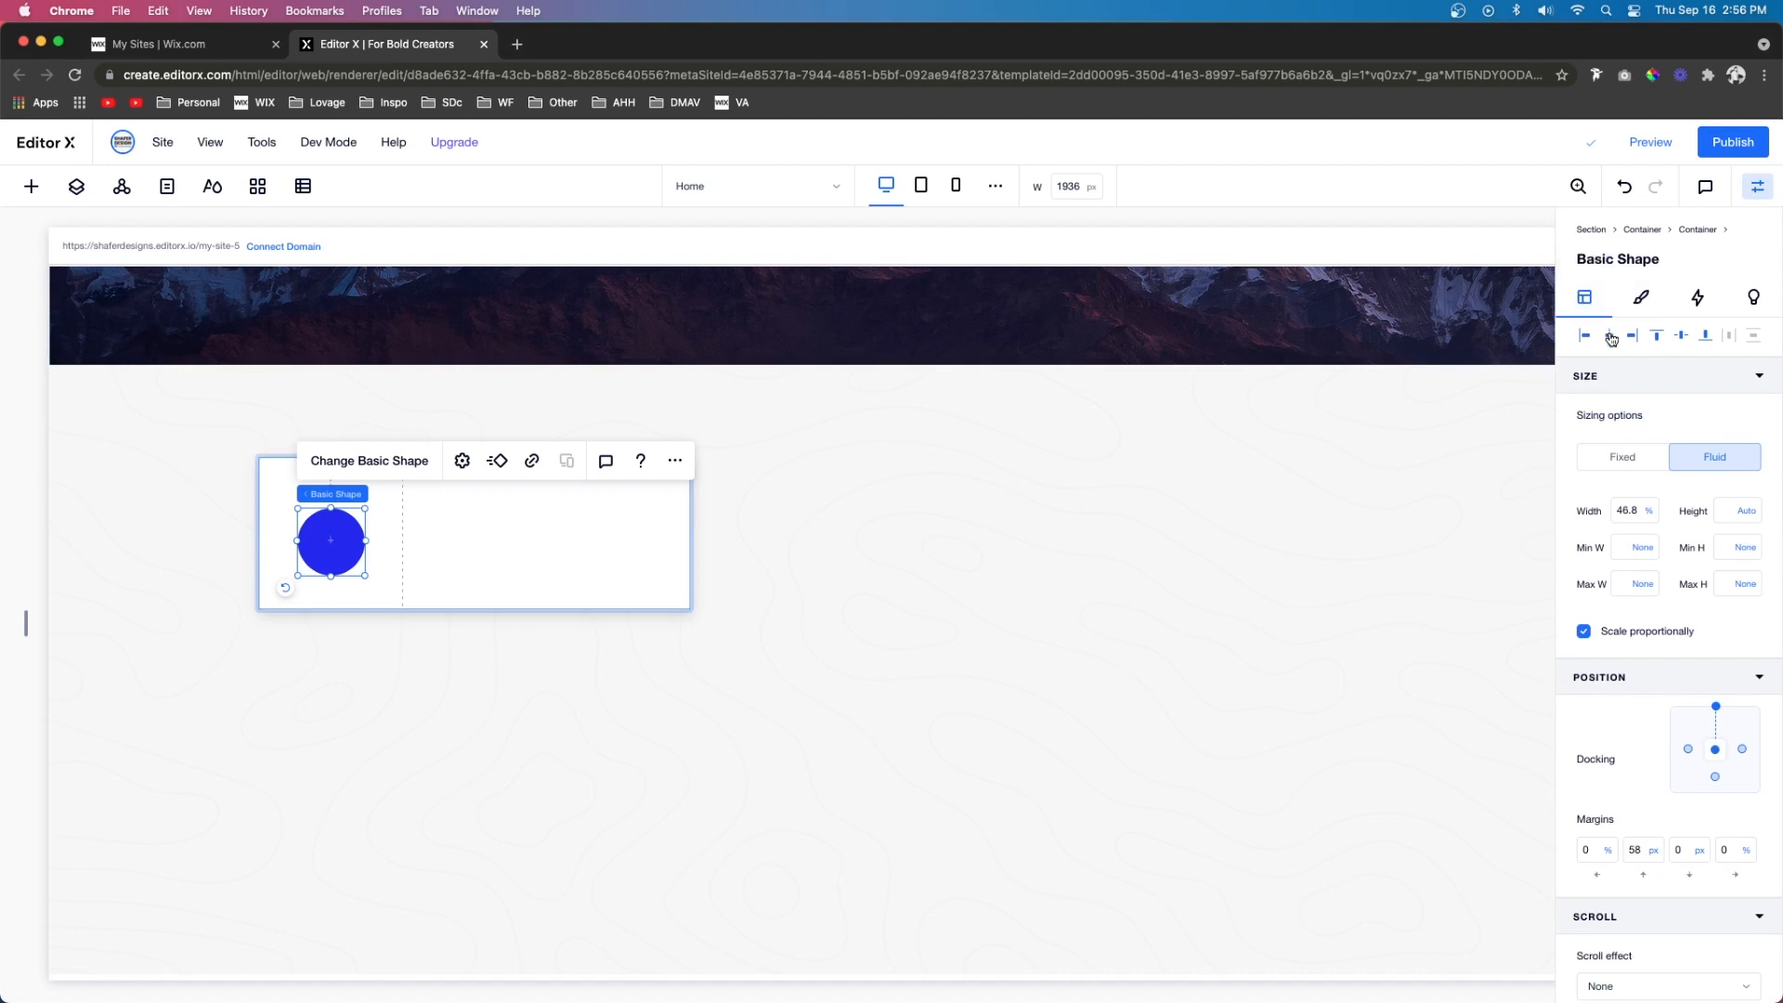
left_click(1681, 343)
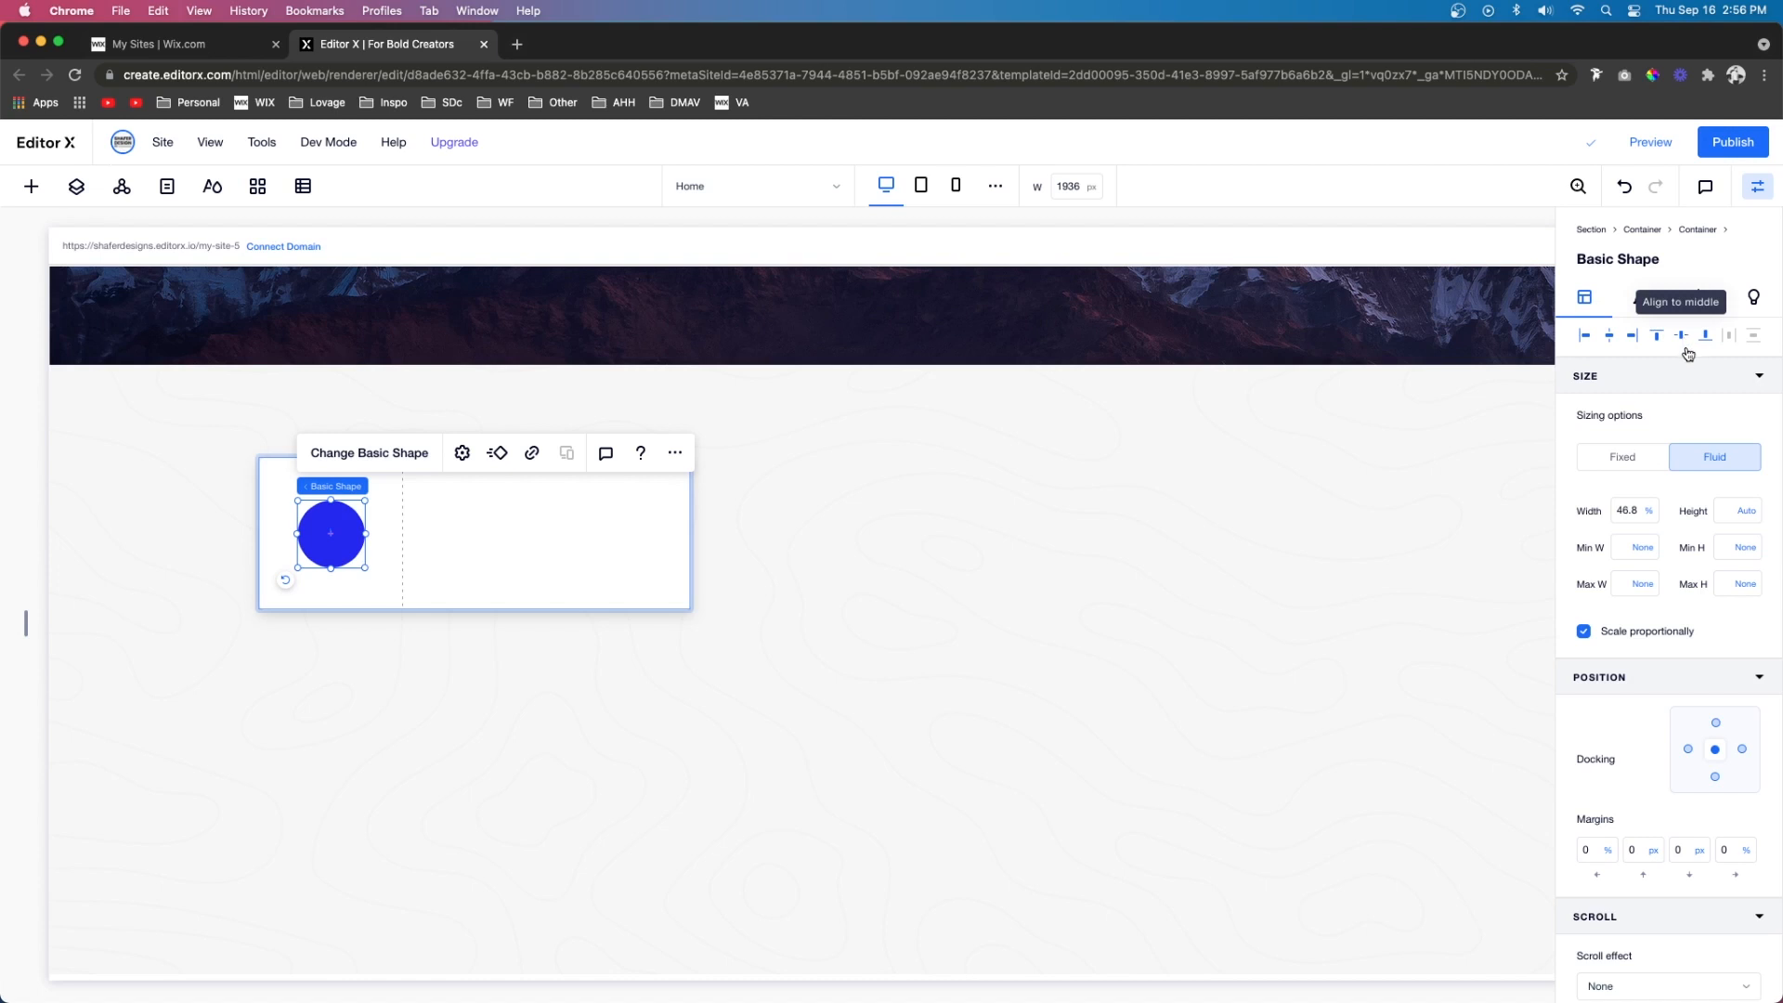
Change the circle's fill to the light sage green theme color
left_click(1641, 301)
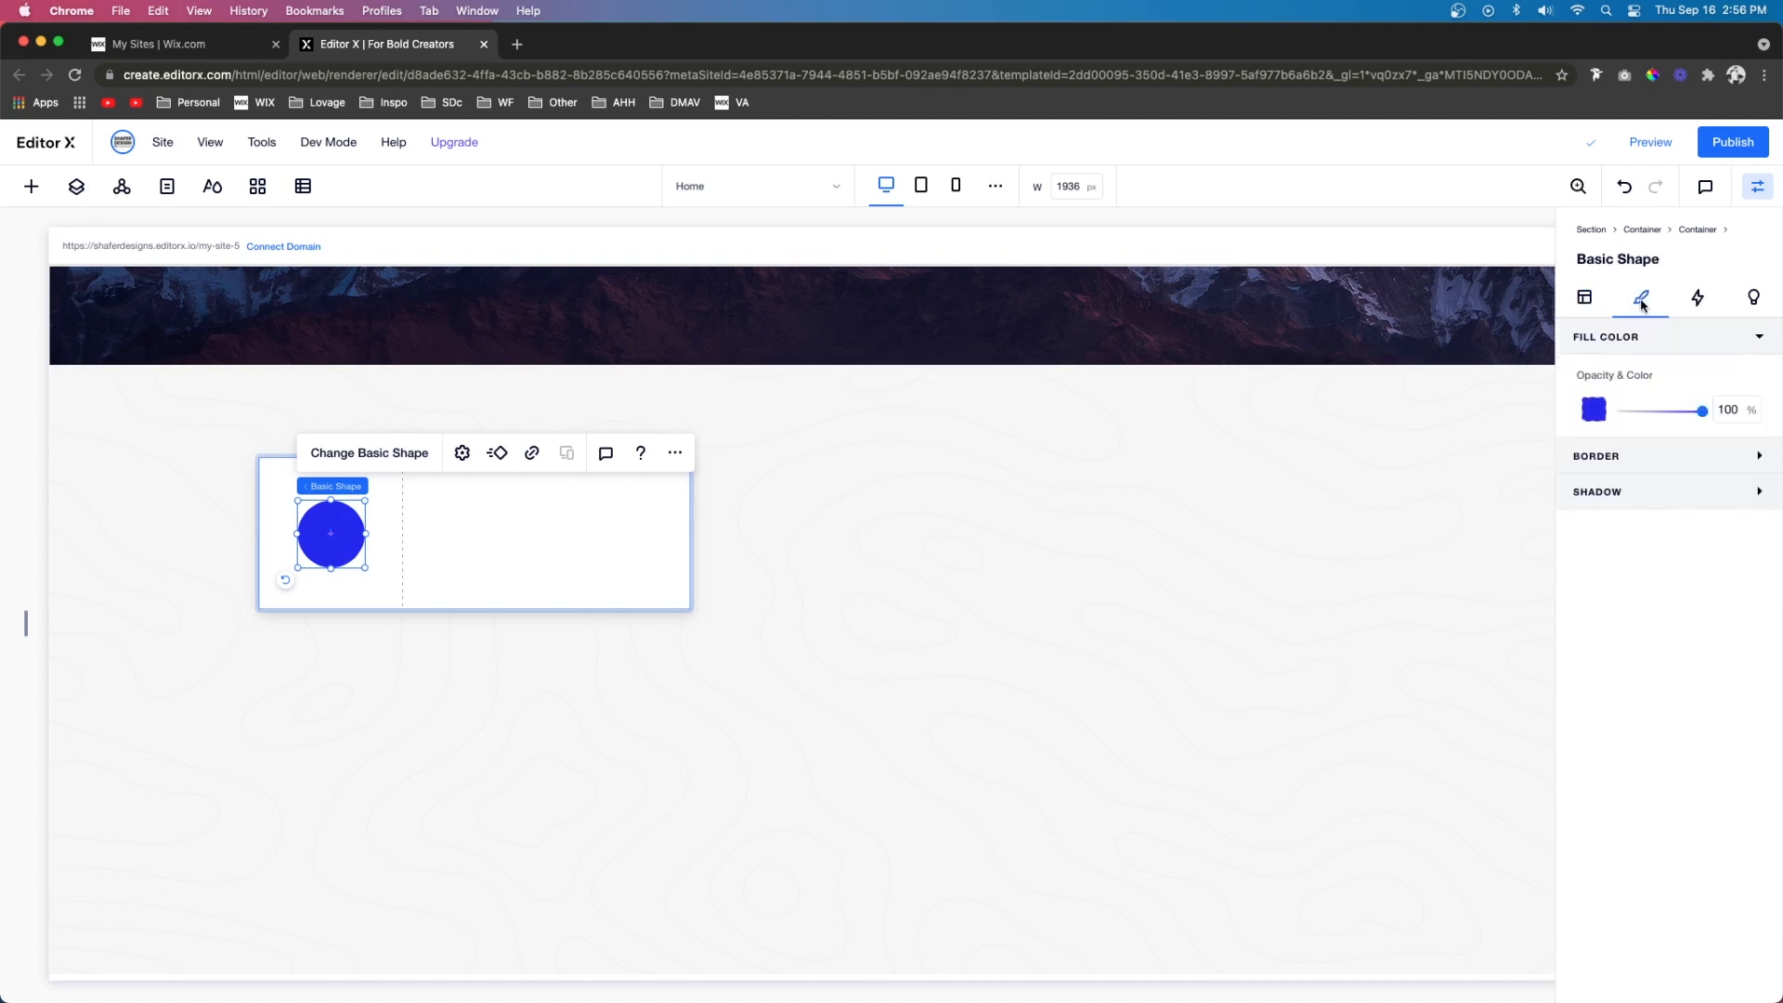
left_click(1591, 413)
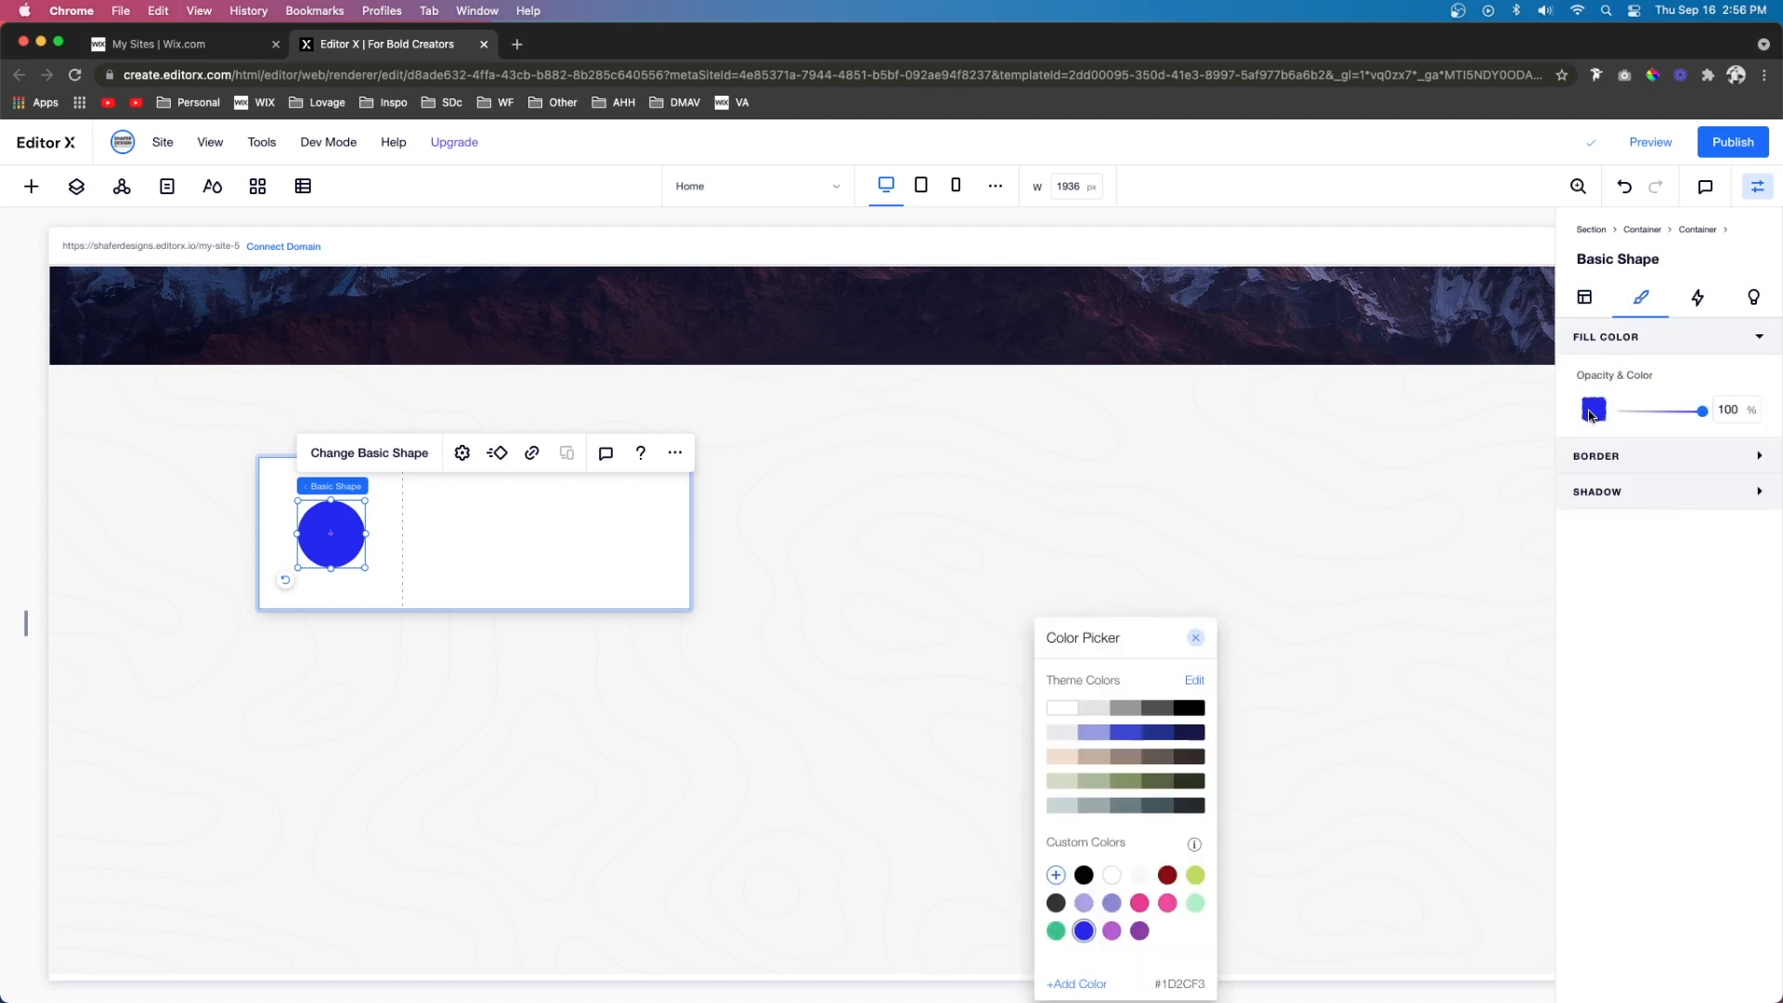
left_click(1094, 781)
left_click(498, 561)
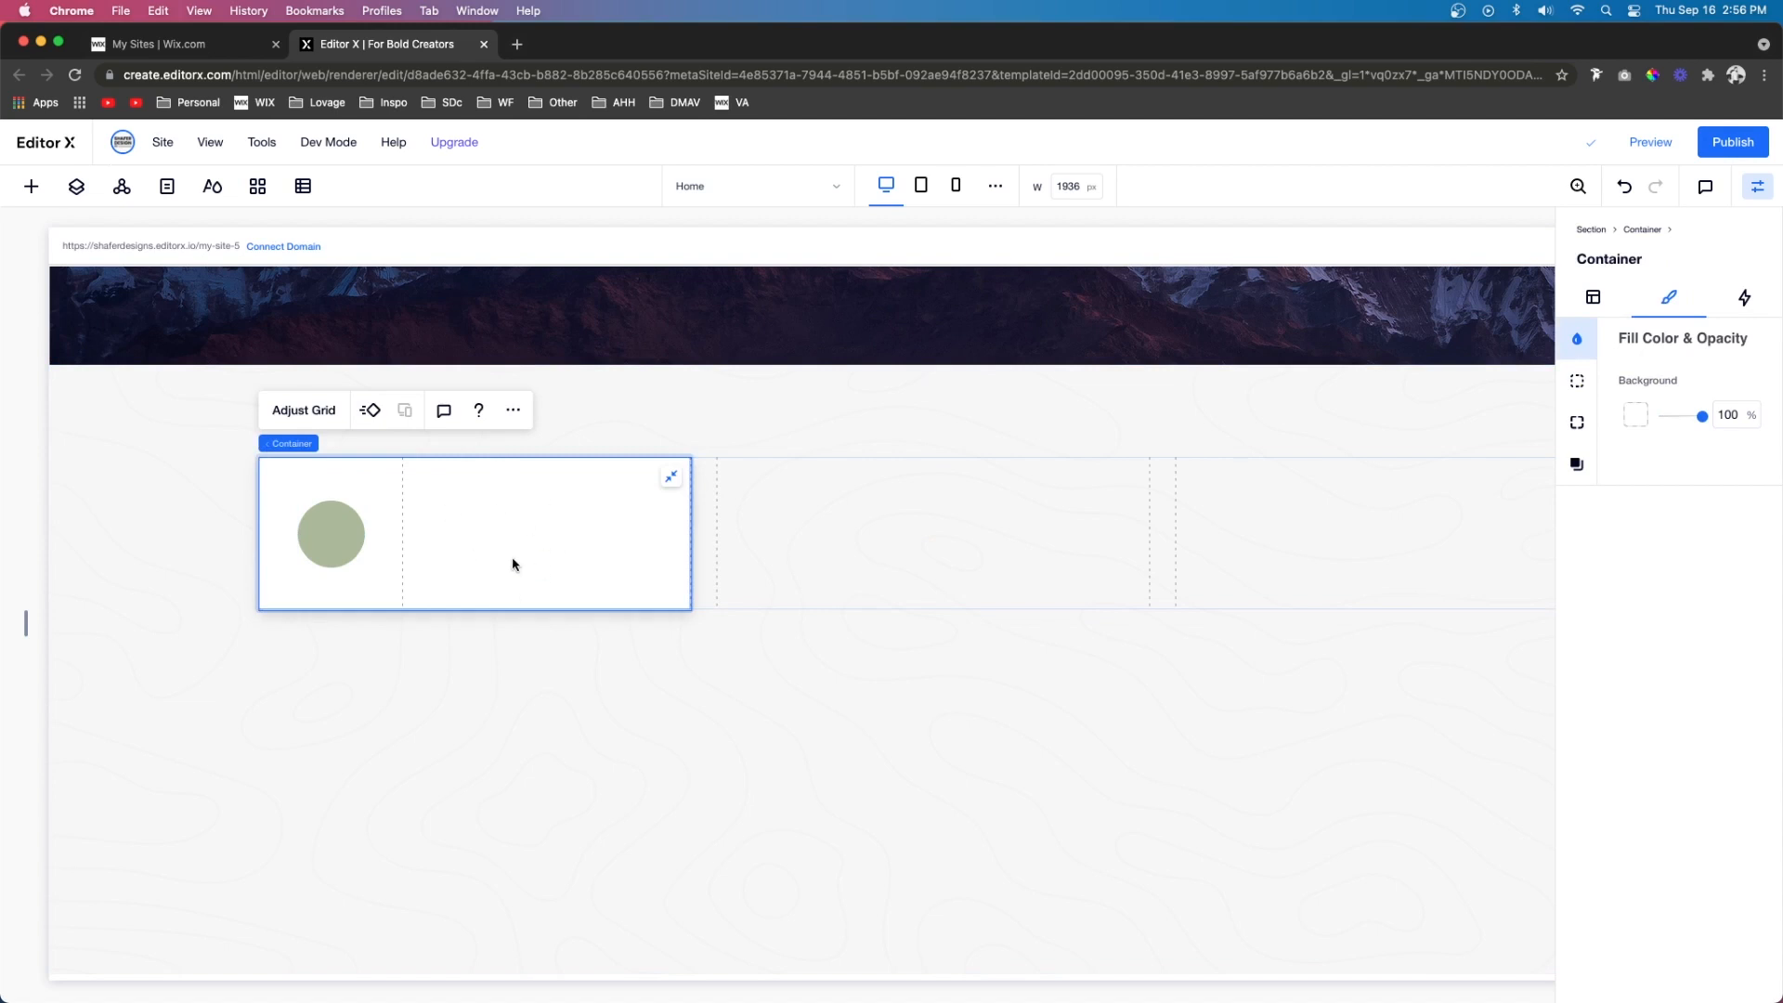
Add a small themed title text to the upper part of the white container's second column
left_click(31, 188)
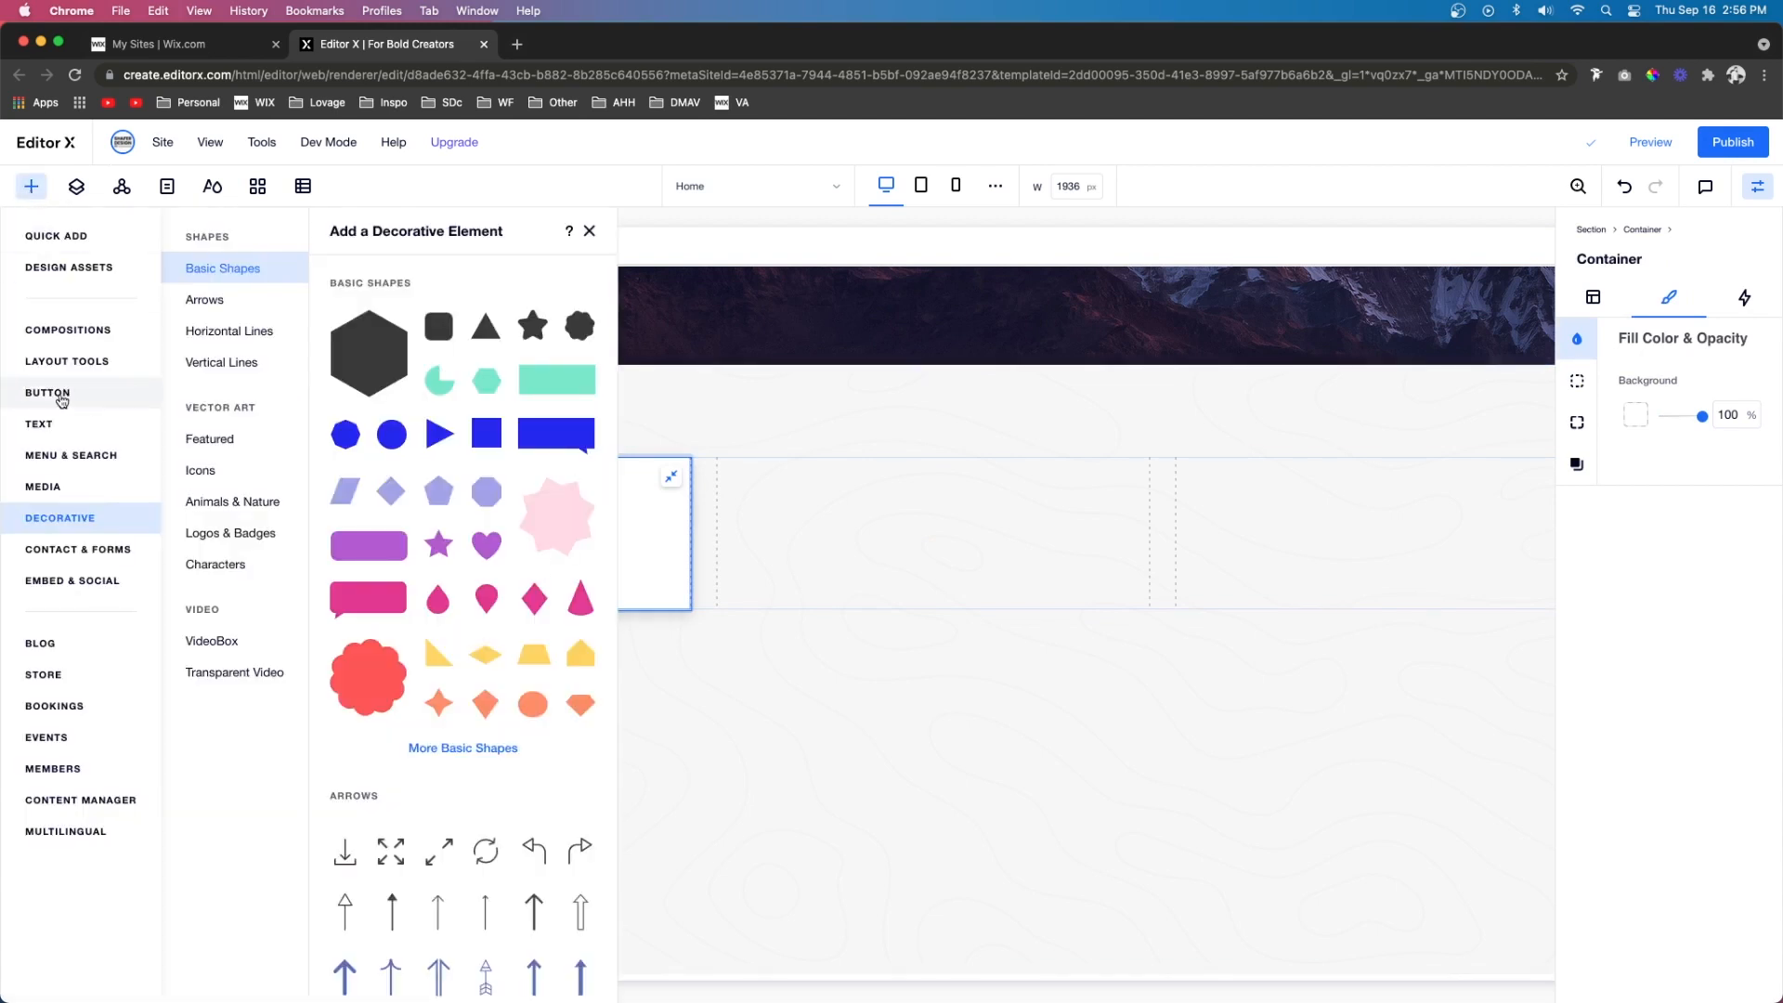
left_click(45, 426)
left_click_drag(327, 326, 549, 521)
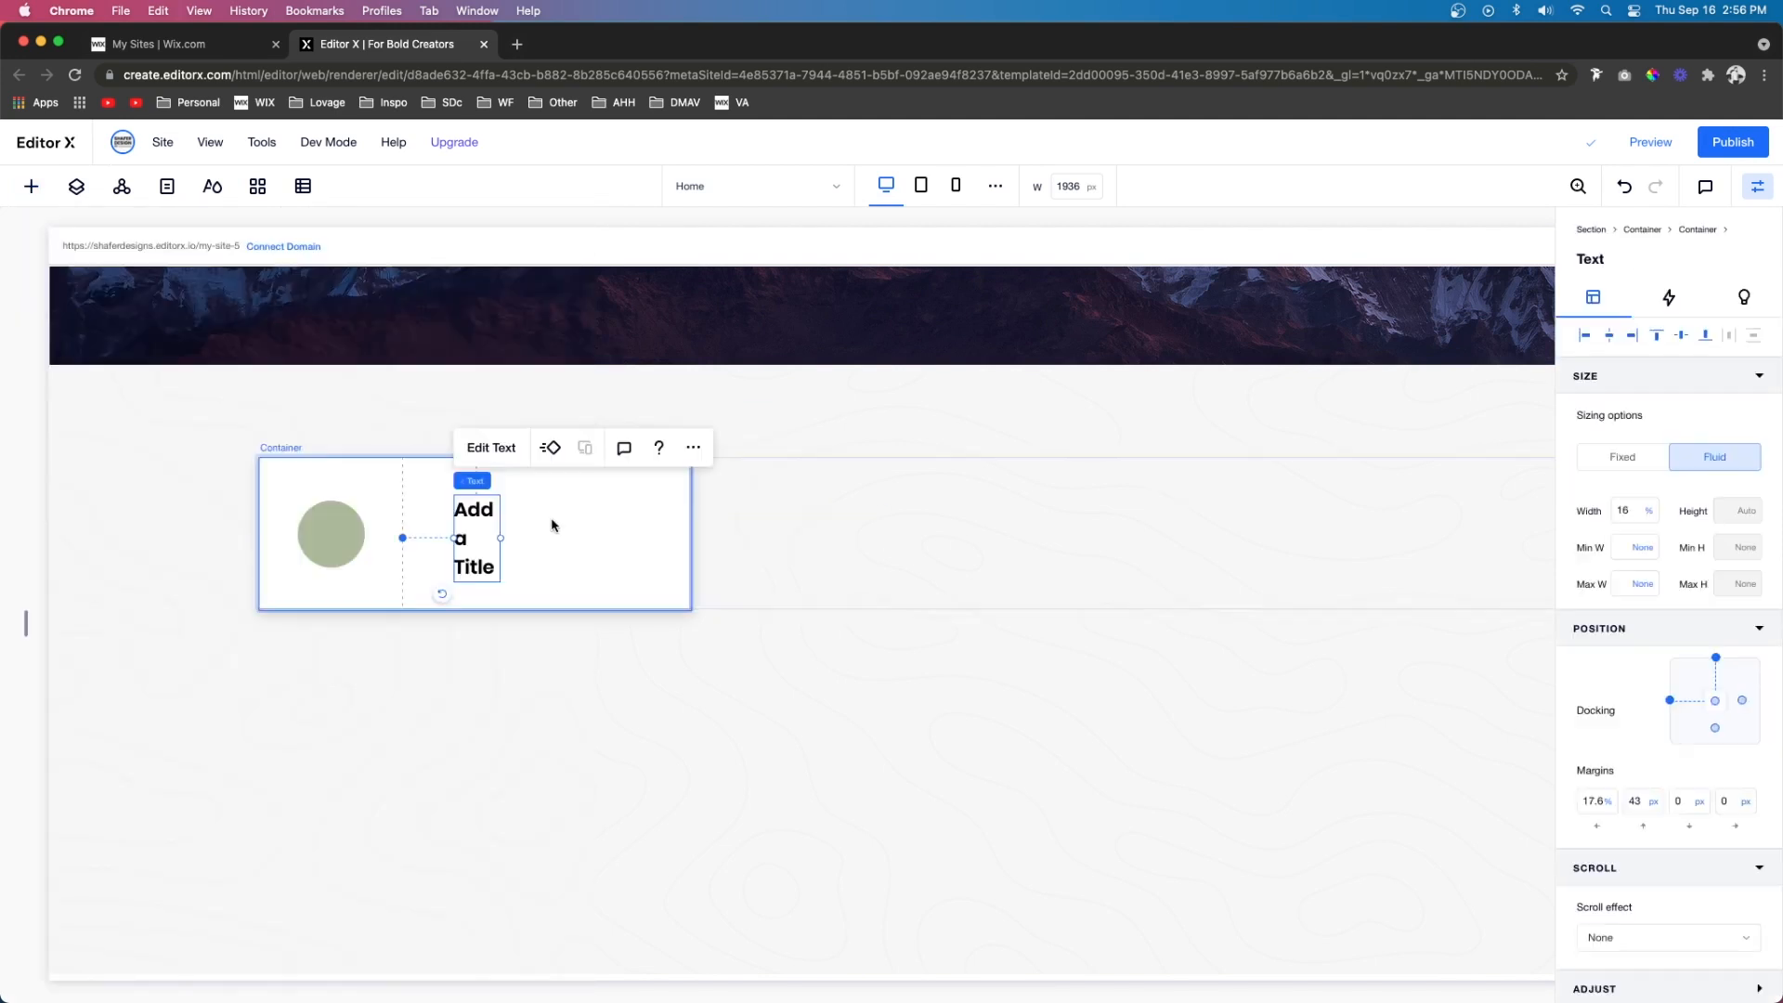
Add a themed paragraph below the title and set its width to 90%
left_click(31, 189)
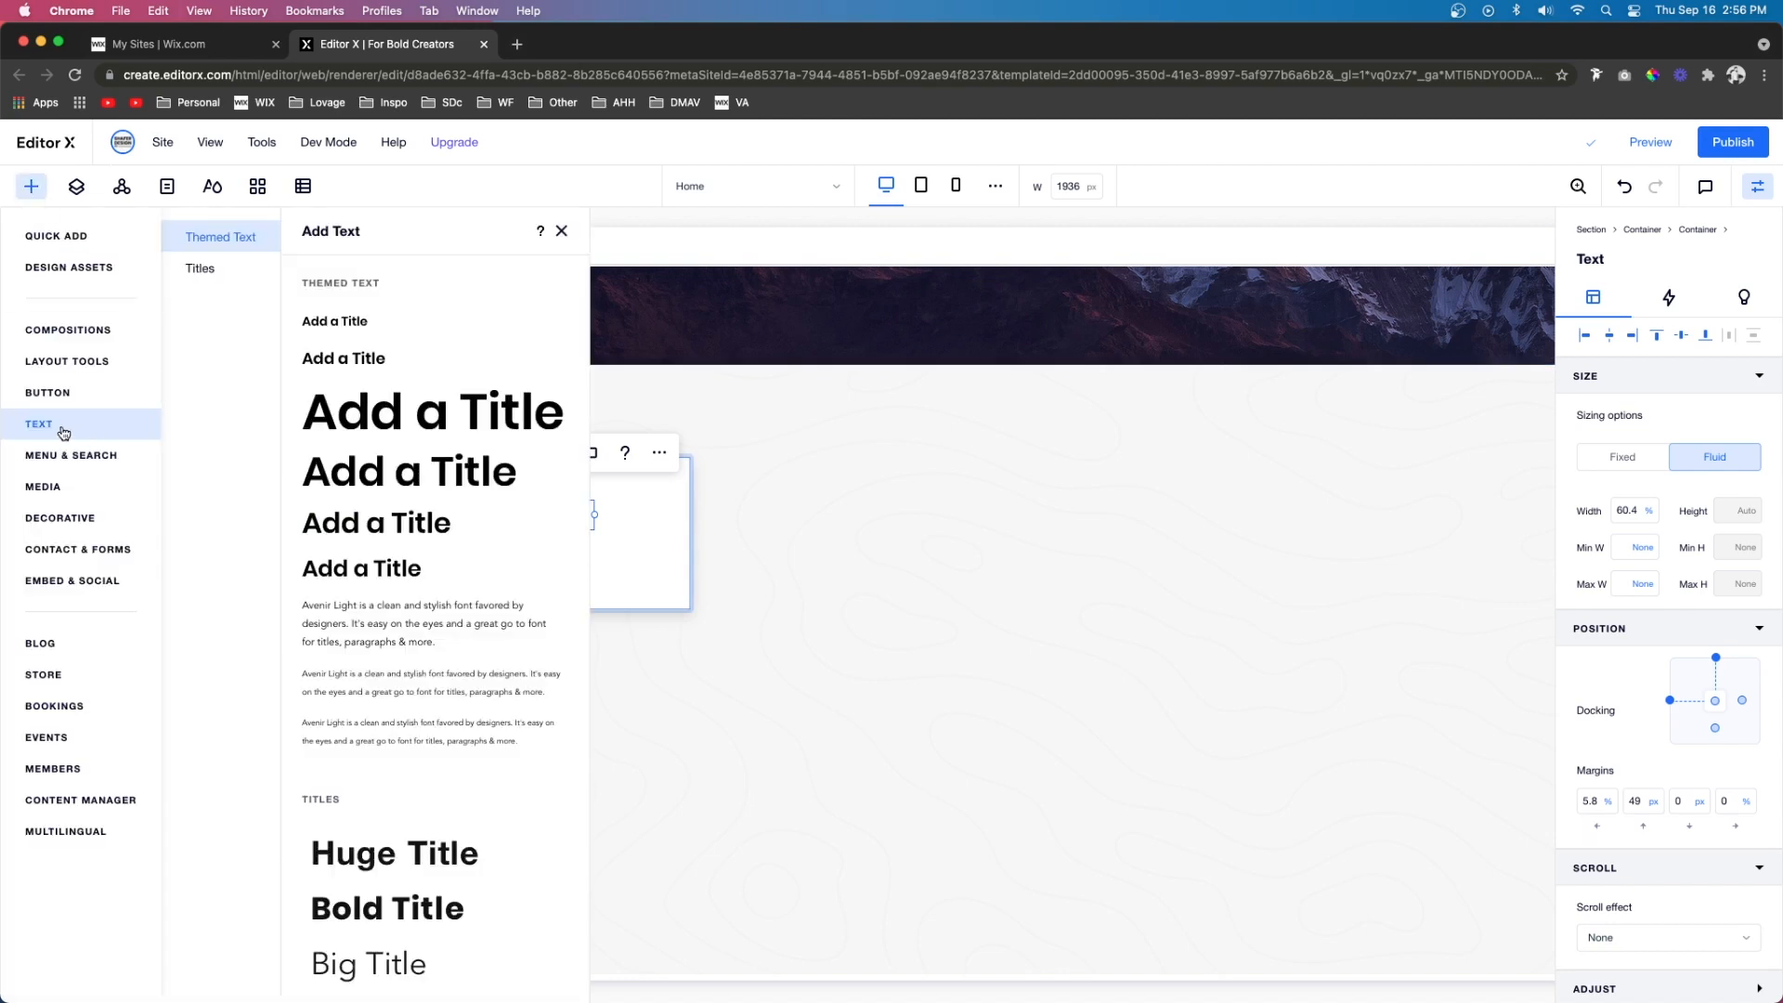
left_click_drag(325, 601, 476, 563)
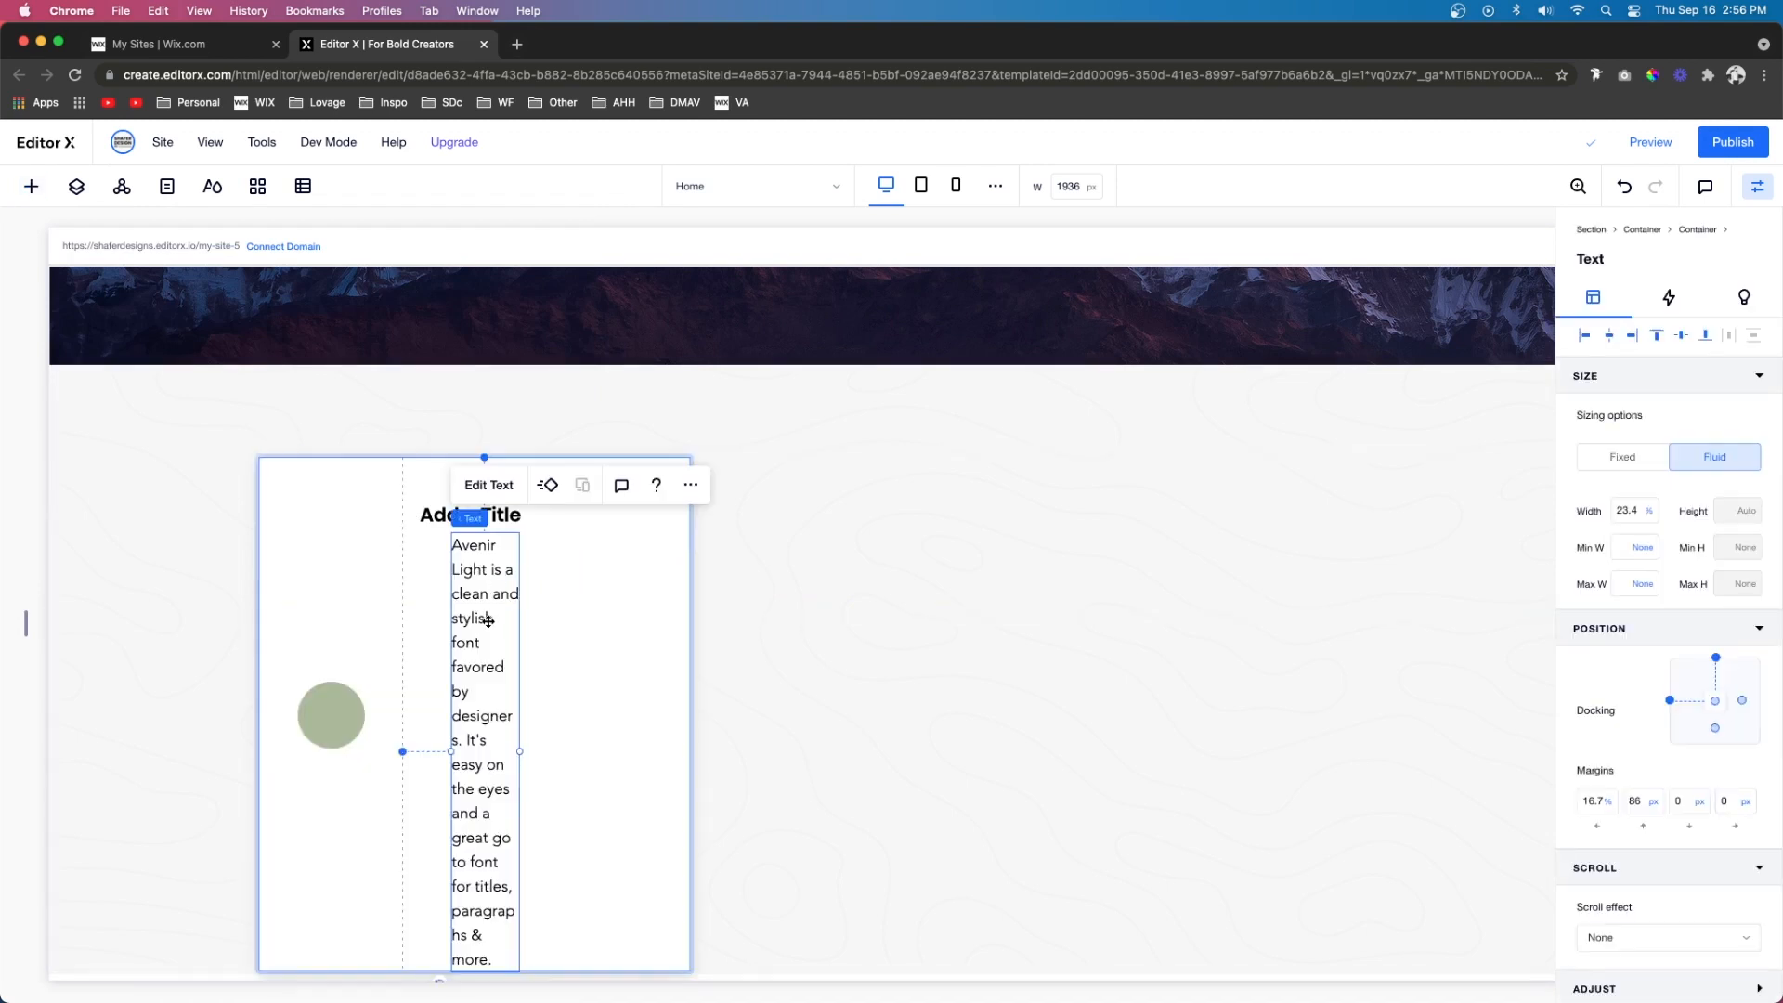
double_click(490, 641)
left_click(1640, 512)
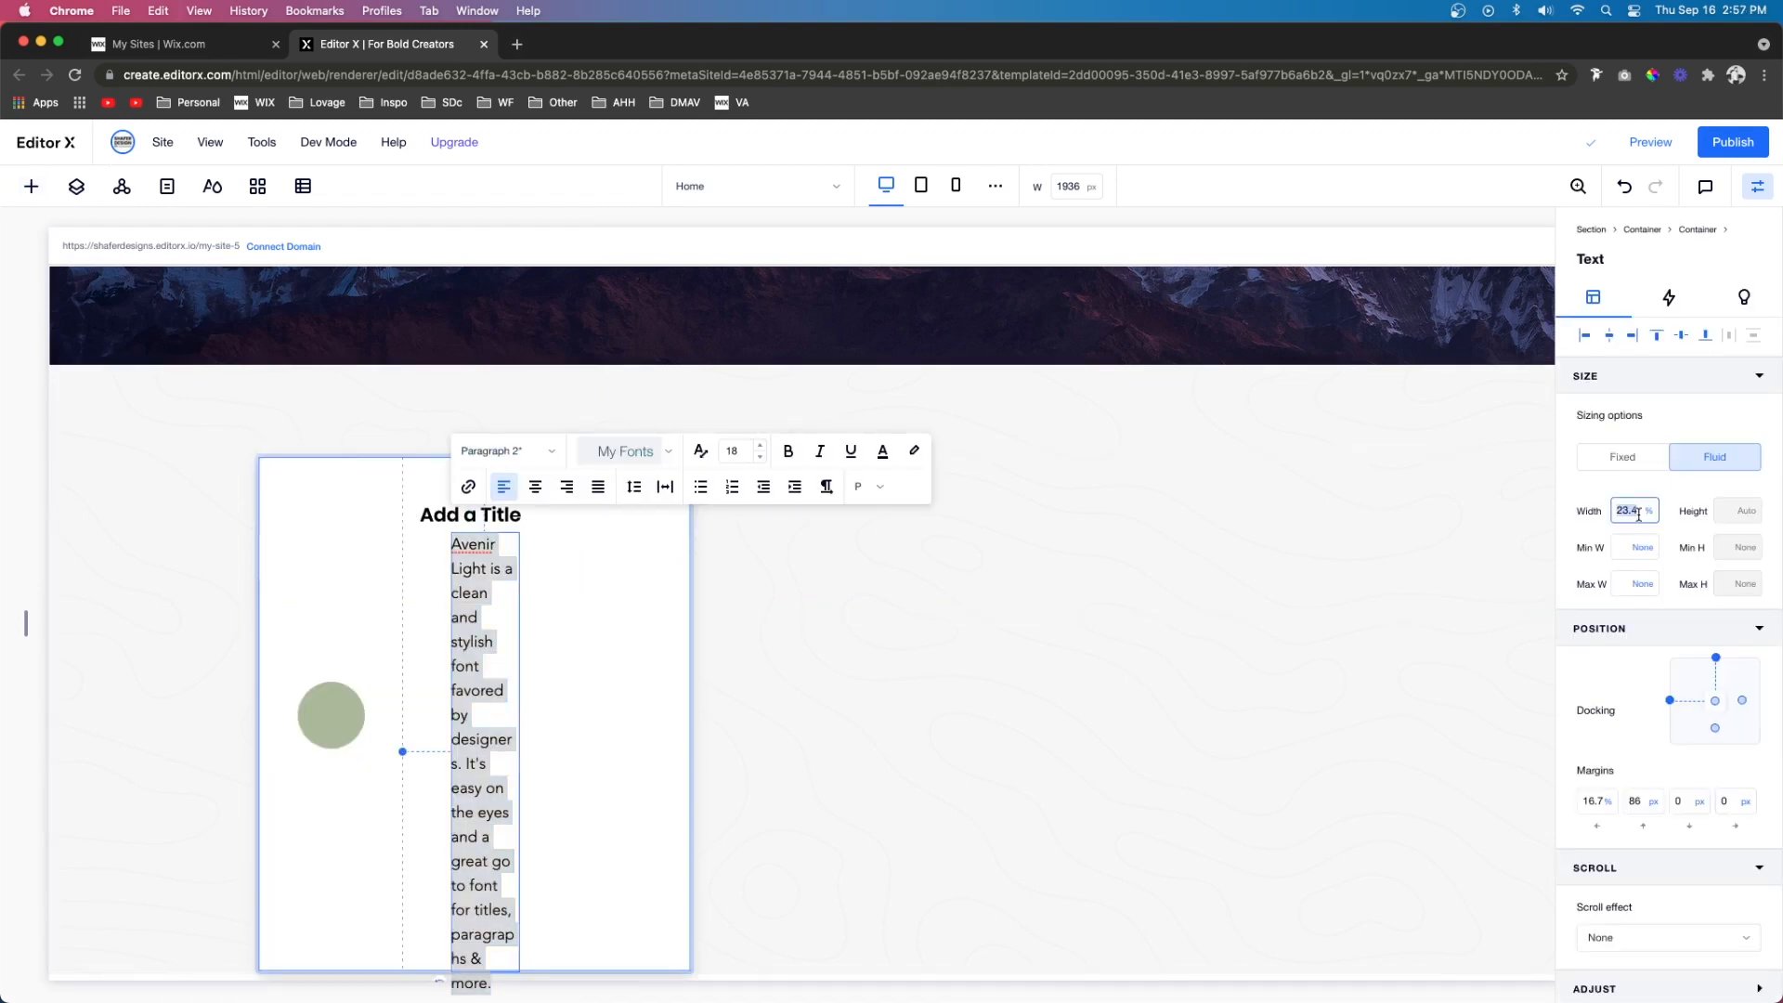
type("90")
key("Return")
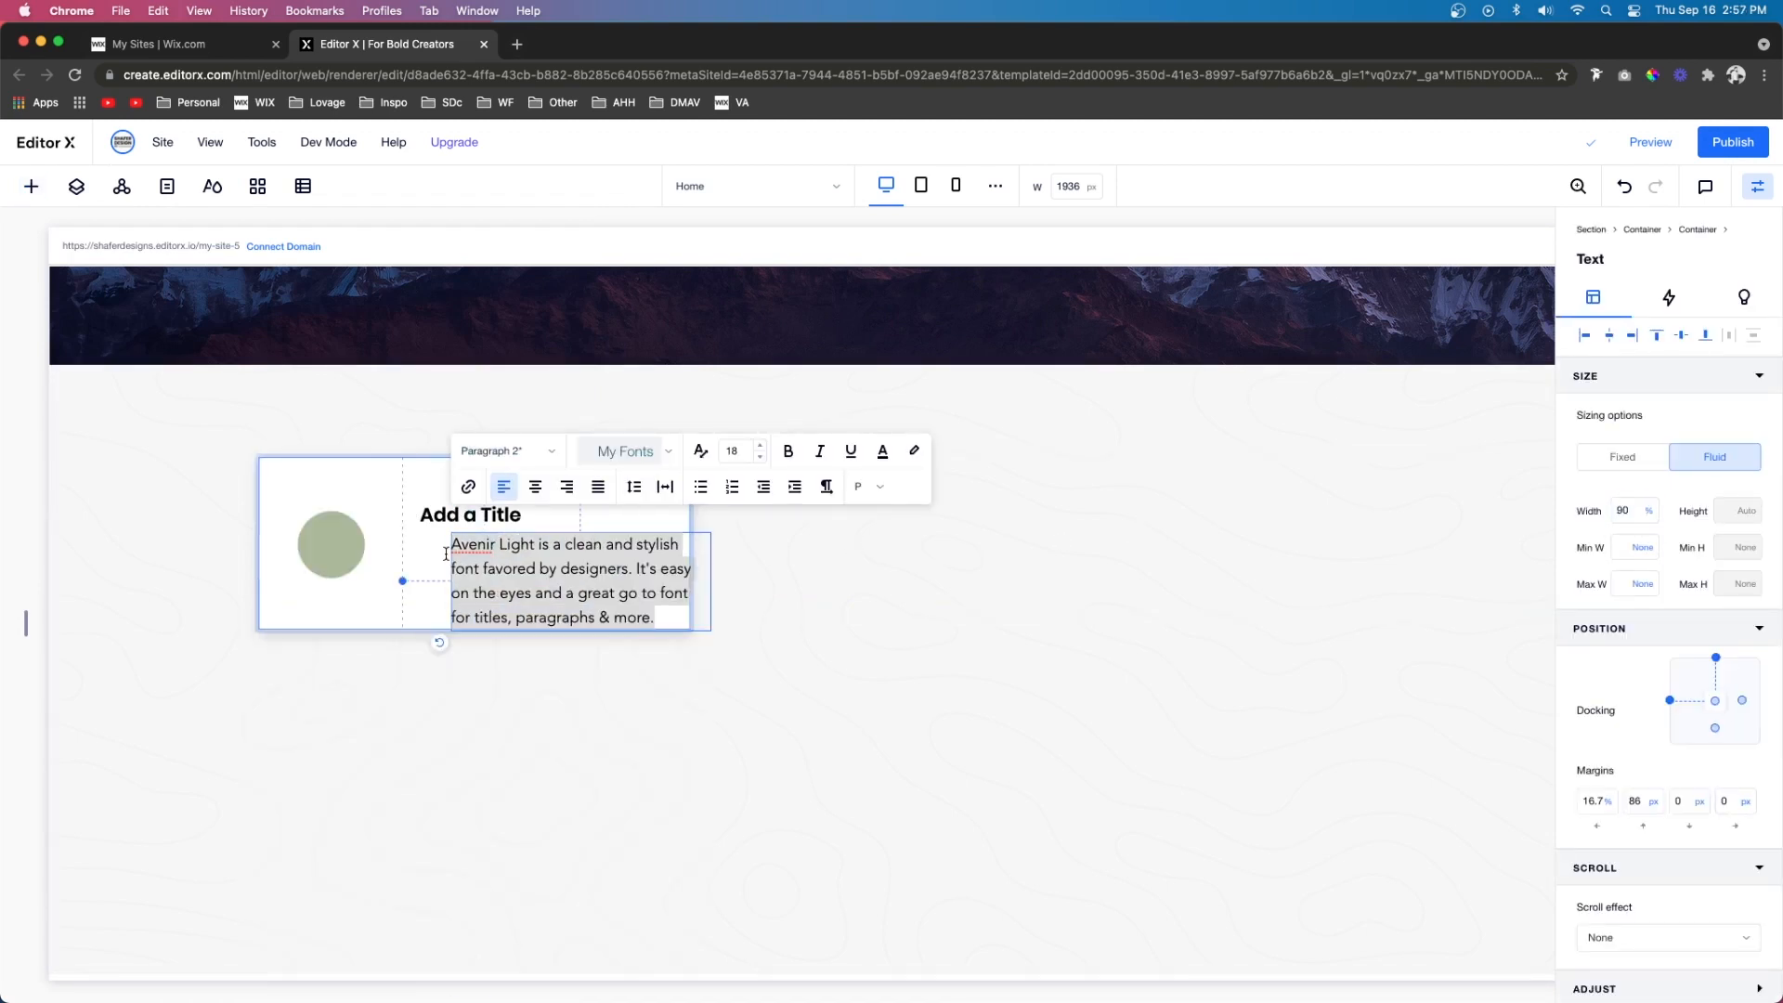
Shorten the paragraph to its first sentence, ending at "font favored by designers."
left_click(424, 517)
double_click(637, 569)
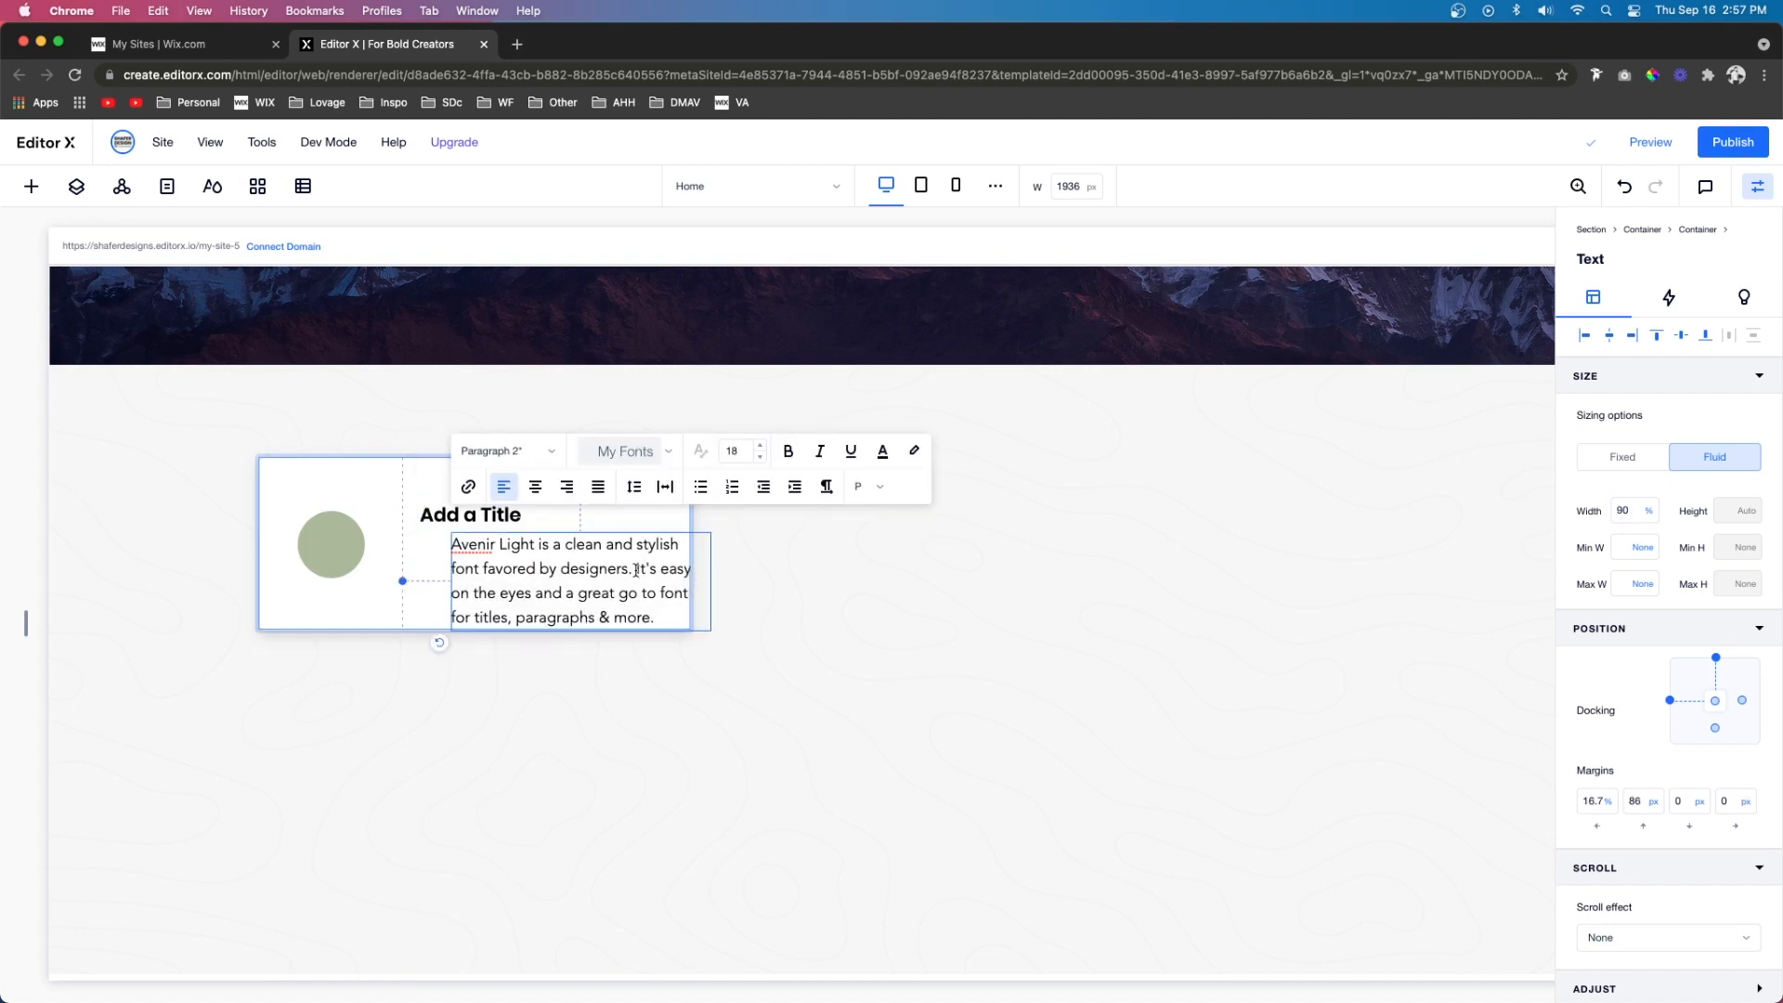
left_click_drag(637, 569, 680, 720)
key("BackSpace")
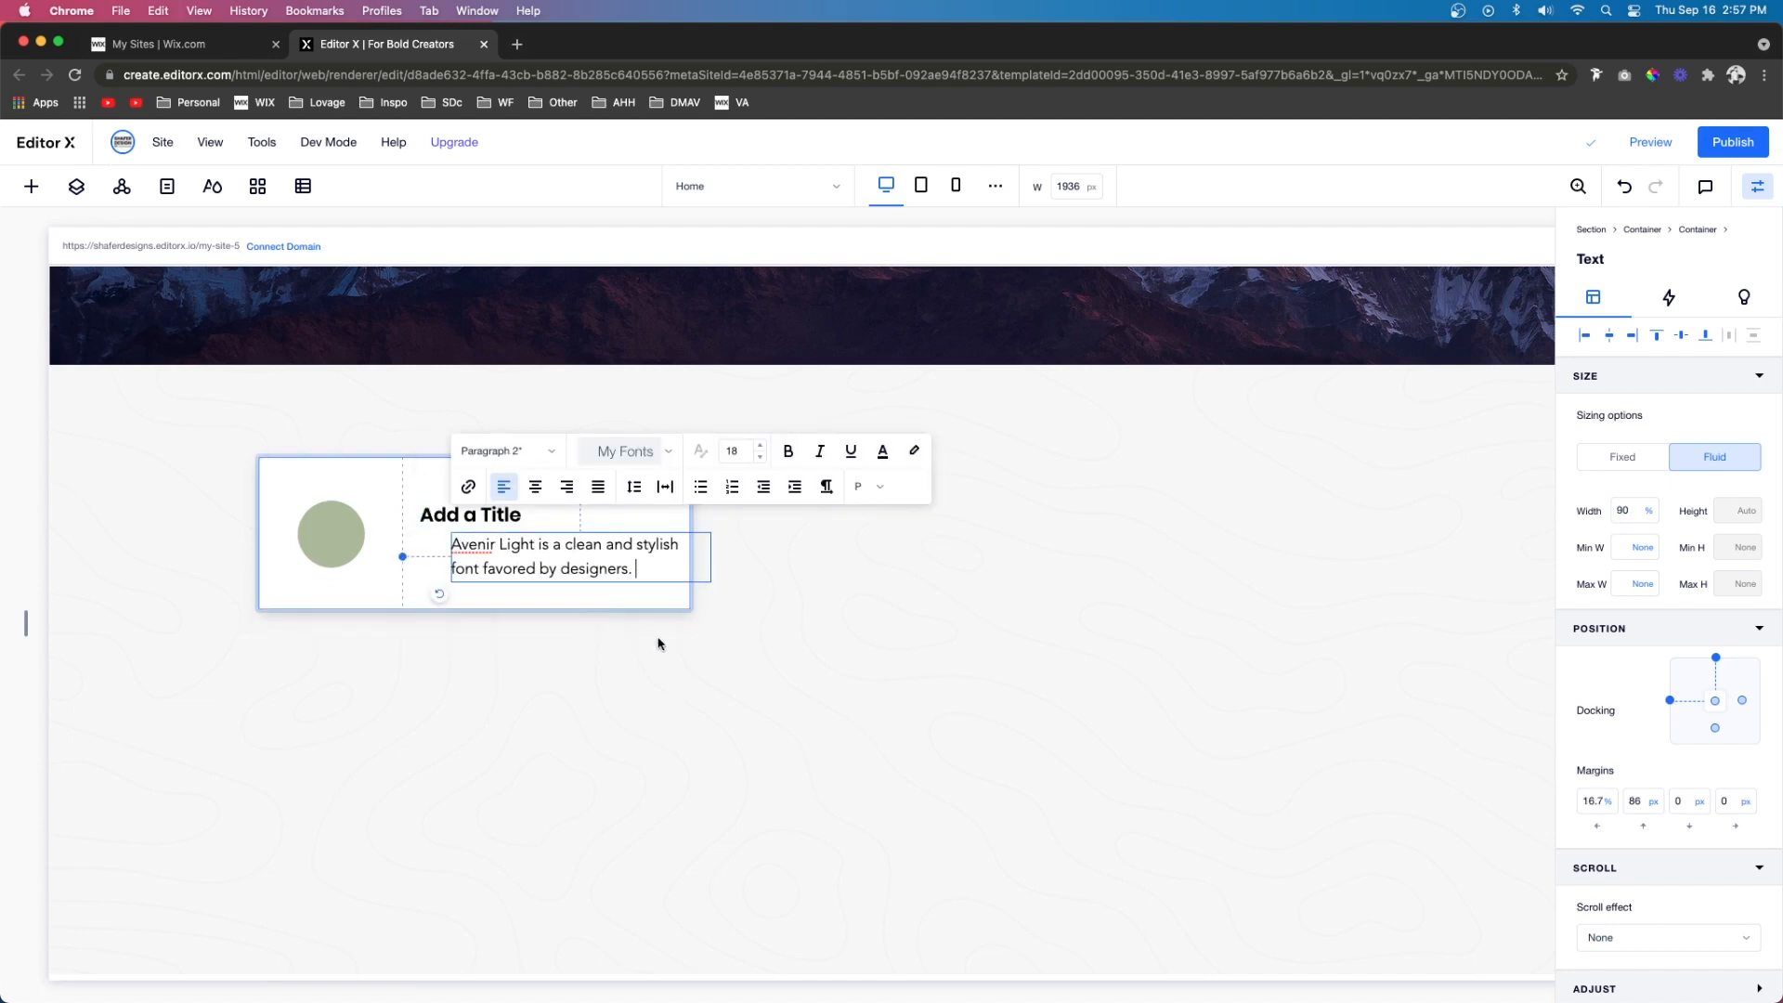
left_click(566, 597)
Line the paragraph up with the title's left edge and combine both texts into a stack
mouse_move(491, 554)
left_mouse_down()
mouse_move(437, 558)
mouse_move(457, 557)
left_mouse_up()
left_click(465, 514, "shift")
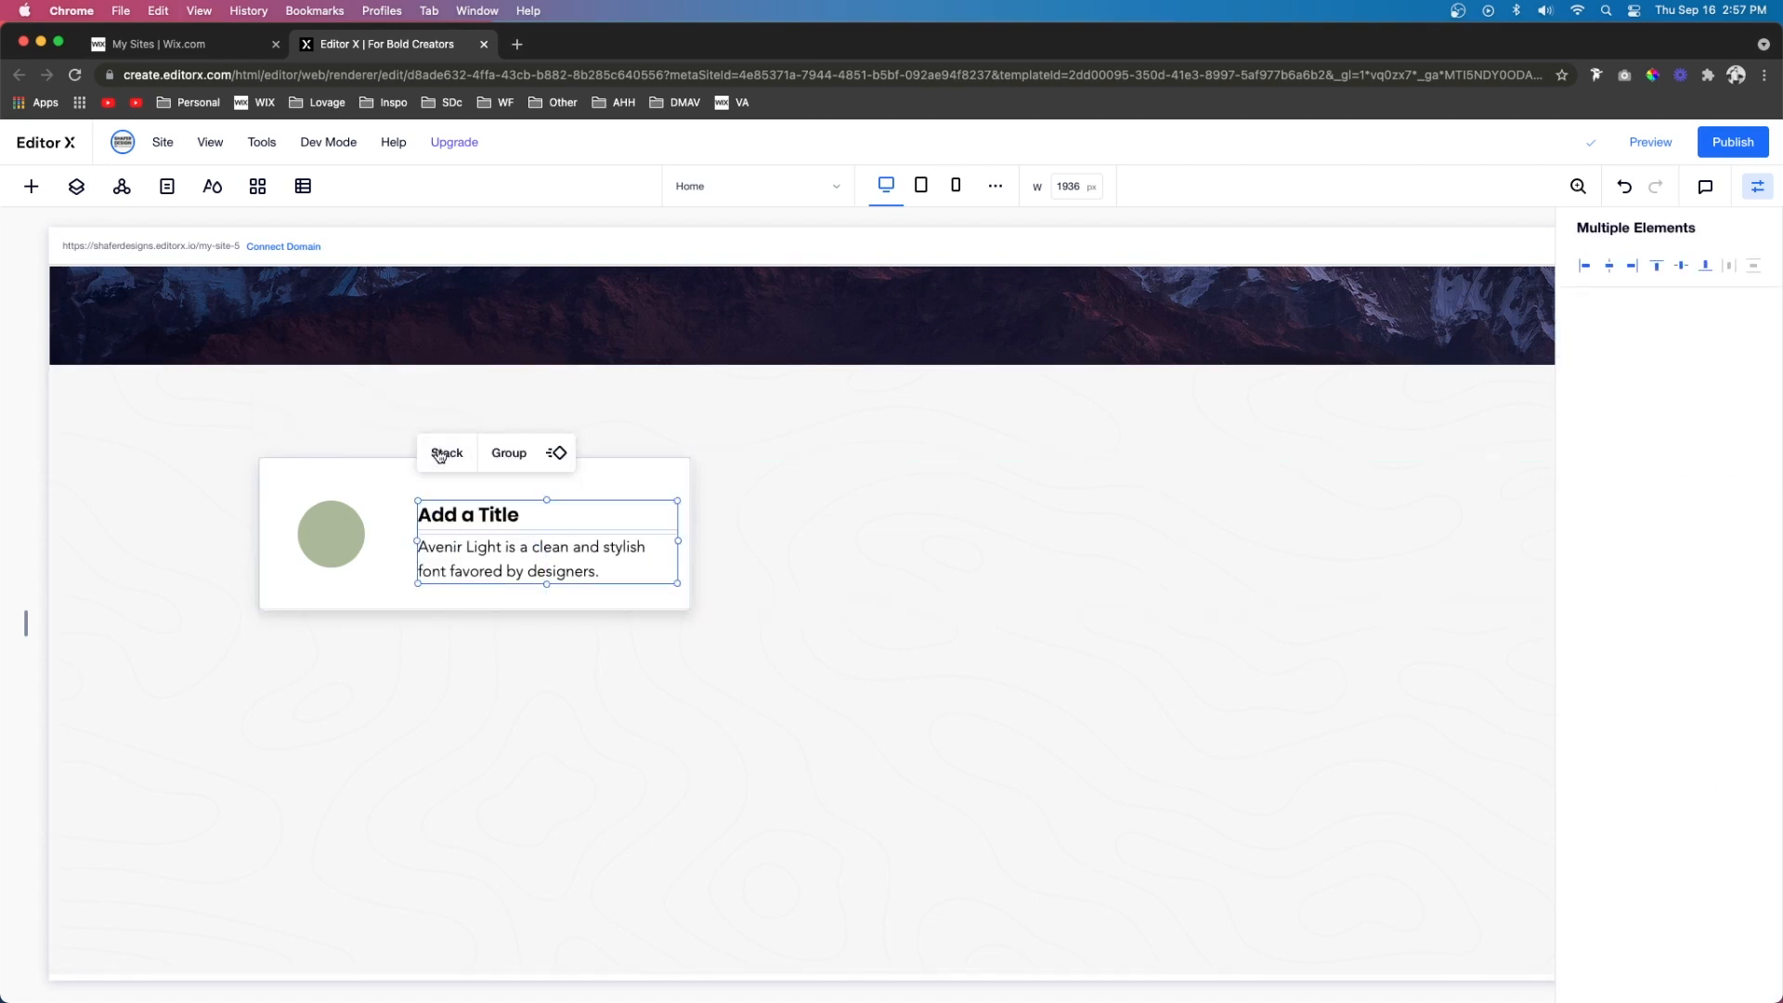
left_click(446, 449)
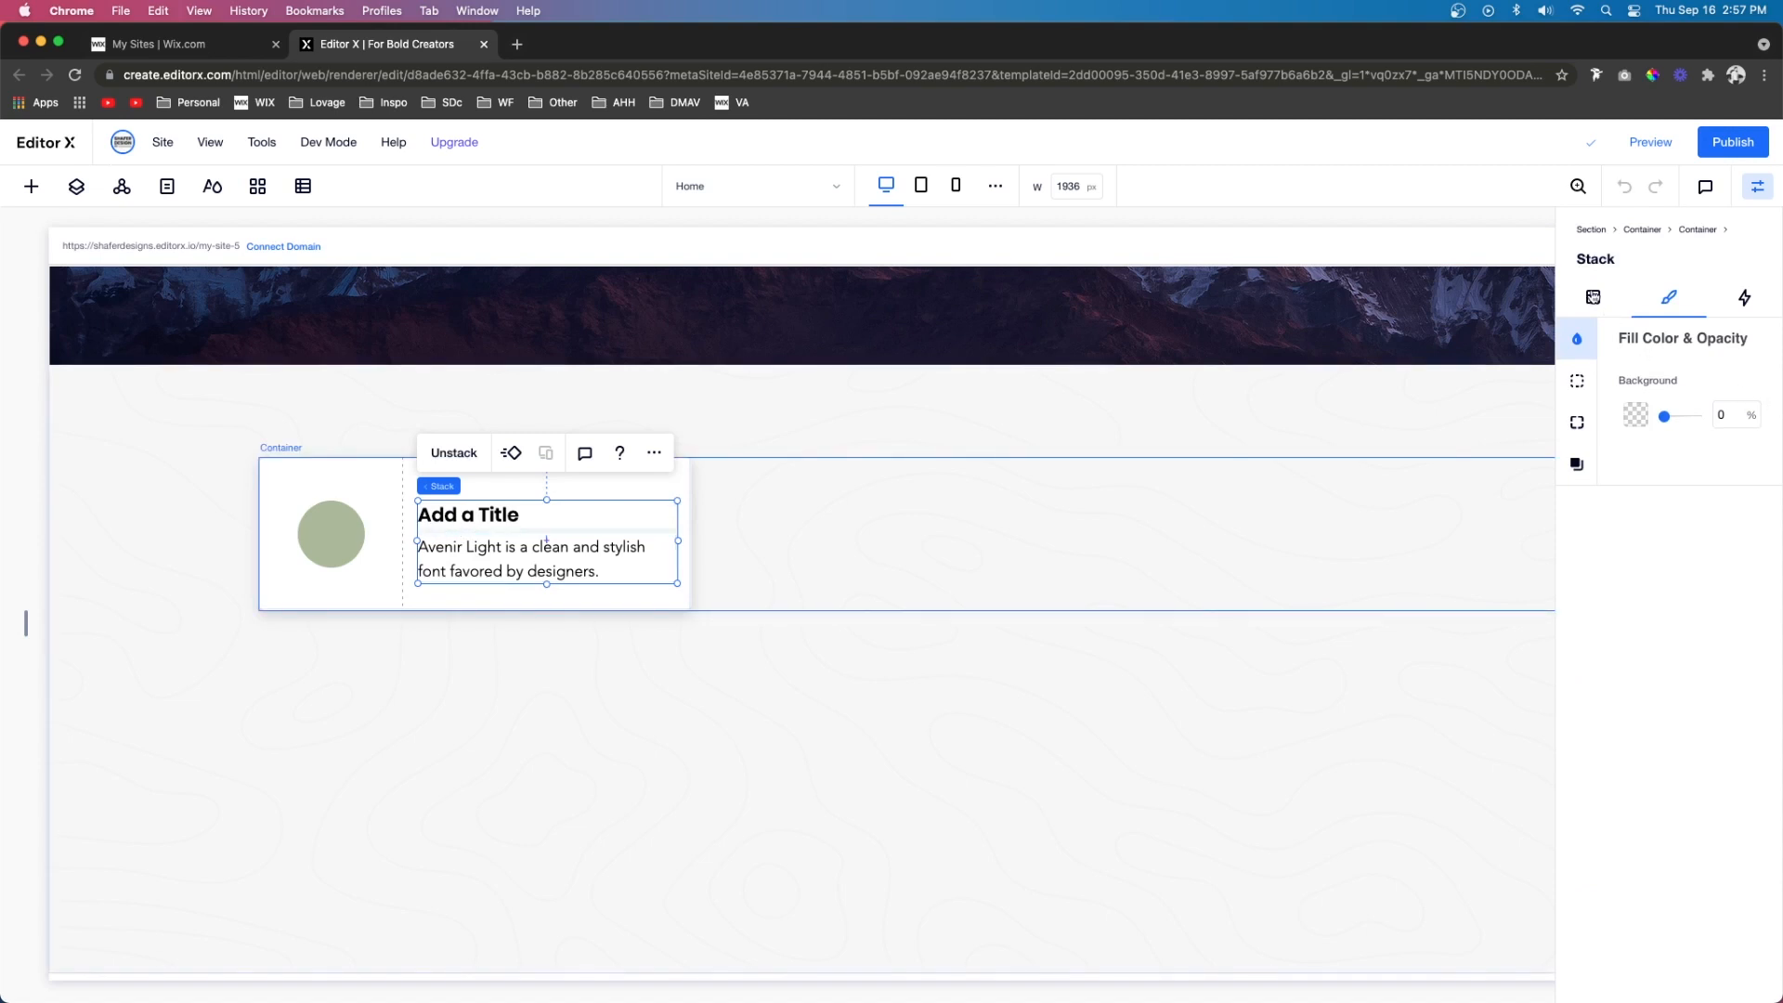
Center the text stack vertically within the second column of the white card
left_click(1593, 297)
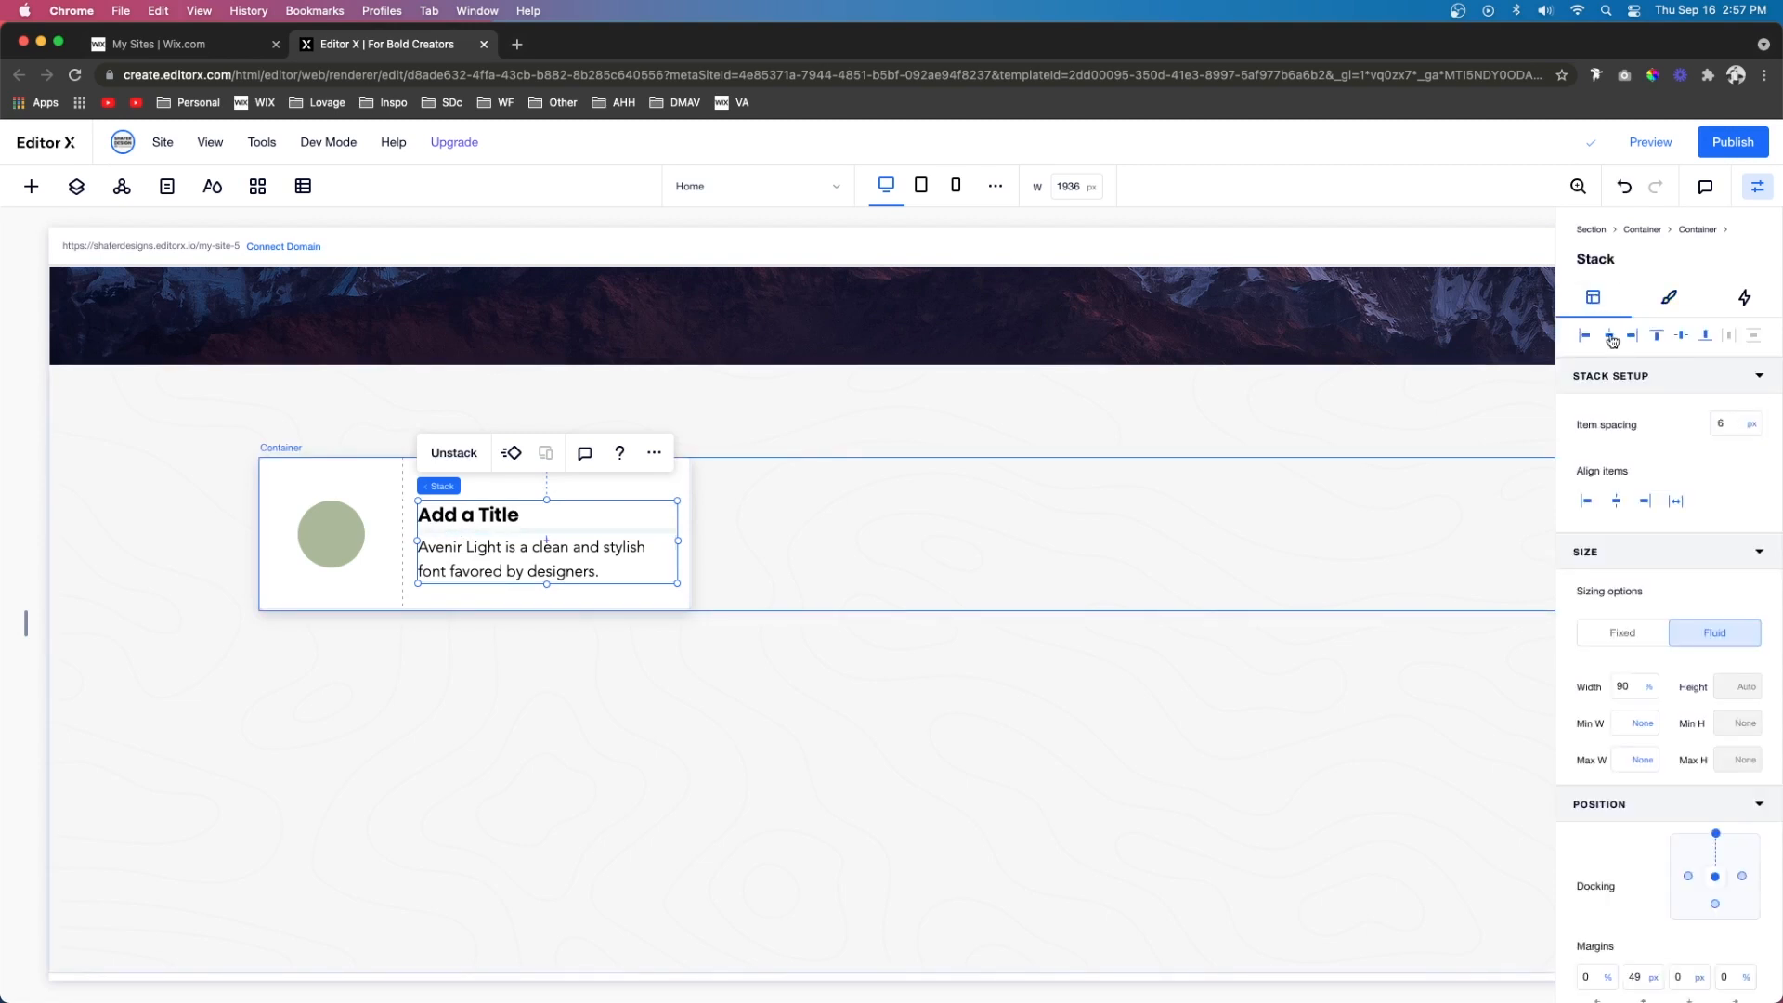
left_click(1681, 337)
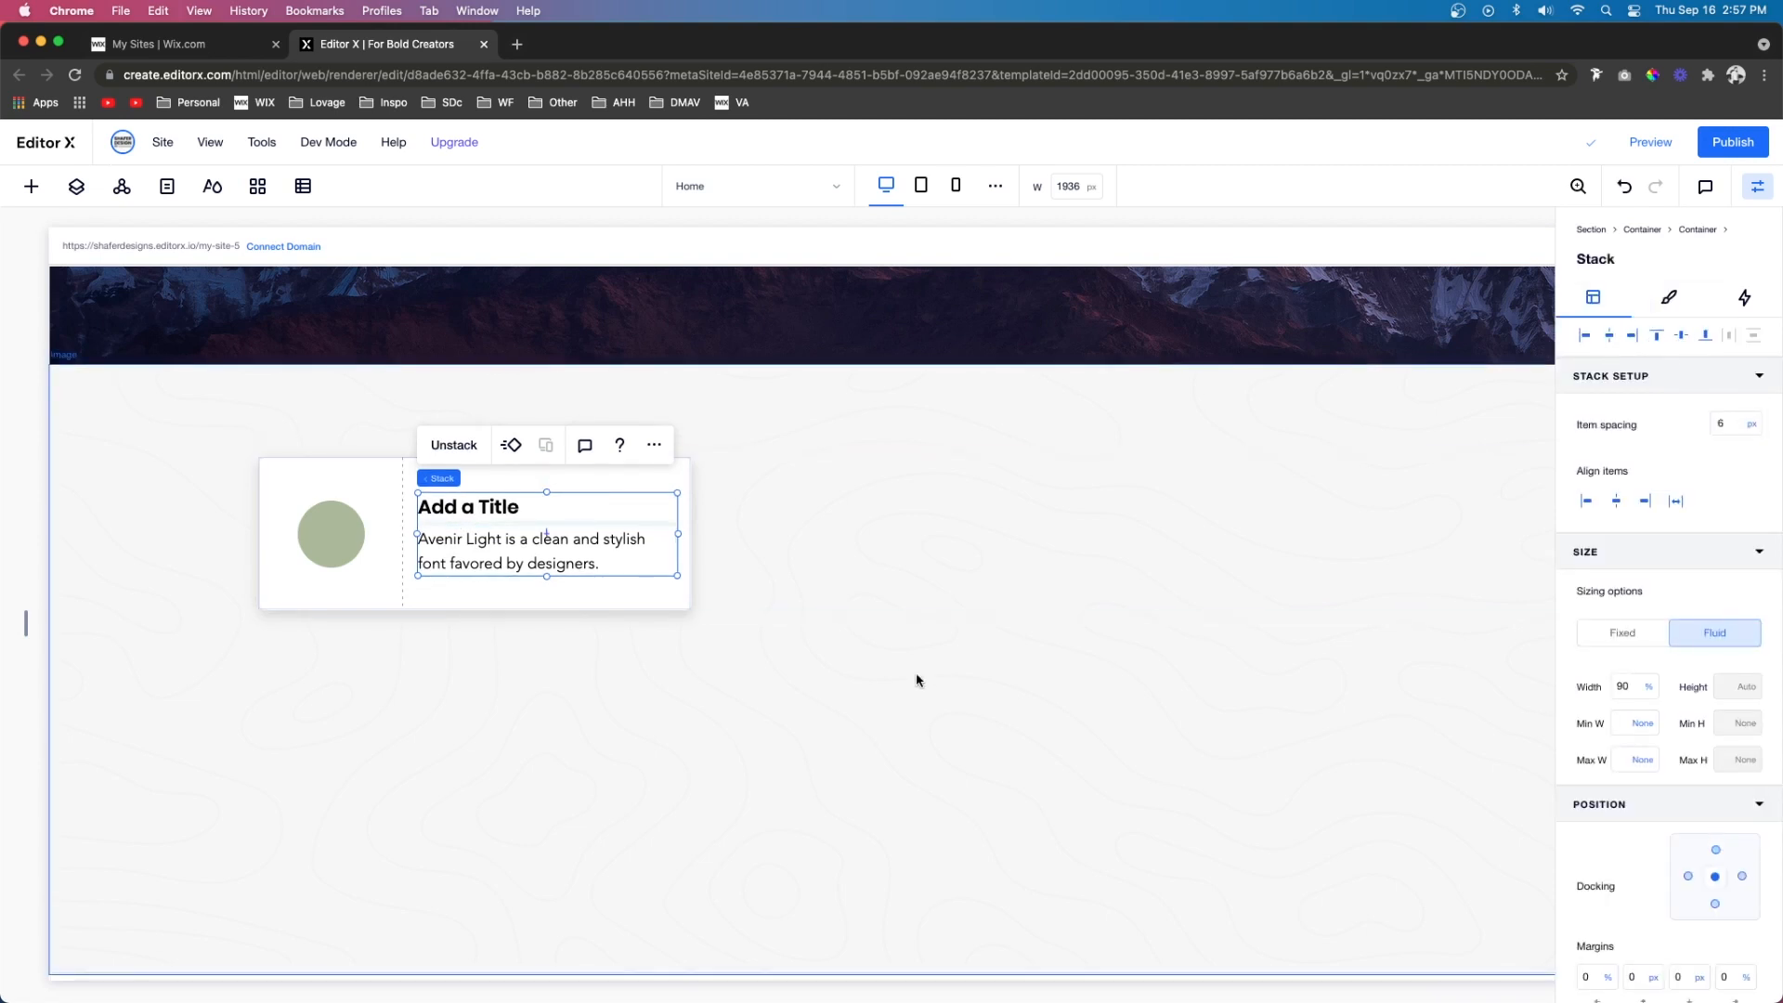
Give the white card a custom hover interaction with a vertical translate offset and check it in the preview
left_click(669, 581)
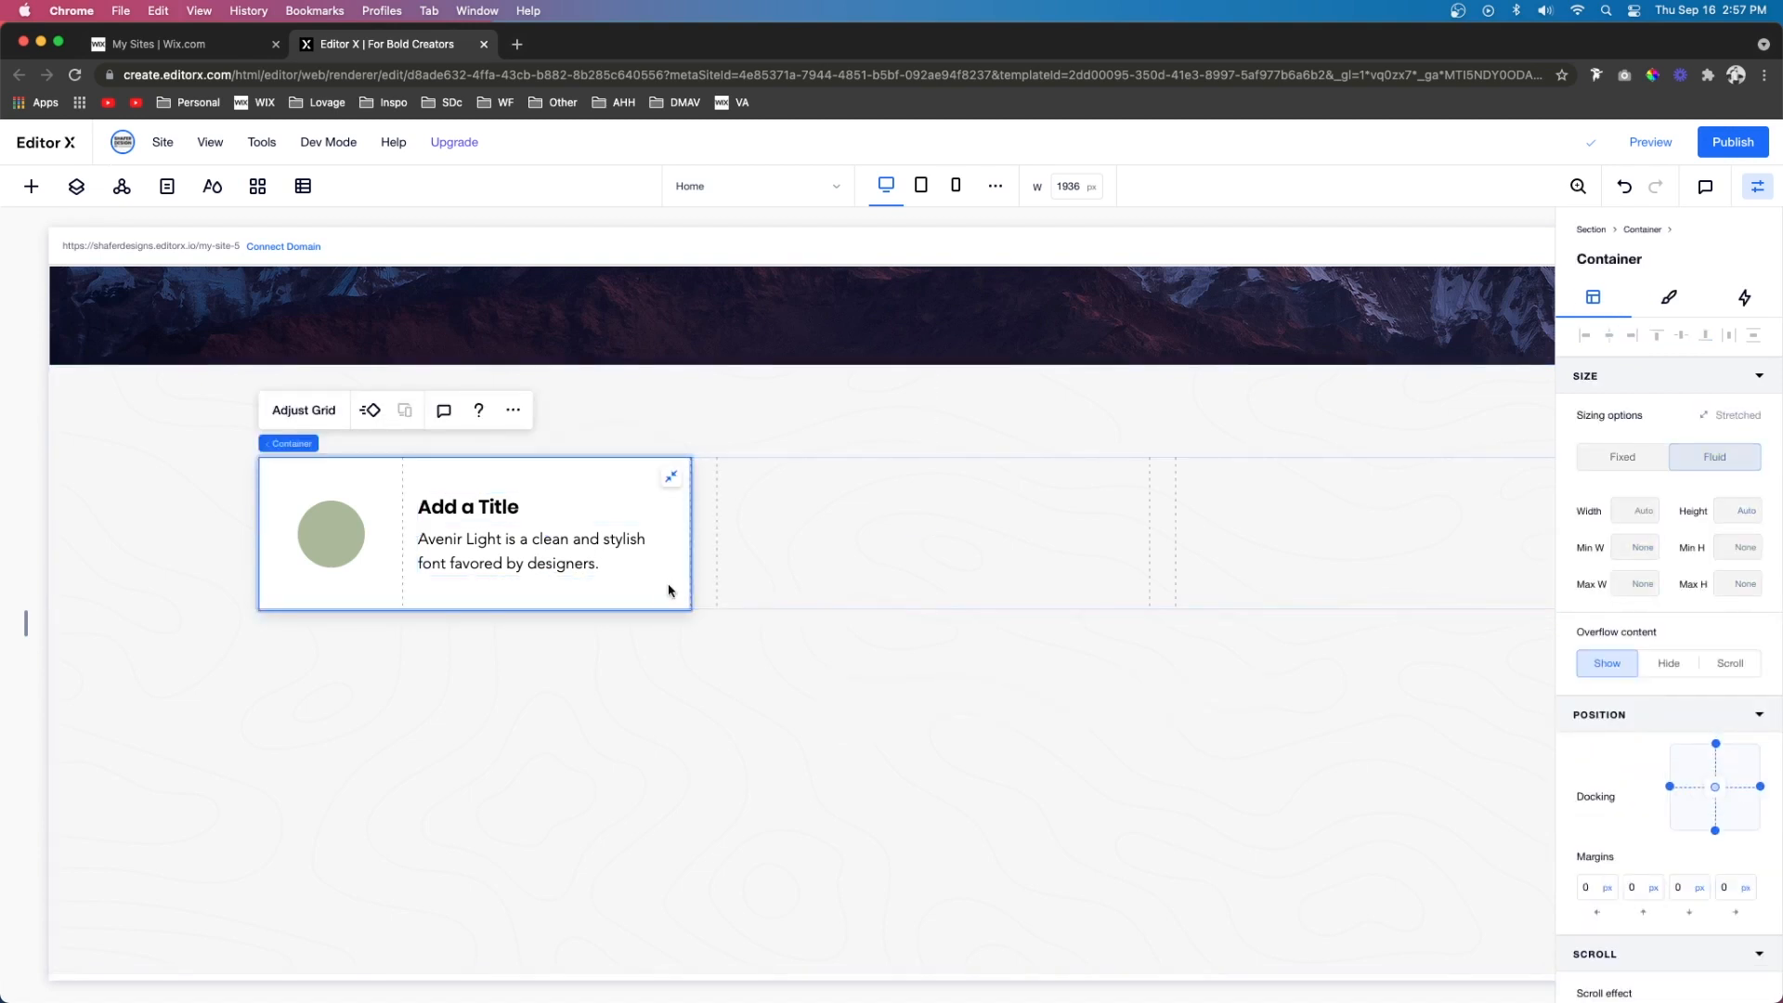
left_click(1744, 299)
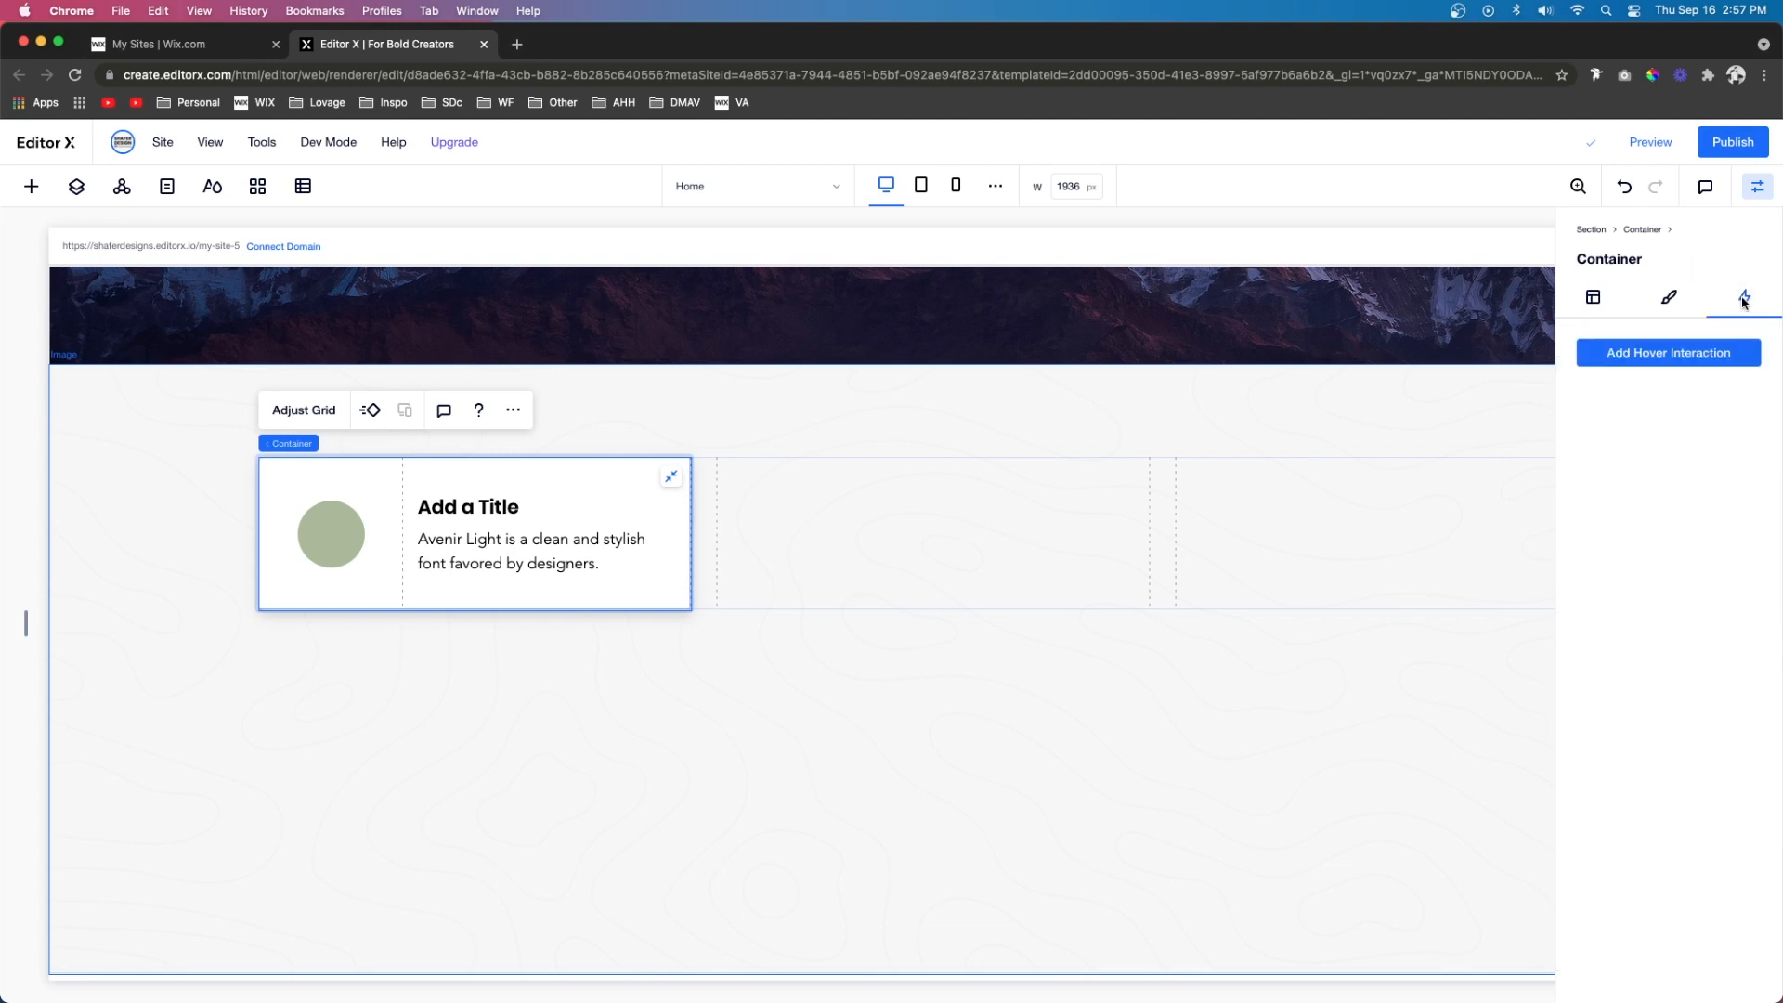
left_click(1682, 365)
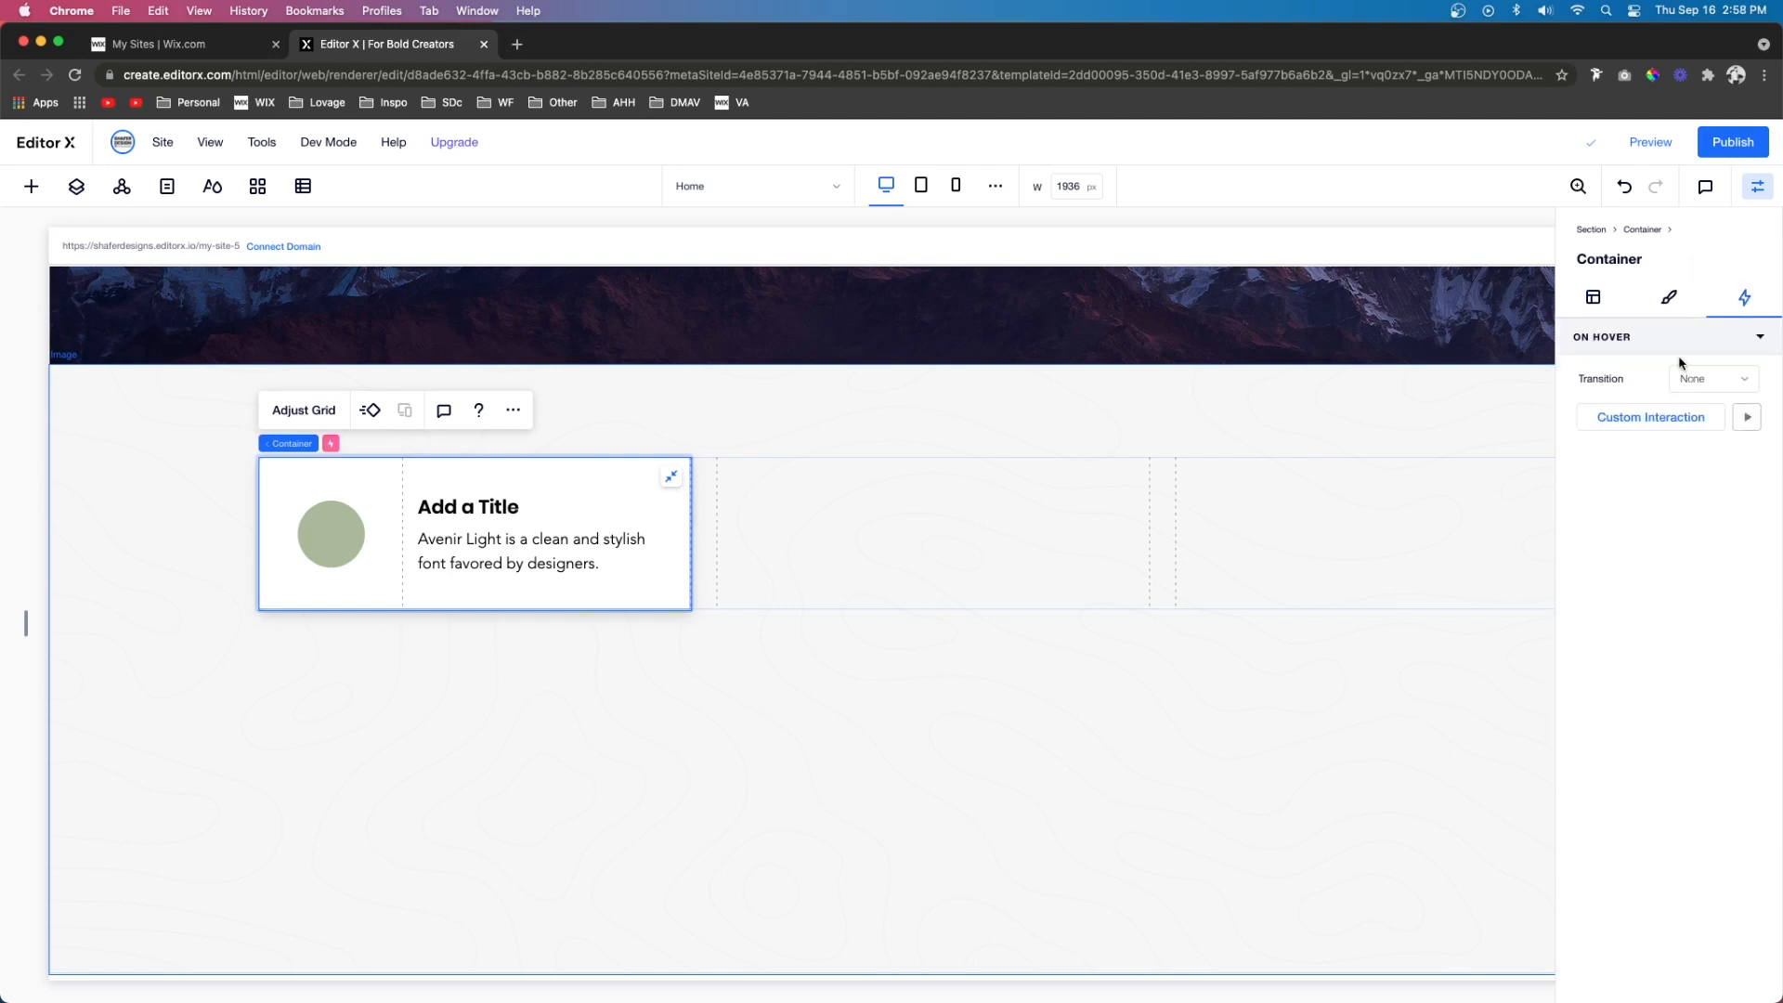
left_click(1636, 419)
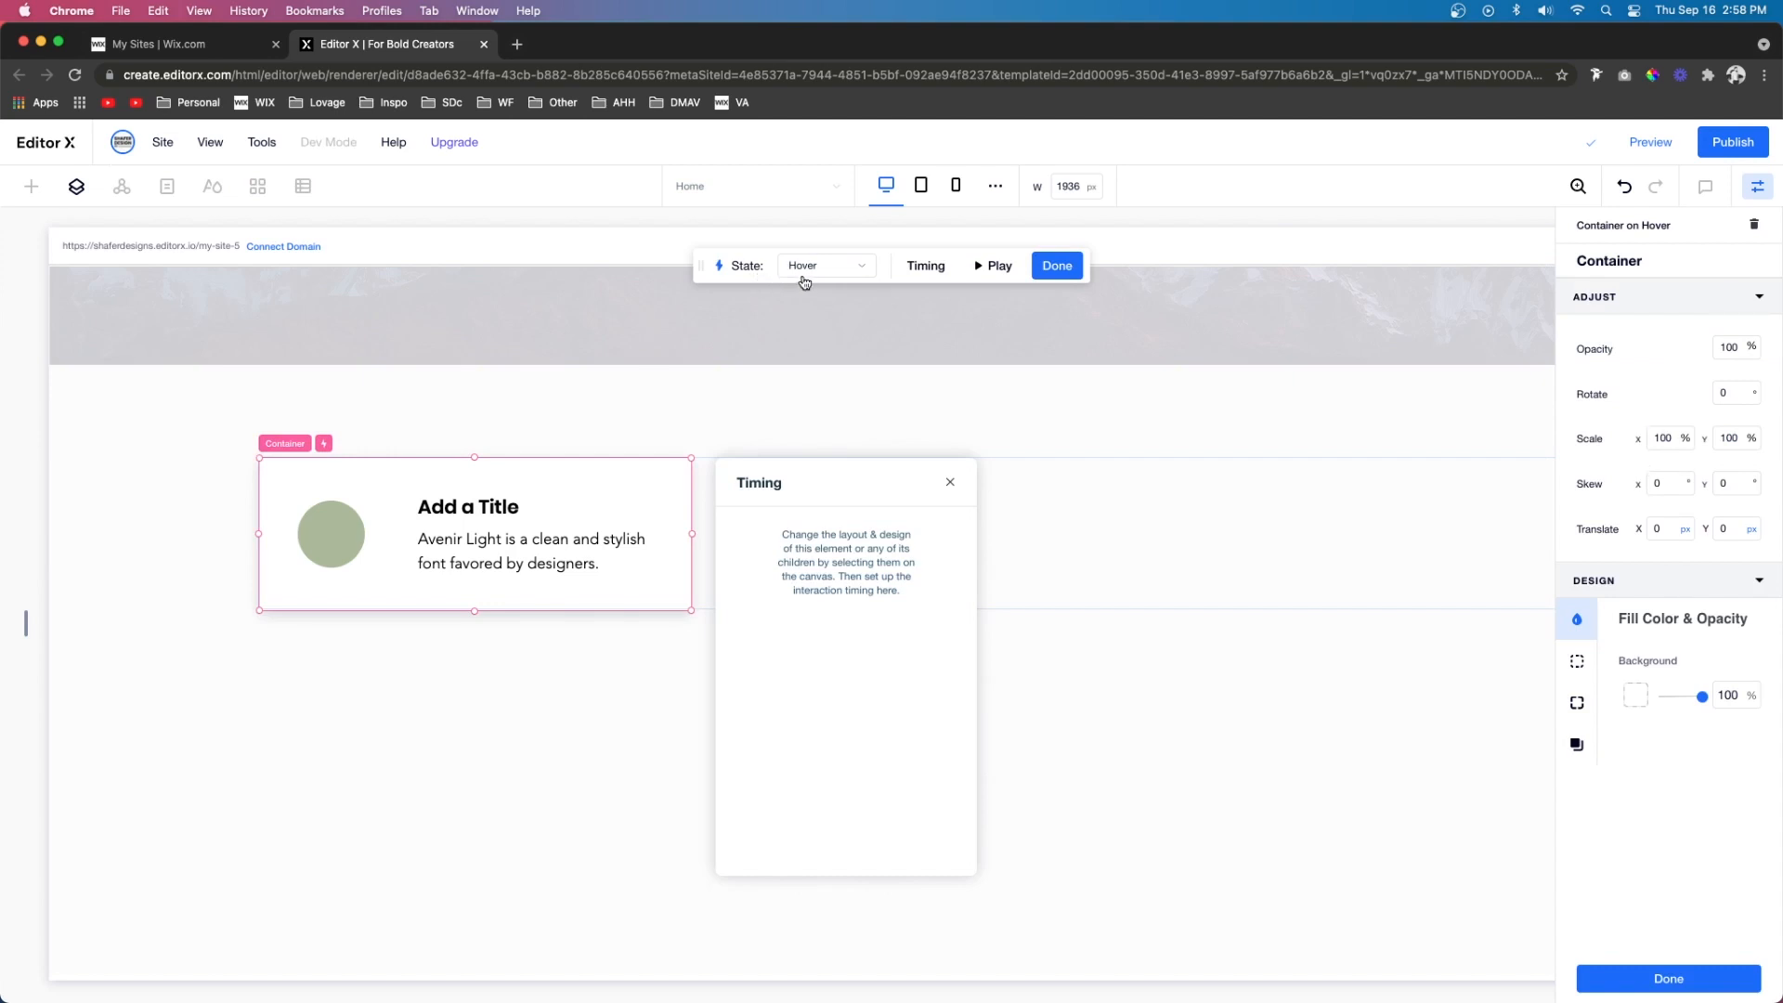
left_click(1731, 531)
left_click(1650, 141)
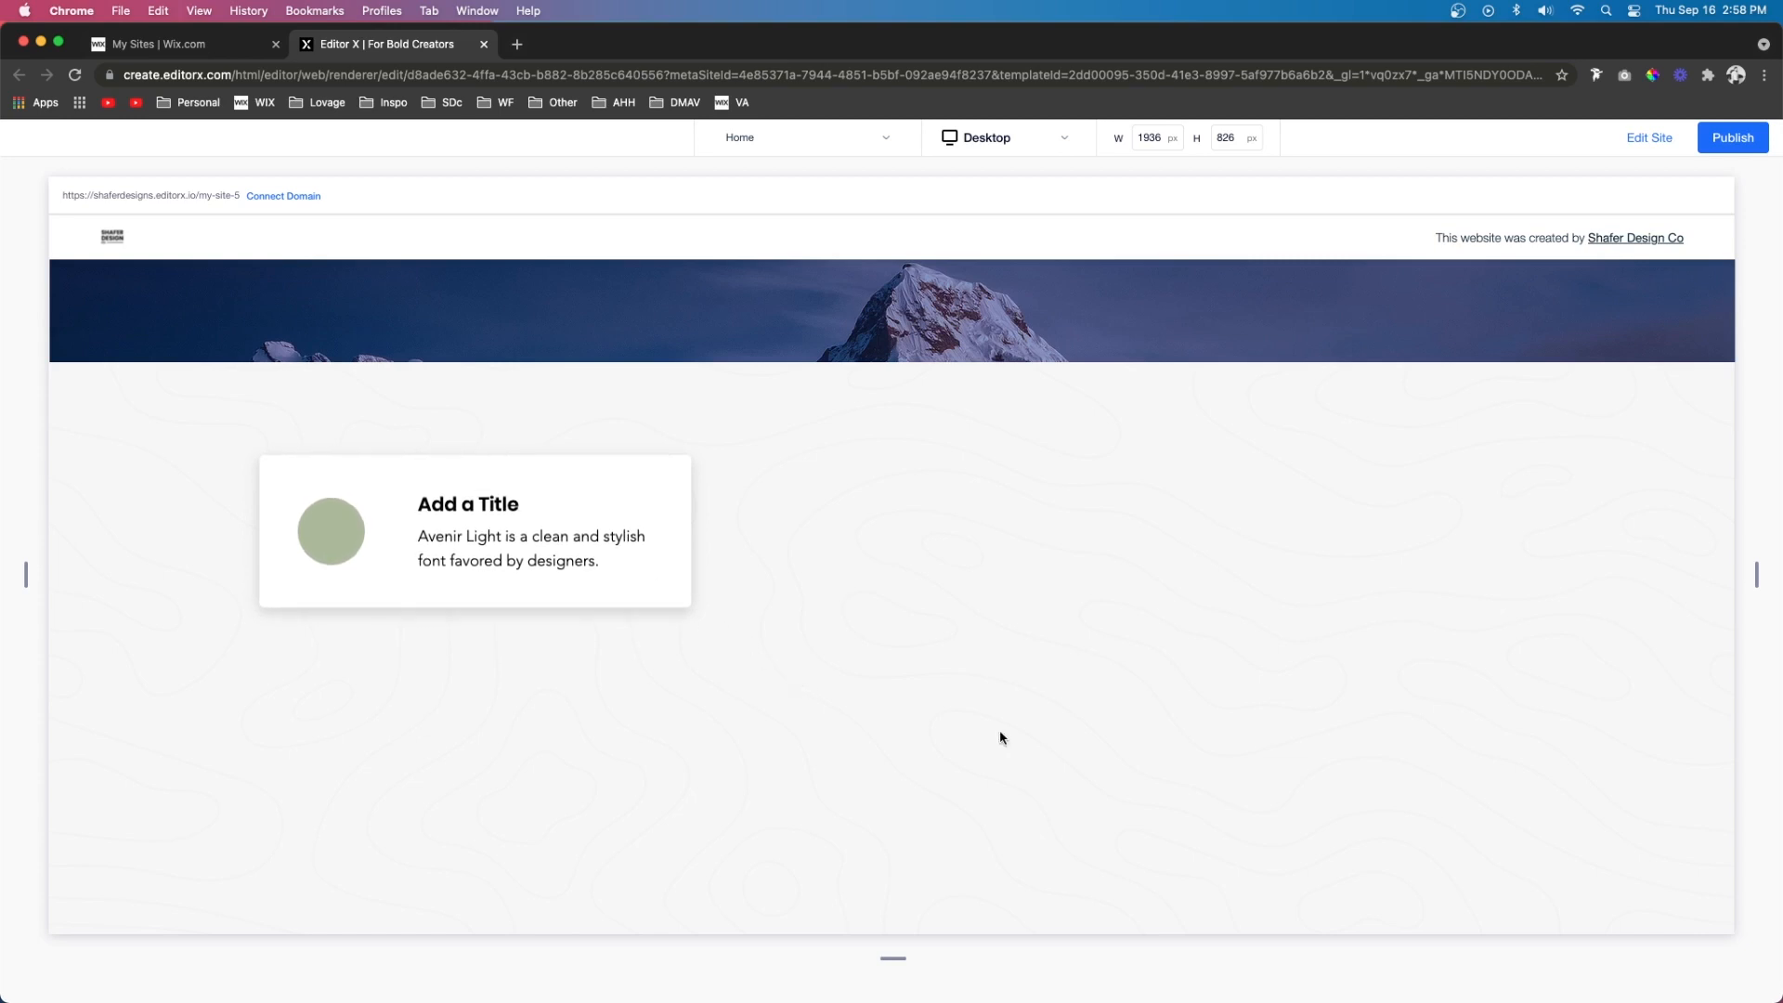
left_click(1650, 137)
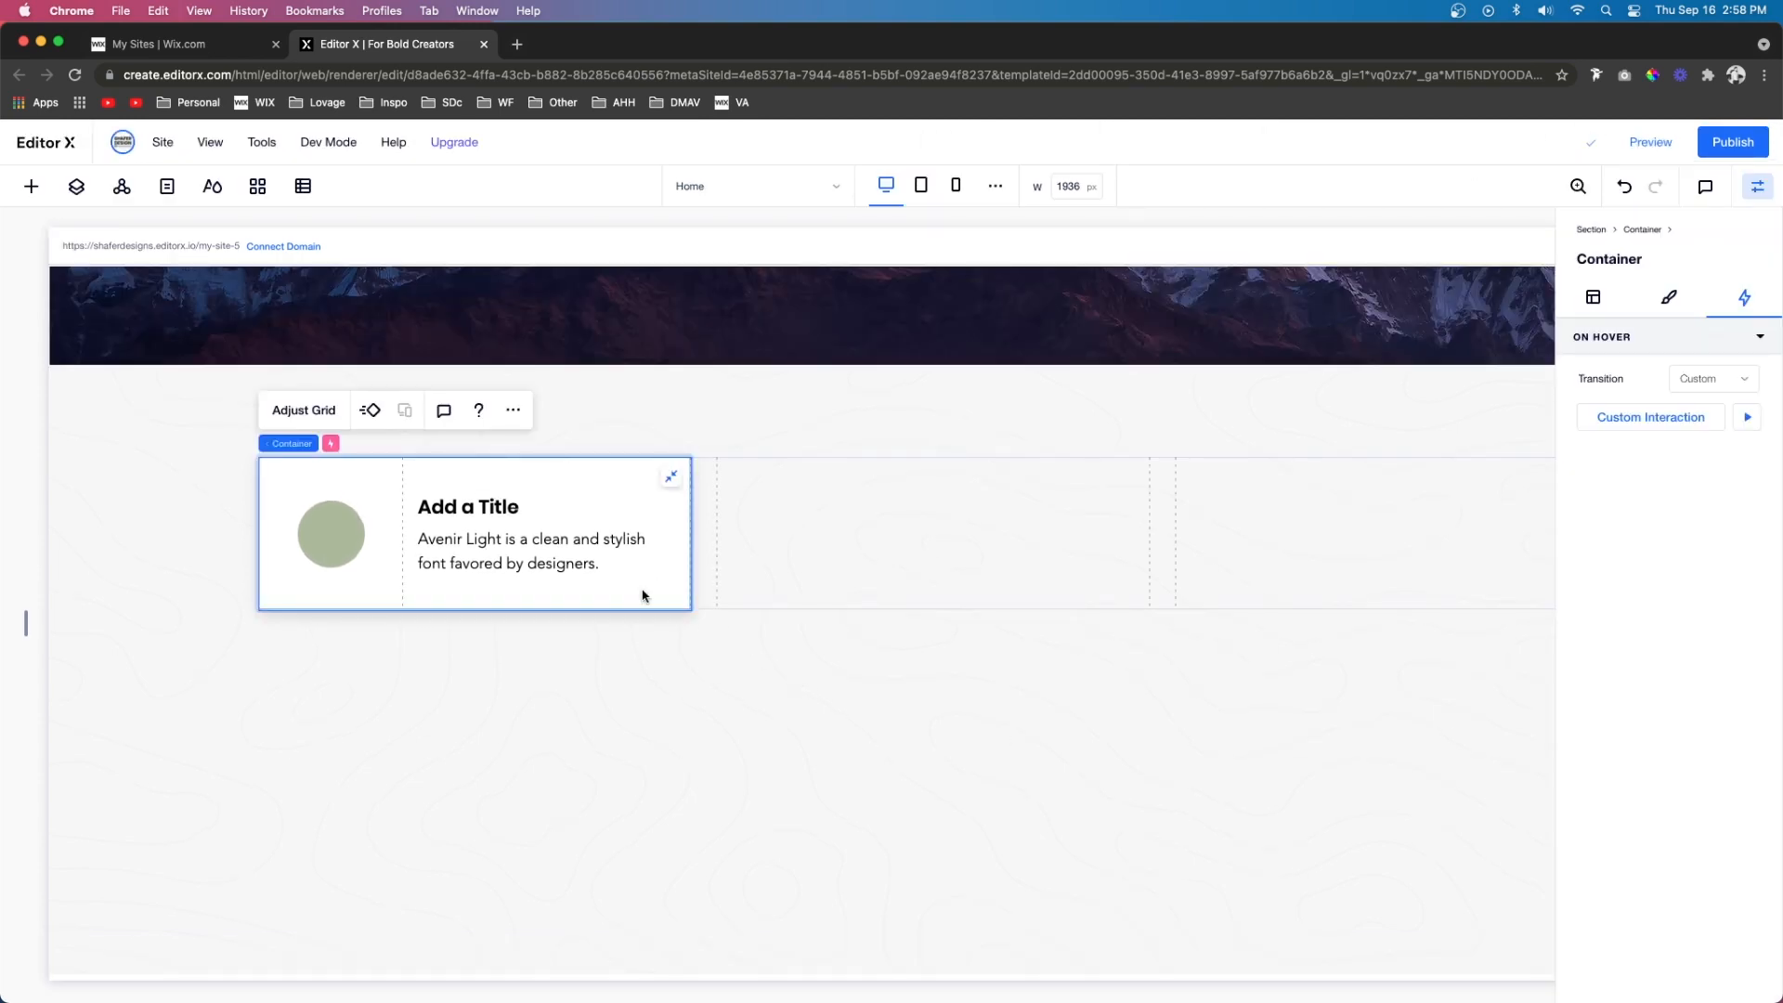
Paste a copy of the card into the outer container's second column and fit it to that cell
left_click(896, 565)
right_click(894, 565)
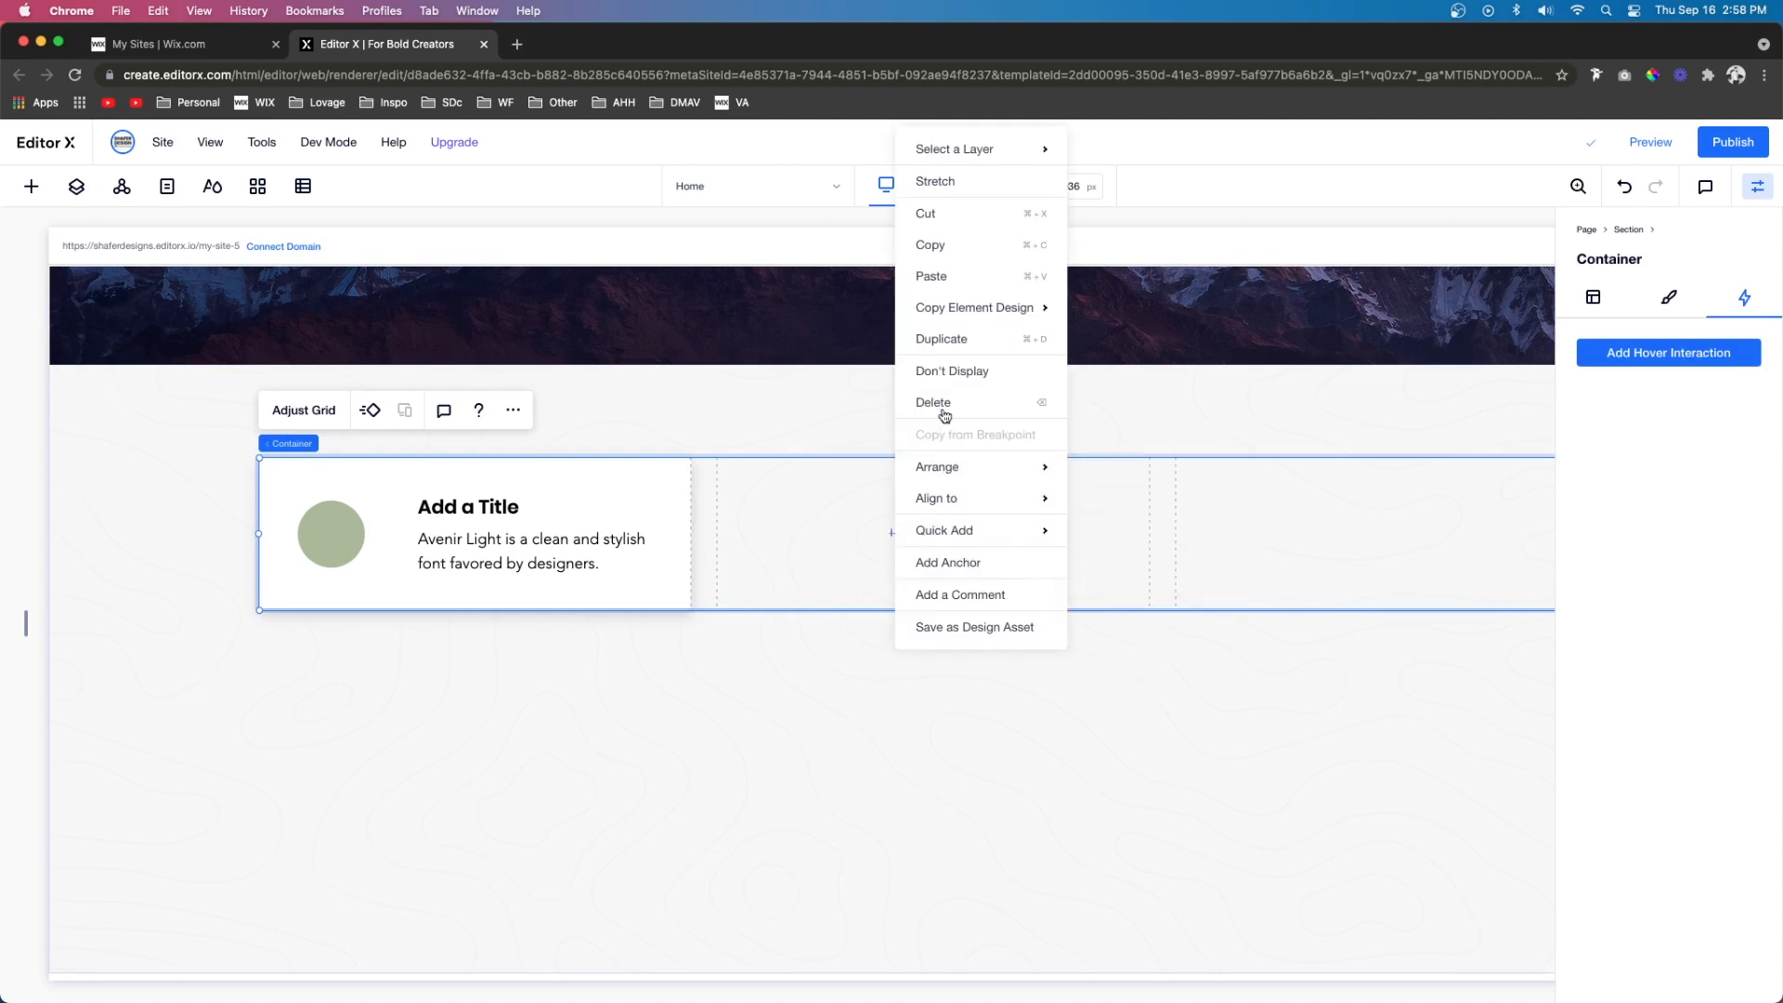
left_click(946, 276)
left_click_drag(926, 581, 738, 478)
Paste another copy of the card into the third column and fit it to that cell
right_click(1248, 532)
mouse_move(1299, 532)
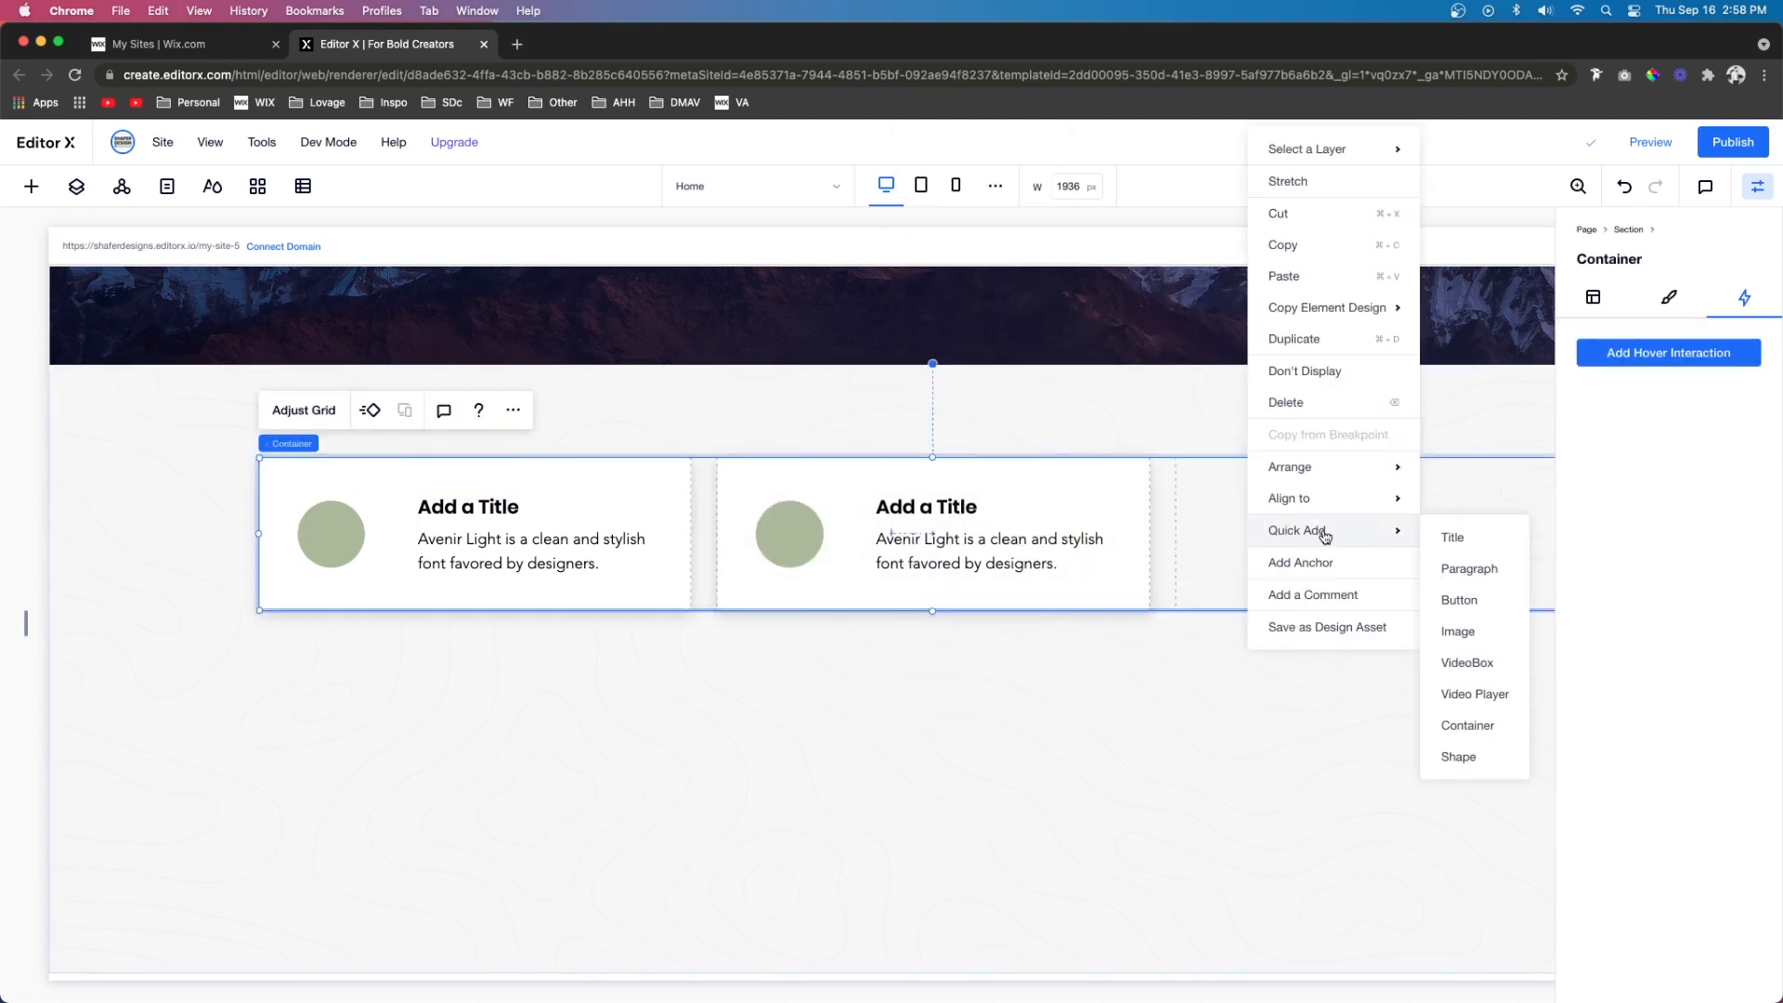
left_click(1284, 276)
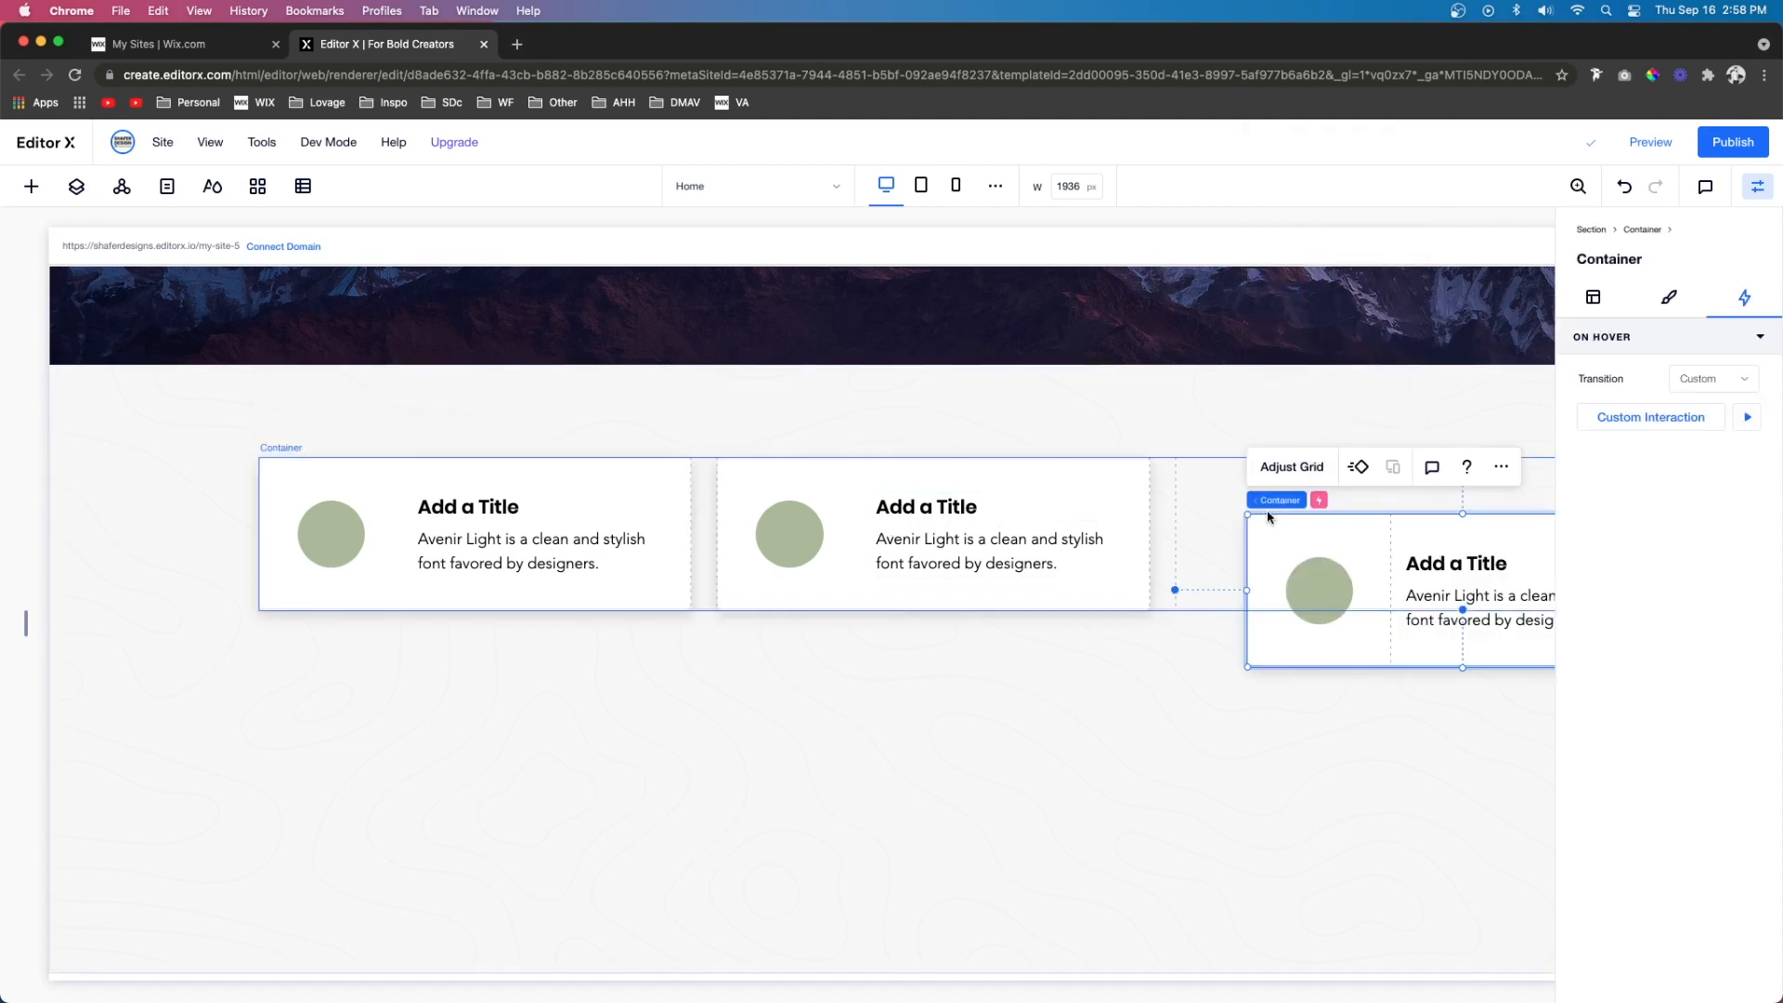
left_click_drag(1269, 518, 1183, 477)
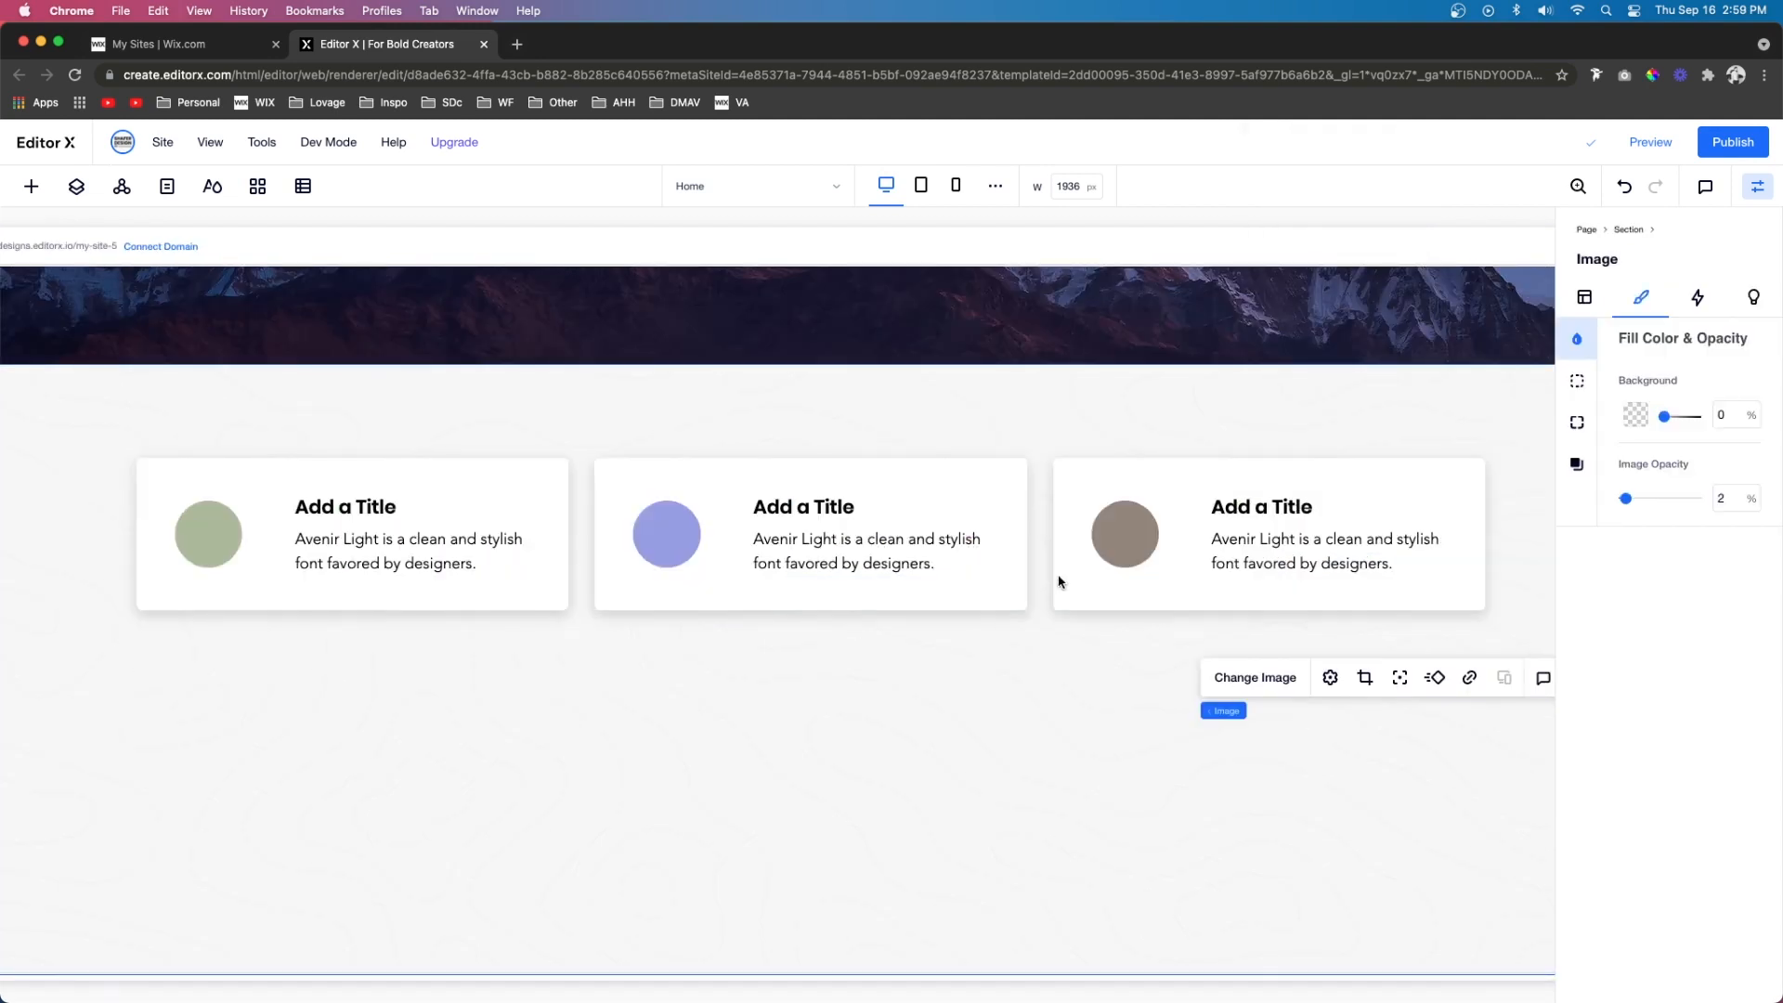
Center the container holding the three cards horizontally and align it to the top of the patterned section
left_click(1041, 547)
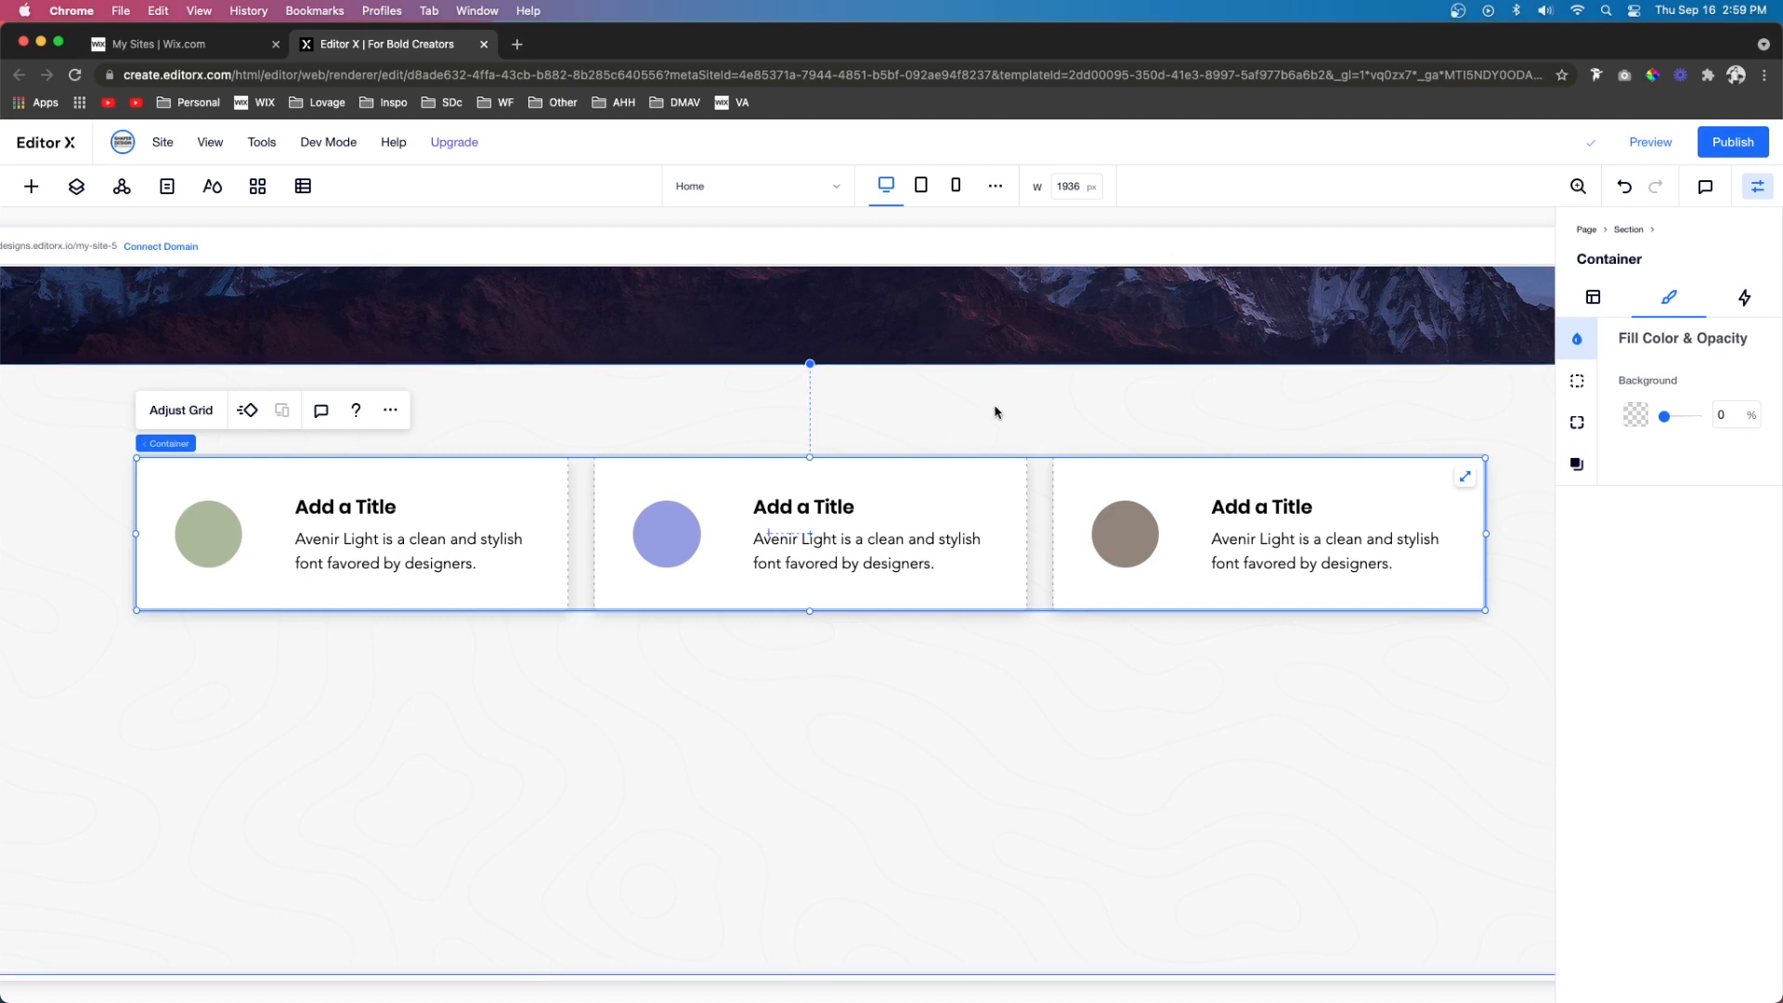
left_click(1594, 298)
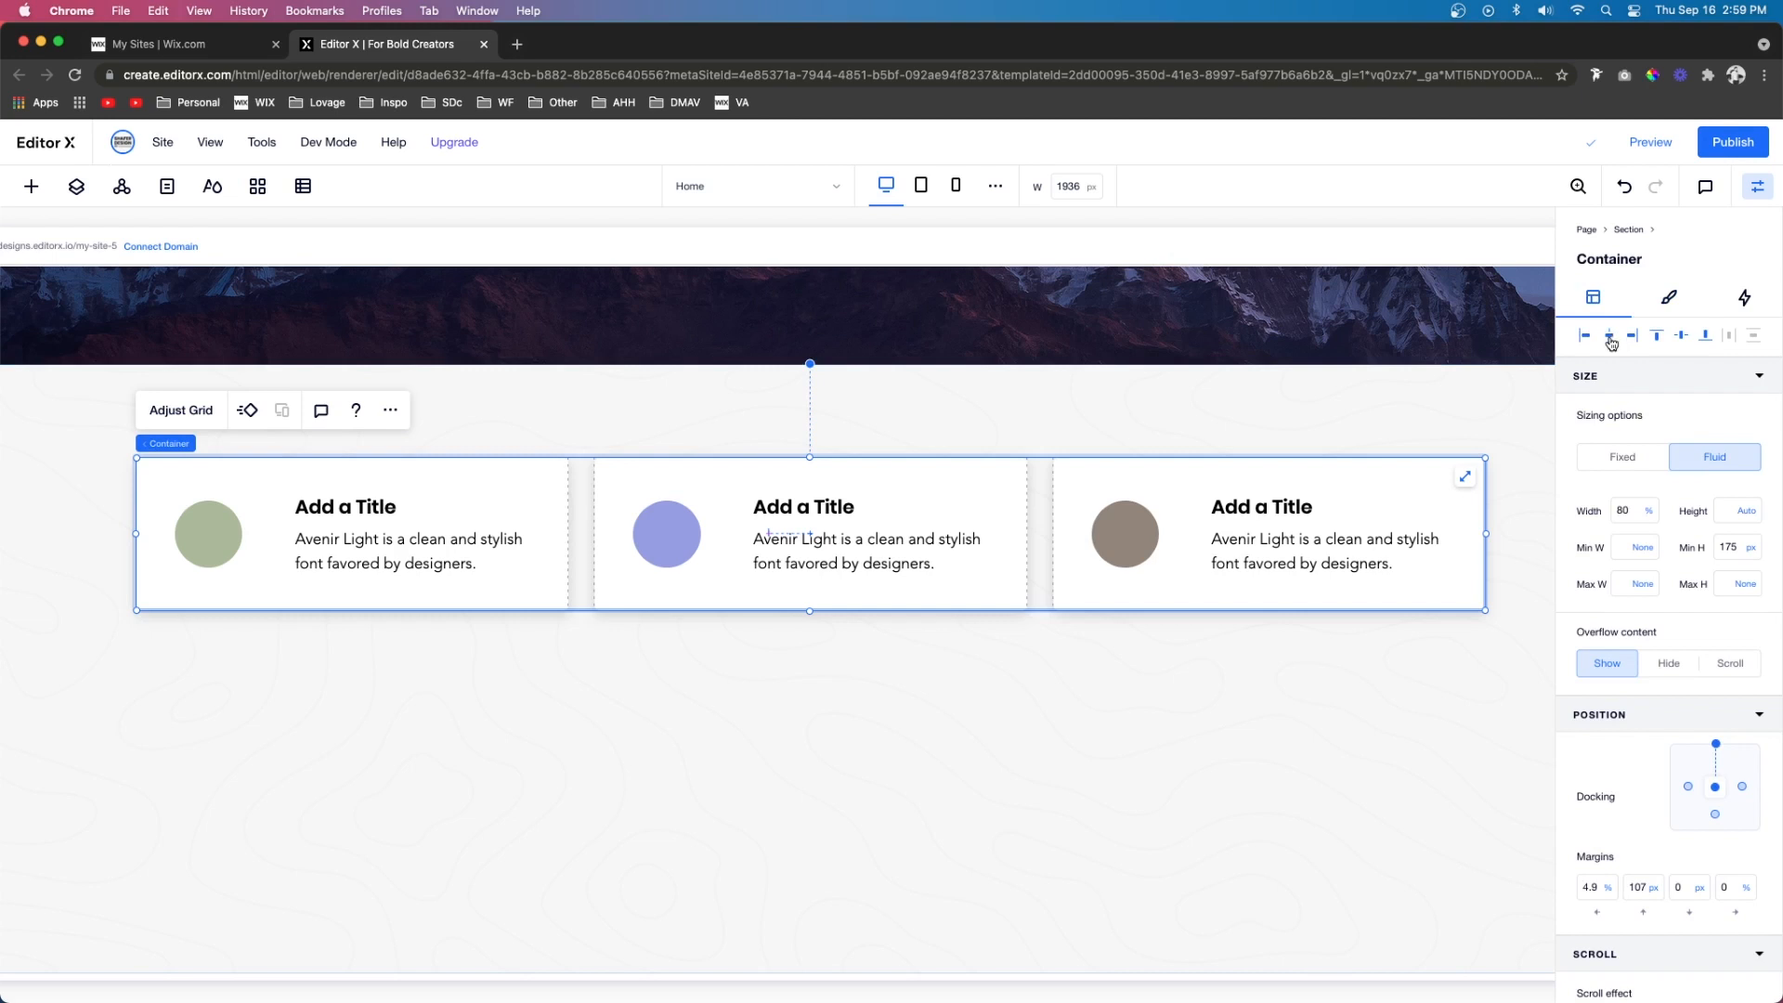
left_click(1611, 340)
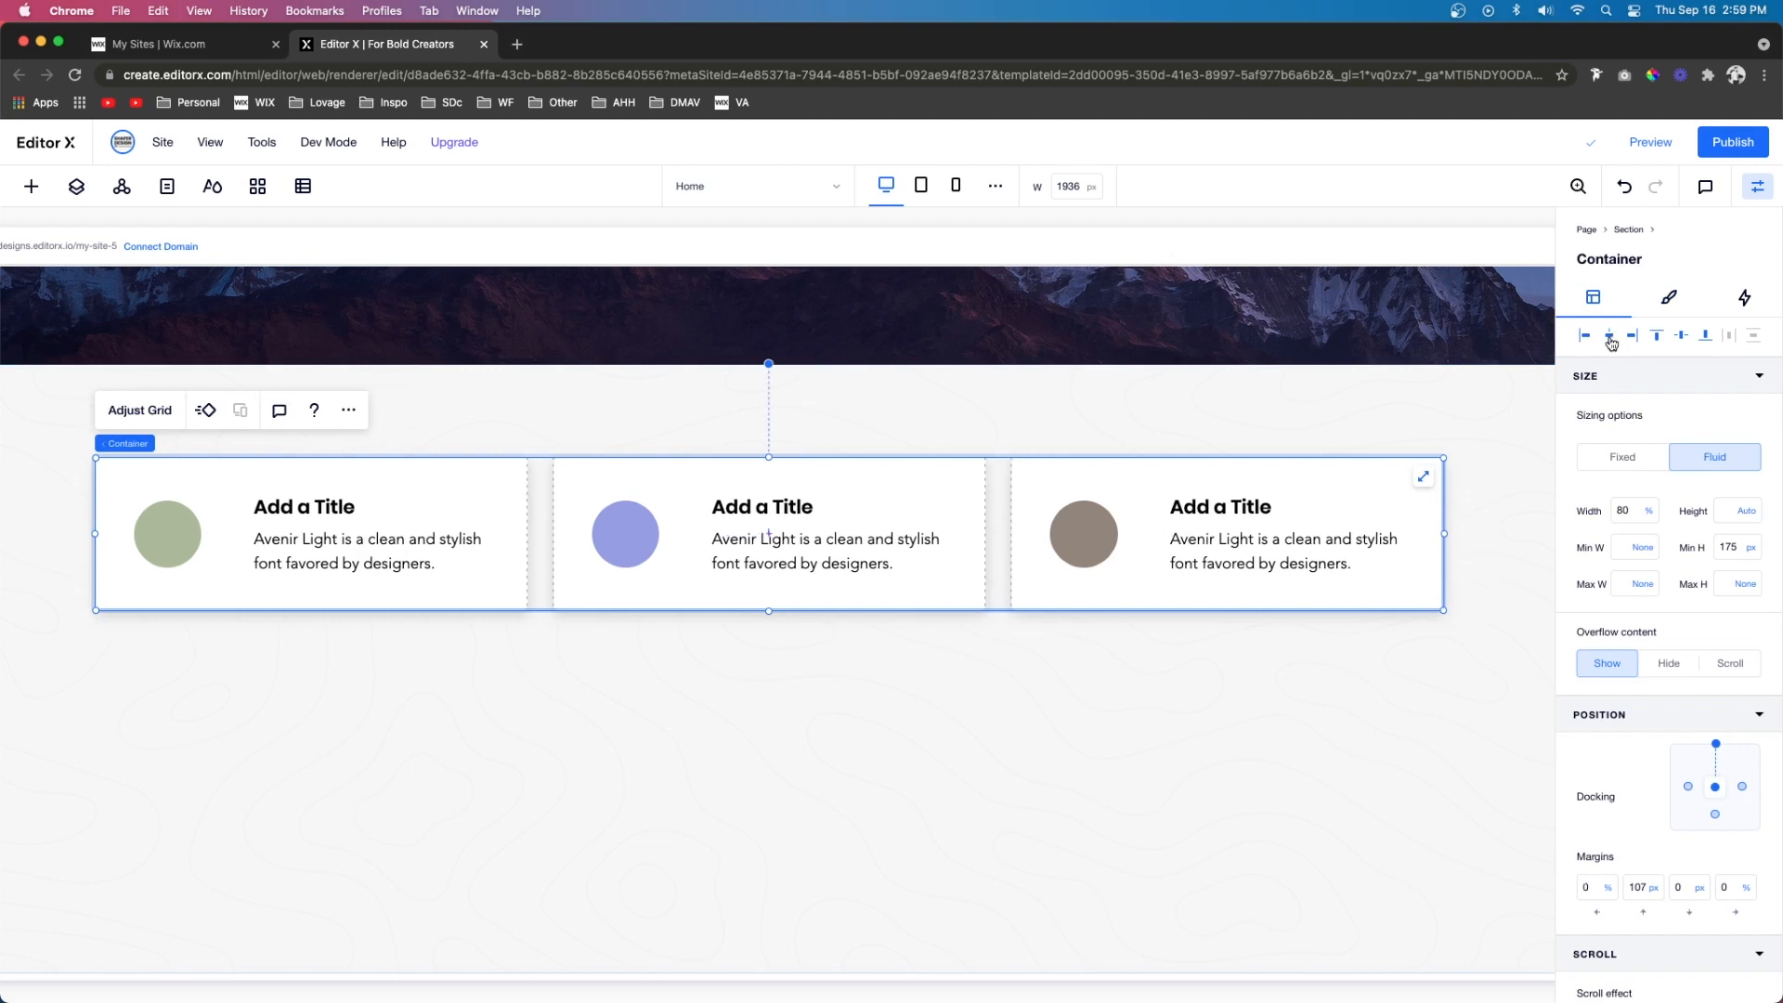
left_click(1657, 335)
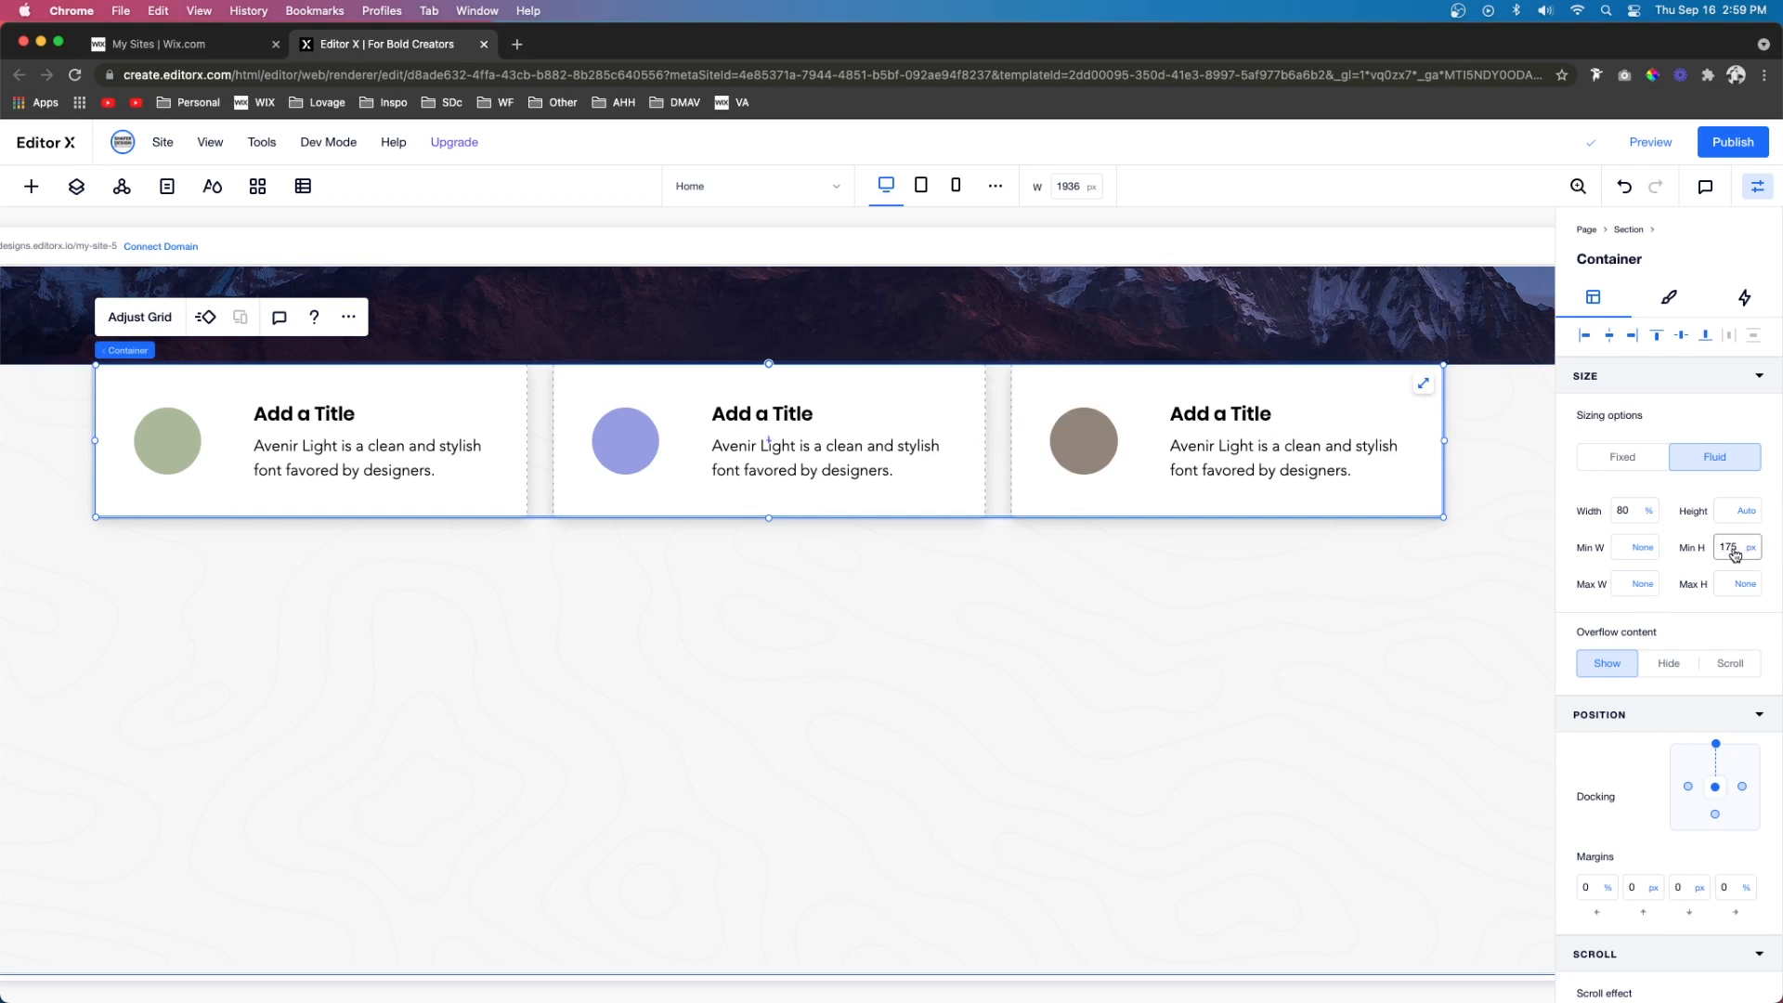
Calculate 175/2 and set the card container's top margin to -88 px so it overlaps the hero image
key("super+space")
type("175/2")
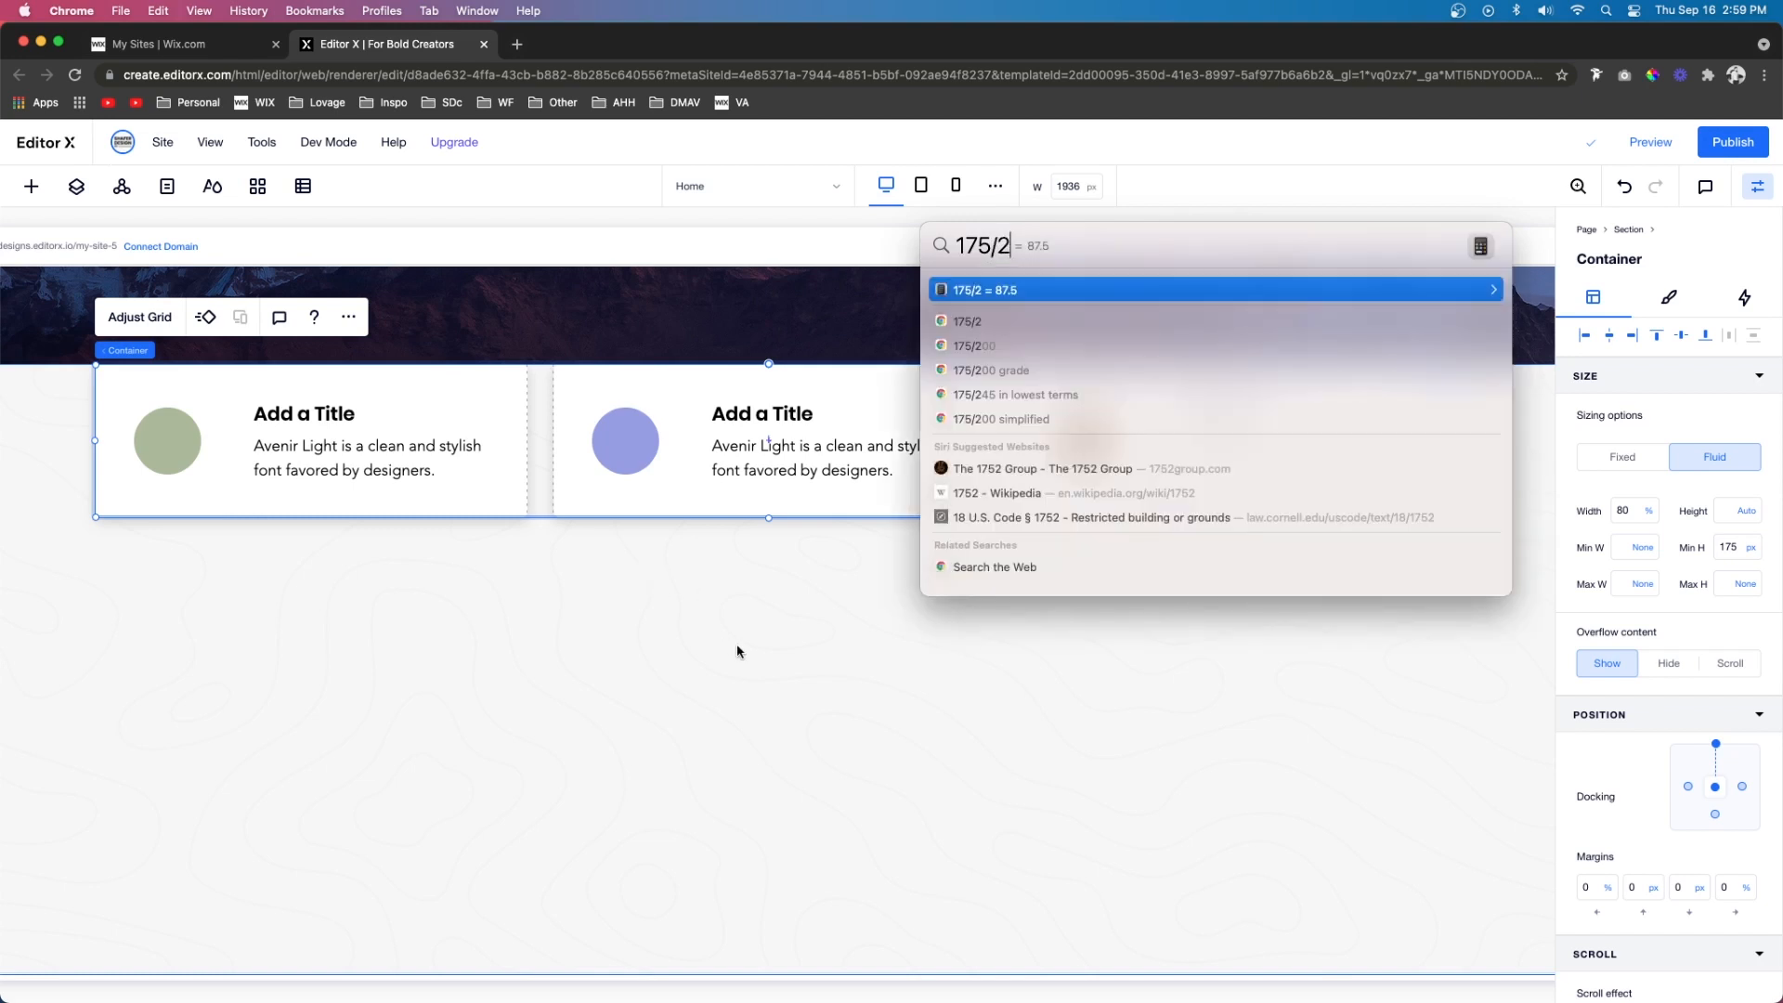
key("Escape")
key("Escape")
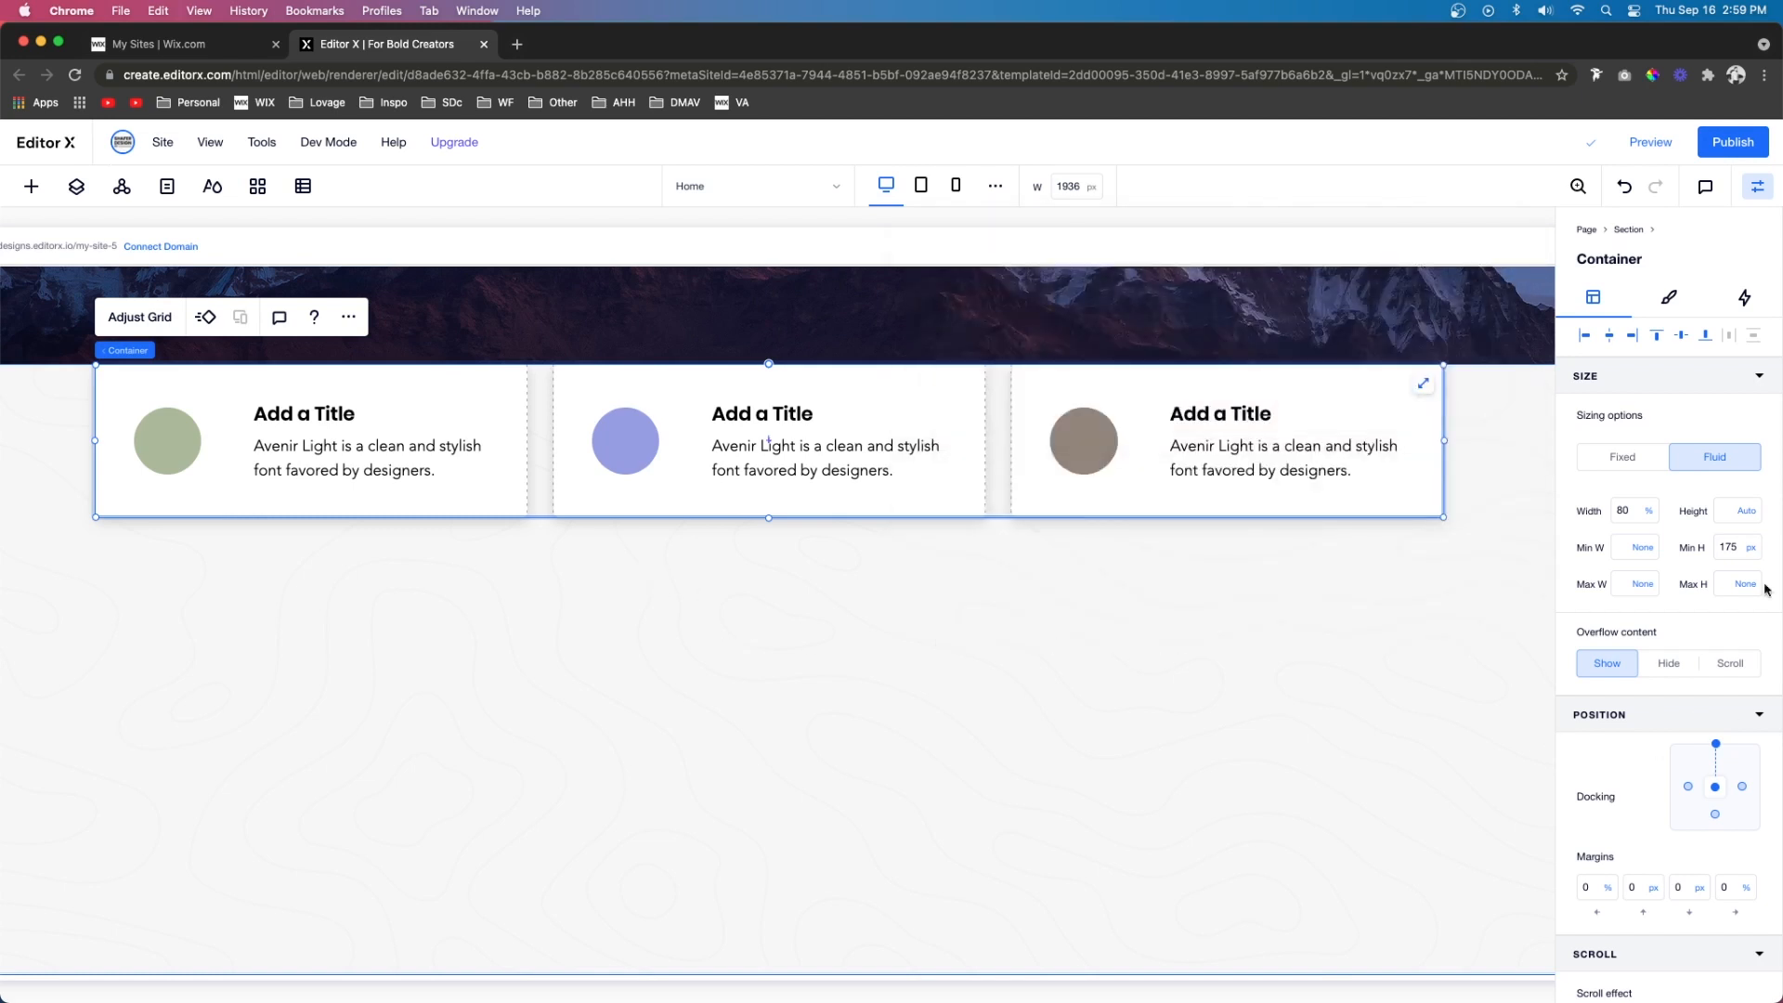
left_click(1641, 889)
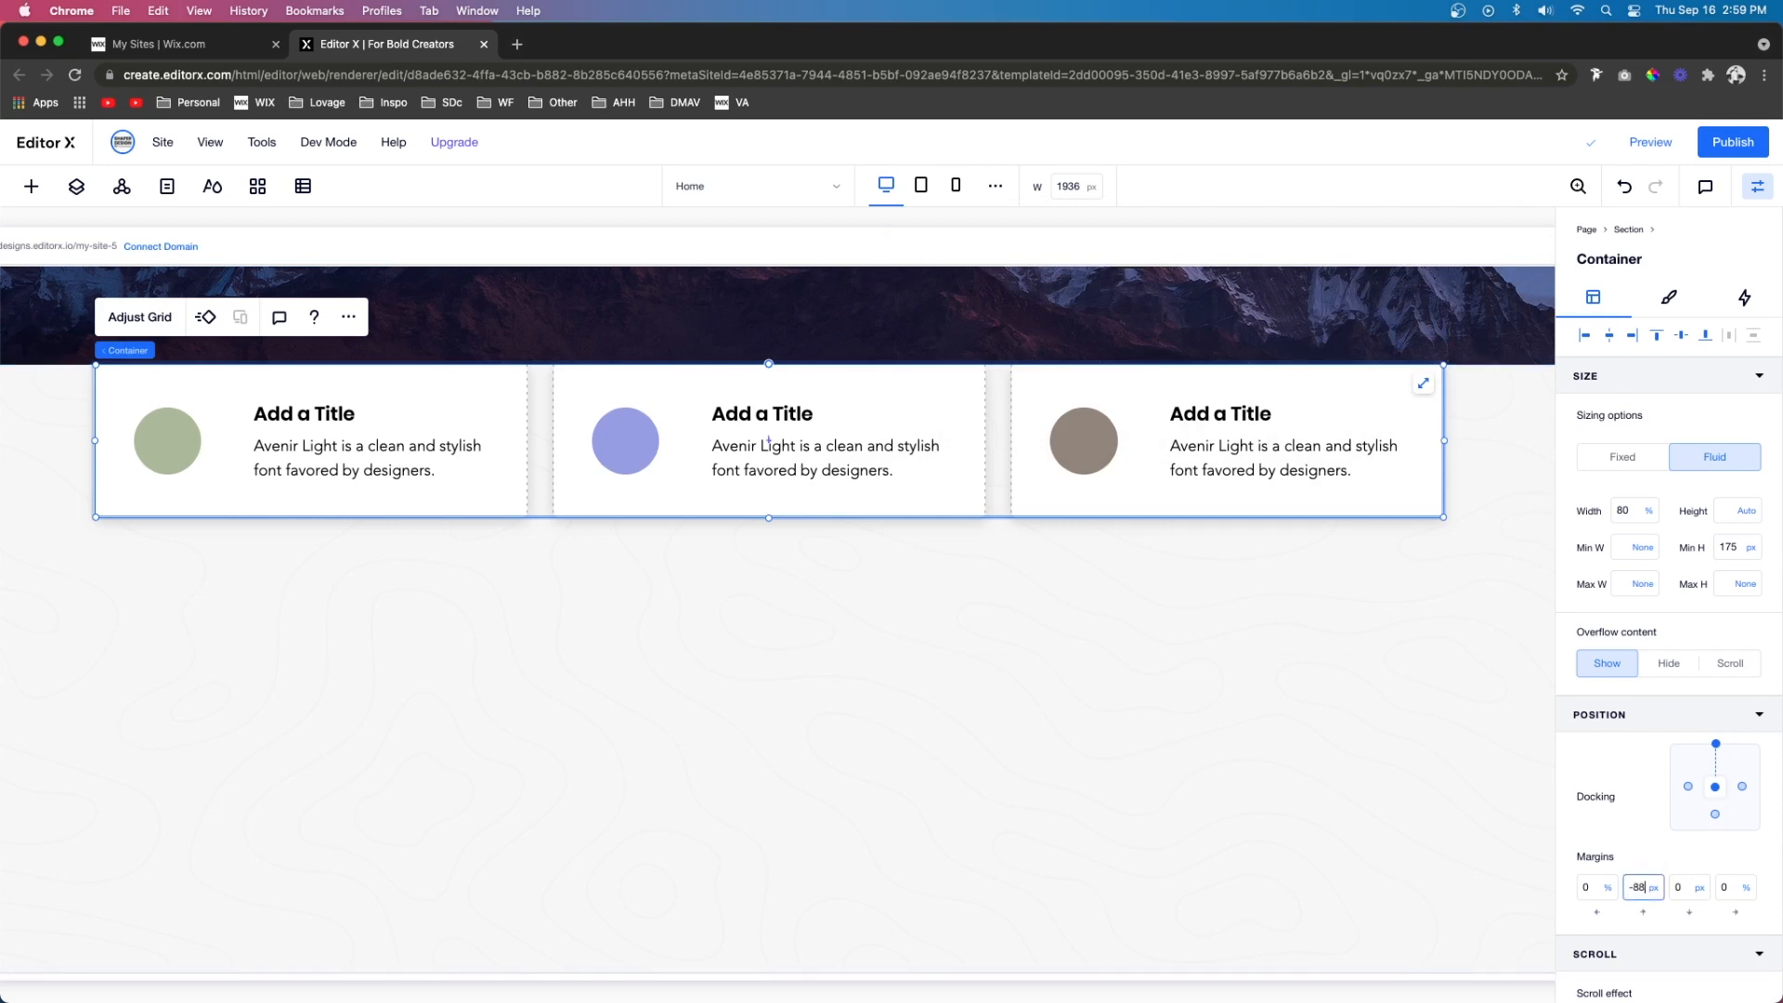
type("-88")
key("Return")
Check how the overlapping card row looks against the hero image and undo the last change
left_click(1099, 787)
scroll(1099, 788, "up", 3)
scroll(1100, 788, "down", 3)
scroll(1100, 788, "up", 2)
scroll(1100, 788, "down", 2)
key("super+z")
left_click(696, 514)
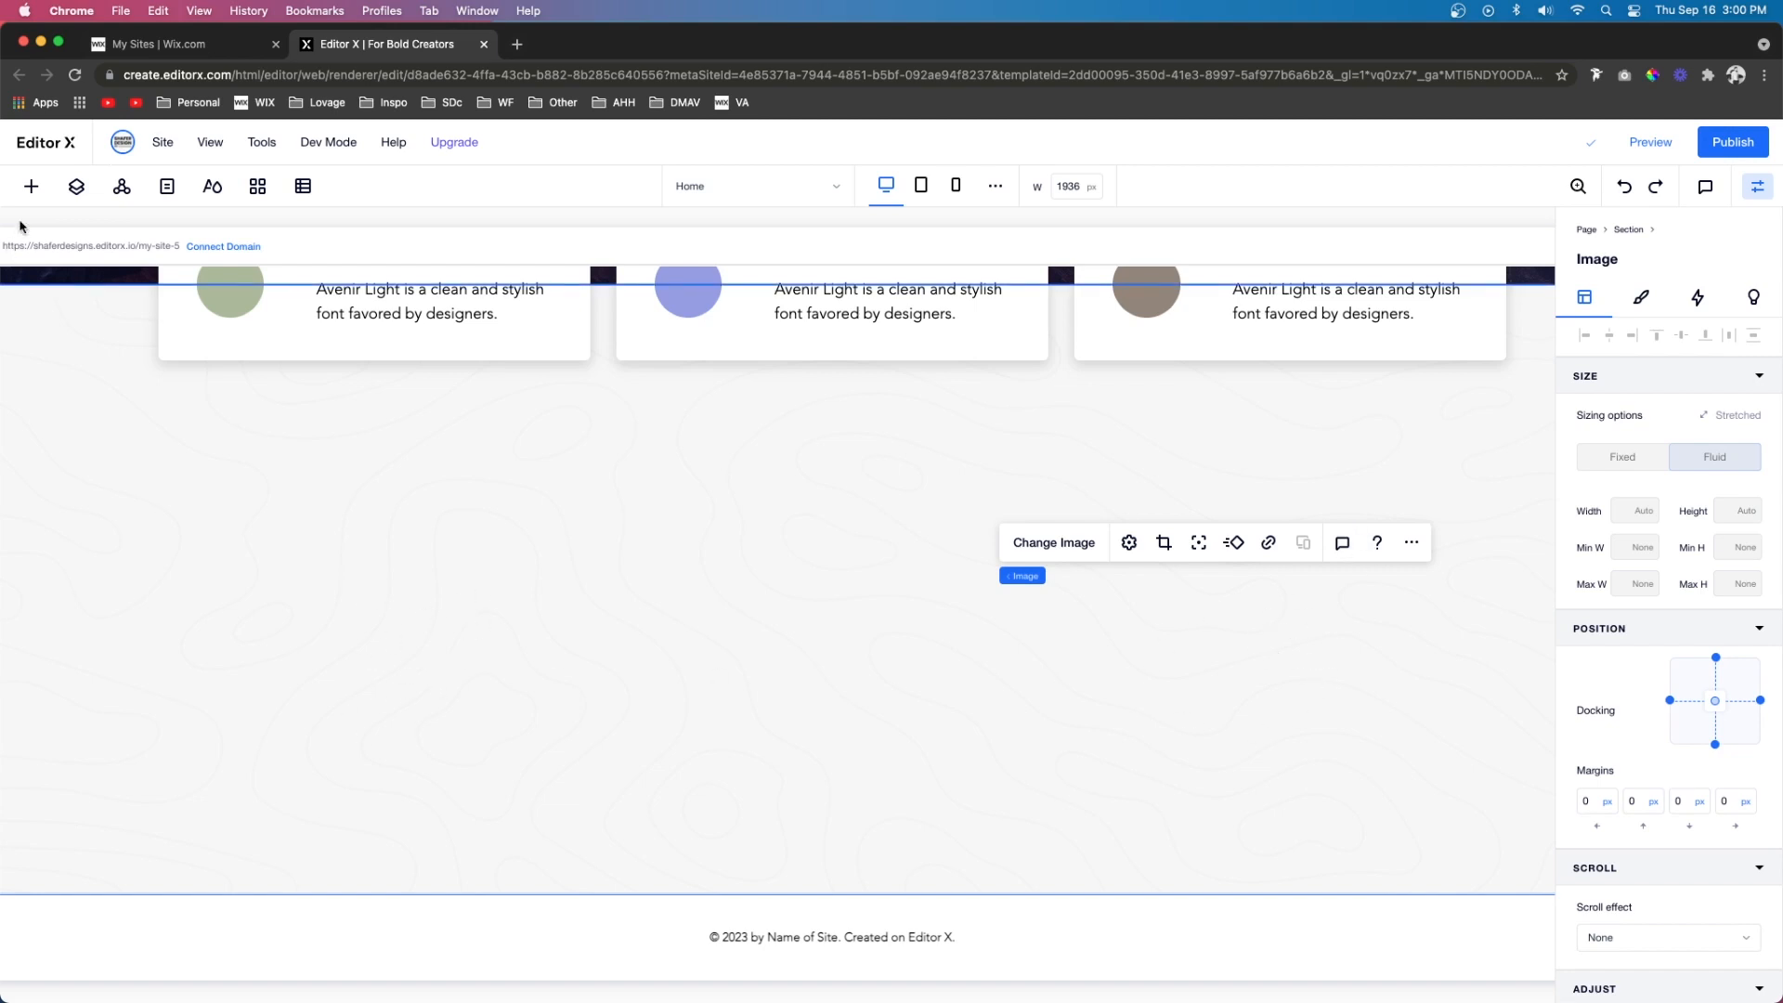
Add a new container to the patterned section below the cards and set its minimum height to 300 px
left_click(31, 185)
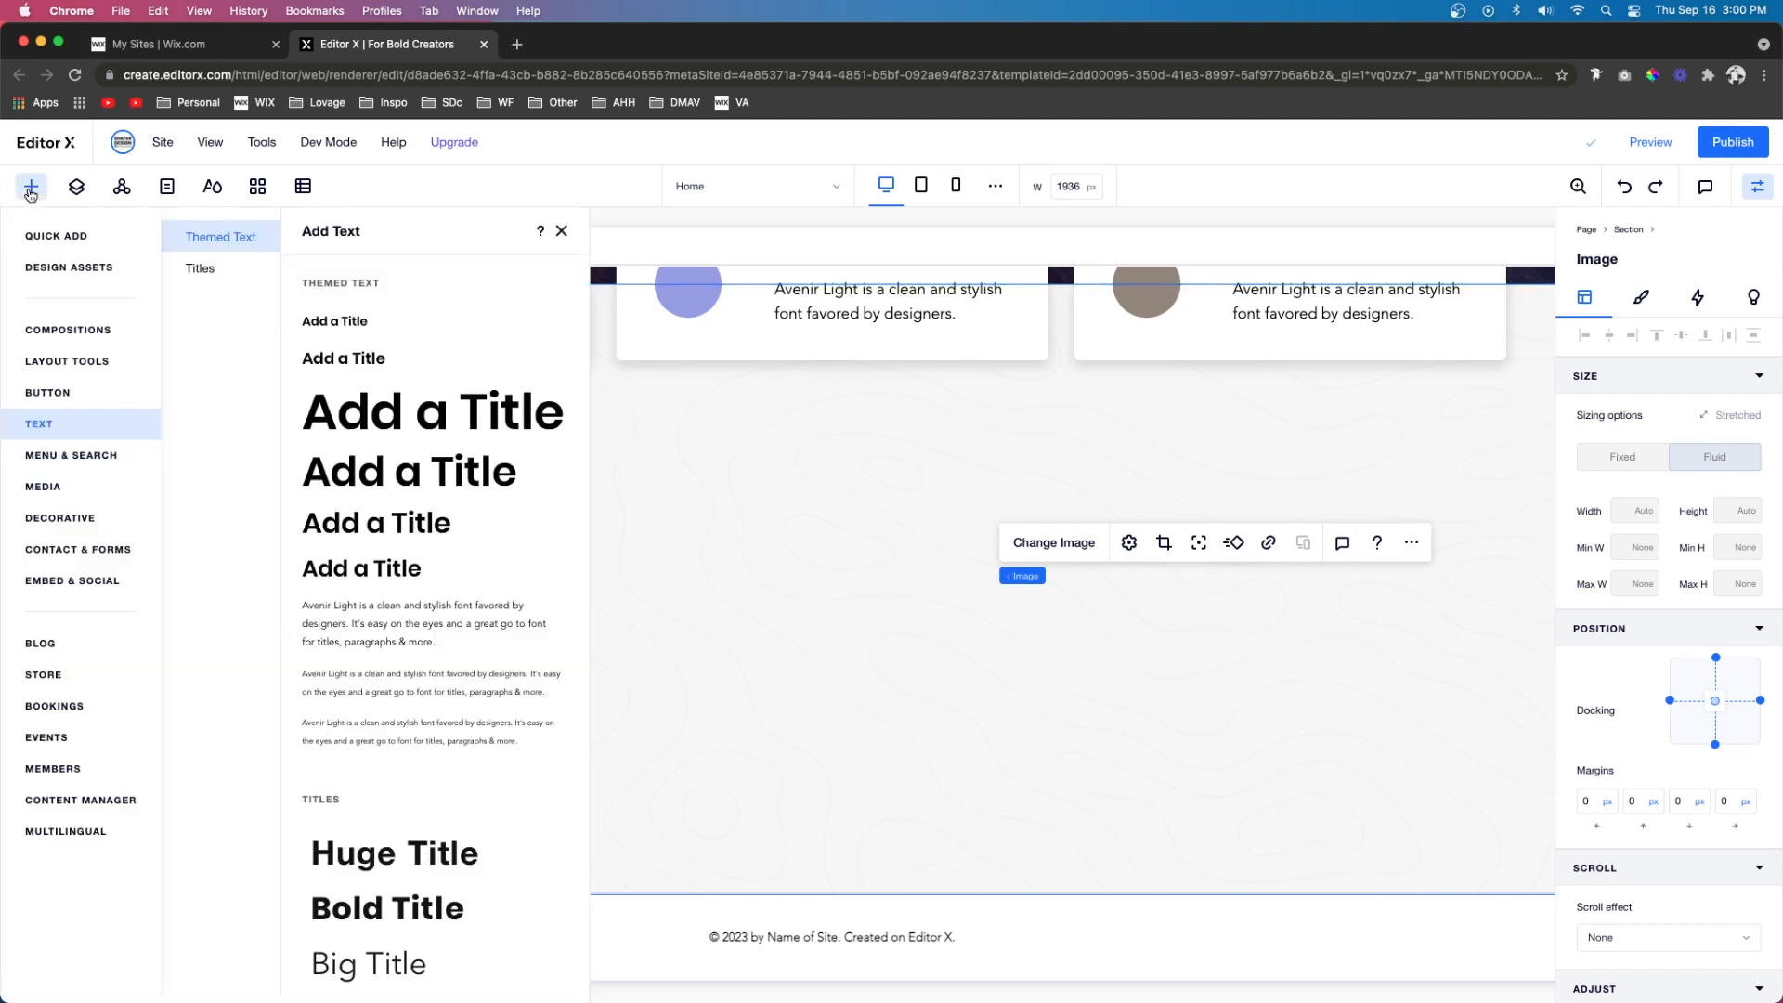
left_click(49, 244)
left_click(315, 513)
left_click(1733, 548)
type("300")
key("Return")
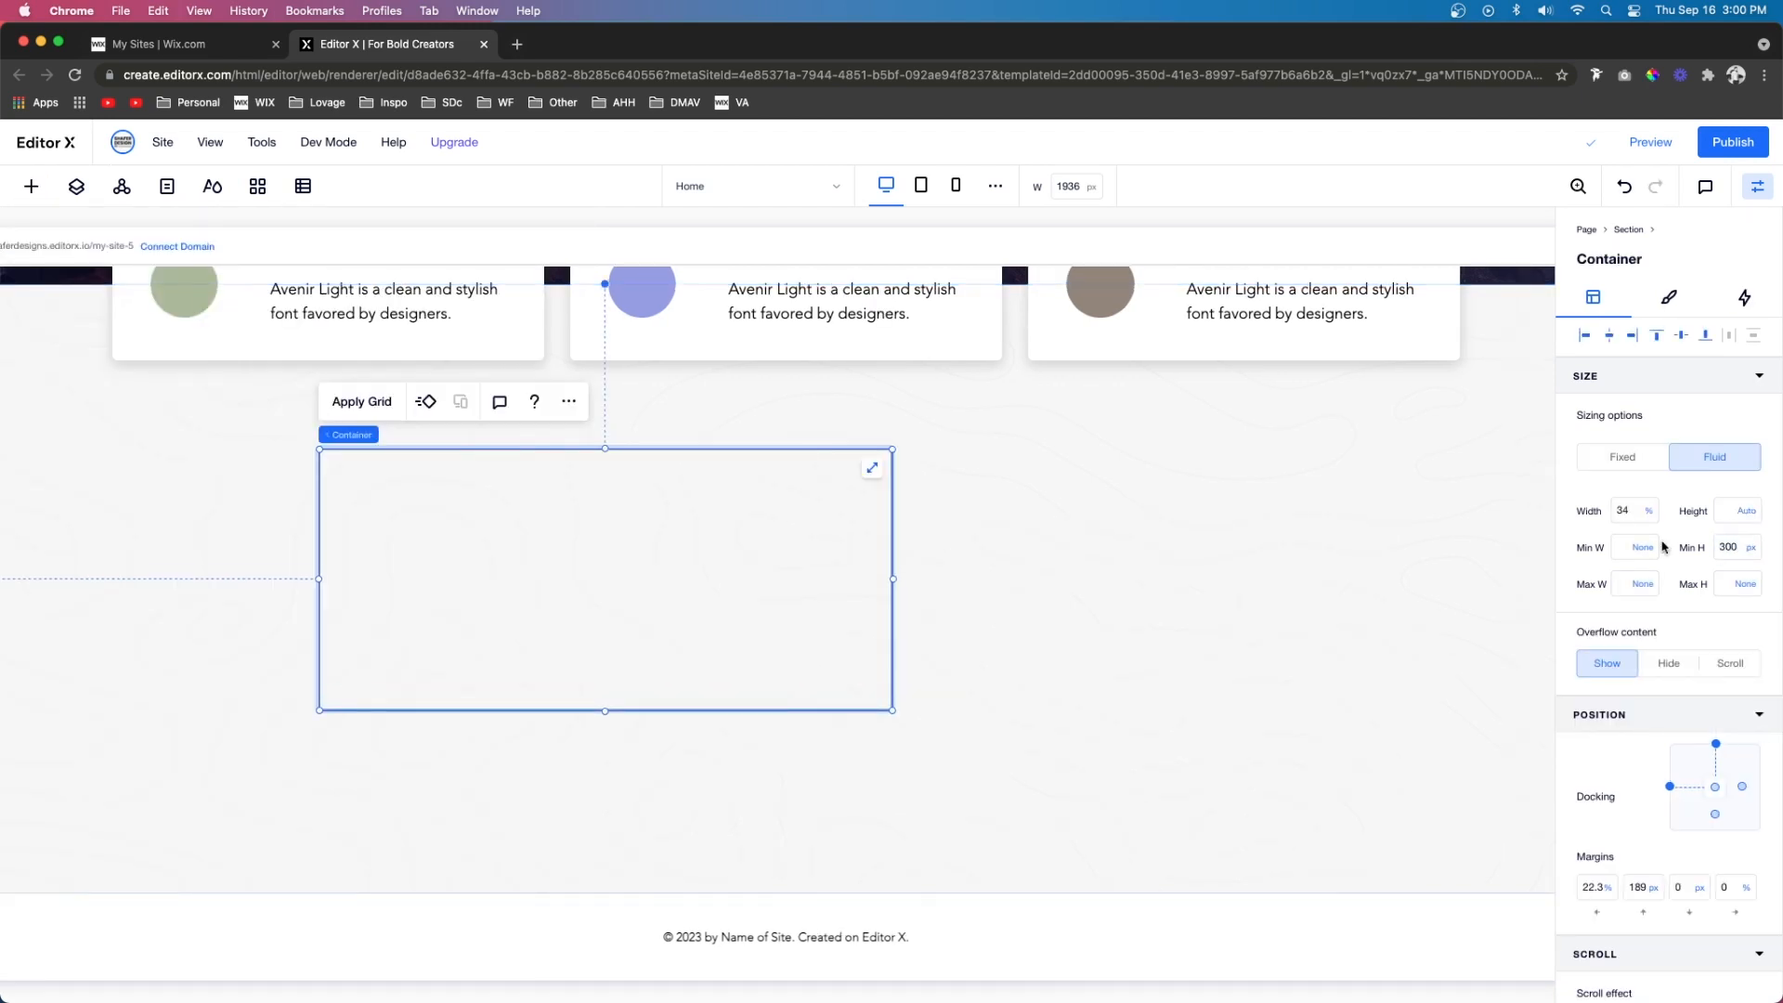
Set the new container's width to 80% and center it horizontally and vertically in the section
left_click(1637, 513)
type("80")
key("Return")
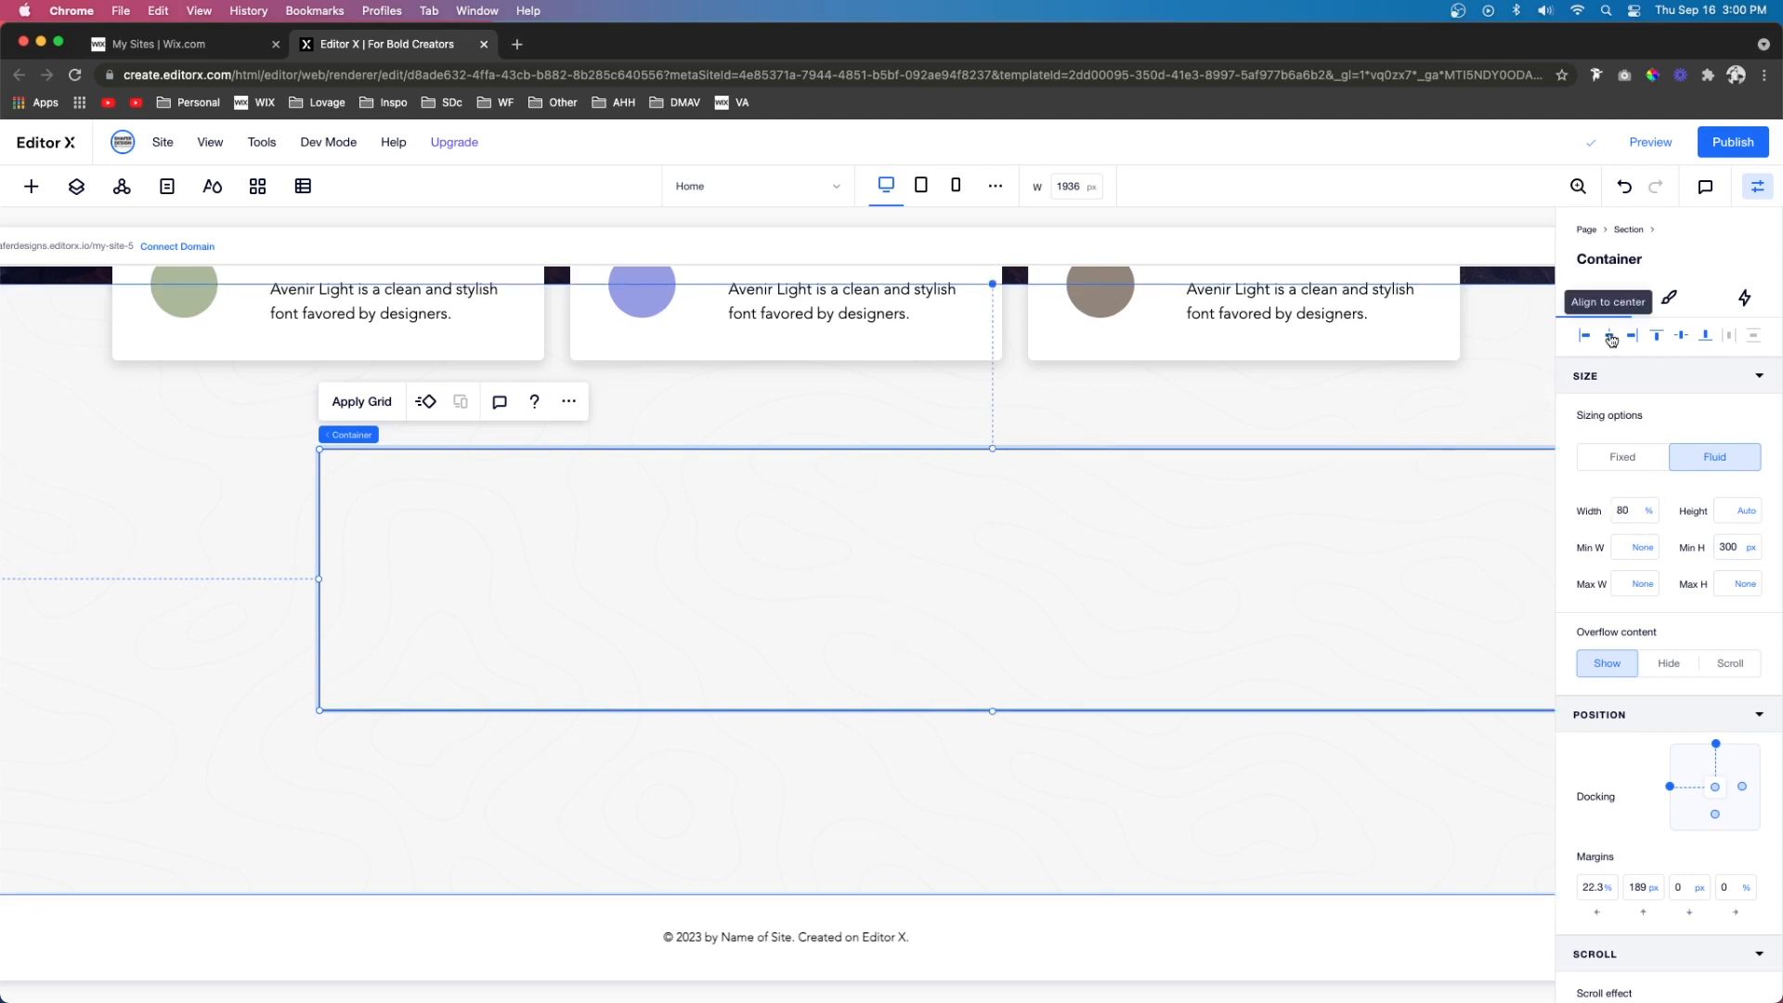
left_click(1611, 338)
left_click(1683, 340)
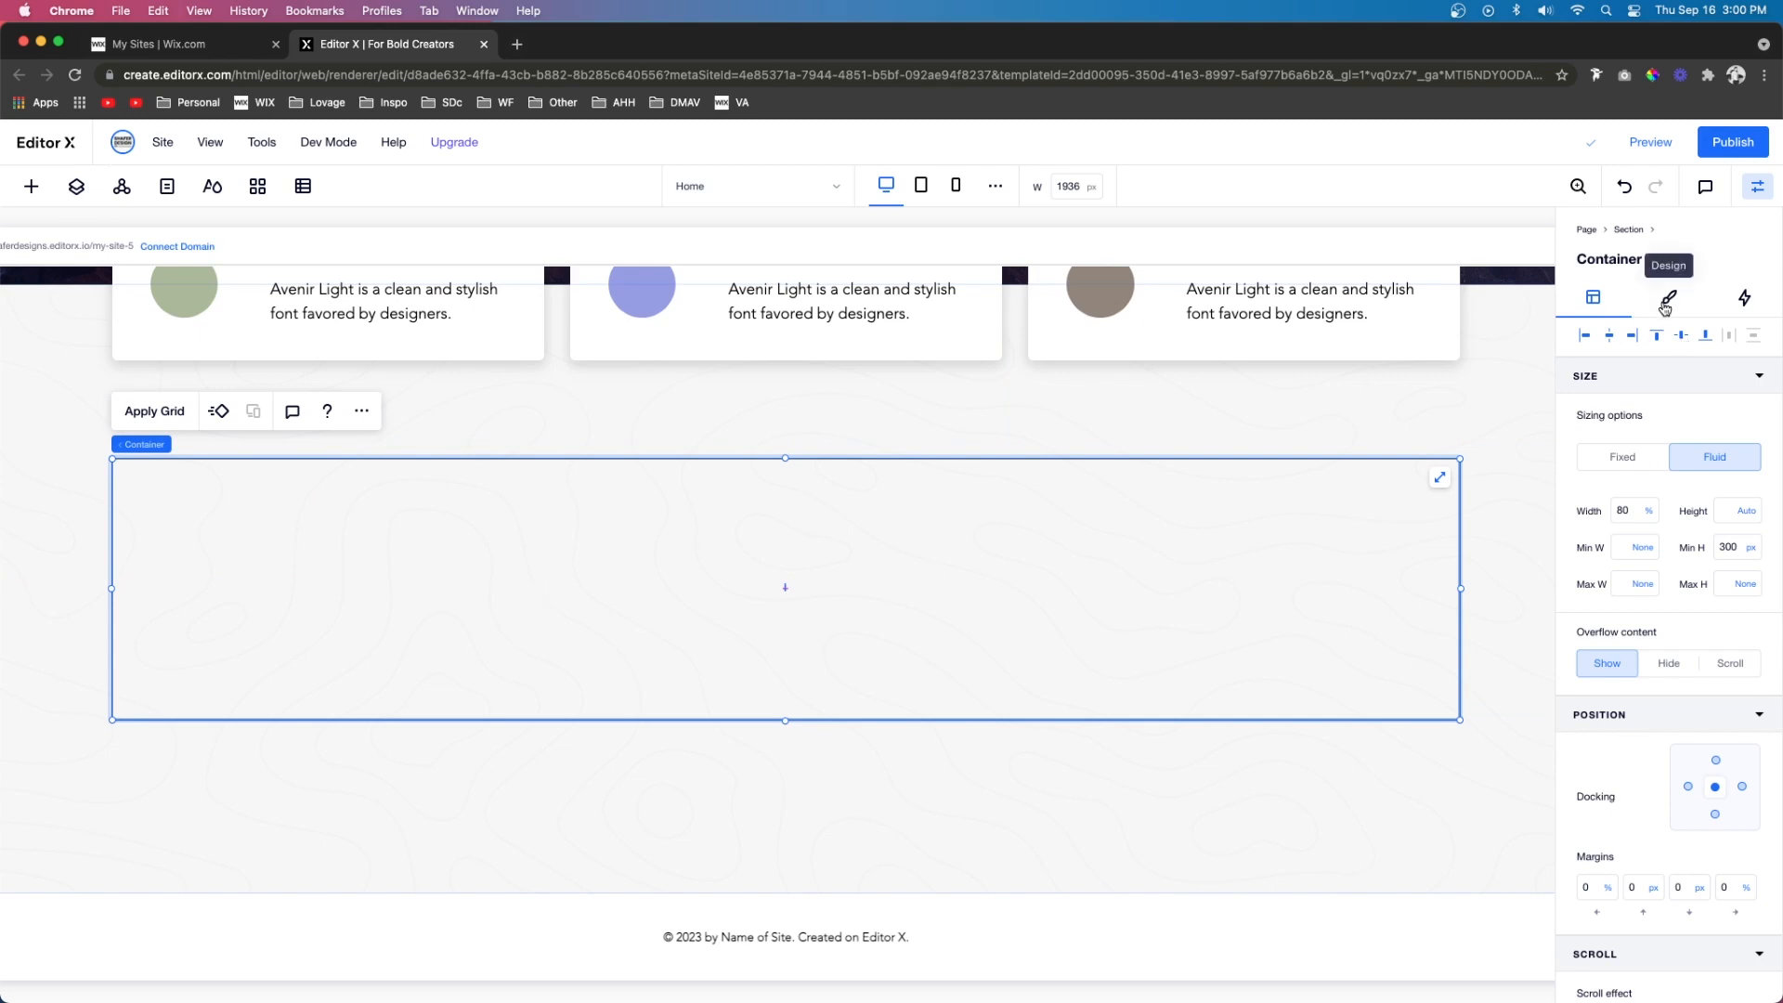
Remove the new container's border by setting its width to 0 px
left_click(1667, 304)
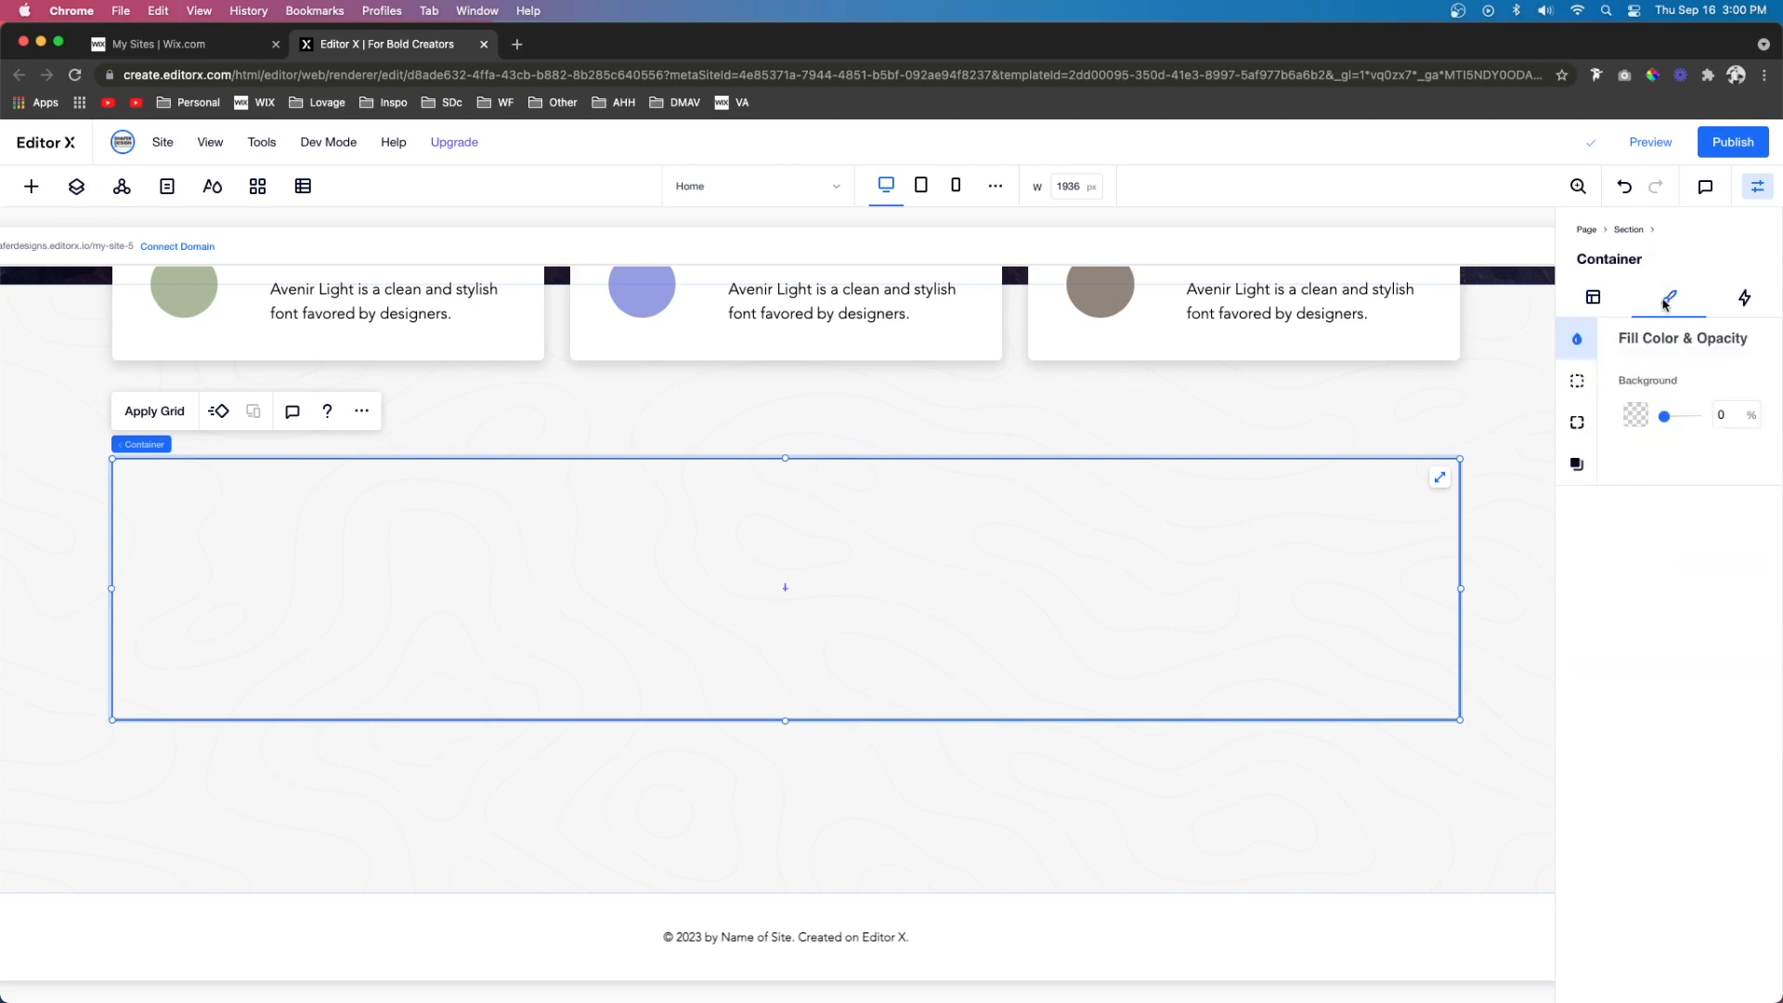
left_click(1577, 384)
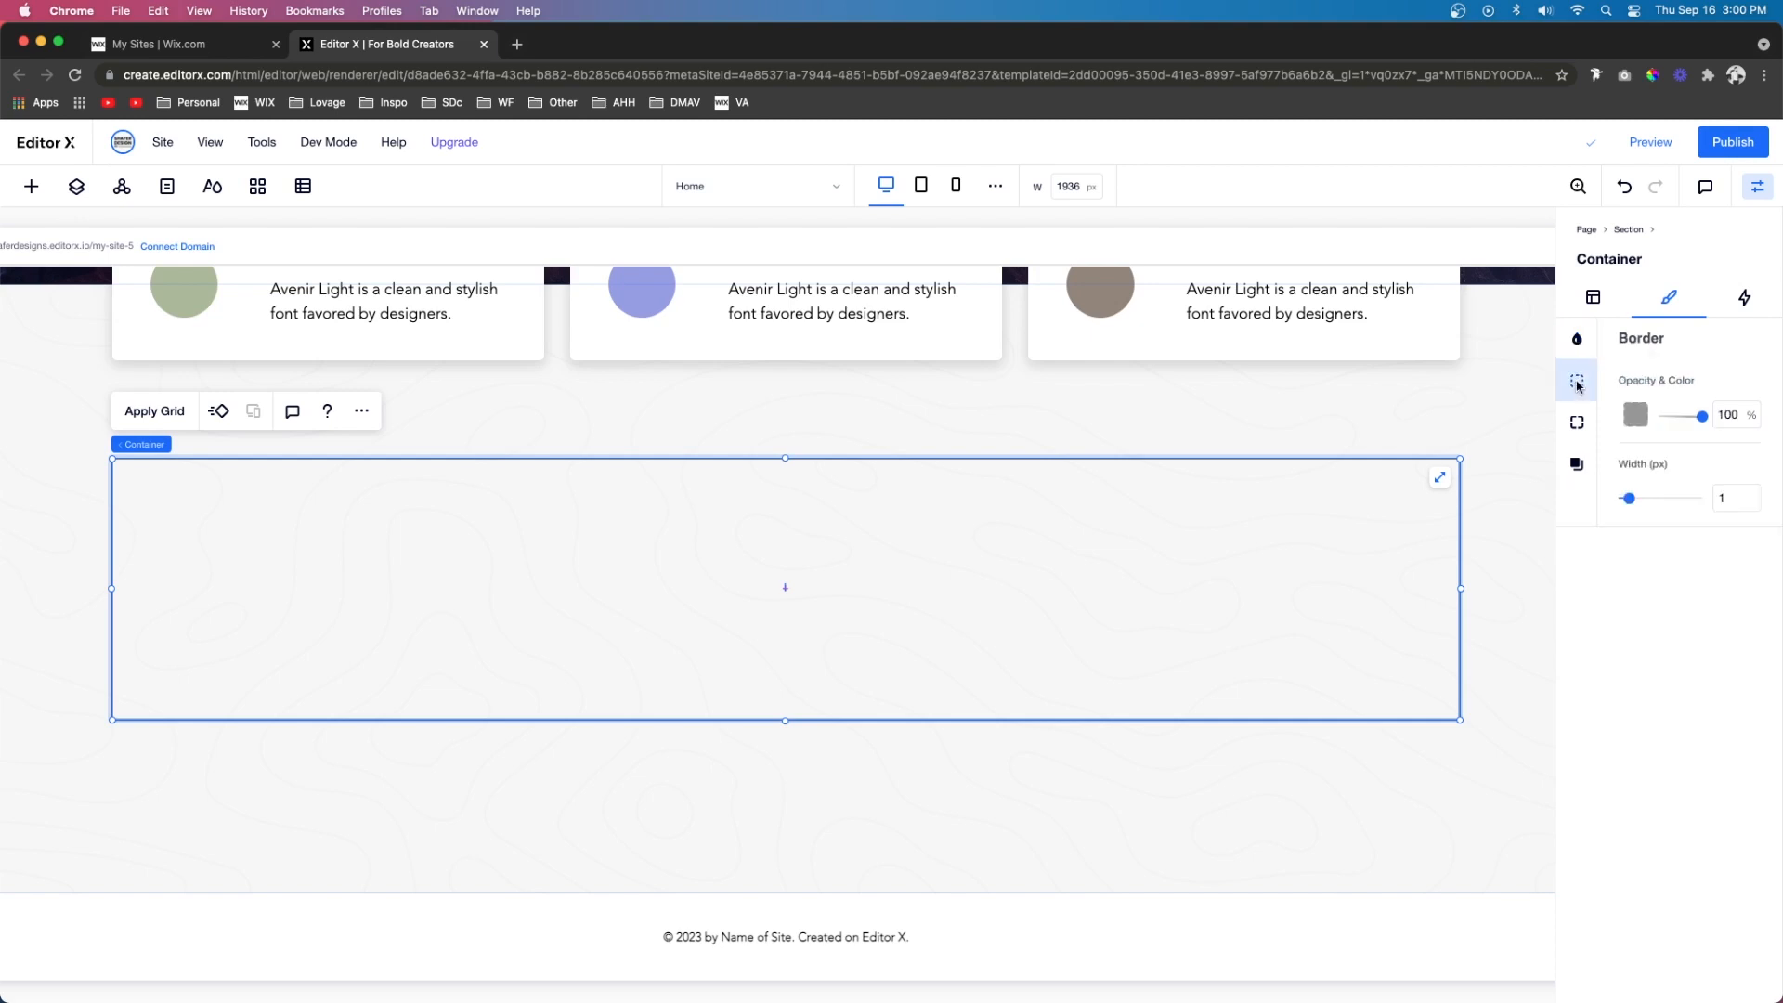
left_click_drag(1632, 500, 1594, 502)
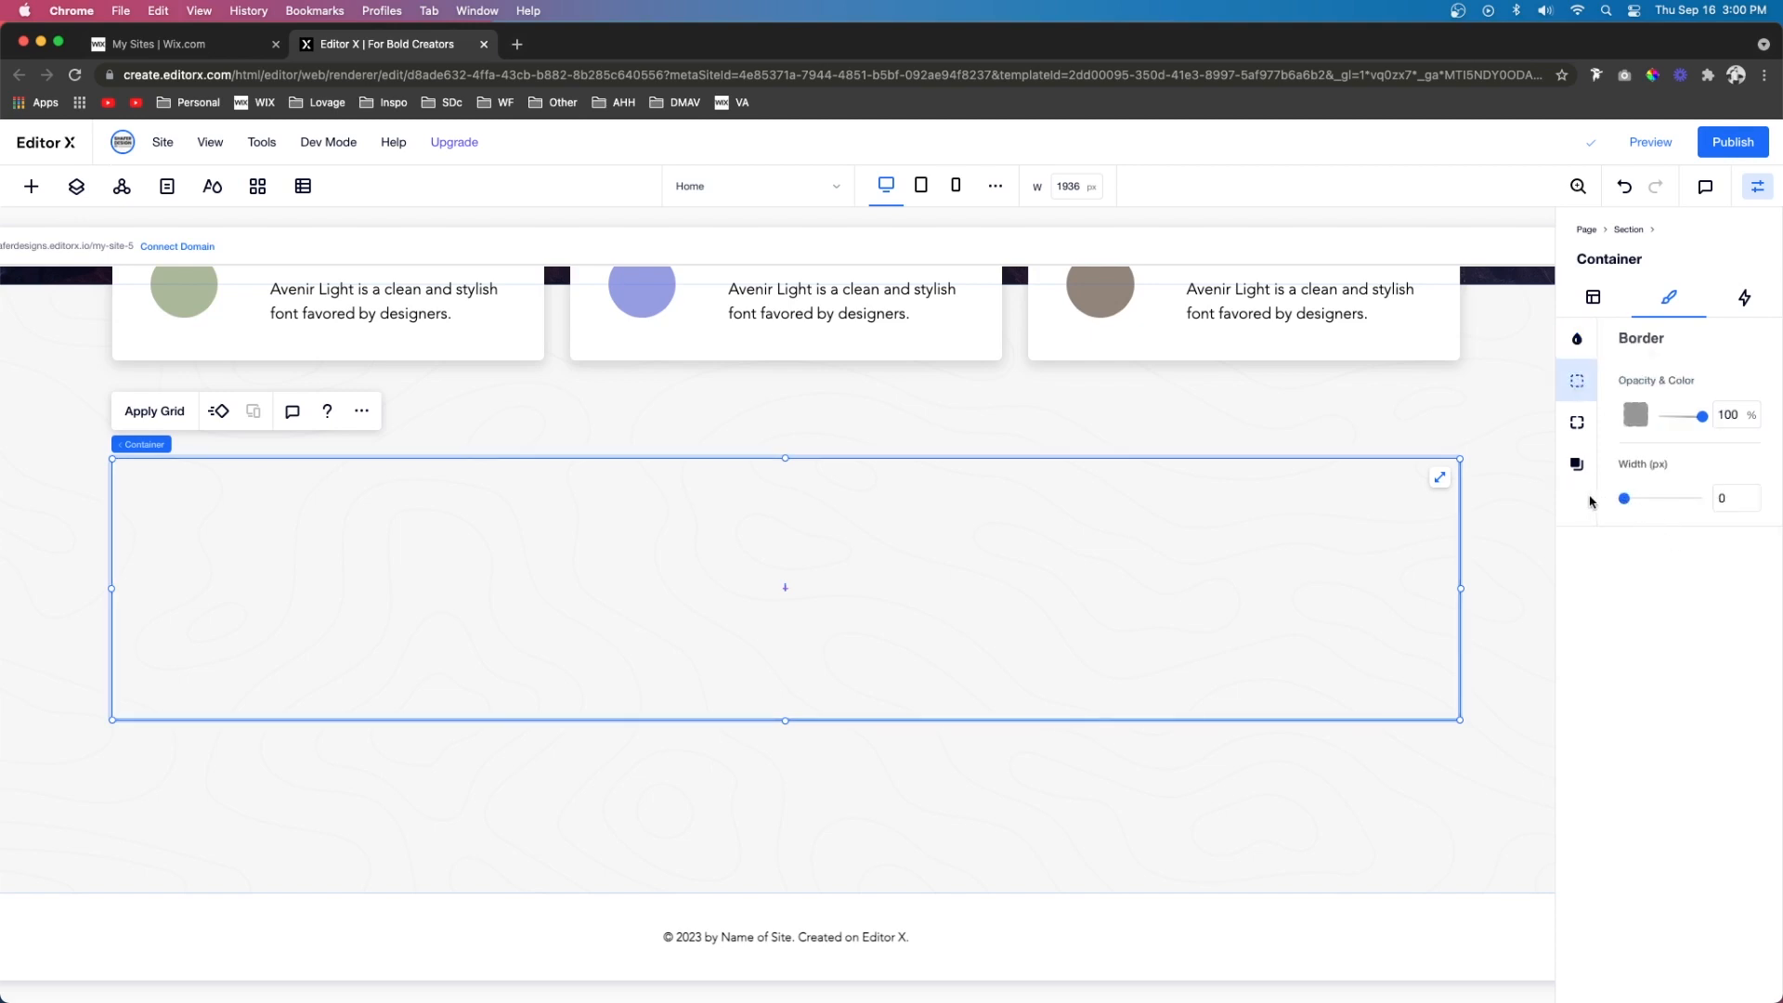
Apply a 3x1 grid layout to the new container
left_click(167, 420)
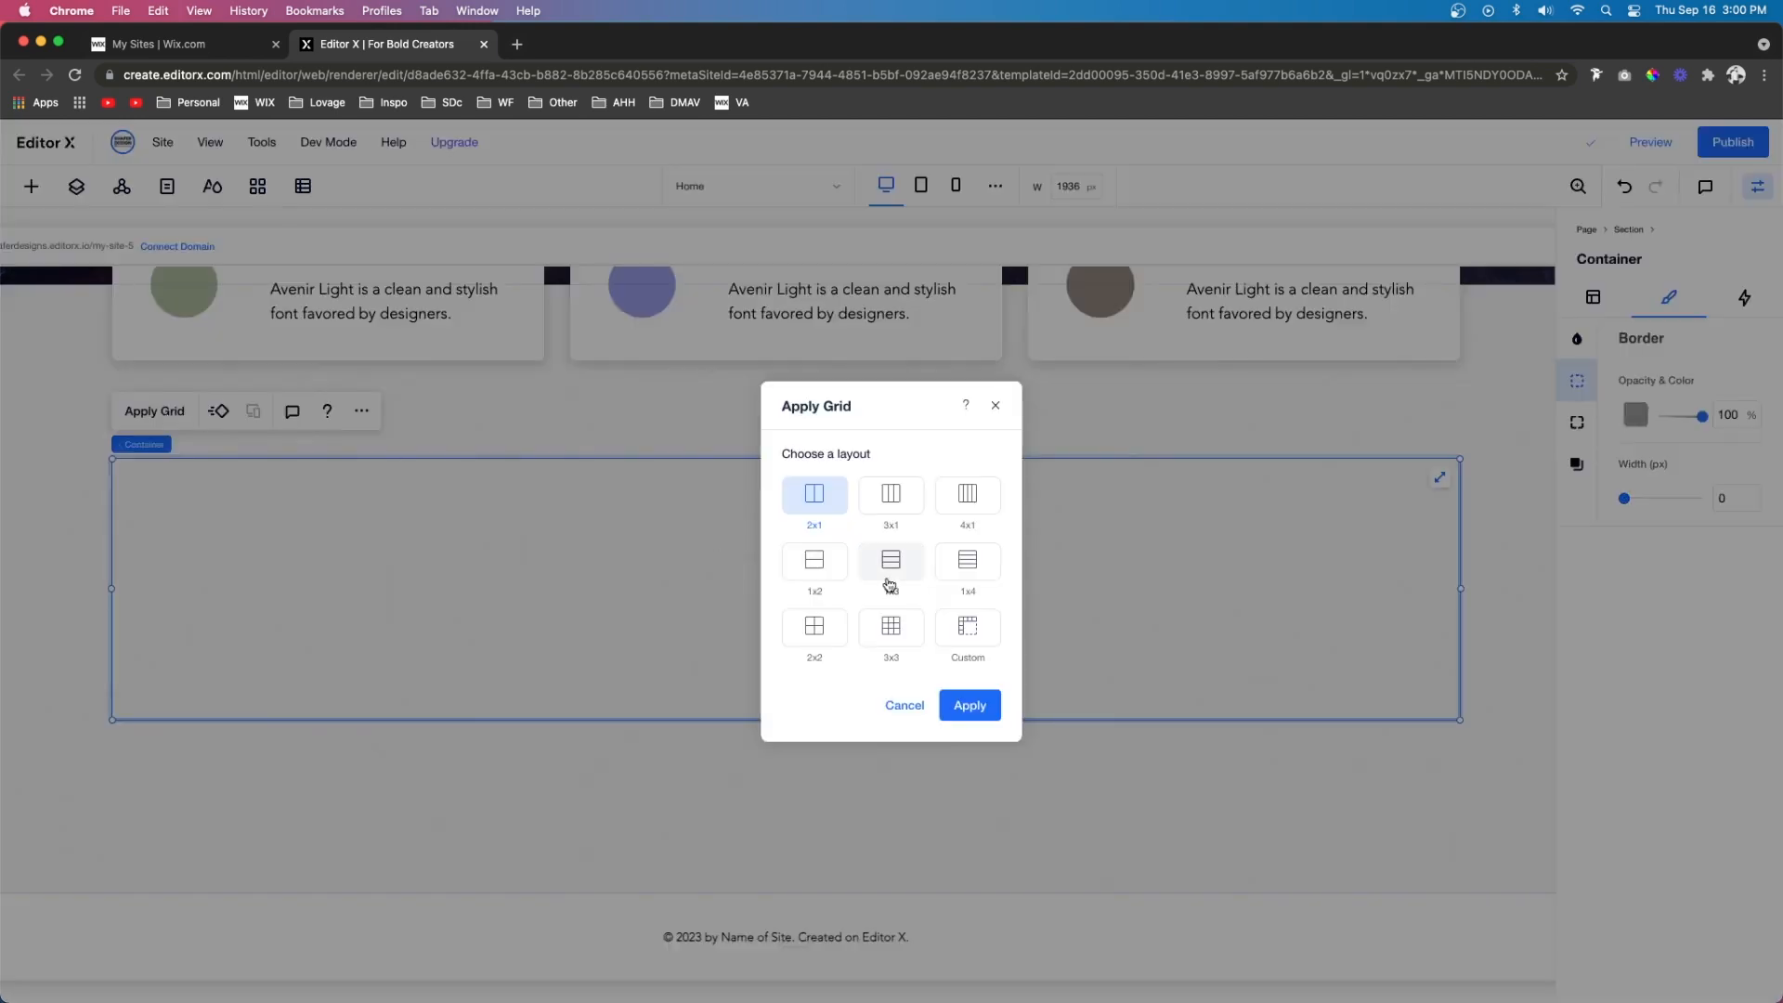
left_click(899, 507)
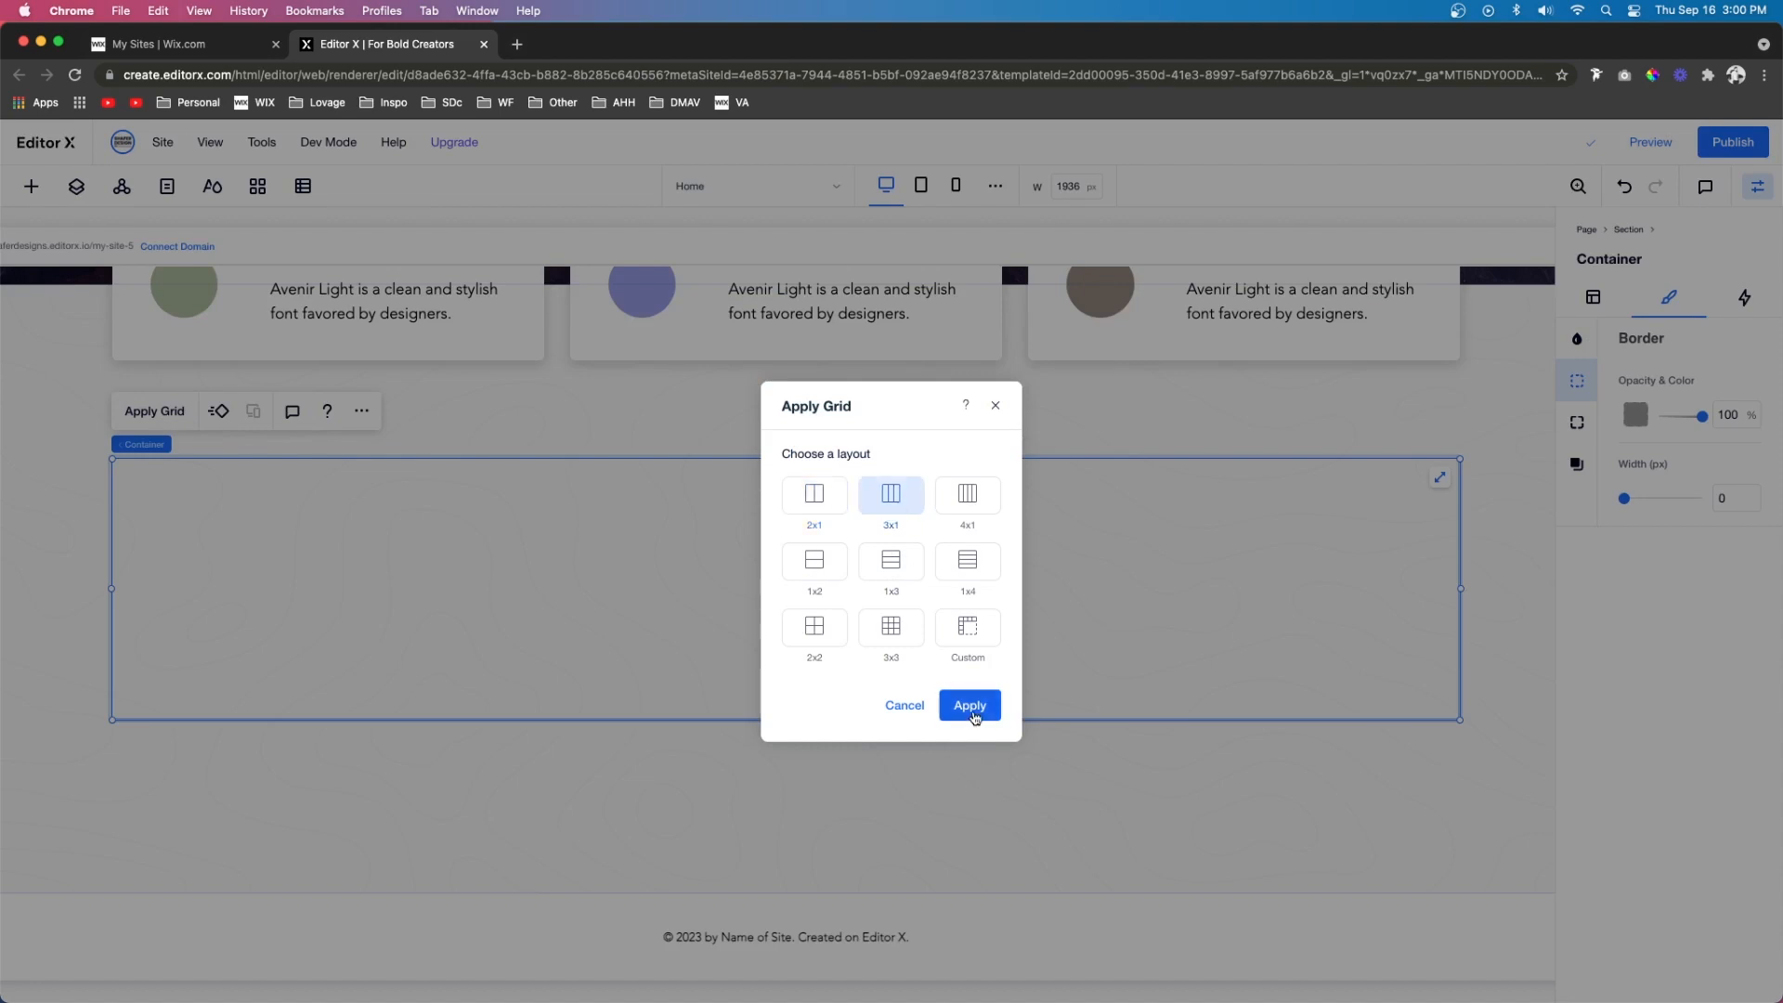
left_click(972, 709)
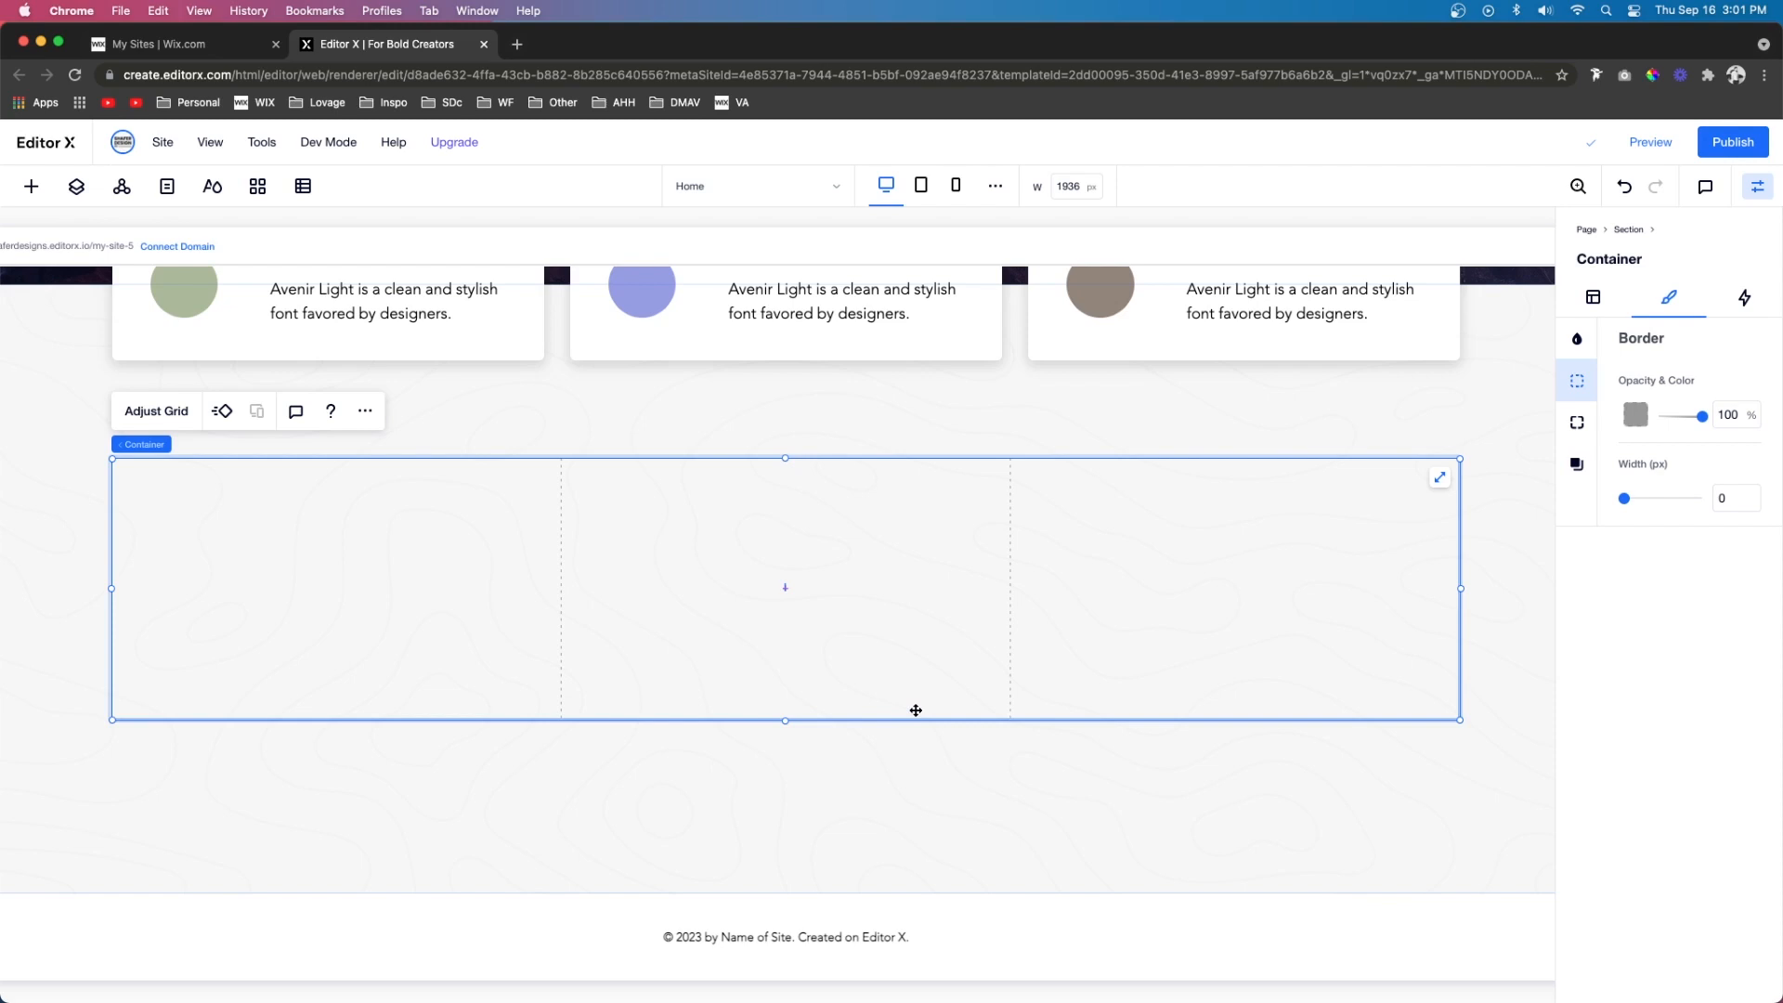
Add a title in the new container's middle column and place a duplicate of it below
left_click(30, 186)
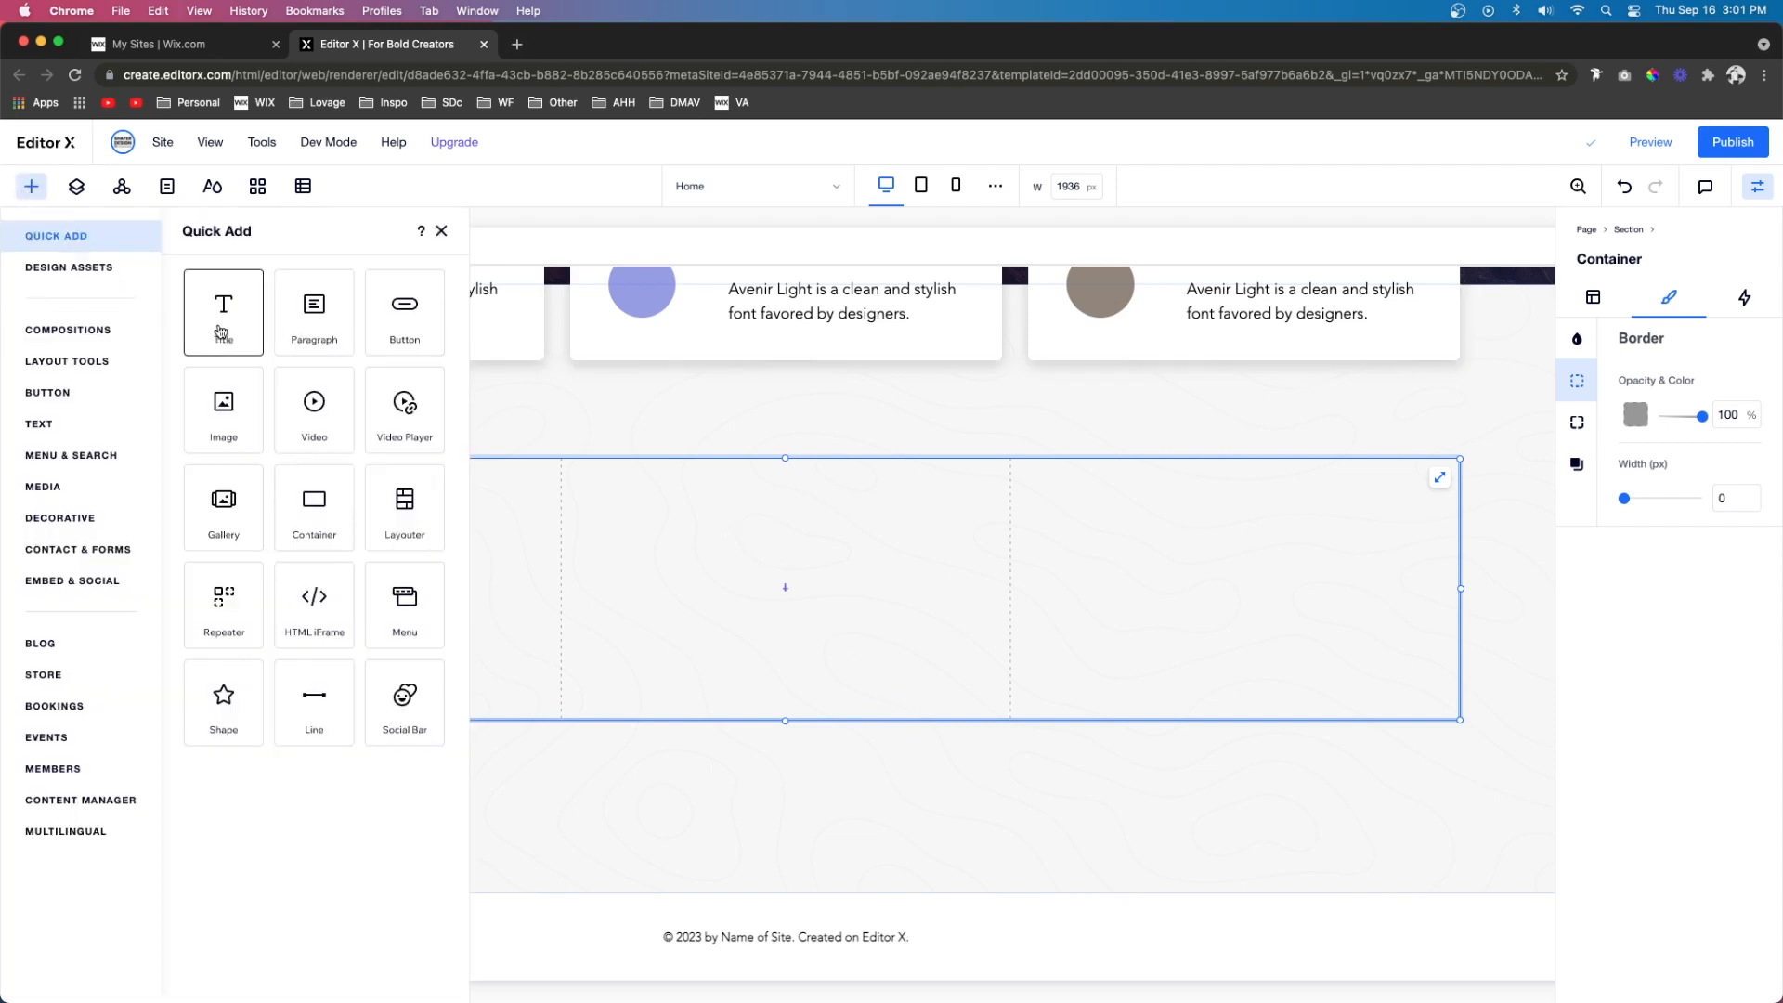
left_click_drag(221, 332, 729, 661)
key("super+d")
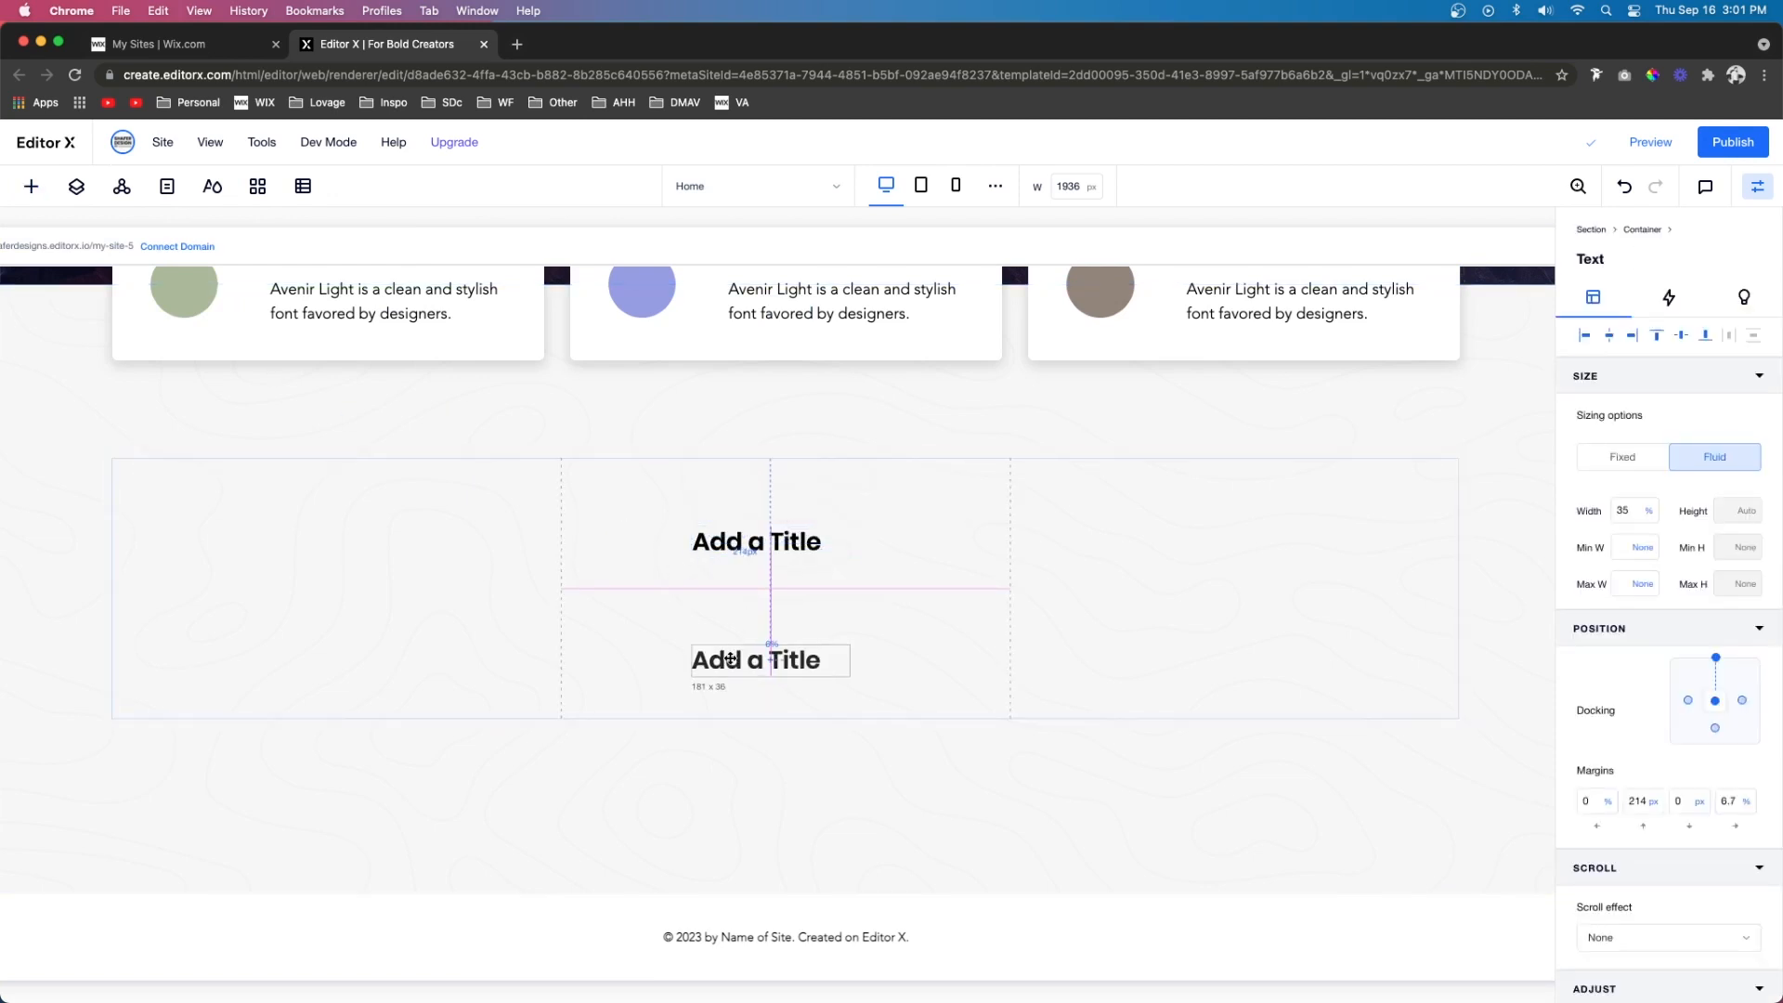
Center-align the text of both titles in the middle column
double_click(746, 544)
left_click(775, 480)
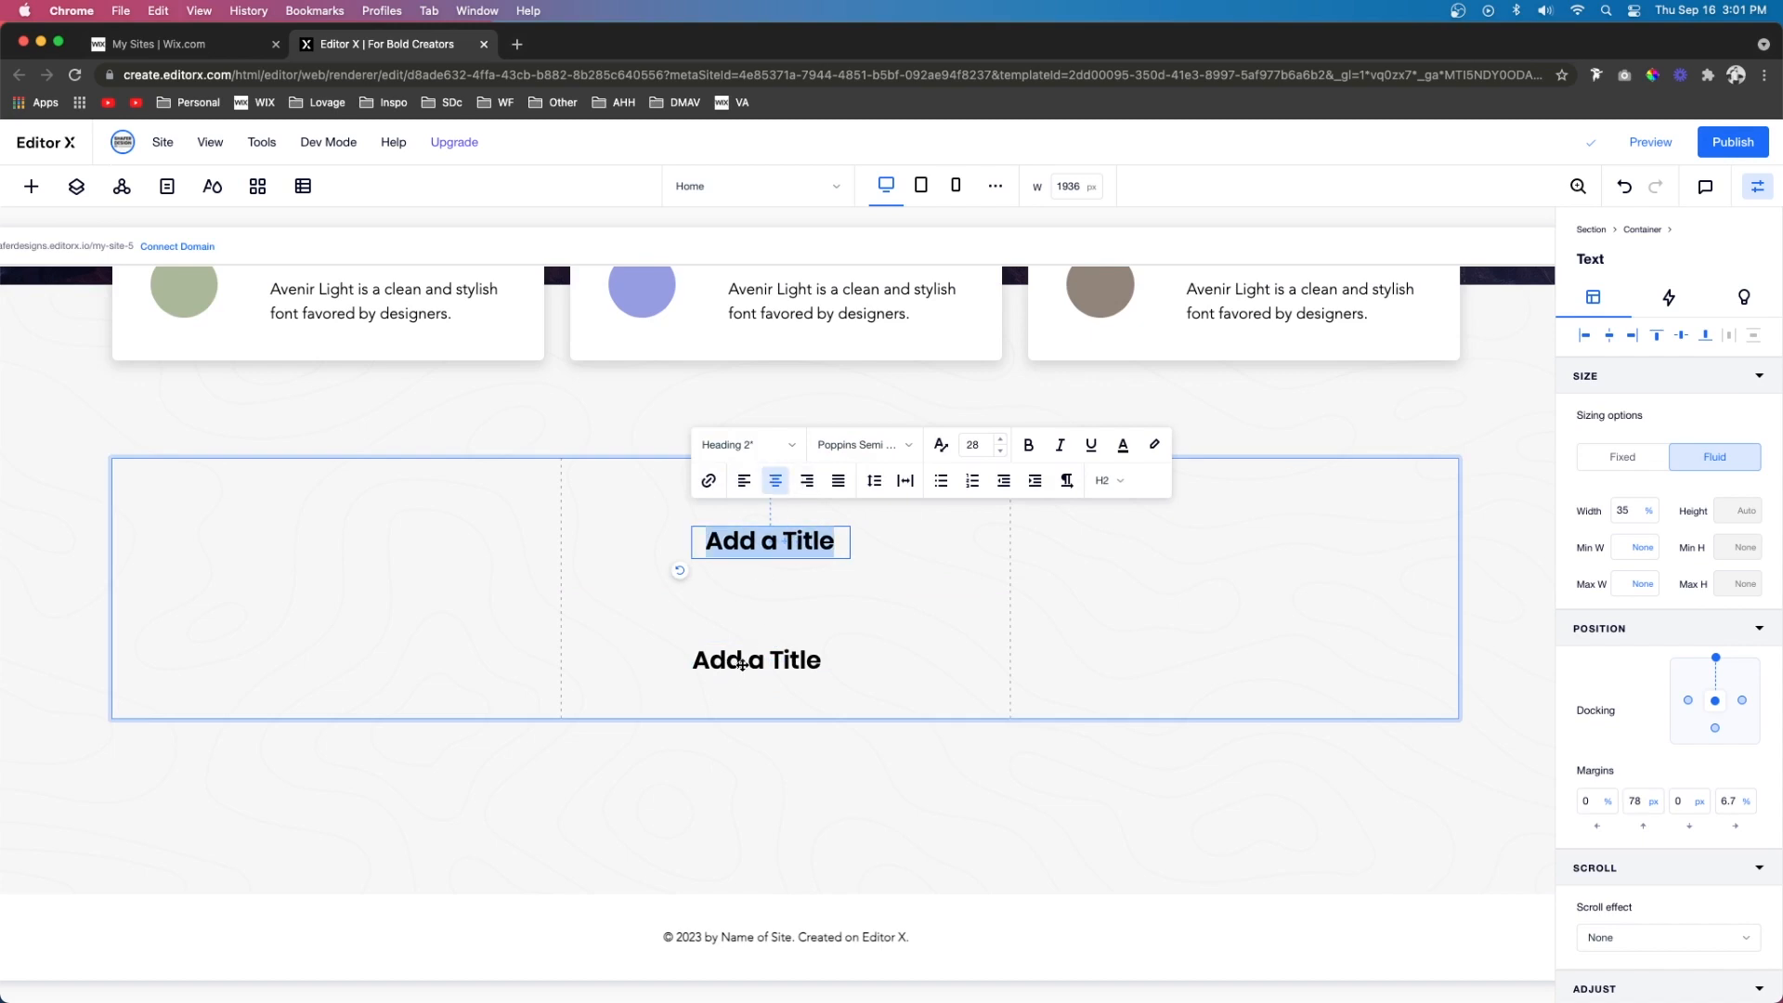
left_click(741, 660)
left_click(730, 597)
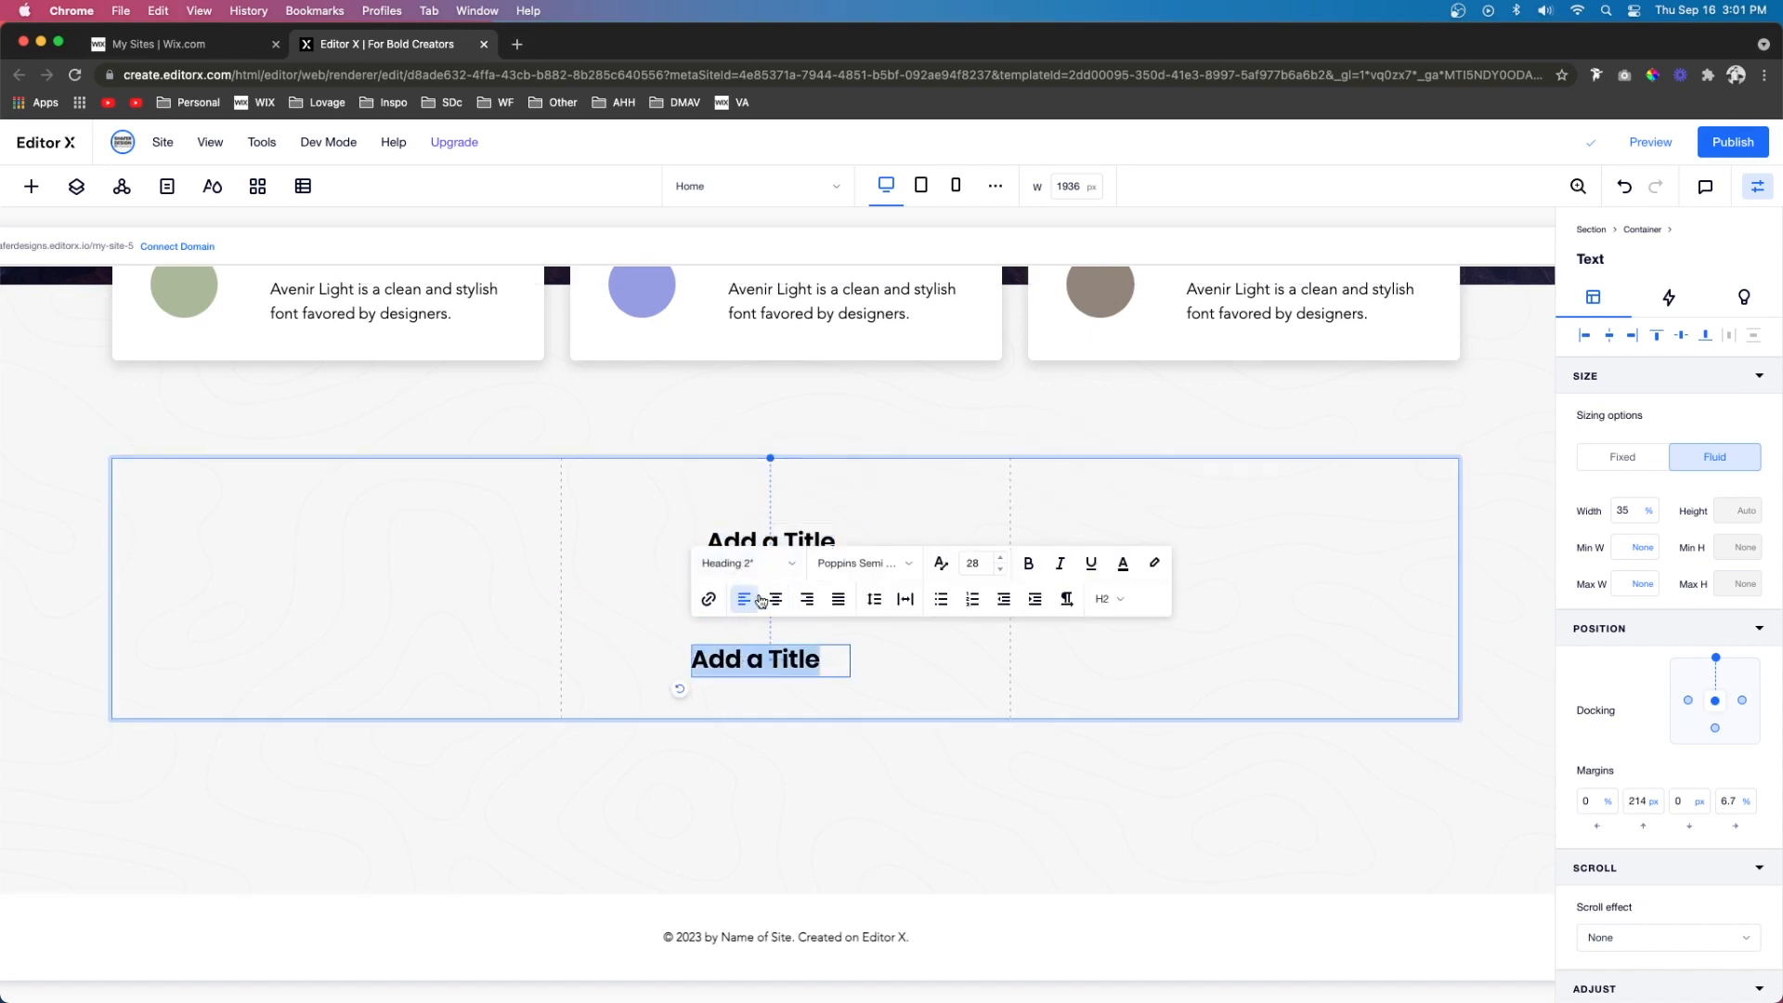
left_click(774, 600)
Replace the upper title in the middle column with "20" and widen its text box to 90%
double_click(771, 537)
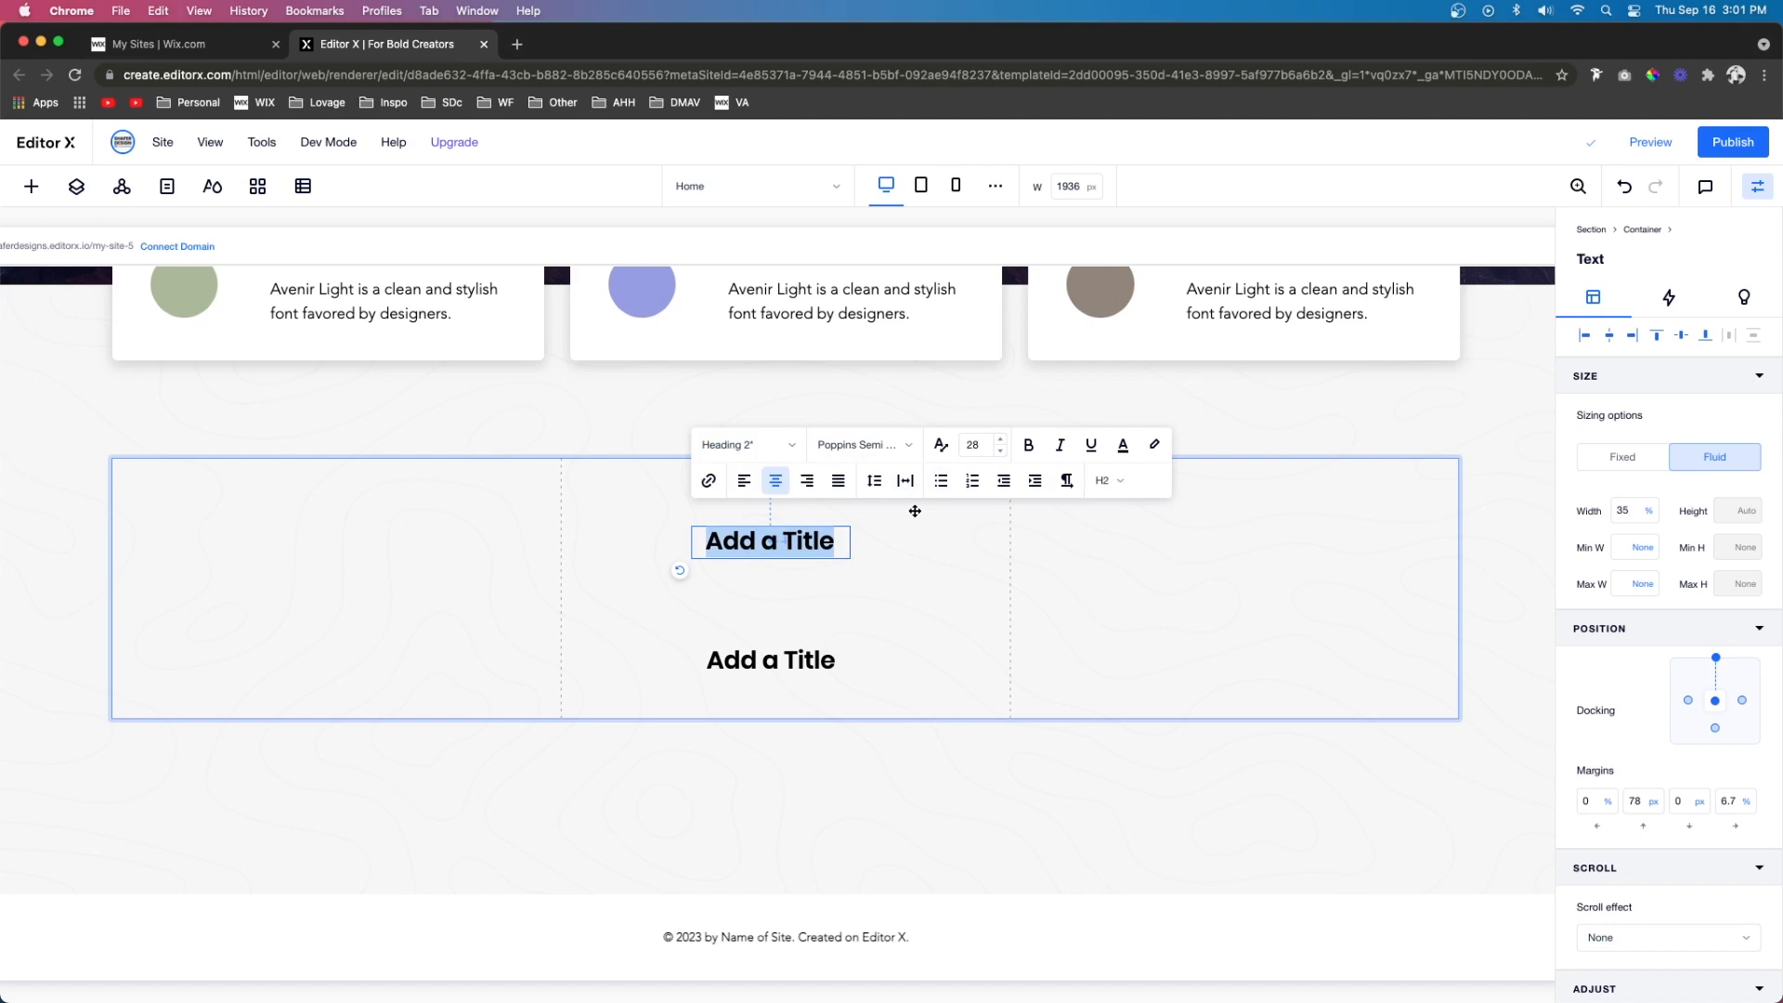
type("20")
left_click(856, 537)
left_click(848, 542)
left_click_drag(848, 543, 980, 541)
left_click_drag(691, 546, 584, 546)
Set the "20" text's font size to 250 and tighten its line spacing slightly
left_click(655, 479)
left_click(871, 446)
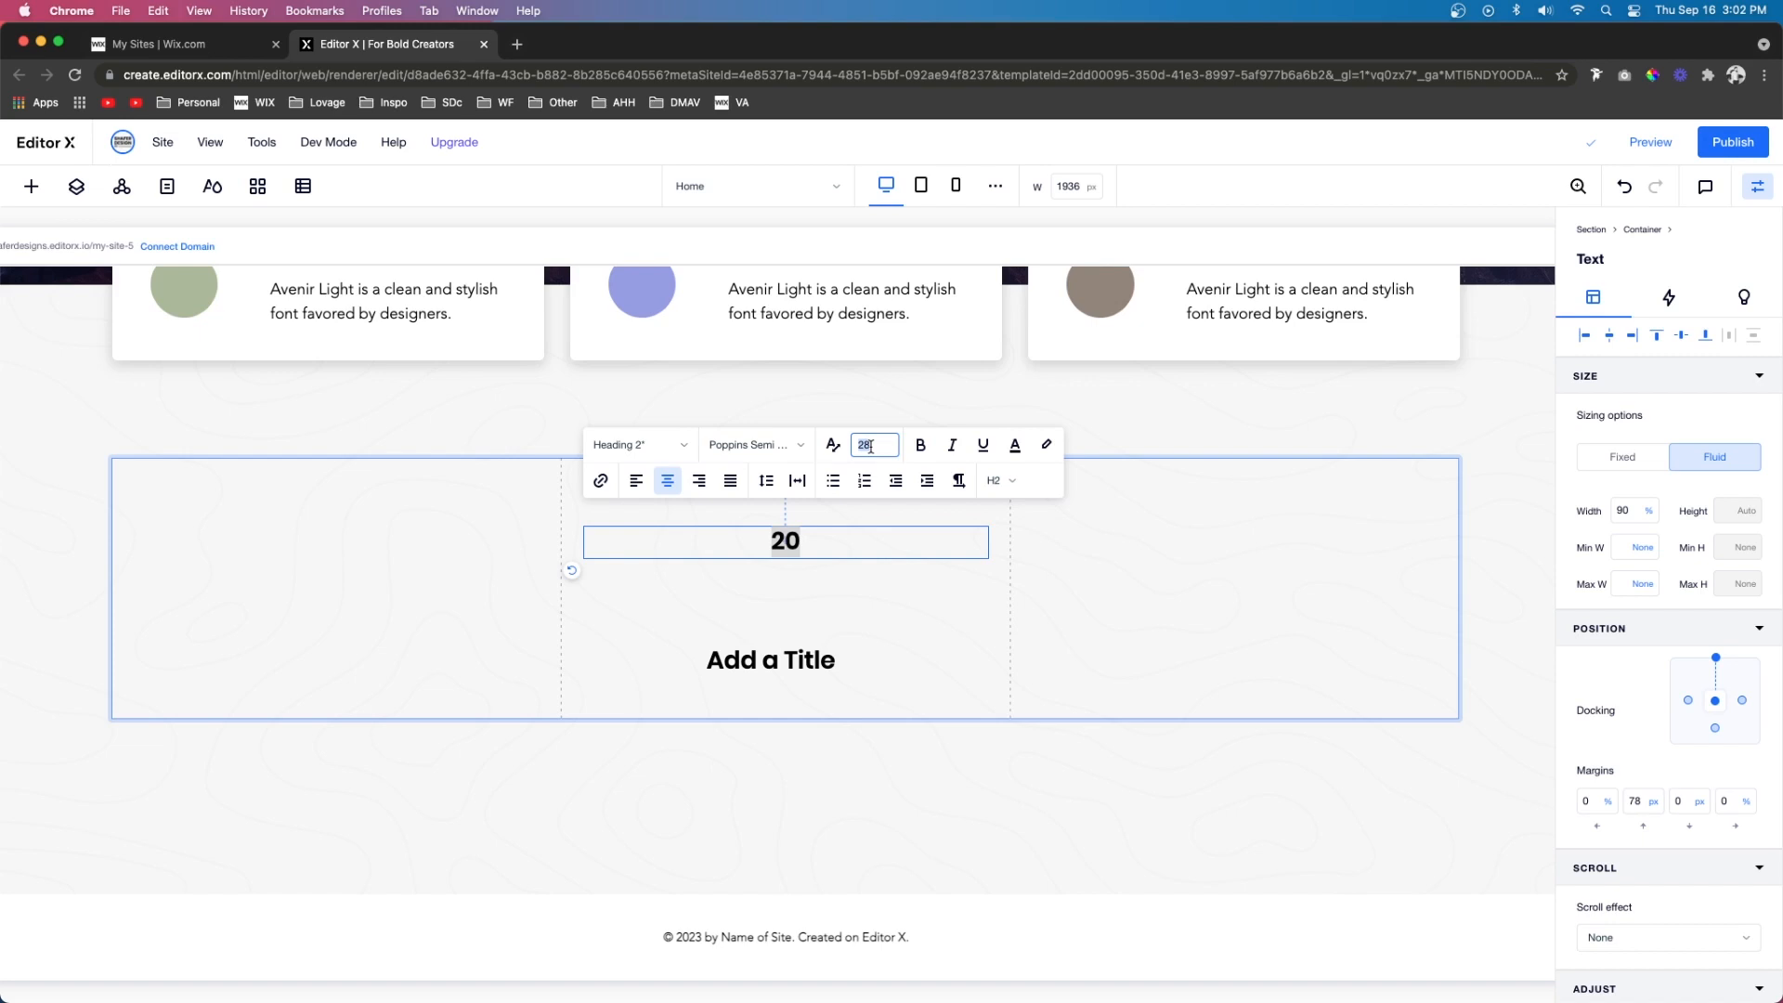
type("350")
key("Return")
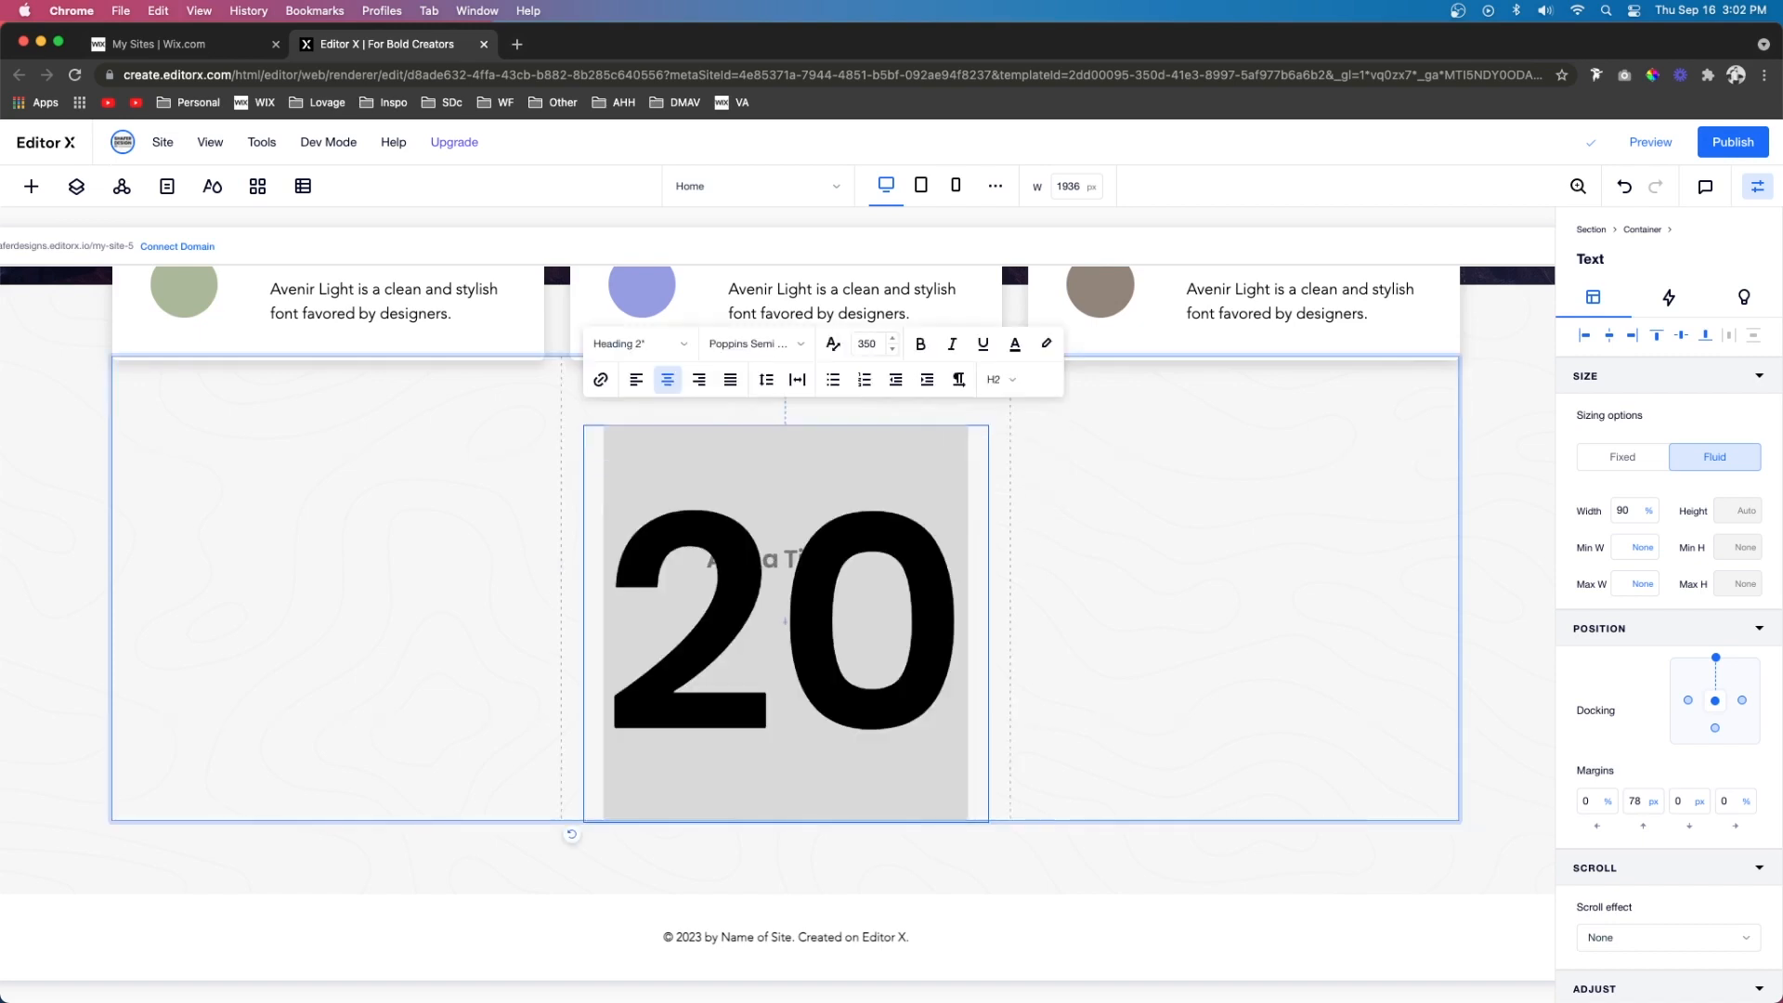
type("250")
key("Return")
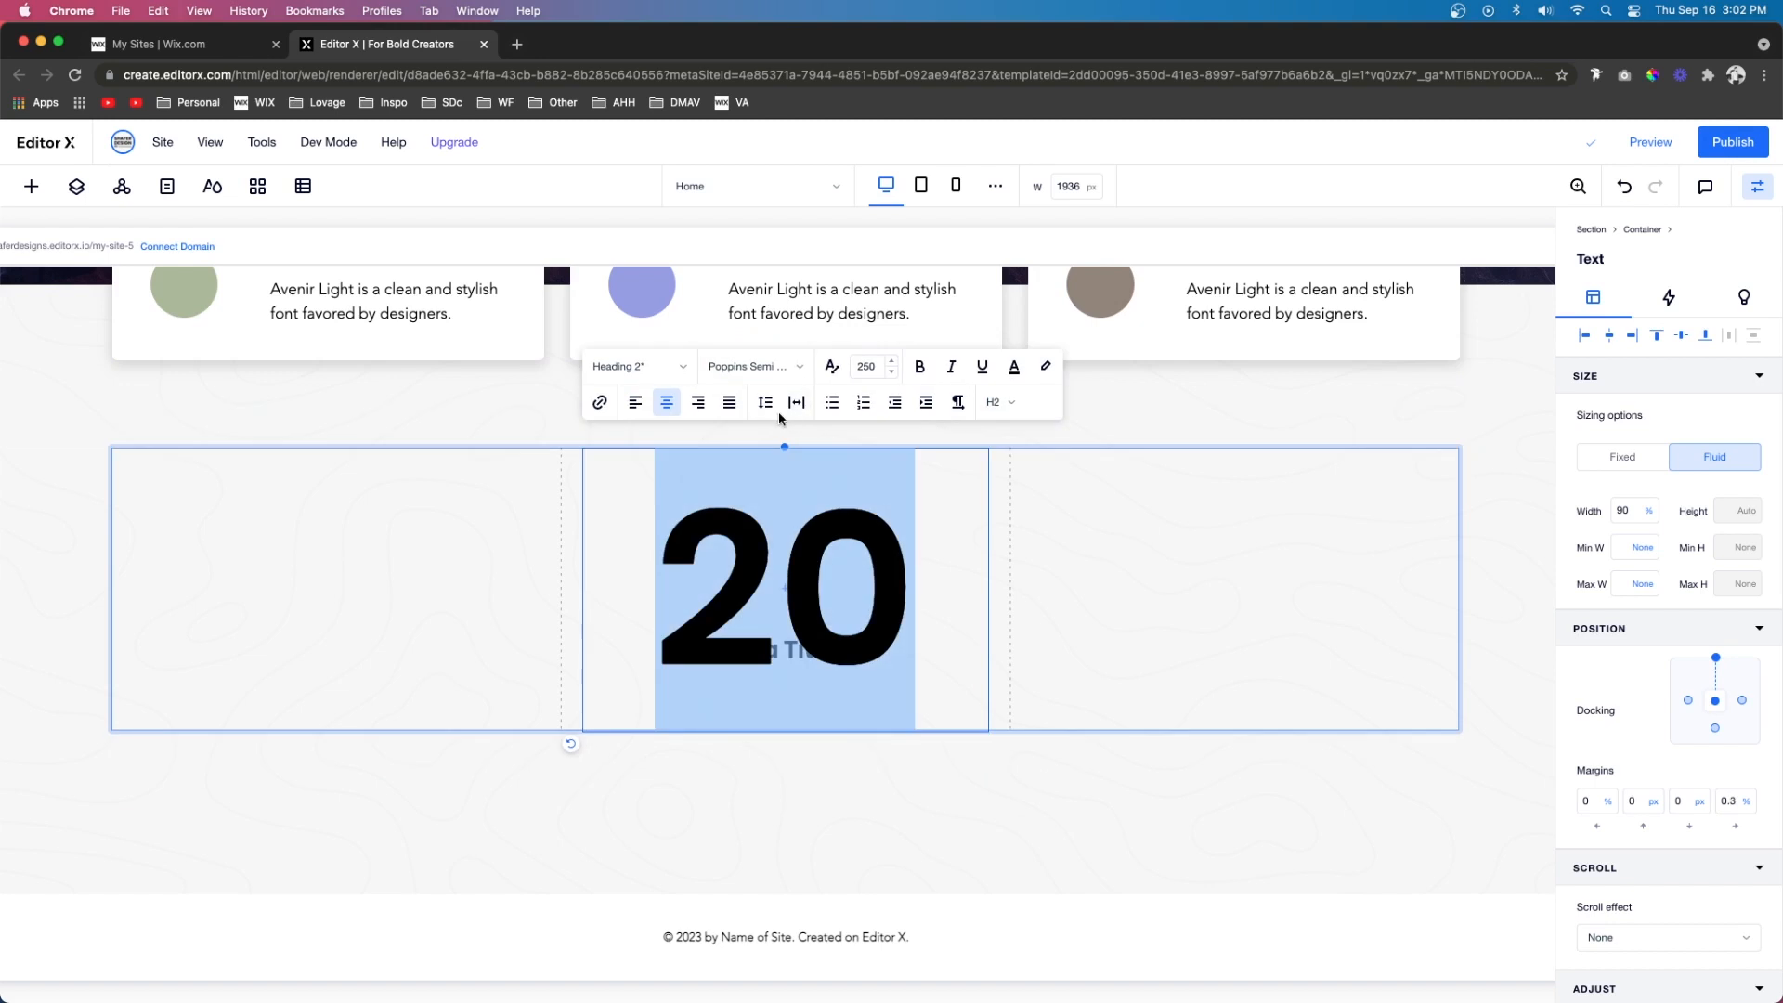
left_click(766, 405)
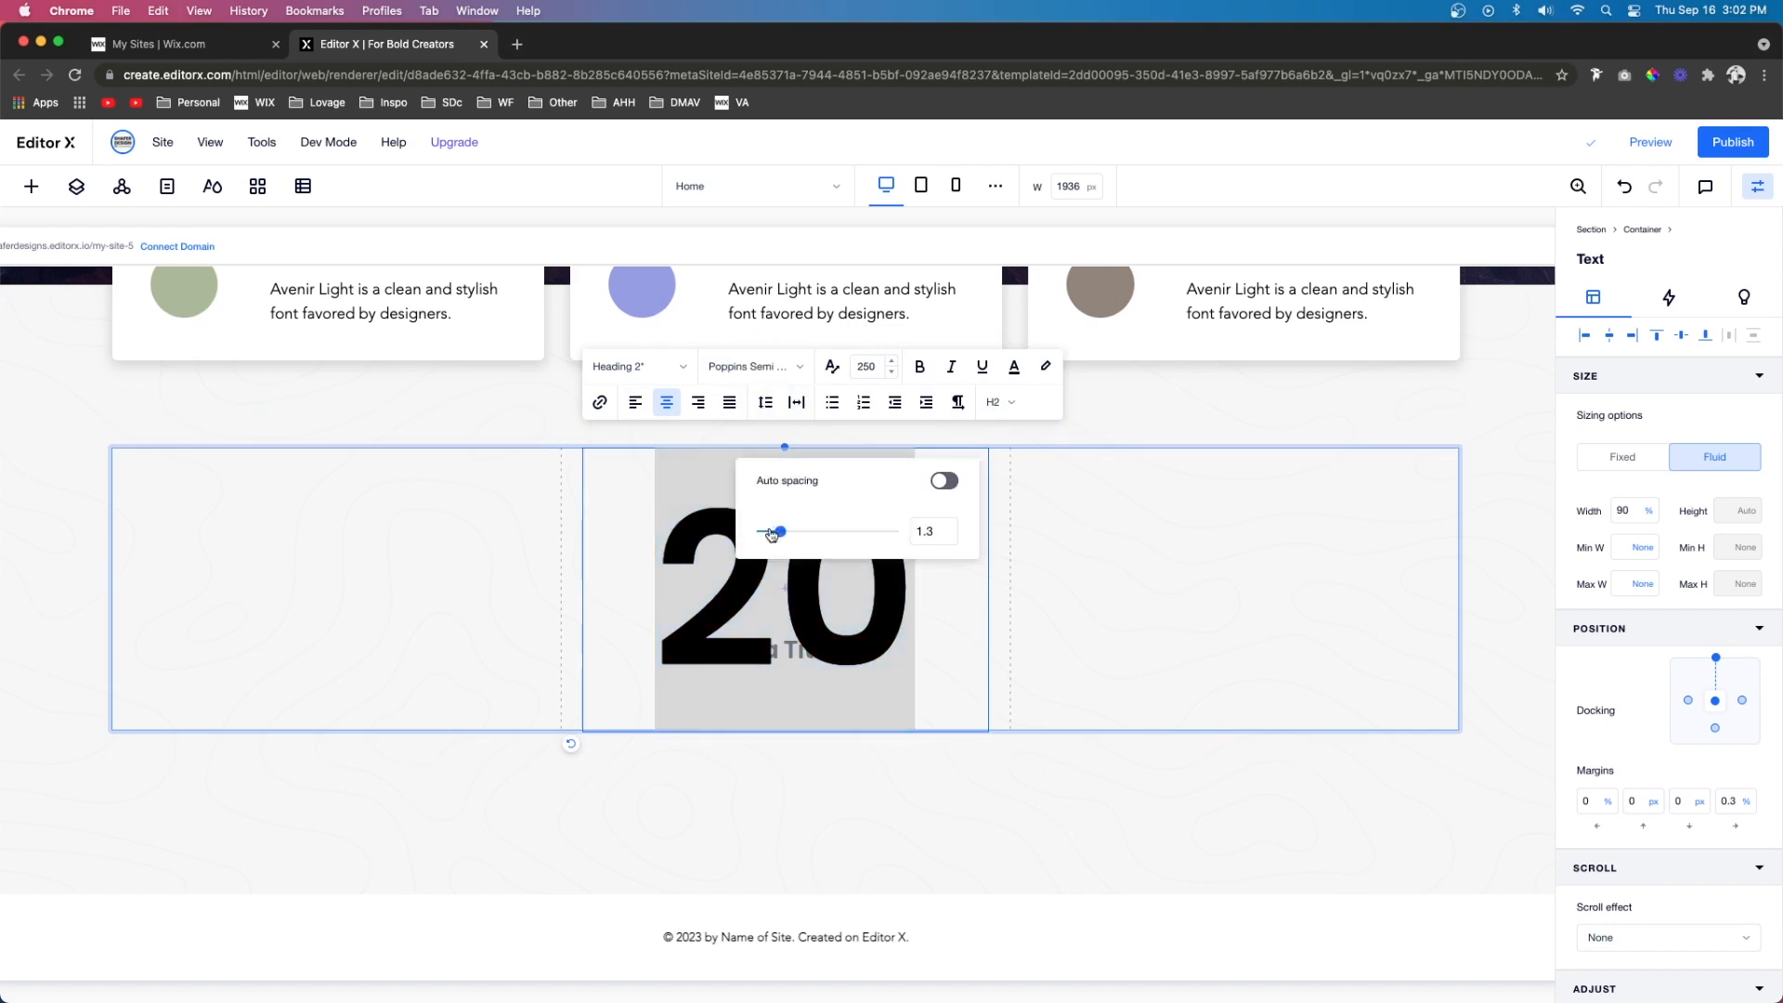
left_click_drag(776, 535, 770, 534)
Place the second title just beneath the number, with a width of 90% and a font size of 20
left_click_drag(746, 668, 748, 689)
double_click(748, 688)
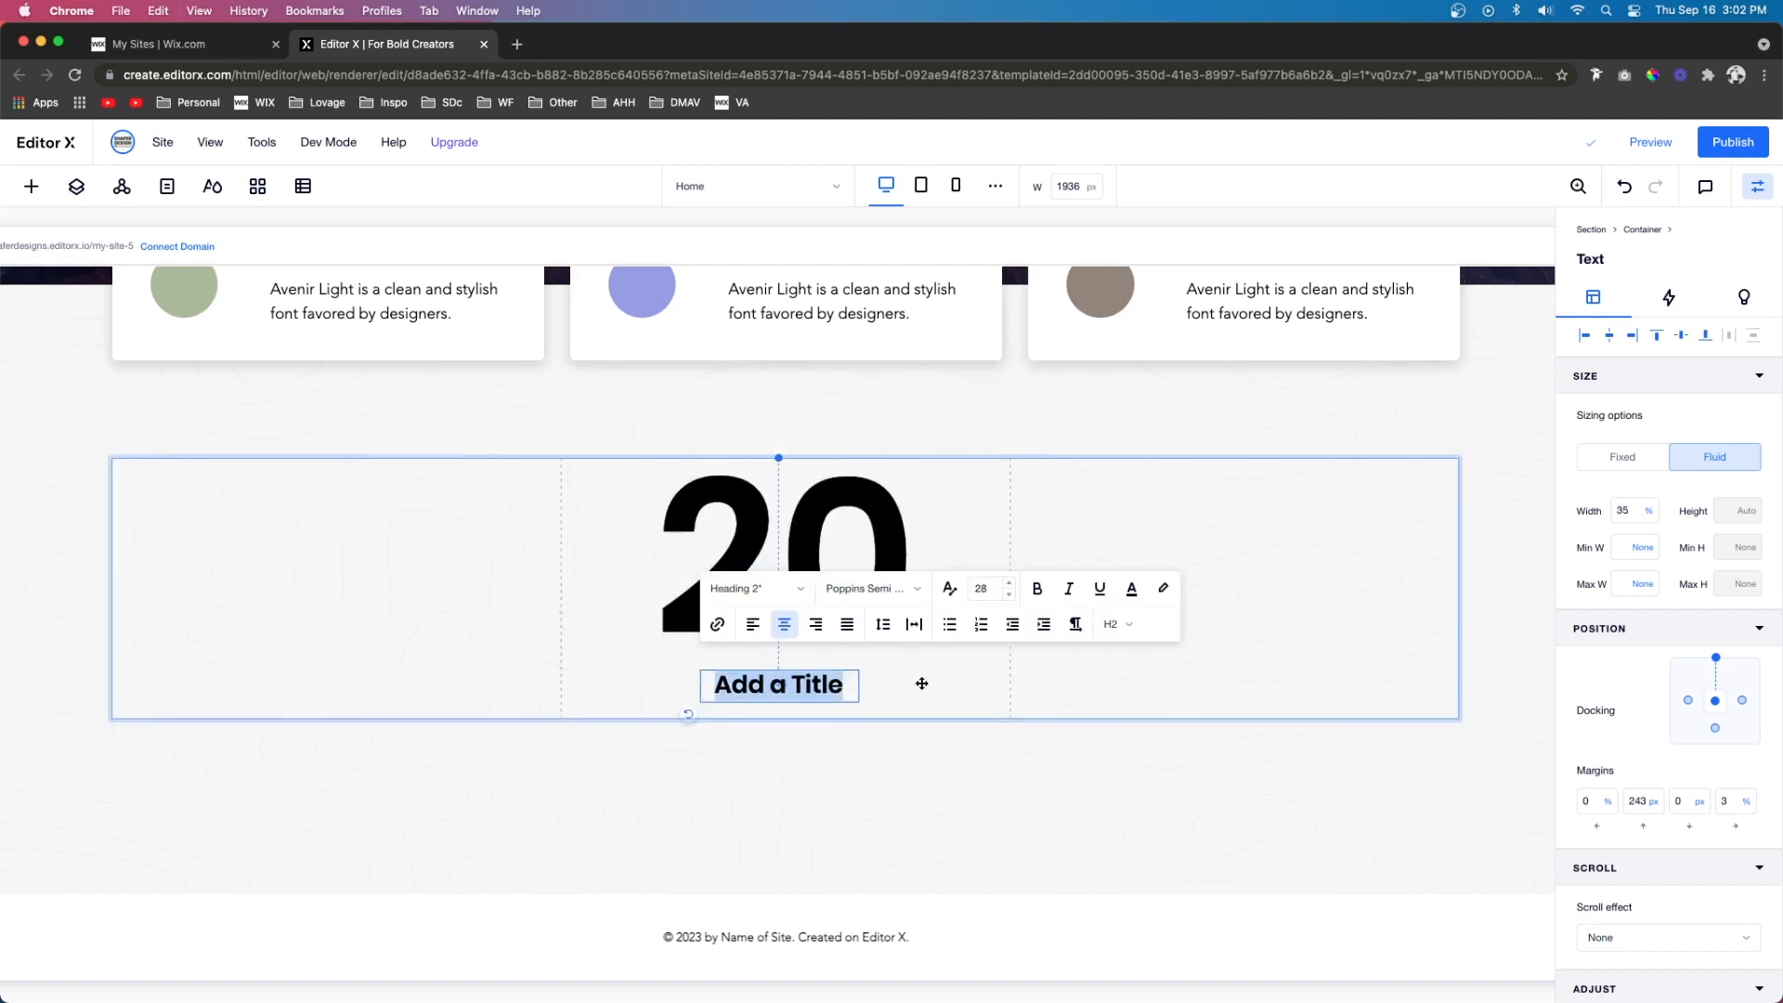
left_click(1630, 507)
key("Return")
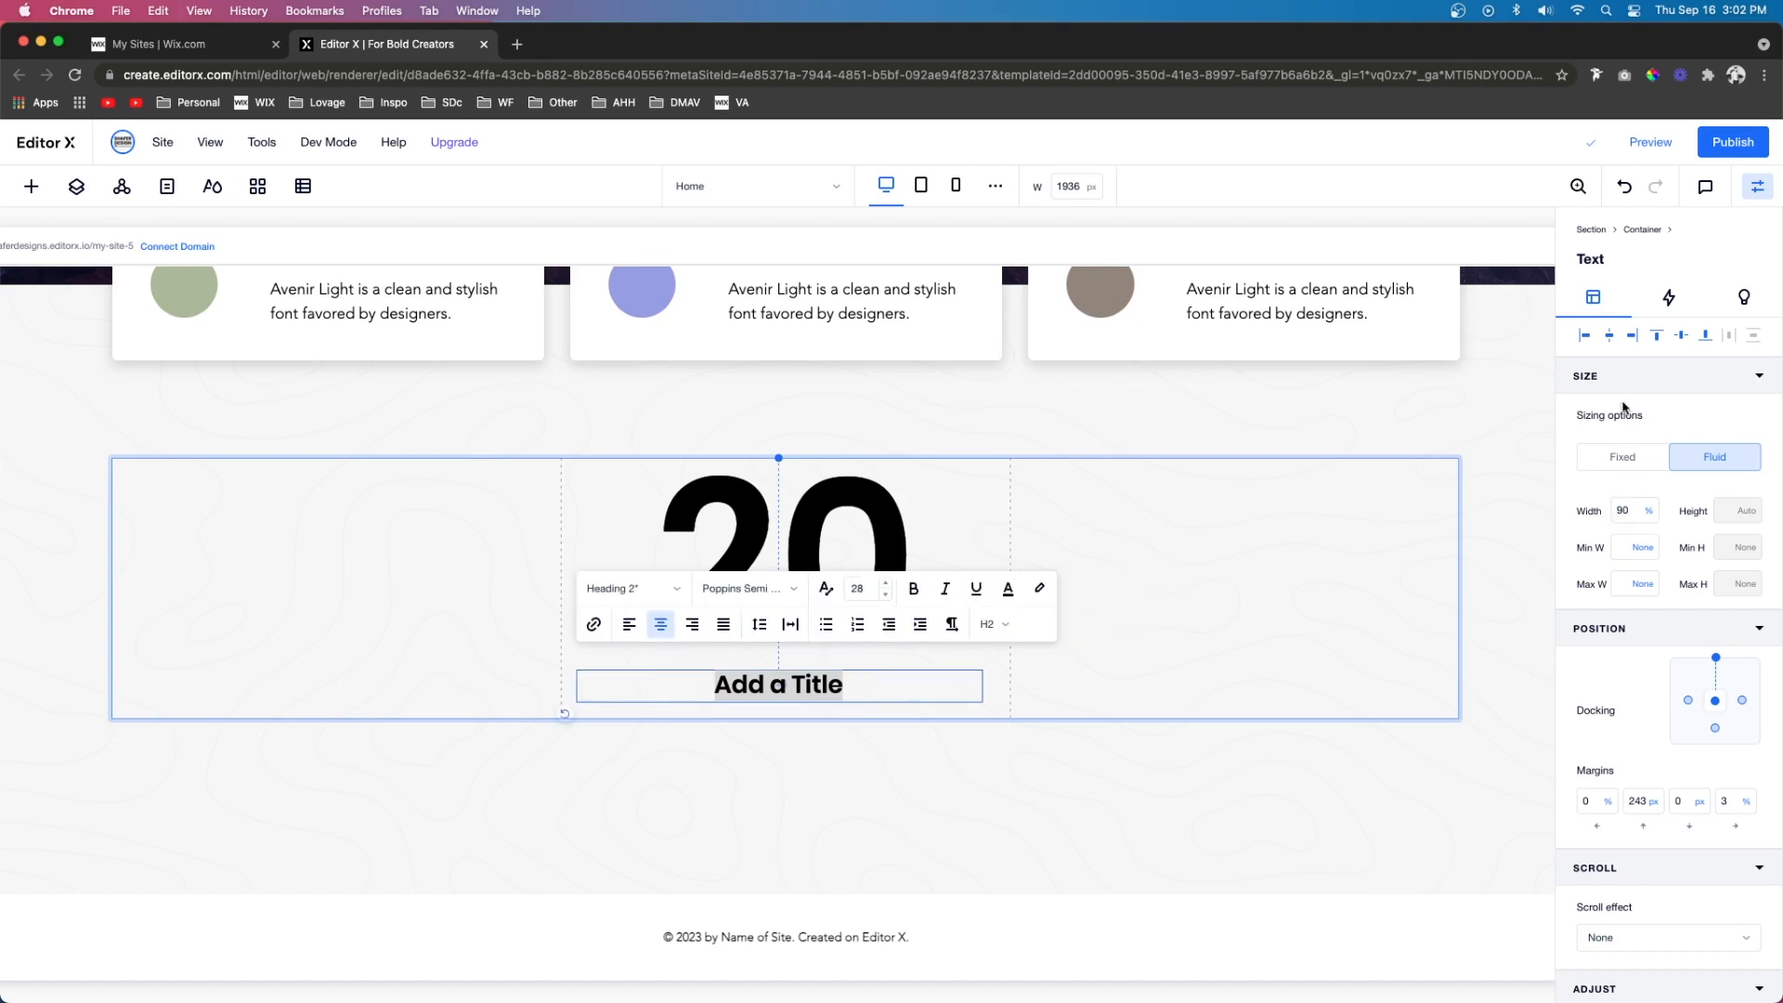
left_click(869, 594)
key("Return")
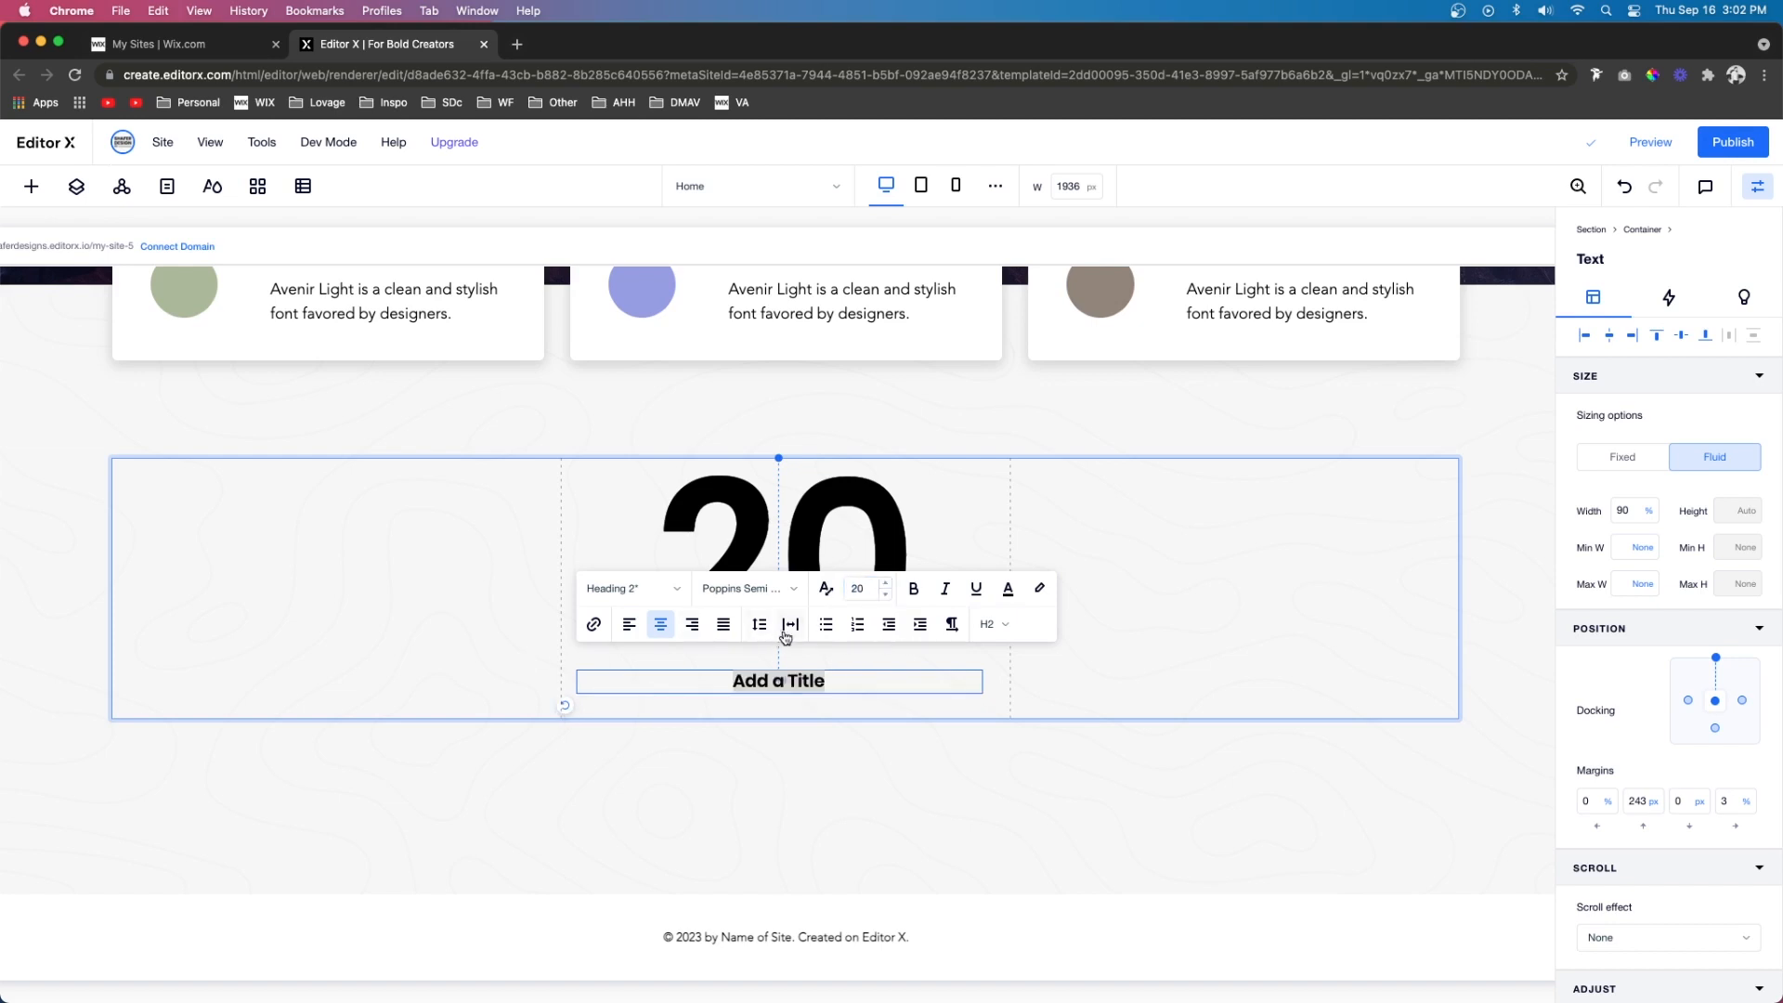
Set the lower title's character spacing to 0.23 and change its text to "YEARS OF EXPERIENCE"
left_click(790, 624)
left_click_drag(826, 740, 840, 742)
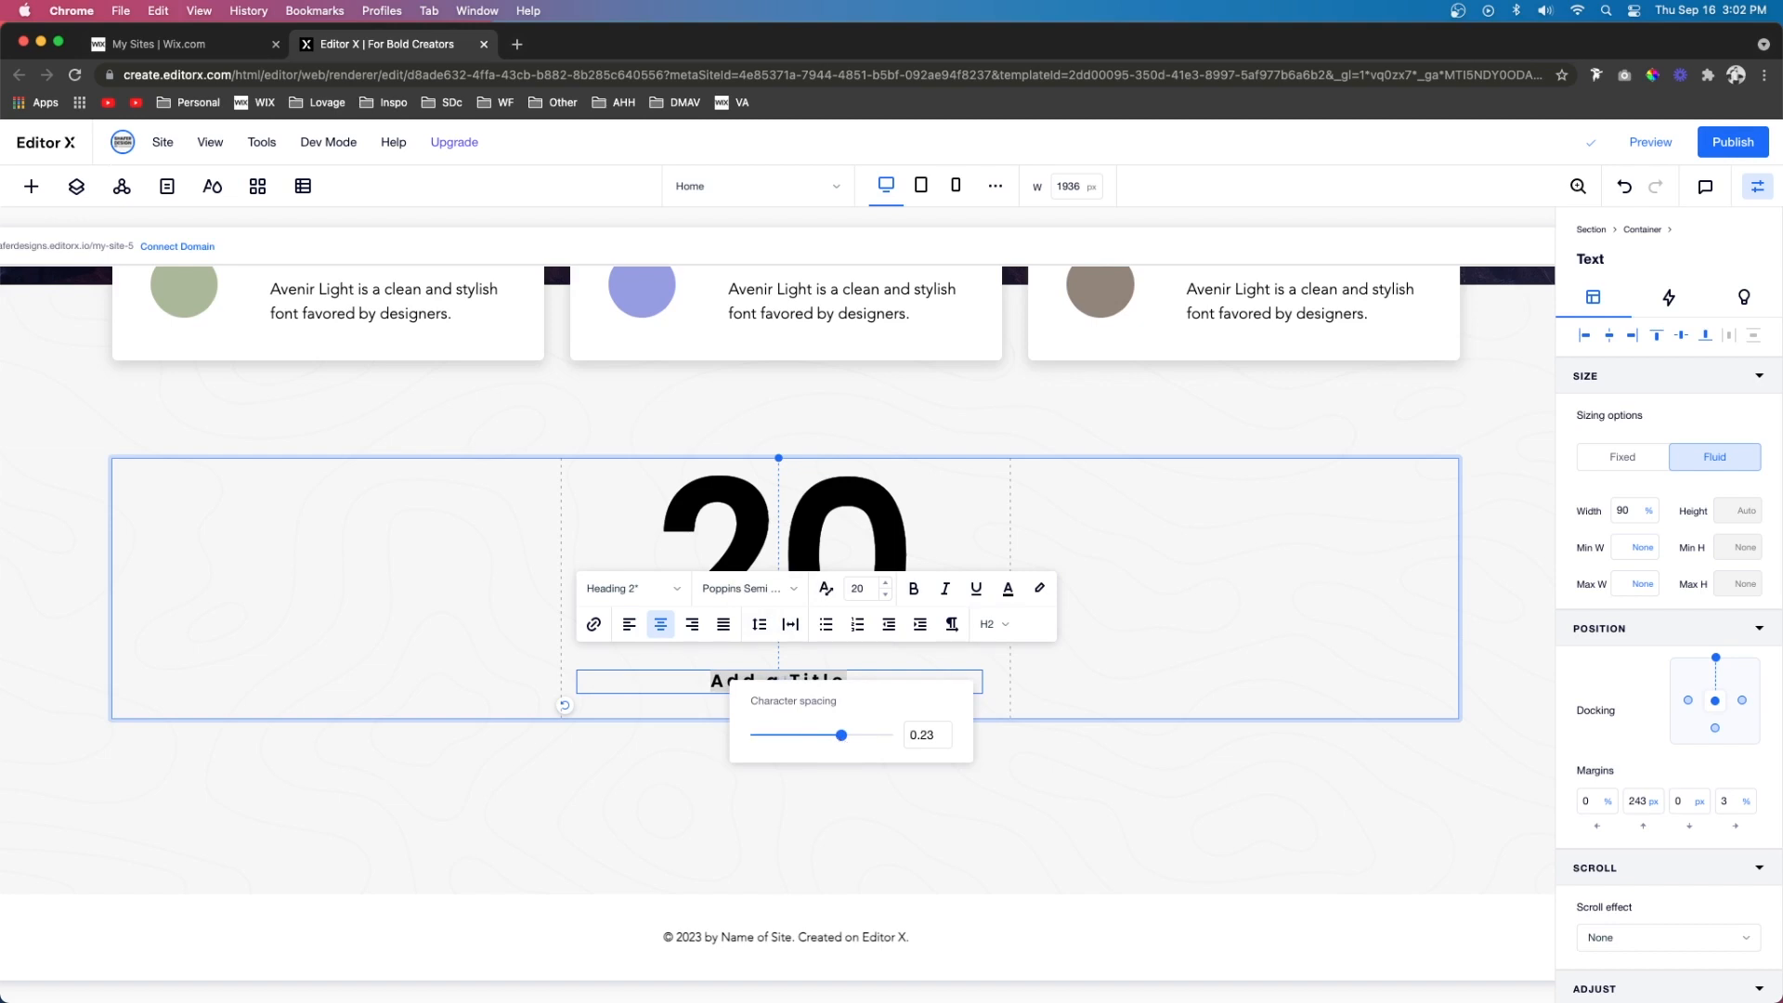
double_click(697, 681)
key("super+a")
type("YEARS OF EXPERIENCE")
key("Escape")
Stack the "20" and "YEARS OF EXPERIENCE" texts and align the stack to the bottom of the container
left_click(860, 596, "shift")
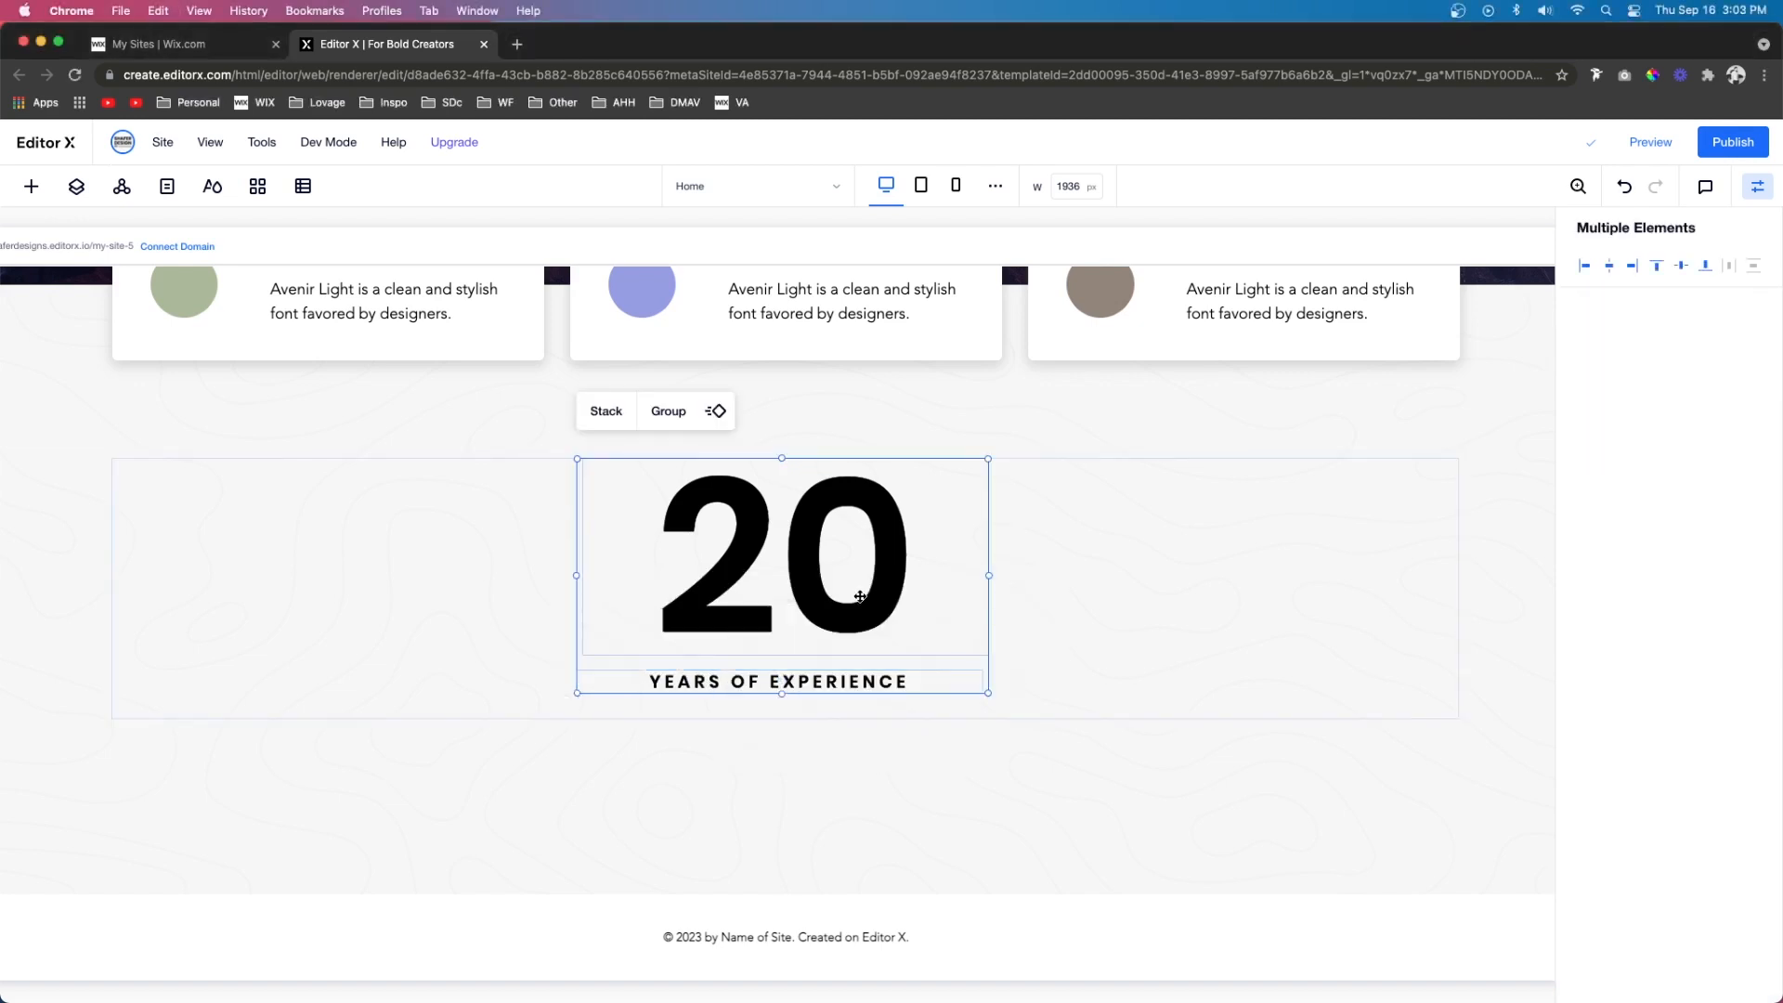
left_click(612, 423)
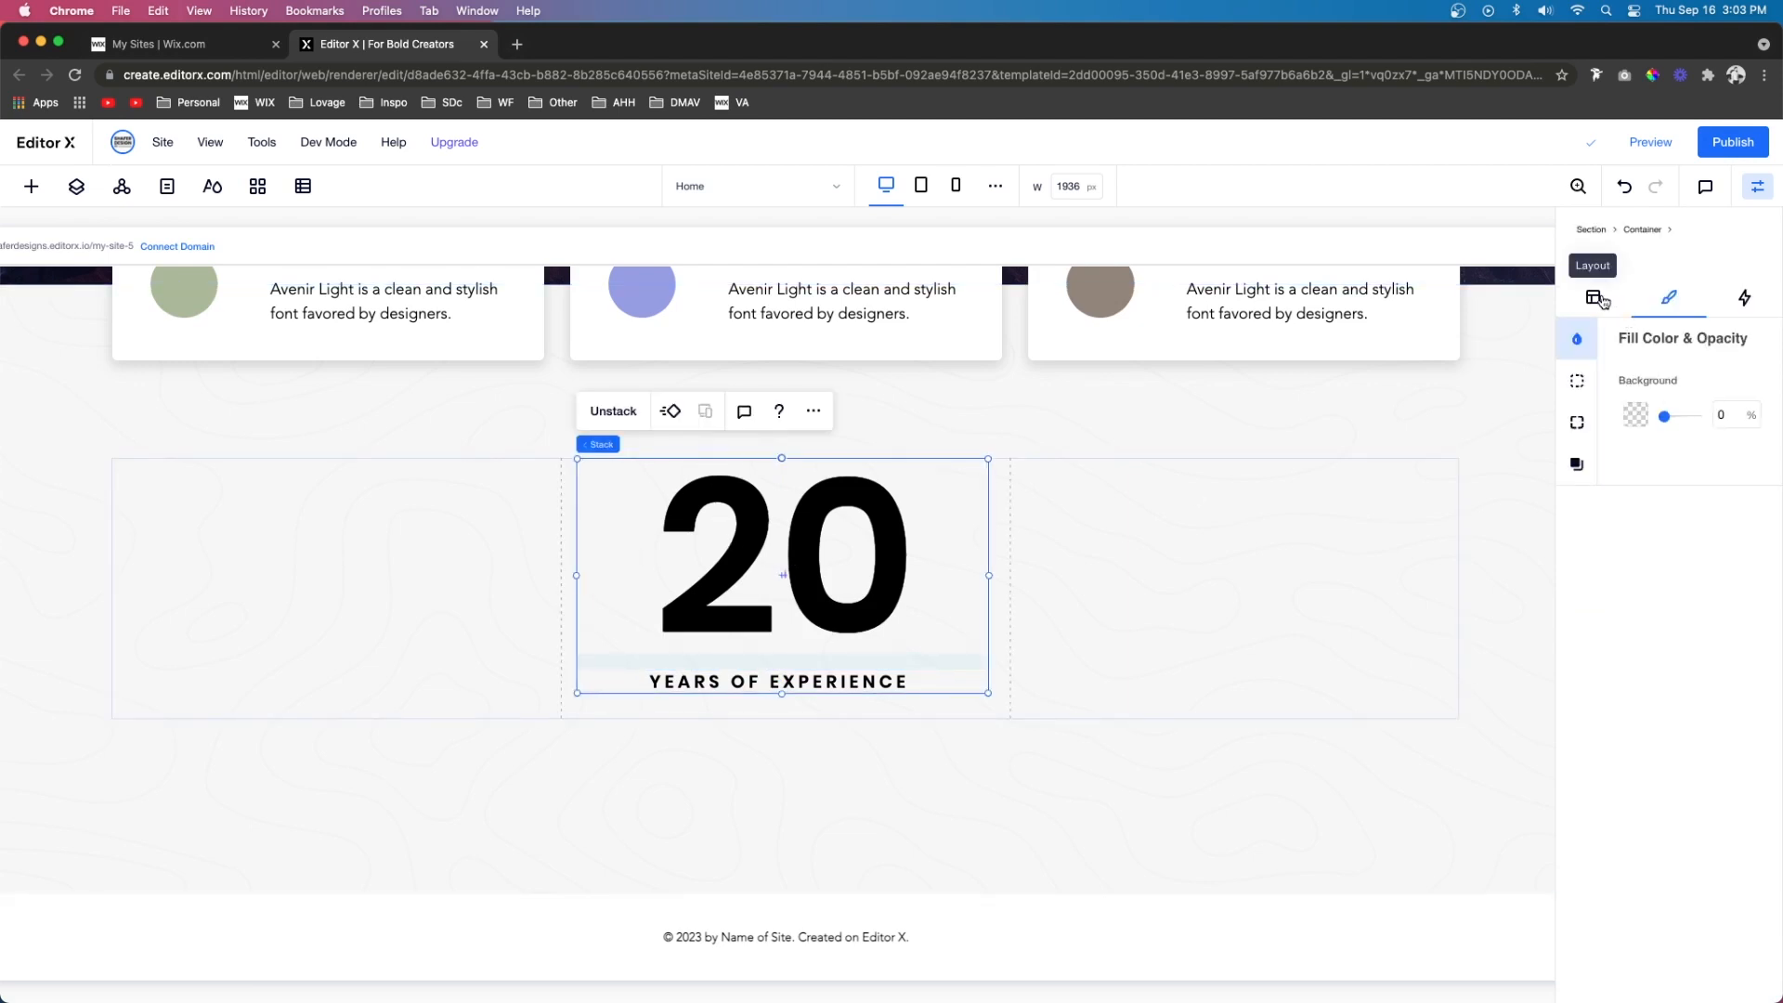
left_click(1597, 298)
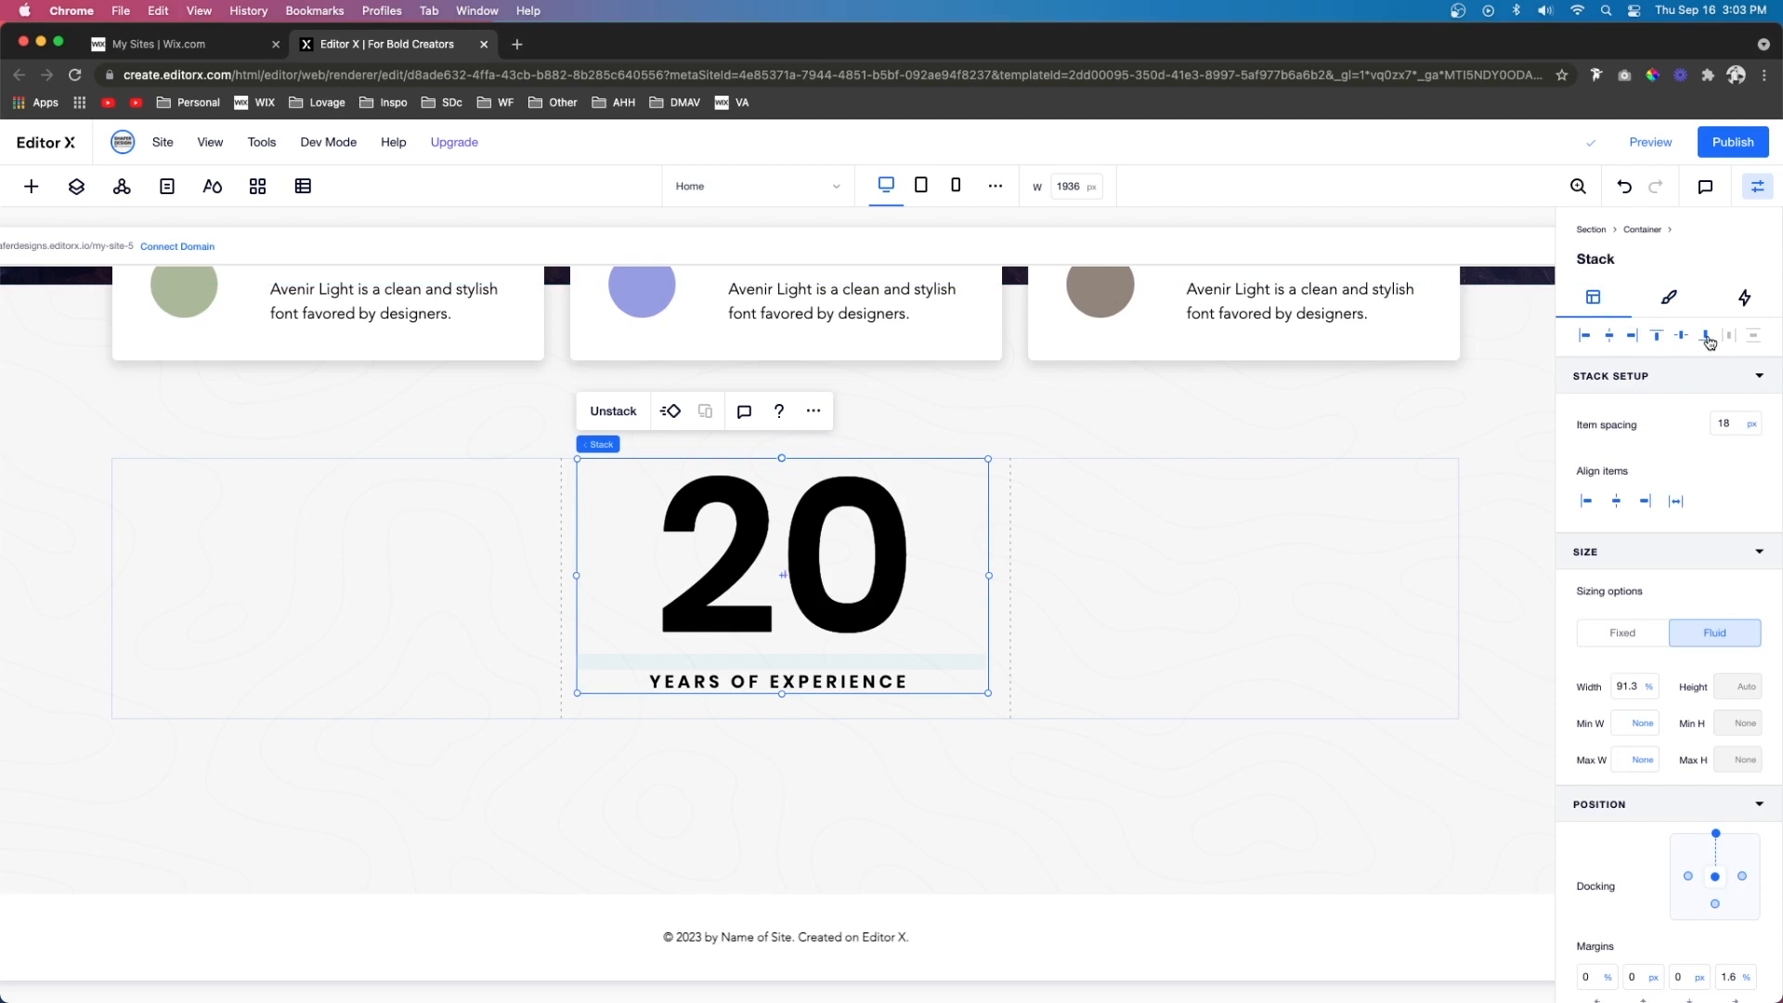
left_click(1705, 335)
left_click(484, 440)
scroll(470, 442, "up", 2)
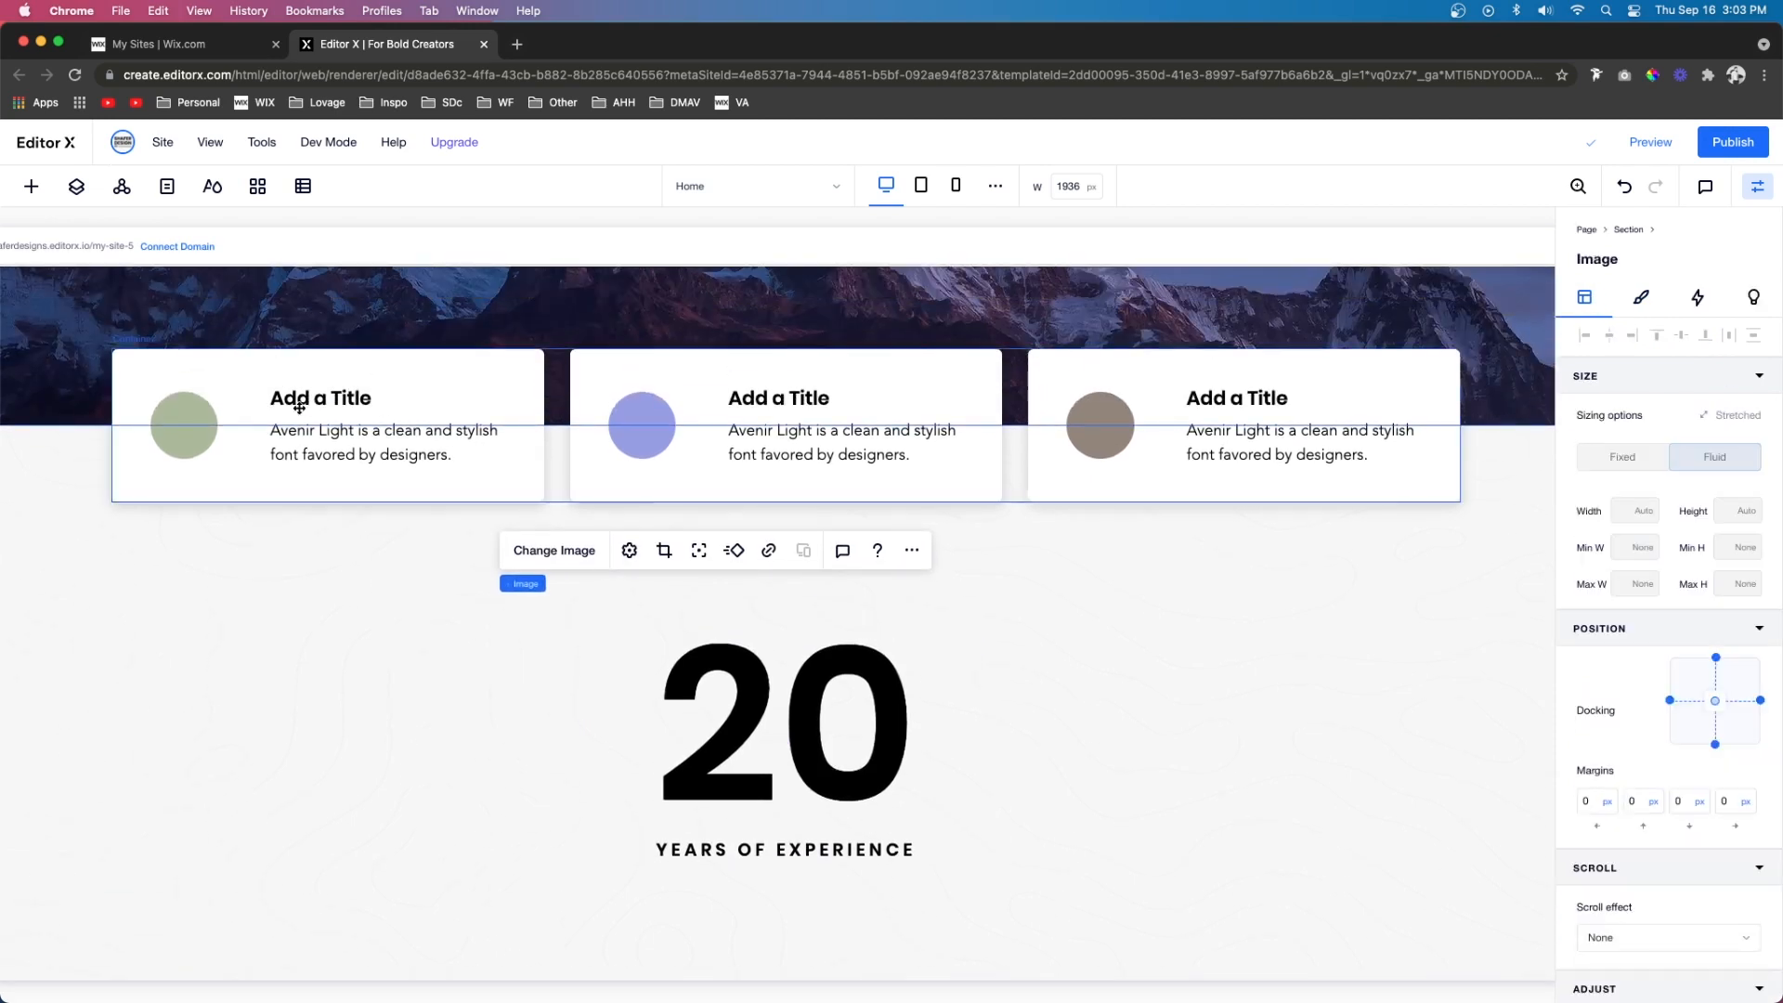
left_click(330, 397)
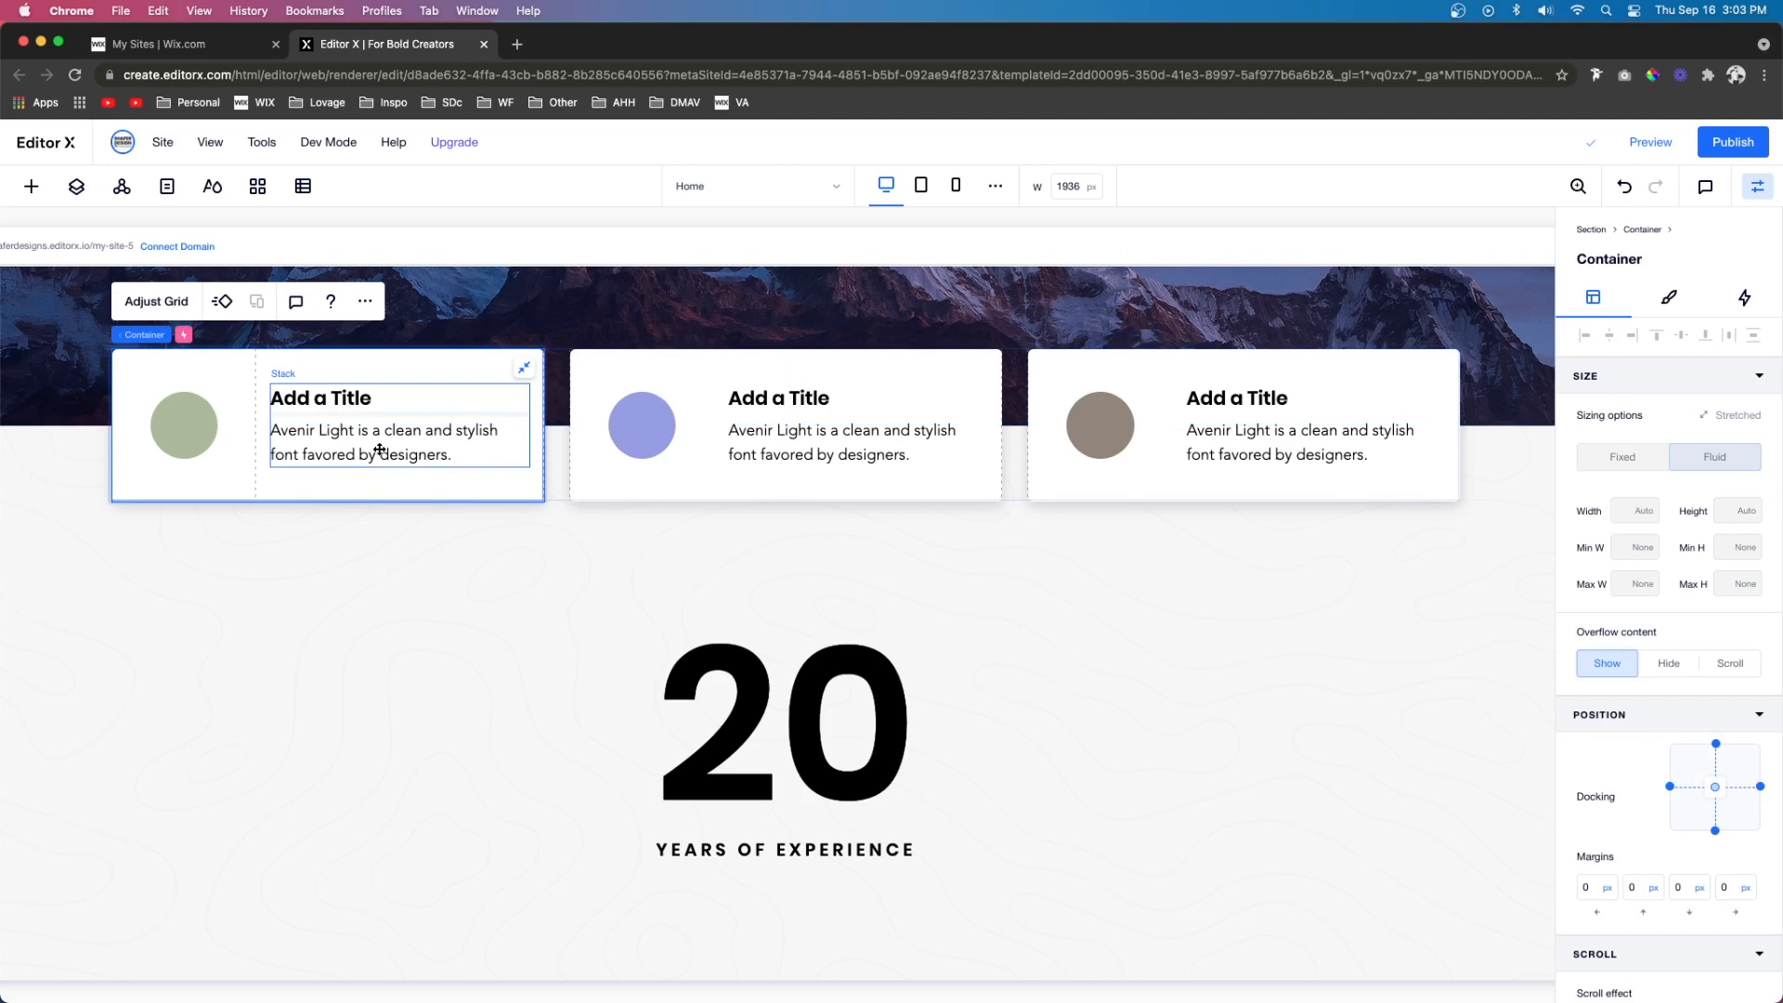
left_click(708, 681)
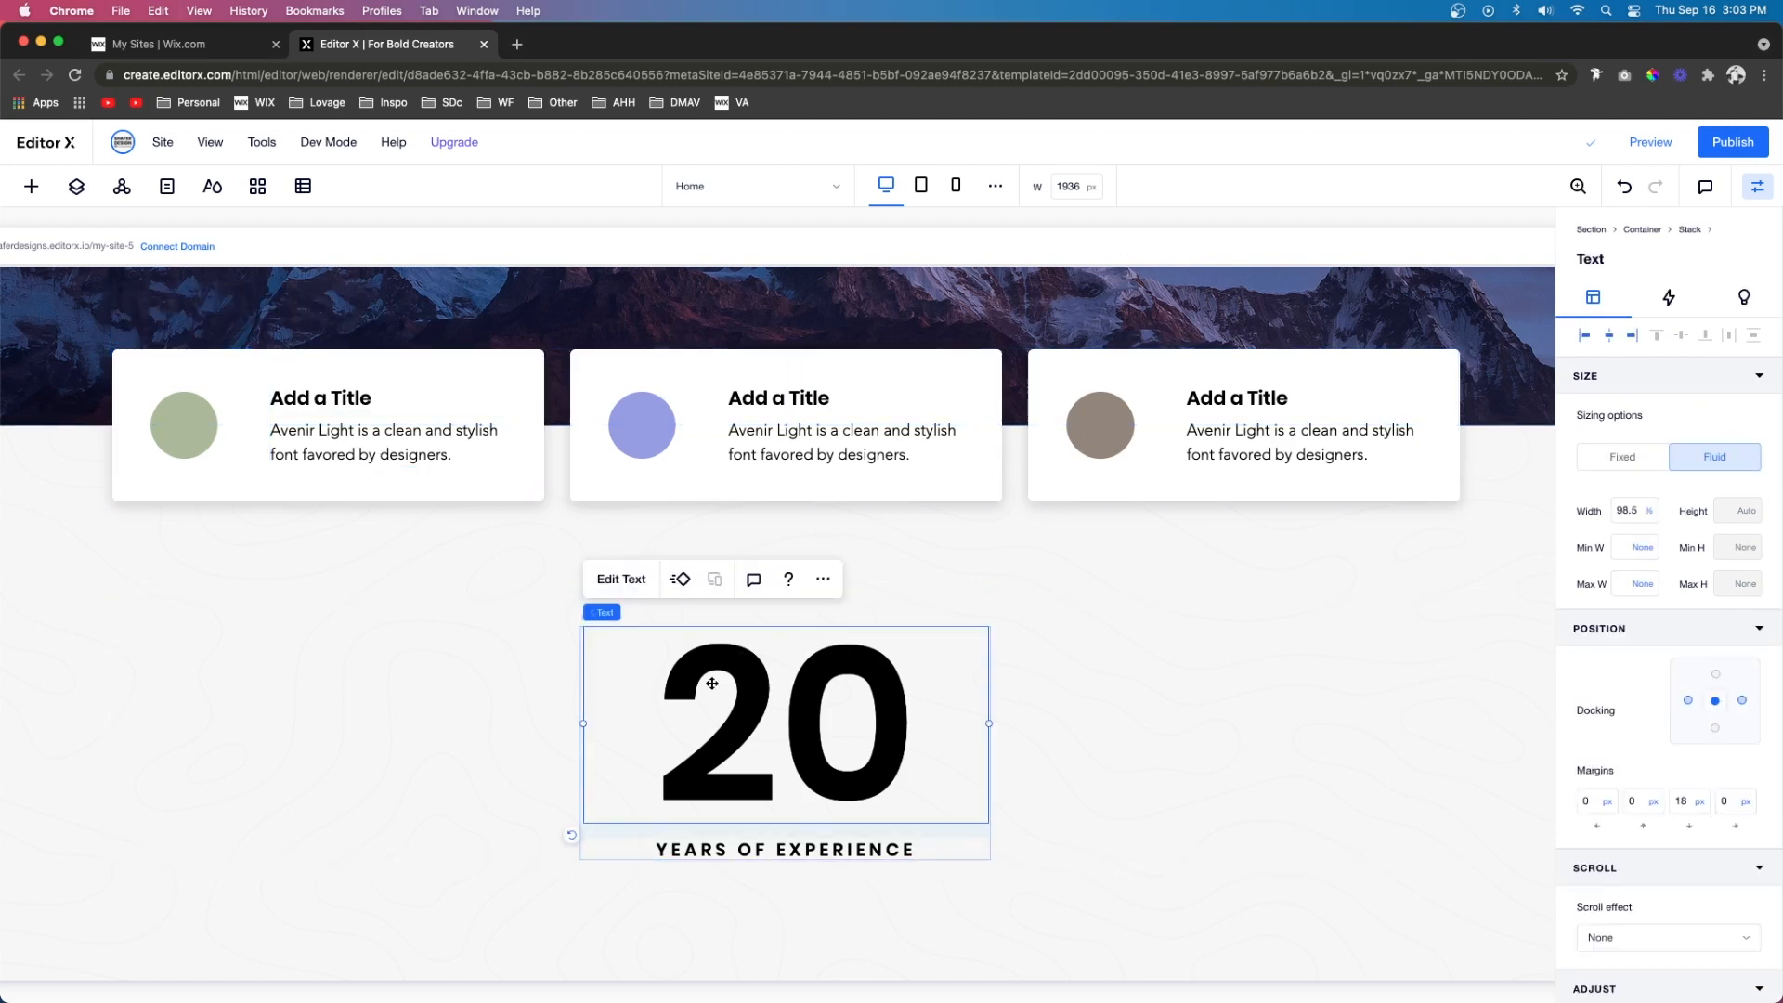
left_click(621, 579)
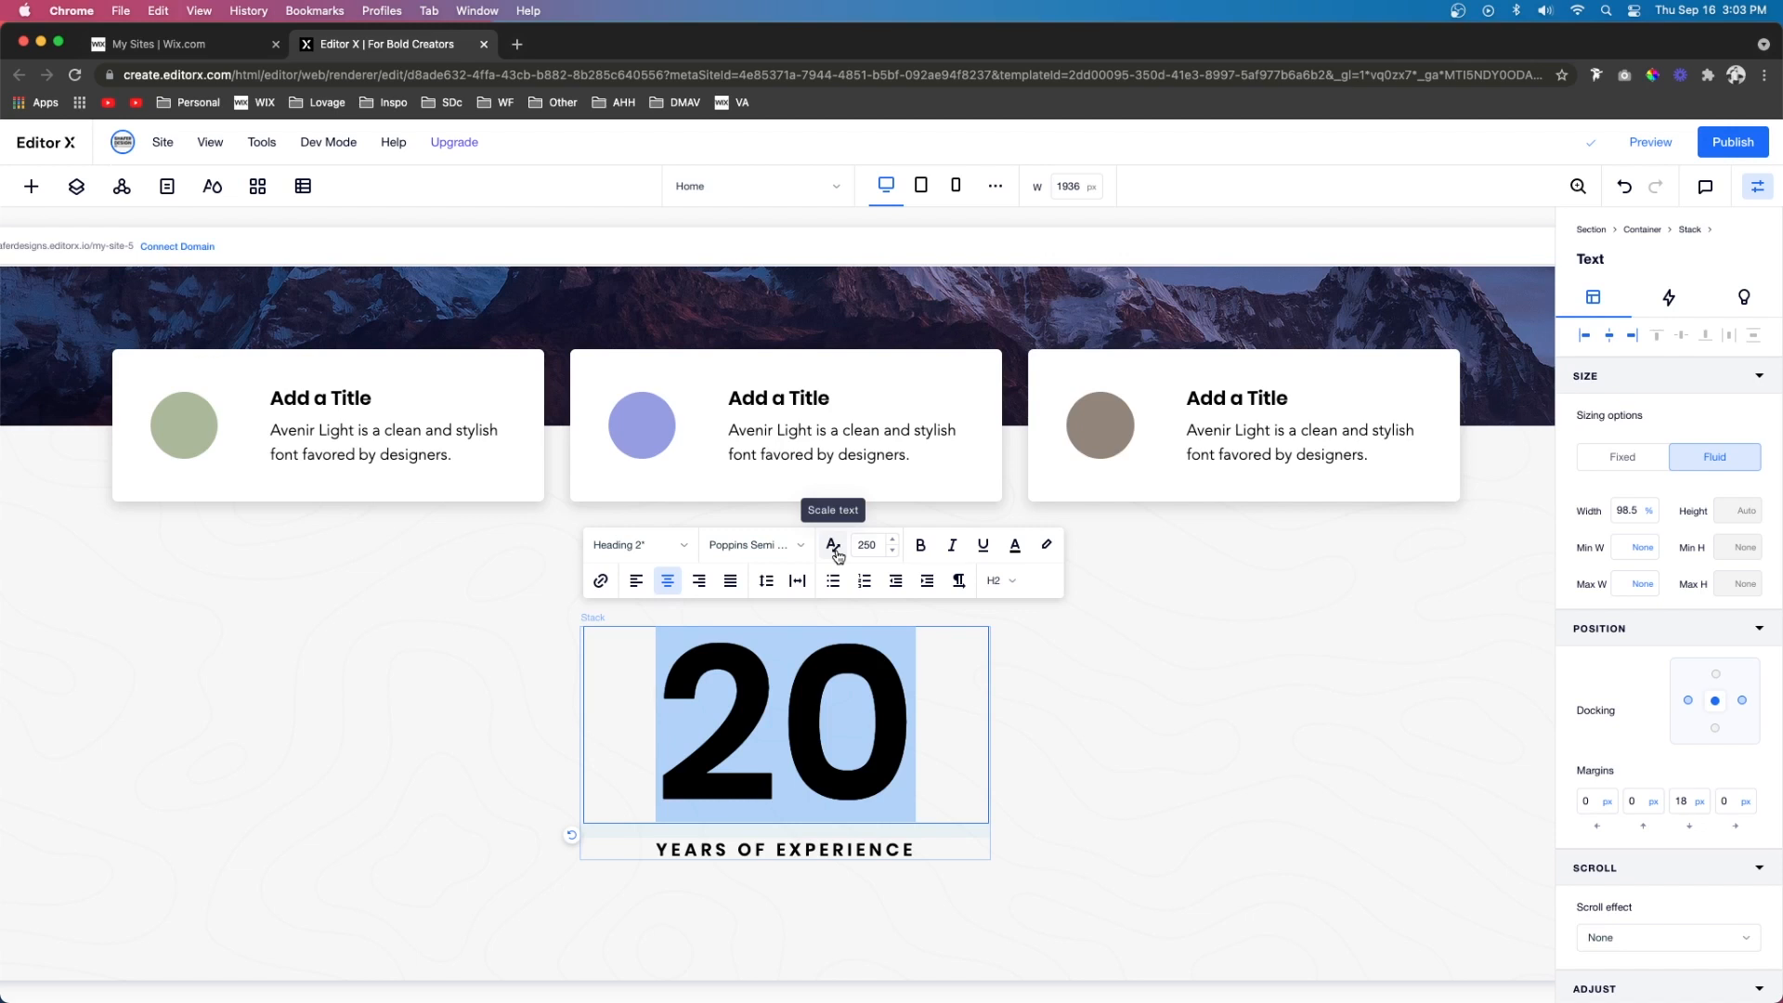
left_click(460, 608)
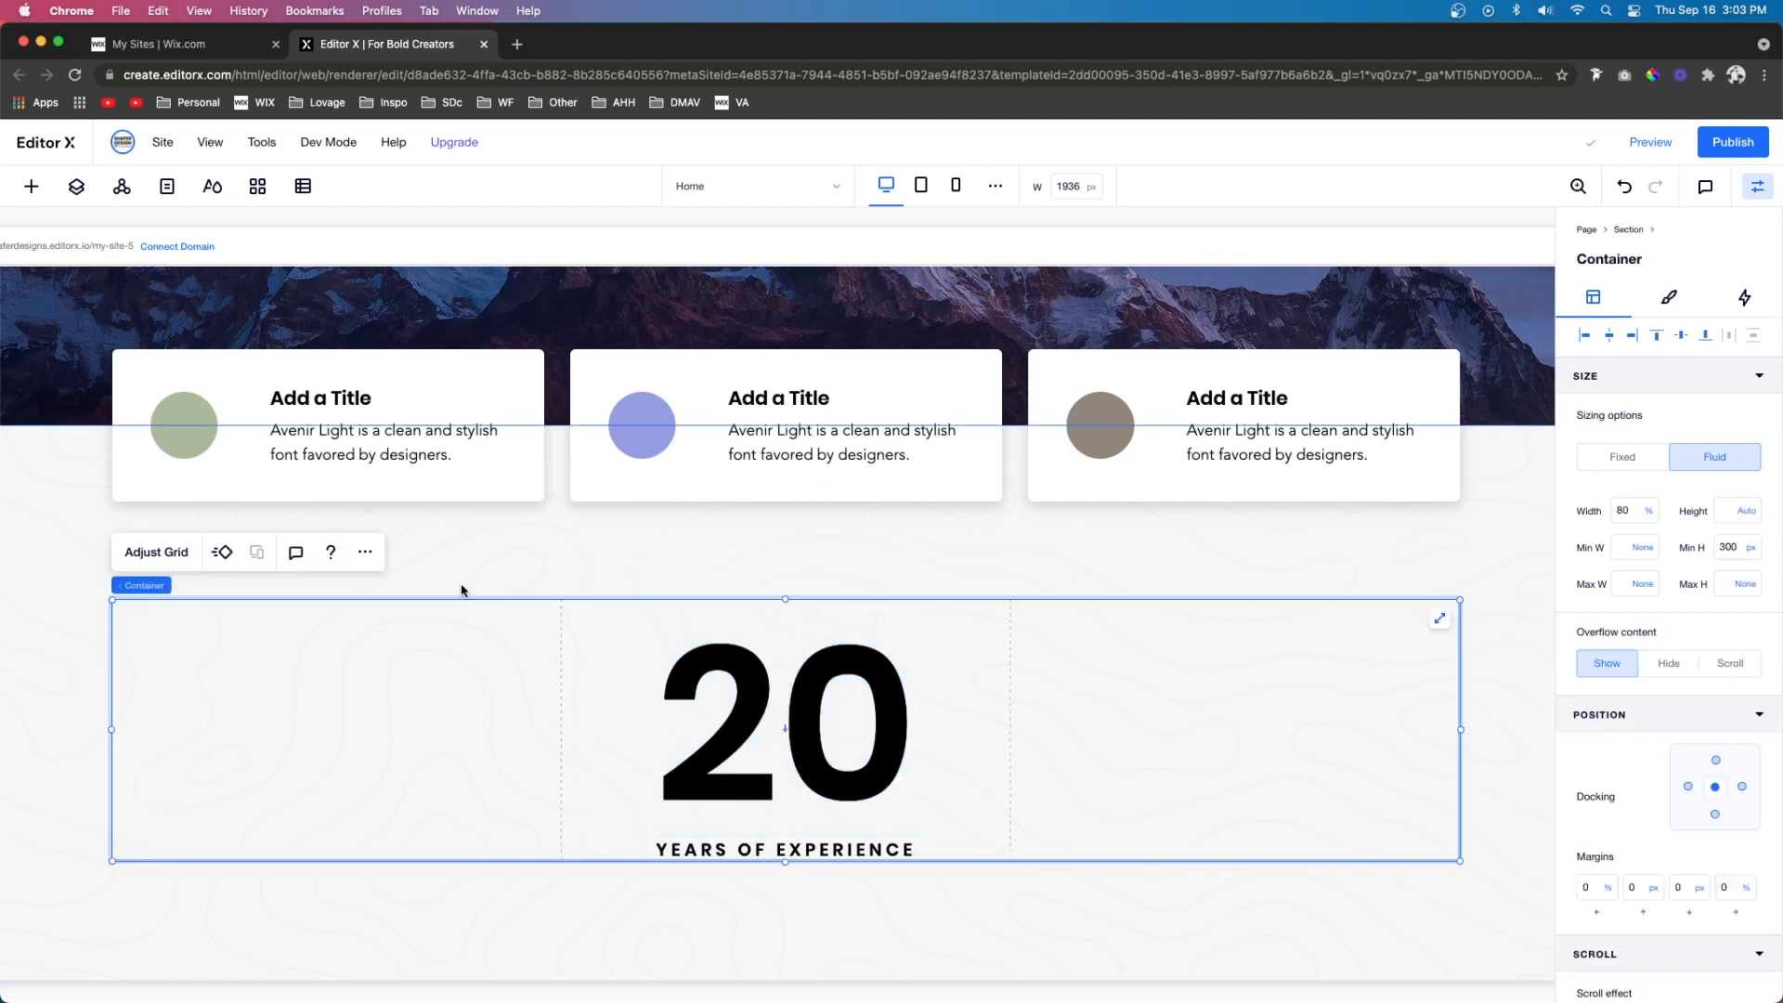
Preview the page and narrow the preview to examine how the large number behaves at smaller widths
left_click(1647, 142)
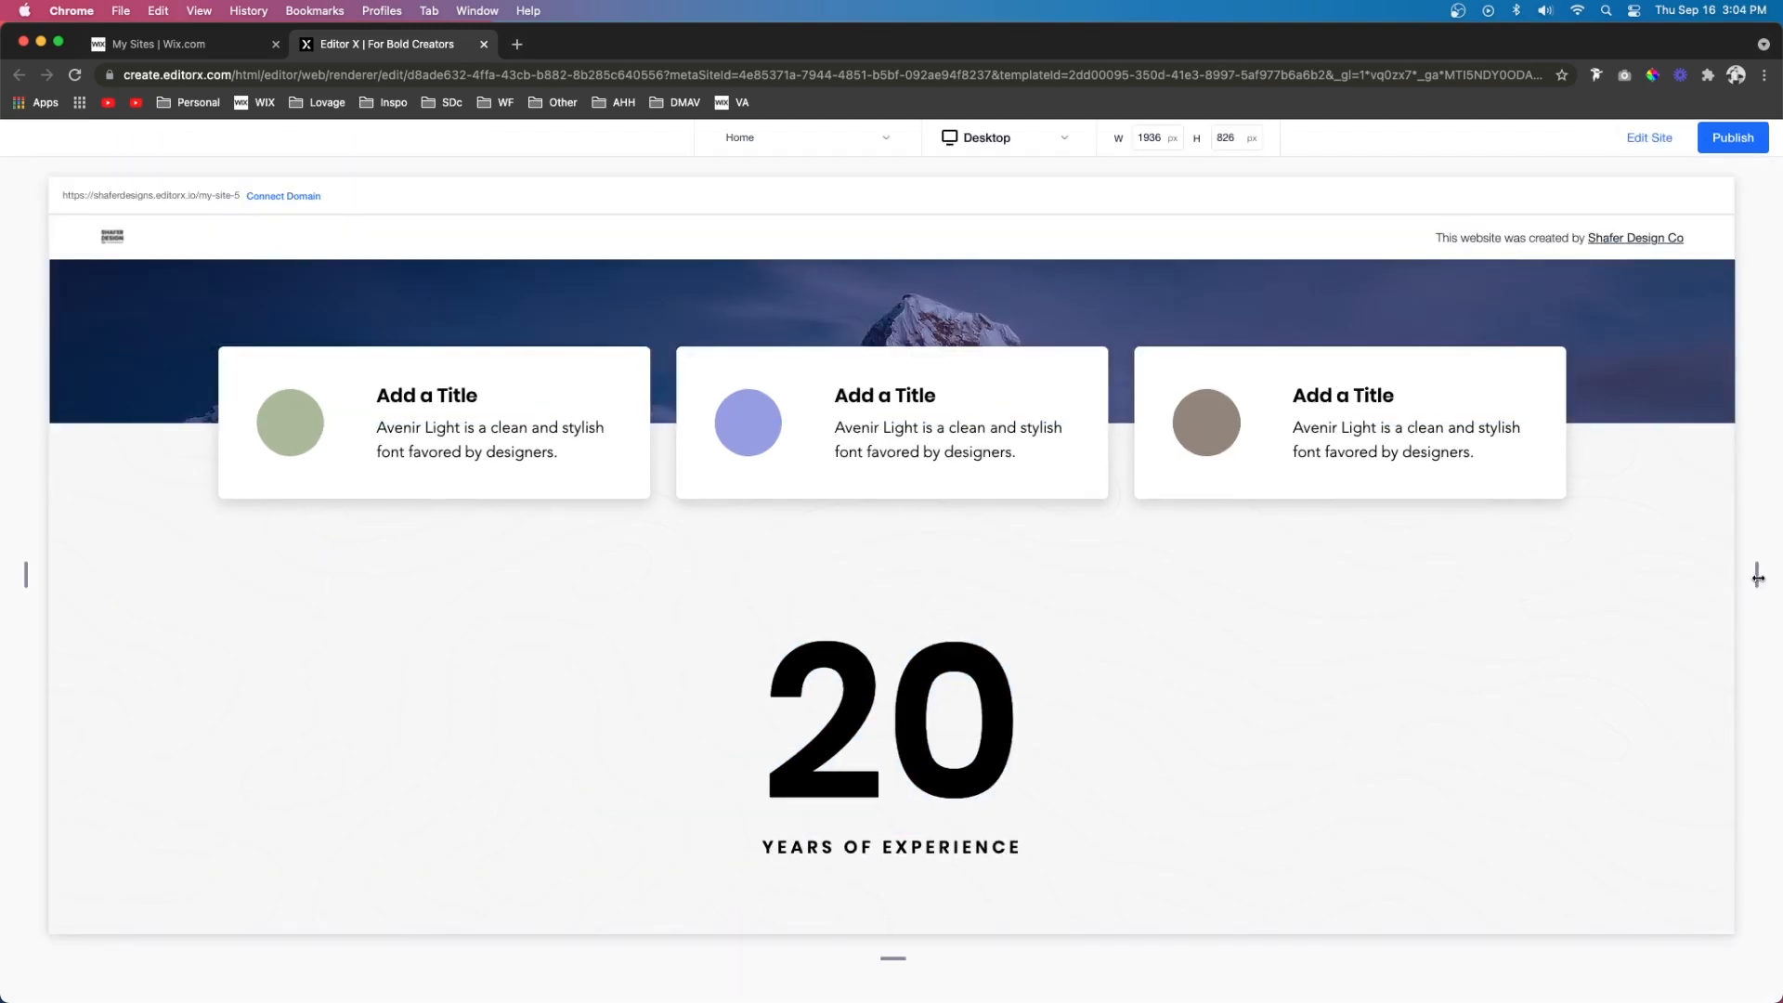
left_click_drag(1760, 585, 1373, 594)
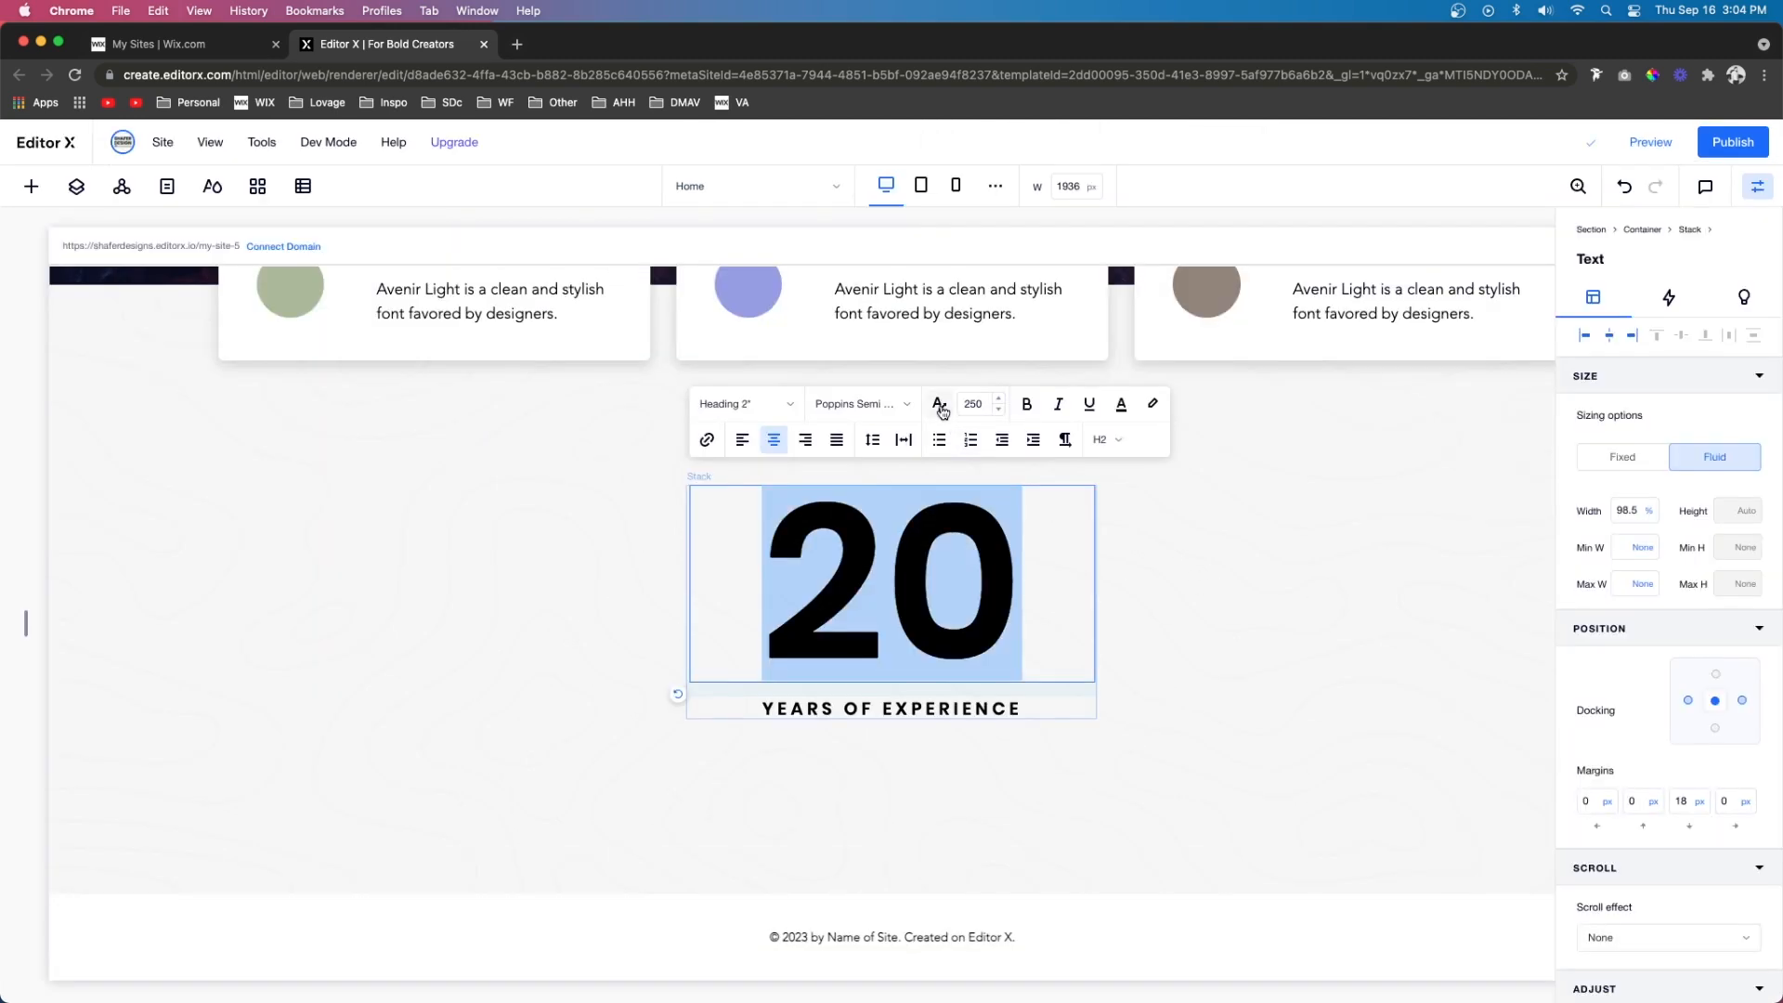
Turn on text scaling for the "20" with a minimum size of 100 and a maximum of 250
left_click(941, 409)
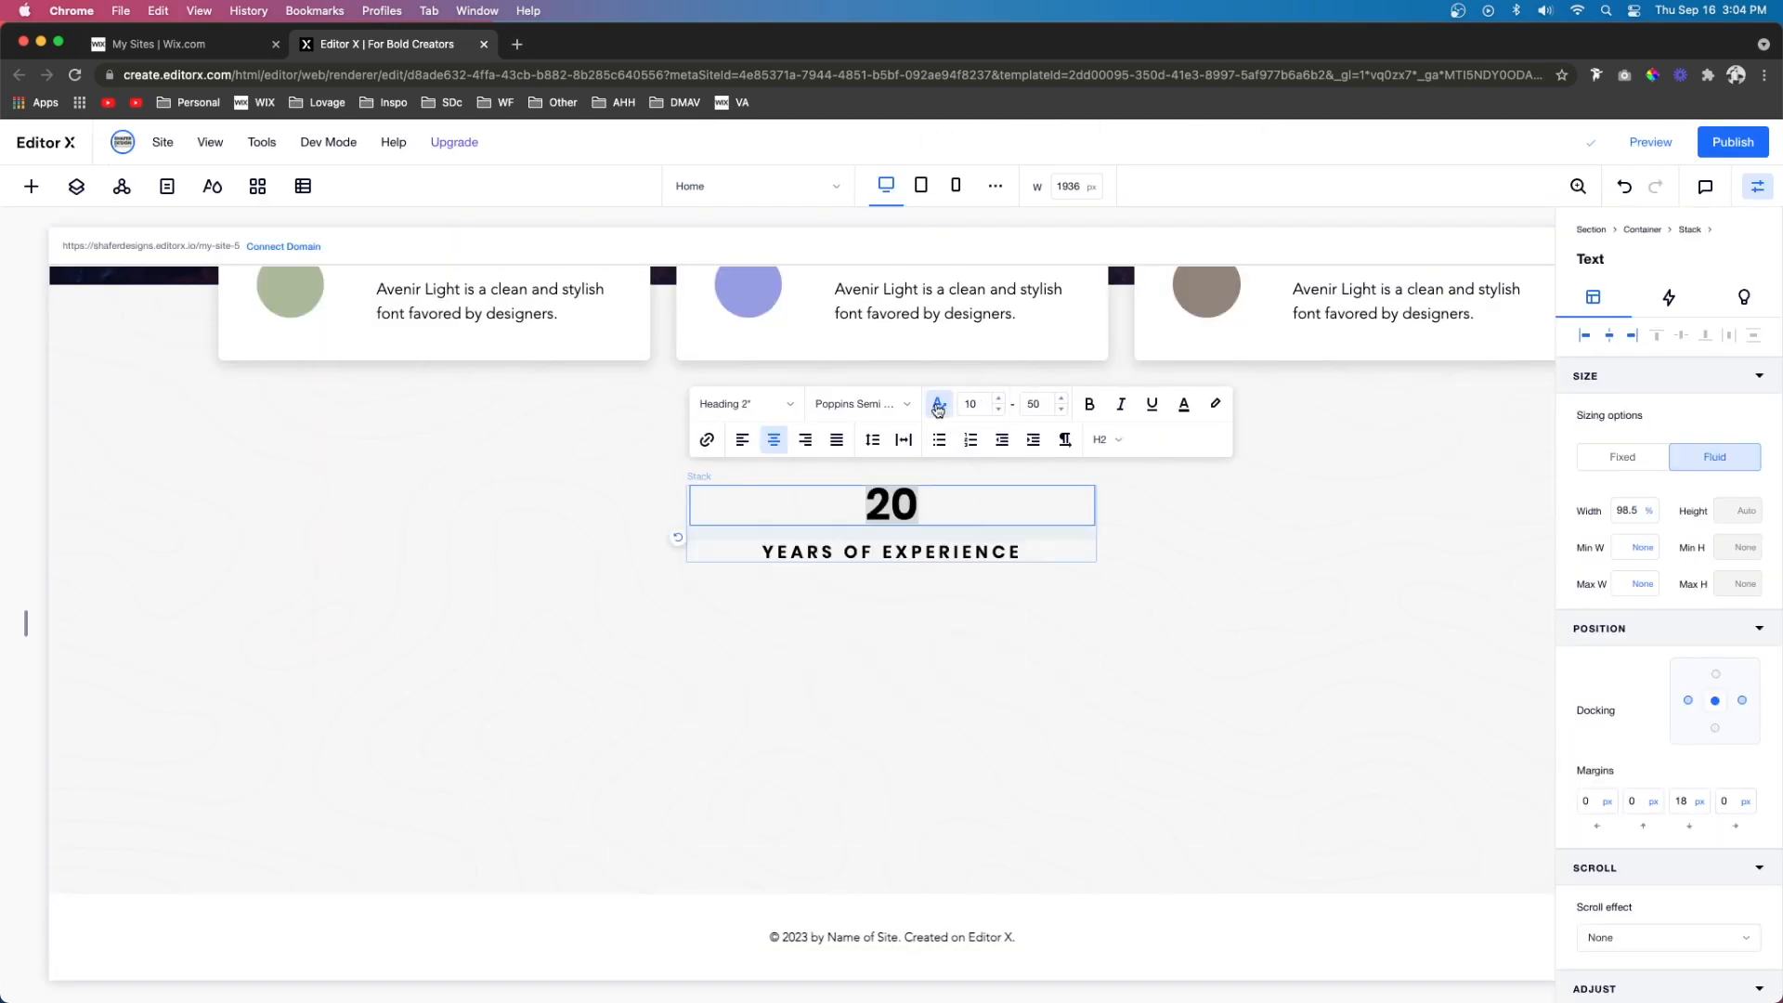
left_click(1037, 412)
type("250")
left_click(977, 408)
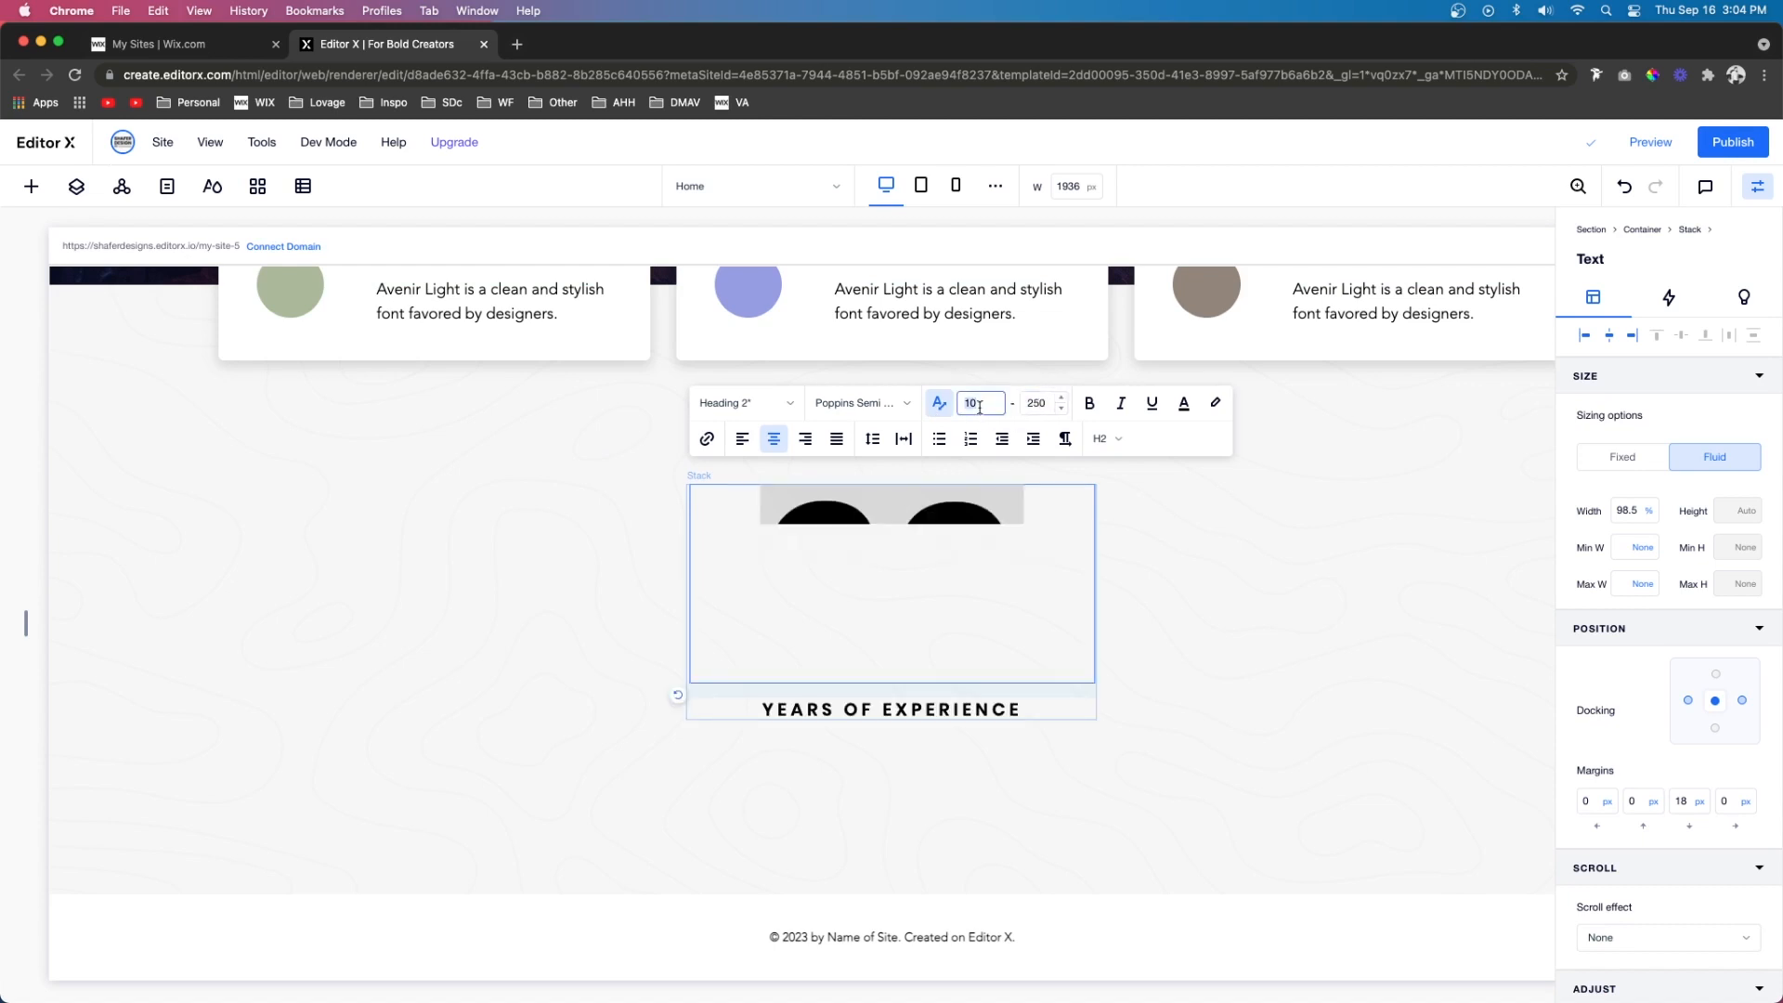
type("100")
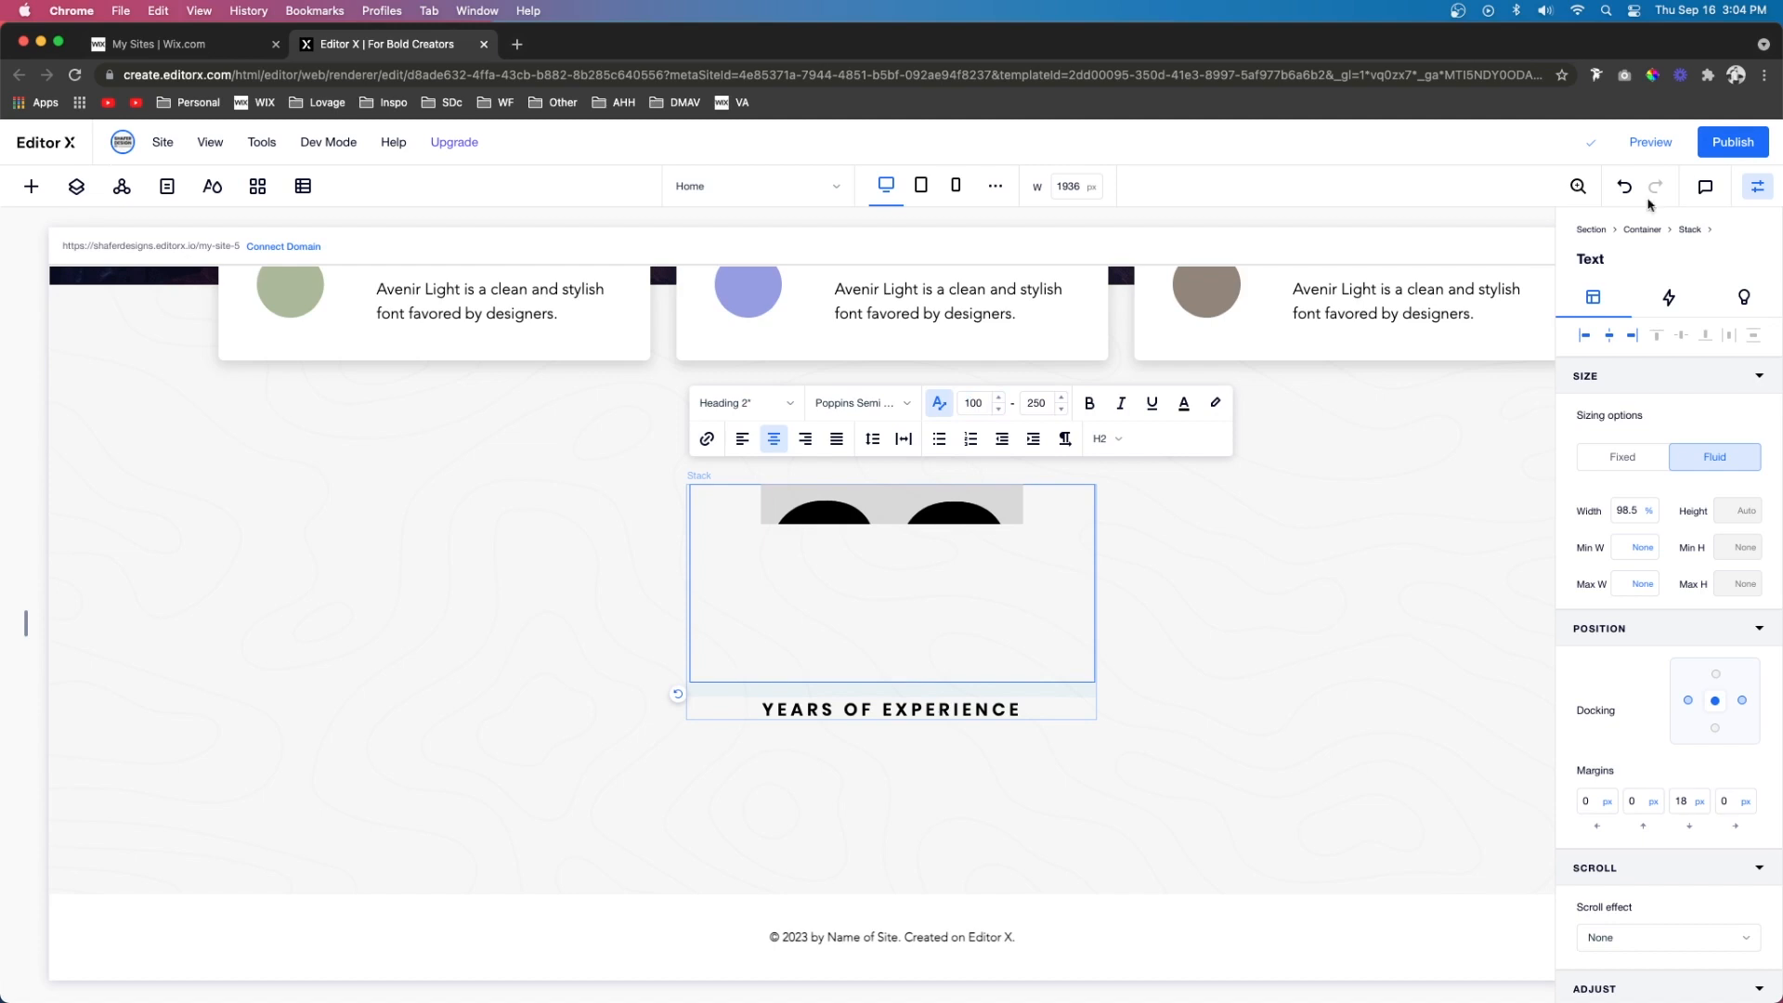
Preview the page at a reduced width to check the number's scaling, and return to editing
left_click(1650, 142)
left_click_drag(1757, 572, 1657, 595)
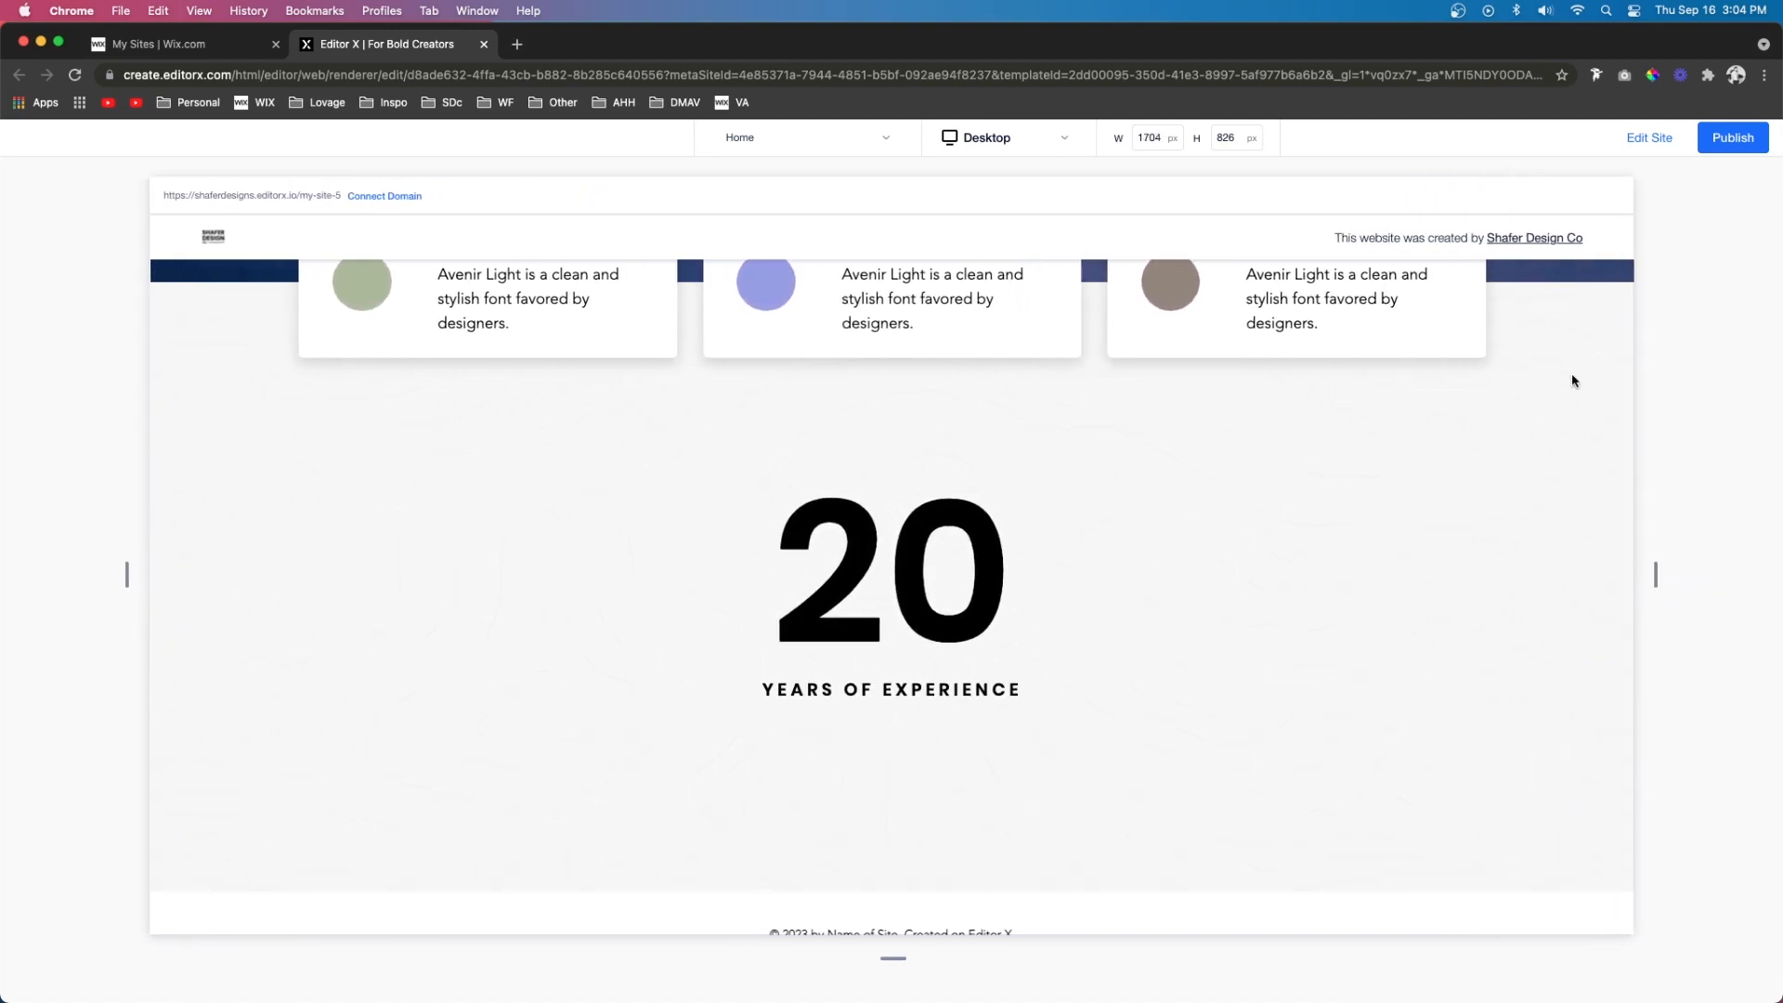
left_click(1650, 138)
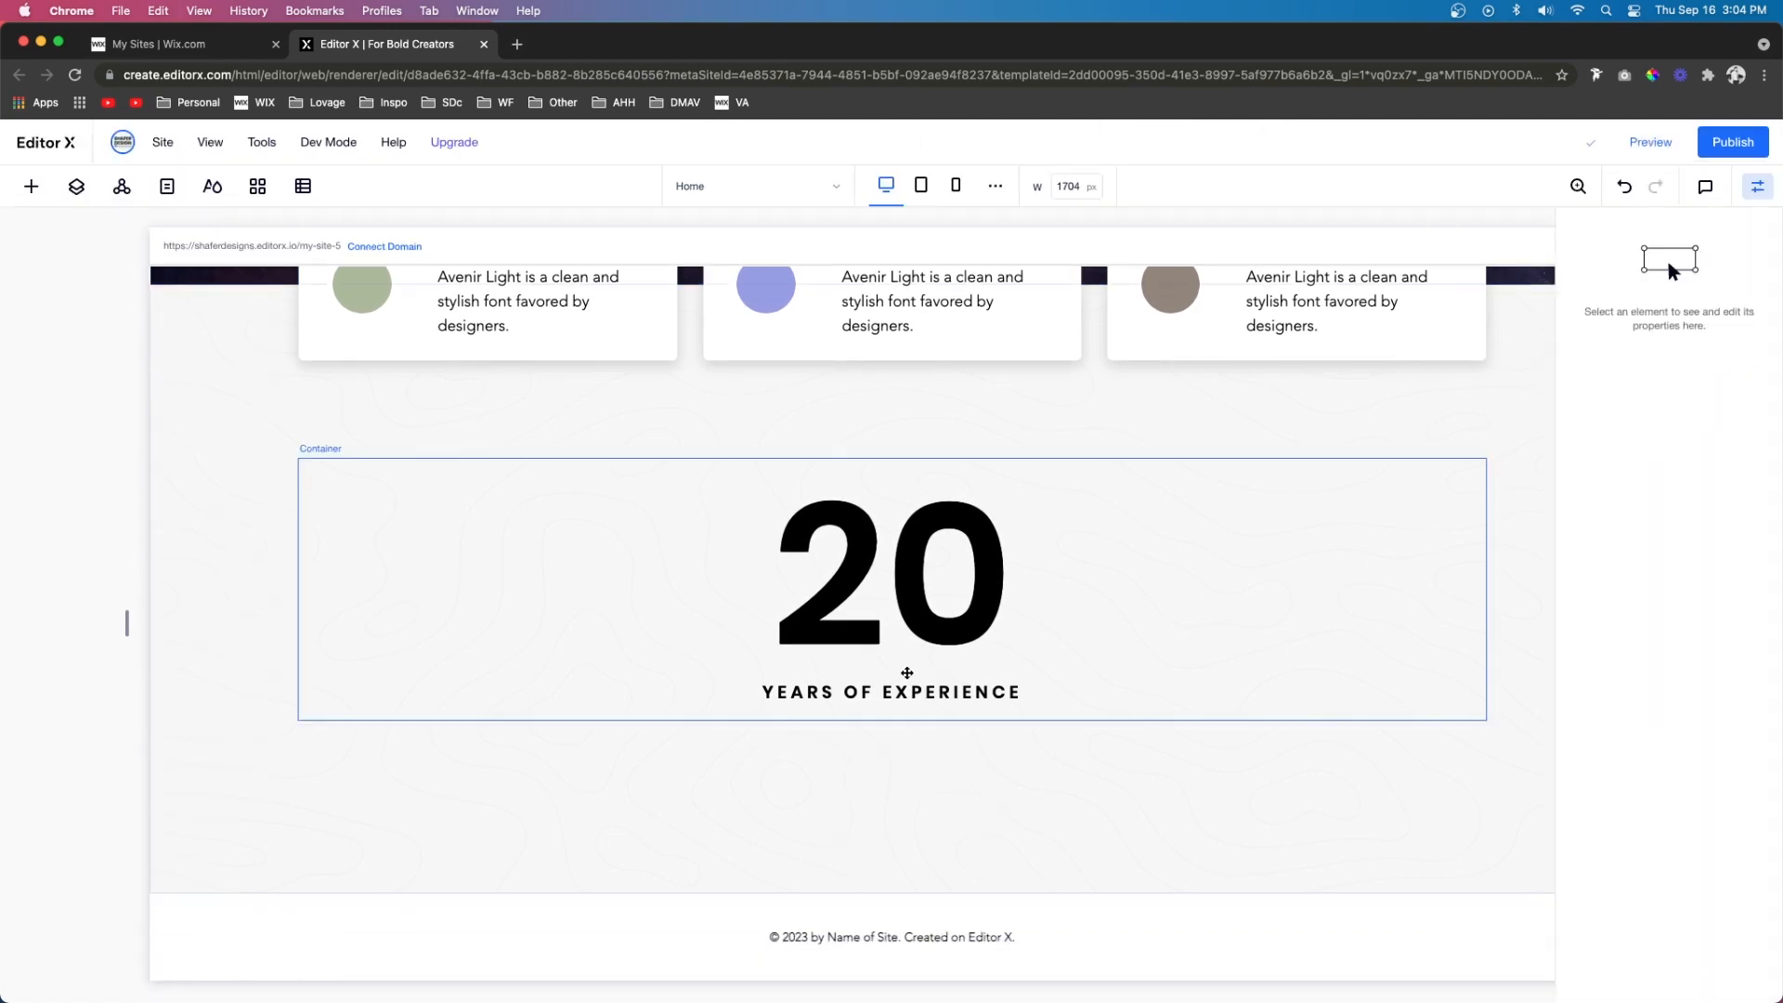
Add a title, a duplicate of that title and a paragraph to the container's third column
left_click(824, 683)
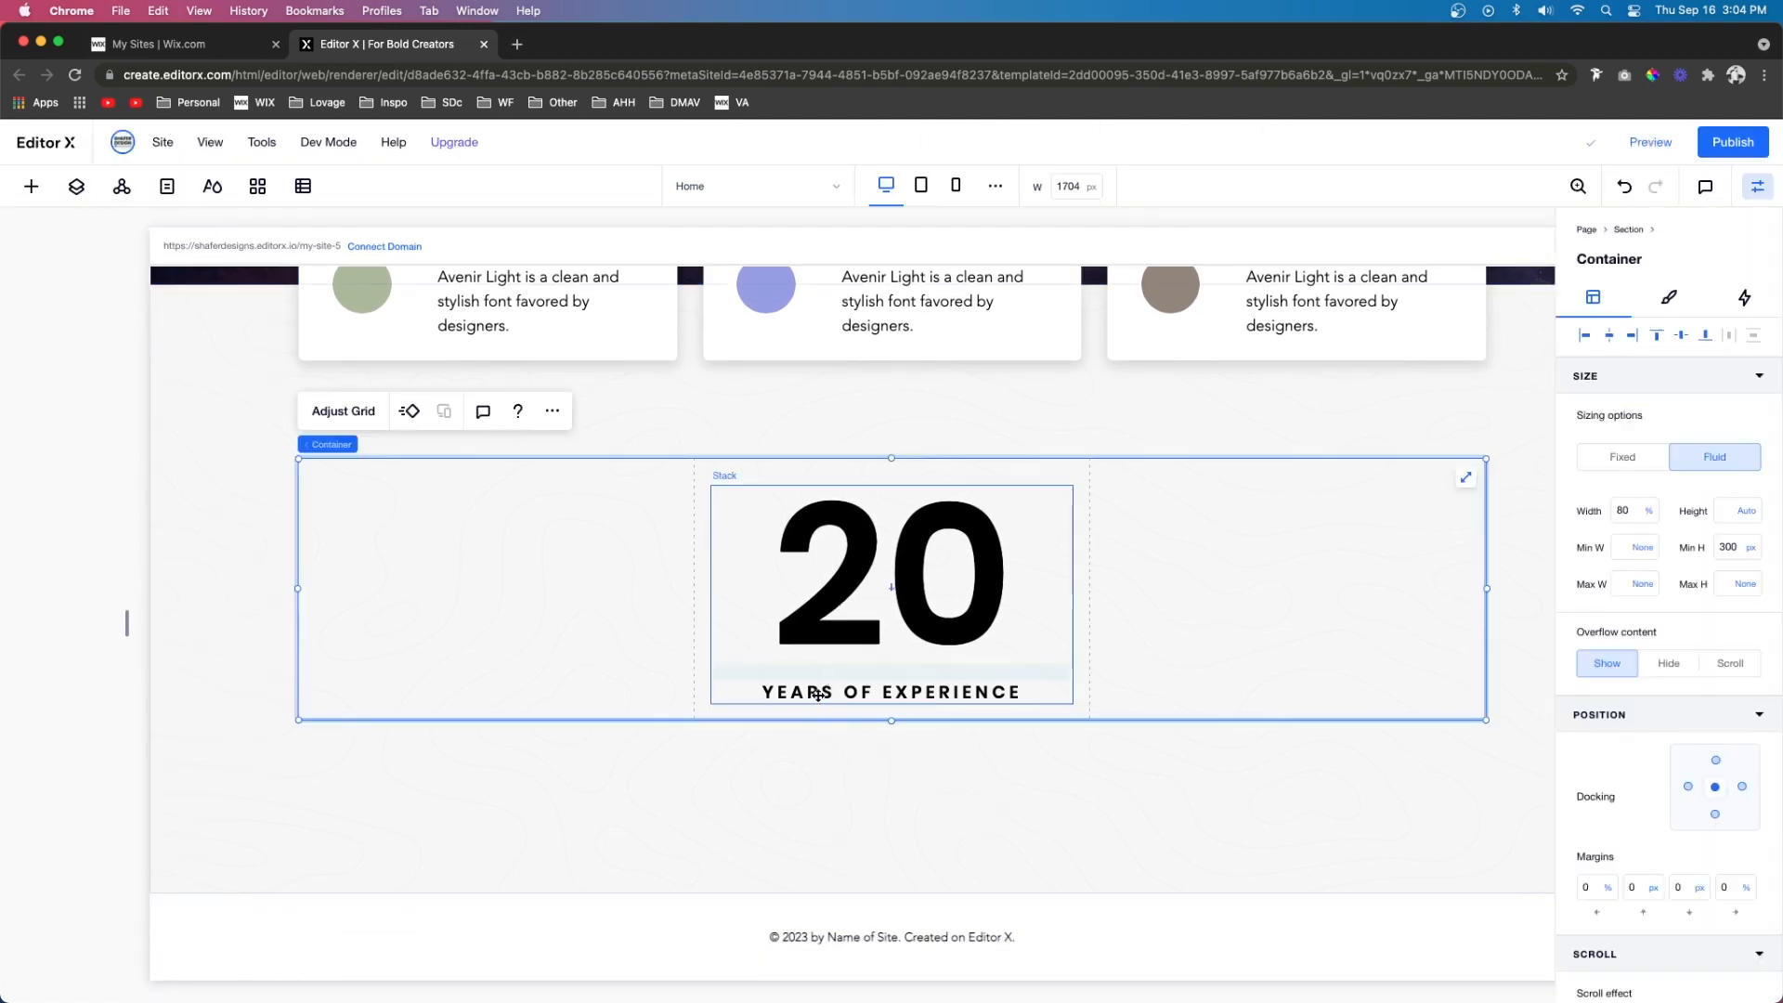
left_click(817, 694)
scroll(817, 695, "up", 3)
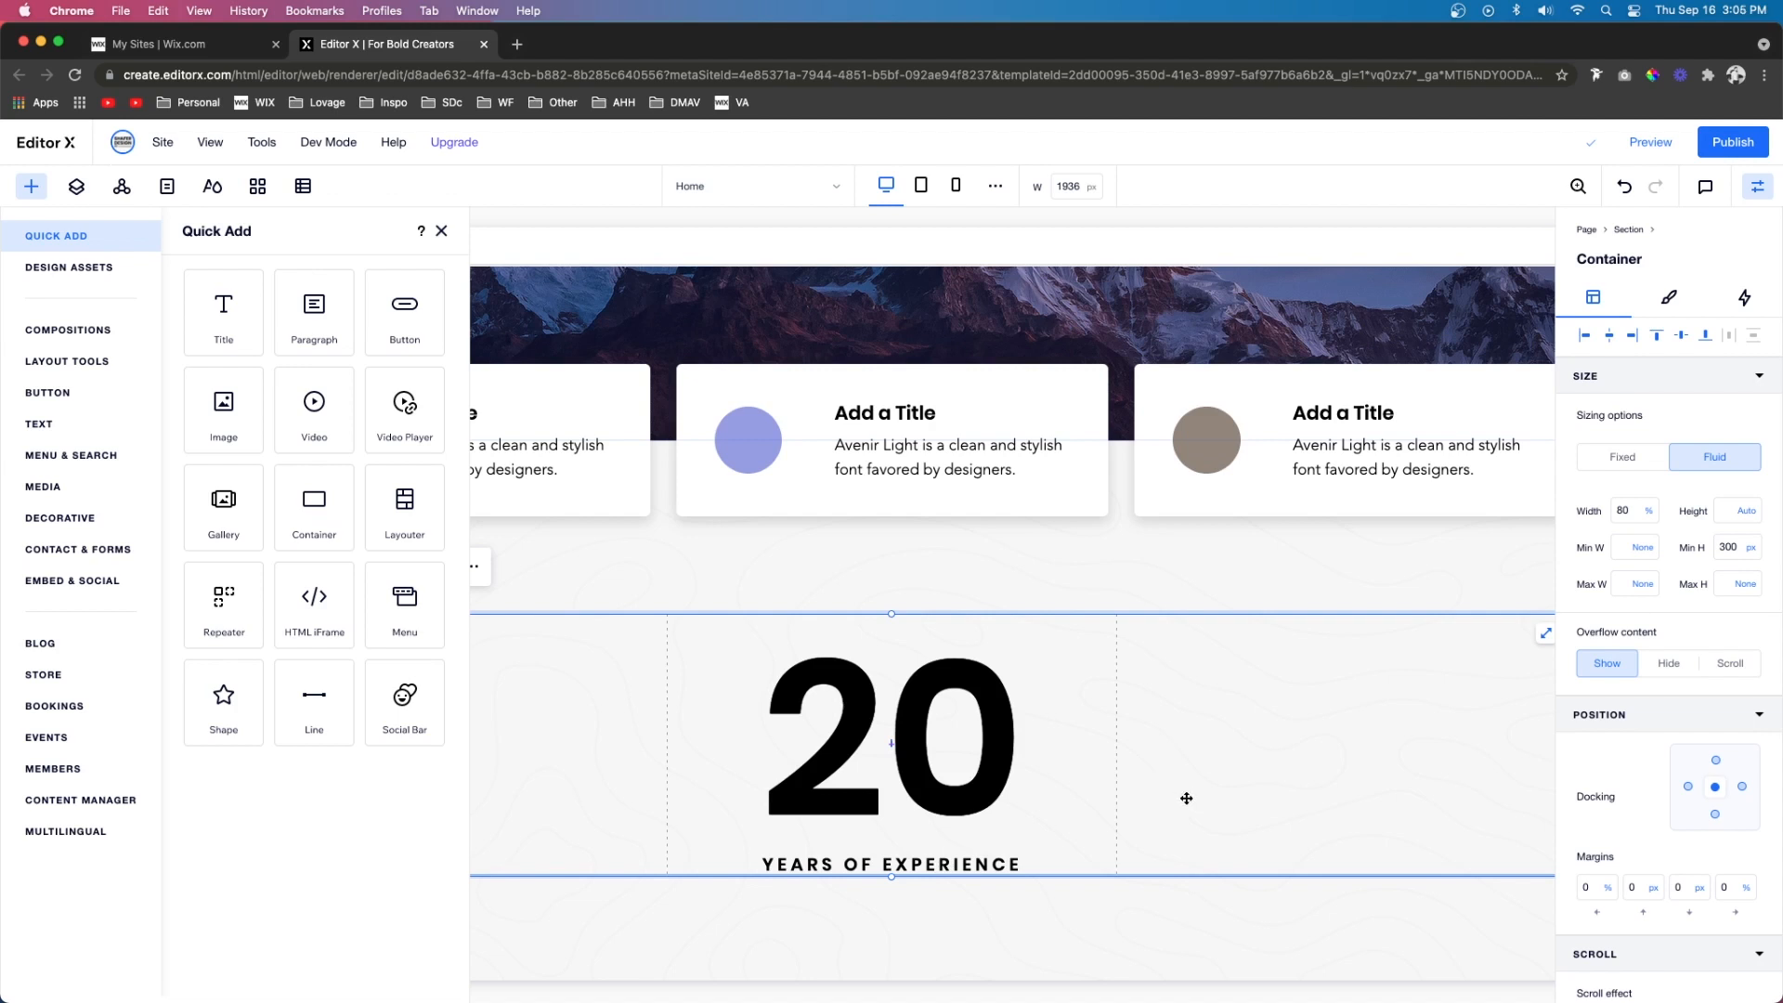
left_click_drag(222, 311, 1232, 702)
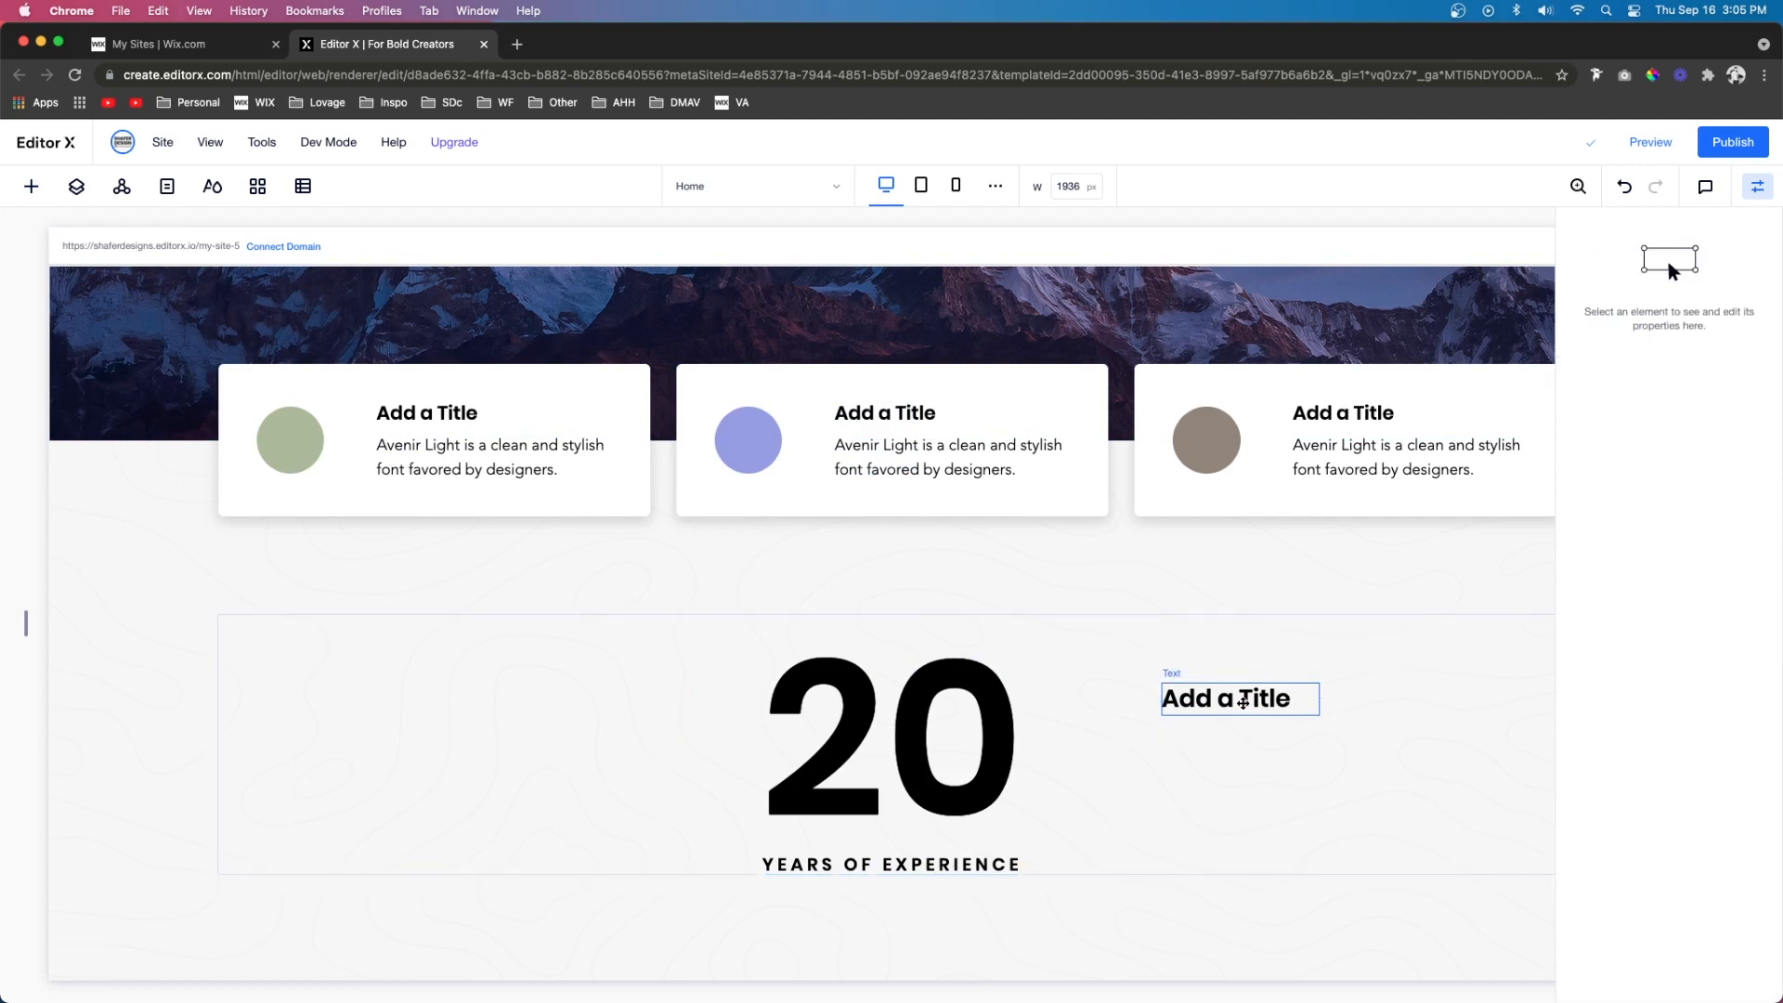
left_click_drag(1243, 704, 1245, 717)
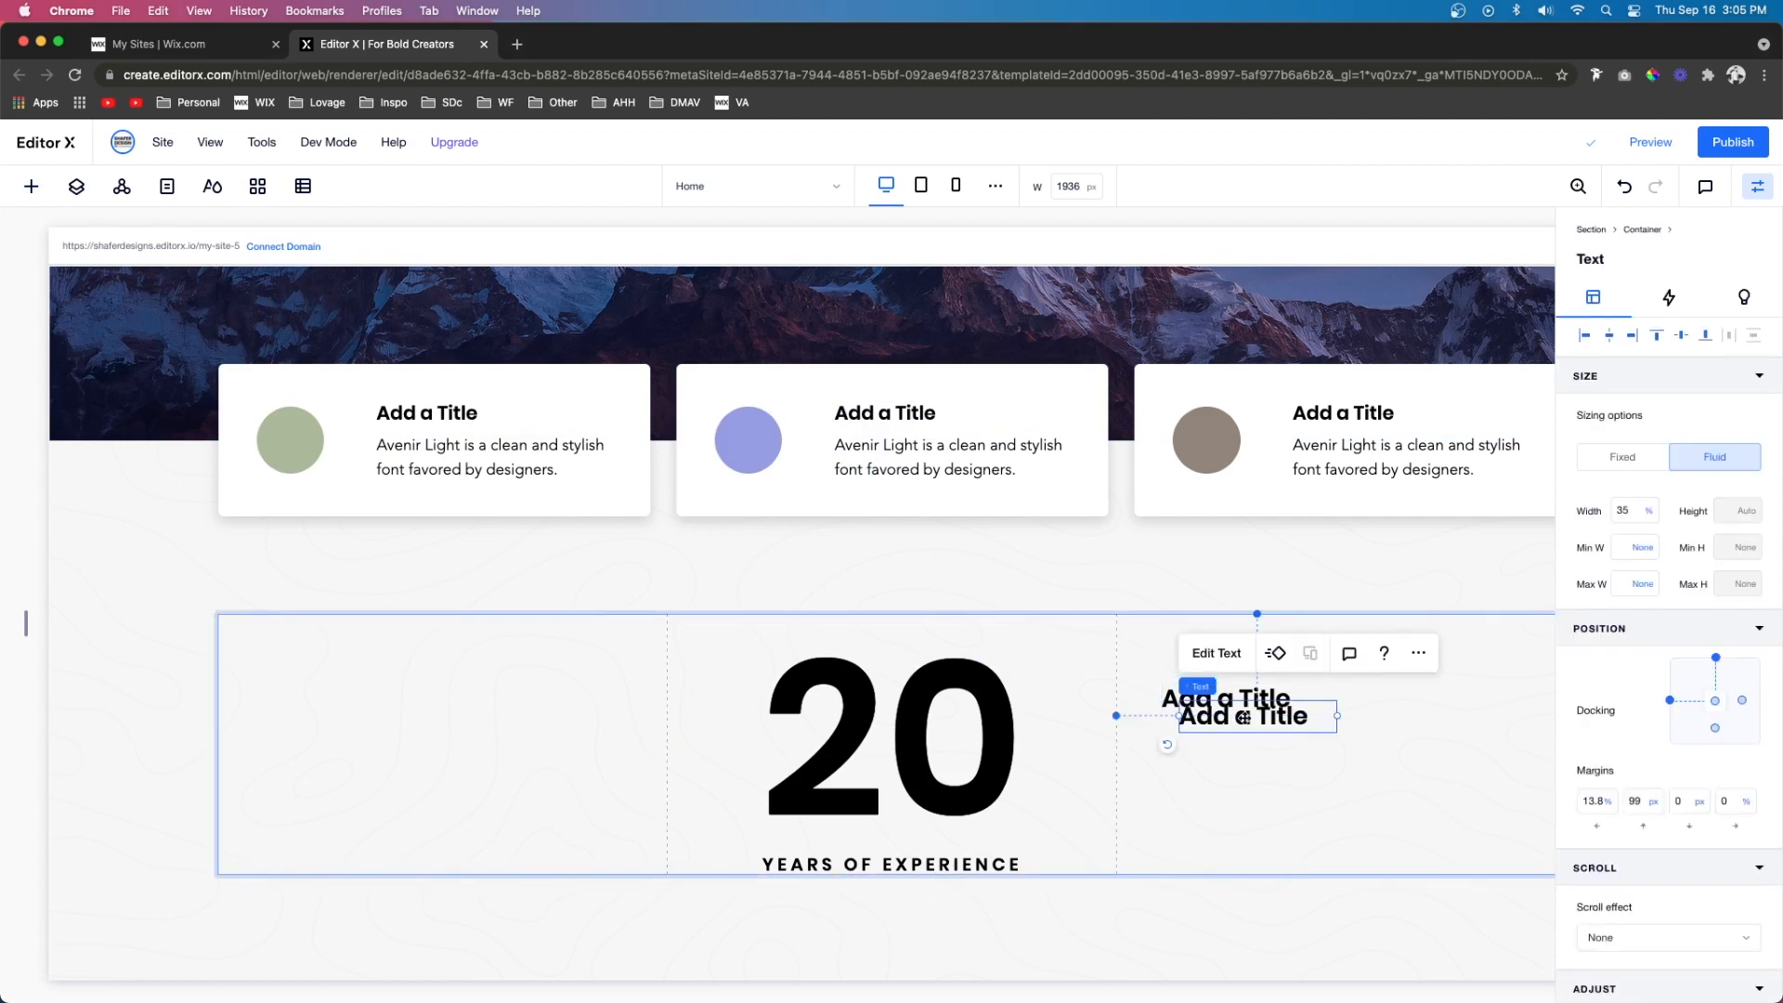
left_click(31, 186)
left_click_drag(402, 298, 1322, 817)
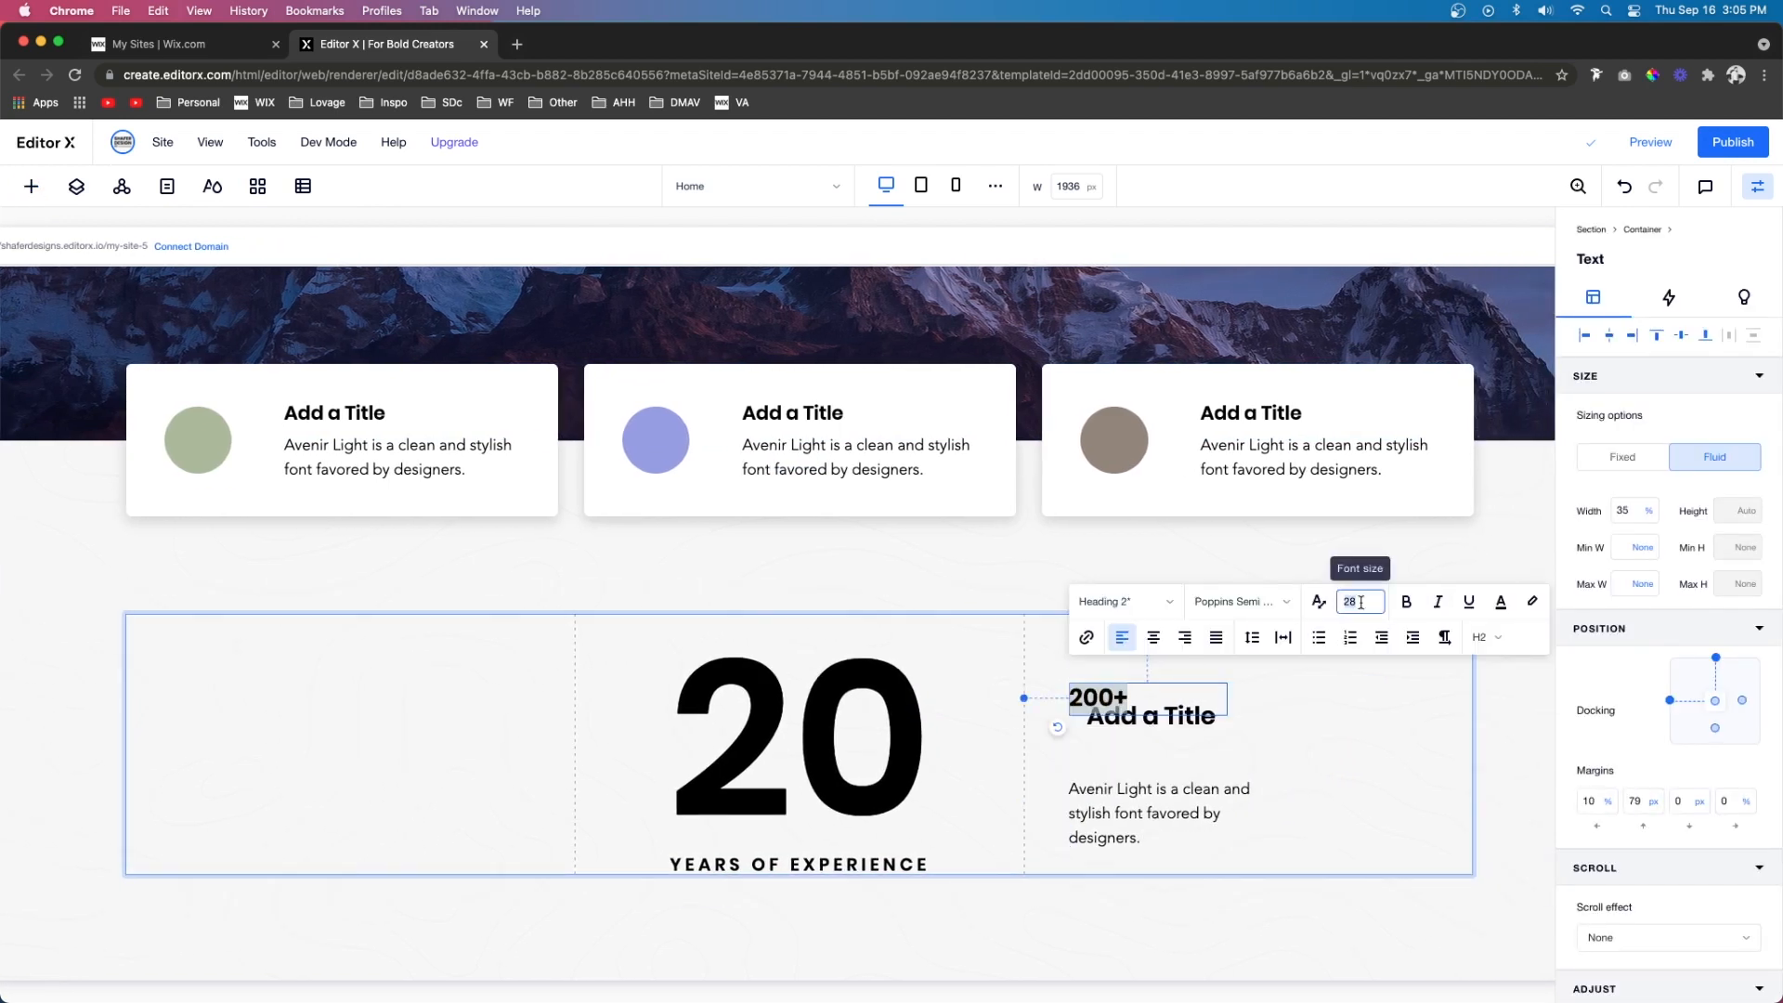
Make the upper title in the third column read "200+" at font size 60
left_click(1361, 602)
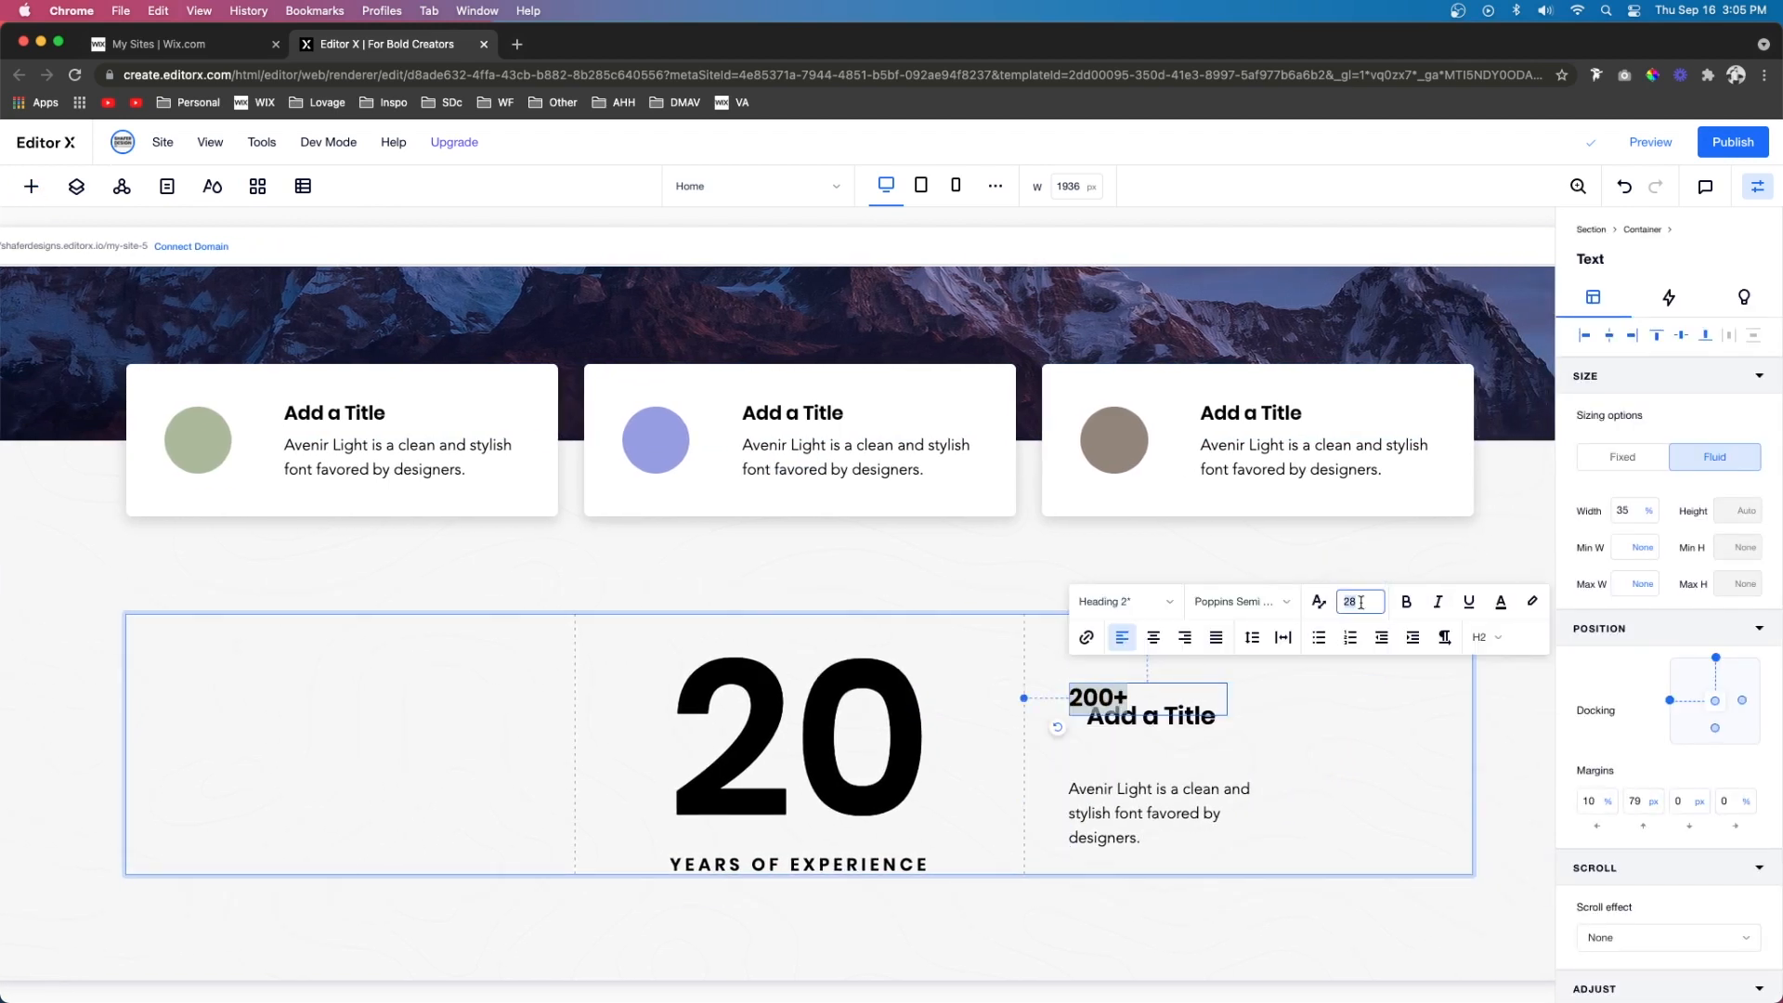
type("60")
key("Return")
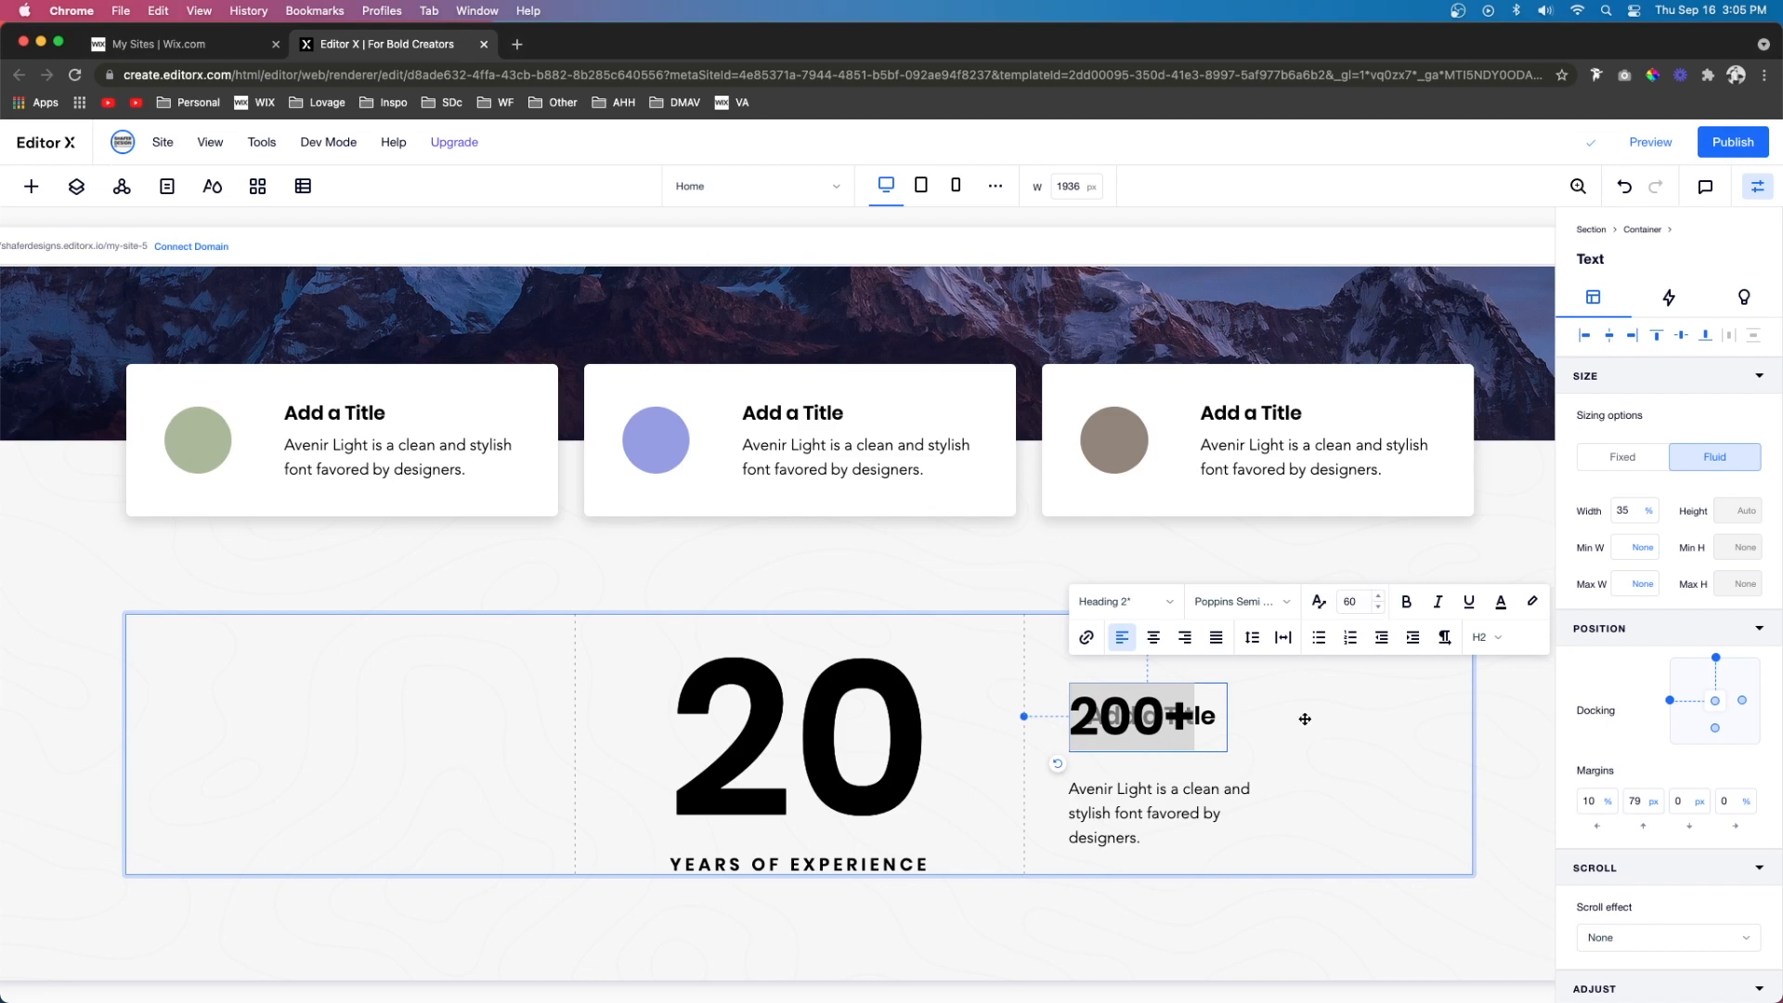
left_click(1304, 719)
Move the duplicate title directly below "200+" and set its font size to 15
left_click_drag(1188, 721, 1178, 764)
double_click(1178, 764)
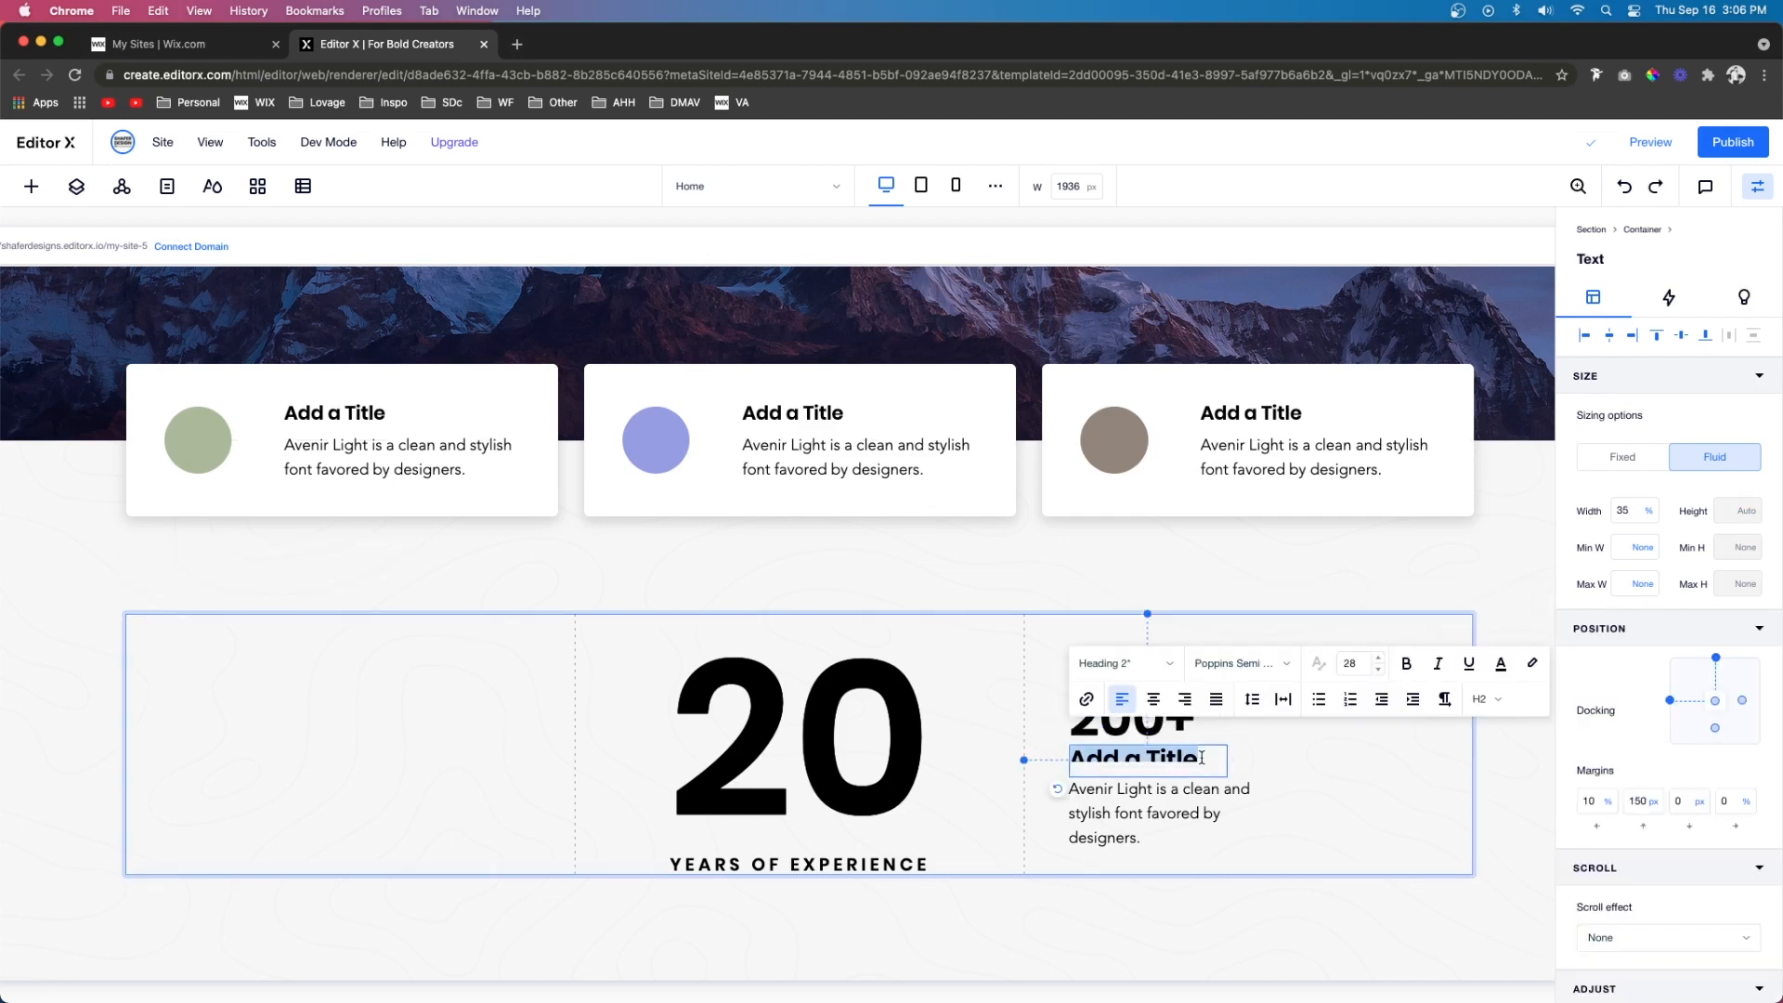
left_click(1355, 665)
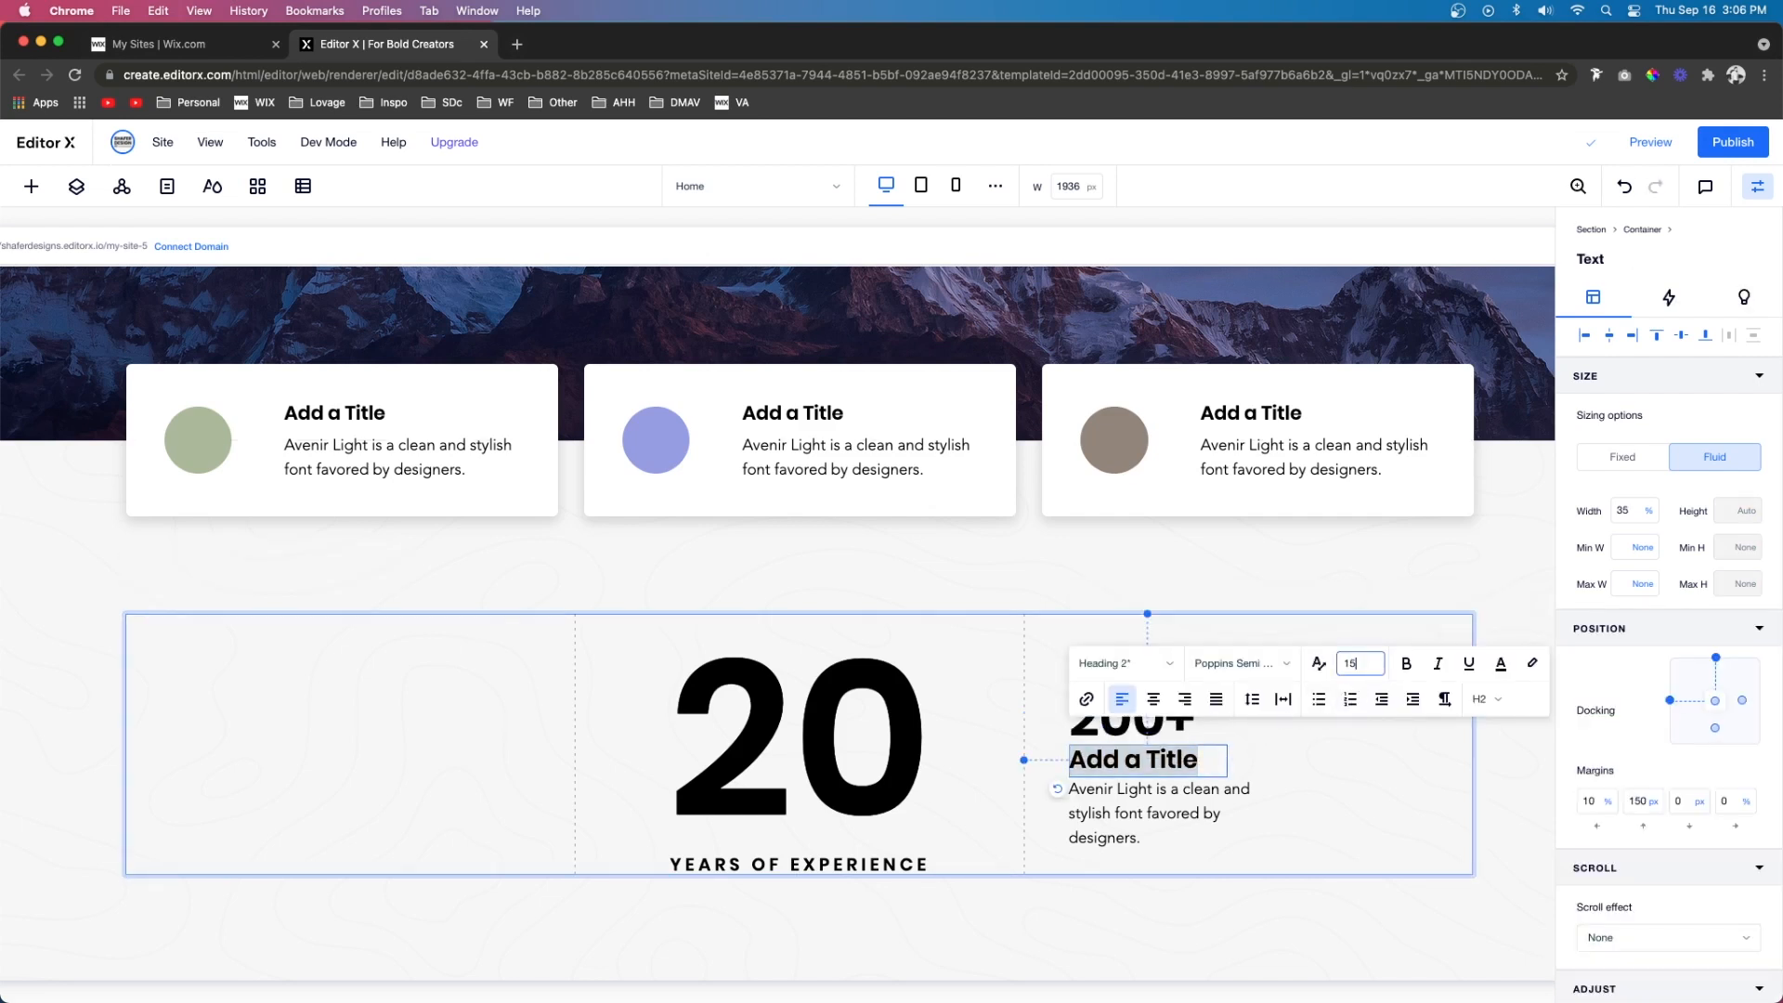
key("Return")
Set the font size of the paragraph under the third column's titles to 15
left_click(1155, 801)
double_click(1154, 800)
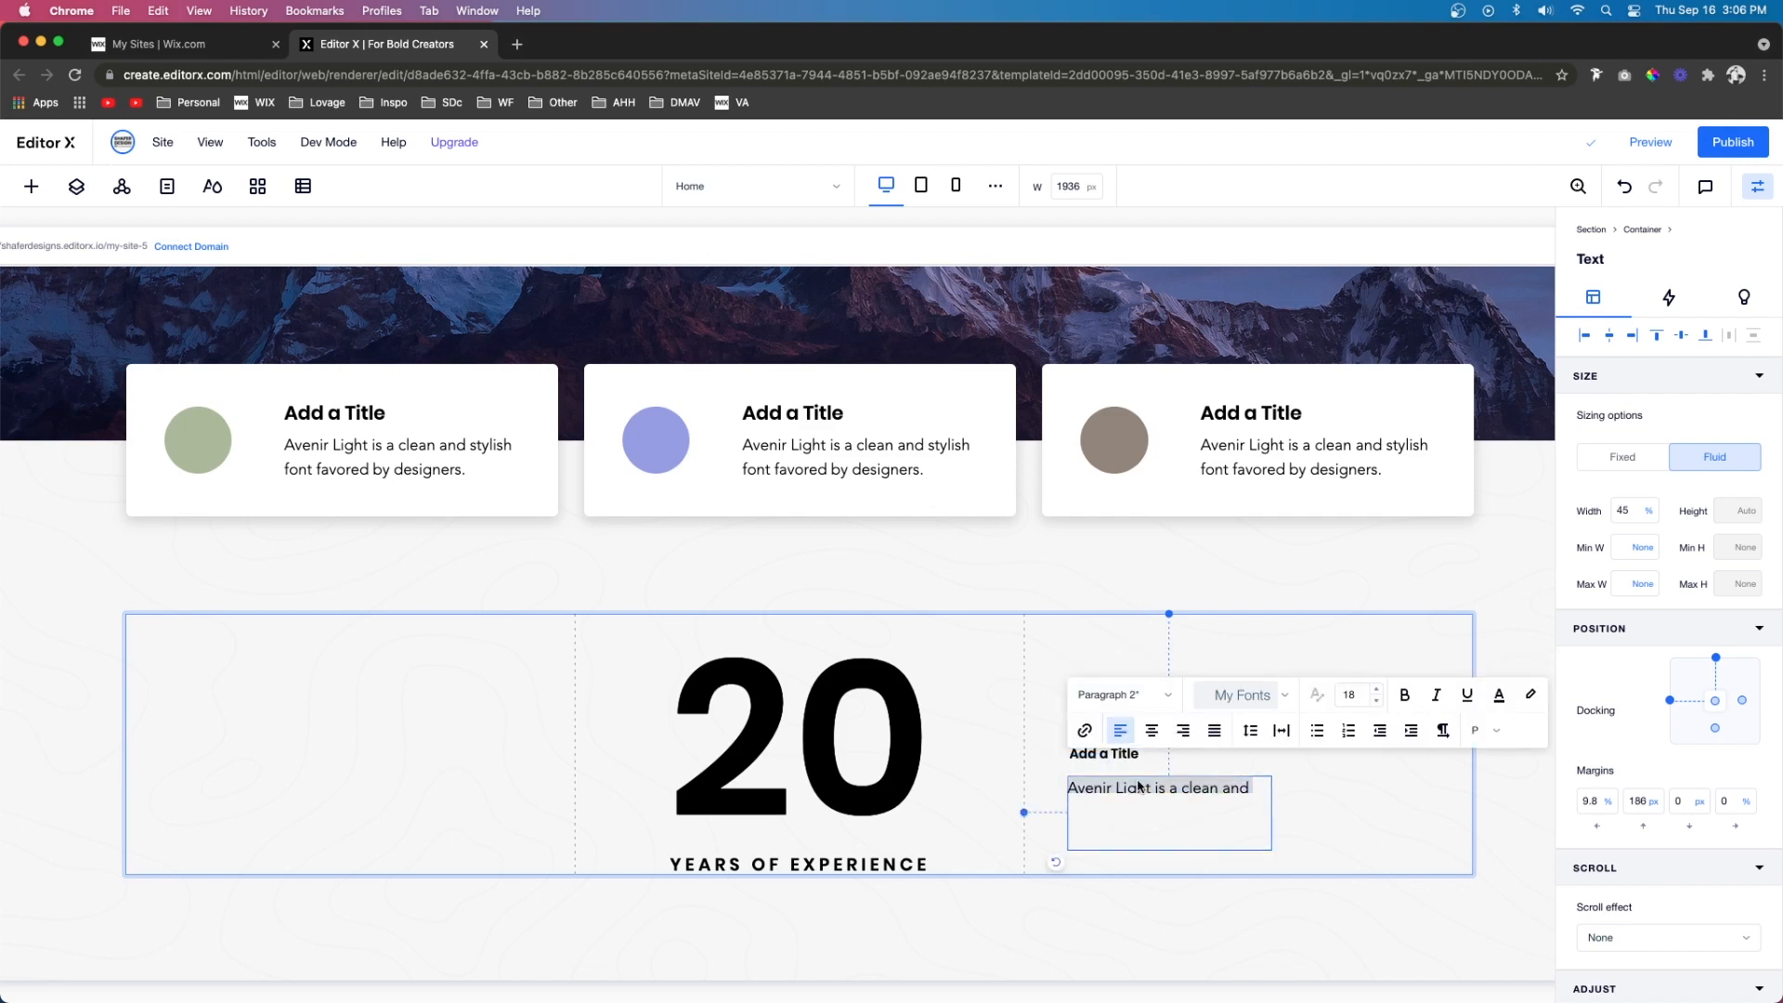
left_click(1358, 699)
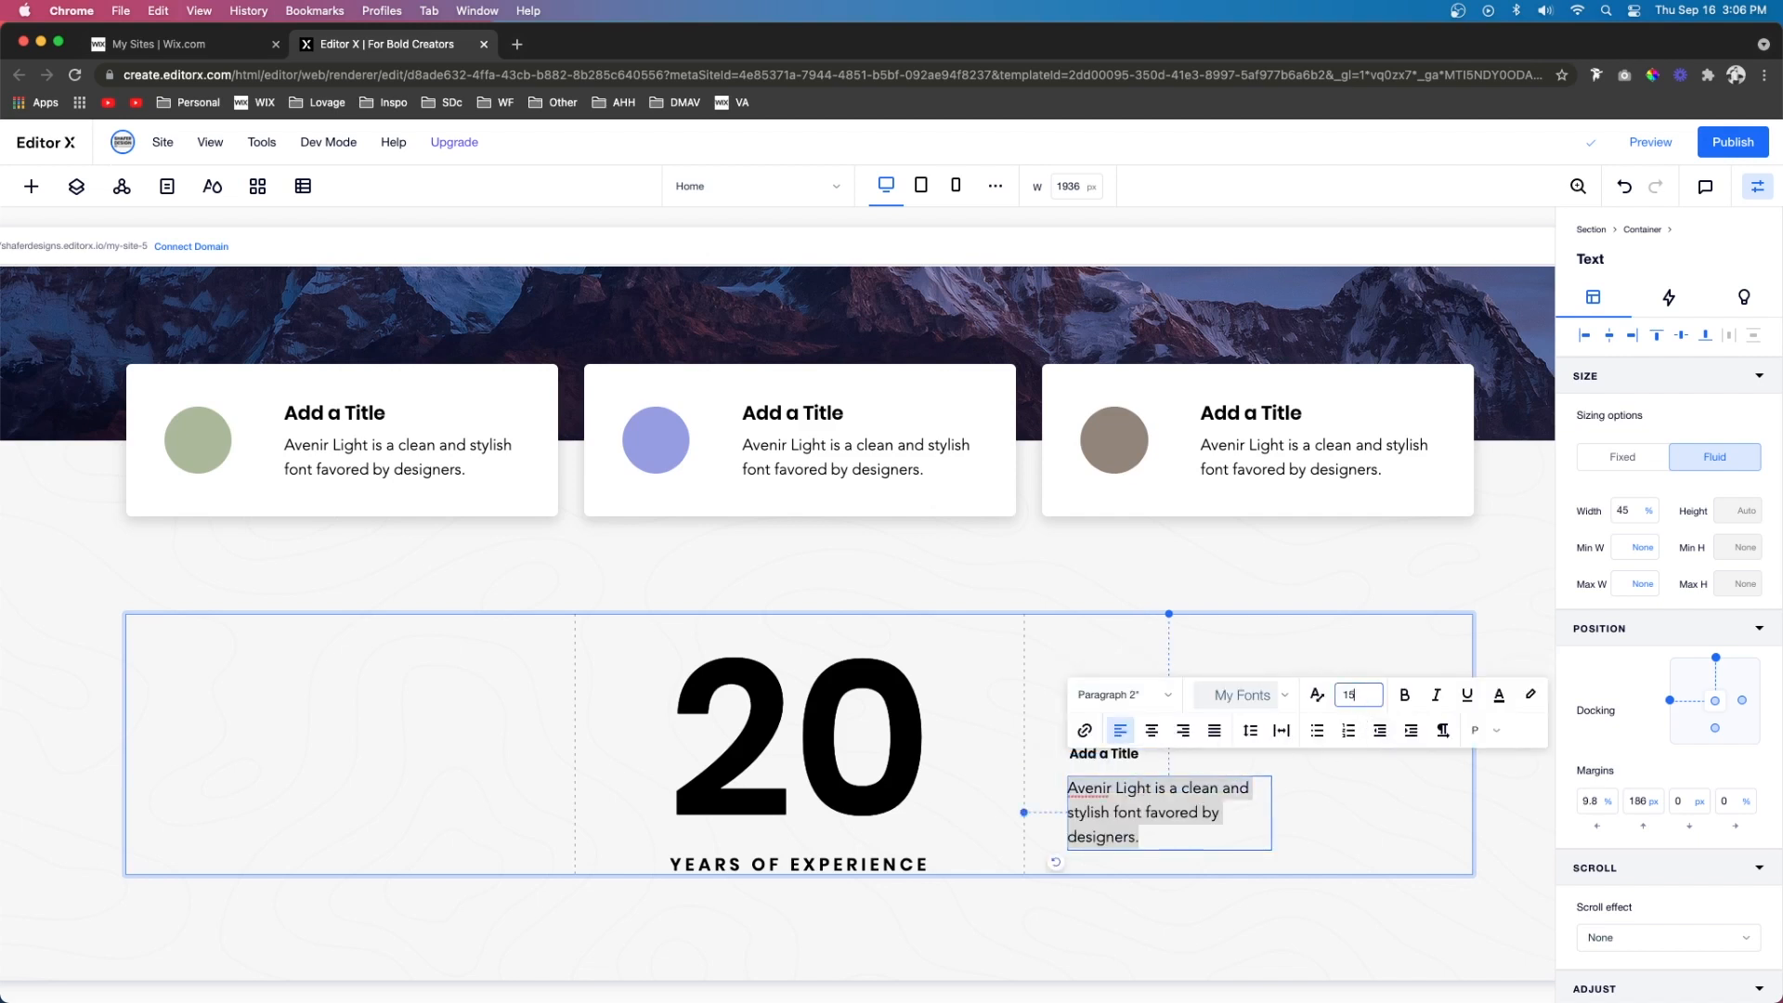
type("15")
key("Return")
left_click(1135, 862)
Combine the "200+" title, the small title and the paragraph of the third column into a stack
left_click(1114, 755)
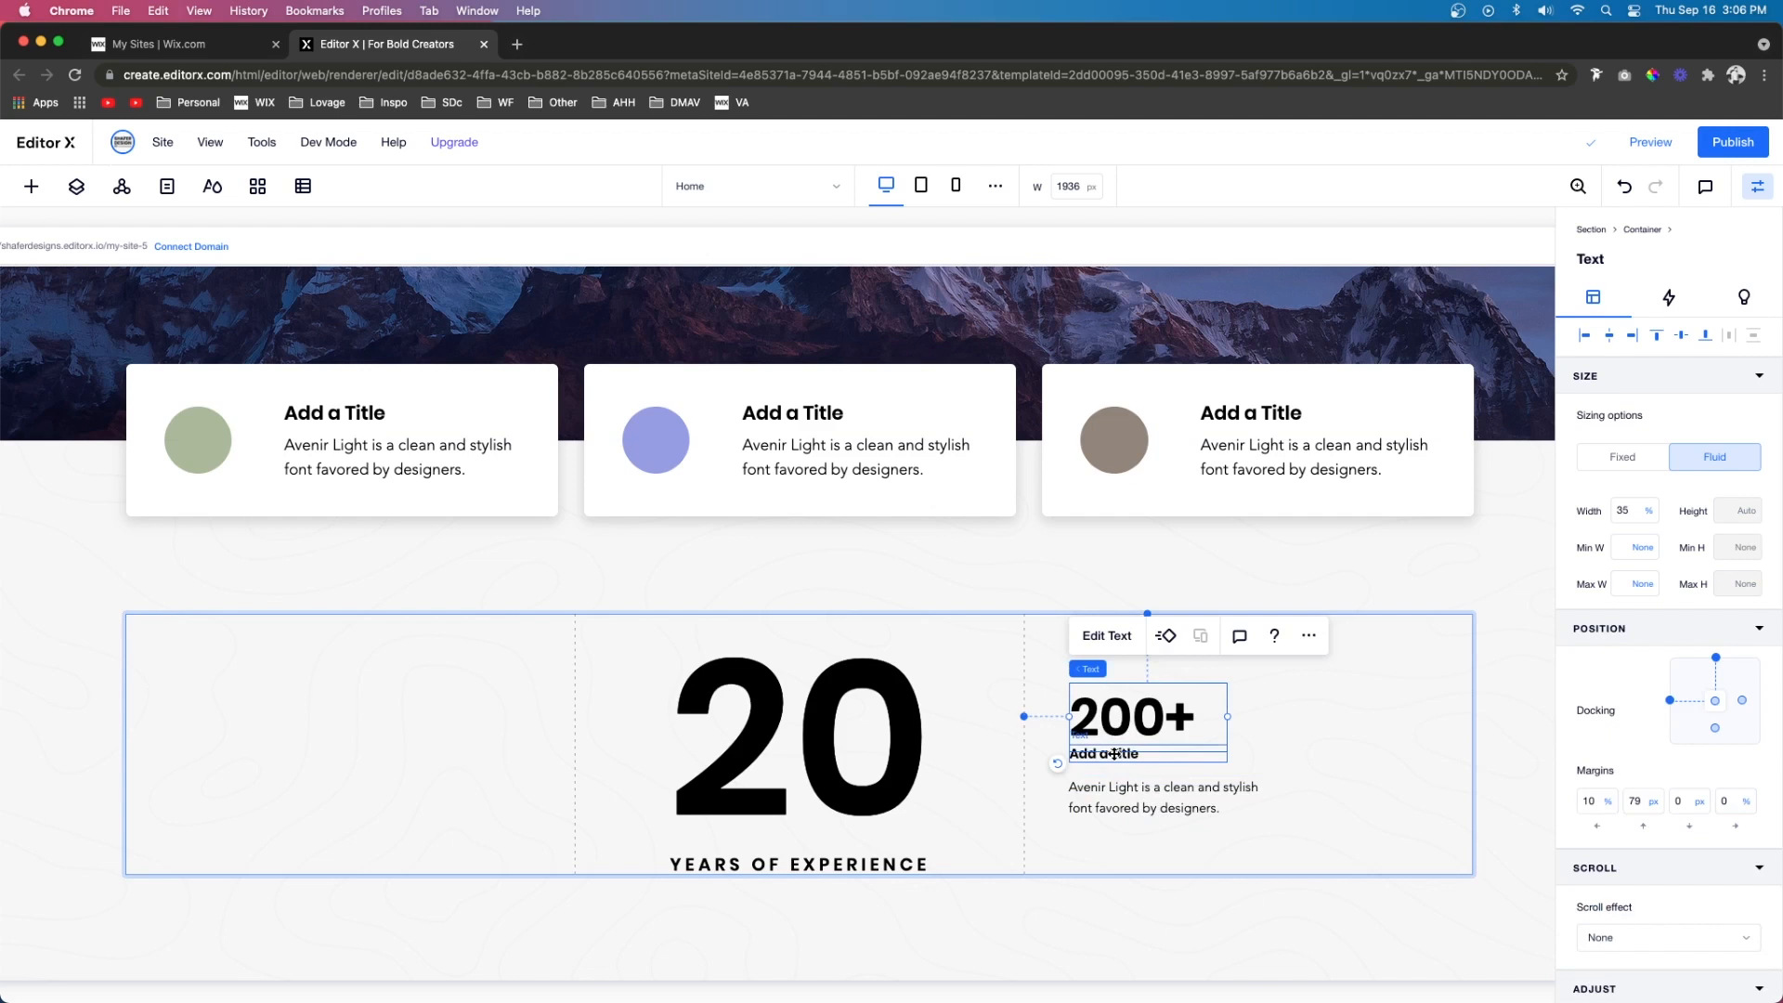
left_click(1123, 798, "shift")
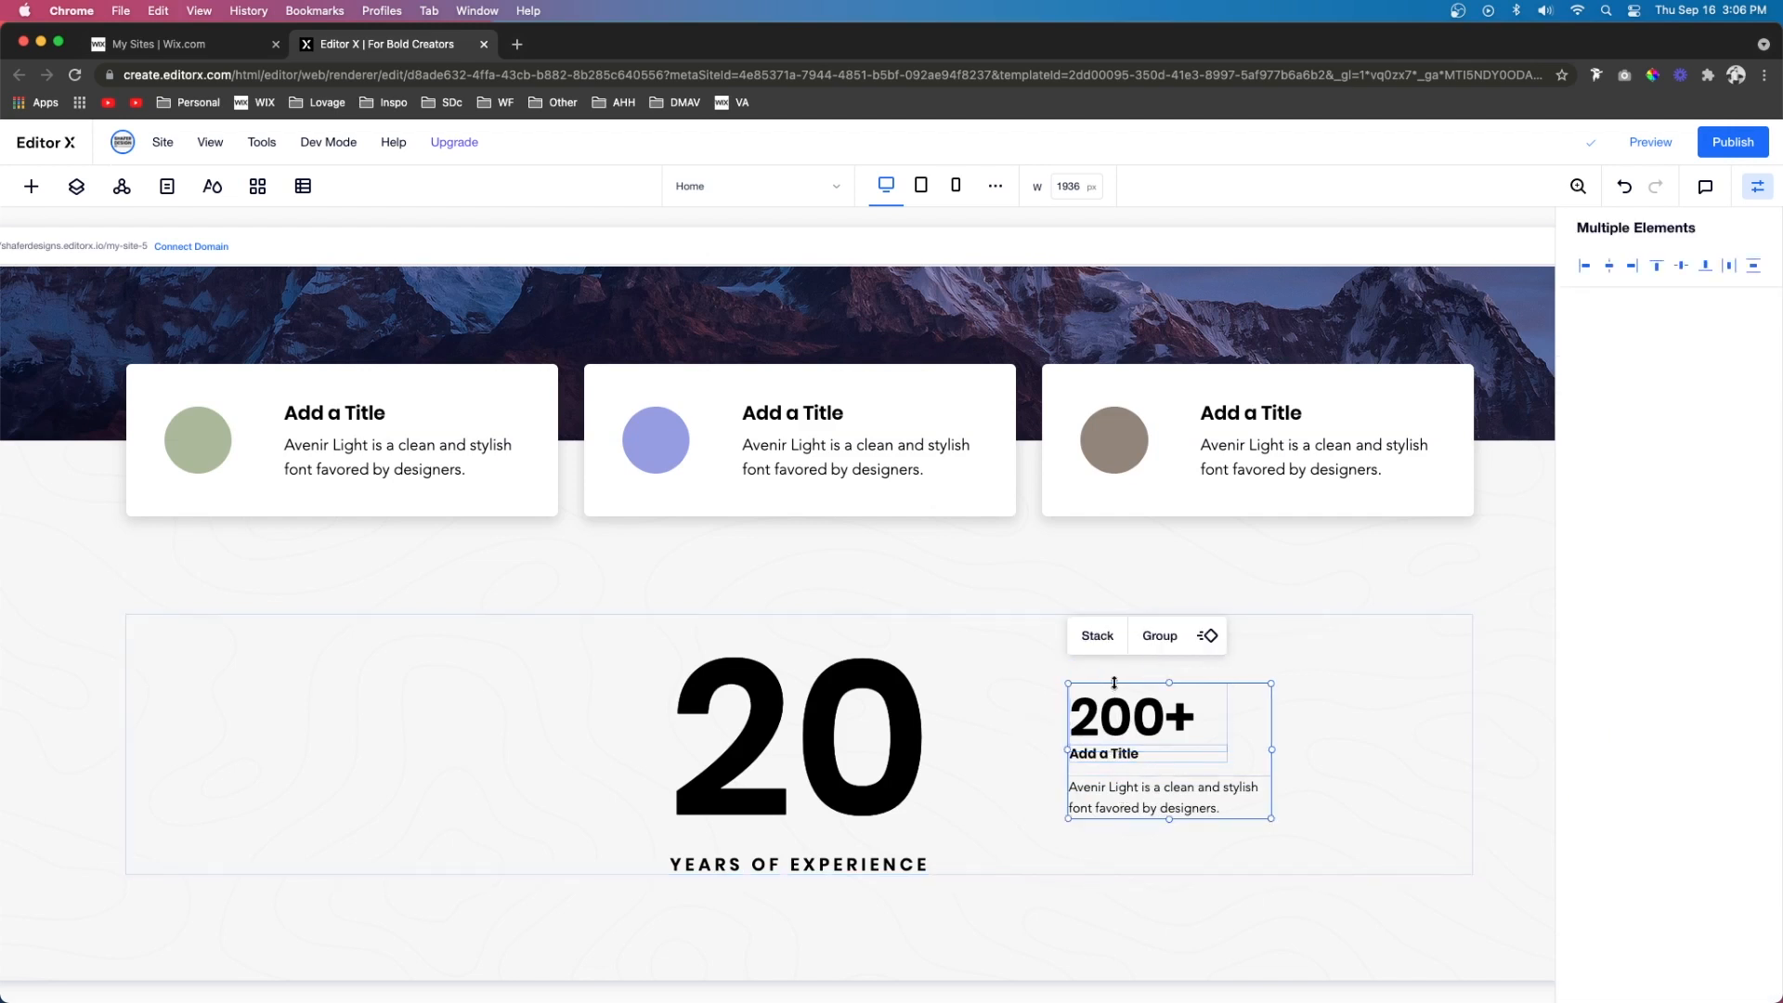
left_click(1094, 635)
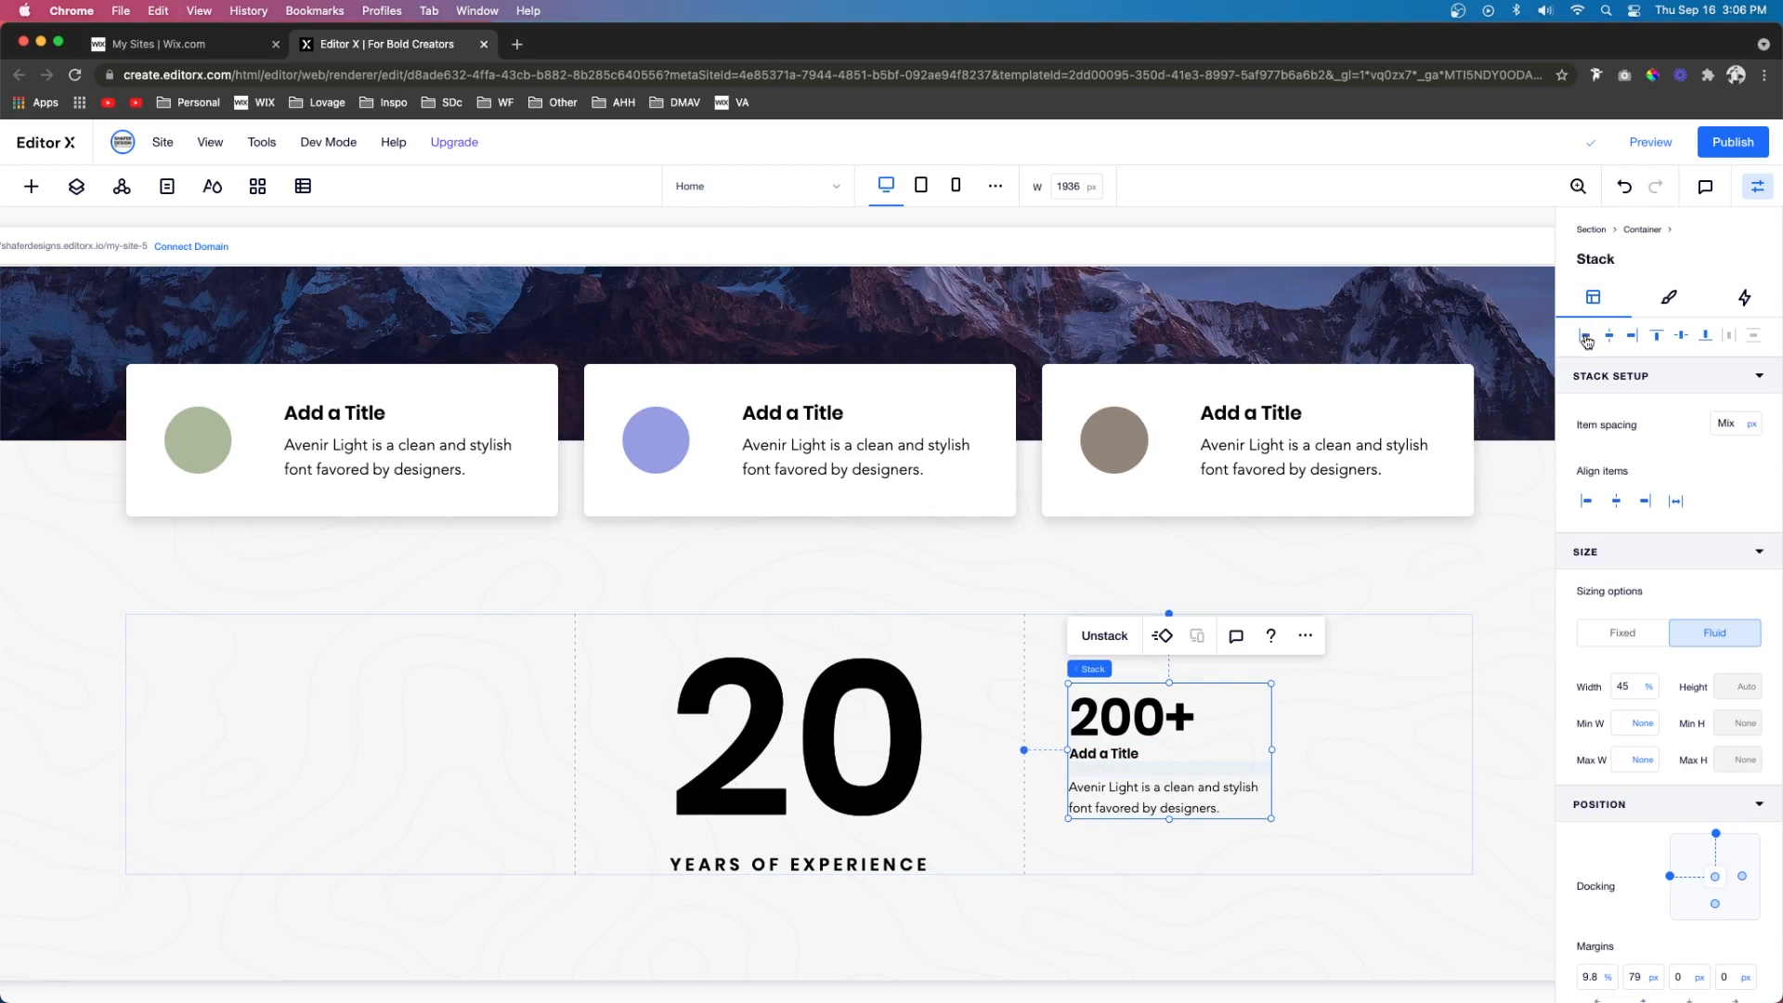
Align the stack to the left and bottom edges of the third column and dock it to the bottom
left_click(1586, 337)
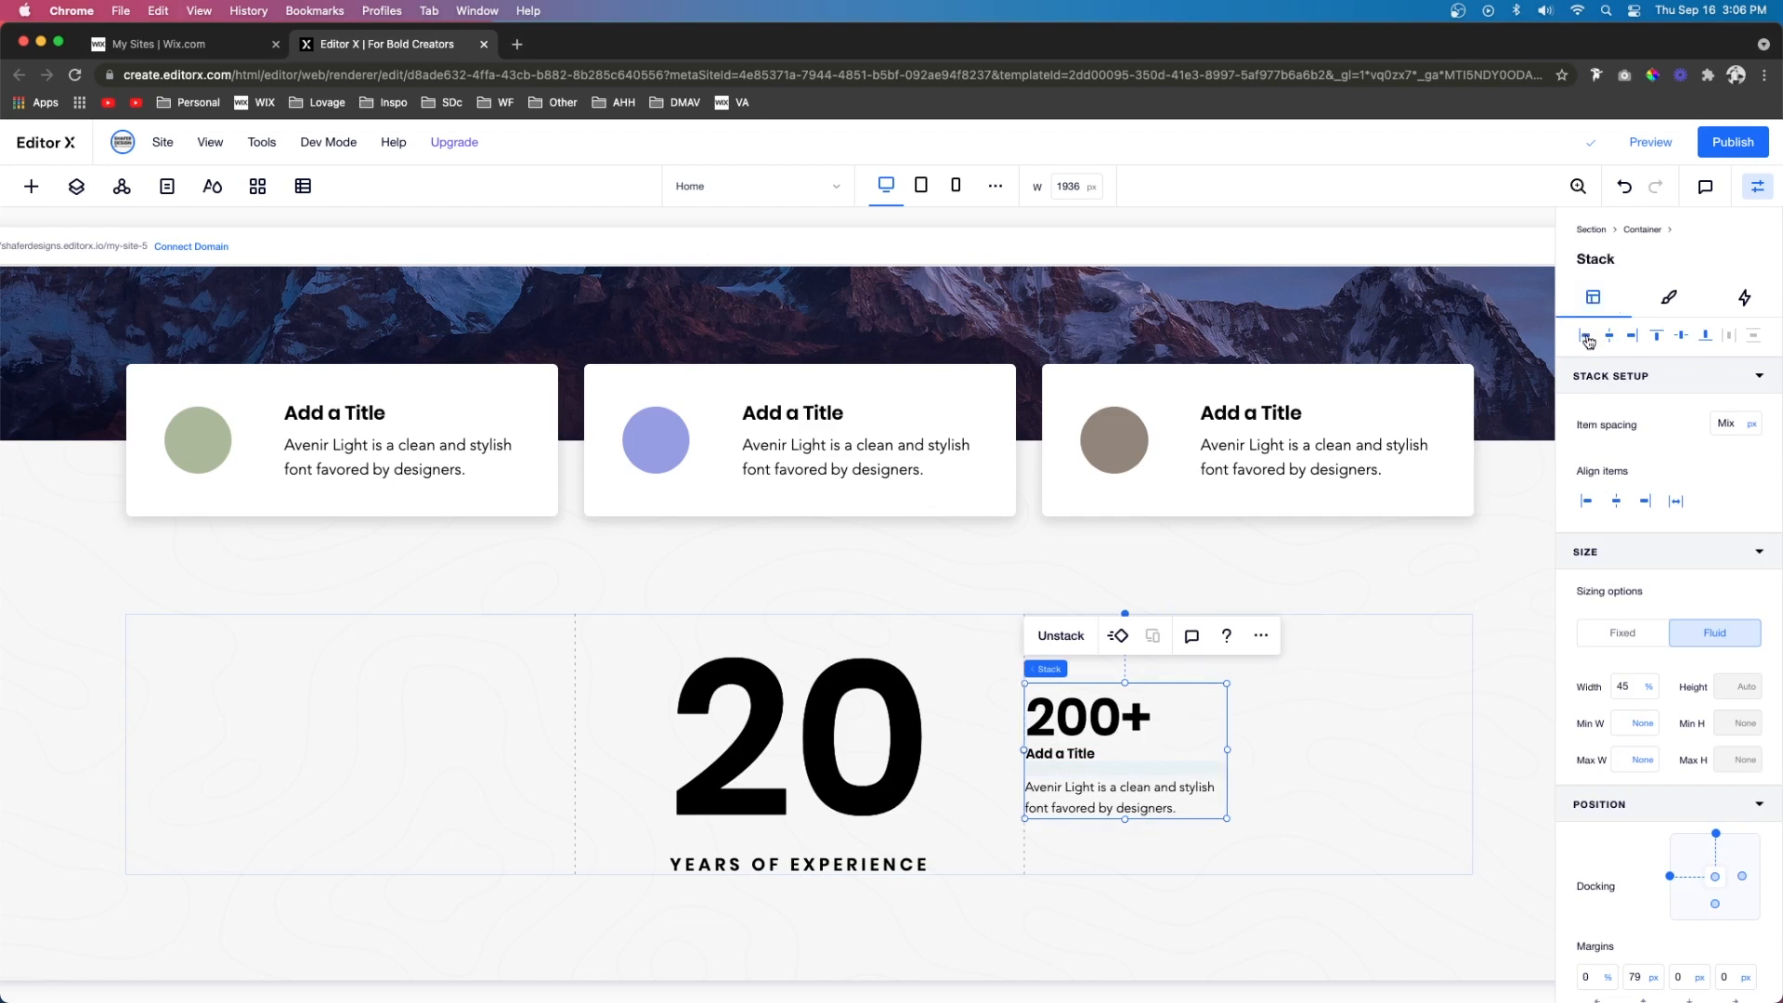
left_click(1705, 336)
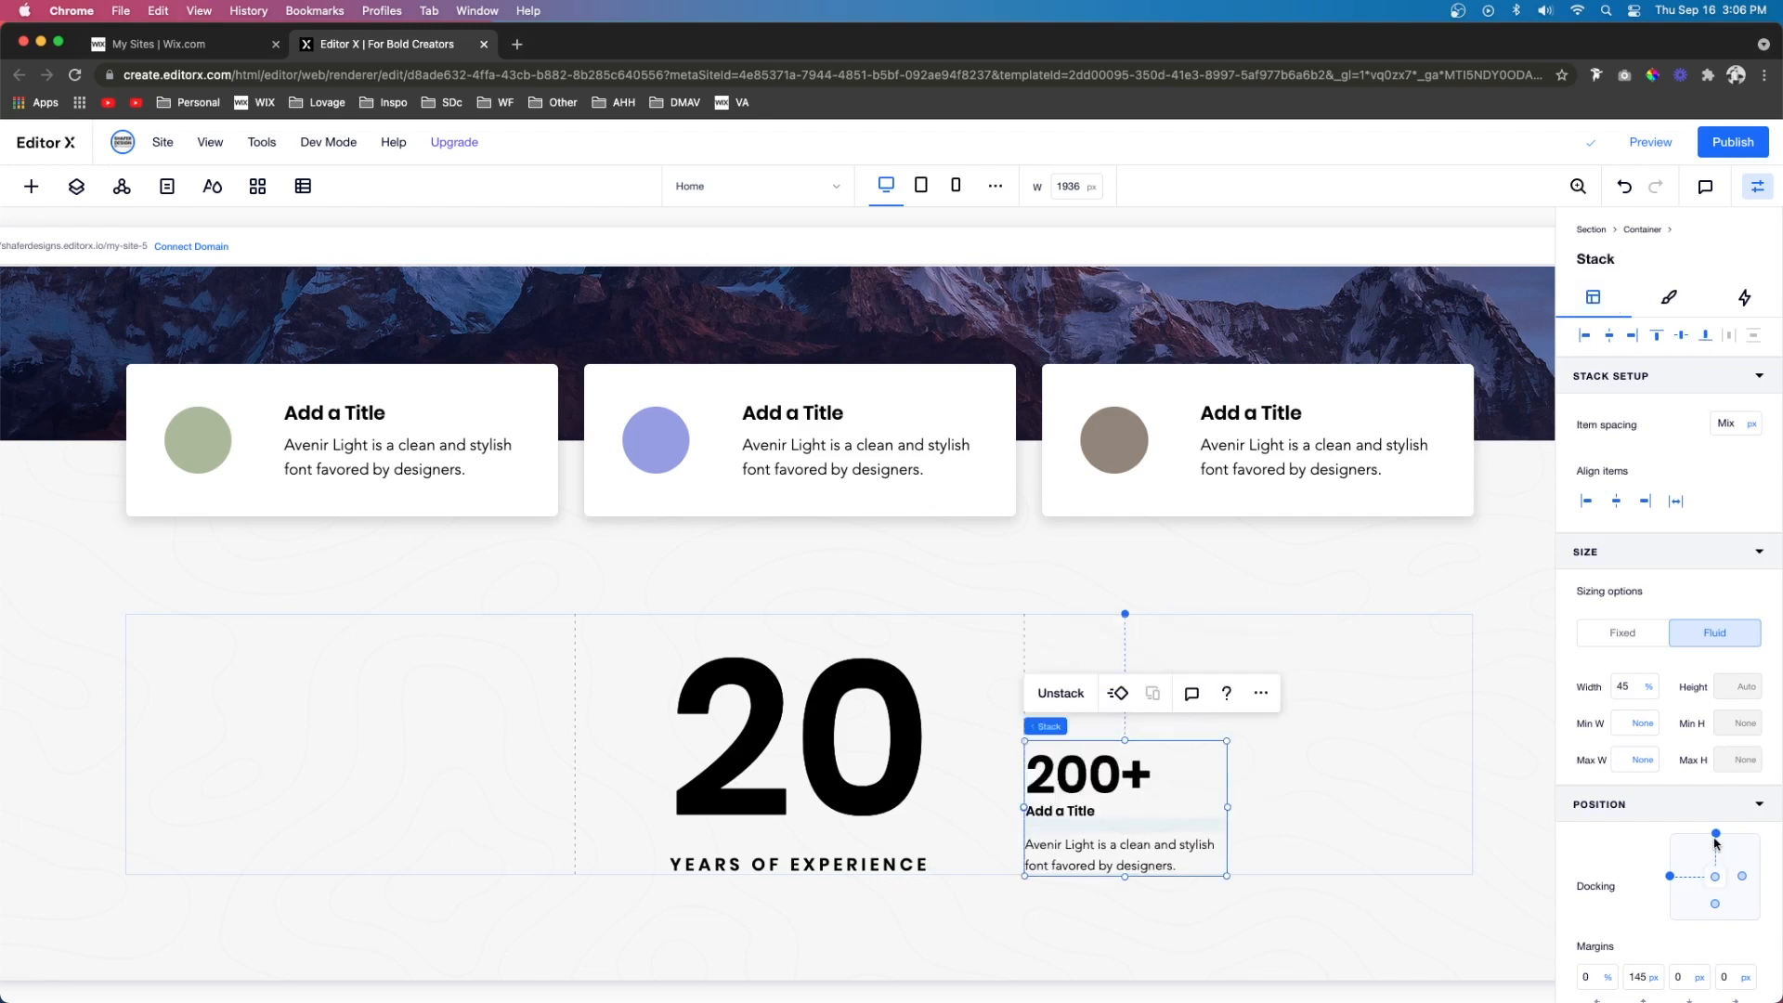
left_click(1715, 904)
Give the small title under "200+" a 15 px top margin and change its text to "HIGH SKILLED PEOPLE"
left_click(1161, 811)
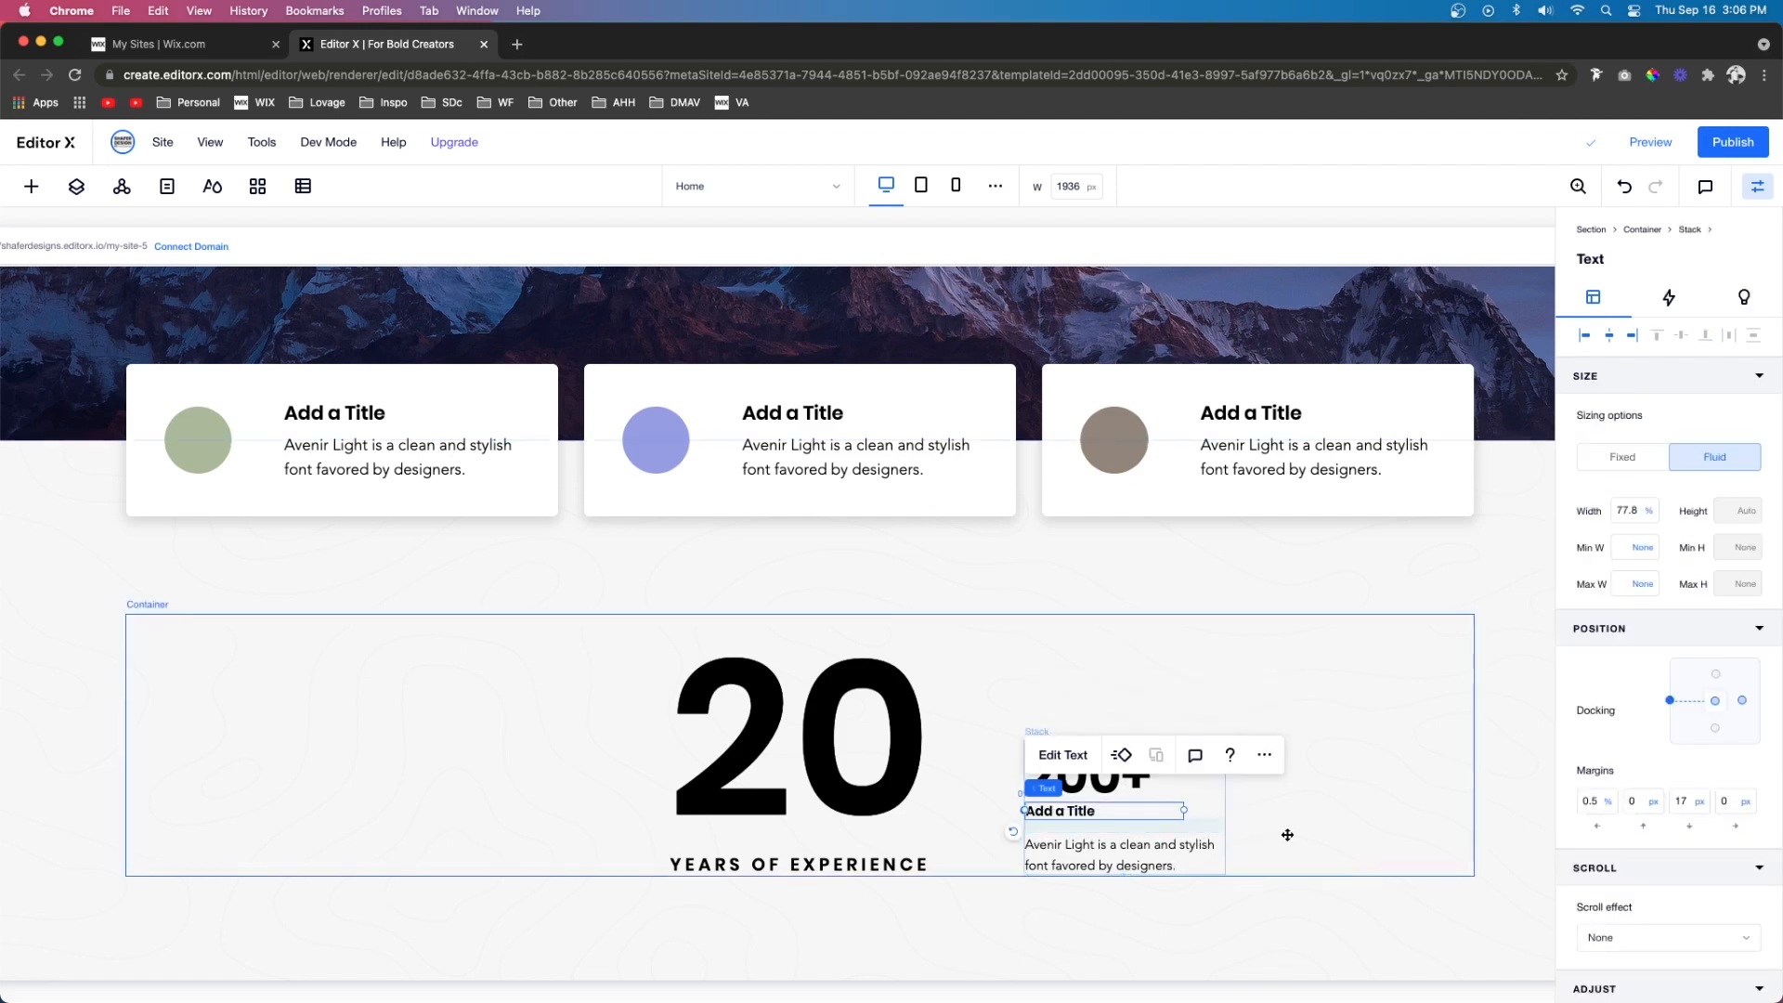
left_click(1644, 808)
type("15")
key("Return")
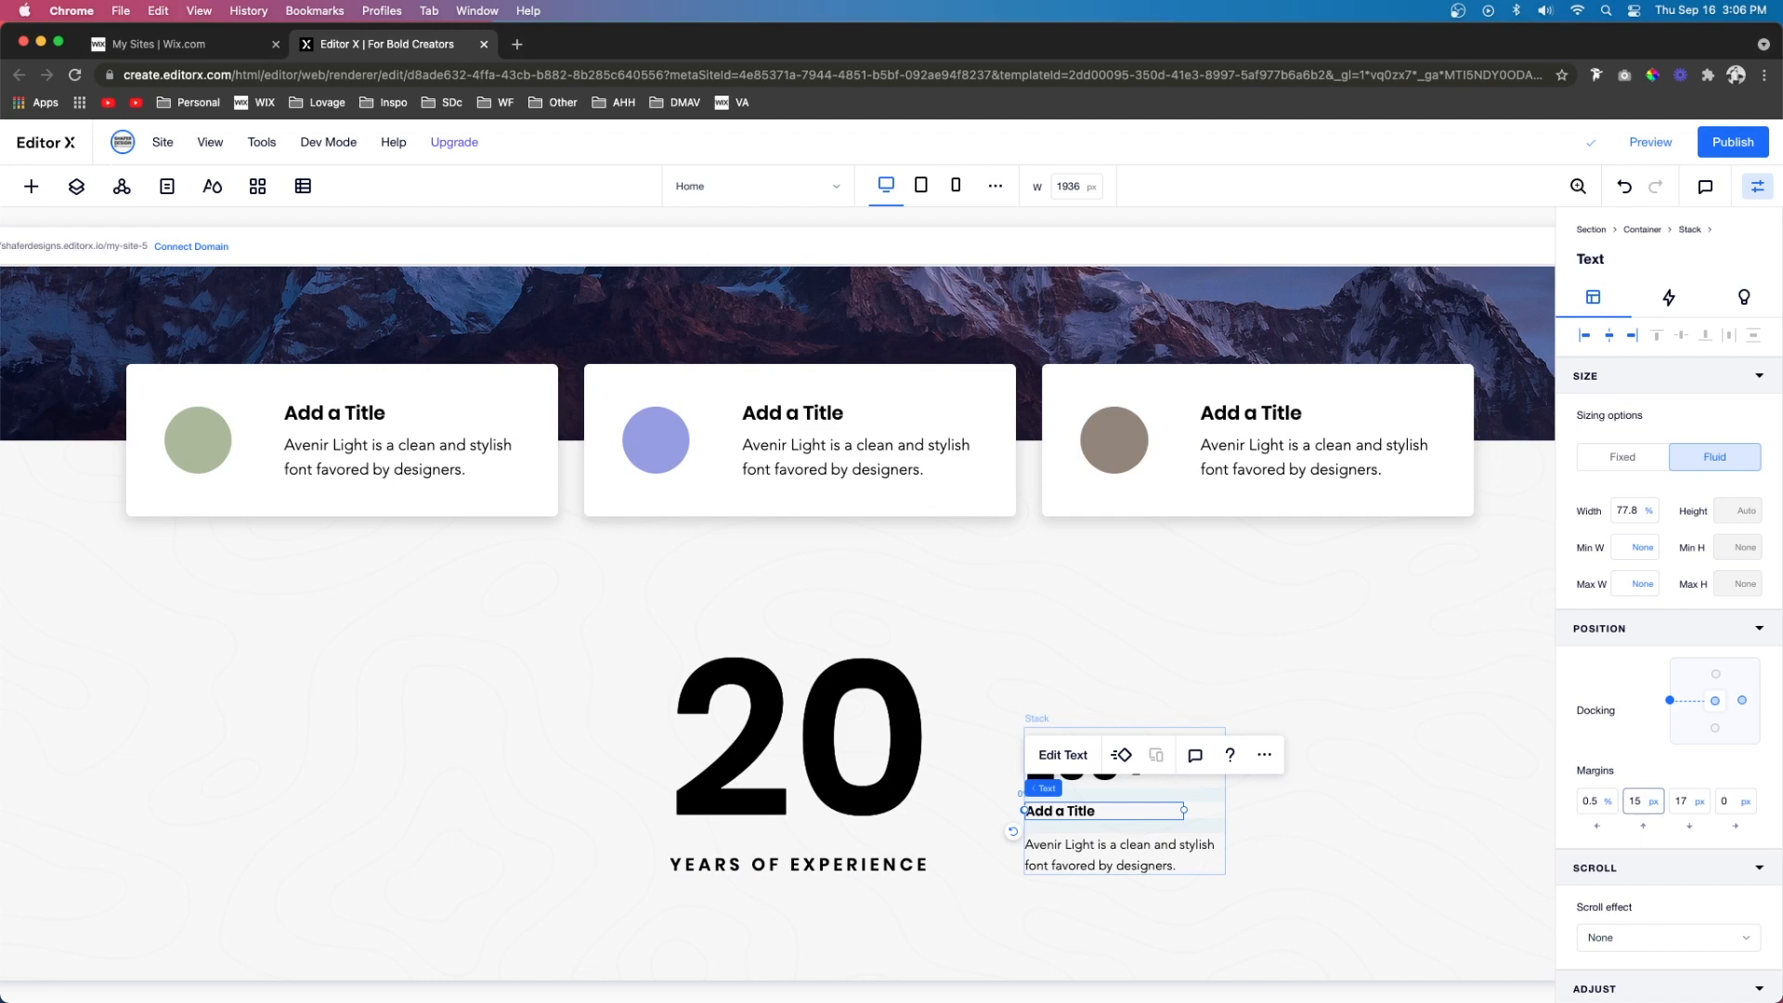
left_click(1099, 865)
left_click(1086, 812)
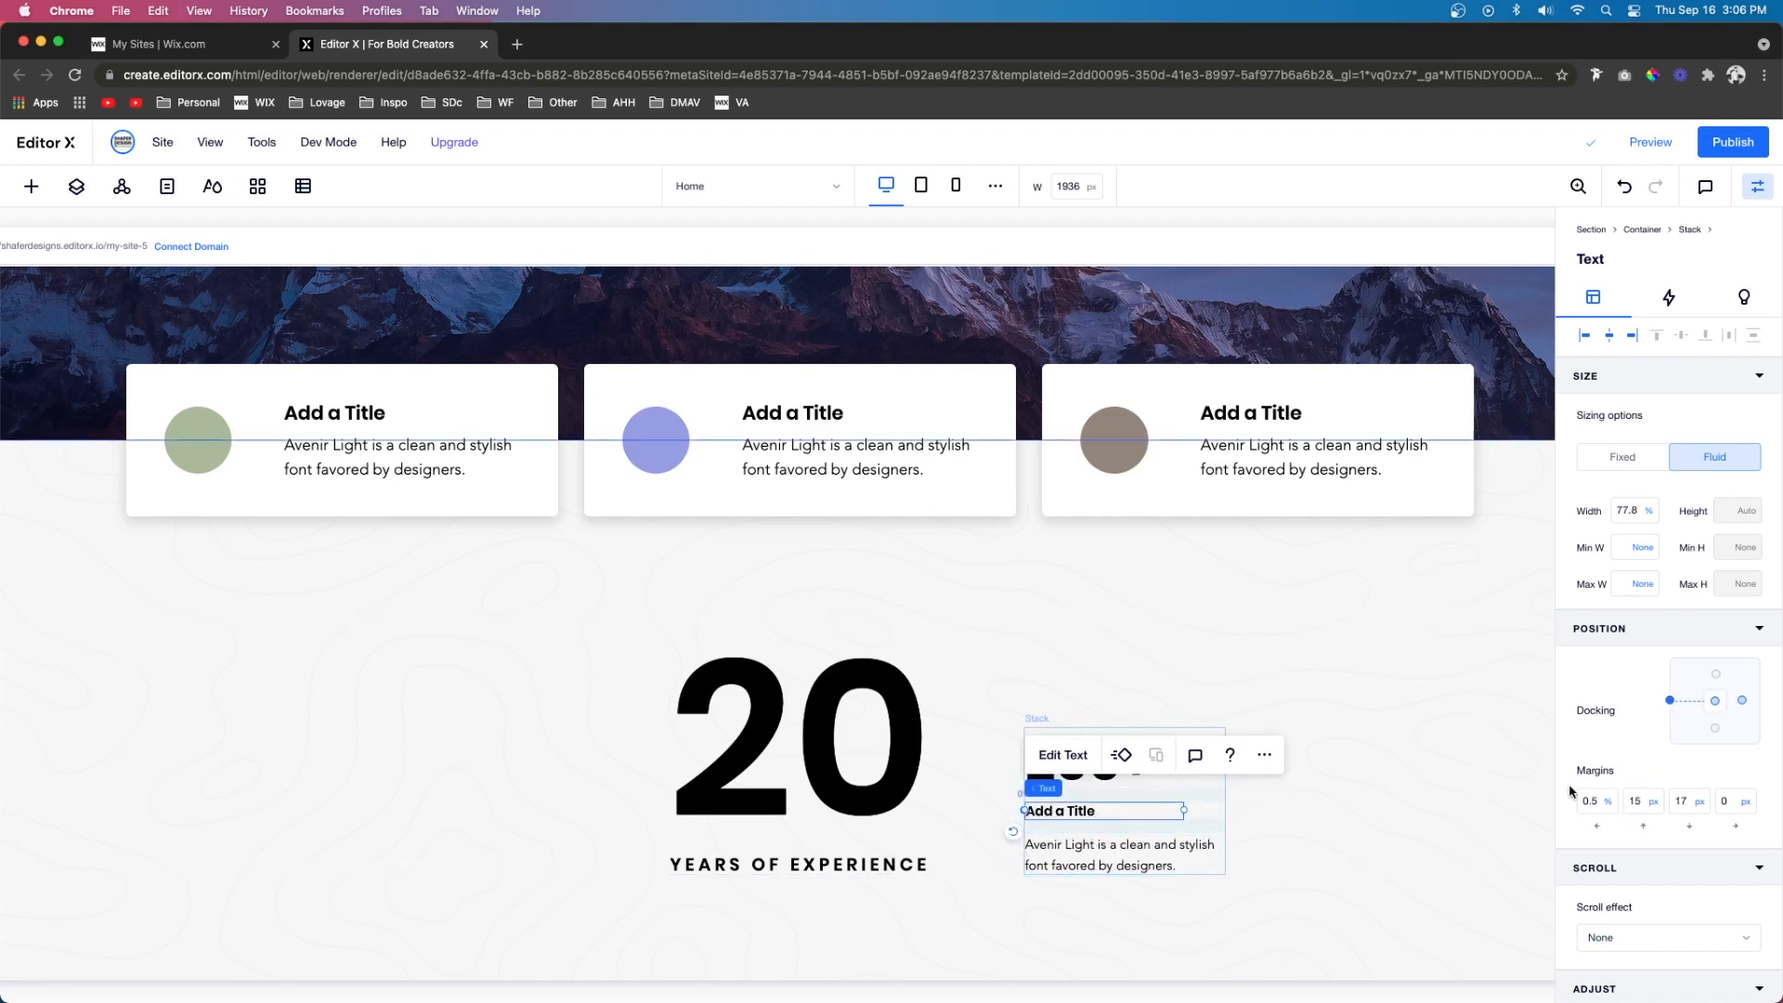
left_click(1688, 800)
key("Return")
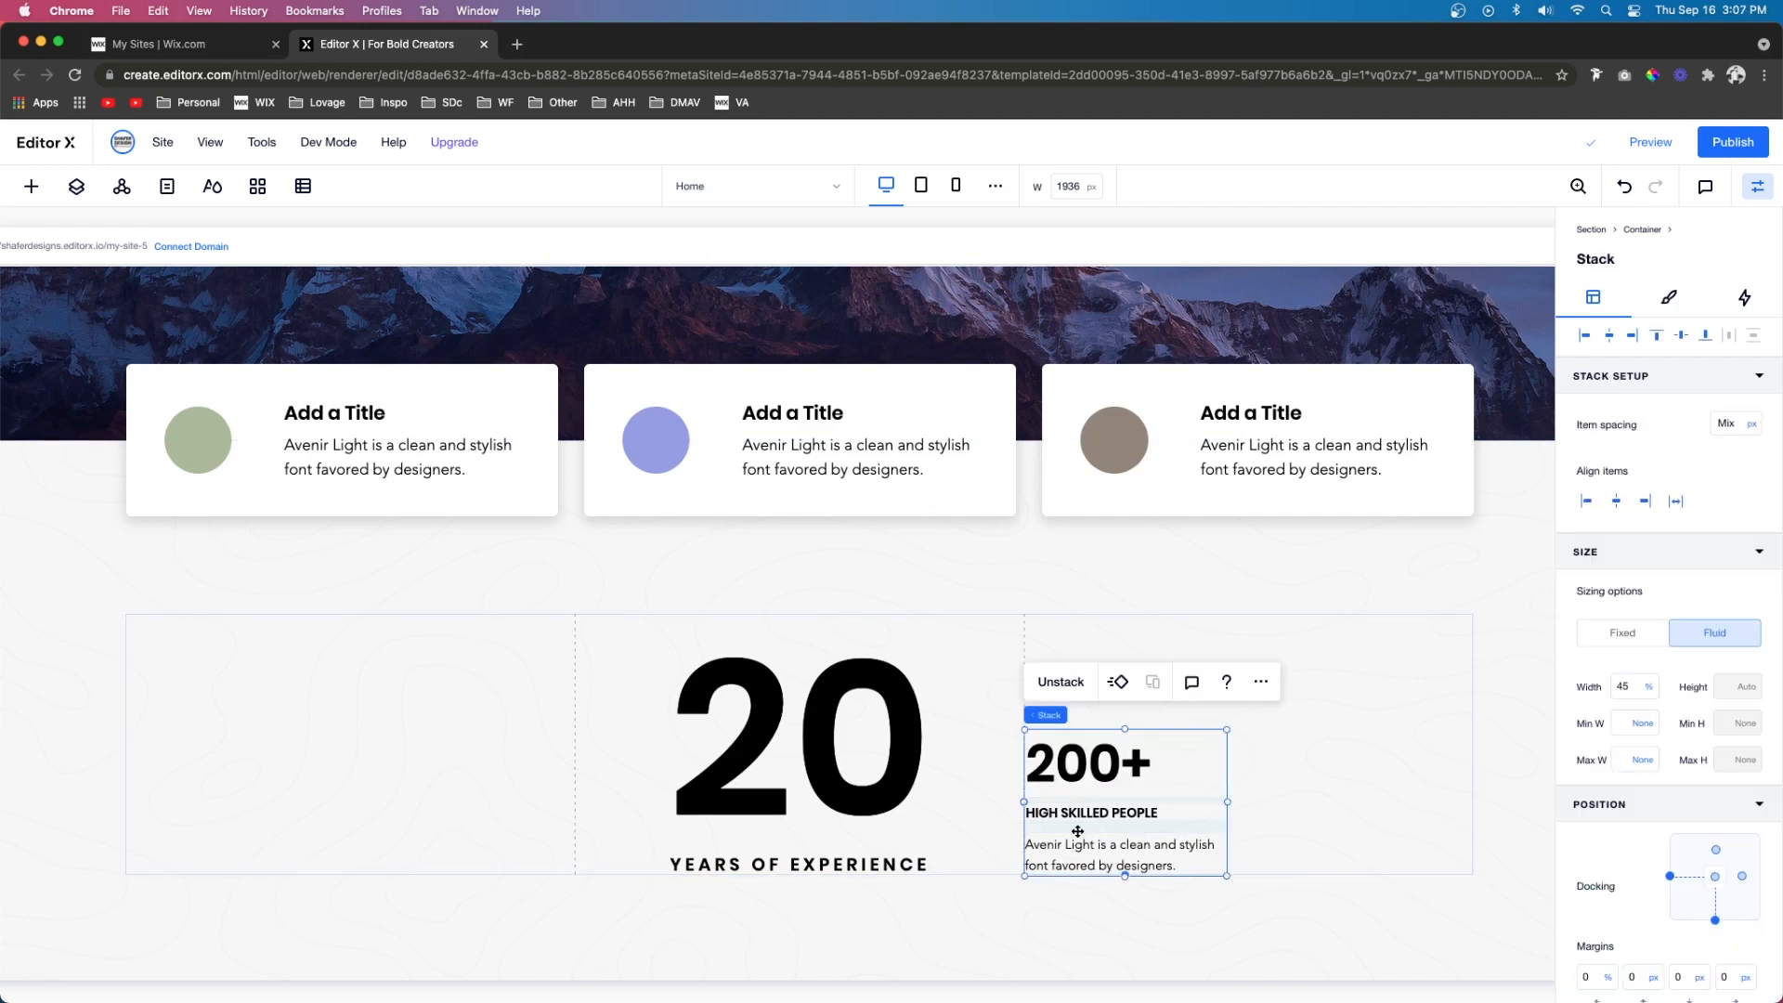
Paste a copy of the "200+" stack into the container's first column and right-align its items
left_click(378, 764)
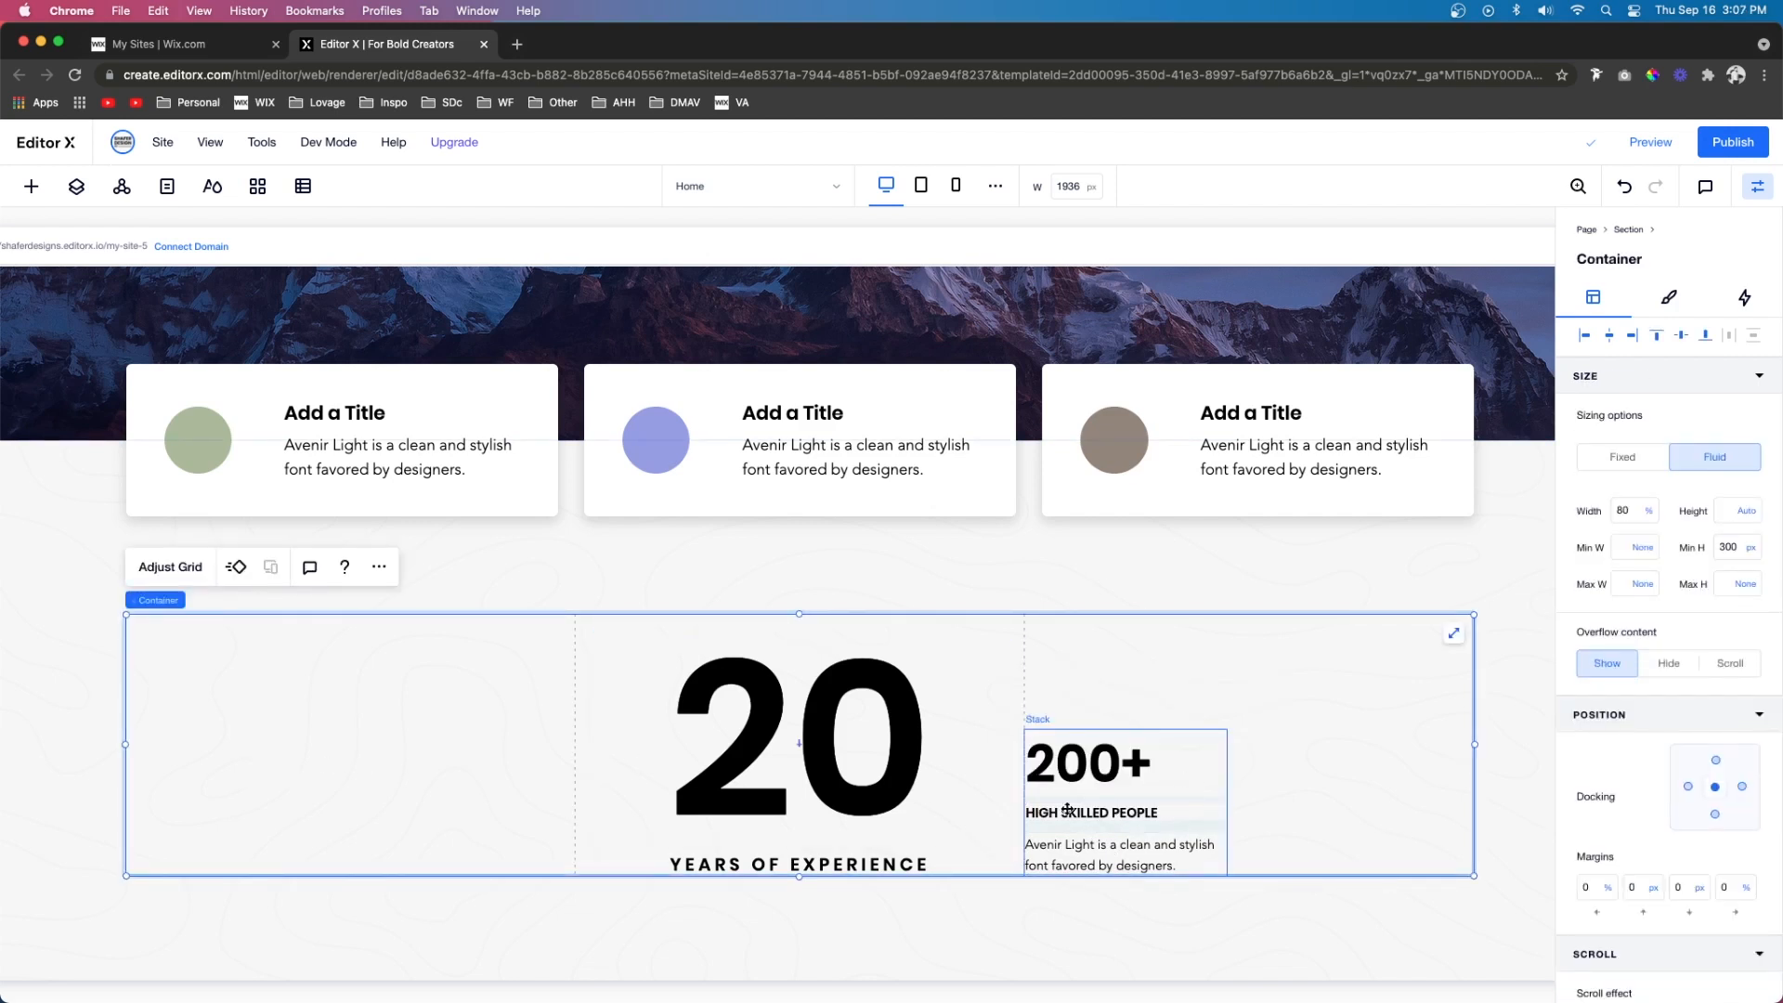
right_click(324, 758)
left_click(370, 398)
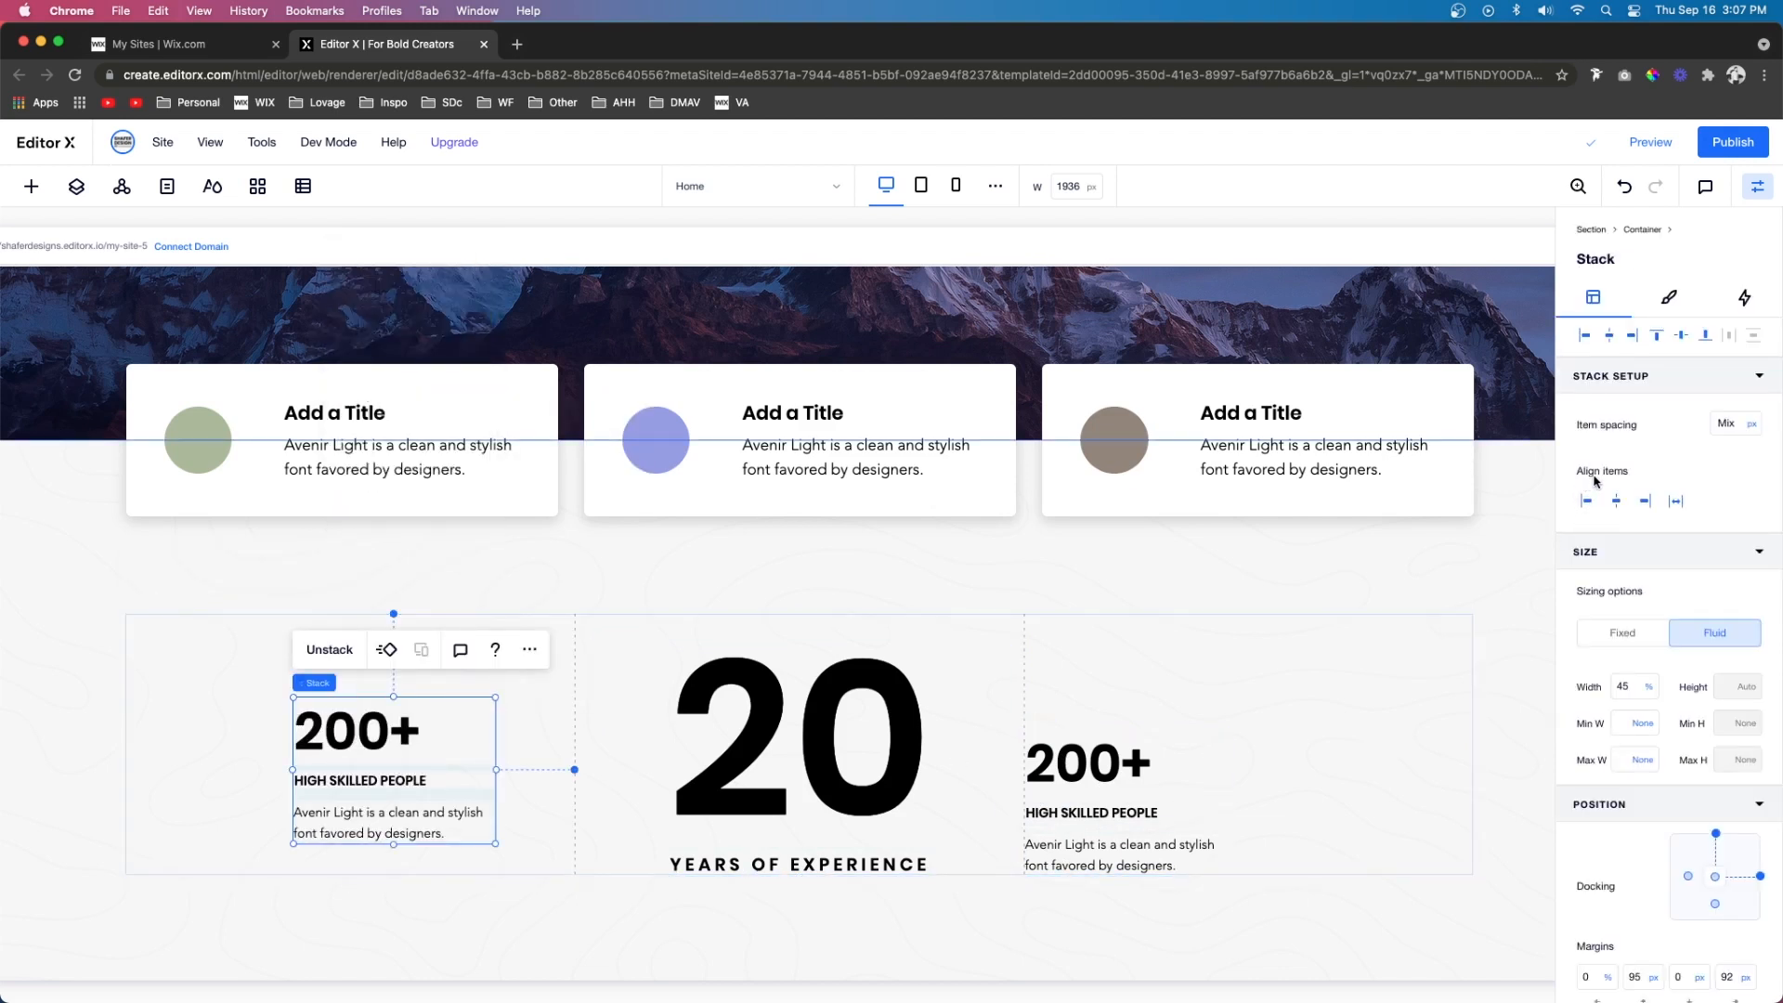
left_click(1646, 502)
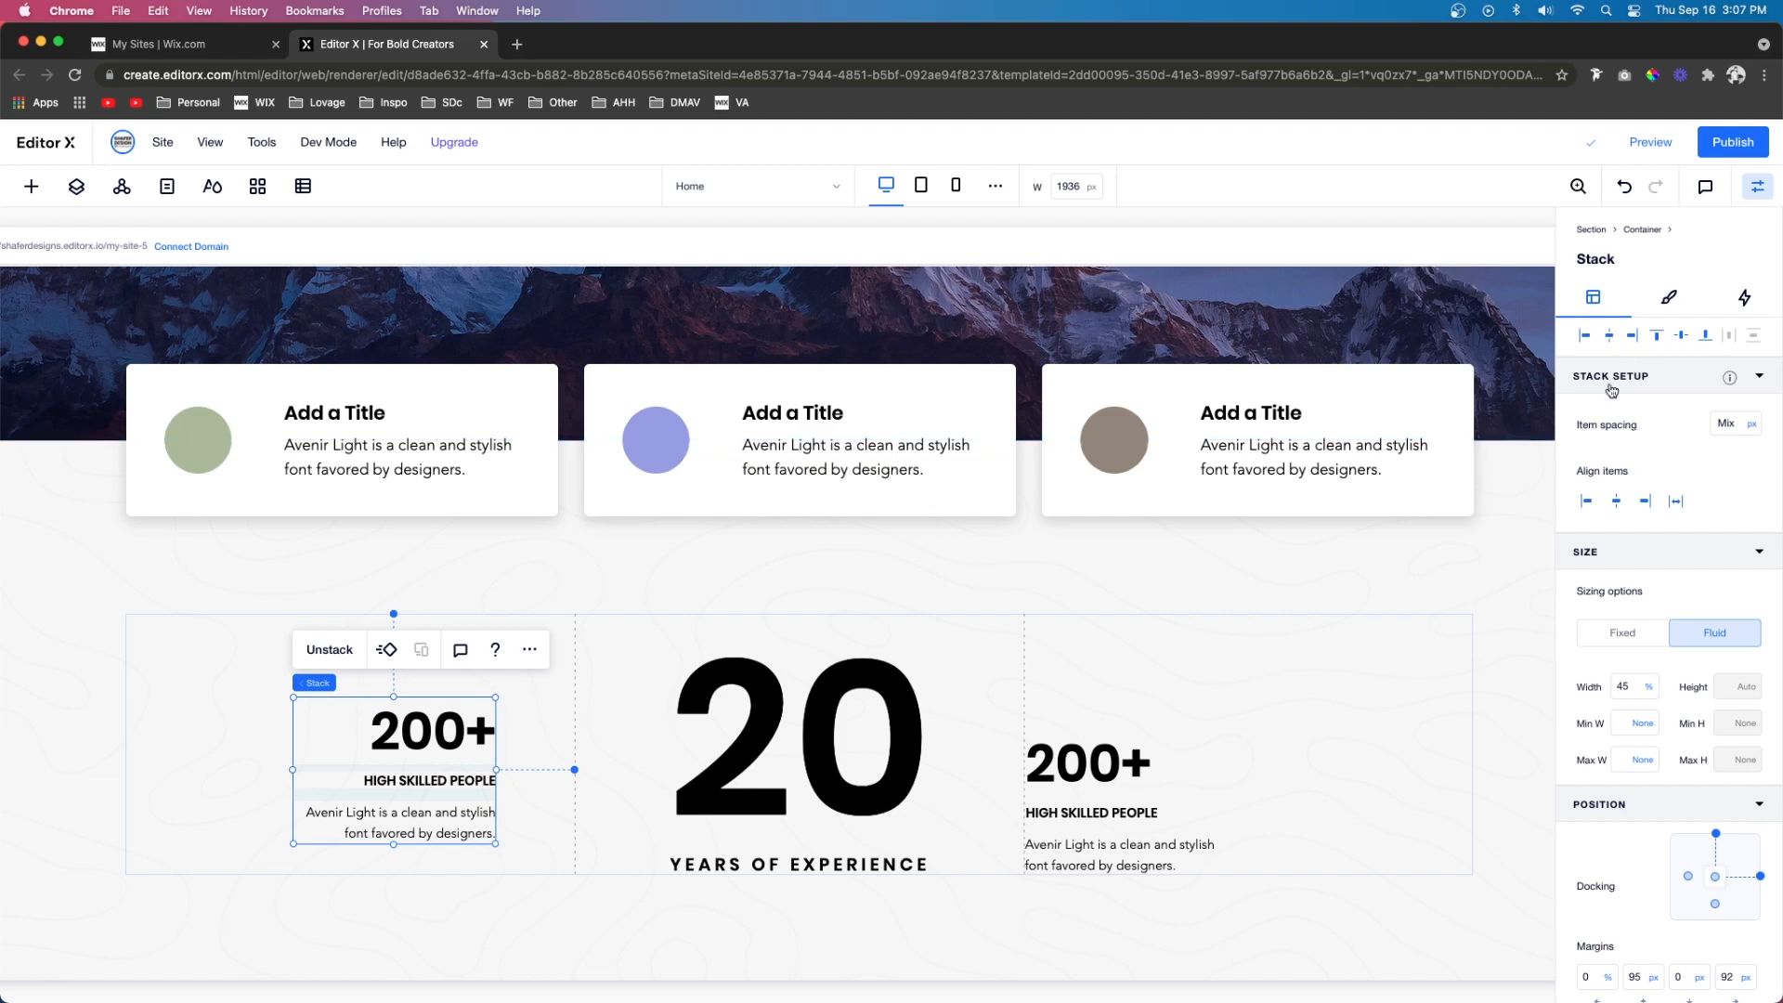
Align the copied stack to the first column's right and bottom edges and dock it to the bottom
left_click(1632, 336)
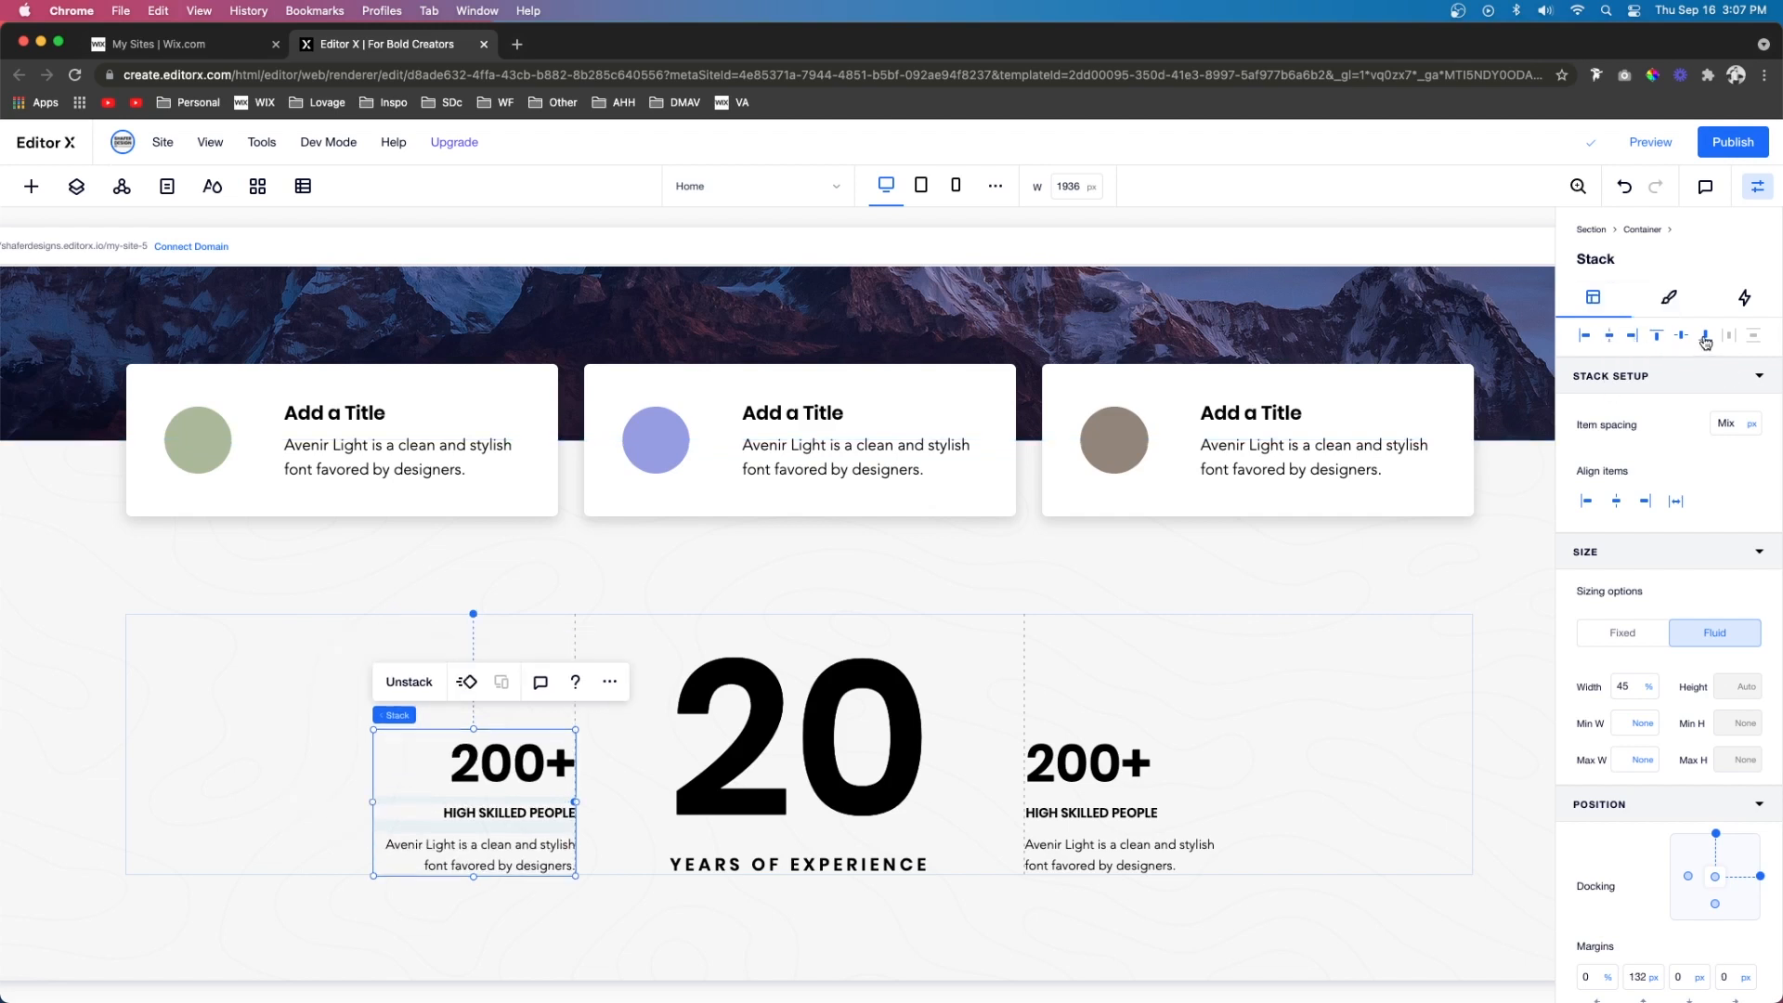
left_click(1717, 834)
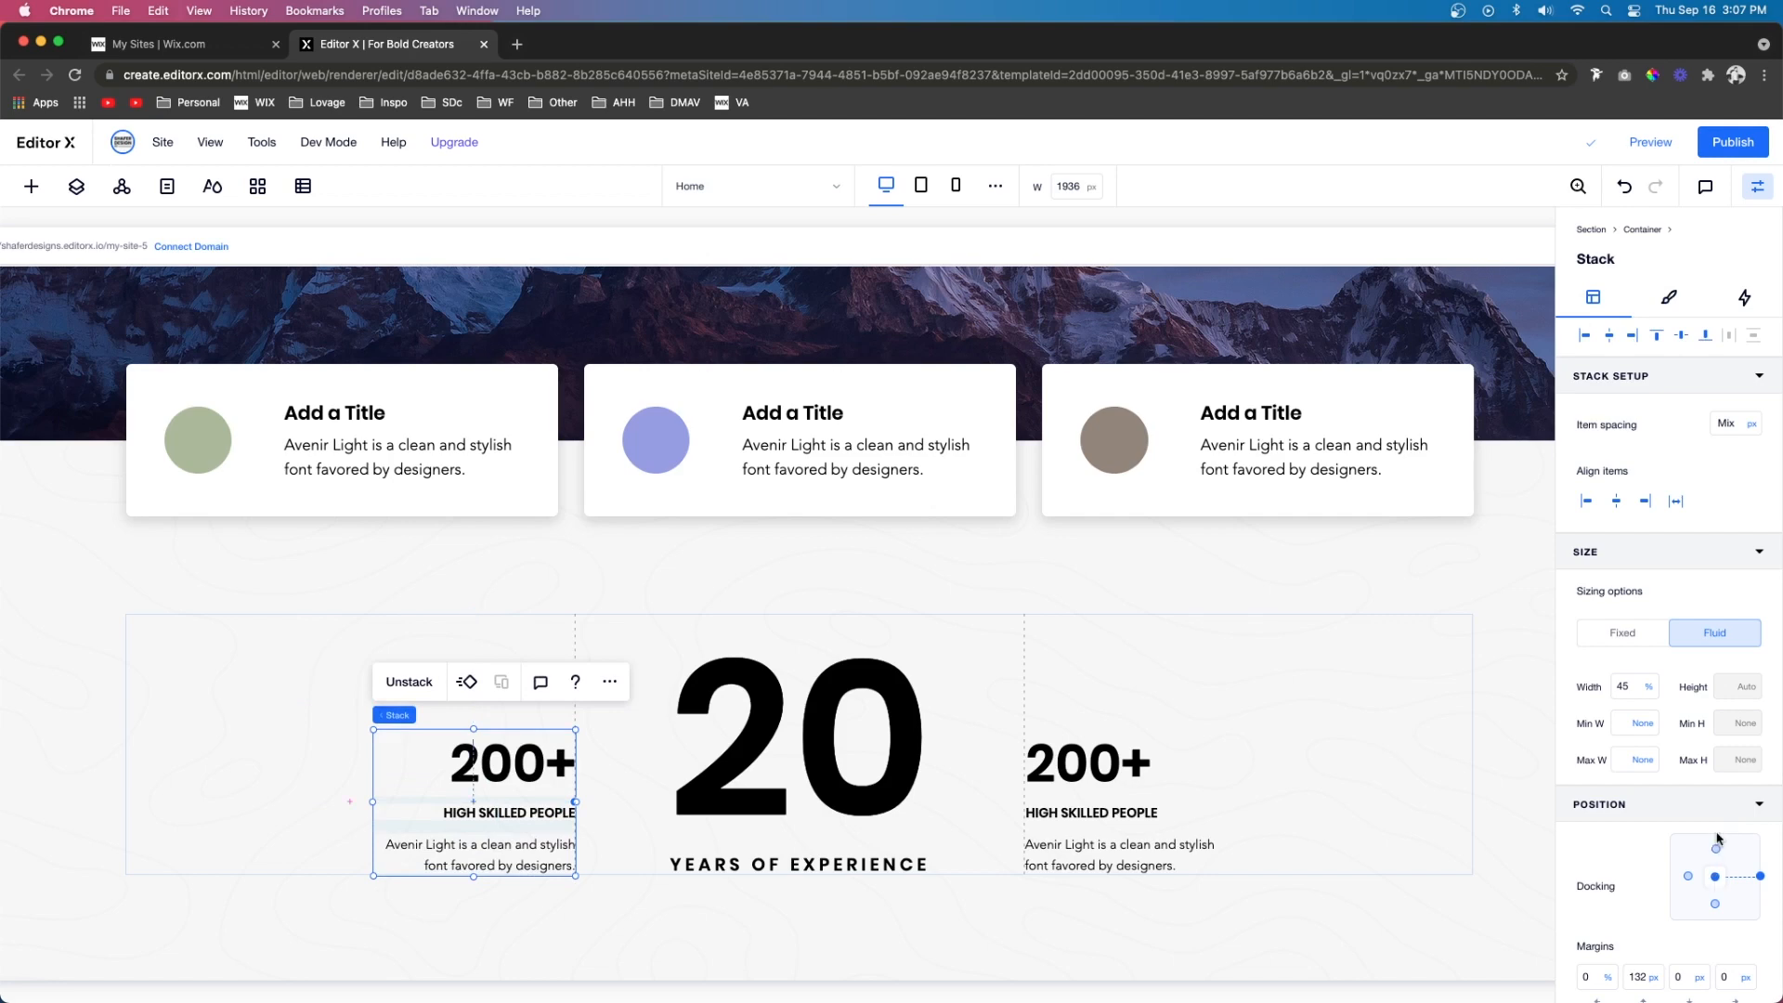
left_click(1716, 905)
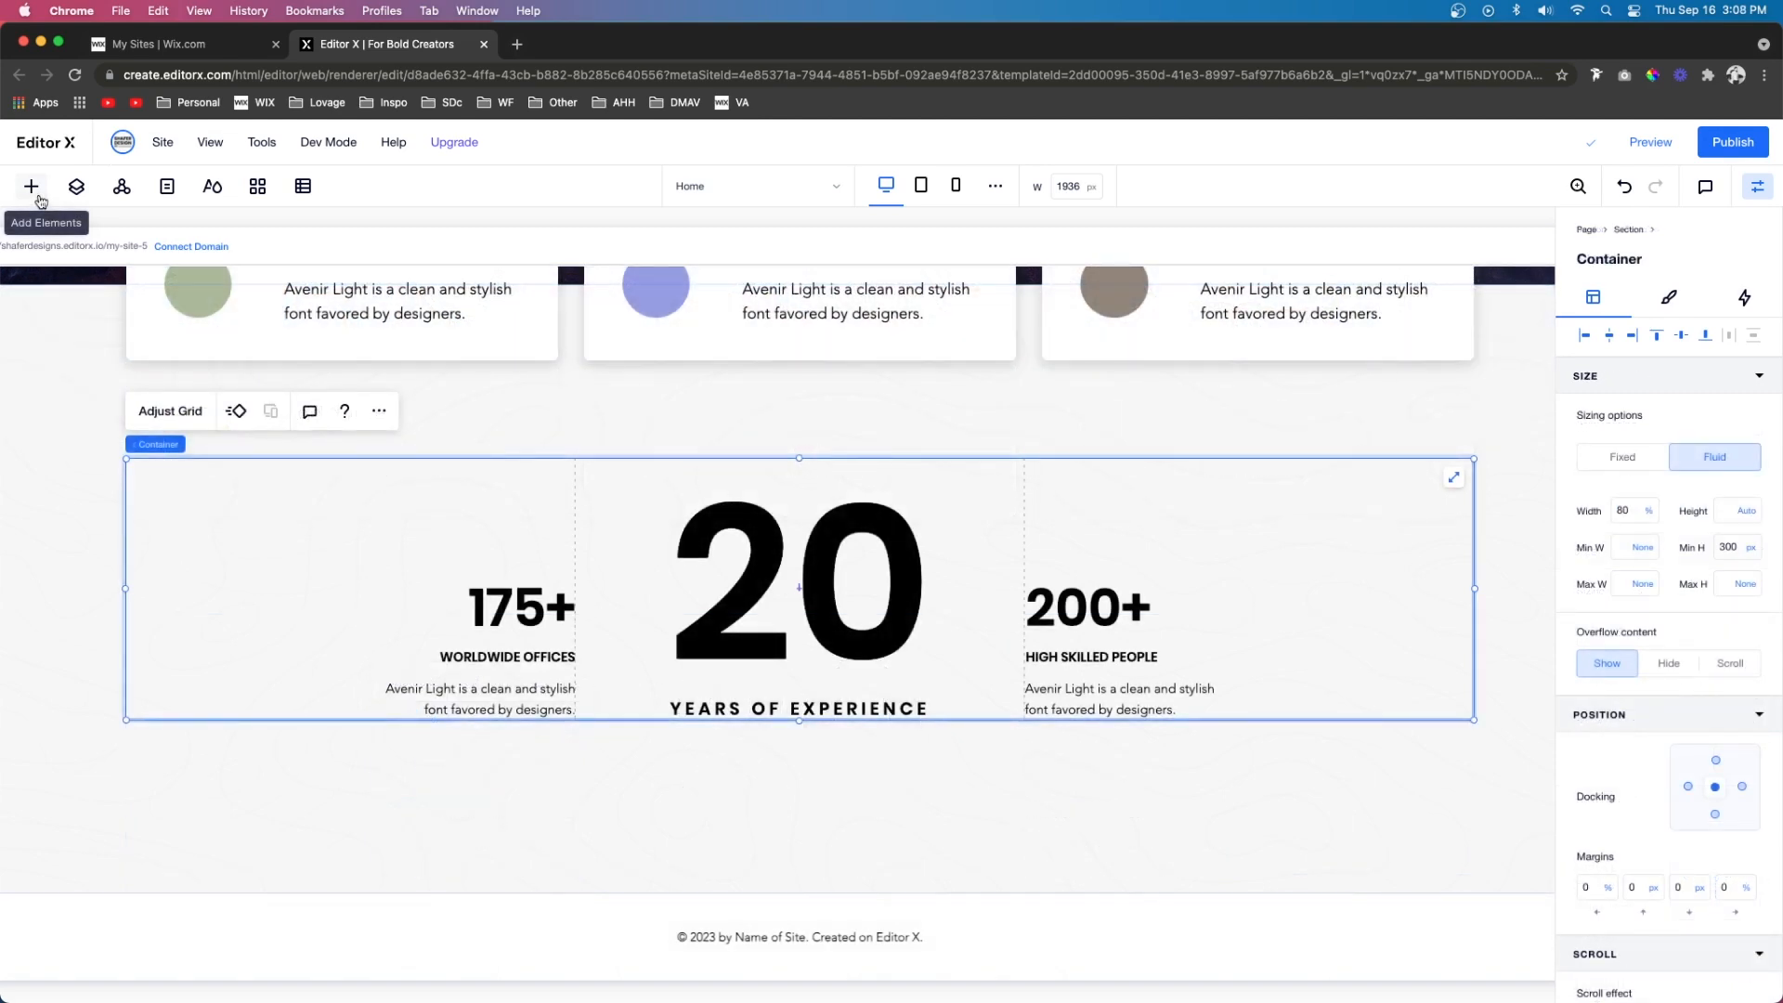
Add the portrait photo of the man with a tie from the uploaded media and crop its sides to a roughly square format
left_click(32, 188)
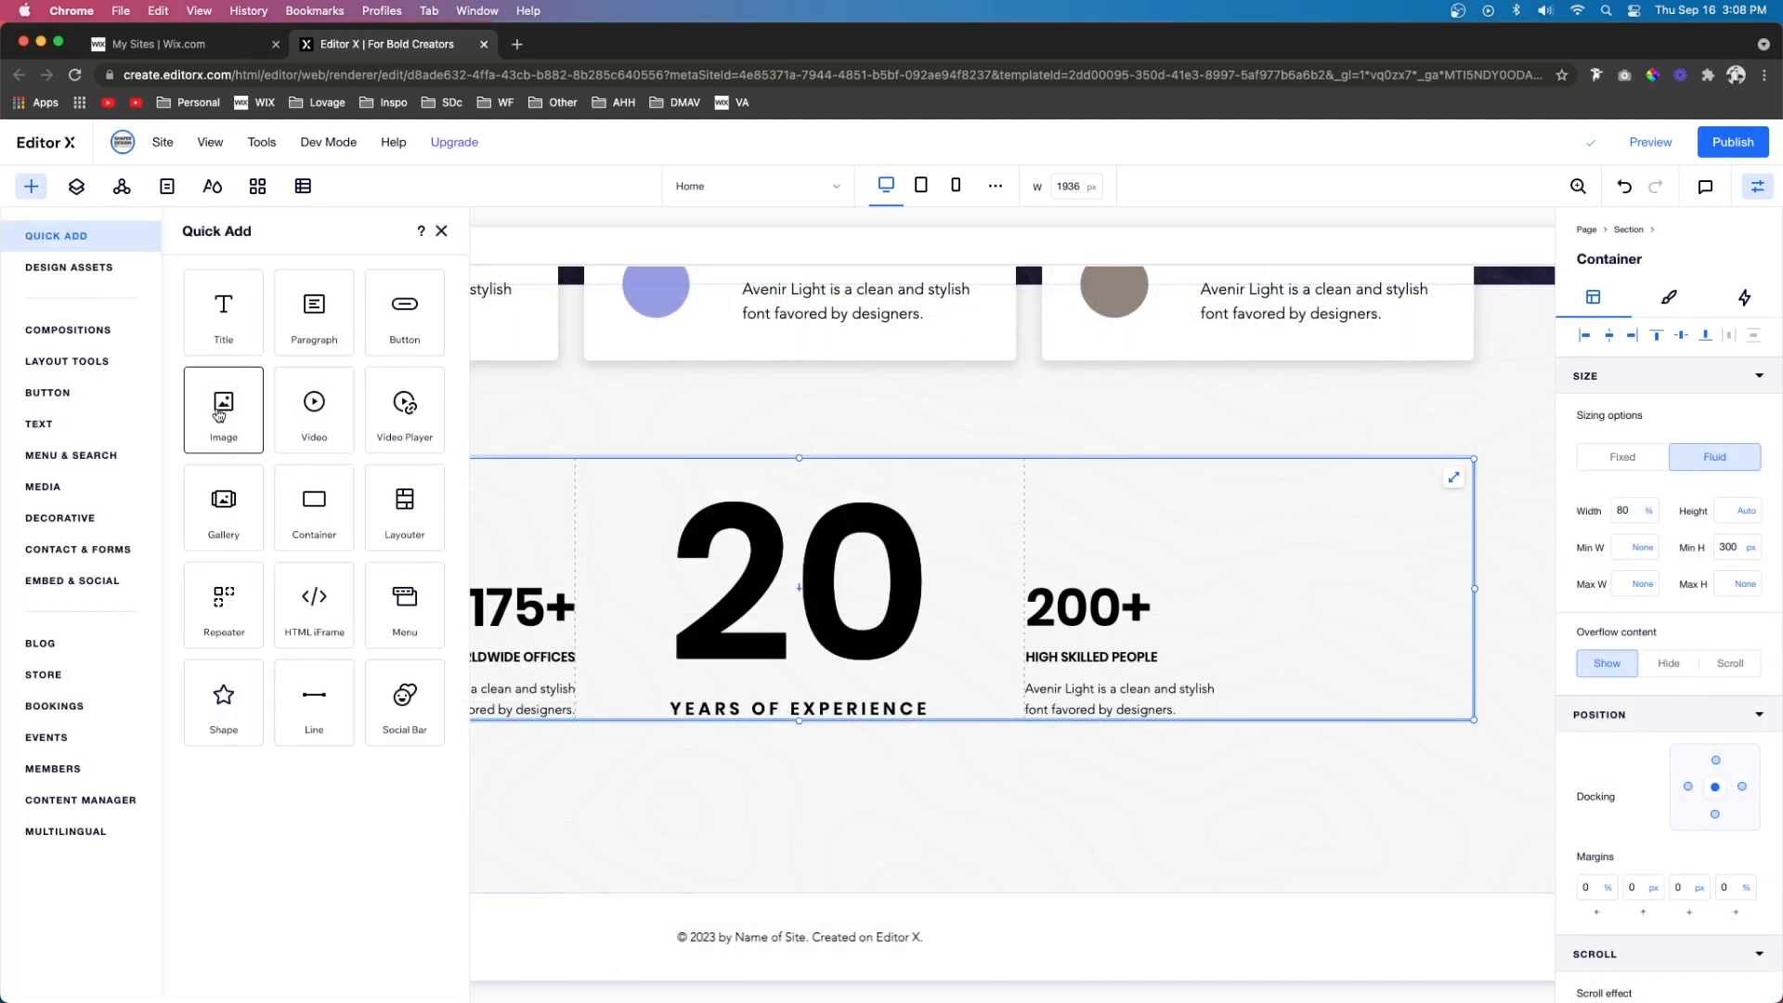
left_click(90, 490)
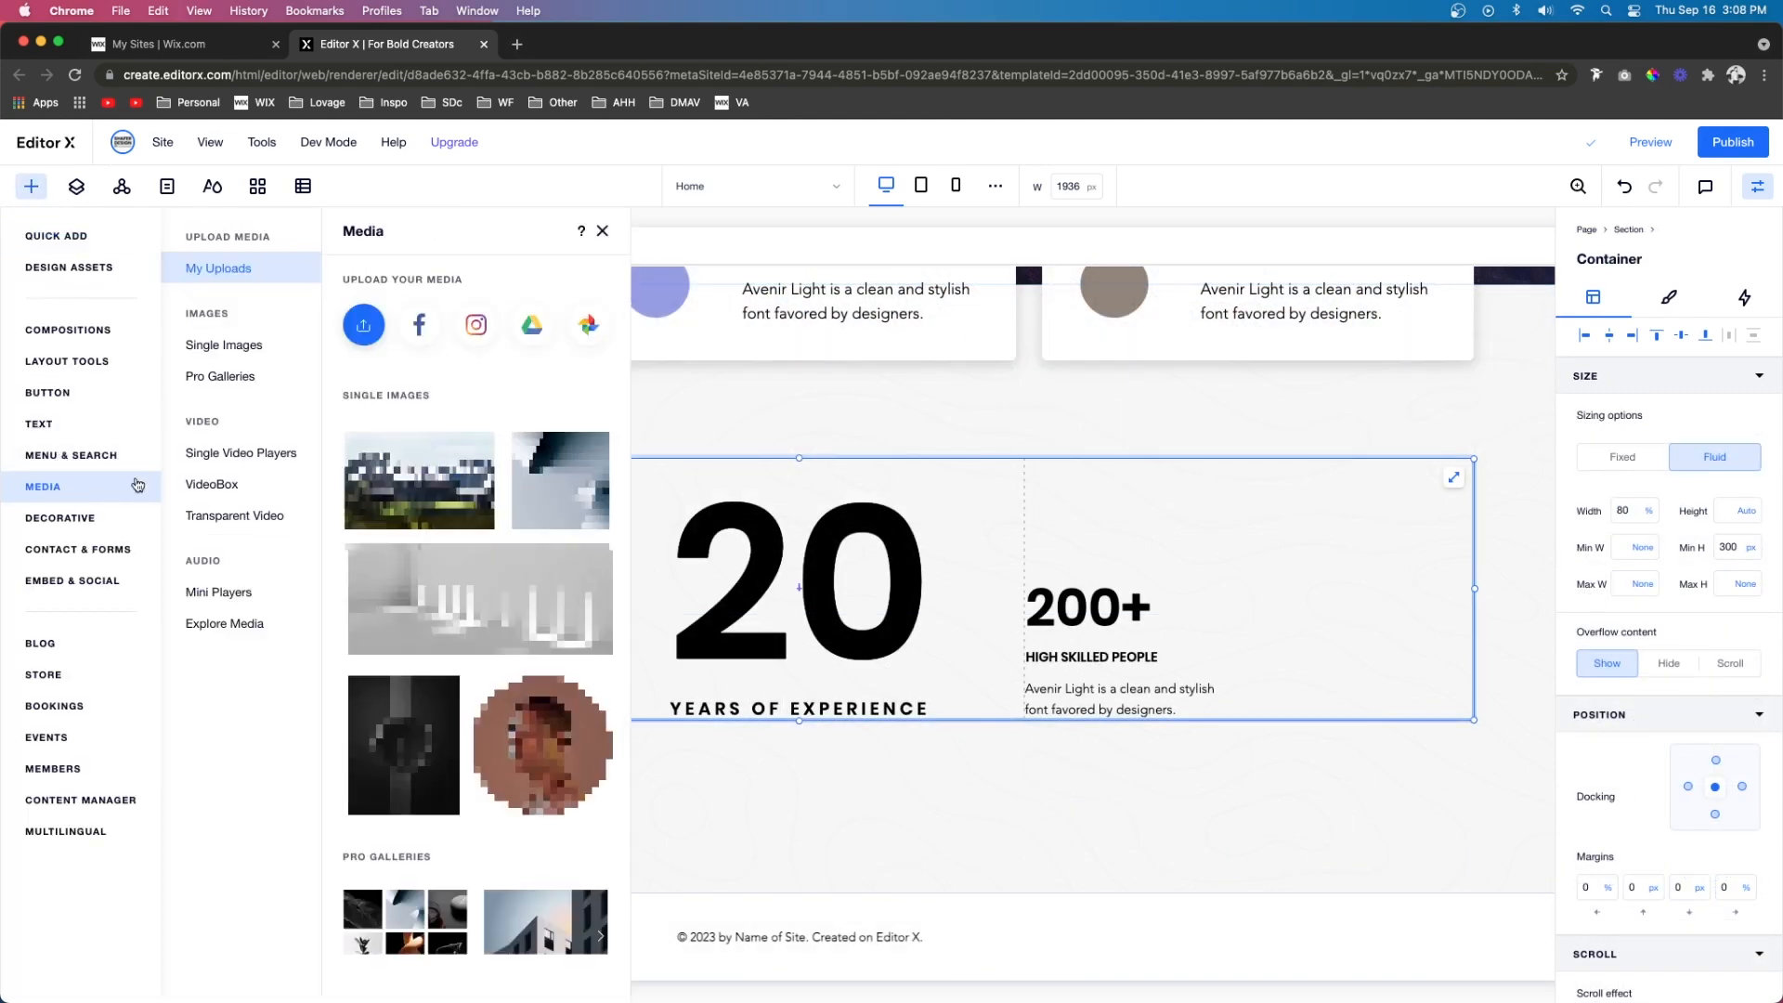
left_click(364, 325)
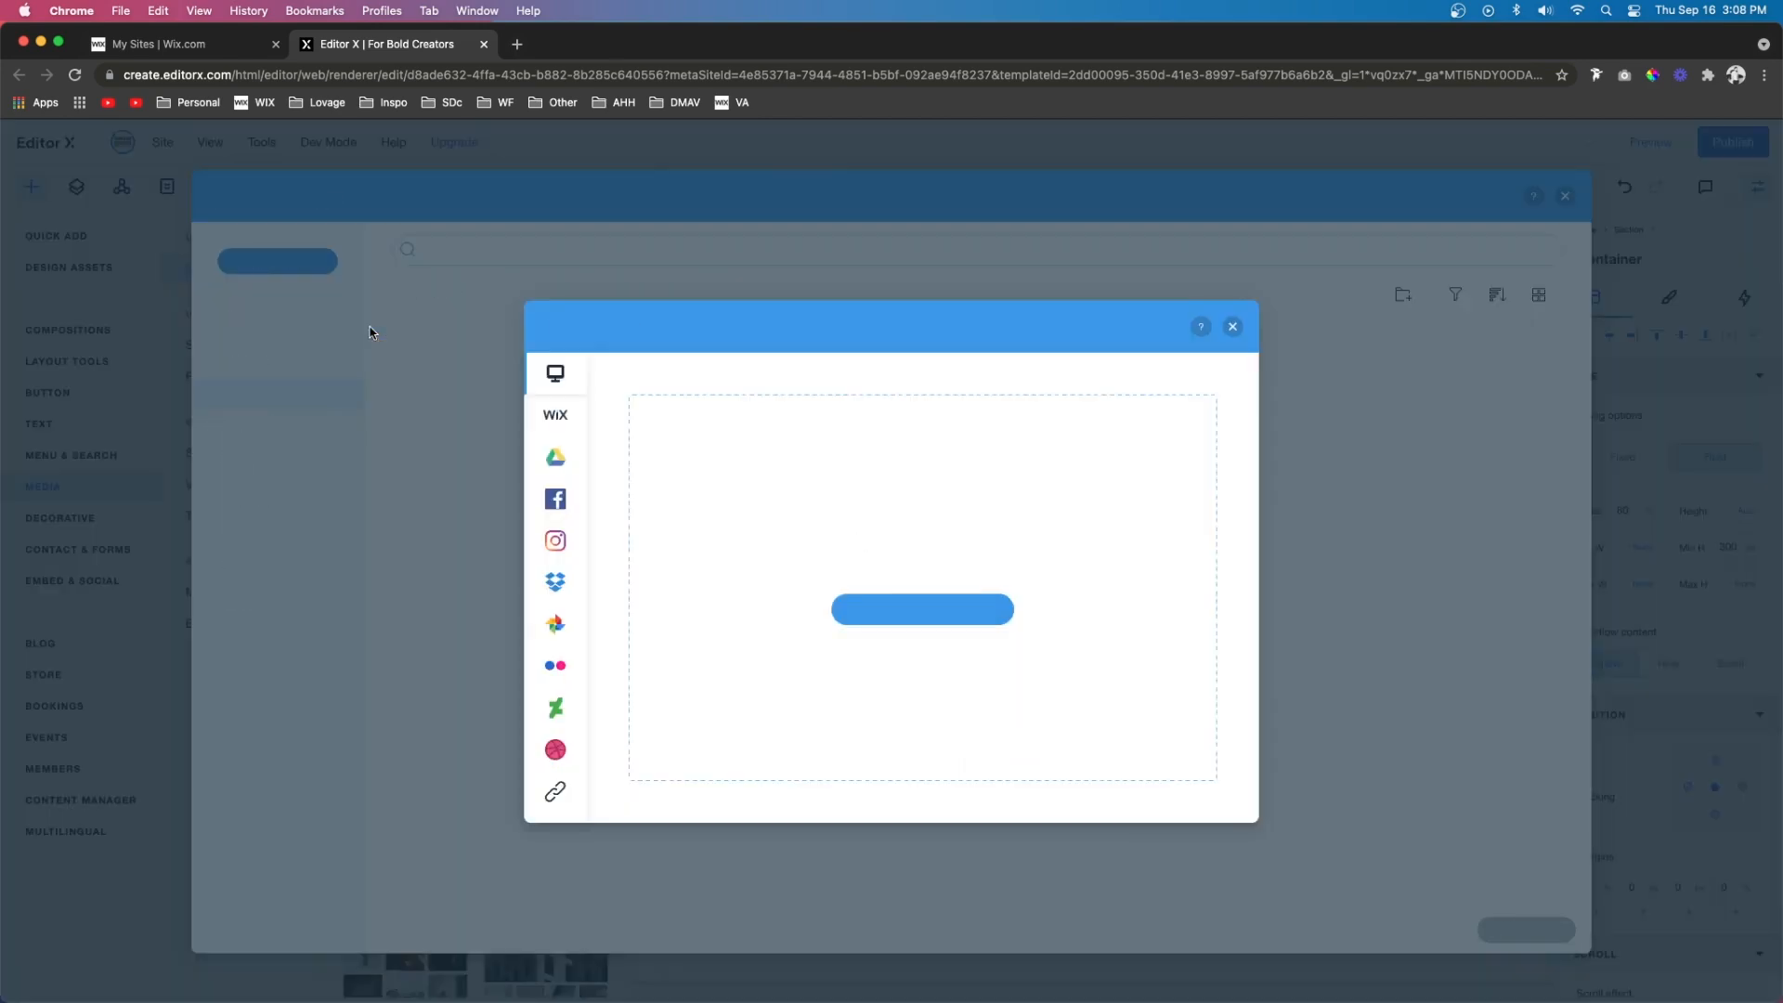
left_click(1234, 326)
left_click(277, 542)
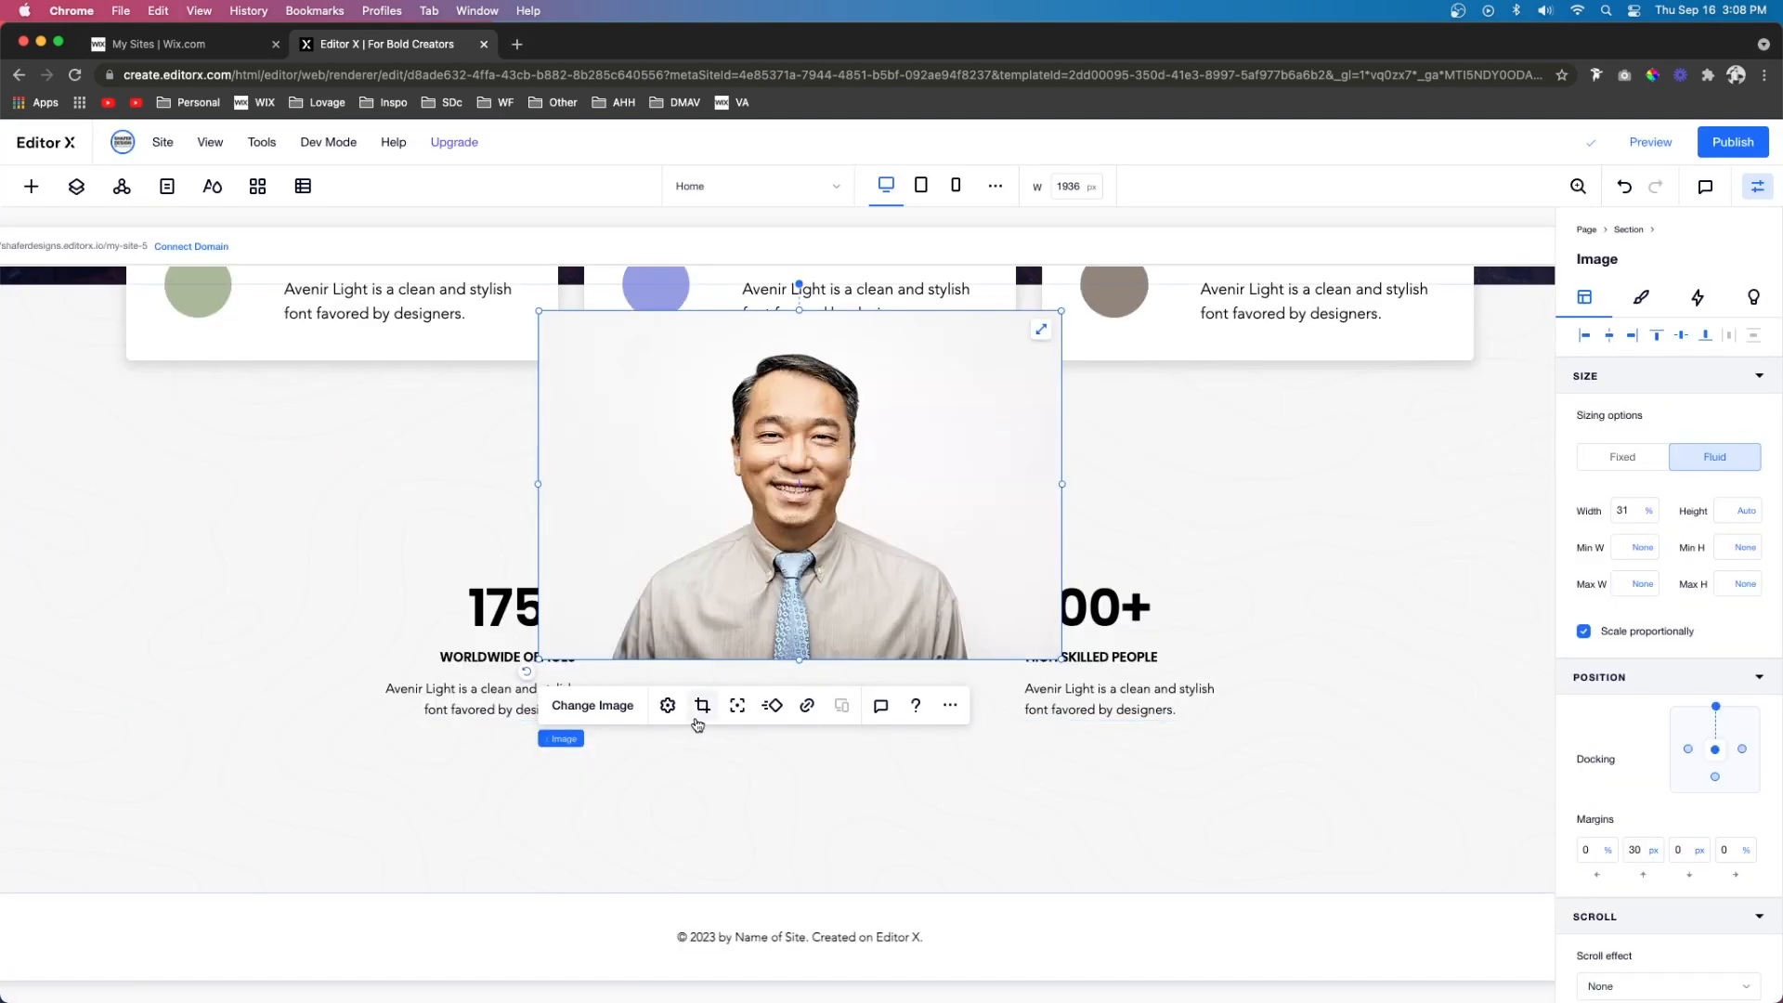
left_click(702, 708)
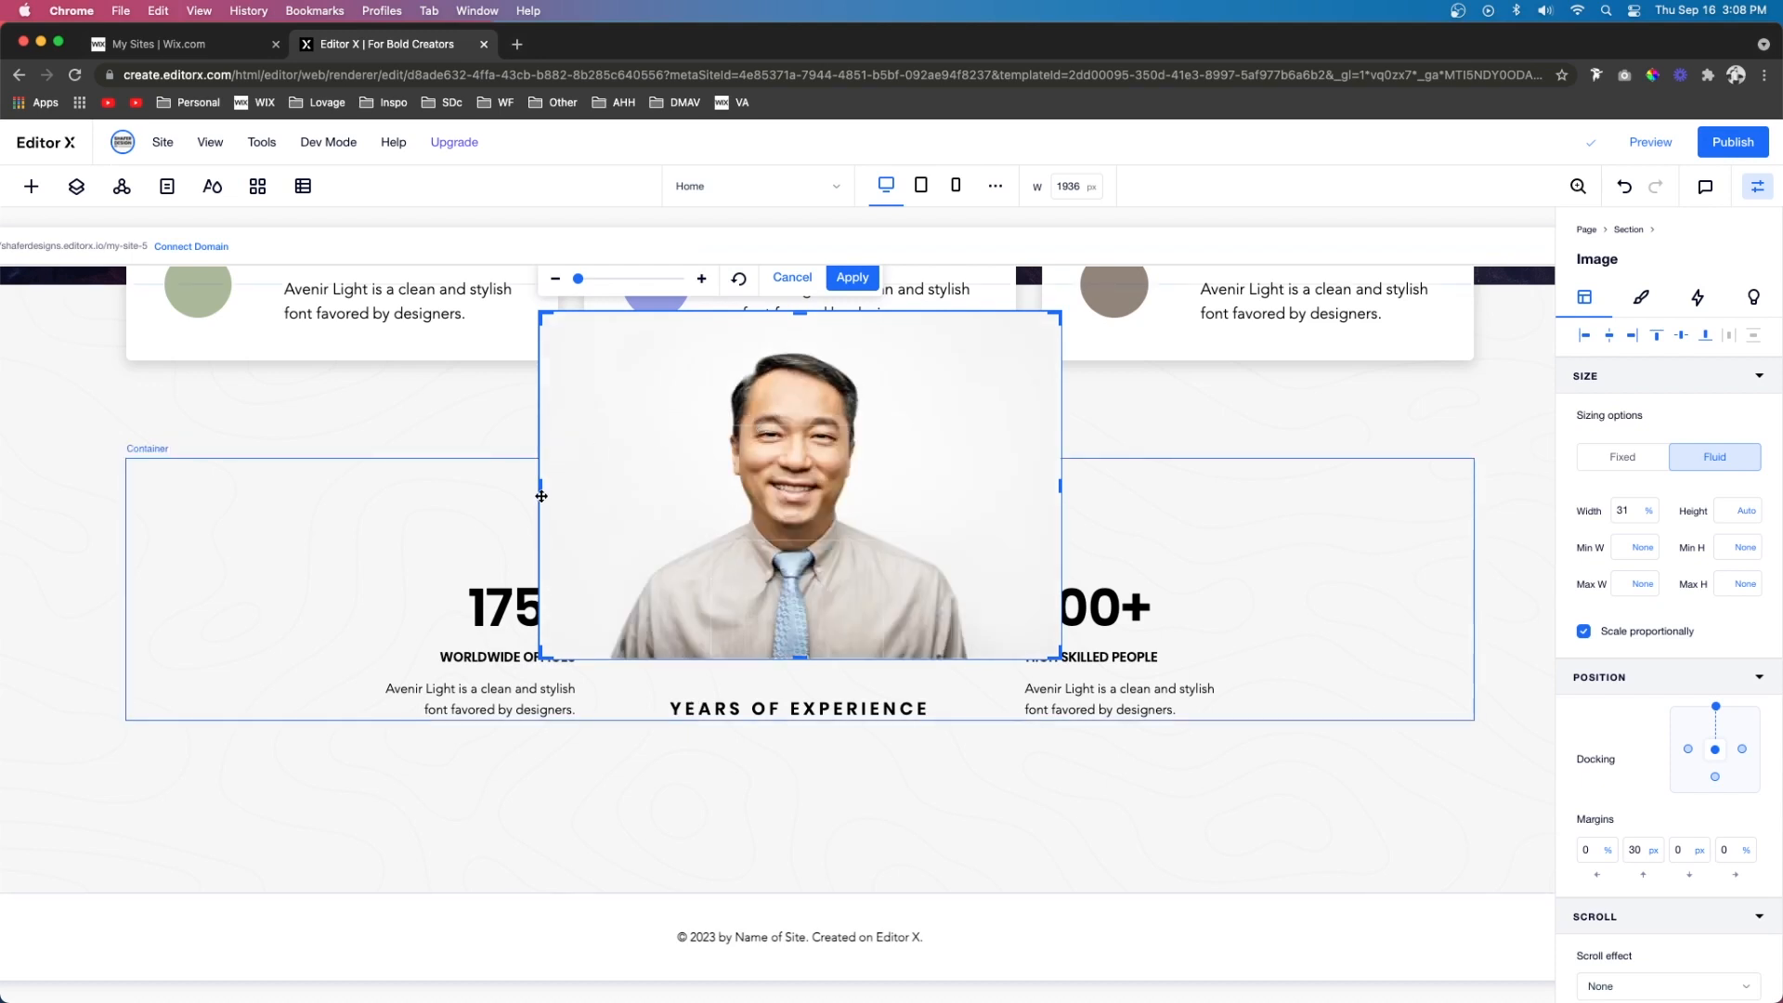
left_click_drag(540, 485, 649, 485)
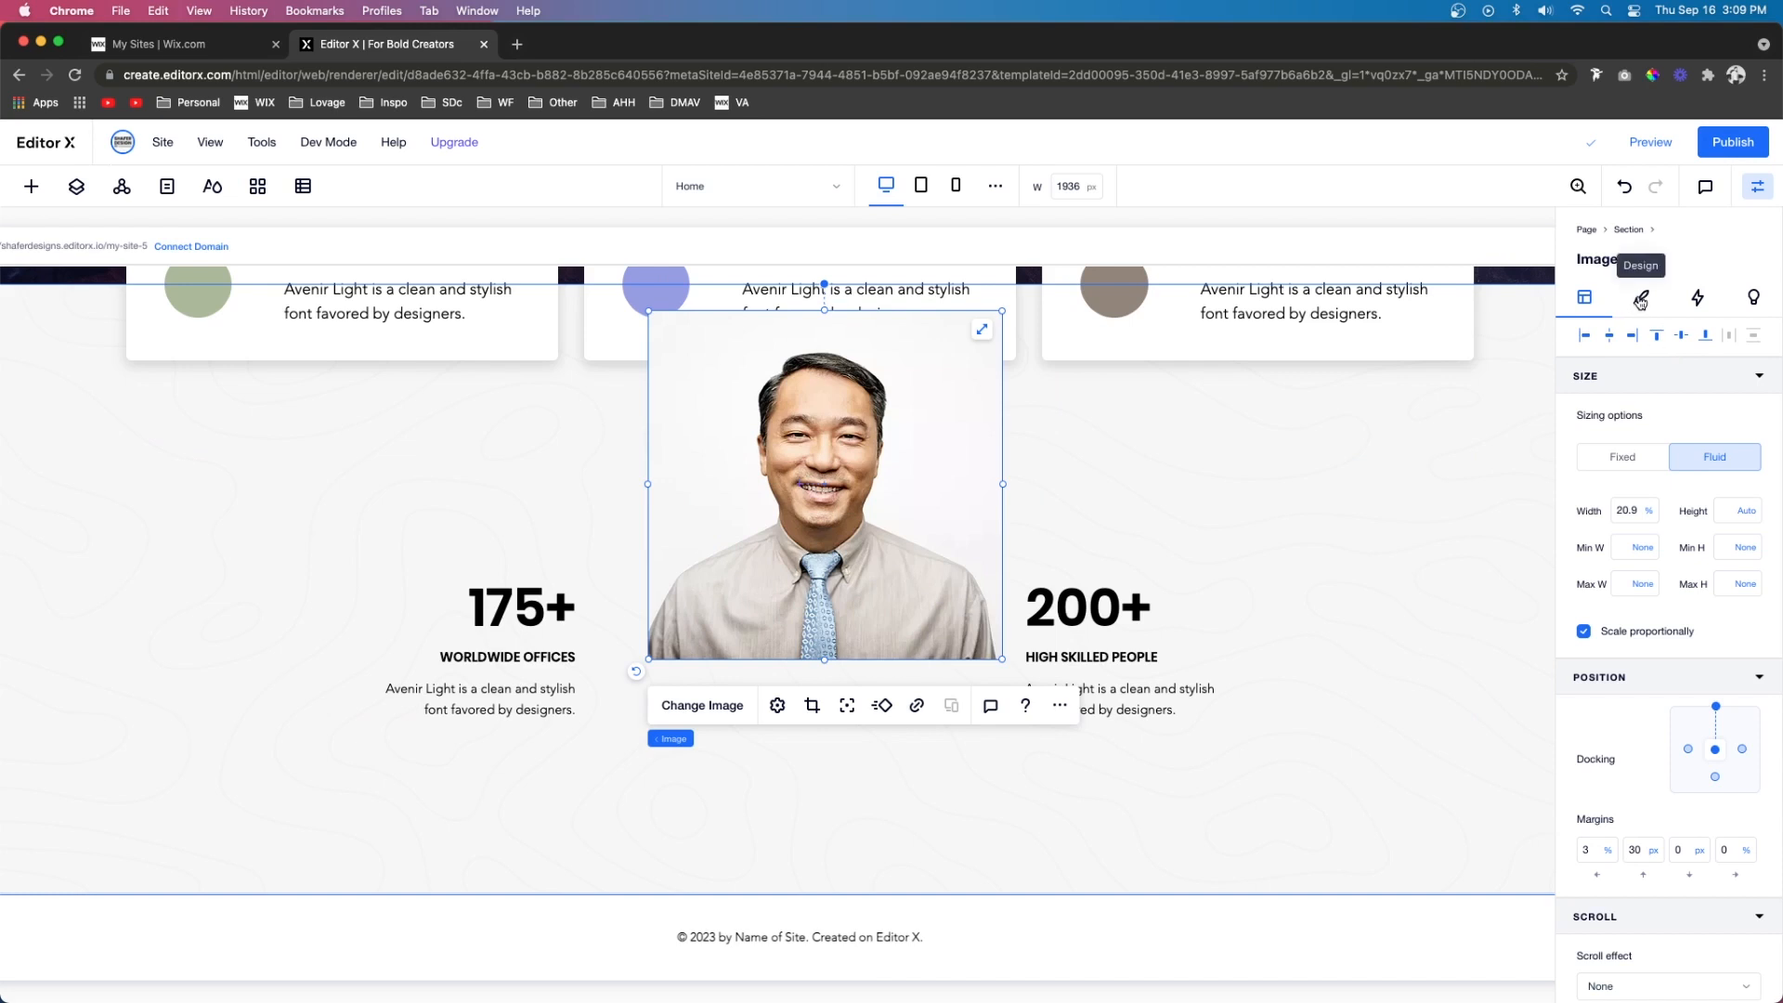
Round the photo's corners with a 200 px radius
left_click(1640, 300)
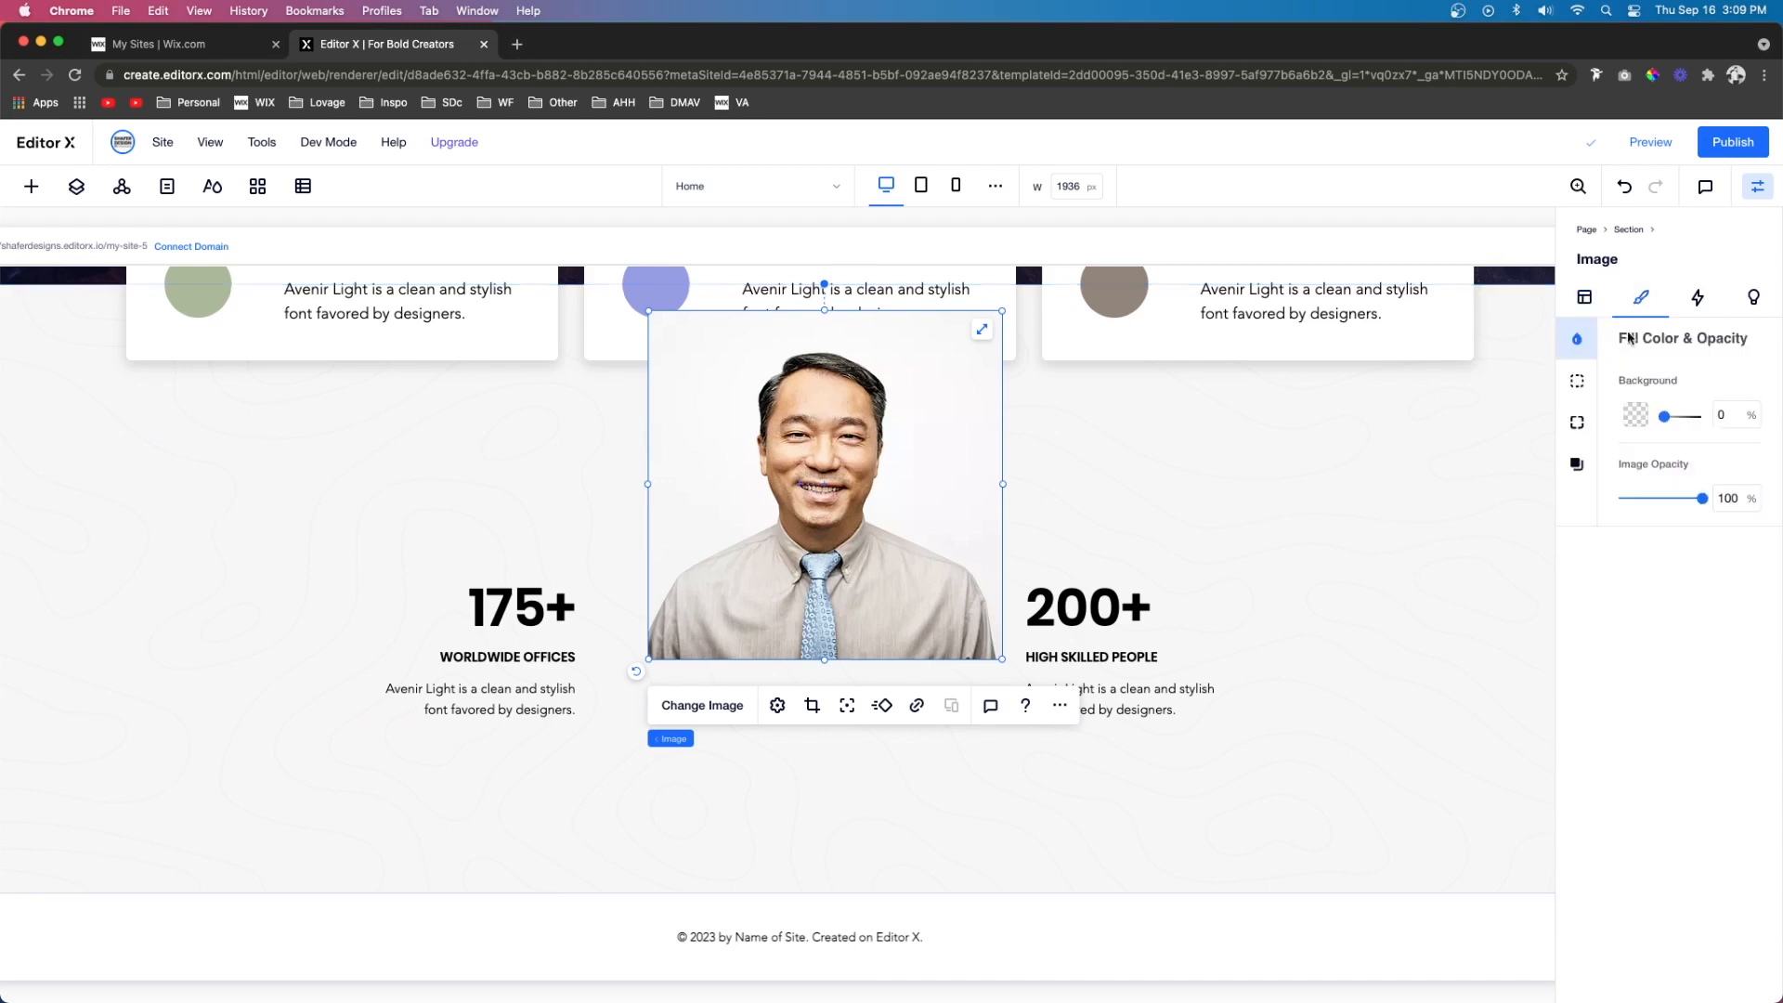
left_click(1577, 423)
left_click(1639, 407)
type("50200")
key("Return")
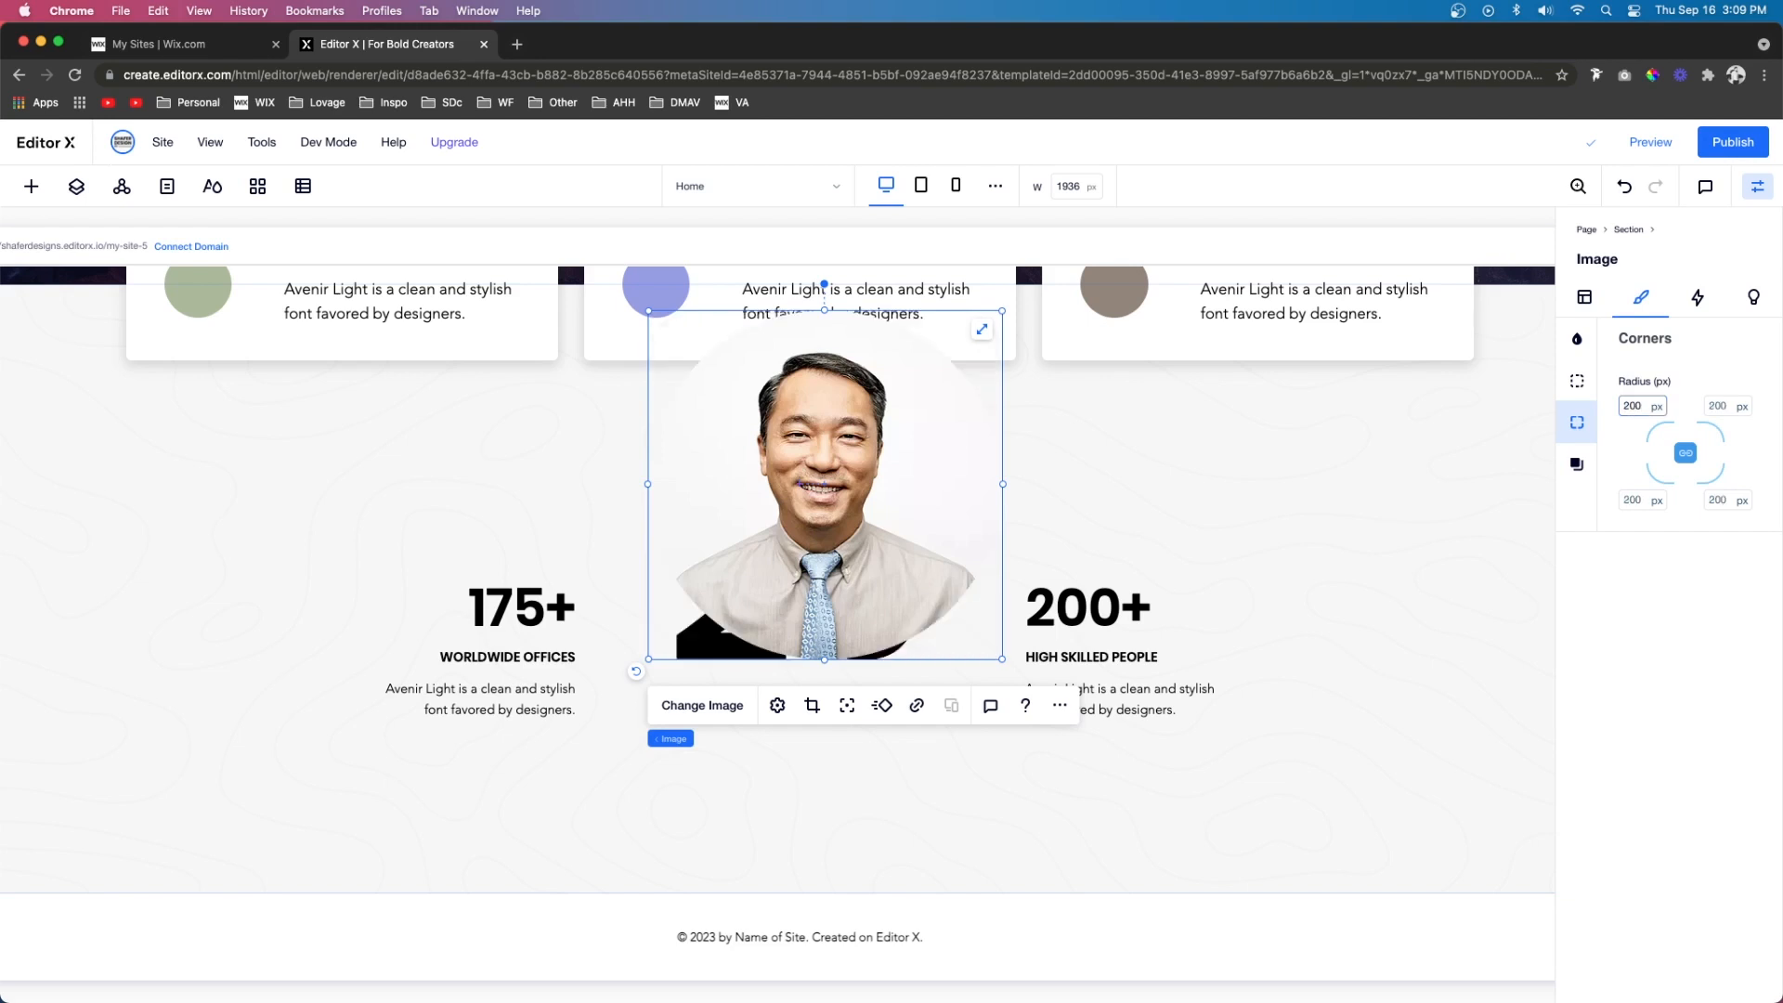
Give the round photo a 10 px border and a shadow with 15 px blur and 15% opacity
left_click(1576, 382)
left_click(1727, 499)
type("10")
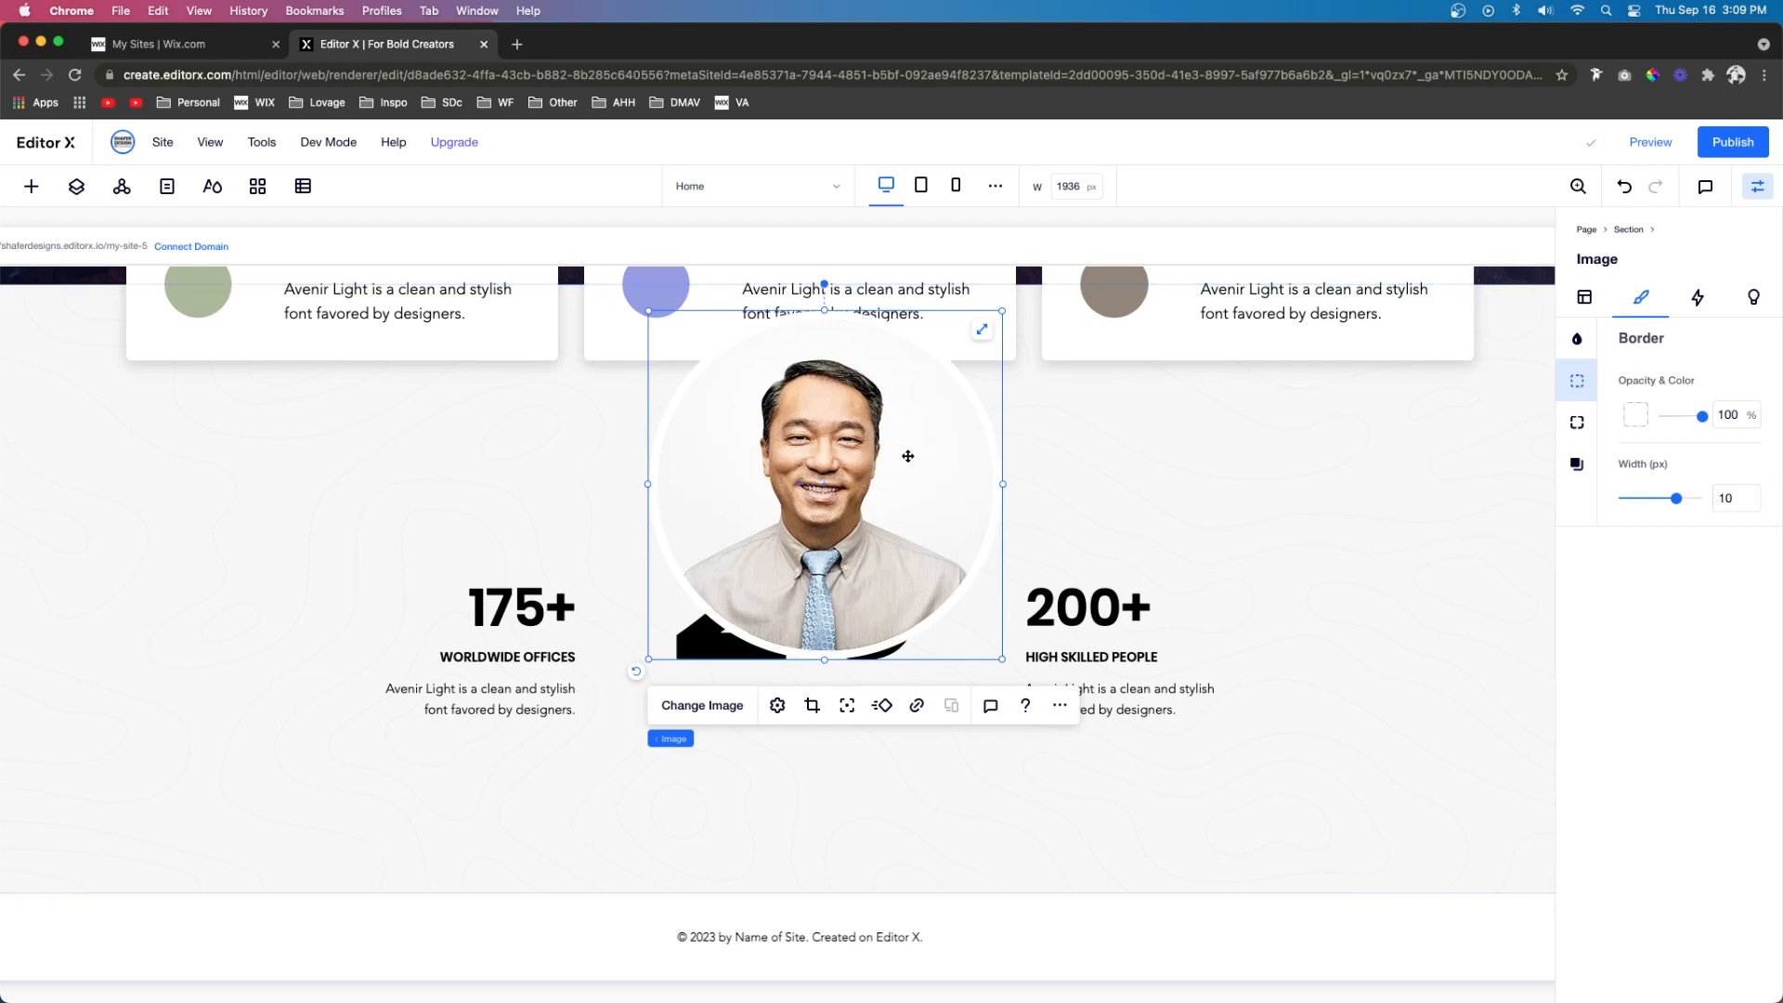
left_click(1576, 469)
left_click(1746, 382)
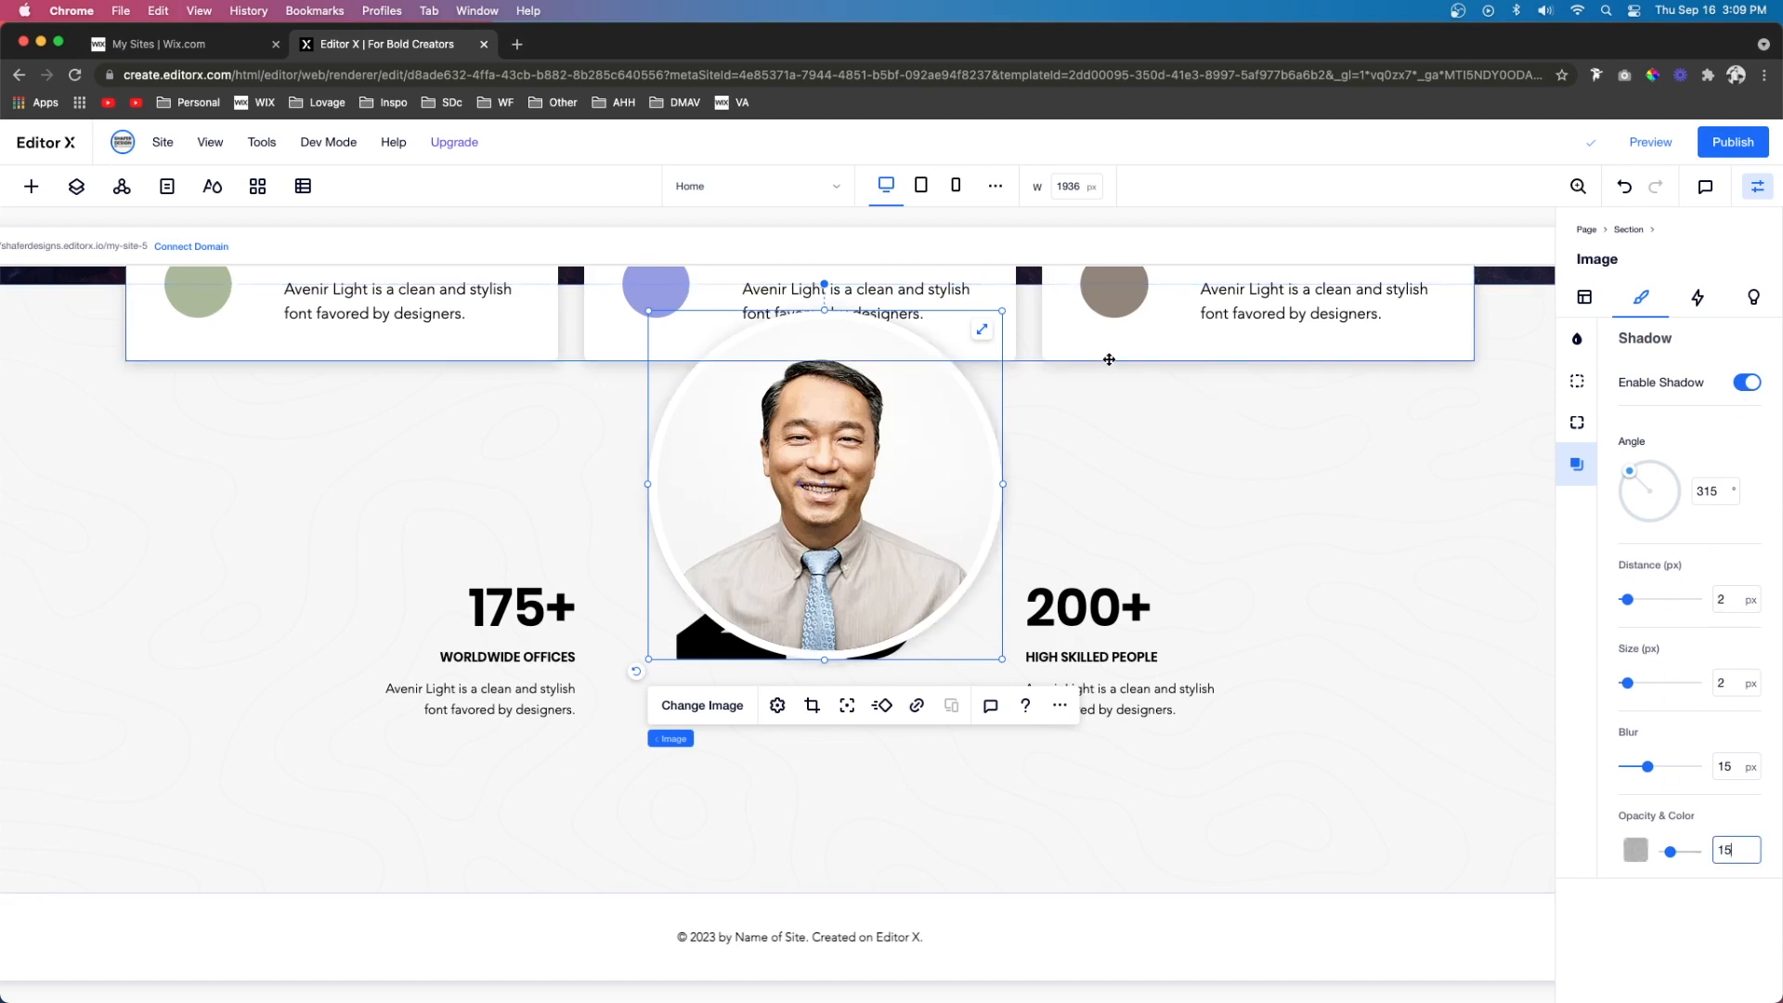
Shrink the round photo and move it near the section's left edge, beside the "175+" stack
left_click_drag(1003, 310, 761, 531)
scroll(695, 573, "left", 2)
left_click_drag(791, 599, 171, 727)
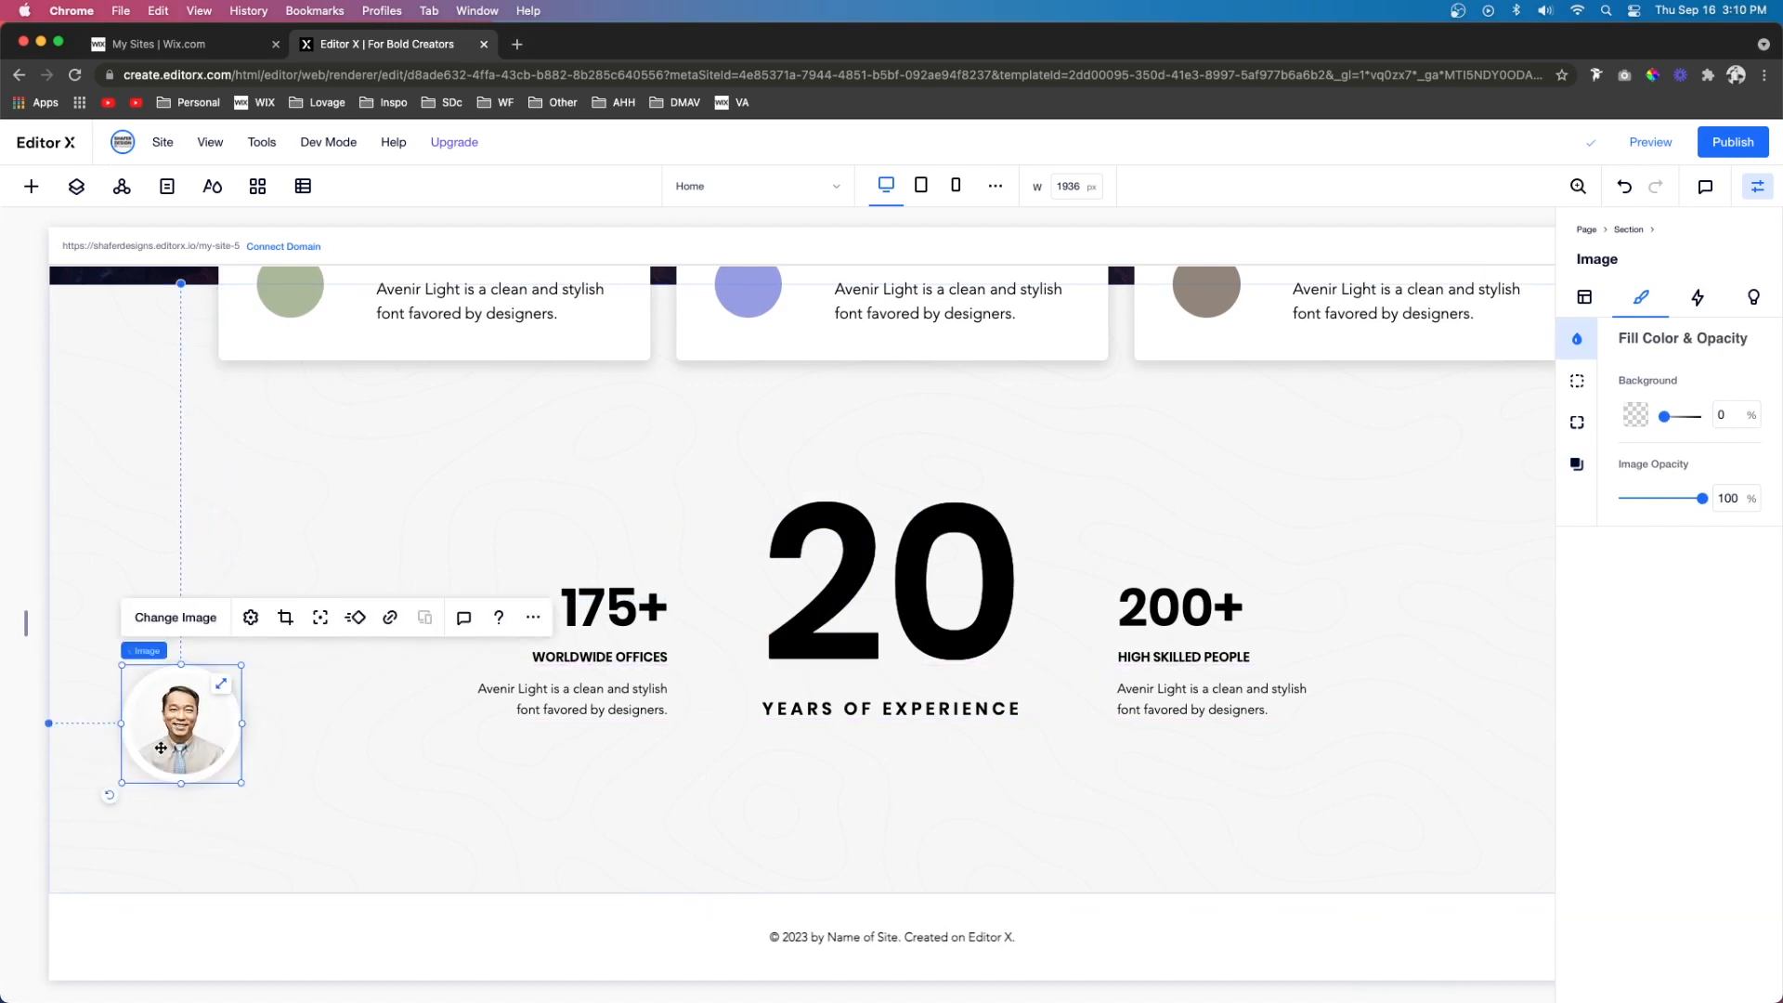
Set the border width of the small round photo to 6 px
left_click(1576, 381)
left_click(1737, 501)
type("6")
key("Return")
Place a larger copy of the round photo near the section's right edge and give it an 8 px border
left_click_drag(180, 737, 1442, 786)
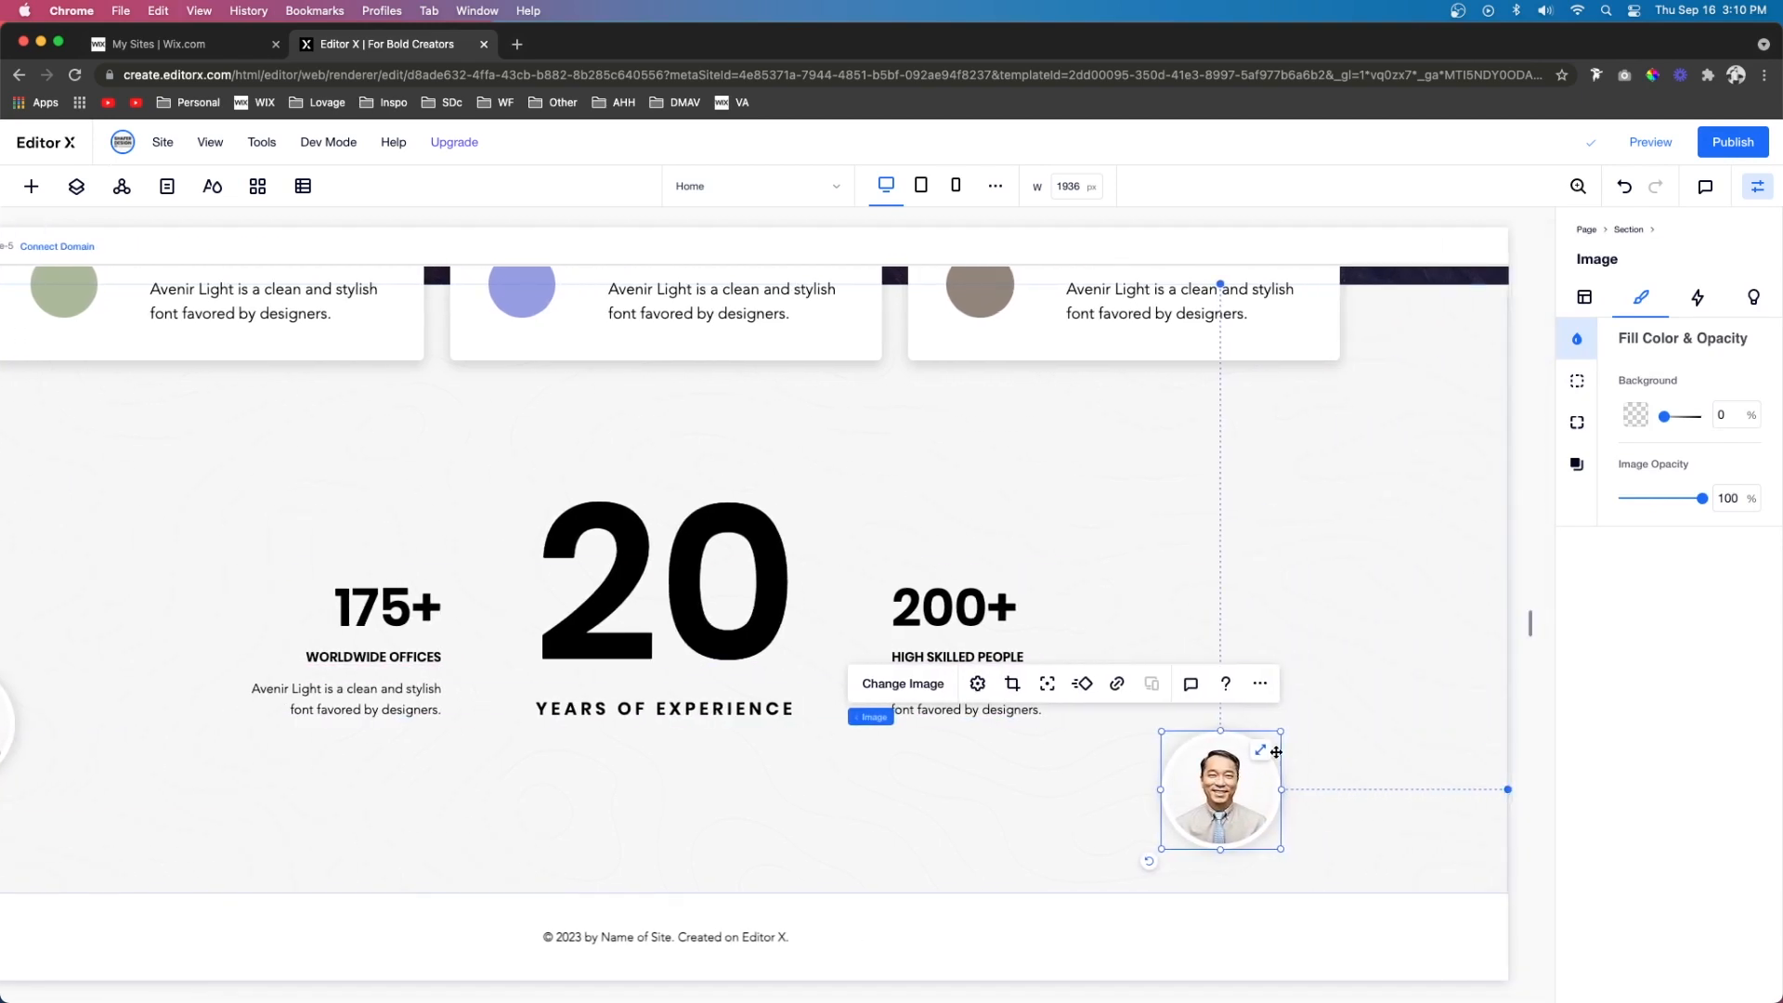
left_click_drag(1282, 731, 1410, 655)
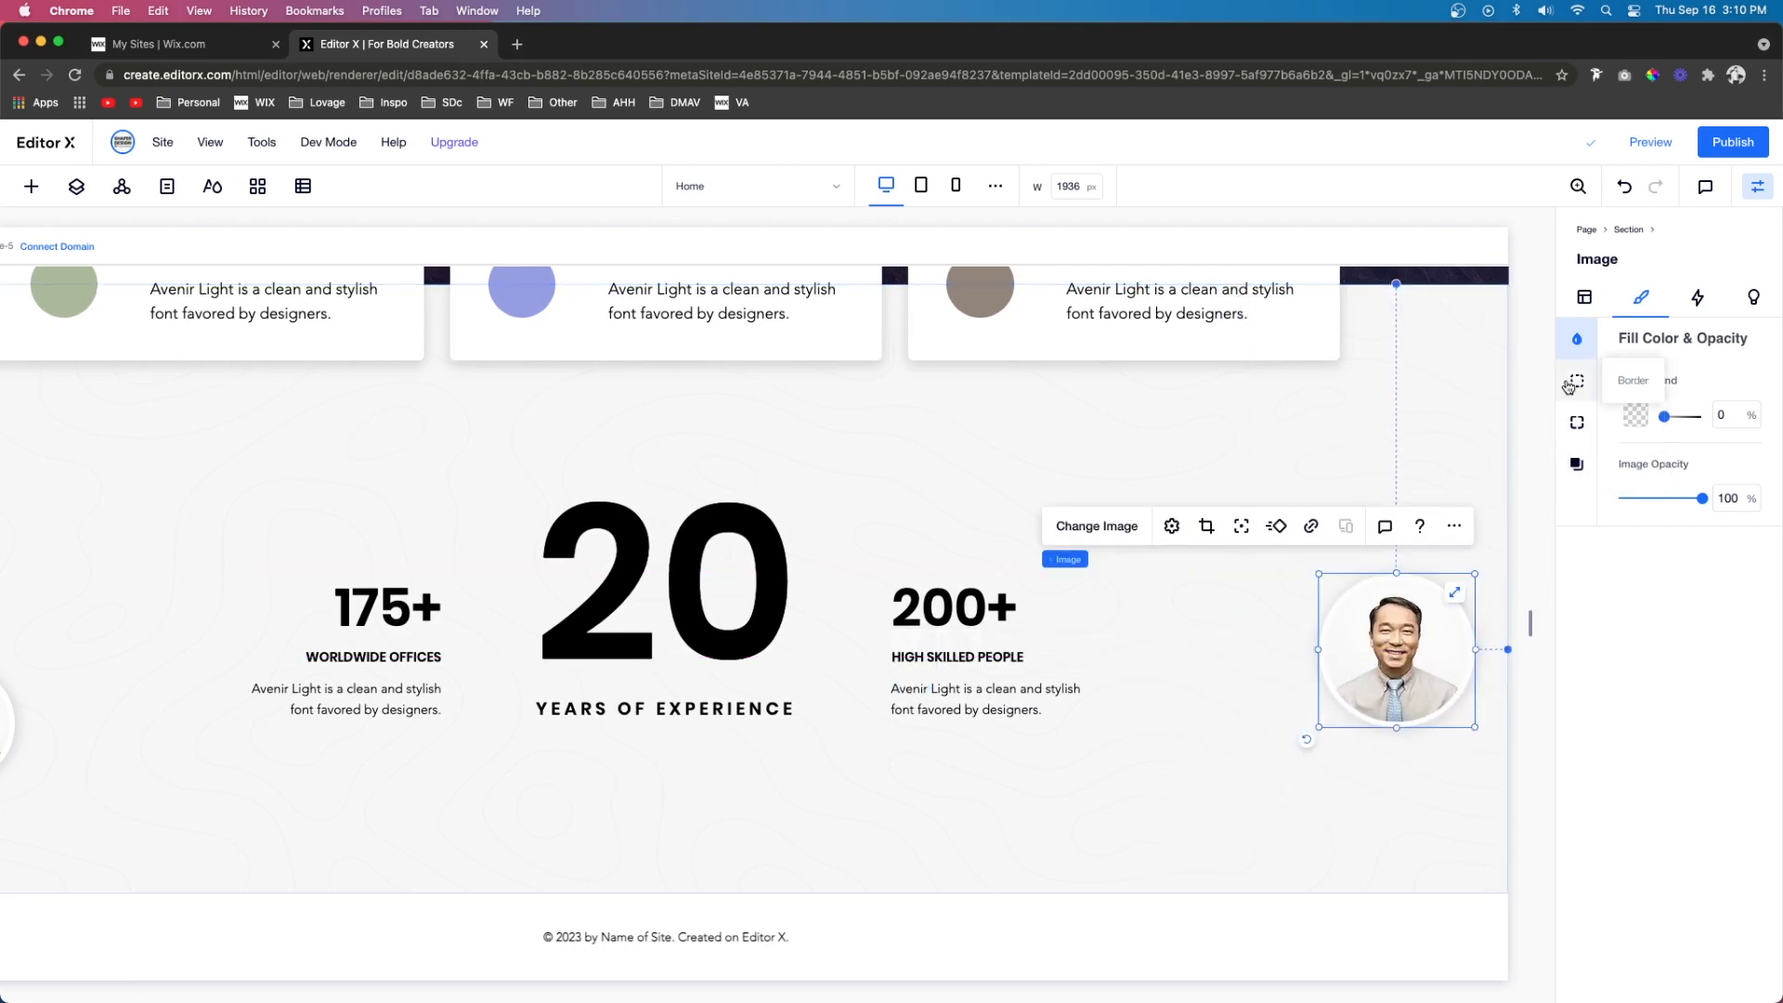
left_click(1577, 381)
left_click(1735, 499)
type("68")
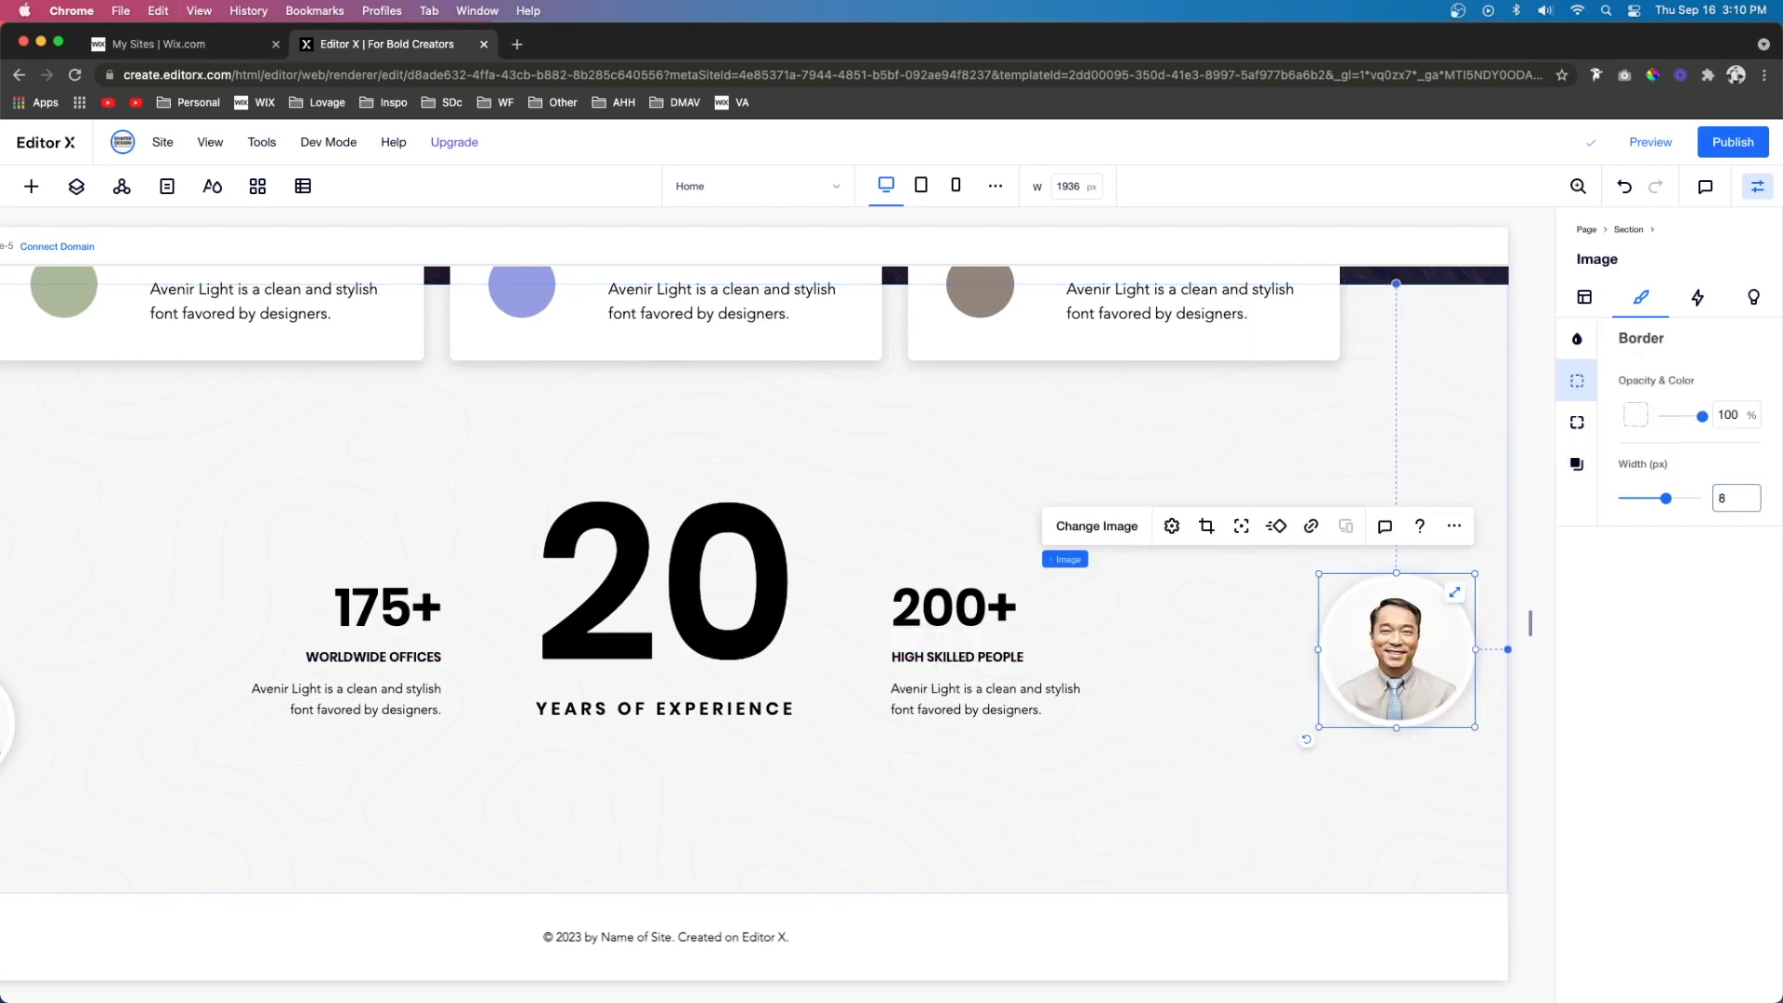
Place a third, larger copy of the round photo centred on the section's bottom edge and open its border width for editing
left_click(1397, 666)
key("Escape")
left_click_drag(1396, 666, 1307, 728)
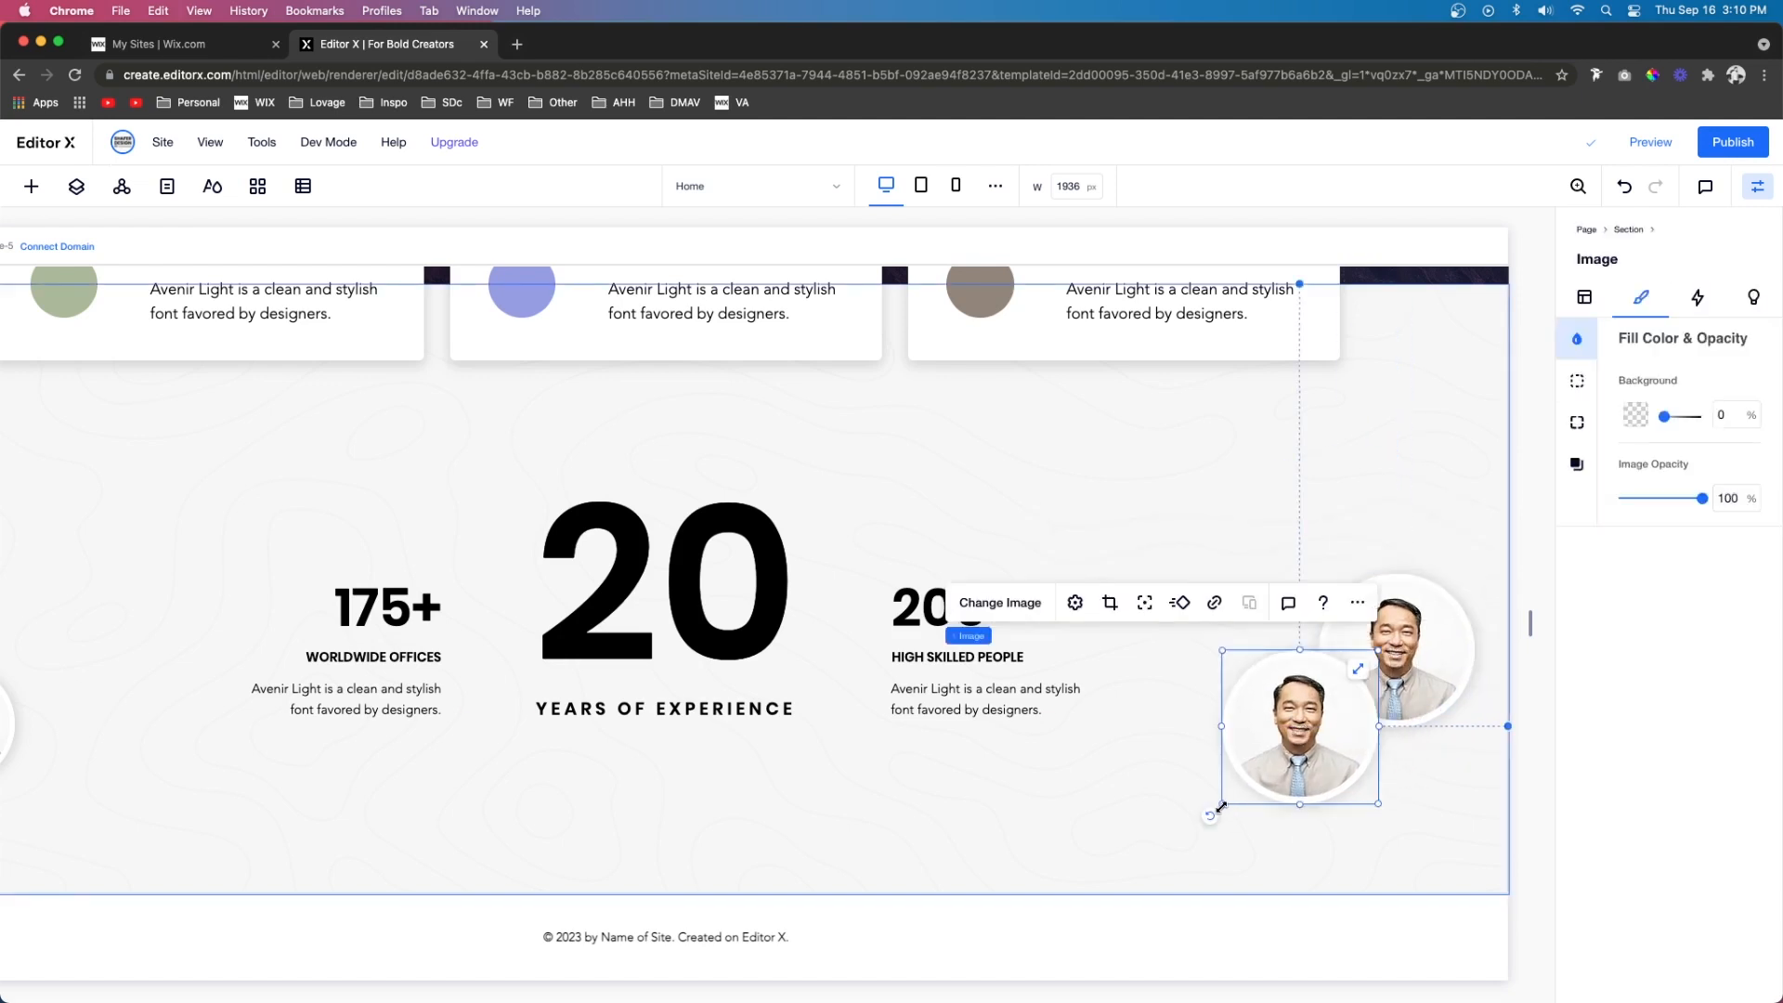
left_click_drag(1222, 803, 1184, 845)
left_click_drag(1275, 739, 698, 832)
left_click(1573, 387)
left_click(1725, 495)
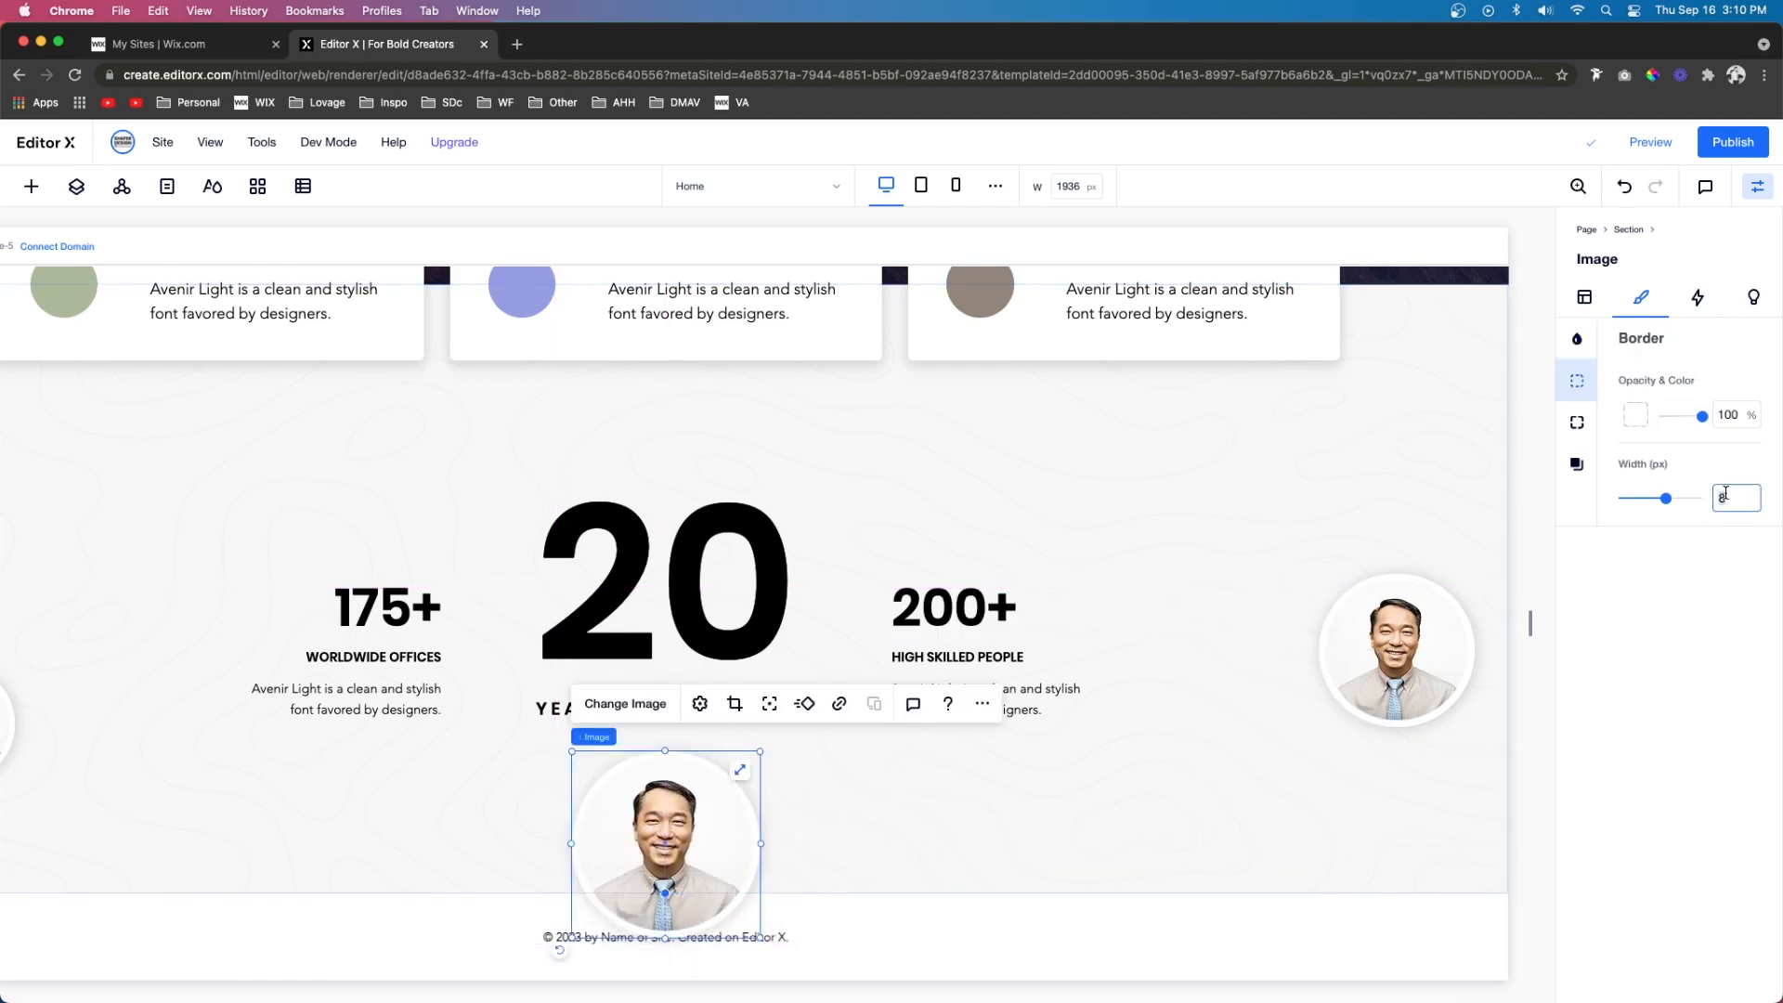
Read the centred photo's pixel height by temporarily turning off proportional scaling, and calculate 214/2 in Spotlight
left_click(1585, 301)
left_click(1585, 631)
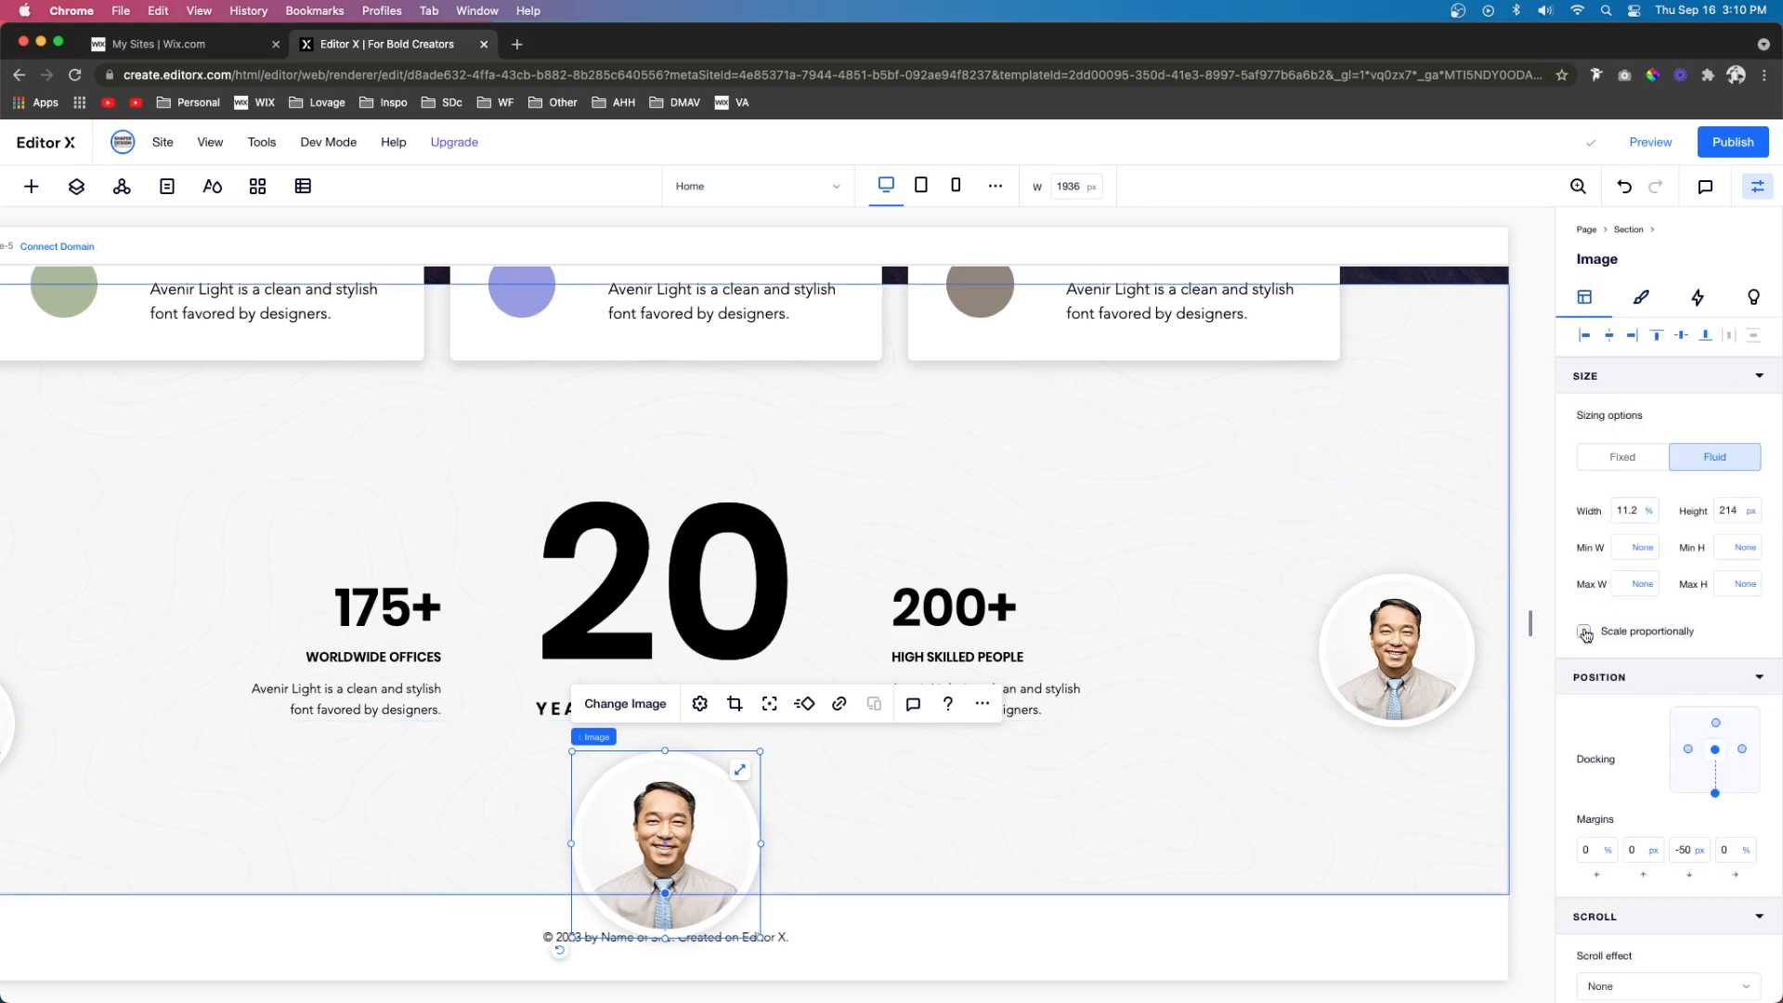
left_click(1584, 632)
key("super+space")
type("214/2")
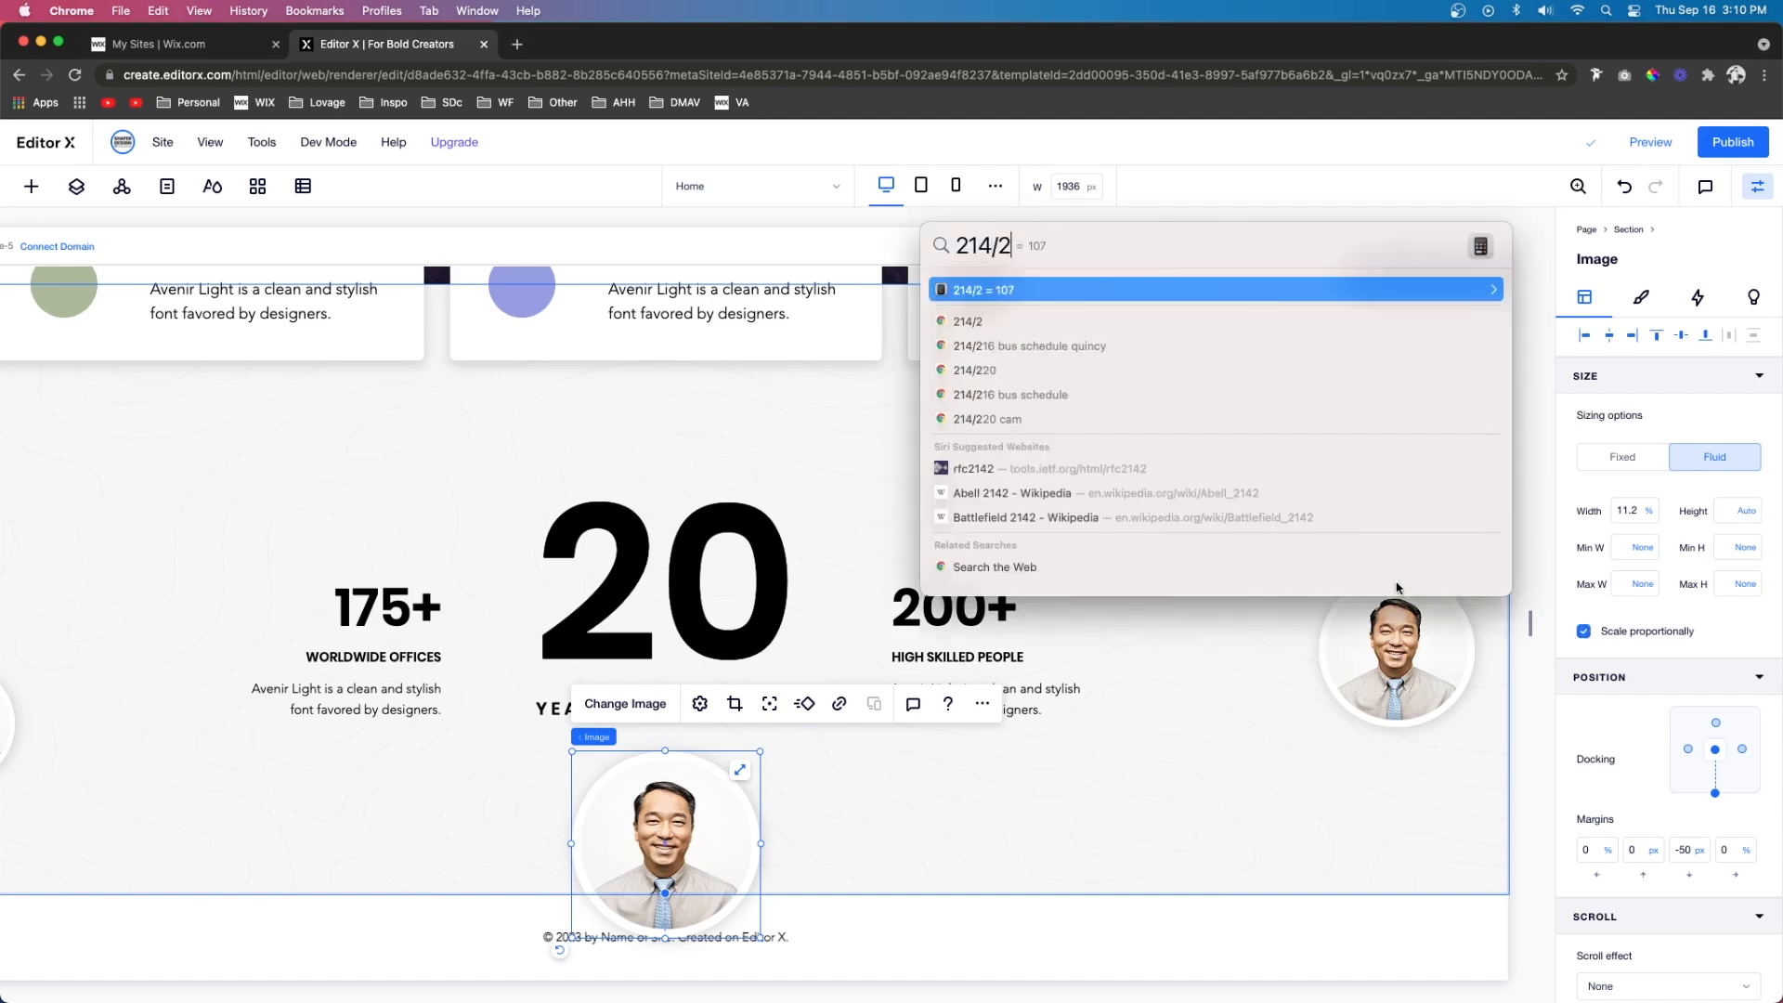
Set the bottom margin of the centred round photo to -107 px
key("Escape")
key("Escape")
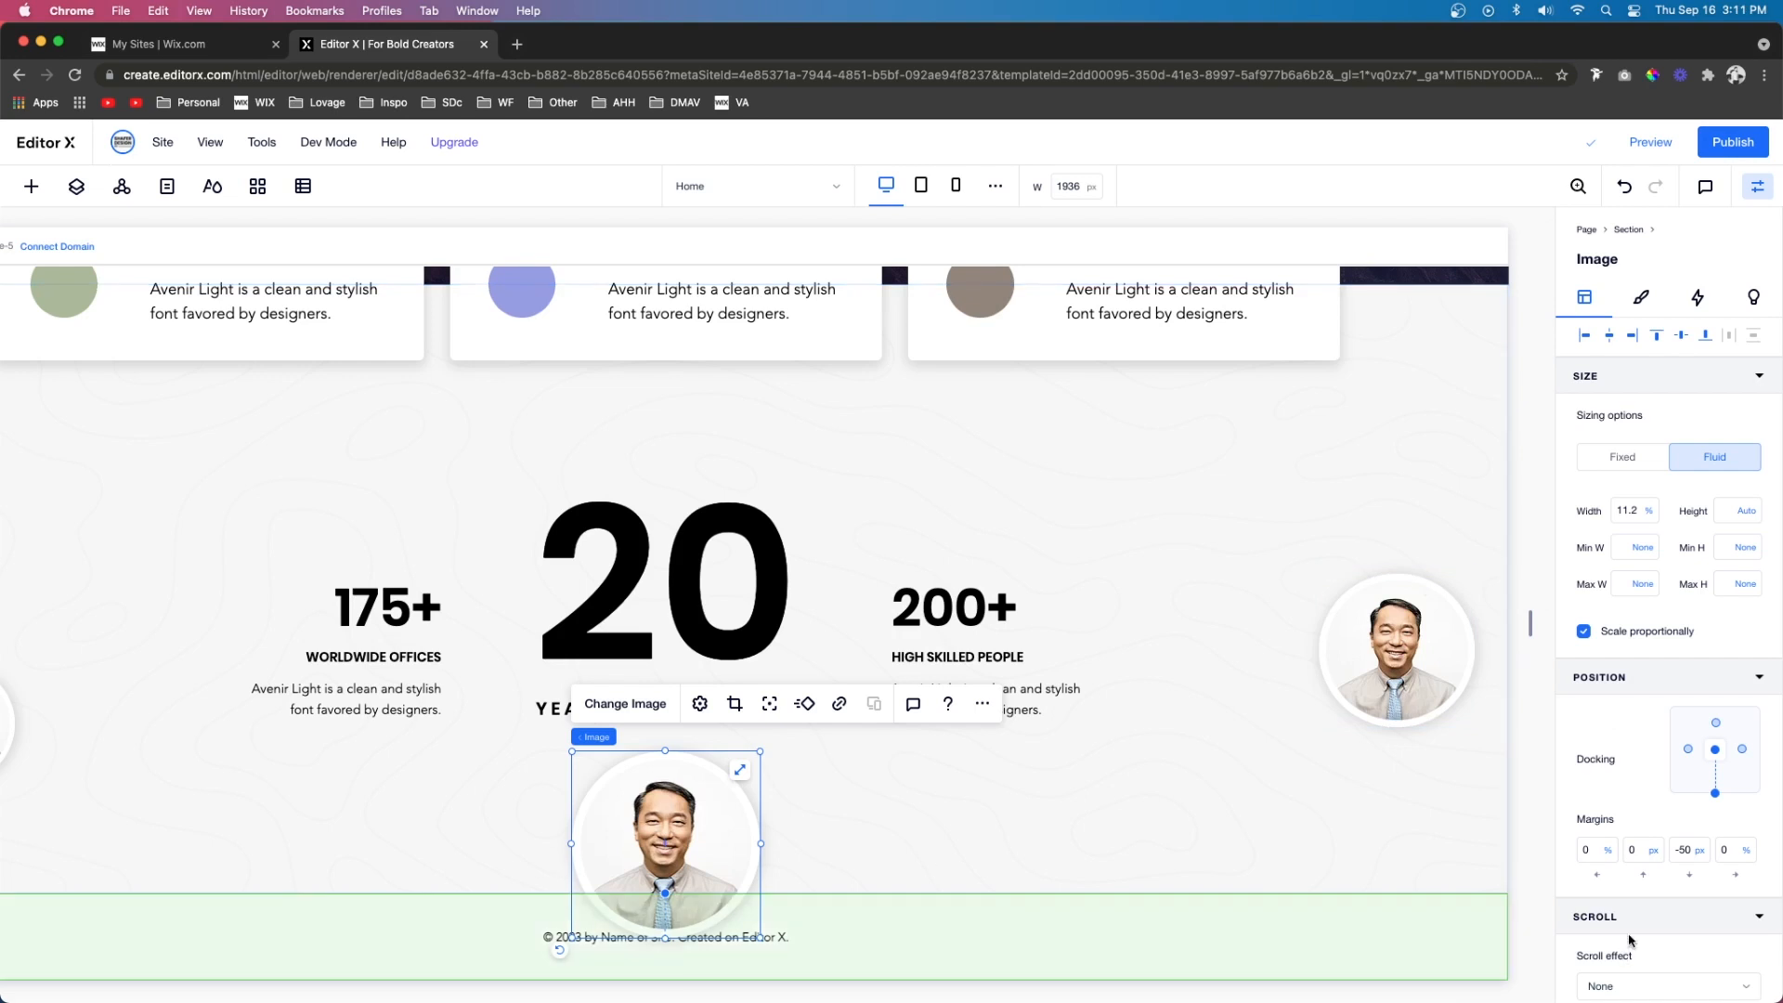
left_click(1692, 856)
key("Return")
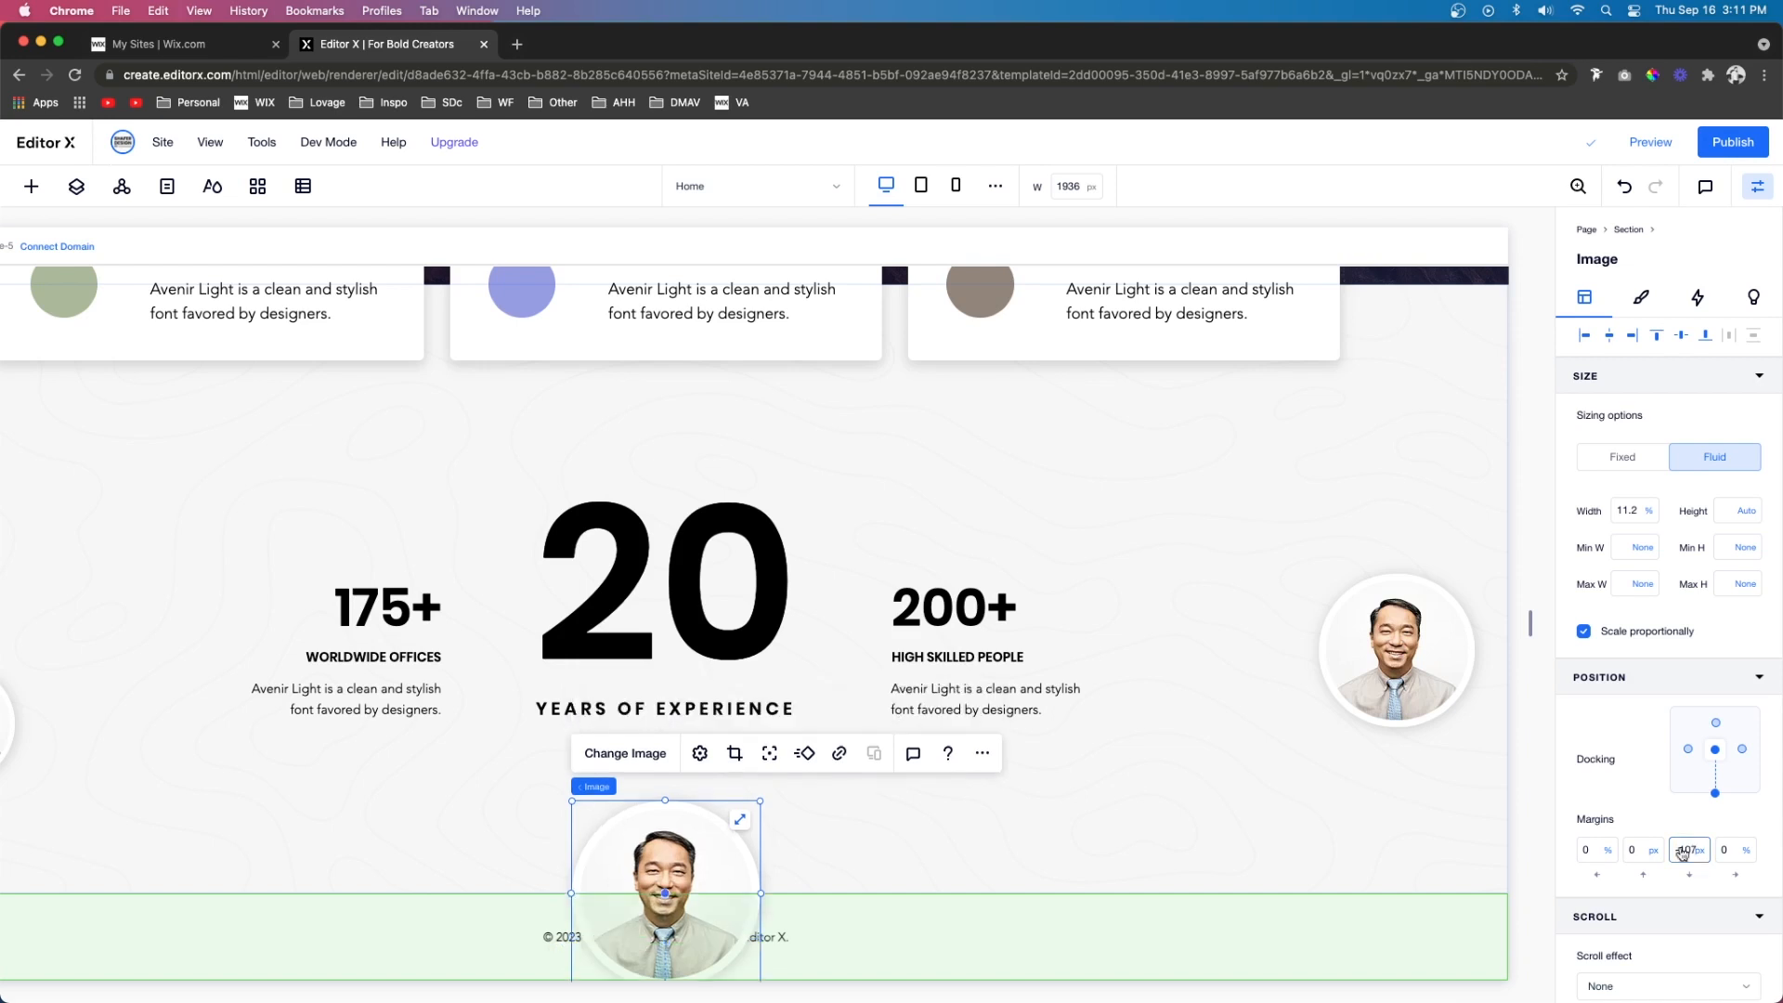
left_click(1040, 840)
Add a blank section below the statistics section and set its minimum height to 1200 px
left_click(665, 885)
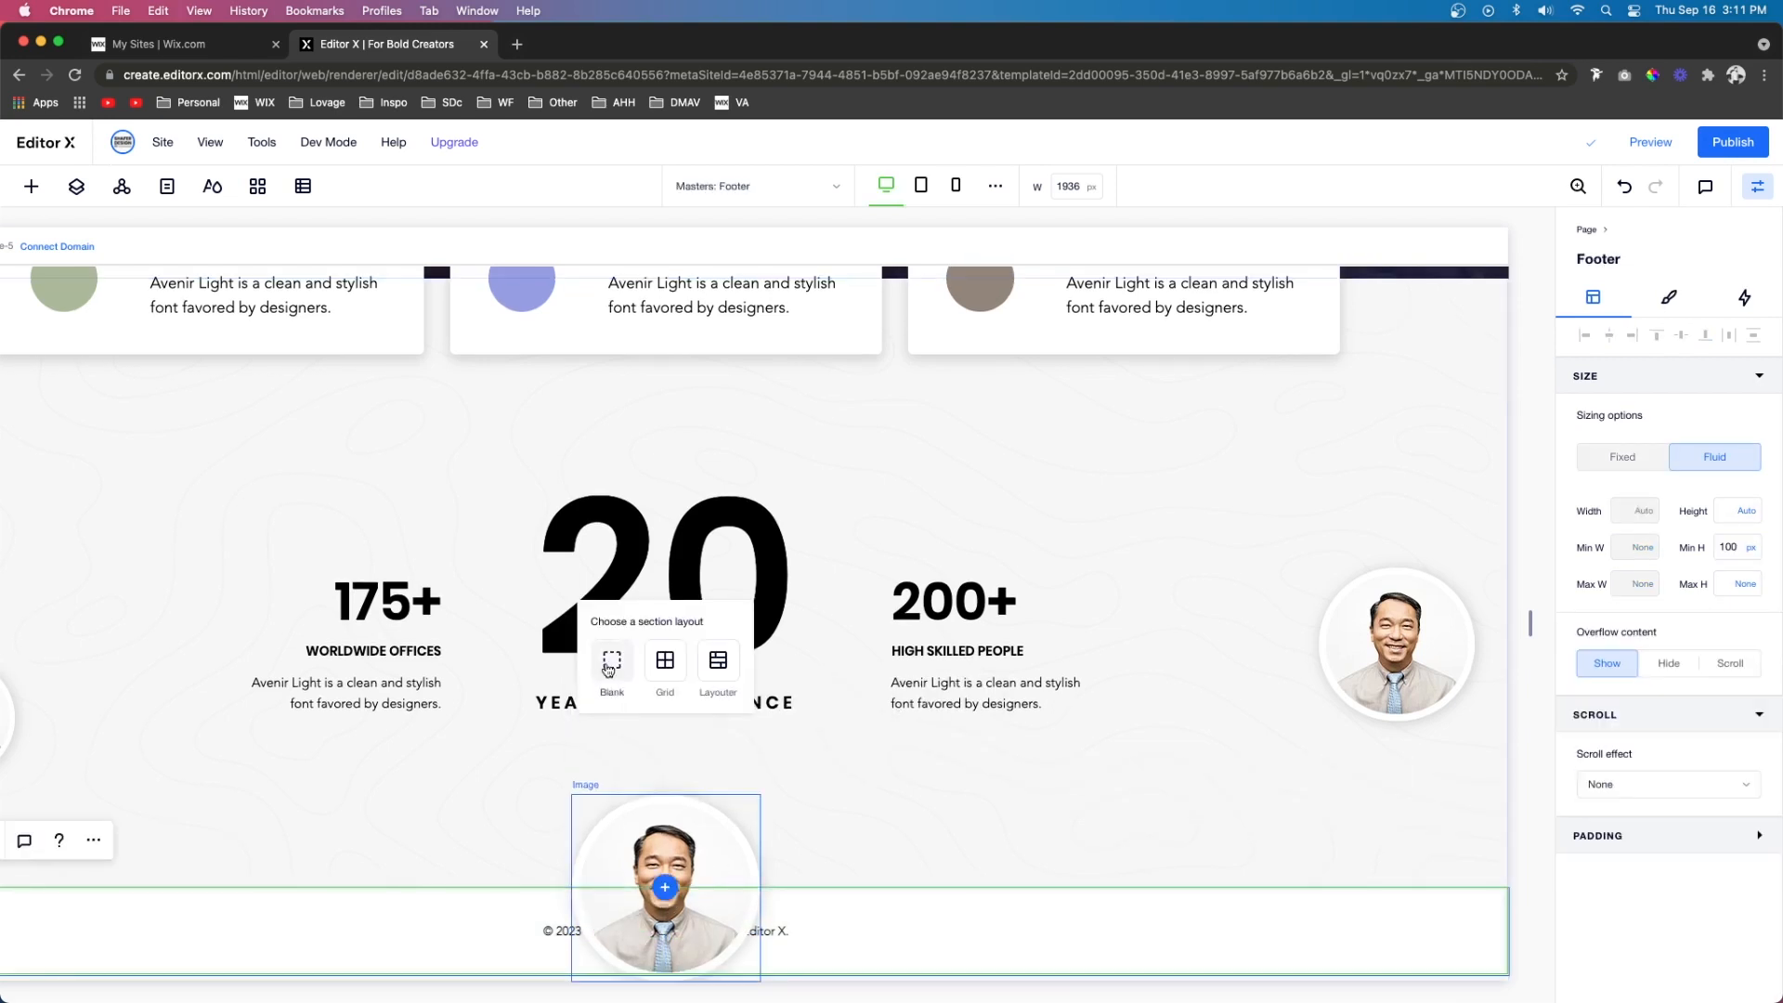
left_click(608, 667)
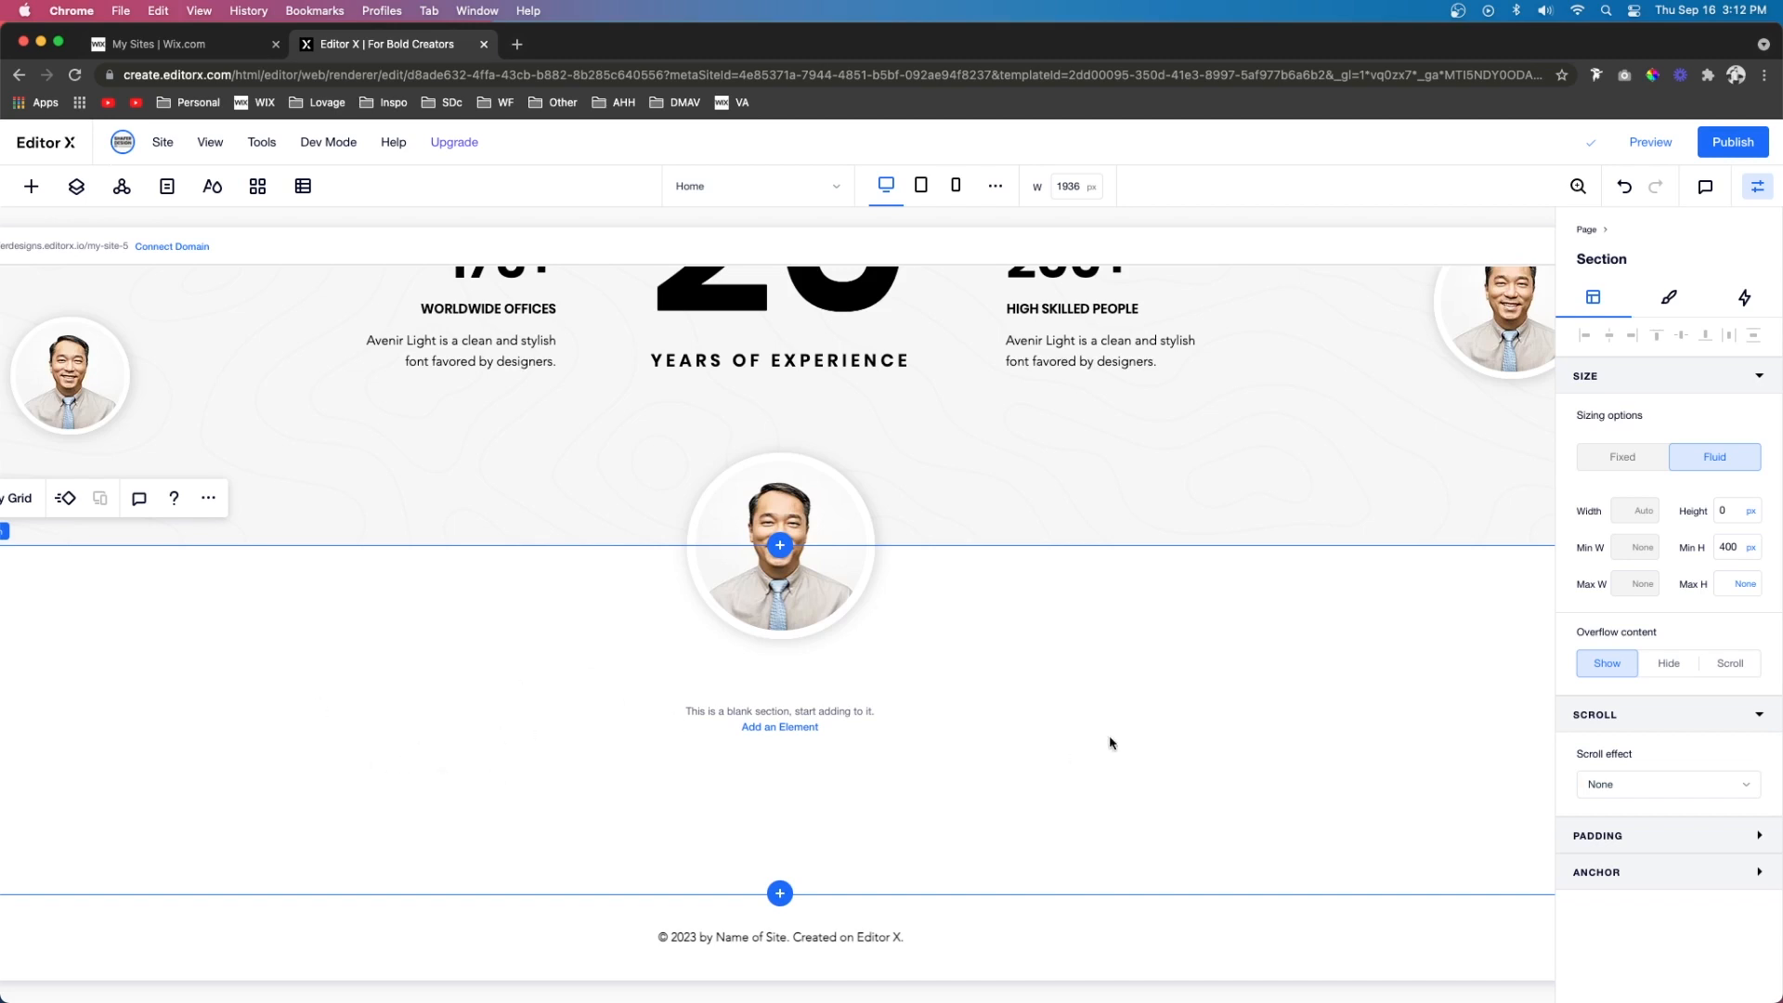
left_click(1733, 548)
type("1200")
key("Return")
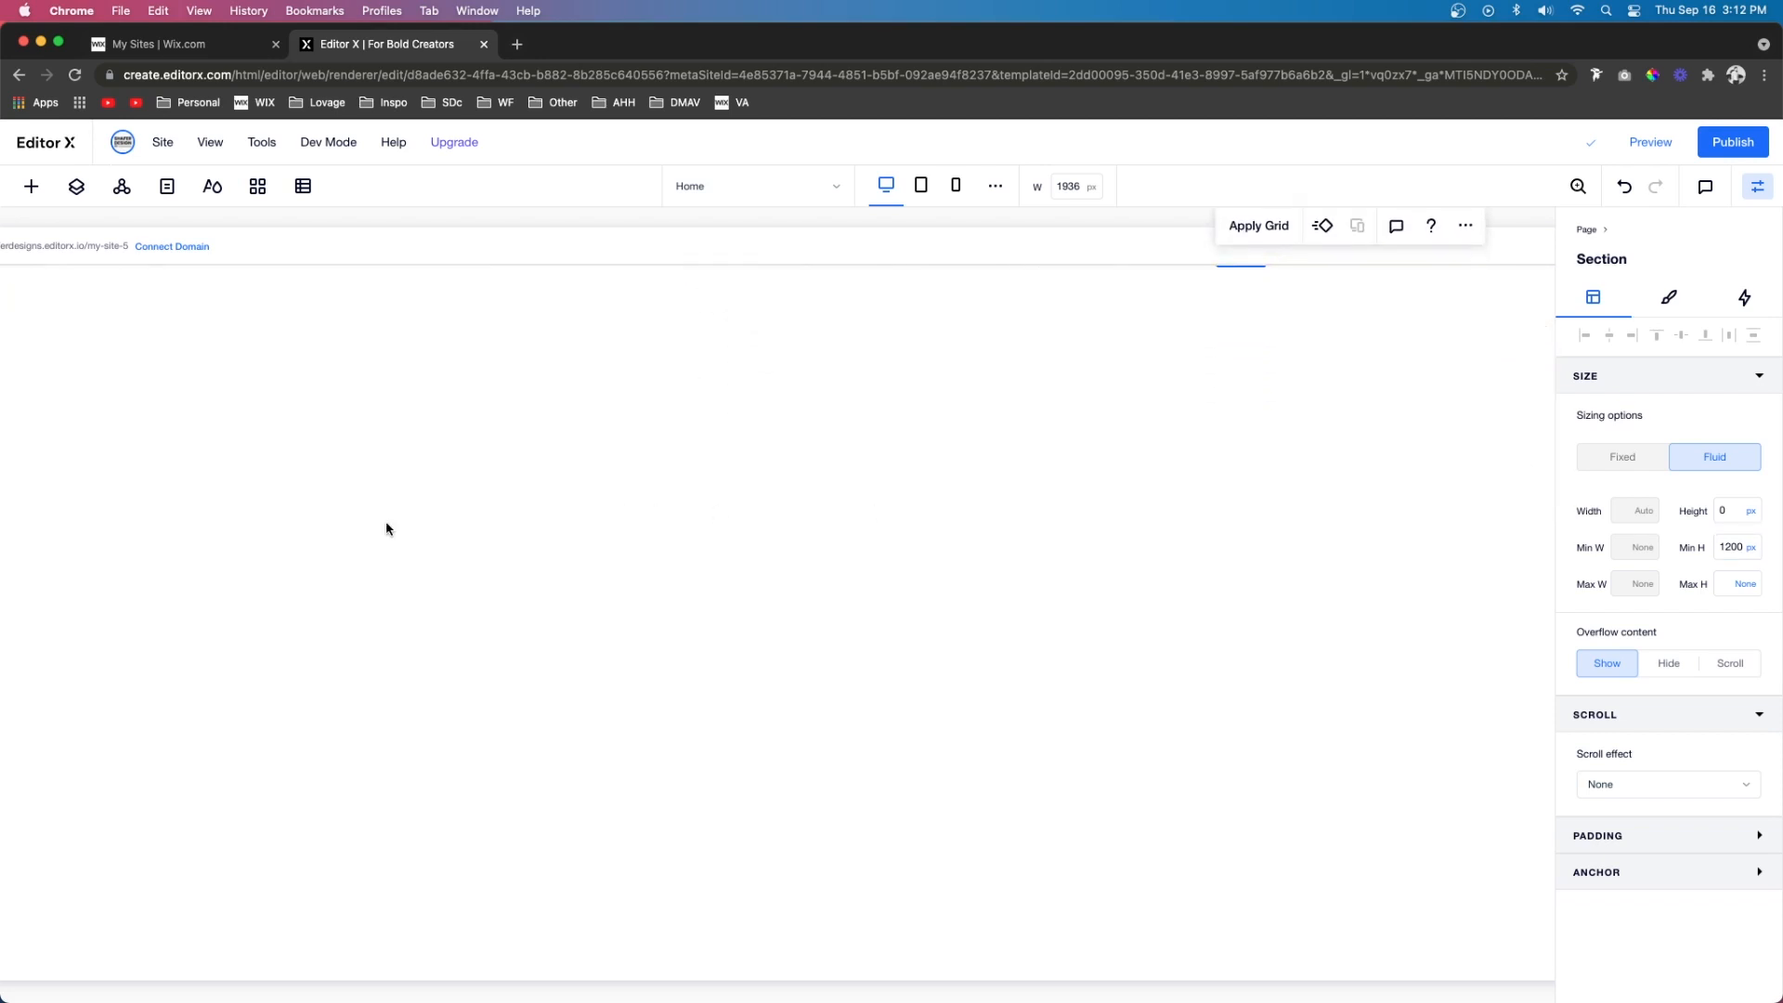
Add a container to the new blank section and set its width to 80%
left_click(30, 187)
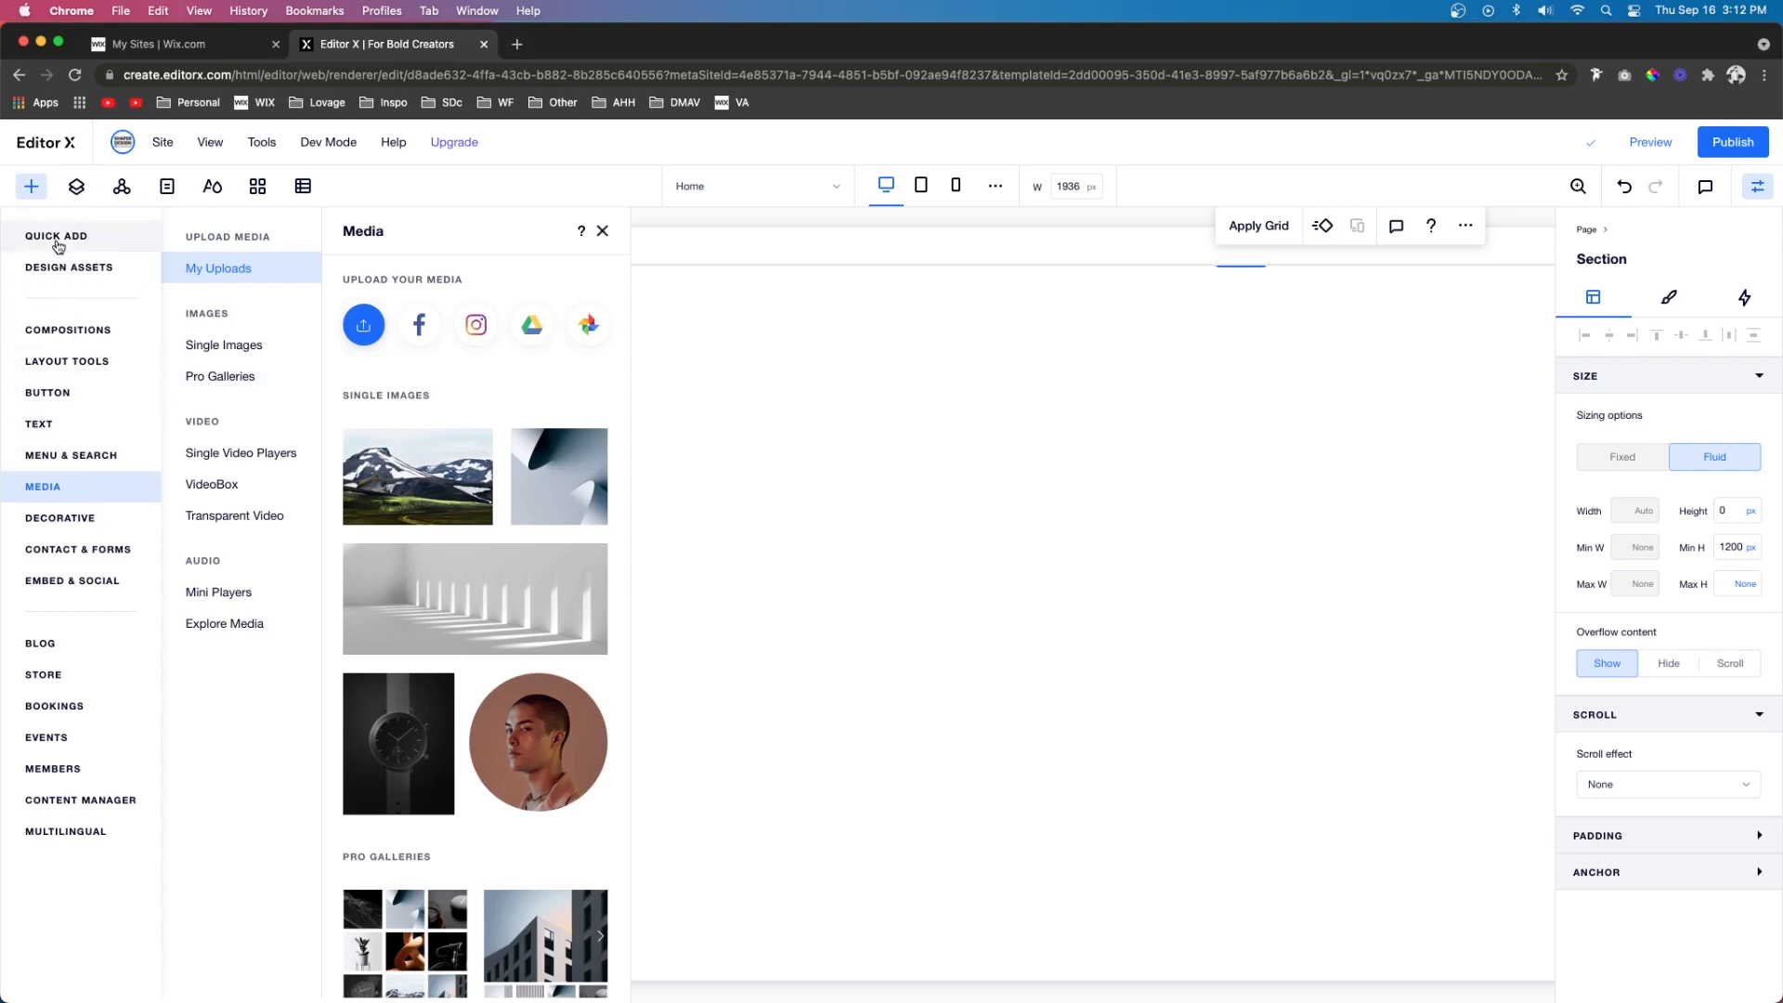
left_click(57, 236)
left_click_drag(311, 518, 687, 665)
left_click(1634, 511)
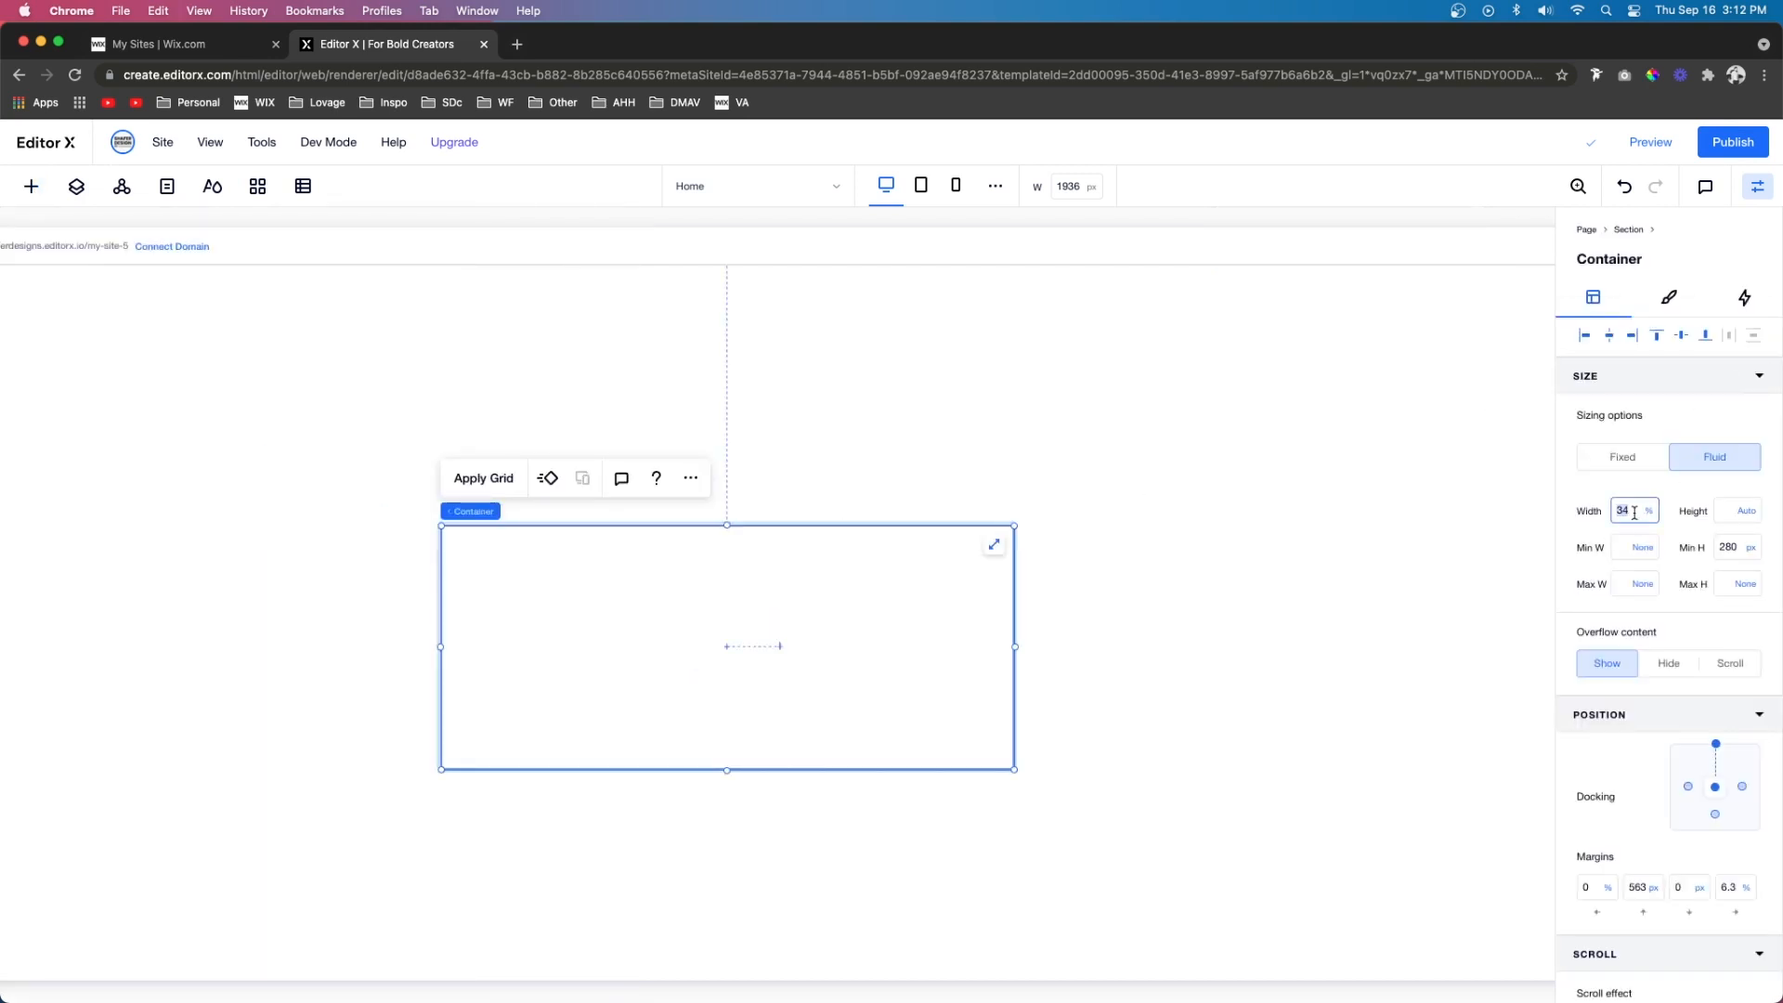
type("80")
key("Return")
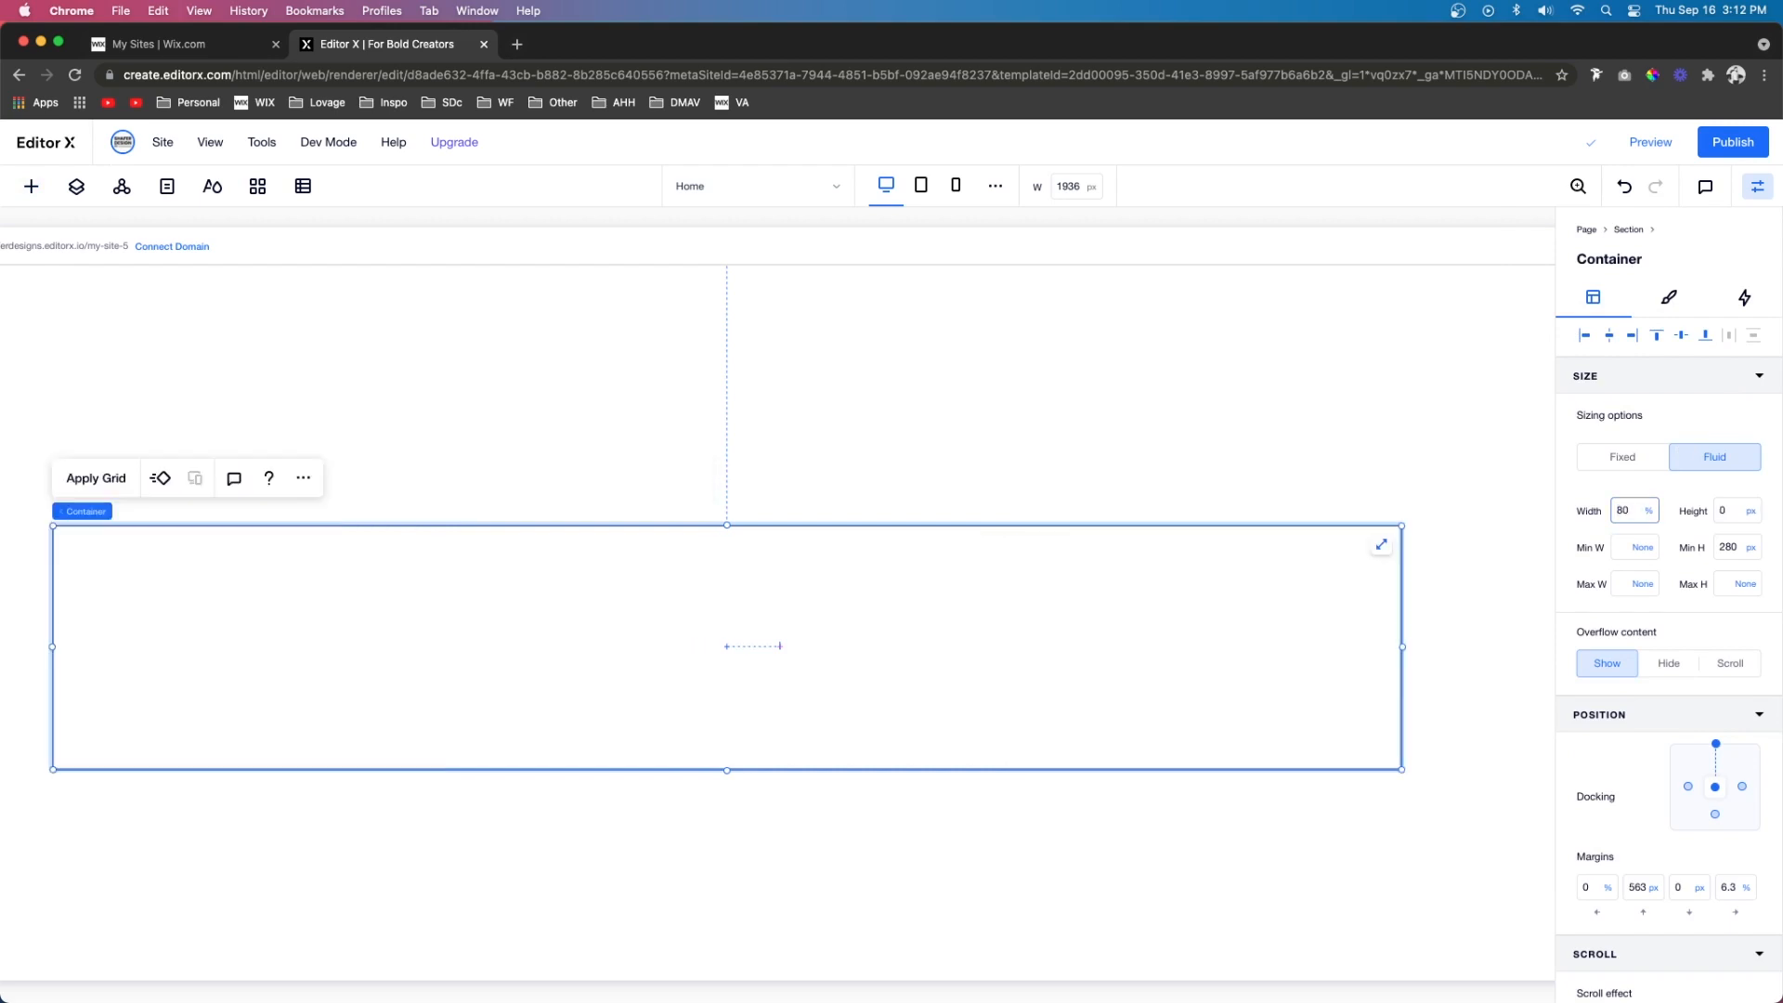
Set the container's minimum height to 550 px and align it to the section's right edge, vertically centred
left_click(1740, 550)
type("550")
key("Return")
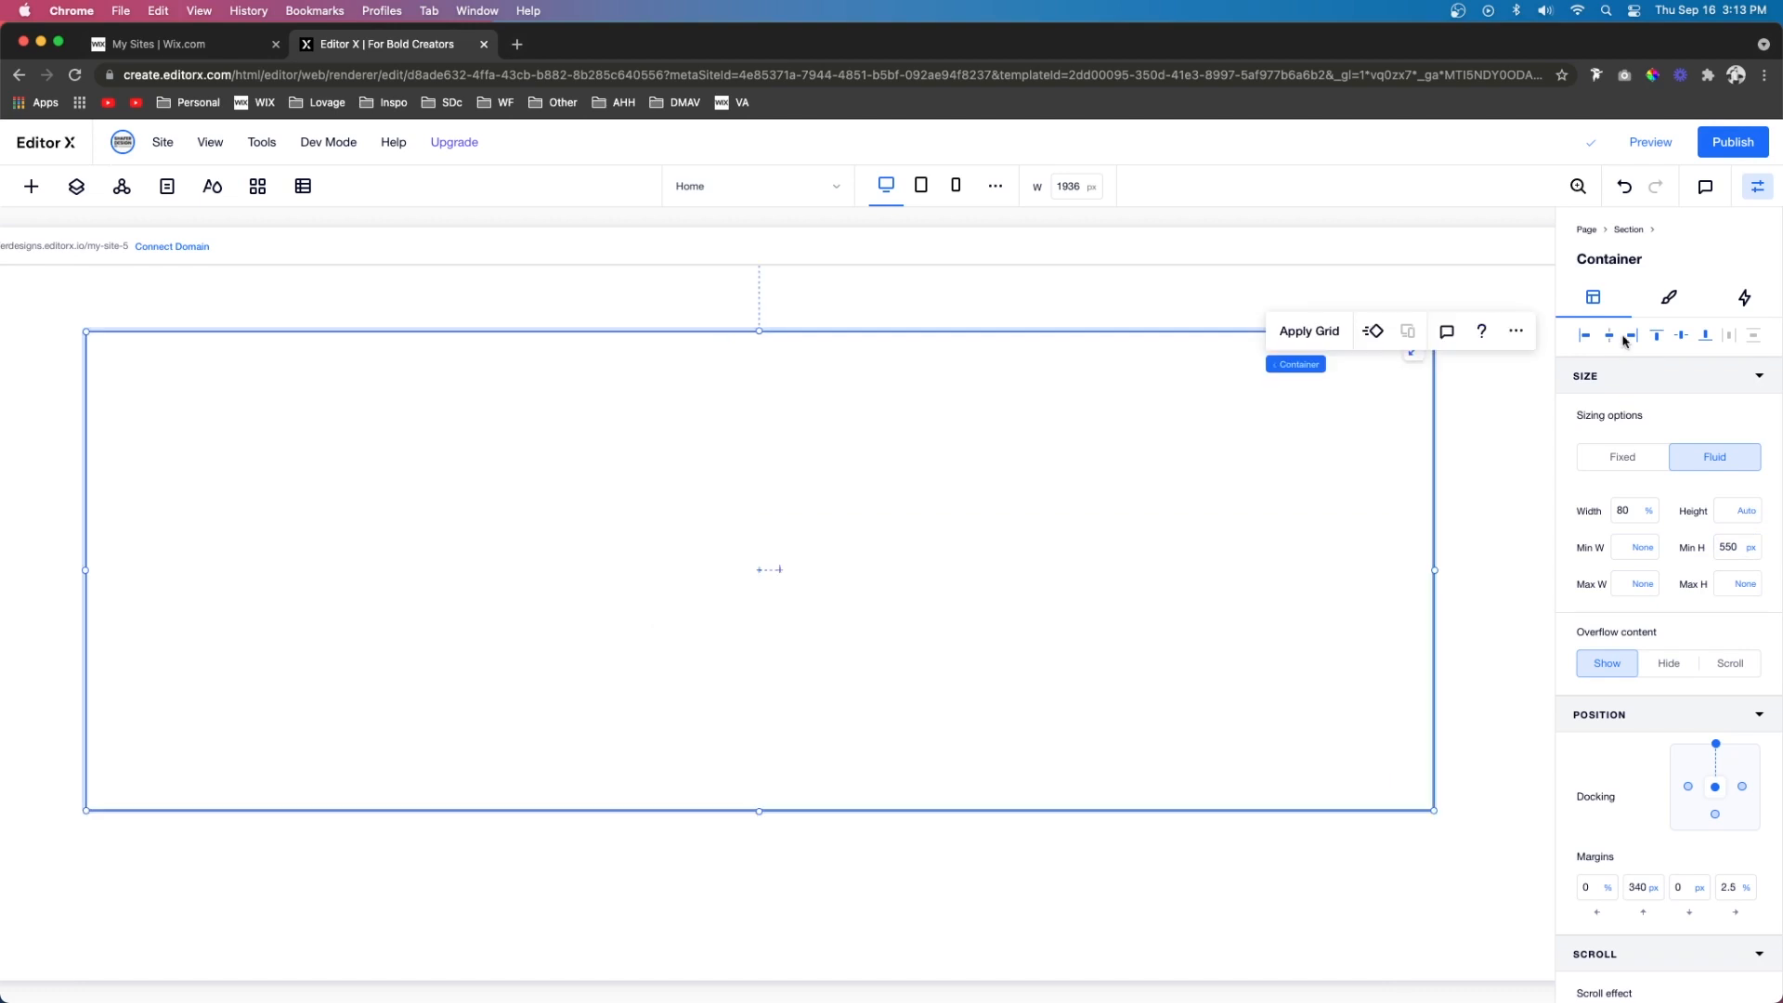
left_click(1633, 337)
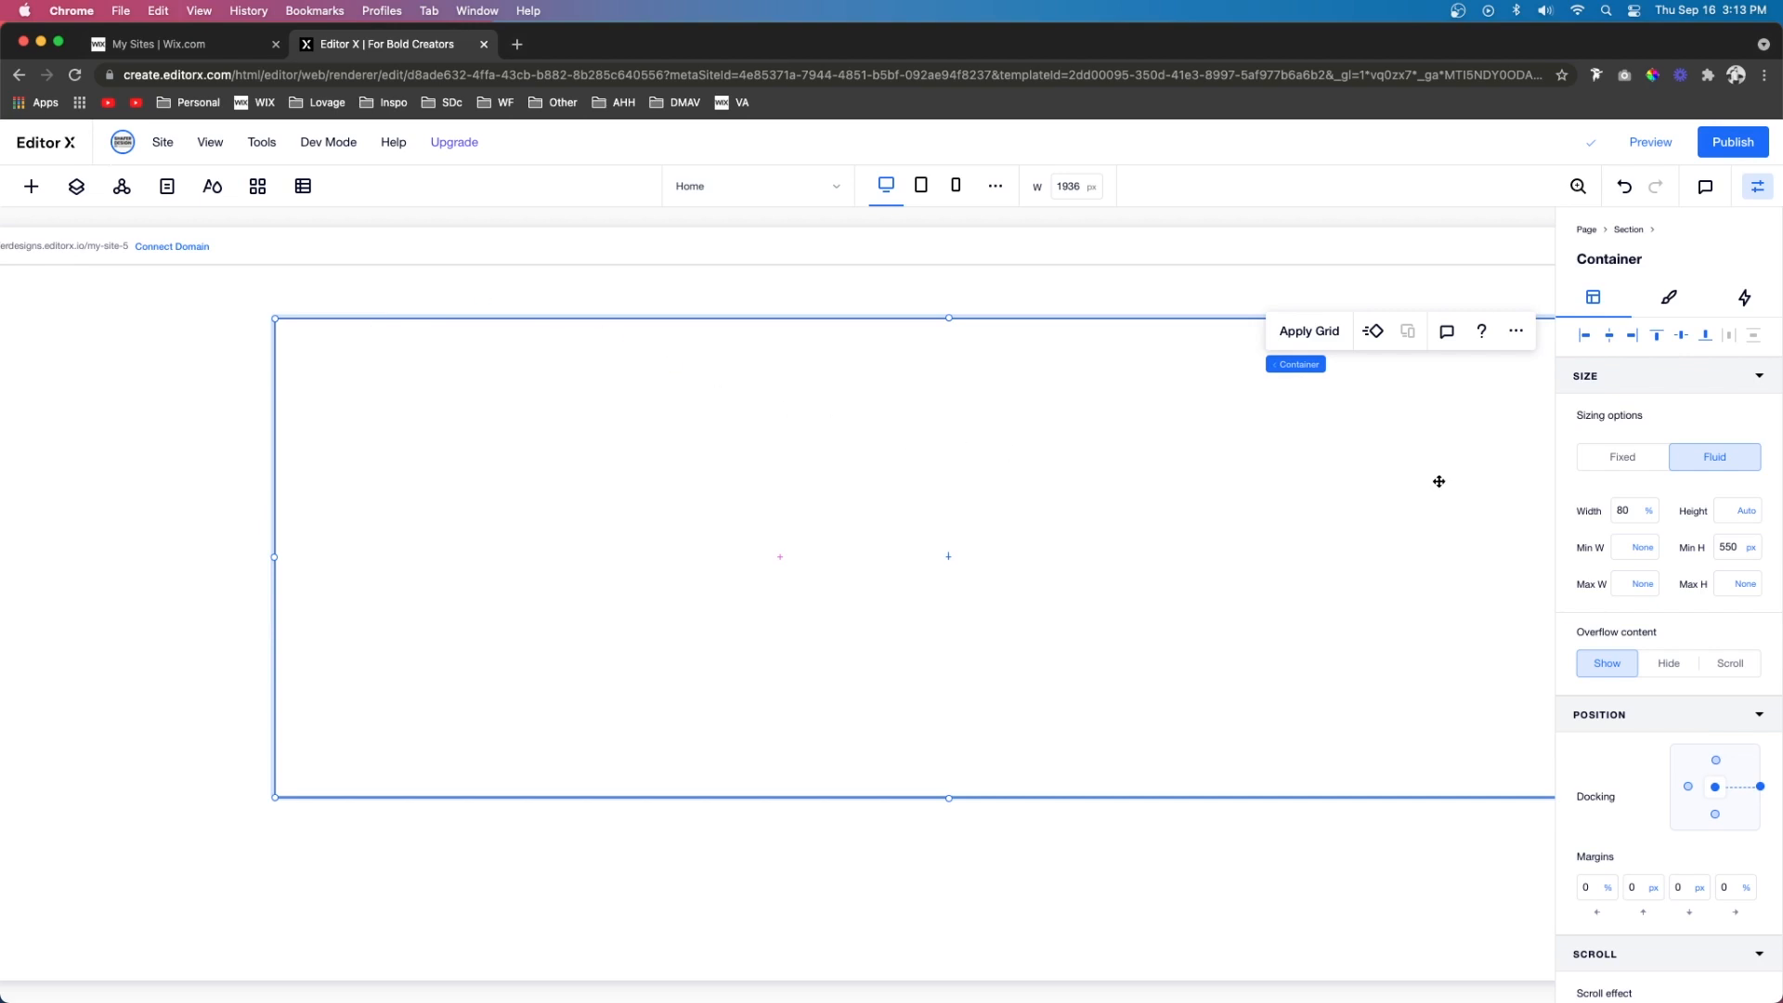
Apply a 1x2 grid to the container
left_click(1310, 331)
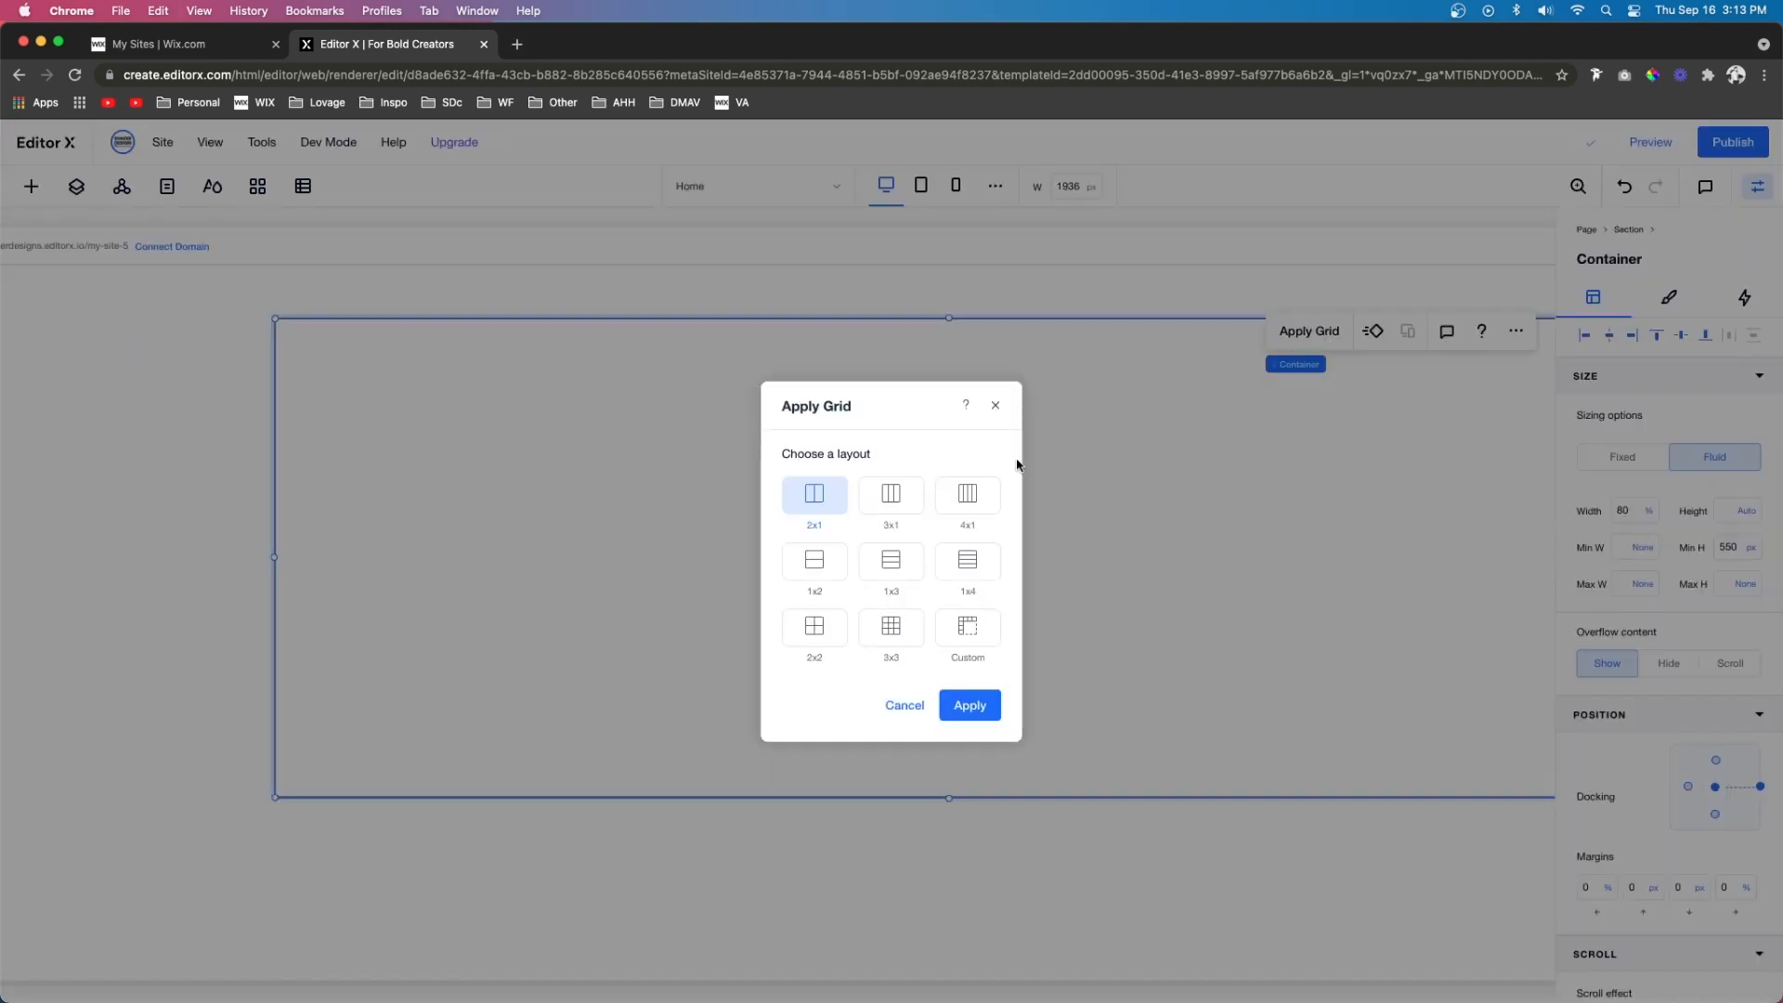
left_click(813, 567)
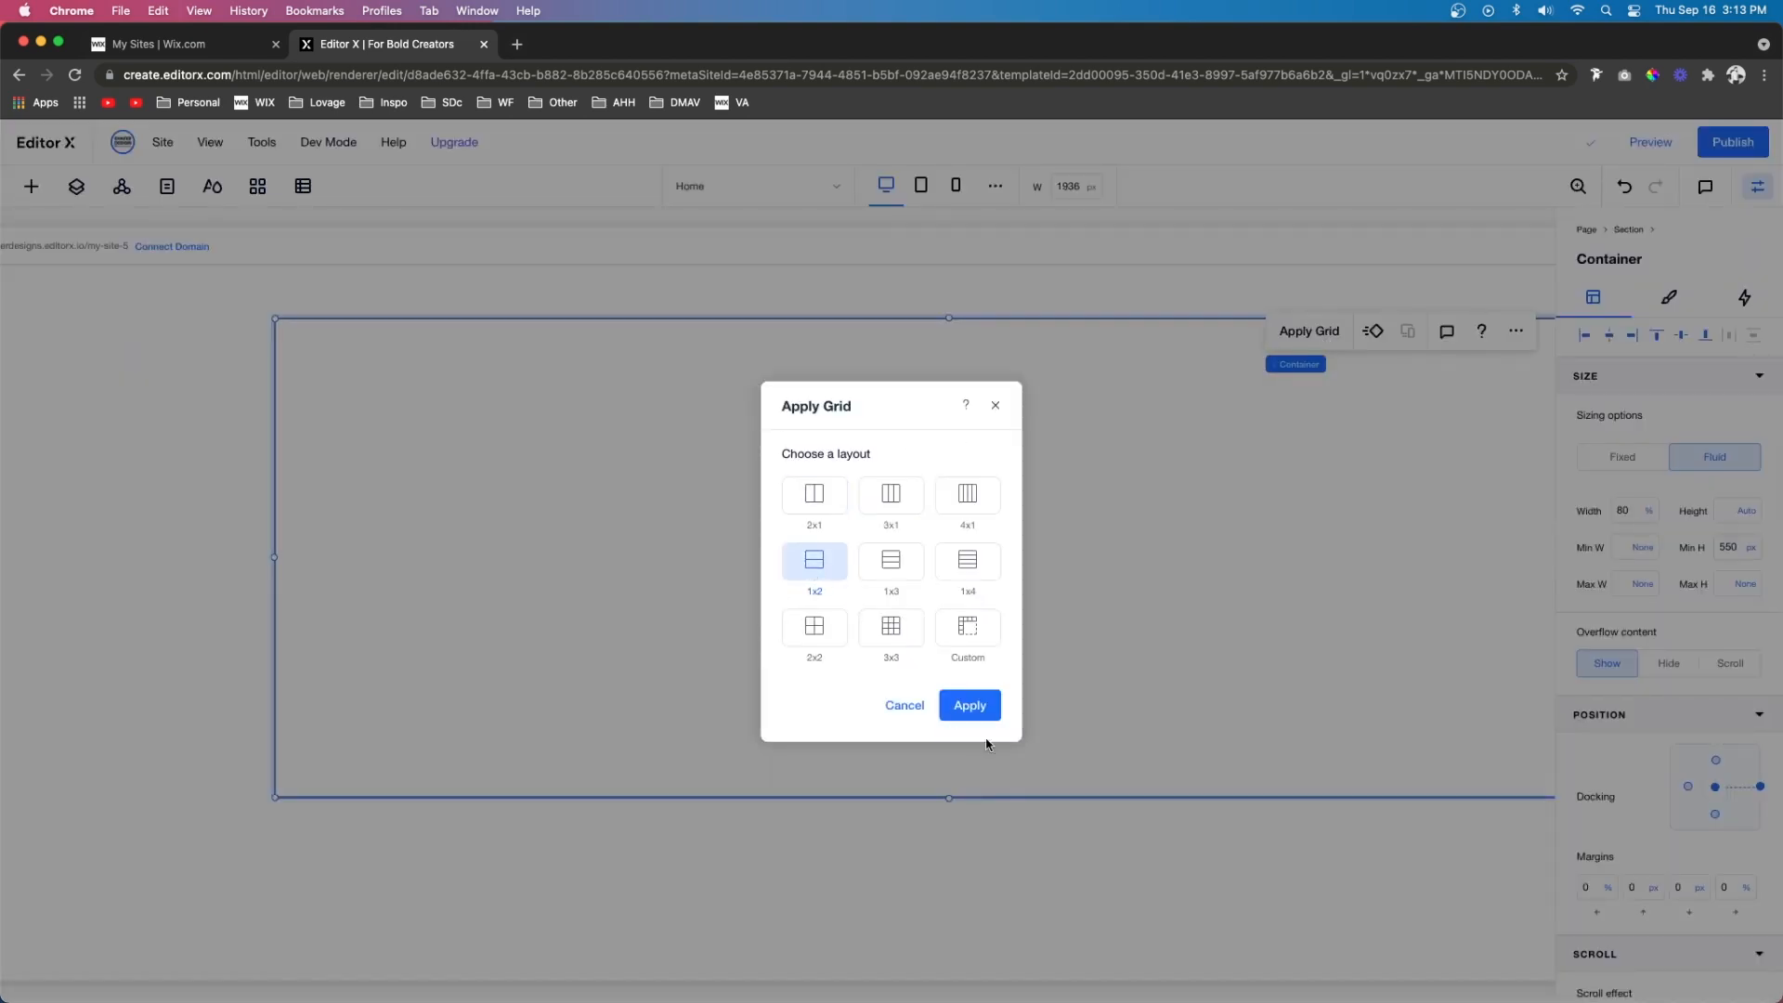
left_click(990, 717)
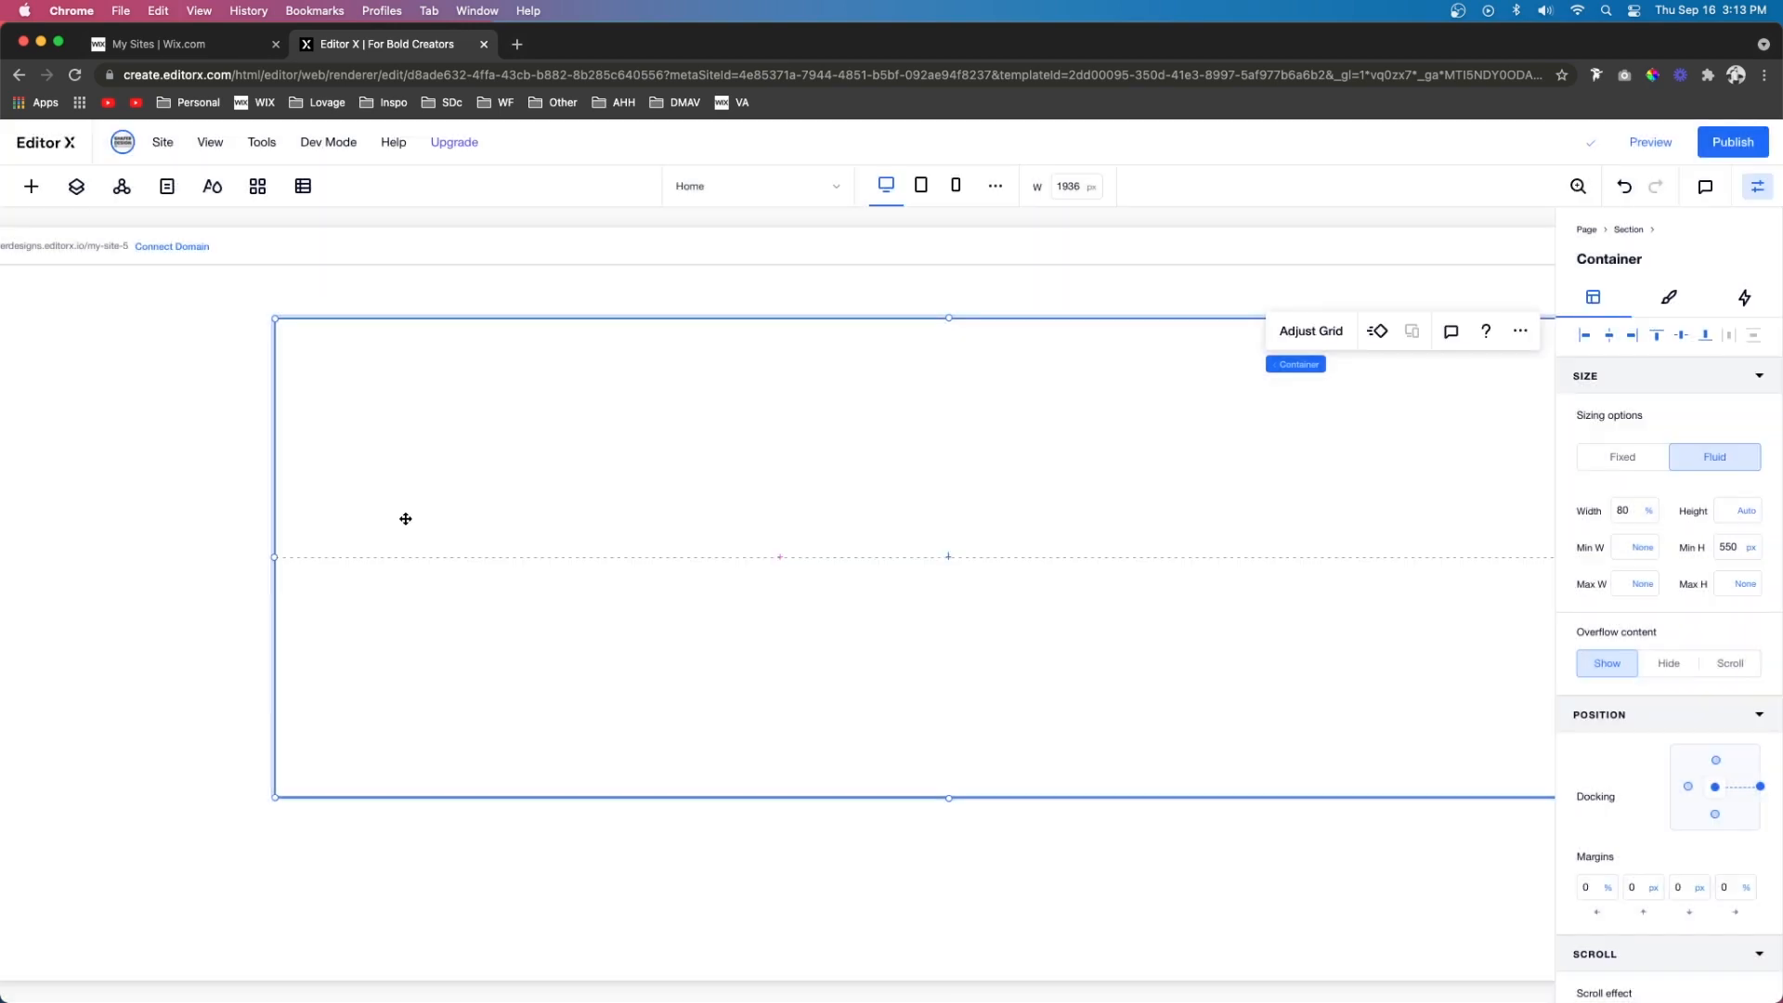
Set the minimum height of the grid's second row to 500 px
left_click(1330, 333)
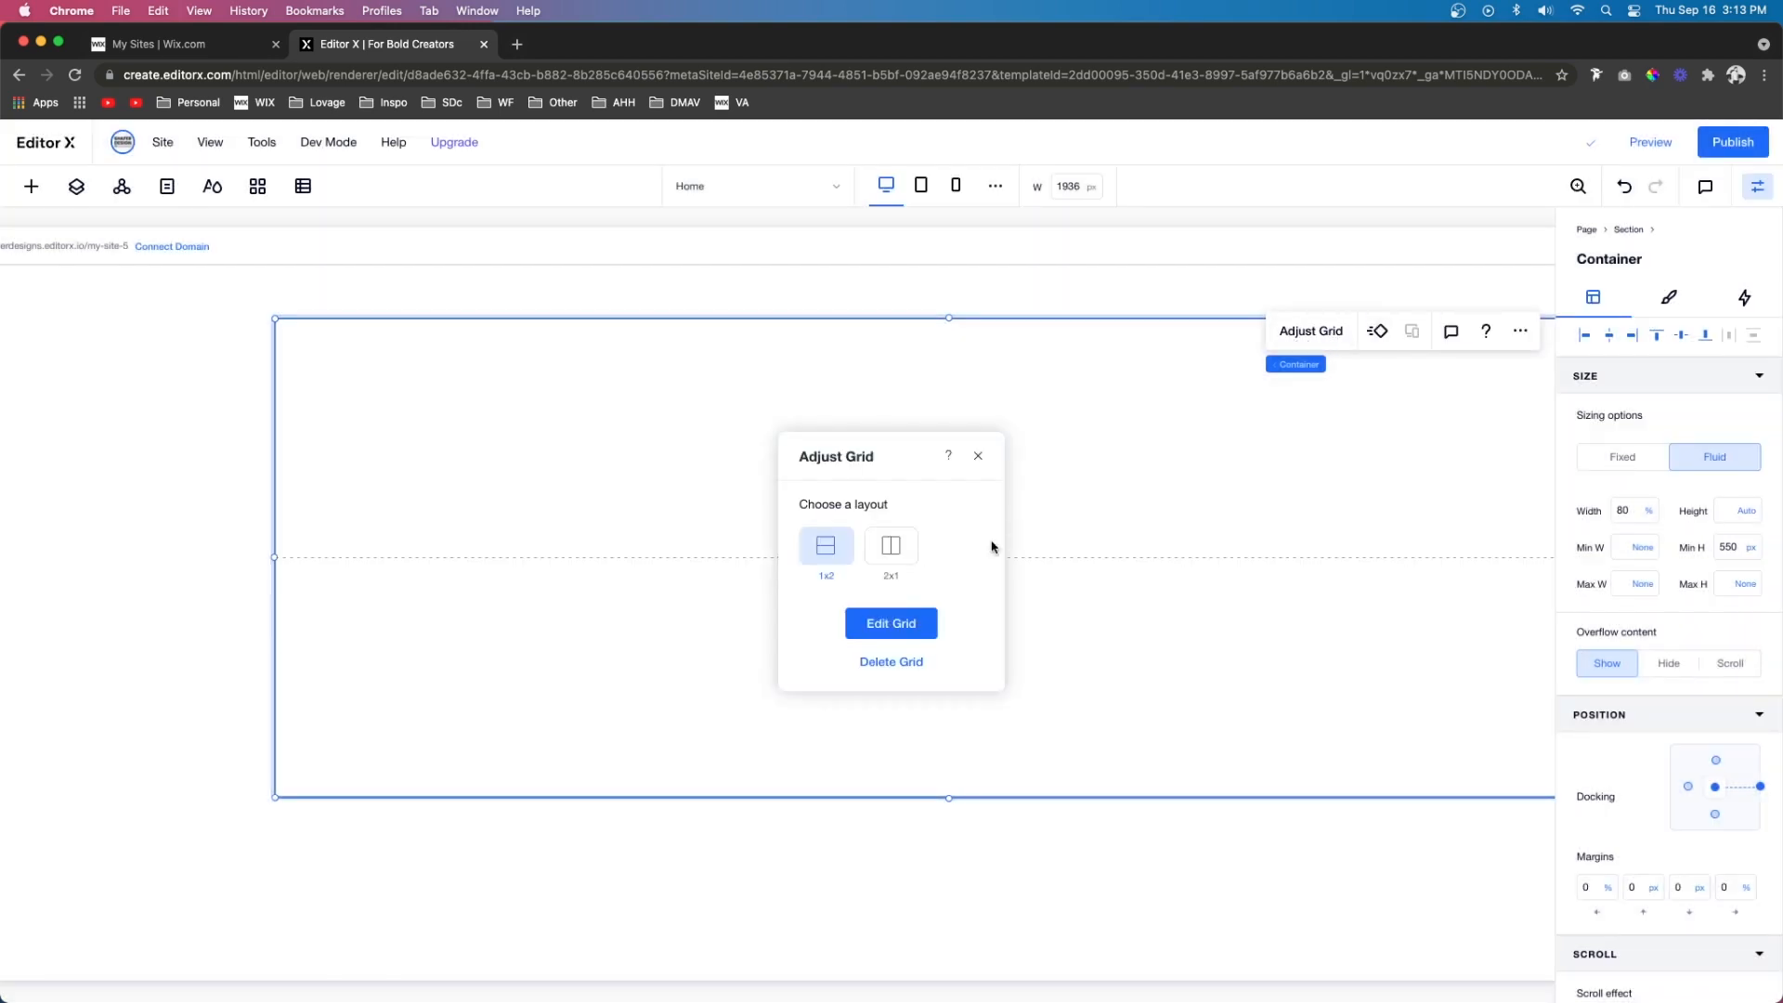
left_click(890, 624)
left_click(363, 677)
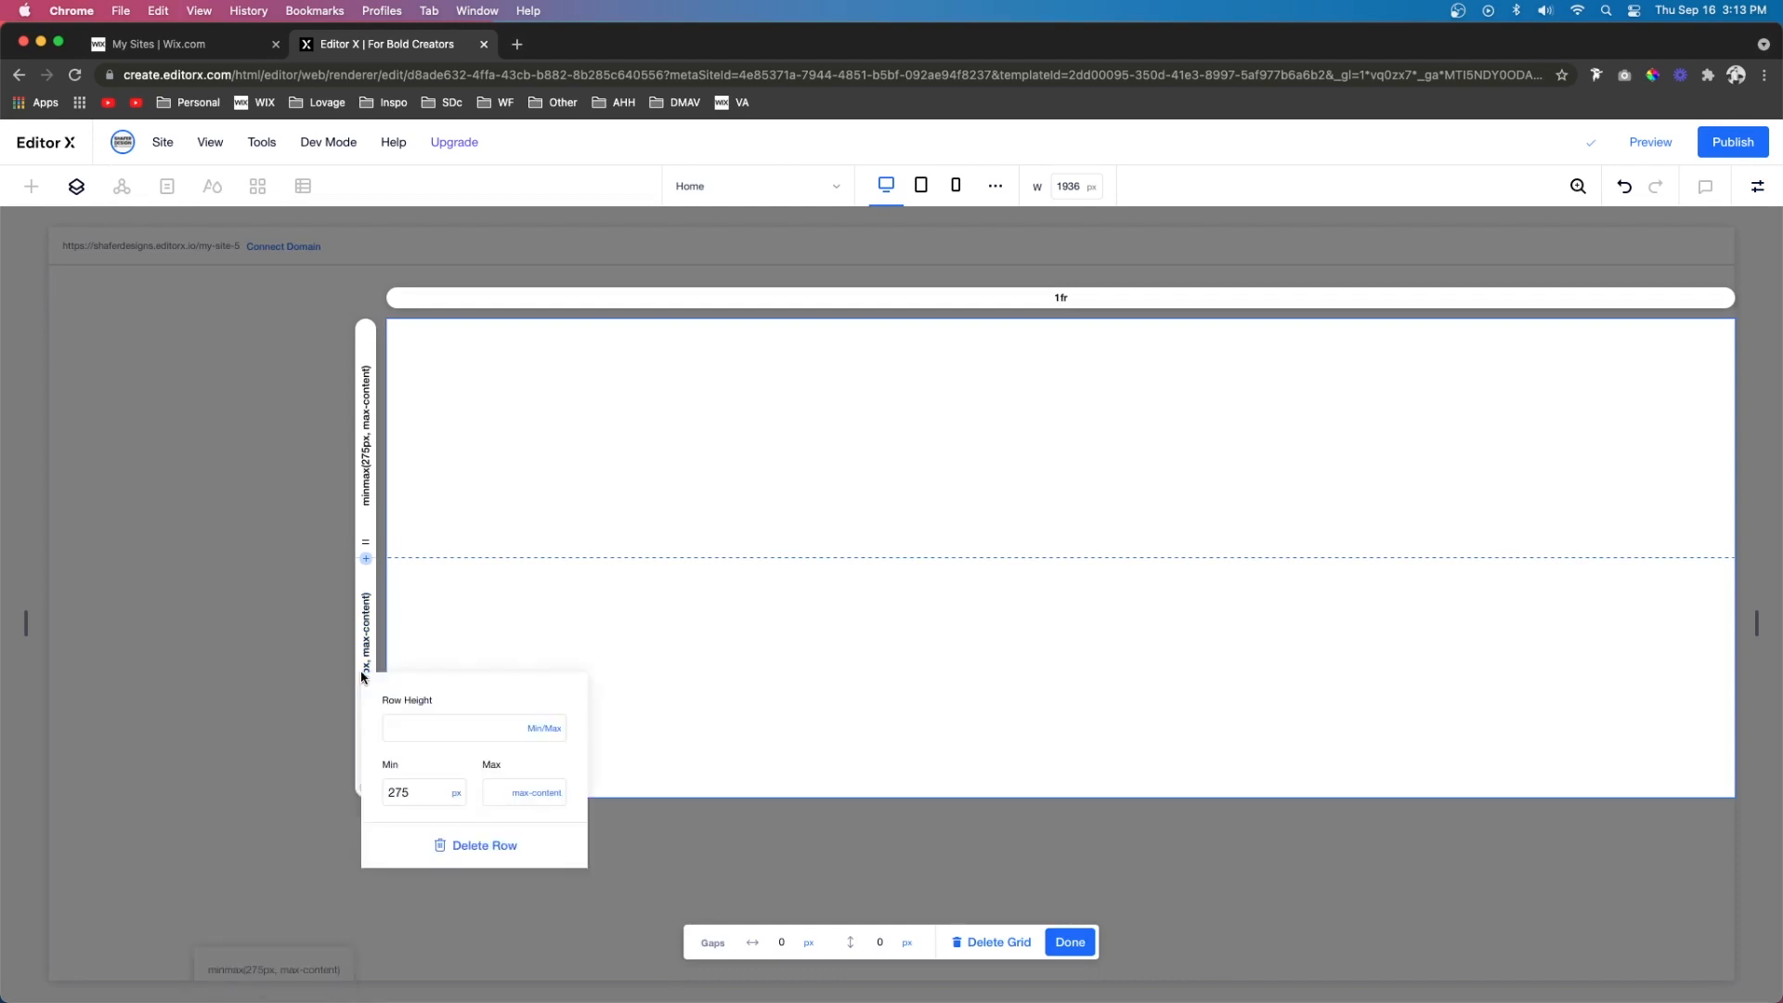
double_click(428, 783)
type("50")
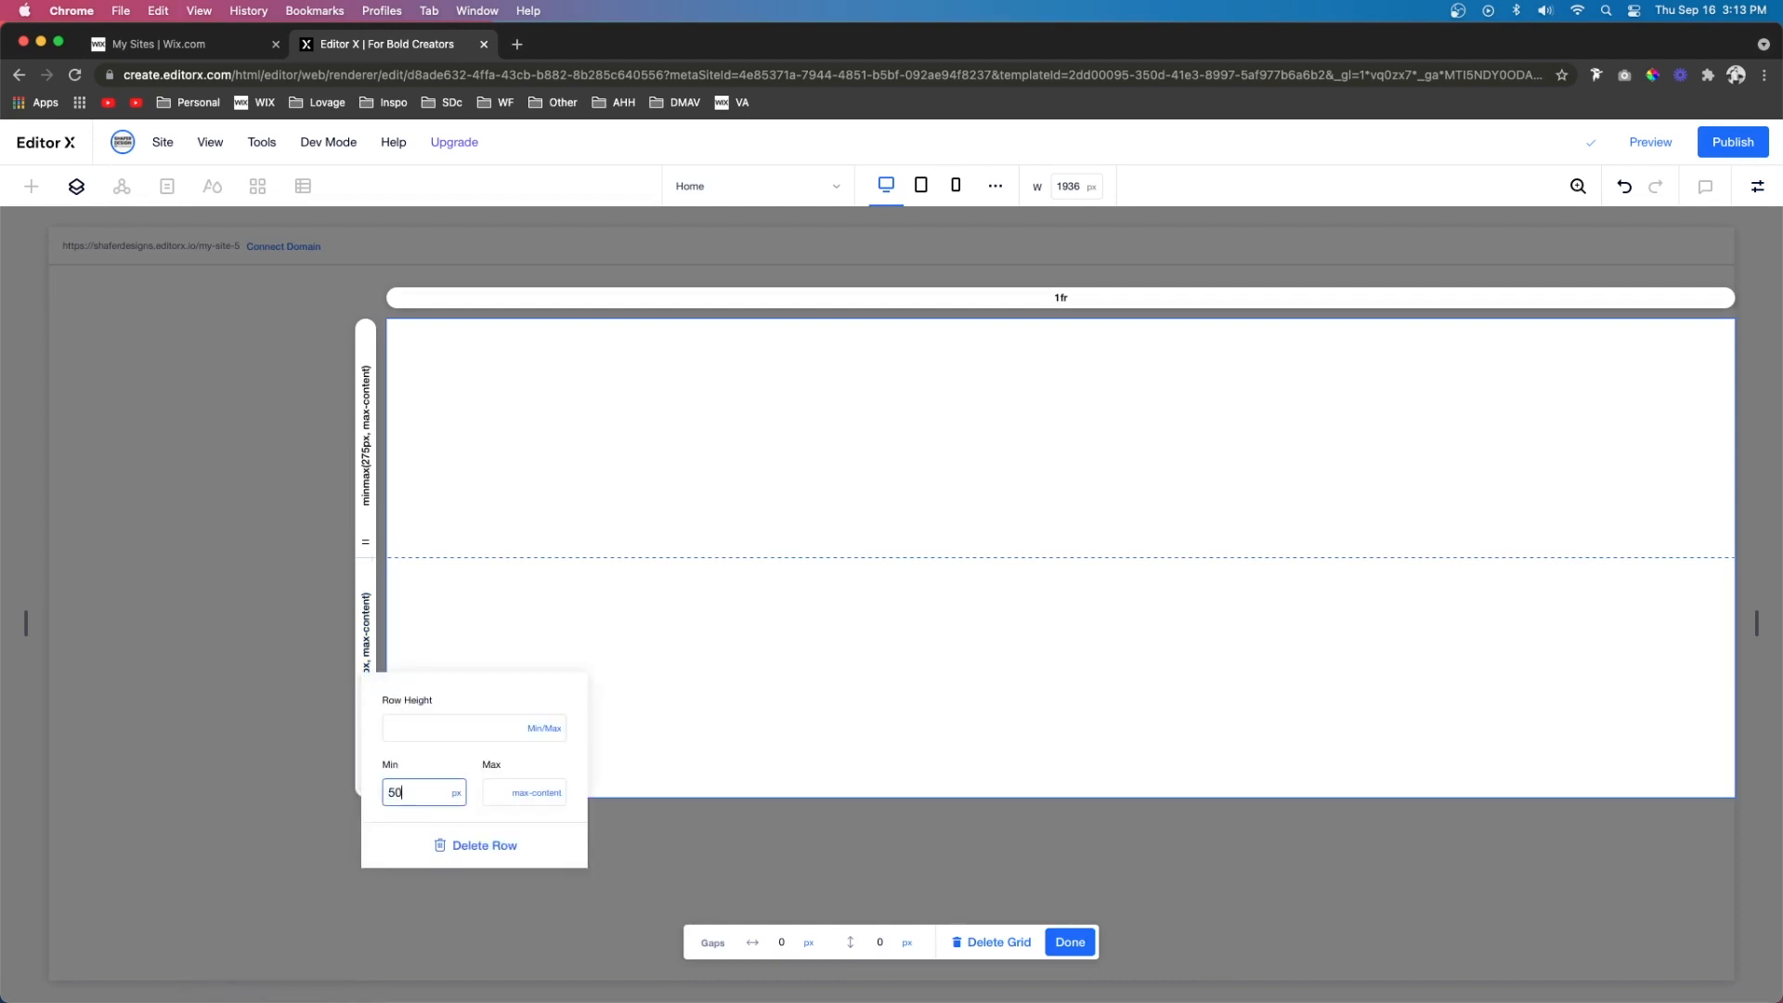
type("0")
left_click(1091, 949)
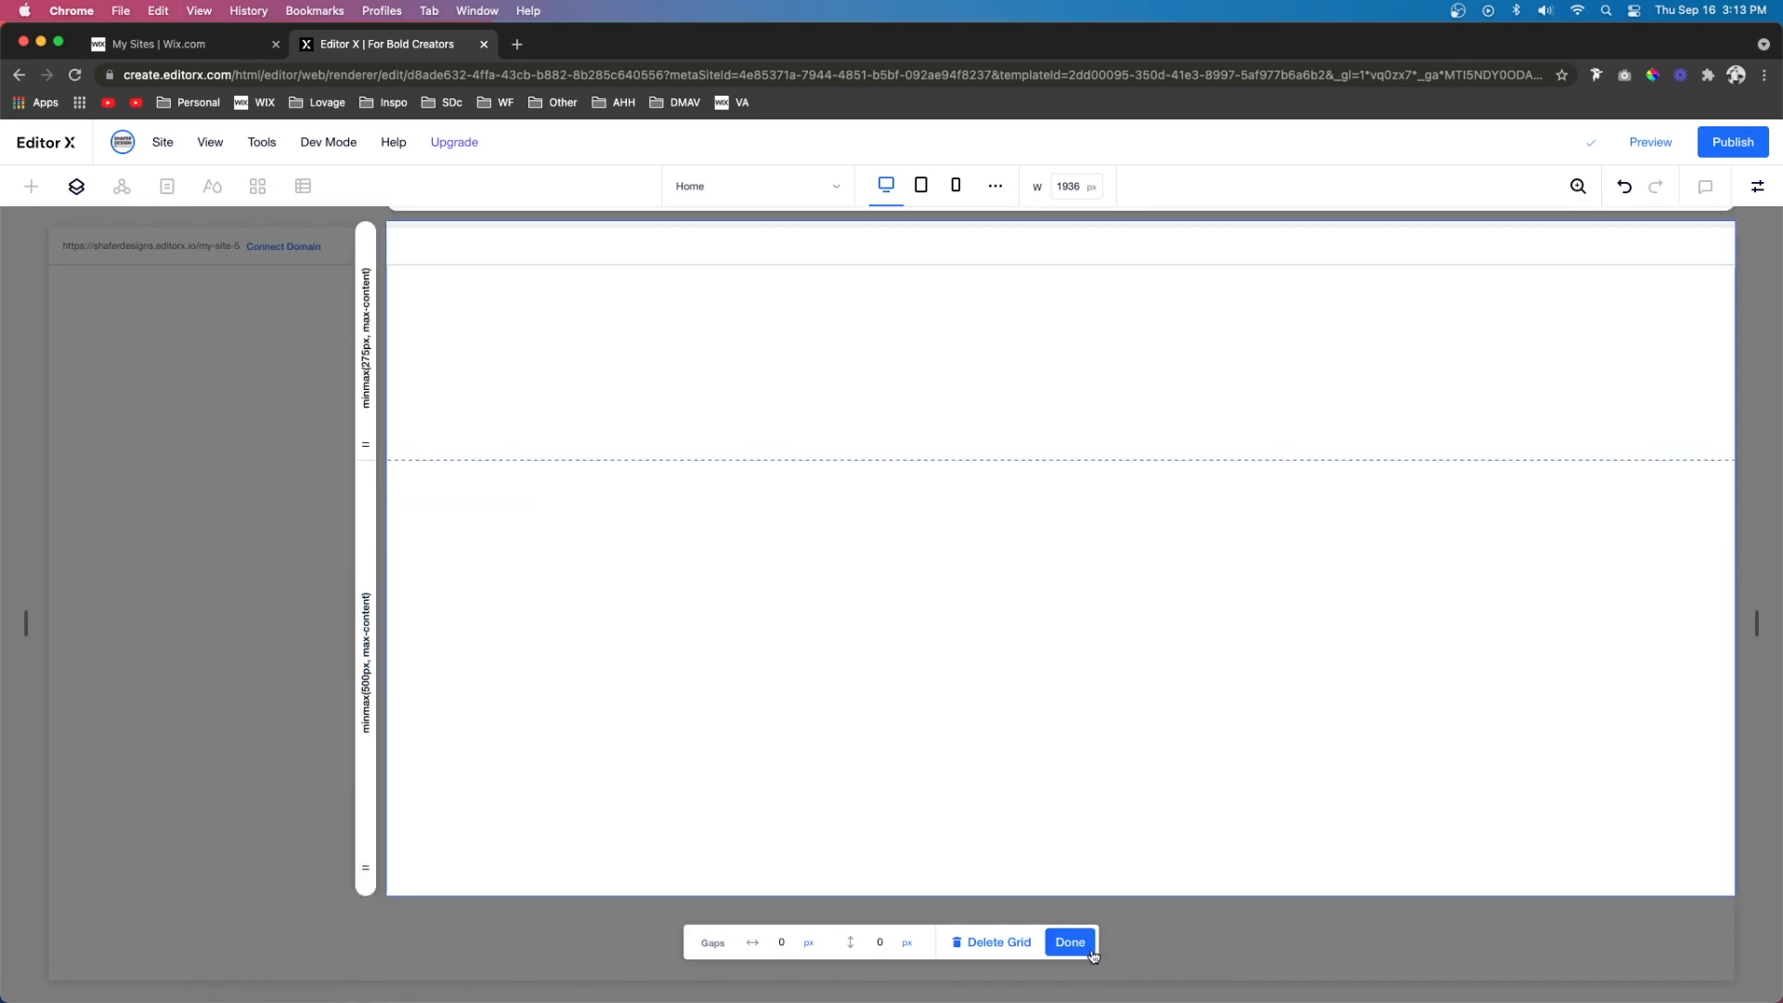
left_click(1079, 951)
Add a nested container to the grid's upper row and stretch it to fill the row
scroll(956, 649, "up", 3)
scroll(955, 650, "down", 2)
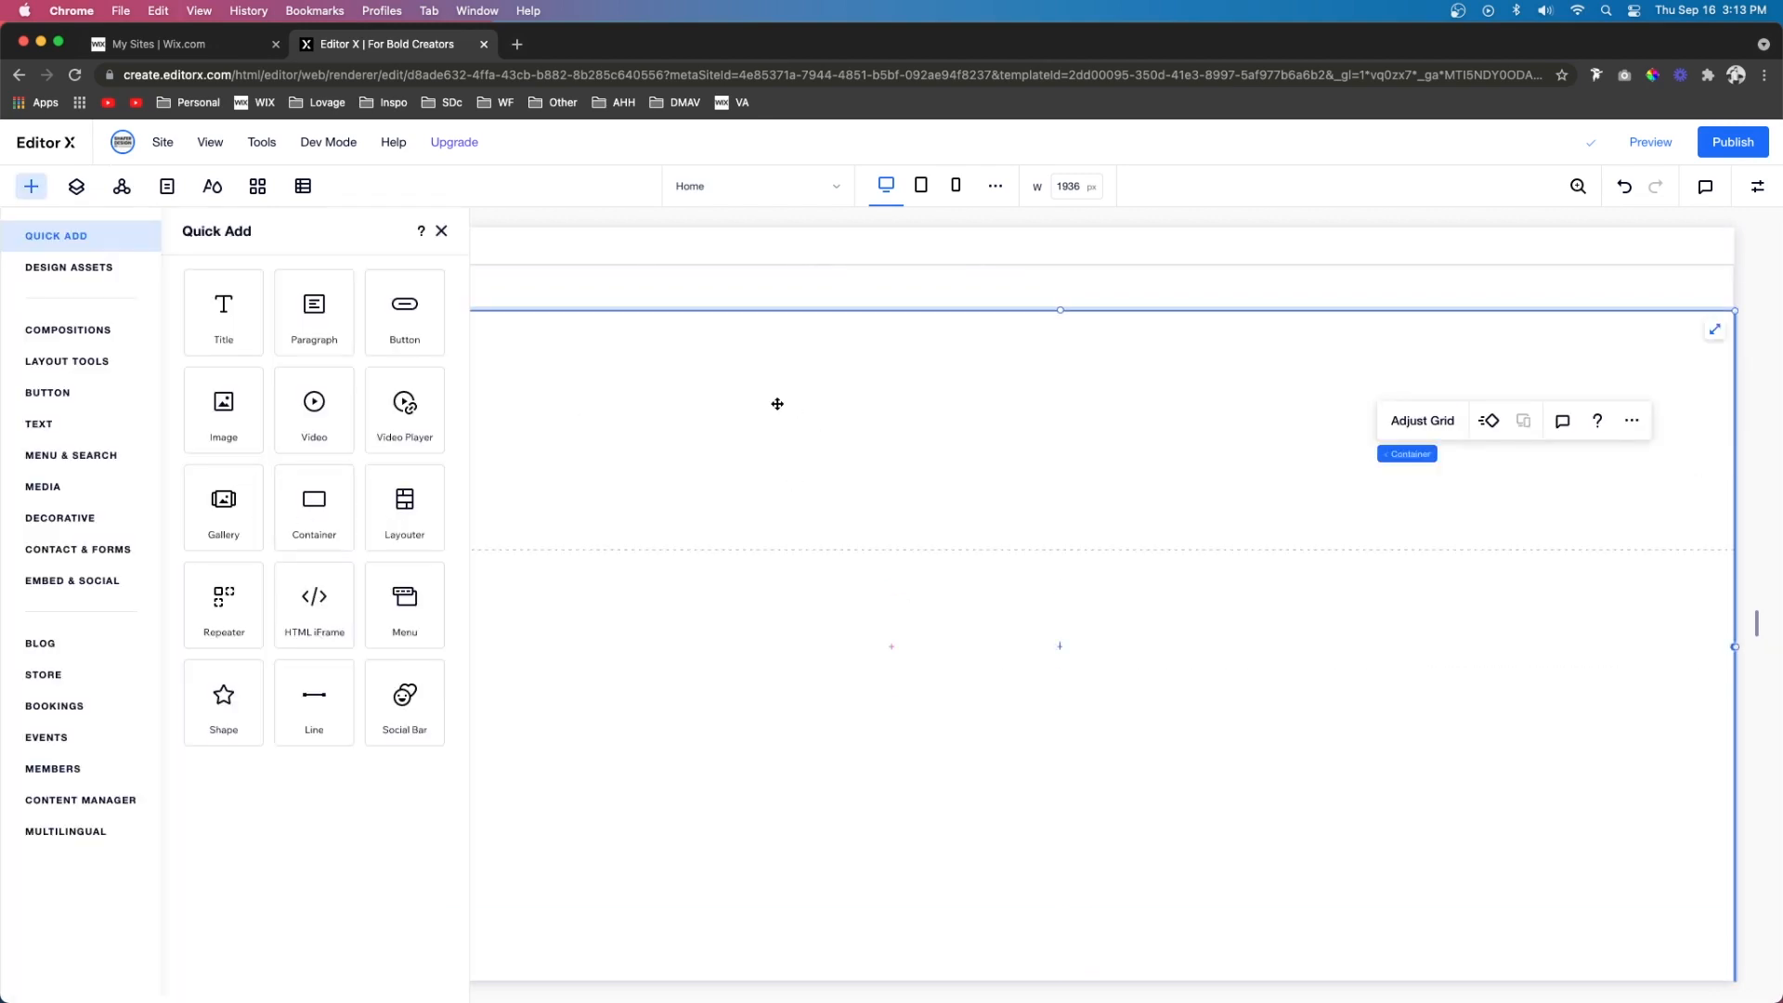
left_click_drag(405, 507, 706, 503)
left_click_drag(729, 603, 729, 489)
left_click(940, 374)
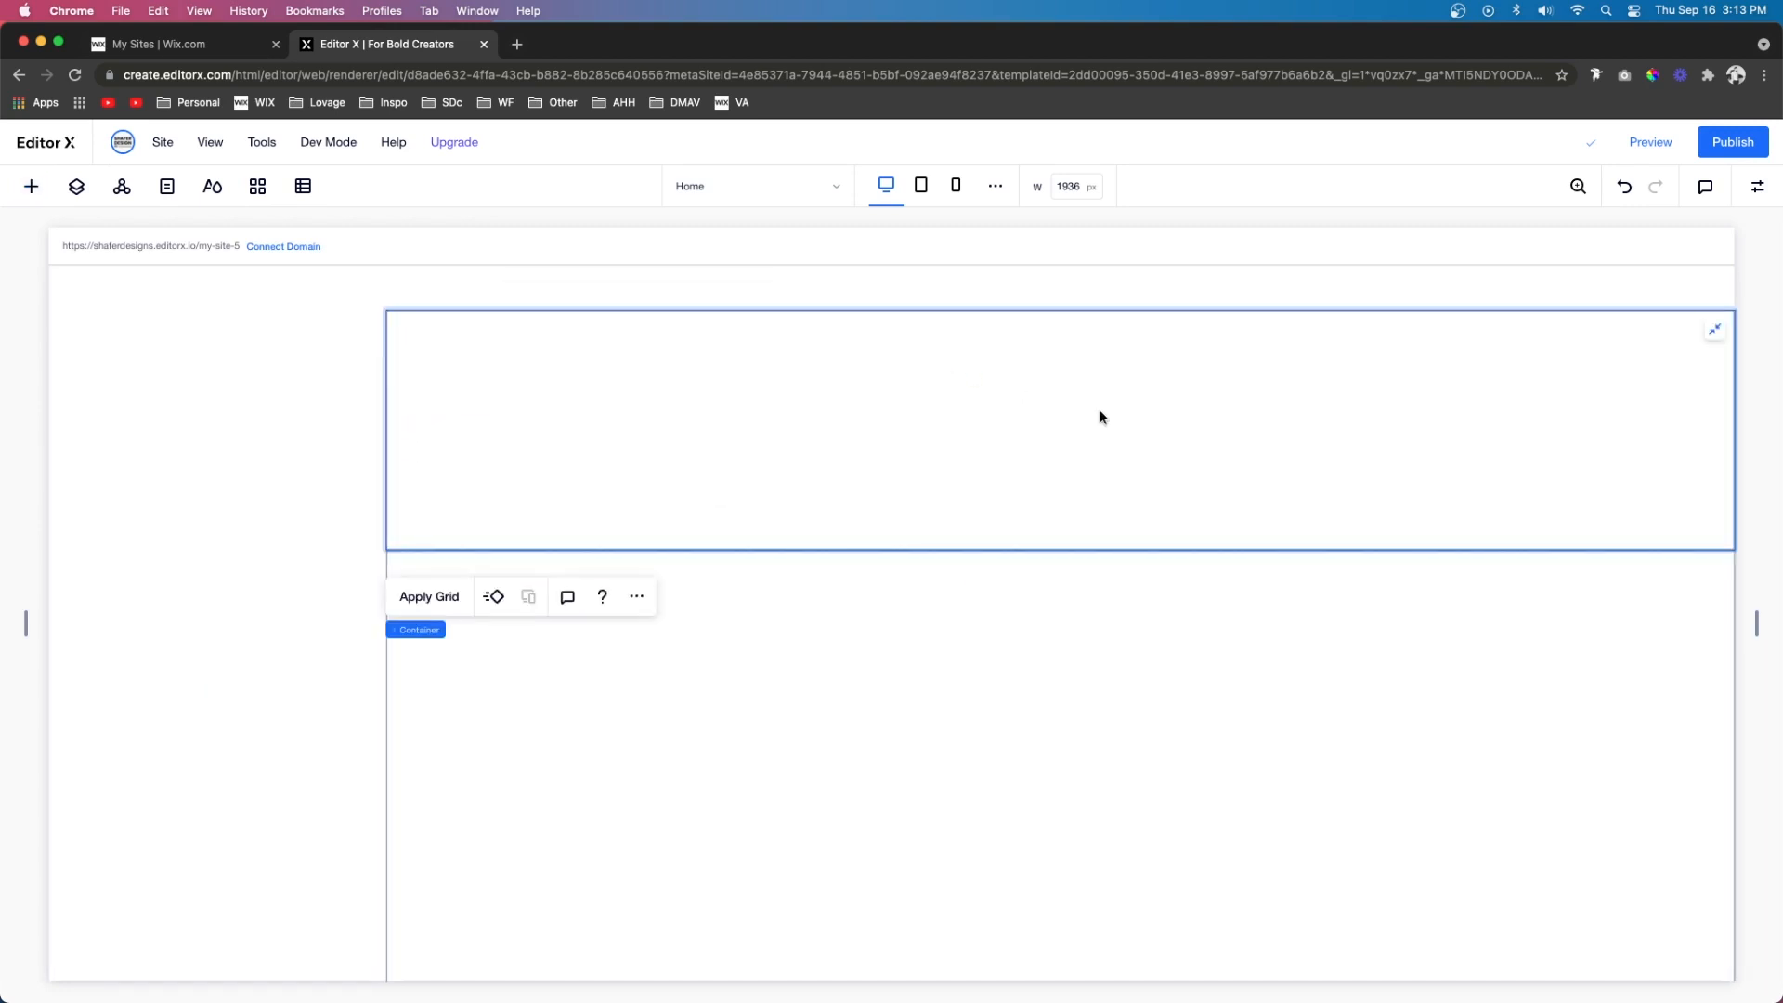
Apply a 4x1 grid to the nested container in the upper row
left_click(429, 599)
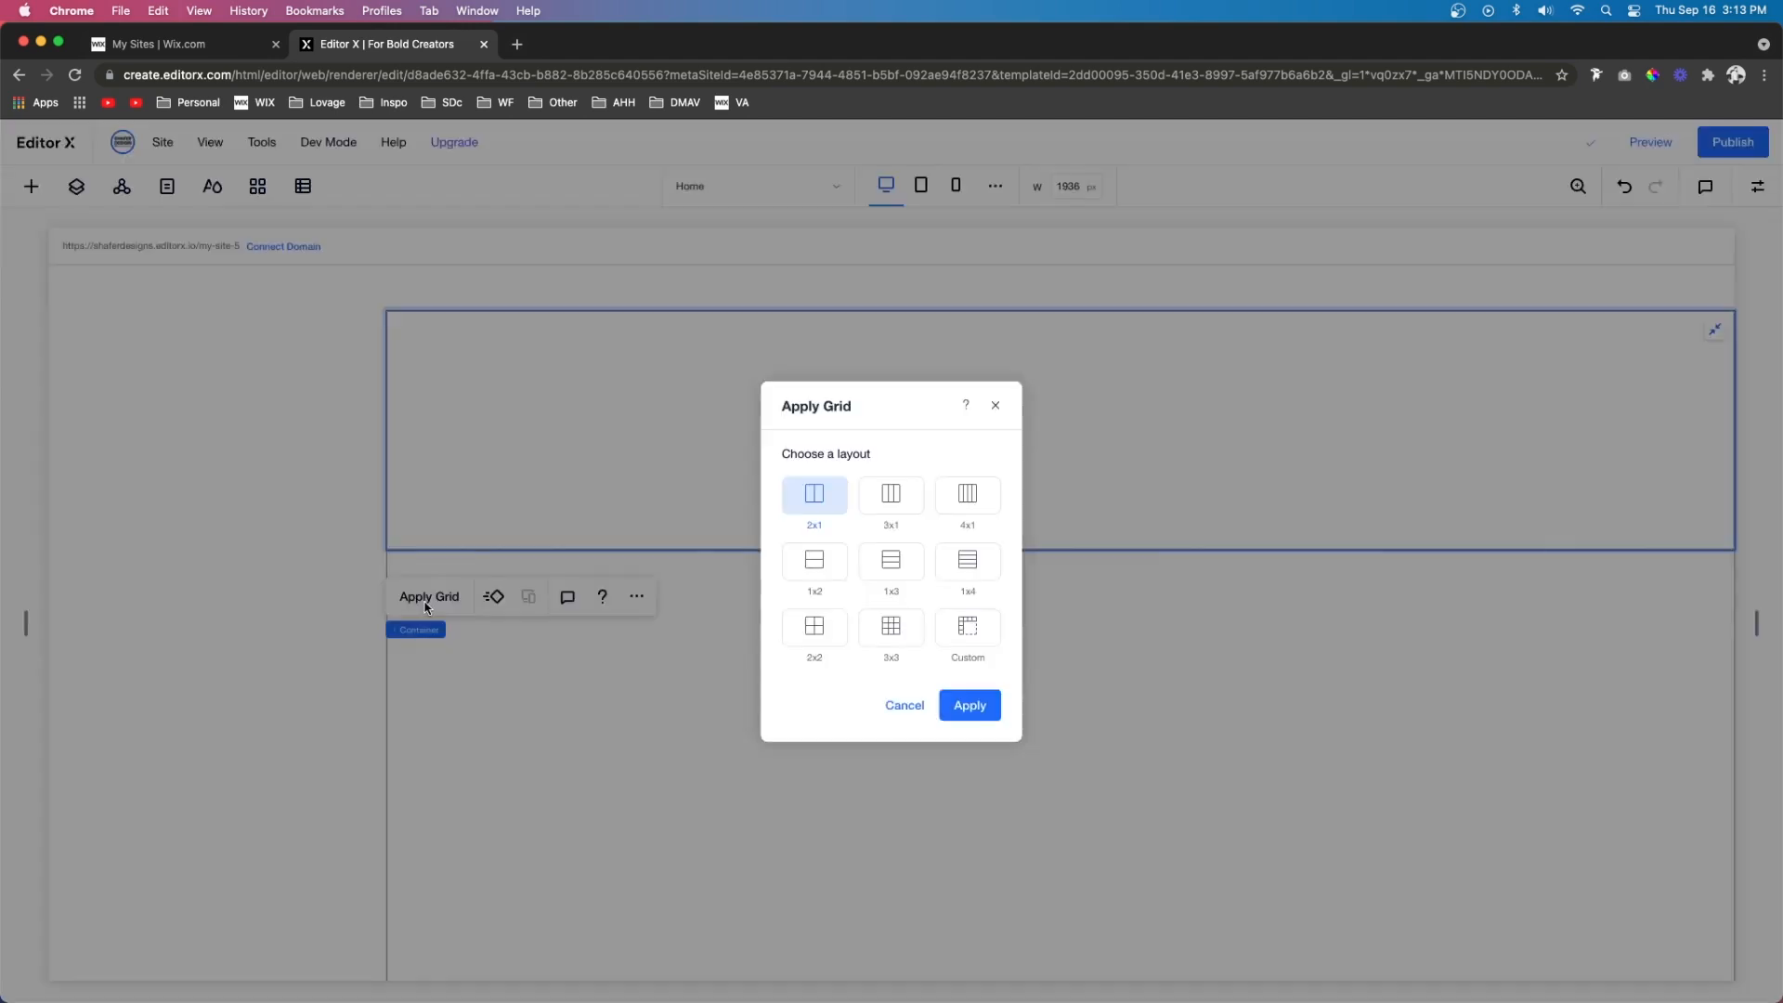
left_click(978, 504)
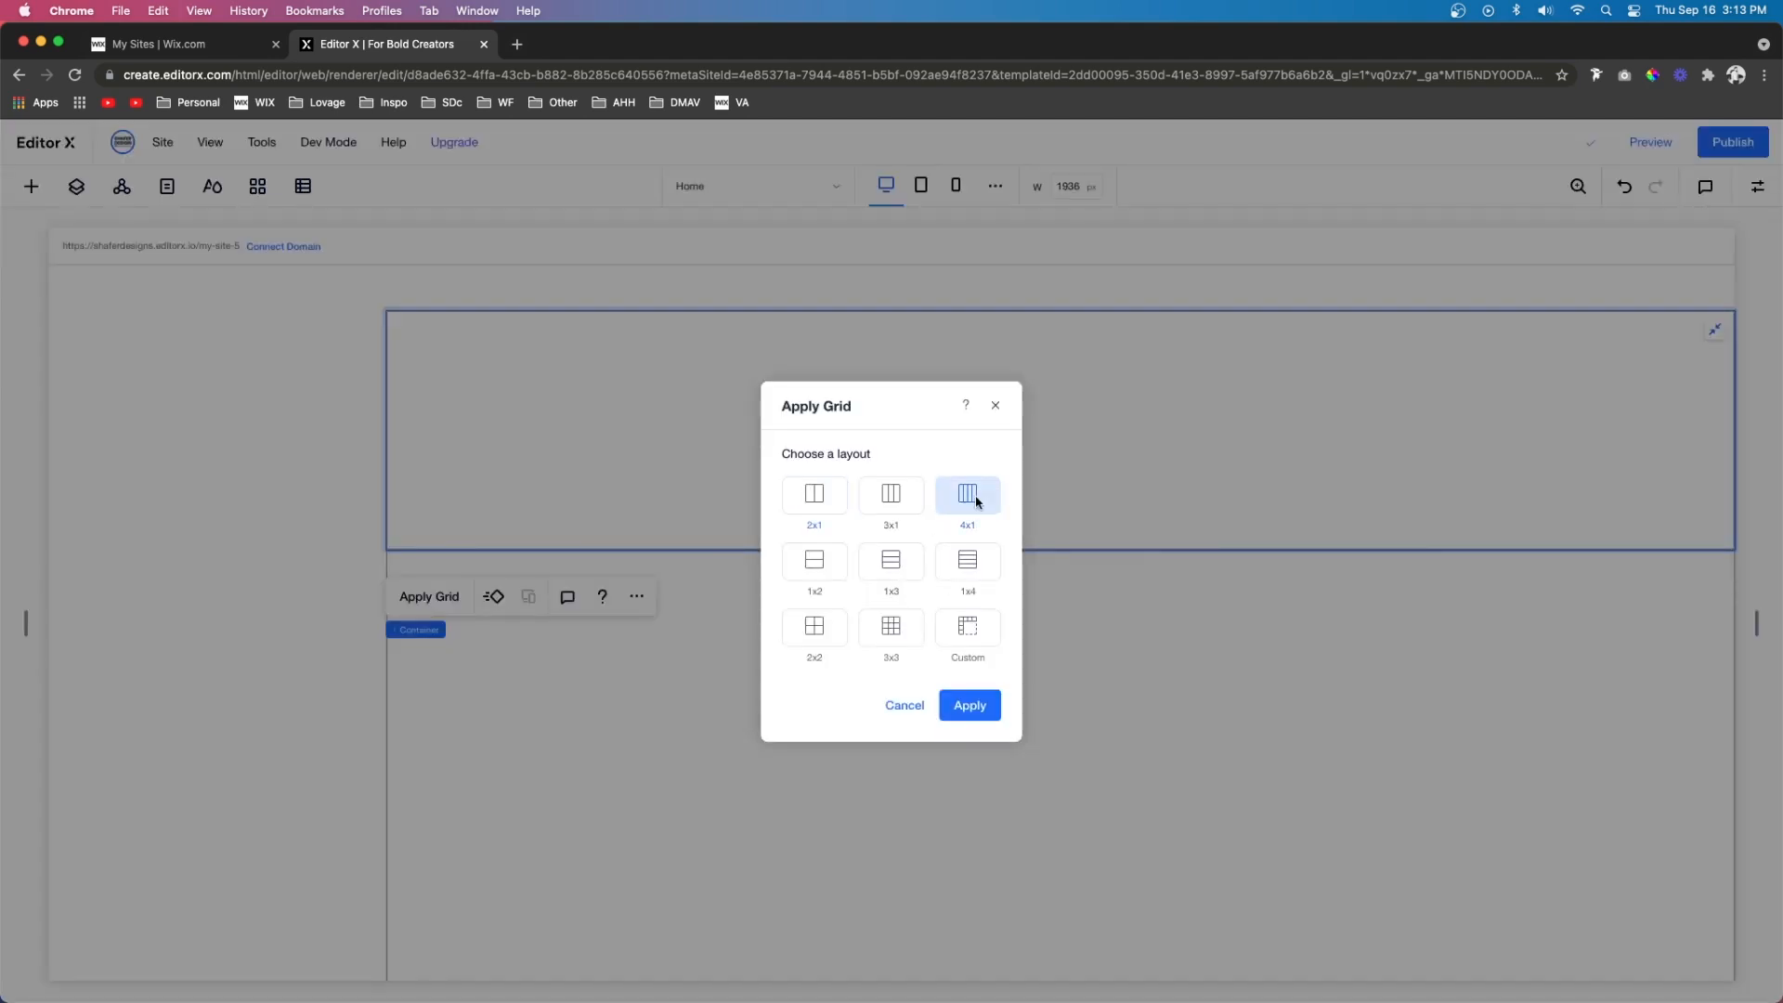
left_click(971, 708)
Set the width of the four-column grid's first column to 1.8 fr
left_click(431, 384)
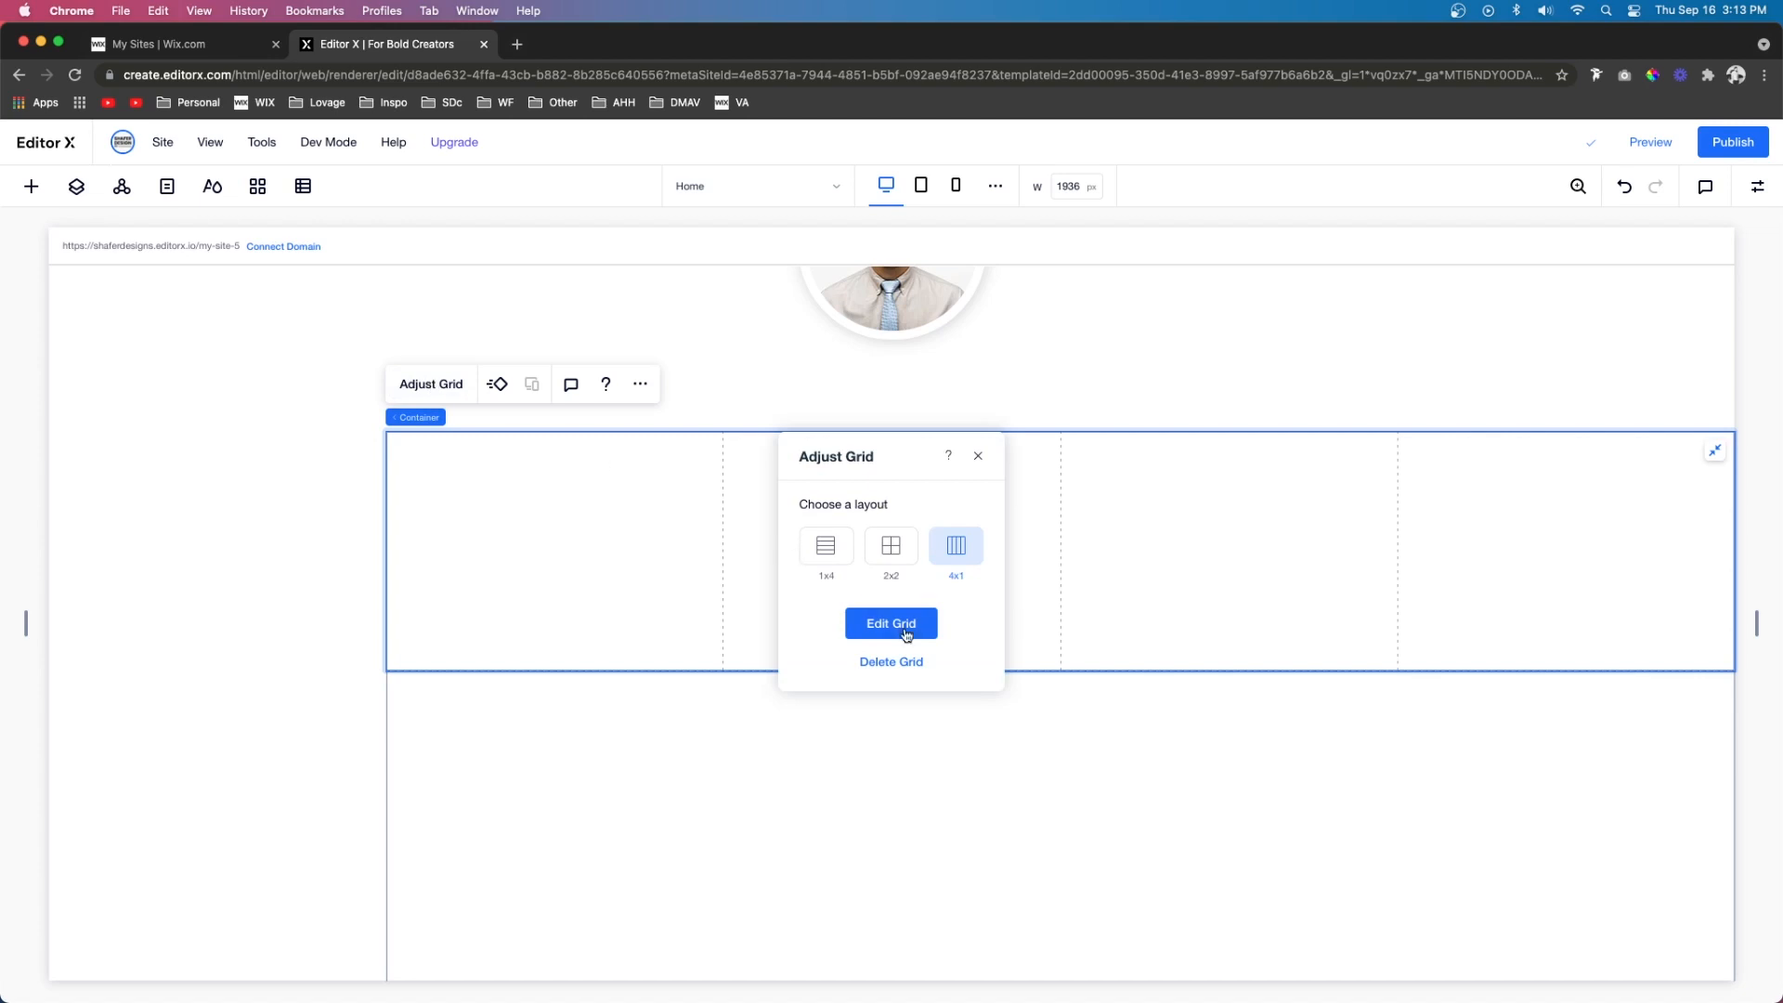
left_click(907, 635)
left_click(555, 410)
left_click(636, 460)
type("1.8")
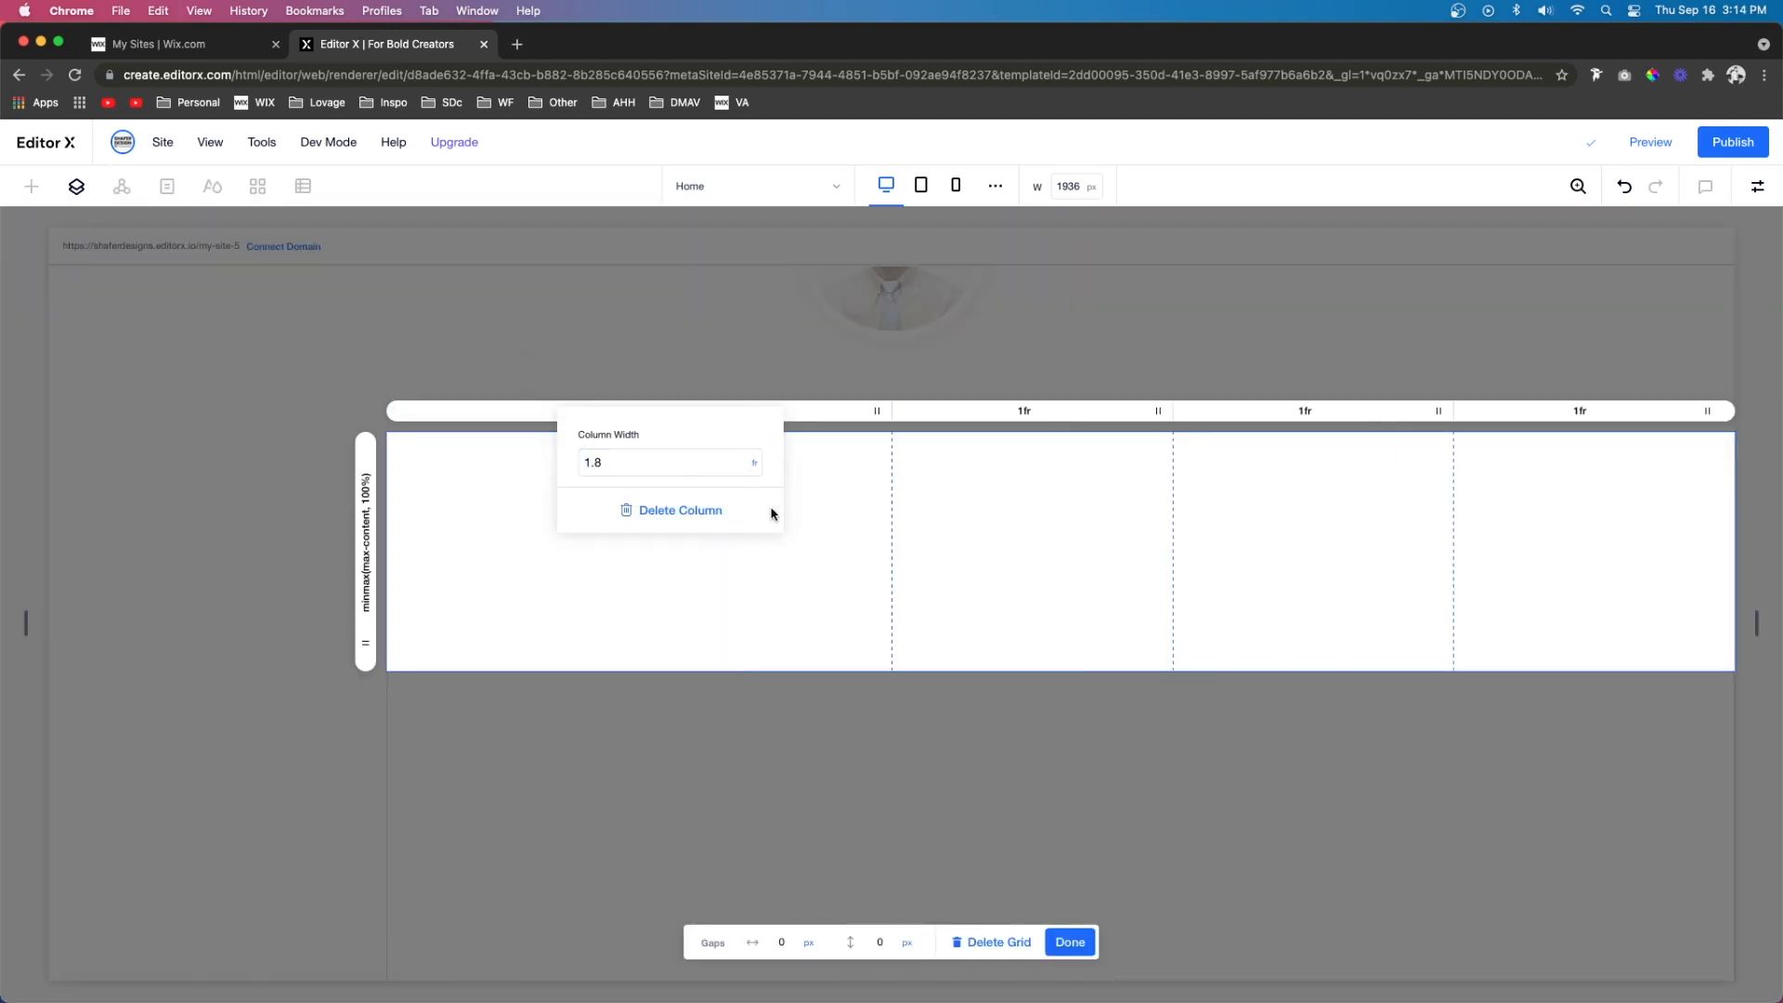
left_click(1052, 866)
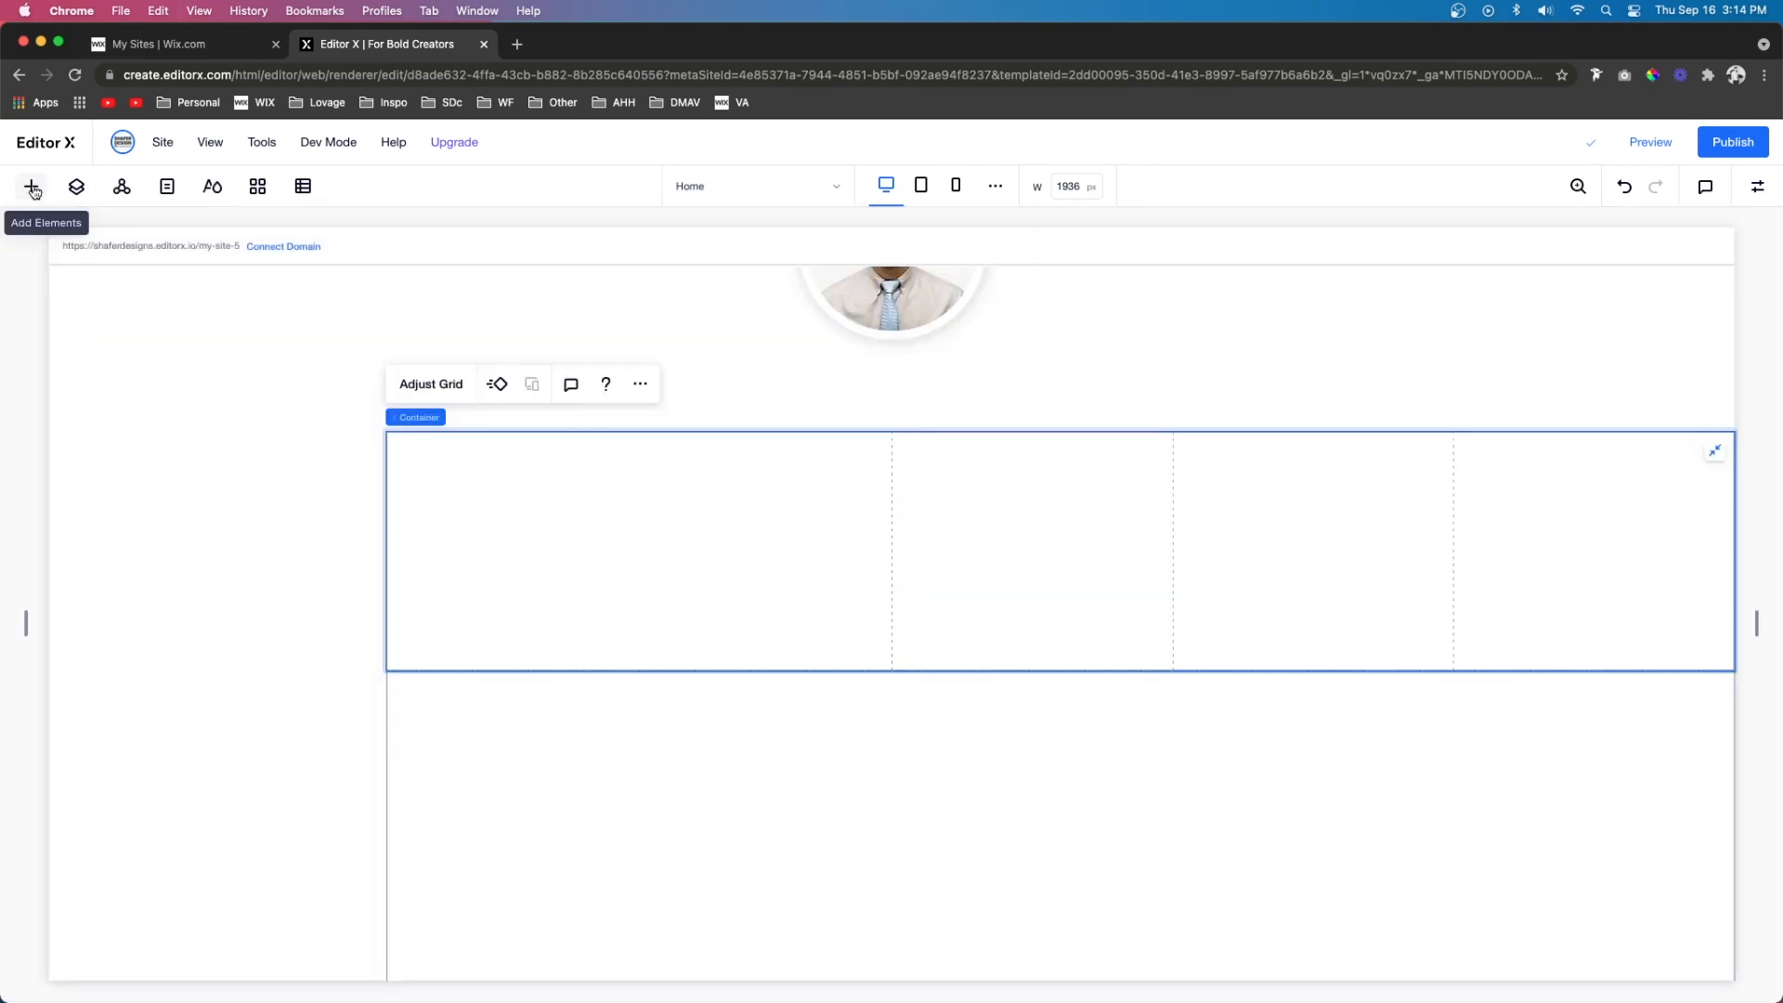
Place the heading "We provide advanced solutions to growin your online business" in the first column, aligned left and vertically centred
left_click(32, 189)
left_click_drag(482, 476, 586, 527)
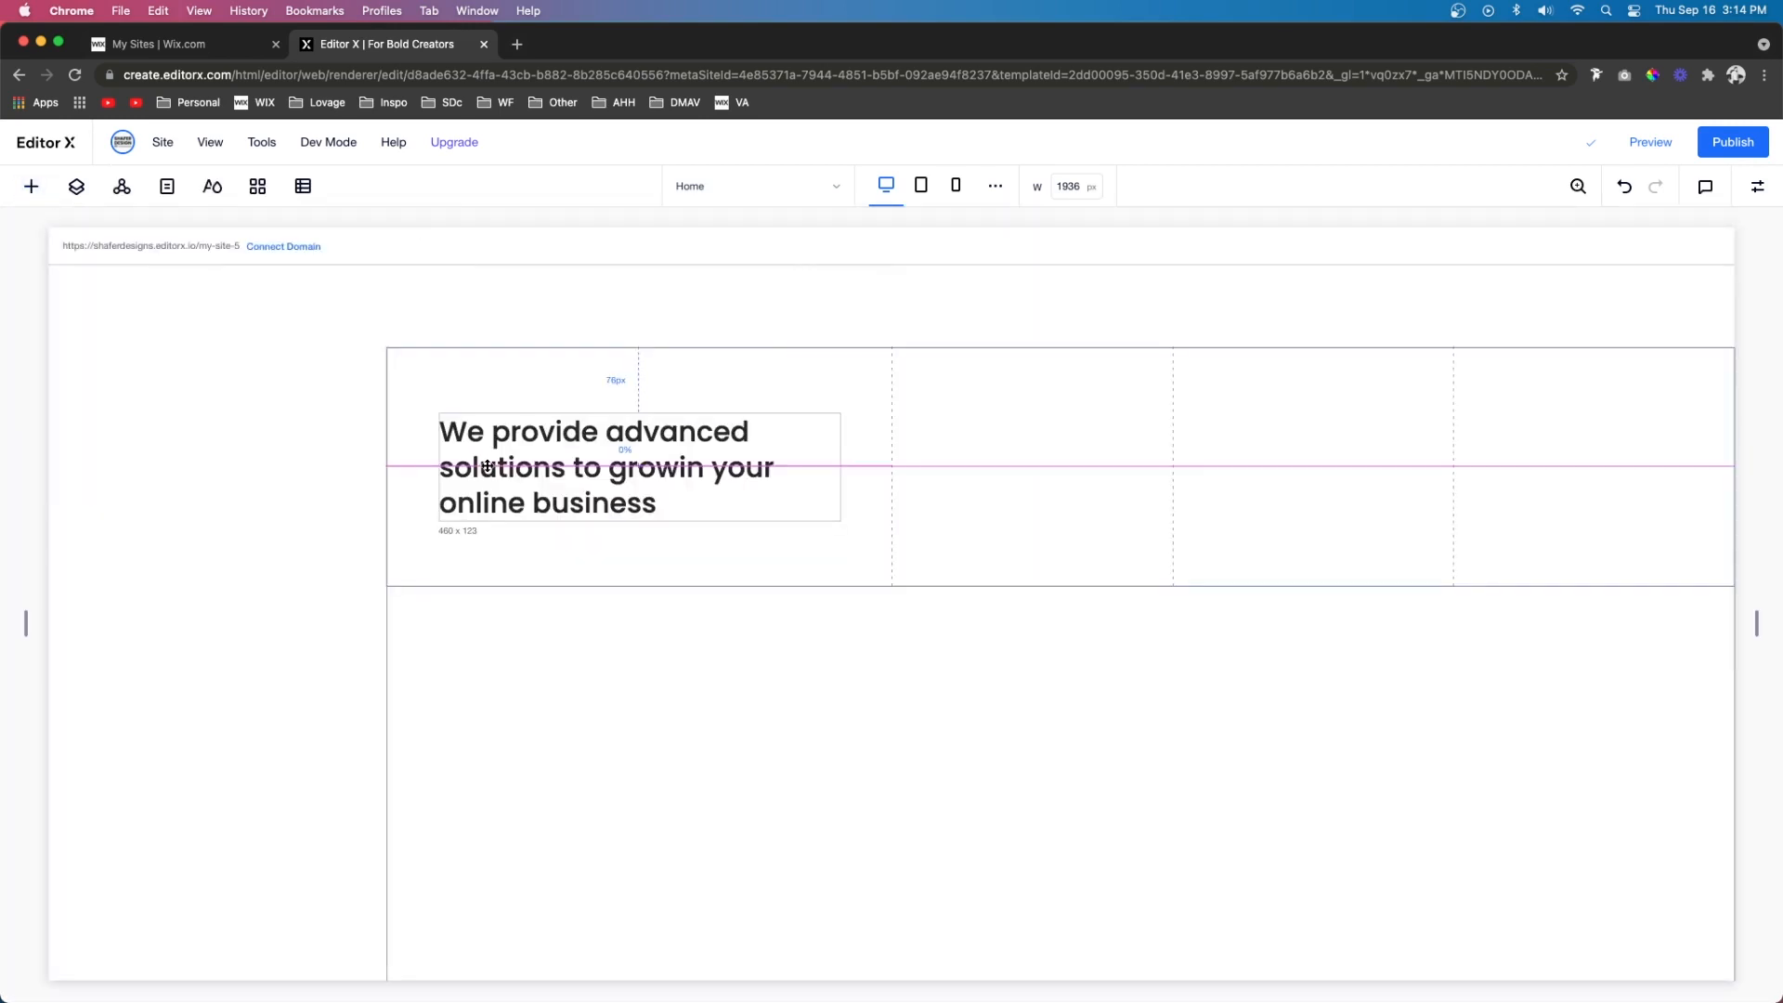
left_click_drag(486, 466, 487, 465)
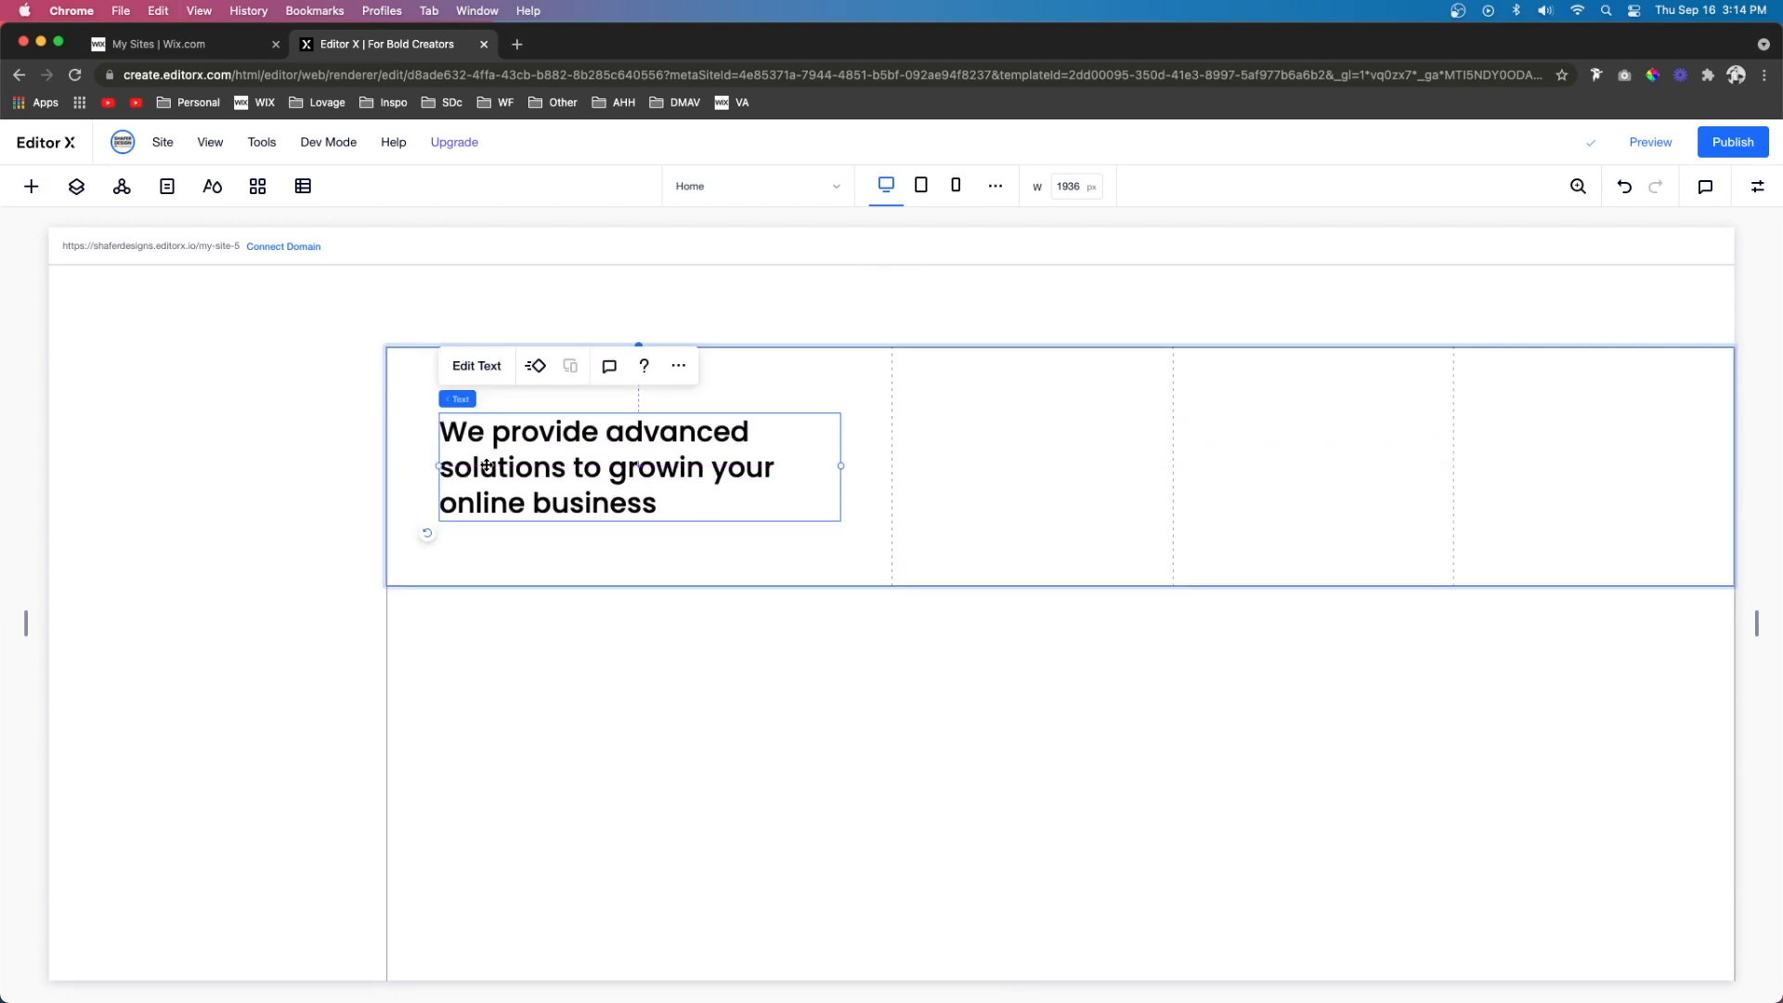
left_click(1757, 185)
left_click(1679, 337)
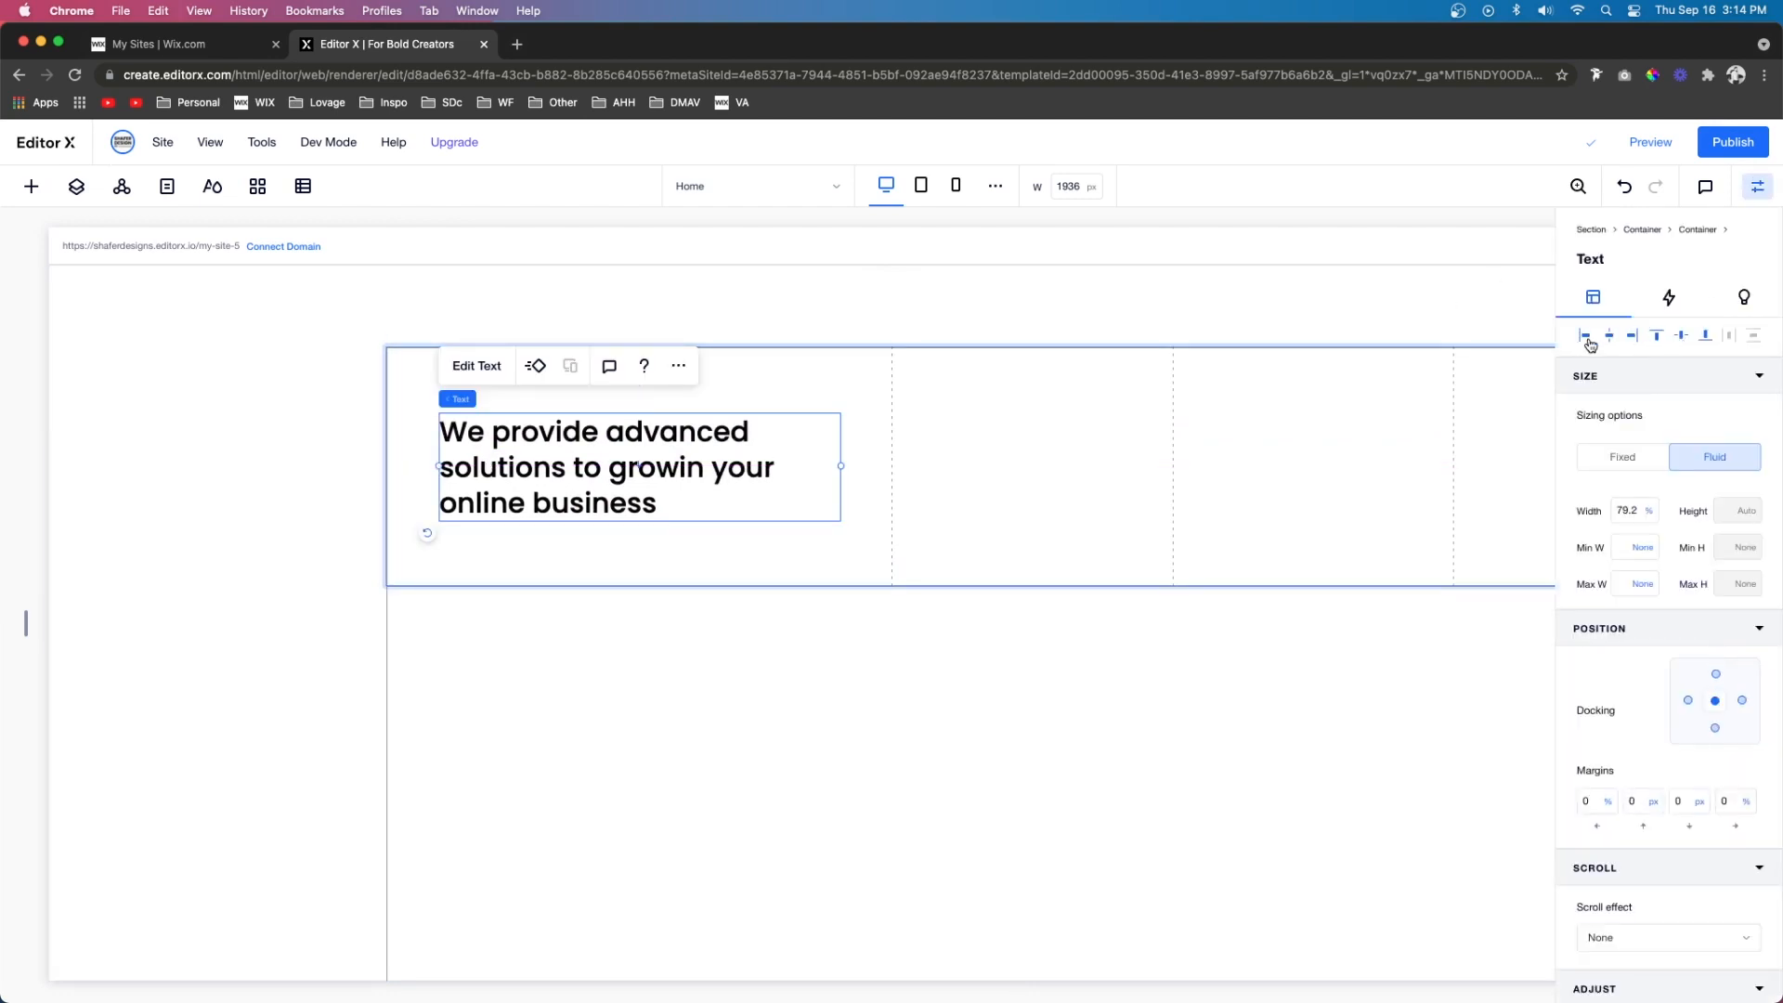
left_click(1585, 337)
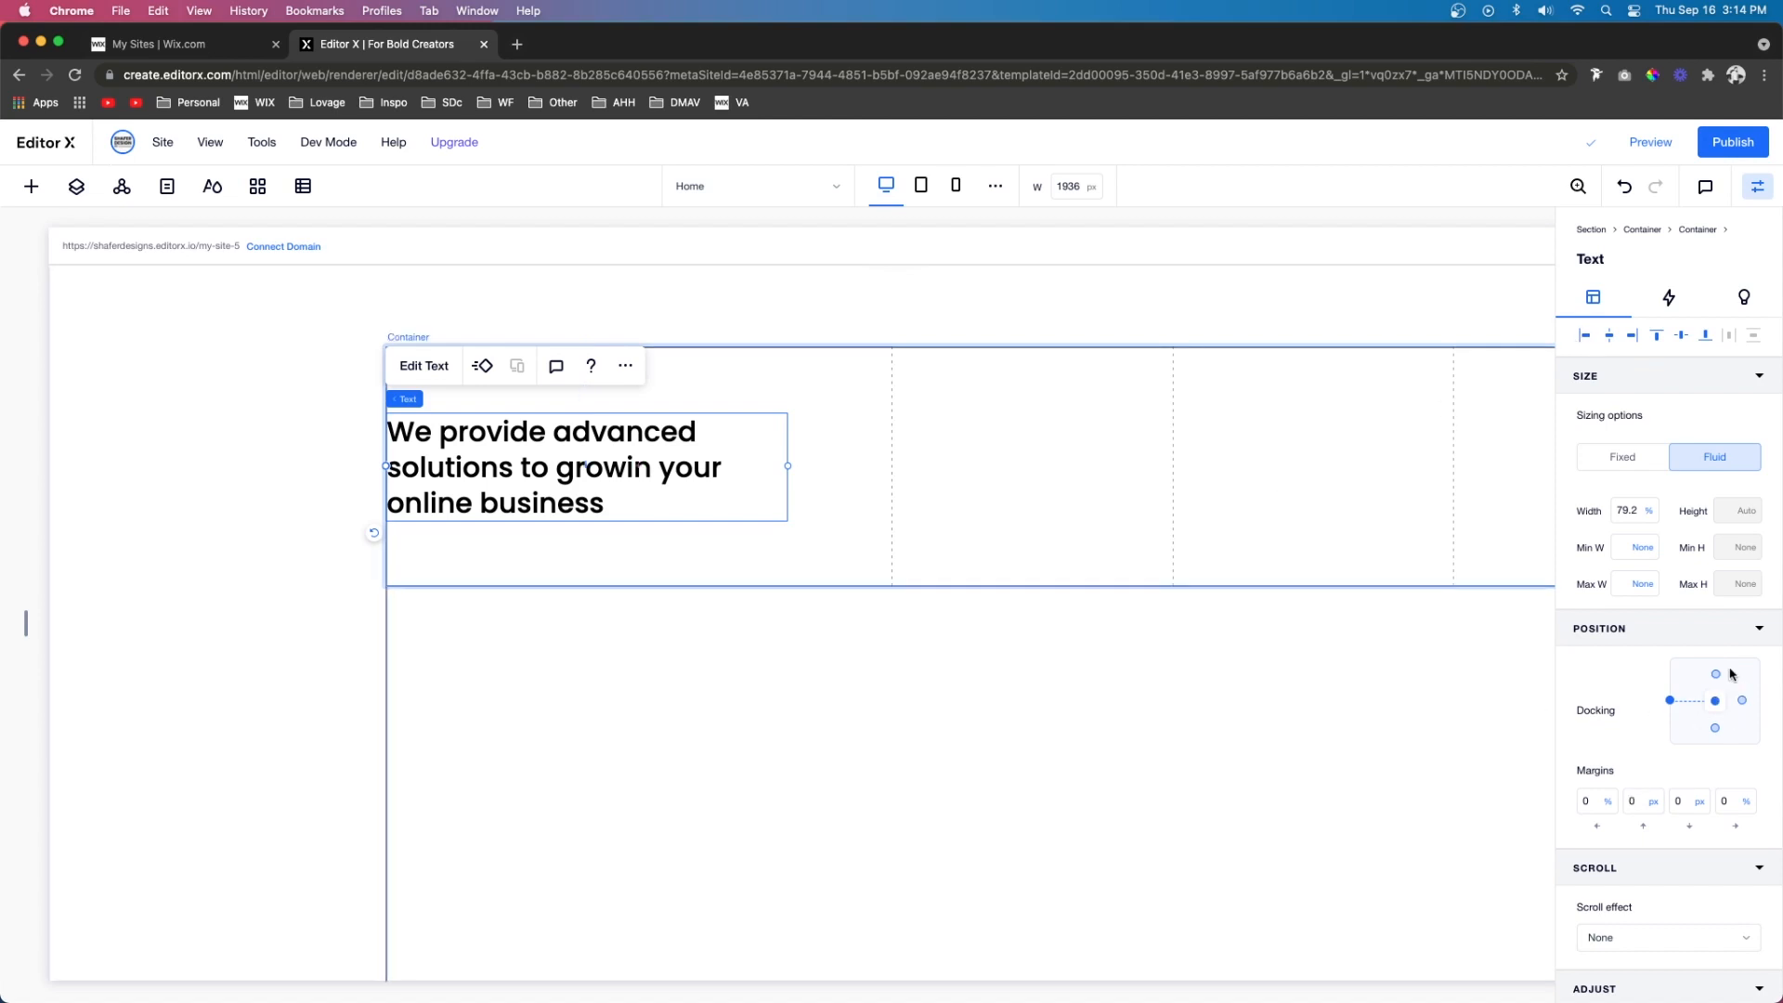
Add a title to the second grid column with a paragraph text below it
scroll(696, 473, "right", 3)
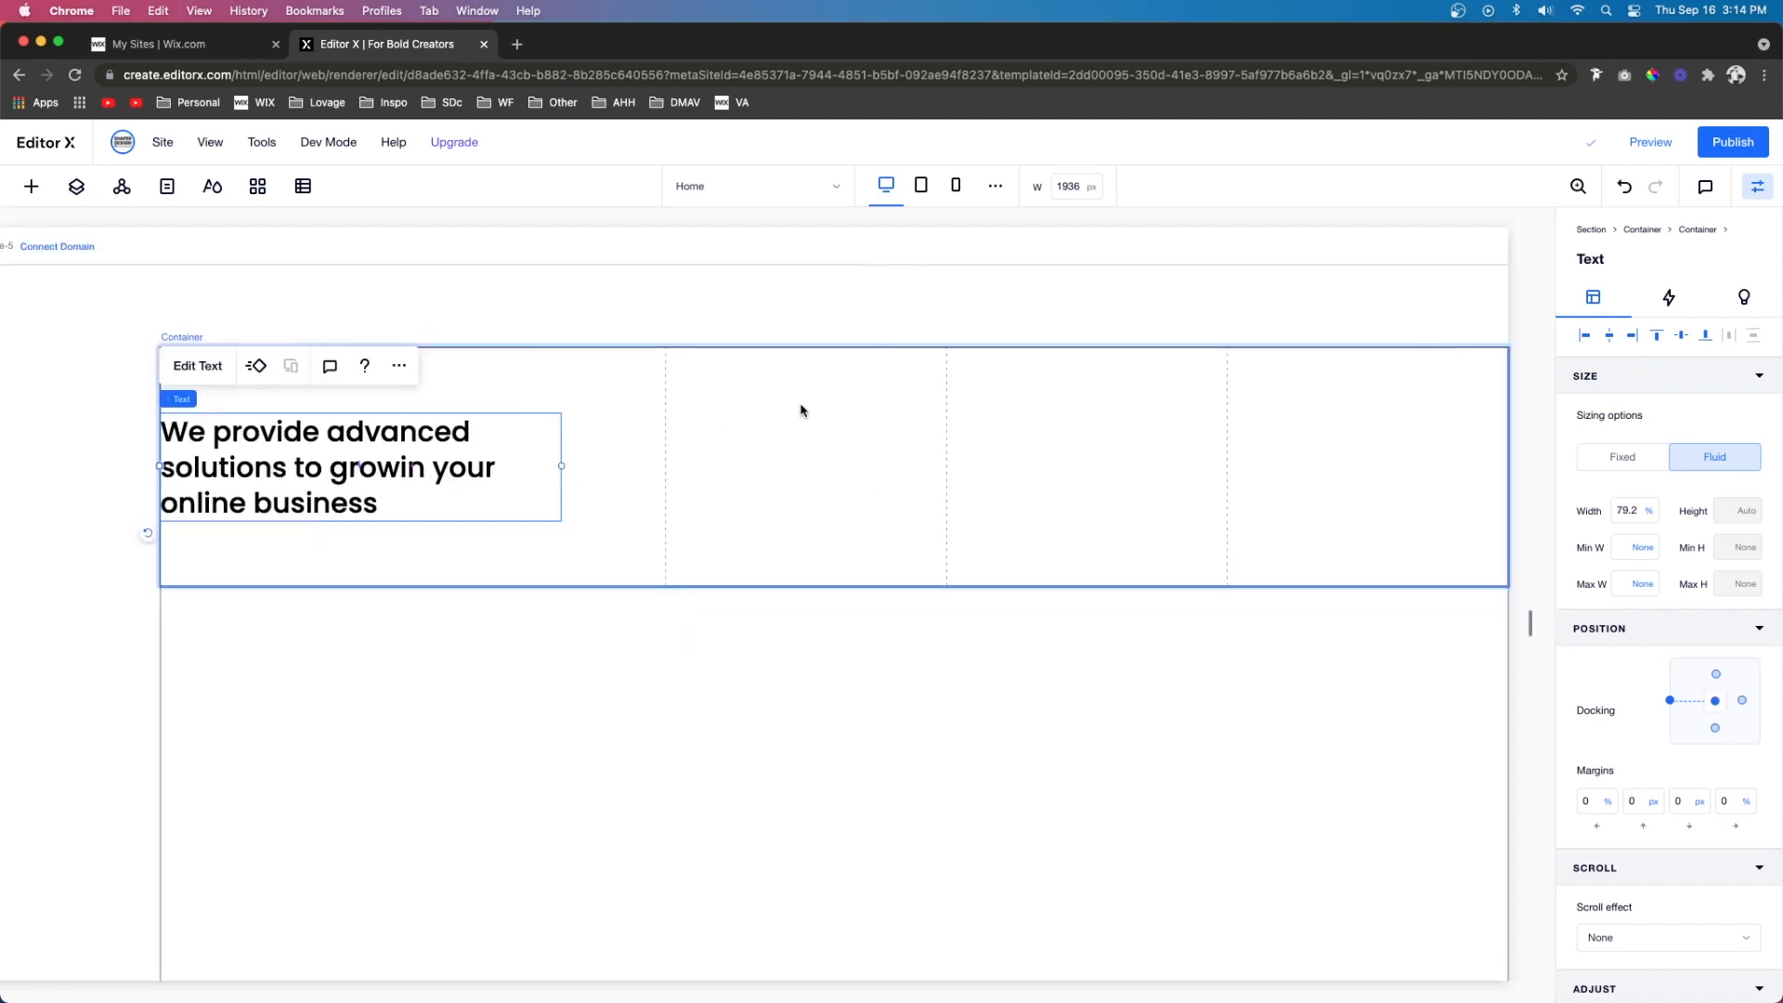
left_click(30, 187)
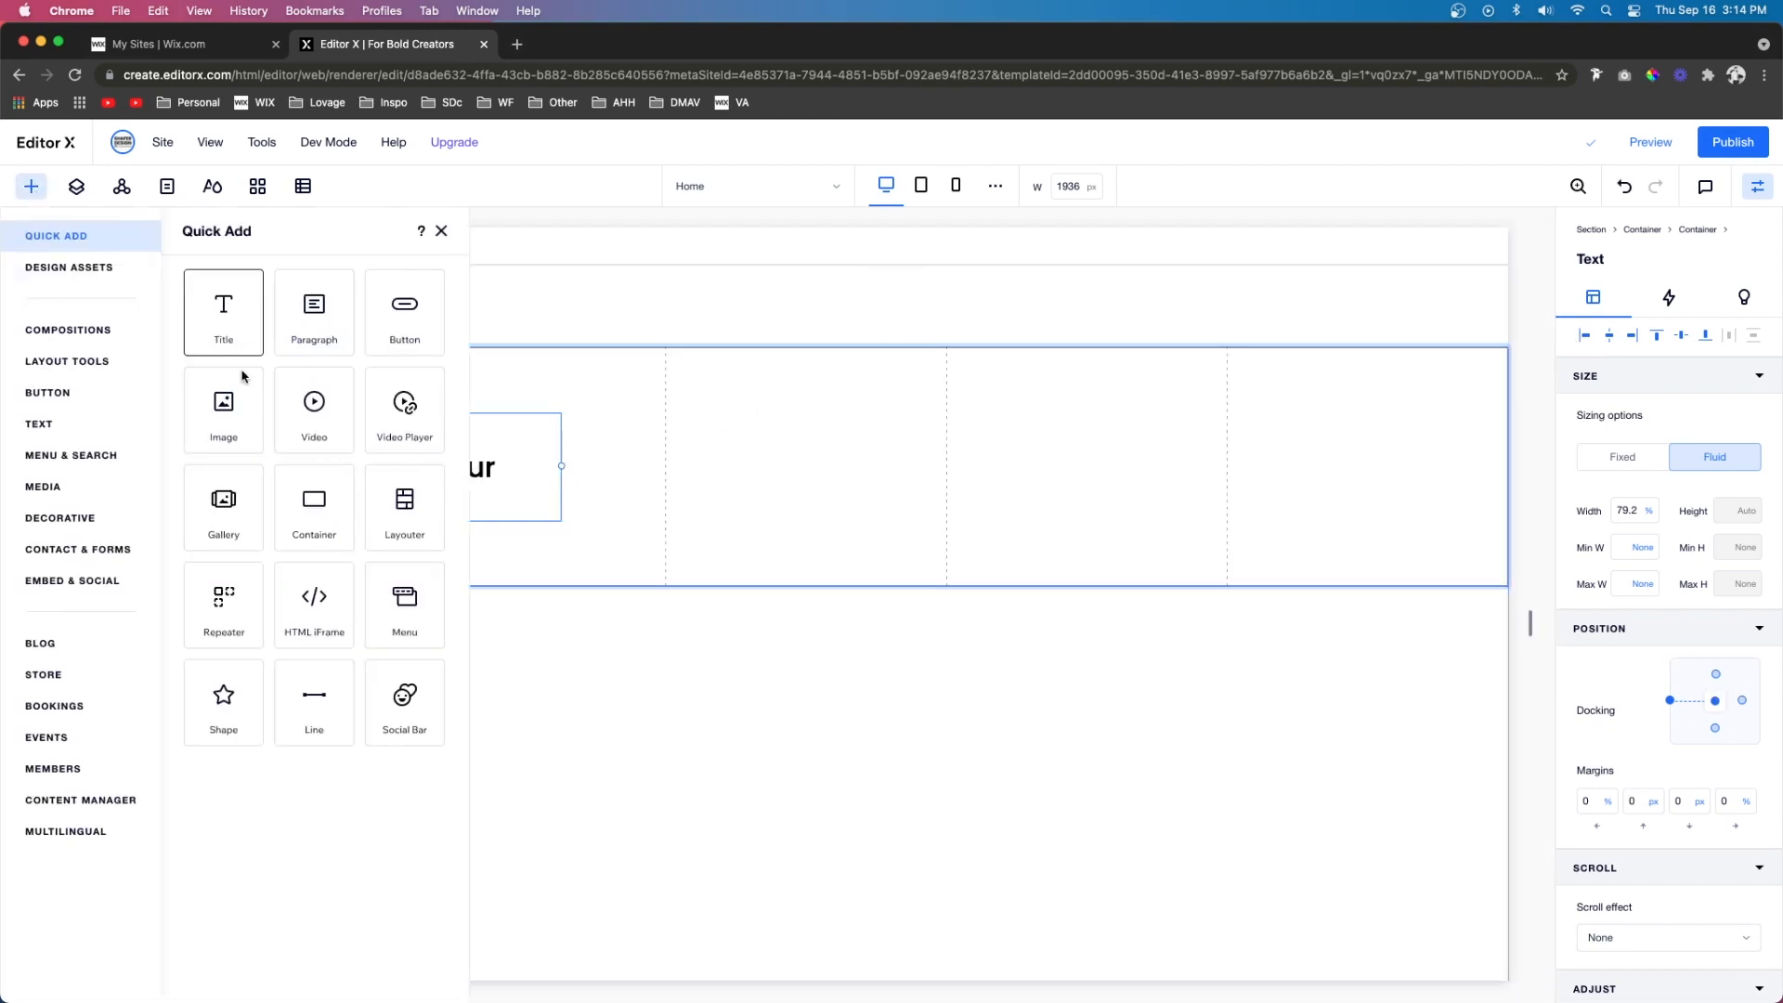
left_click_drag(238, 337, 856, 450)
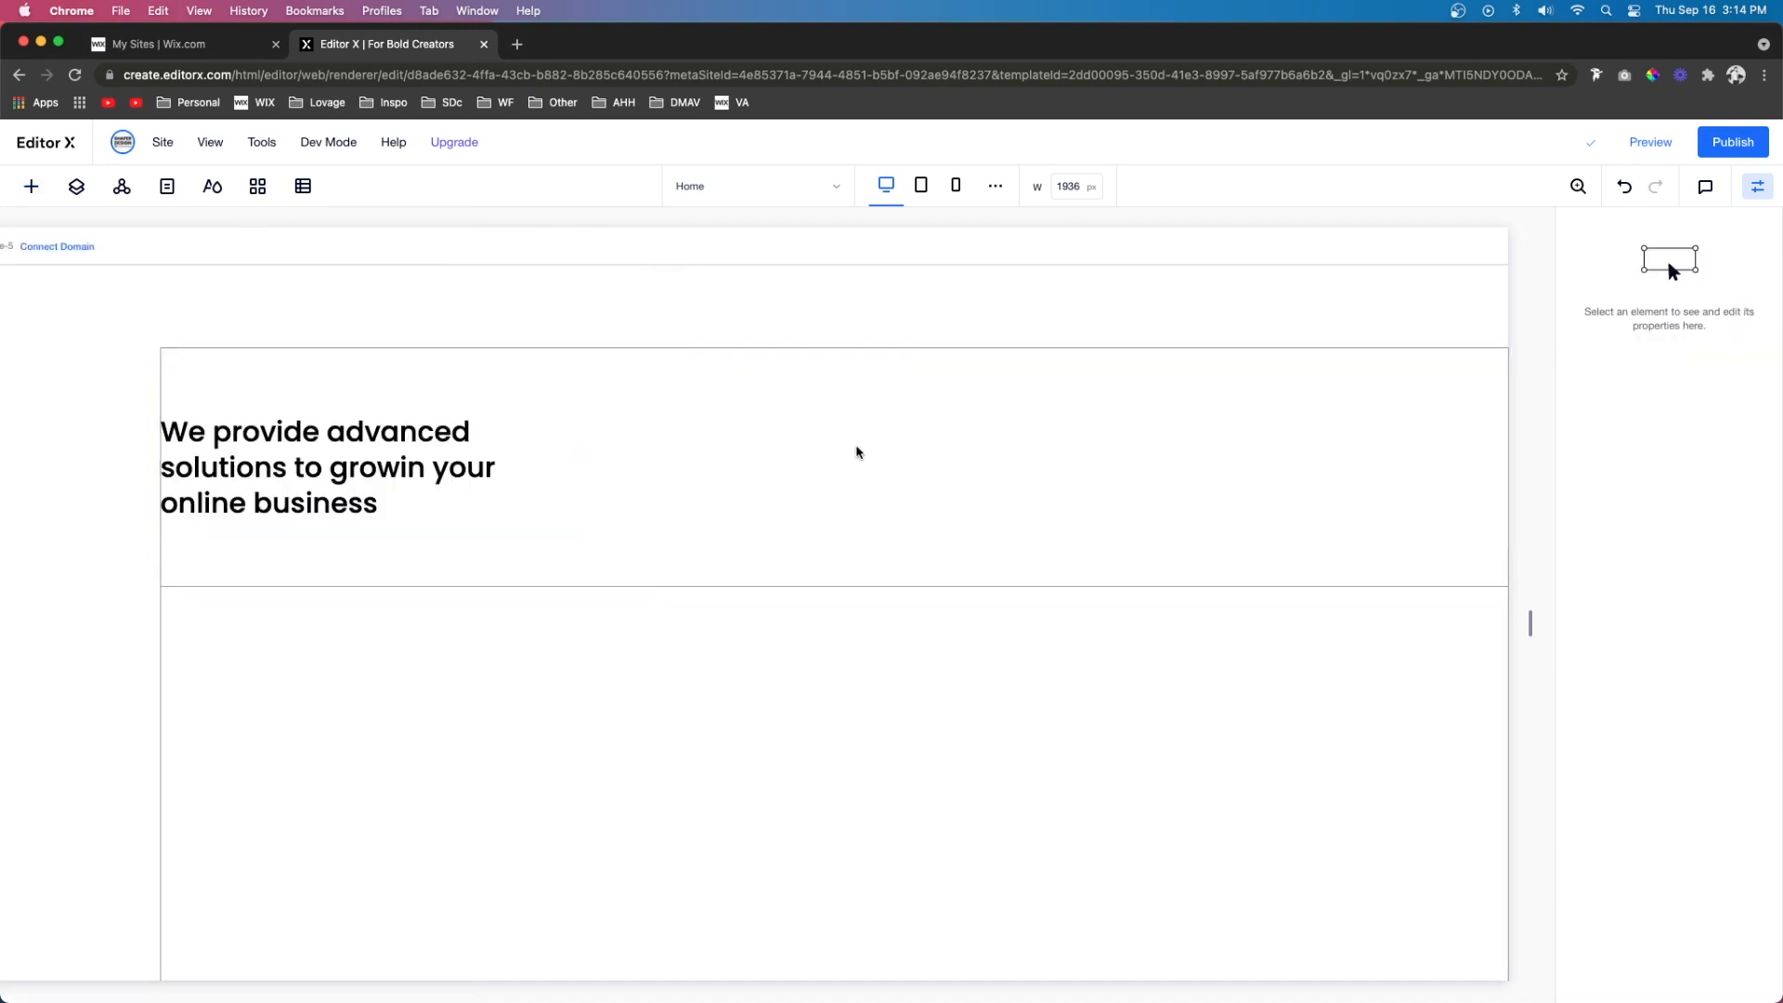
left_click(31, 186)
left_click_drag(315, 312, 792, 510)
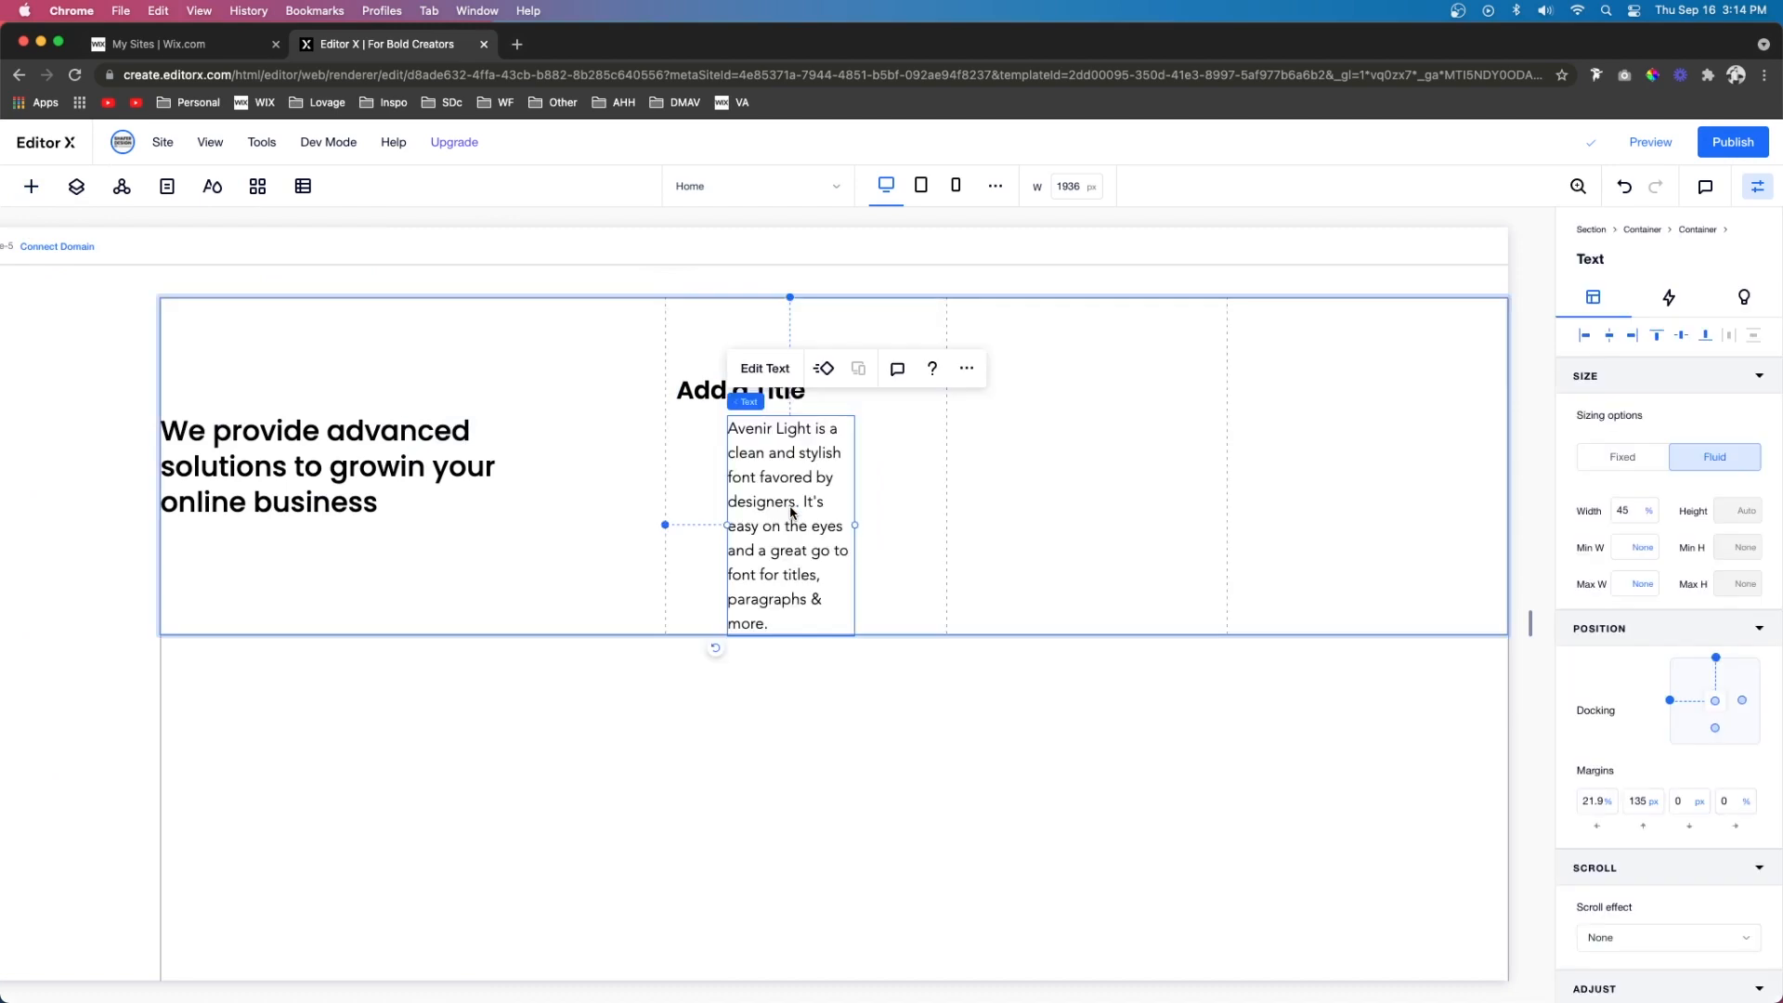
Set the font size of the second column's title to 15
double_click(741, 390)
left_click(964, 294)
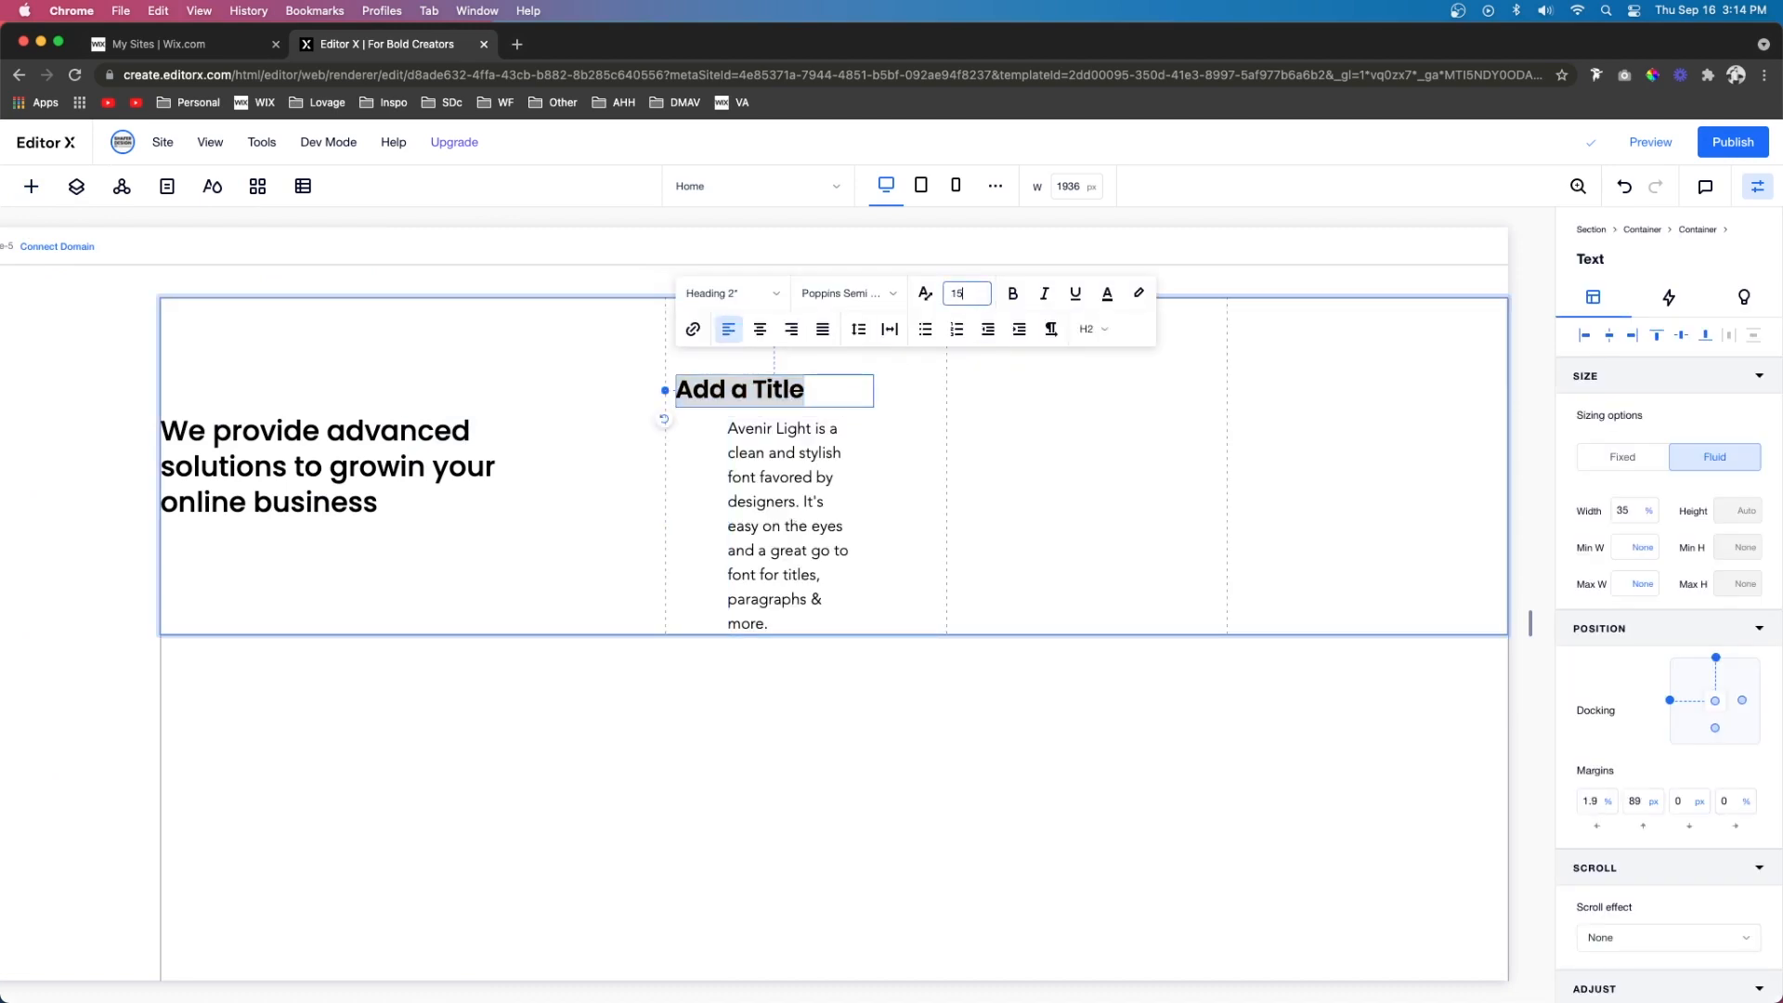
type("15")
key("Return")
Set the font size of the second column's paragraph to 15
left_click(759, 489)
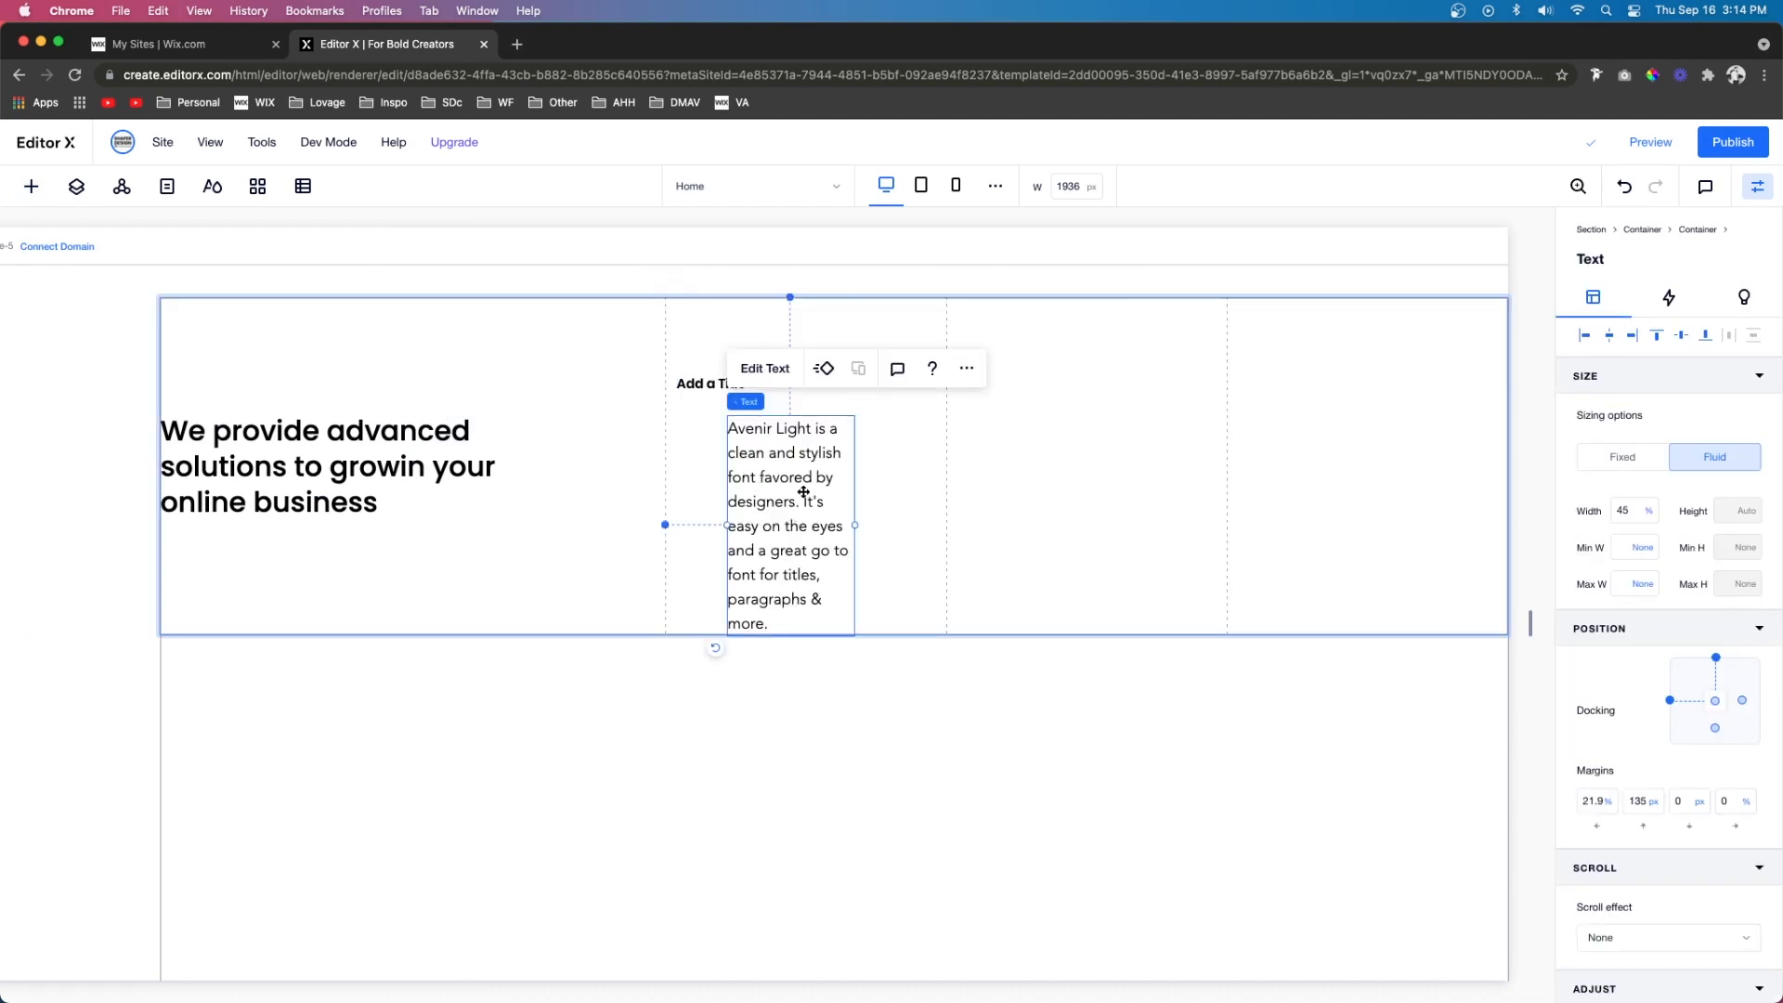
double_click(803, 492)
left_click(1014, 336)
type("15")
key("Return")
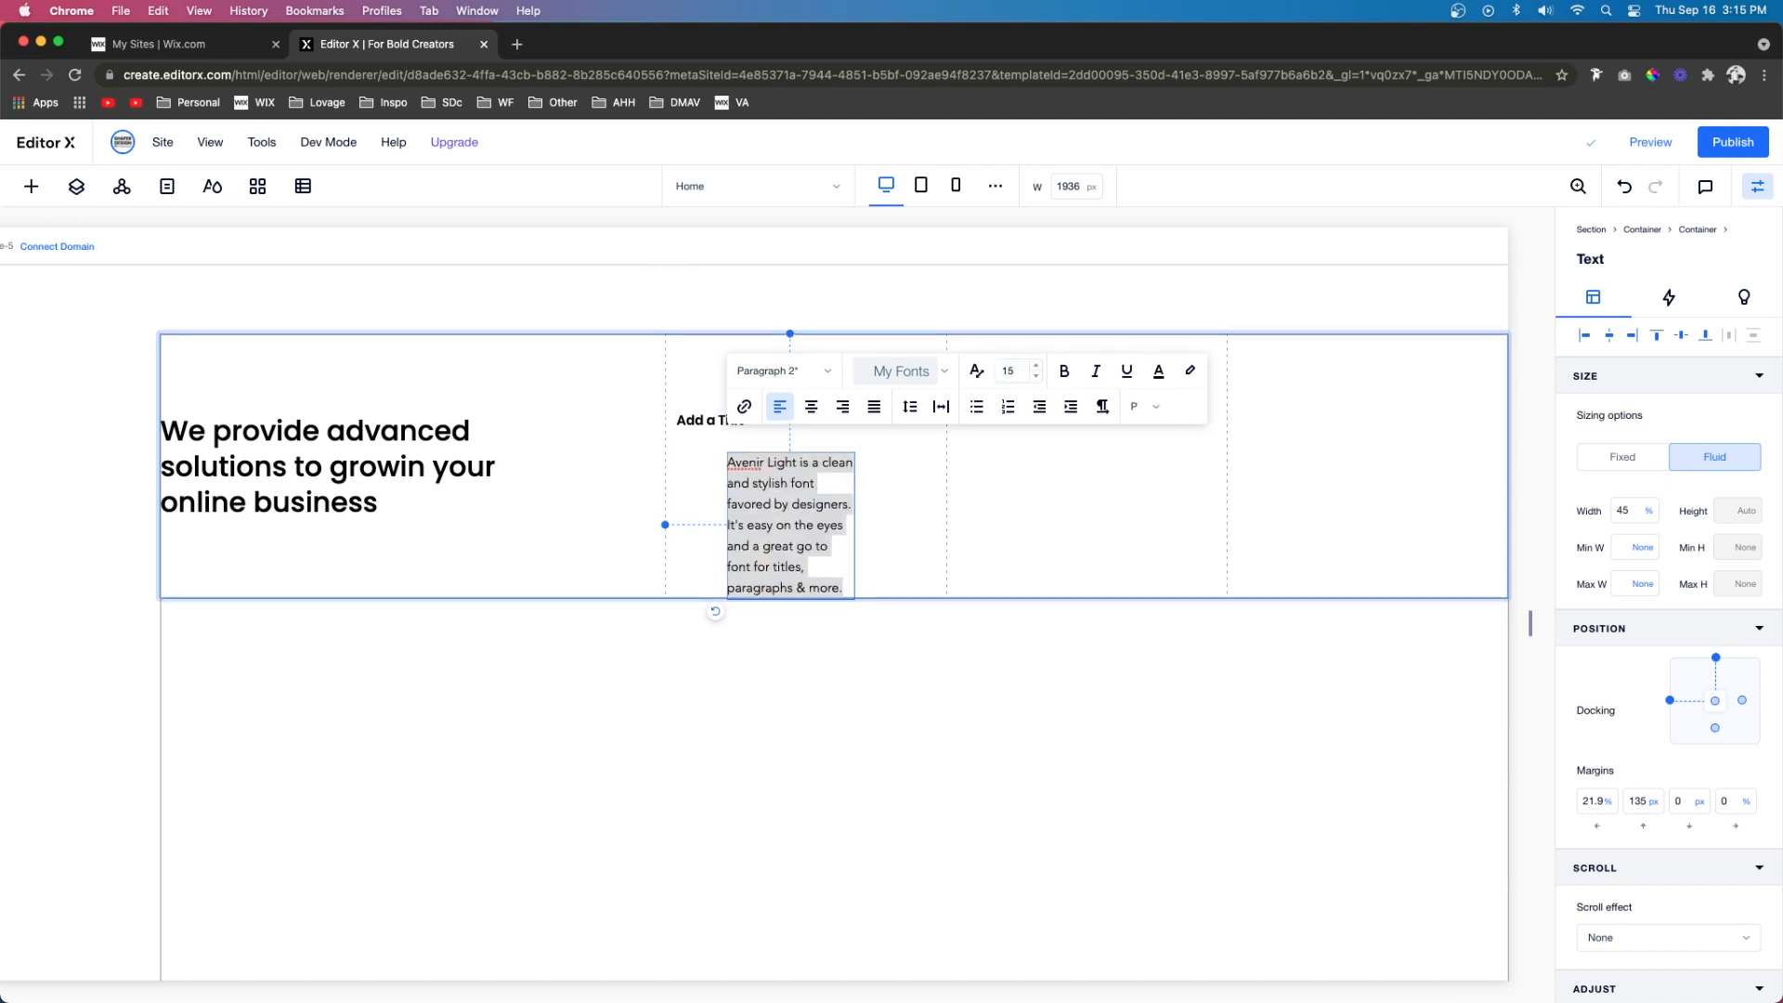
Set the second column paragraph's width to 90% and position it directly below the title
left_click(1634, 510)
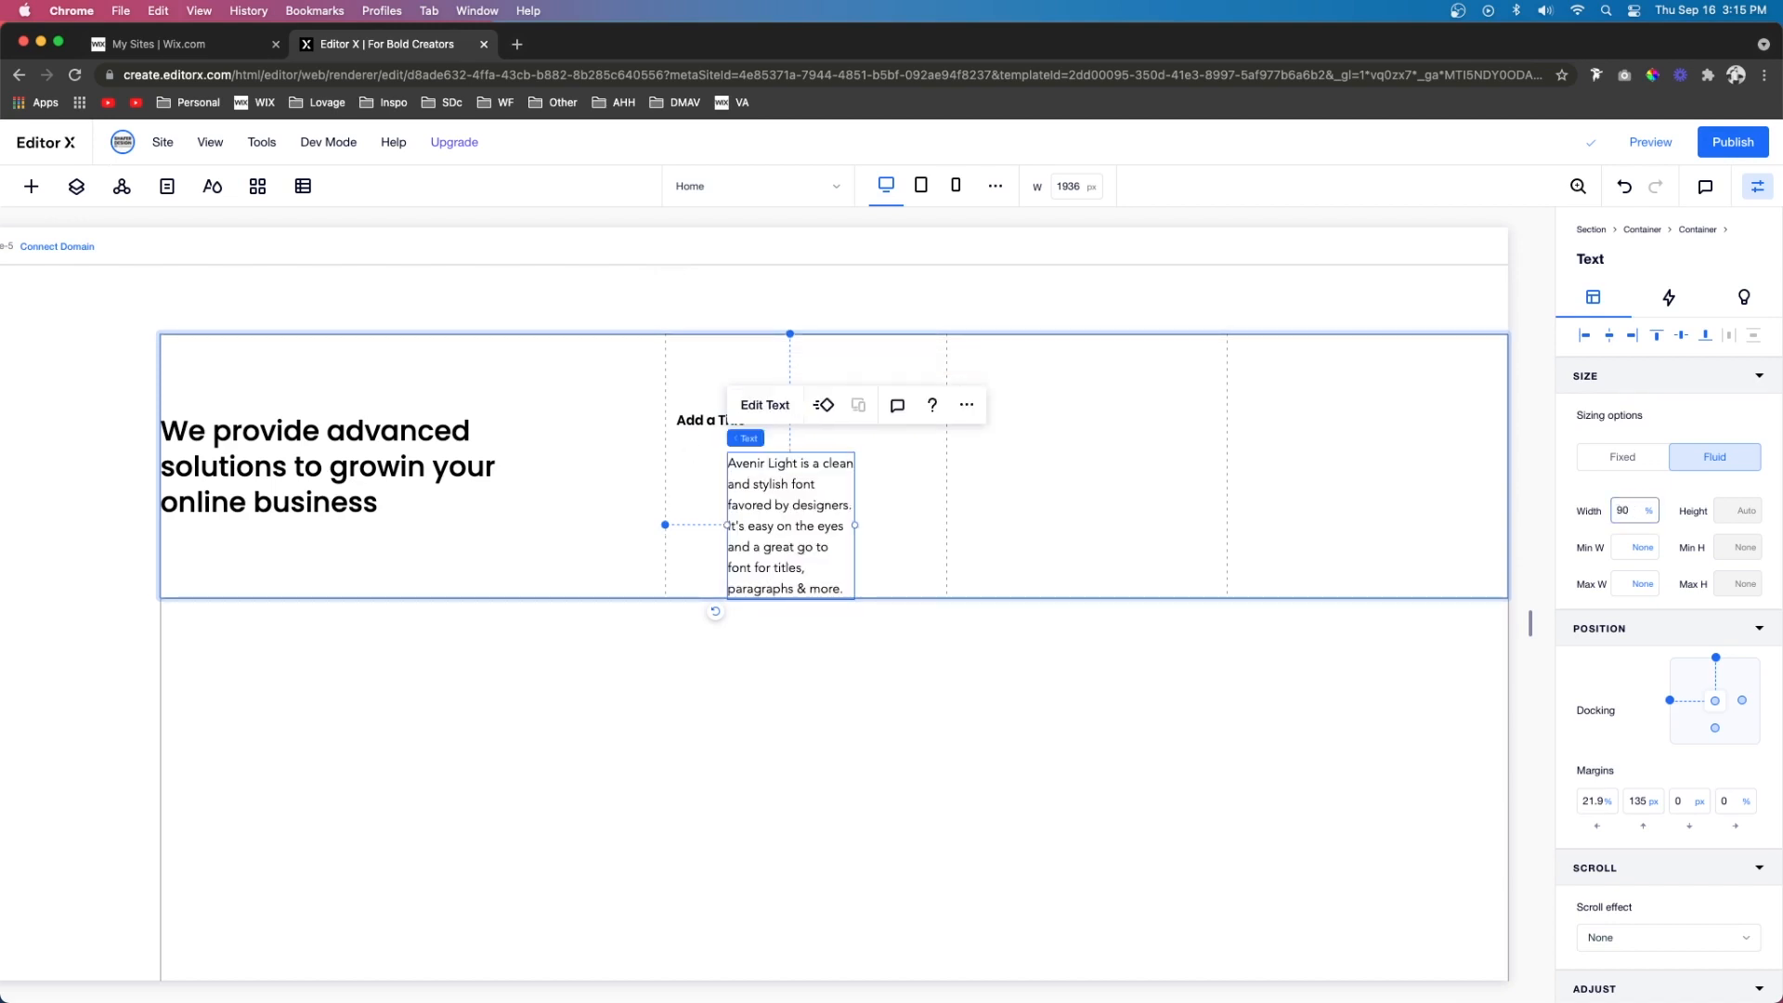
key("Return")
left_click_drag(733, 501, 717, 490)
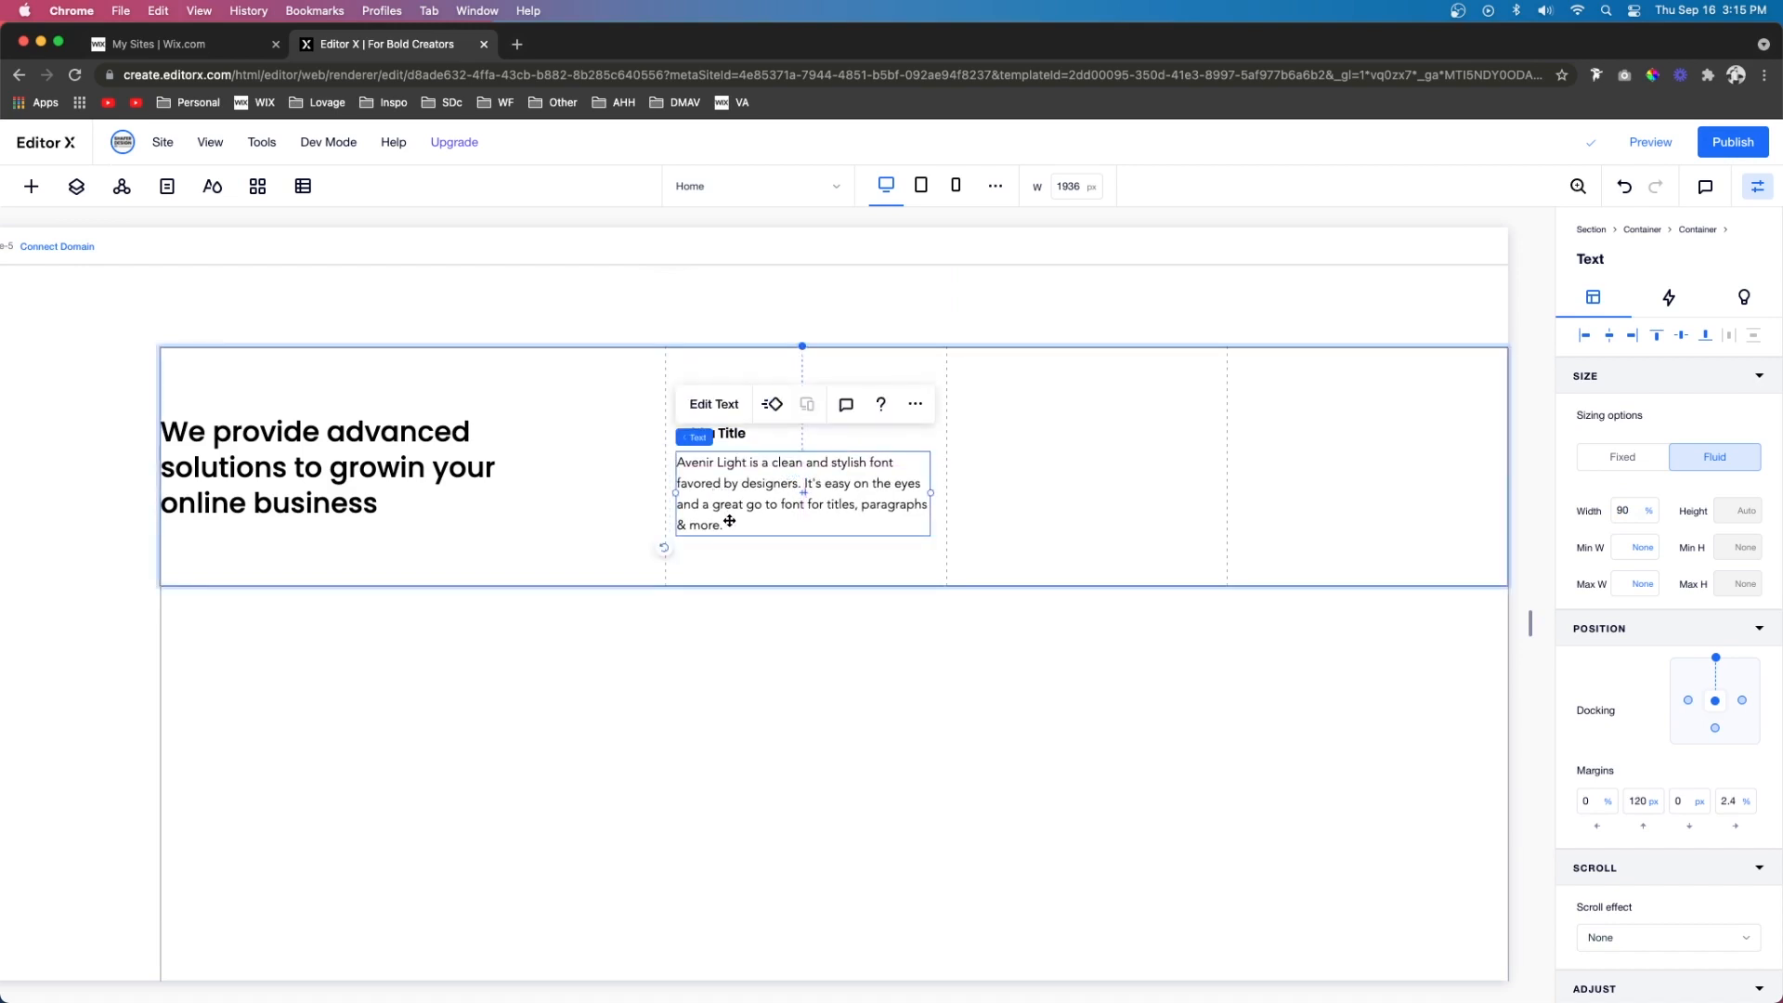
Stack the title and paragraph, and align the stack left and vertically centred in the second column
left_click(726, 429, "shift")
left_click(706, 379)
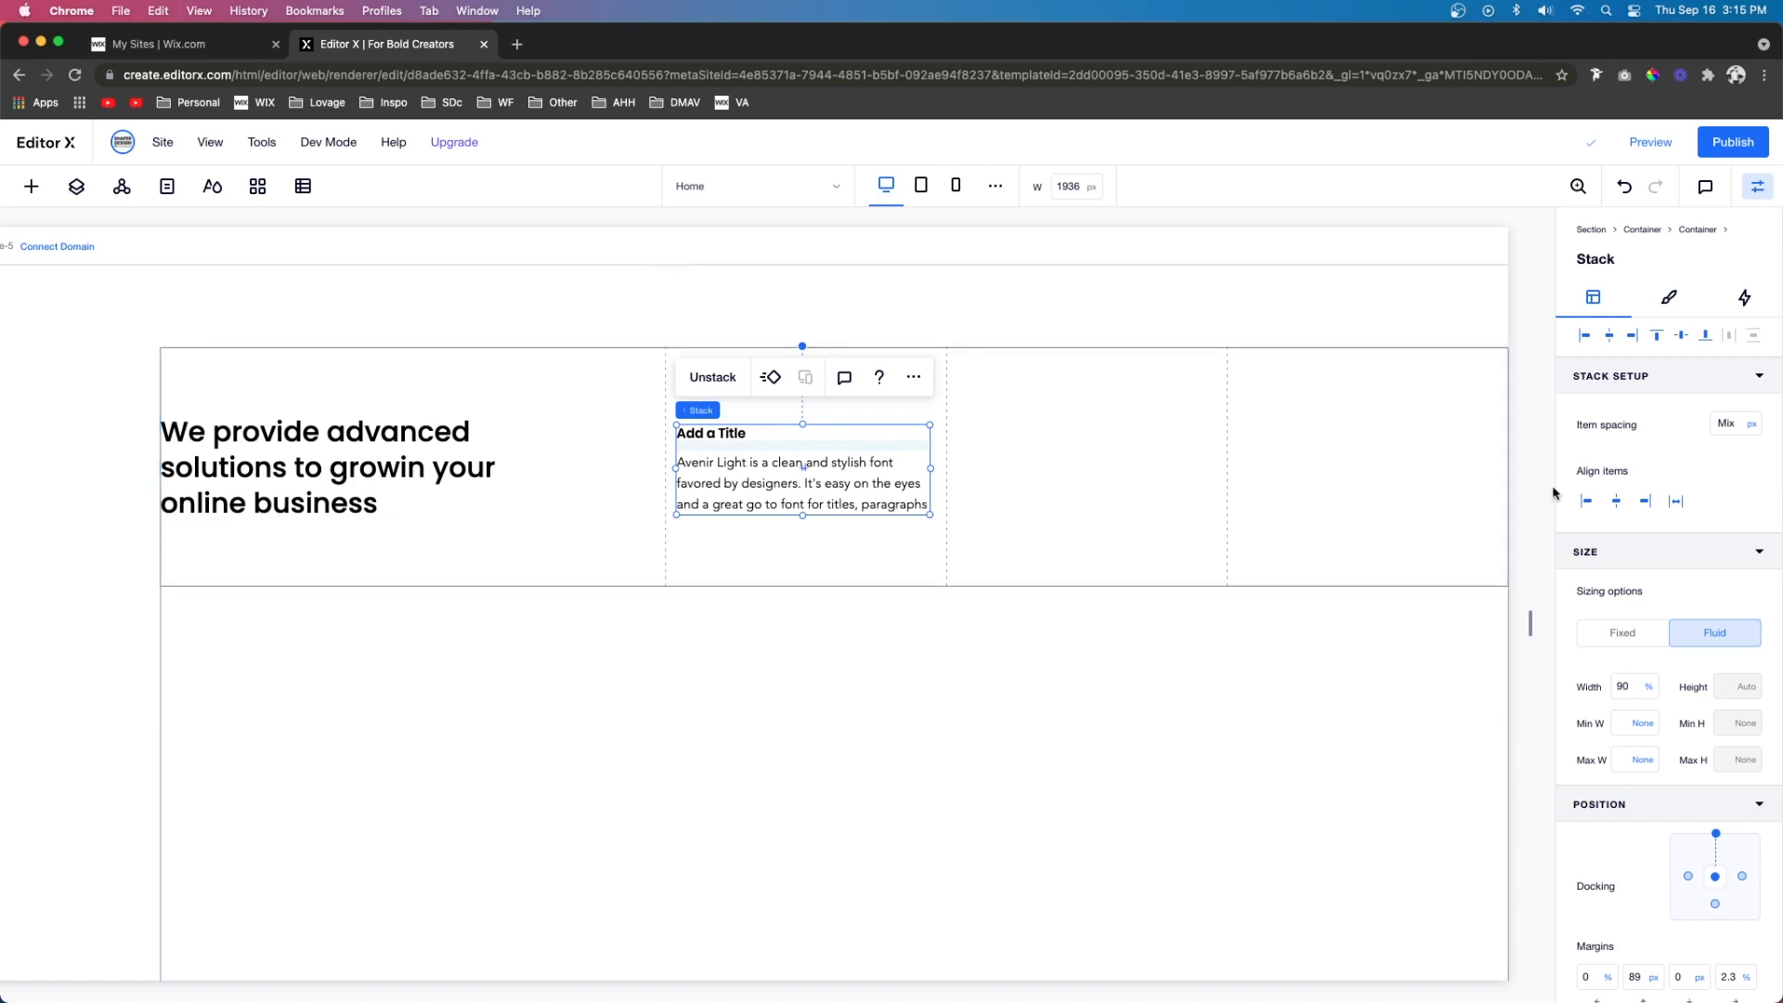
left_click(1584, 337)
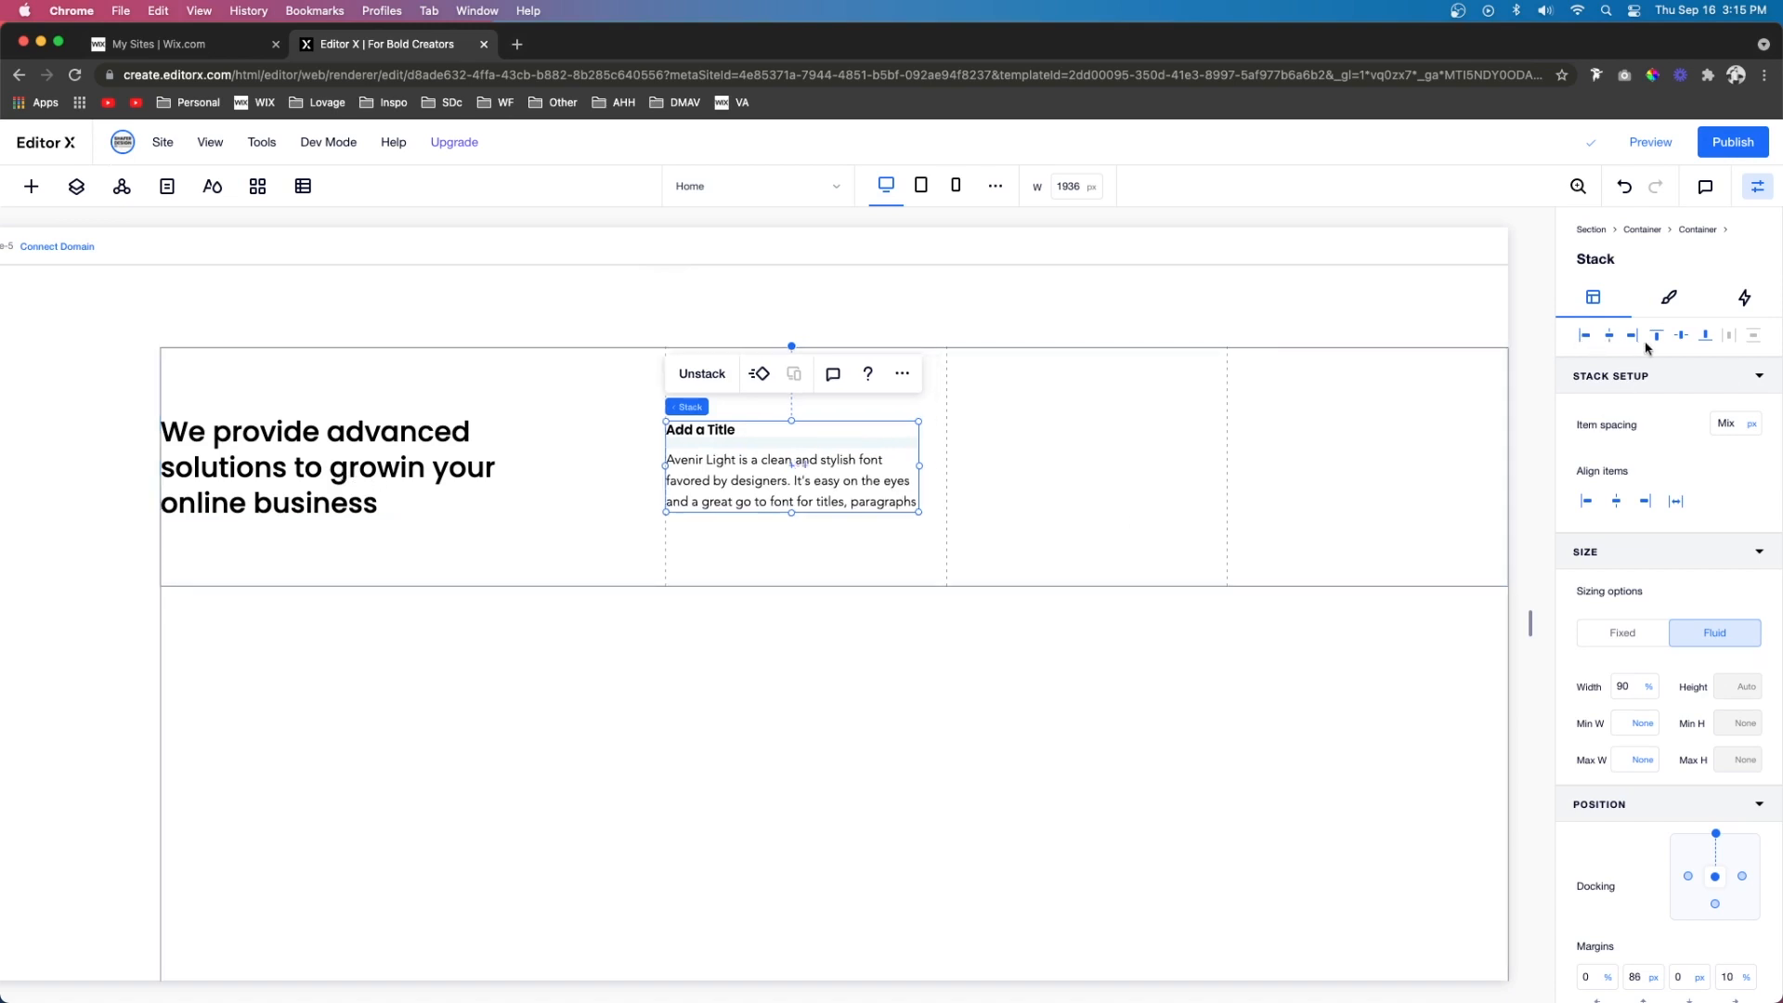
left_click(1680, 338)
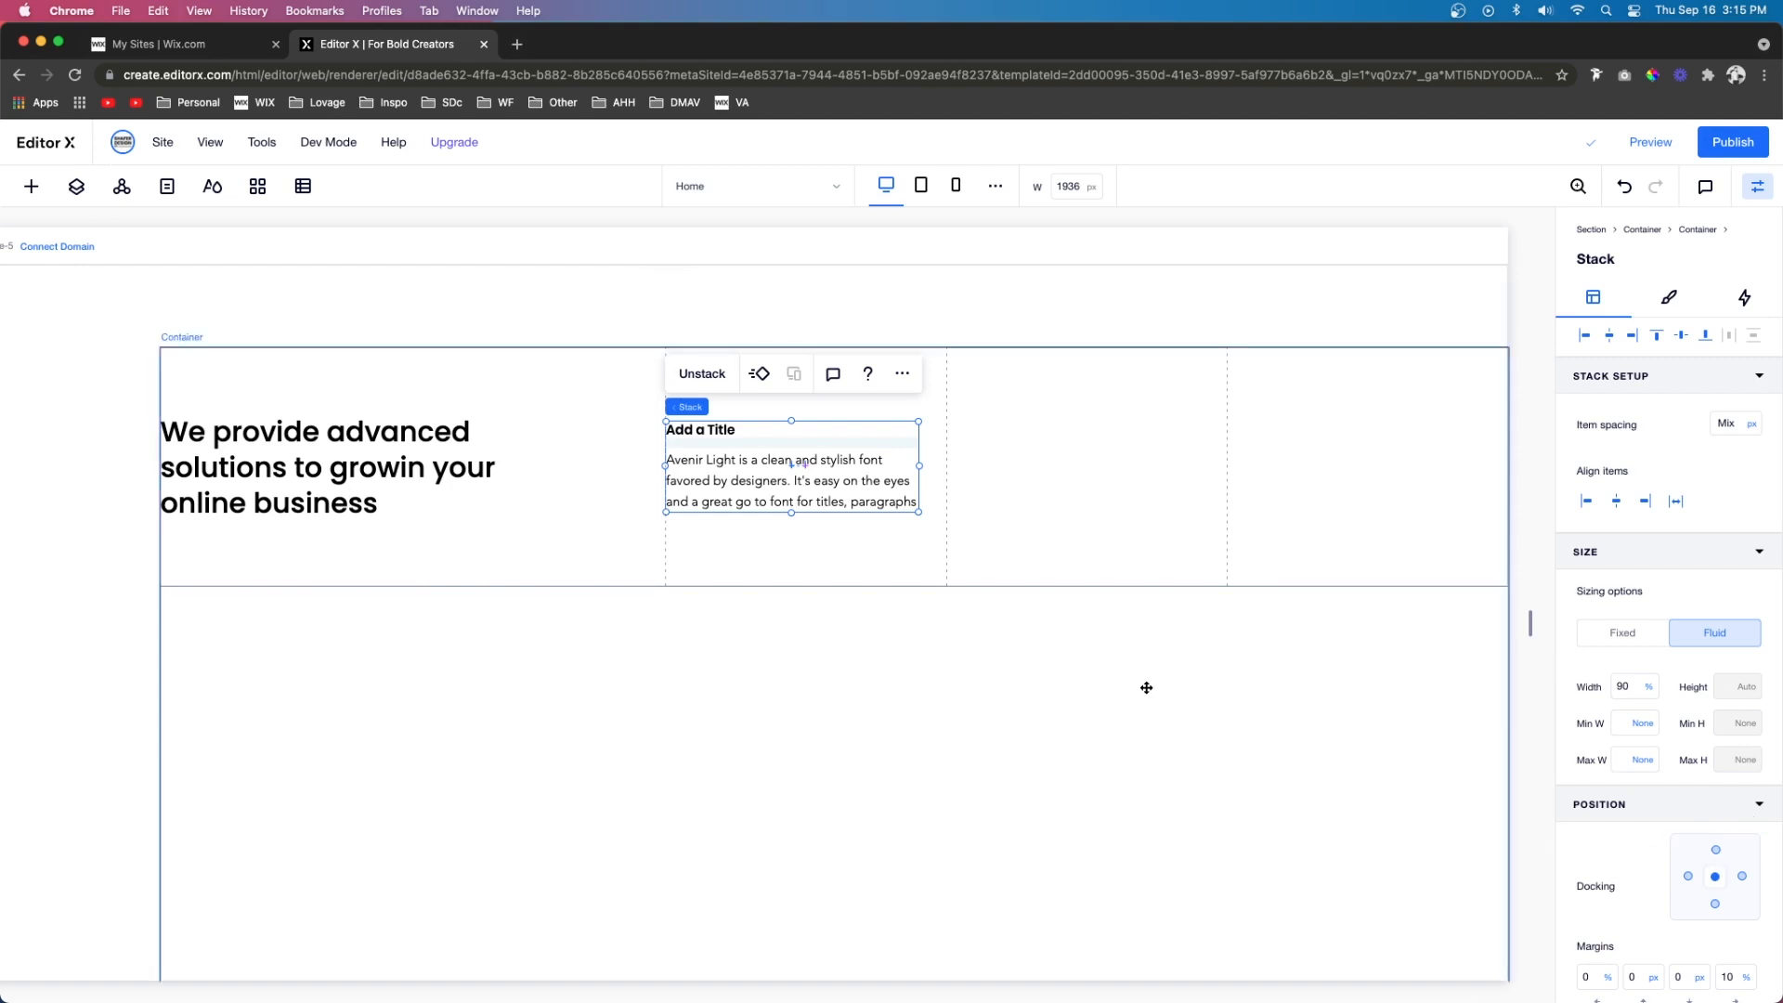
Duplicate the title and paragraph stack into the third column and align it left
left_click_drag(737, 444, 1046, 441)
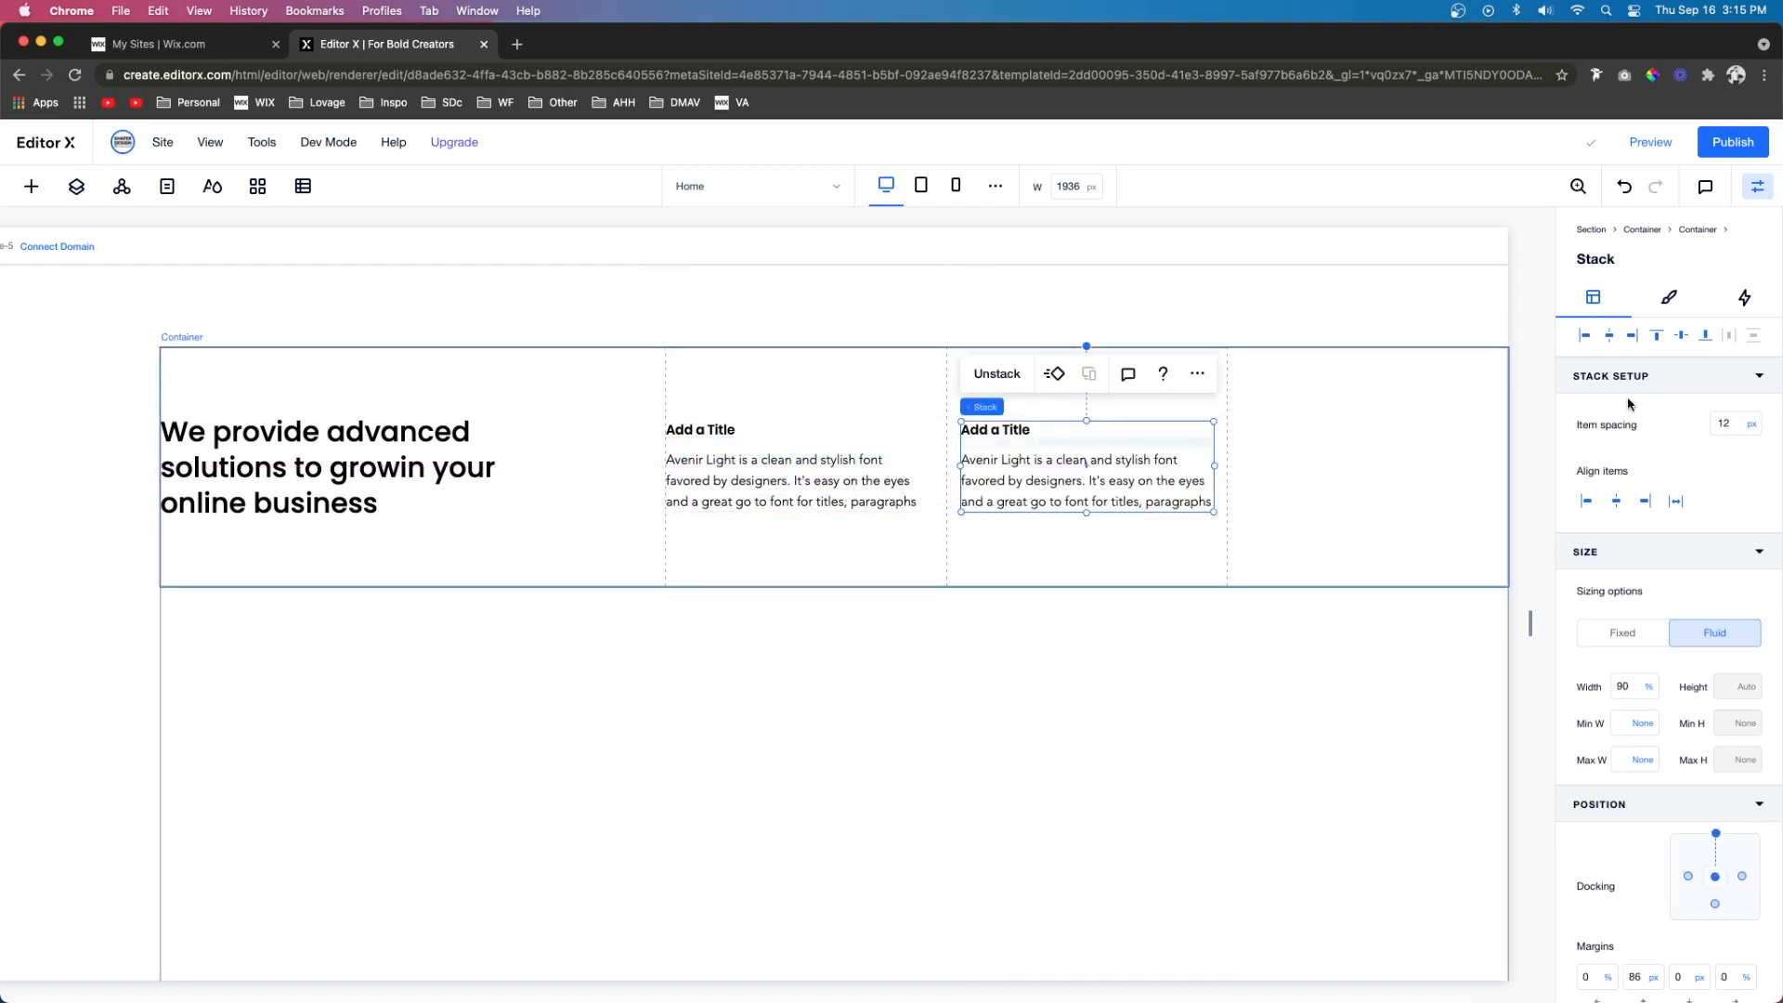
left_click(1584, 339)
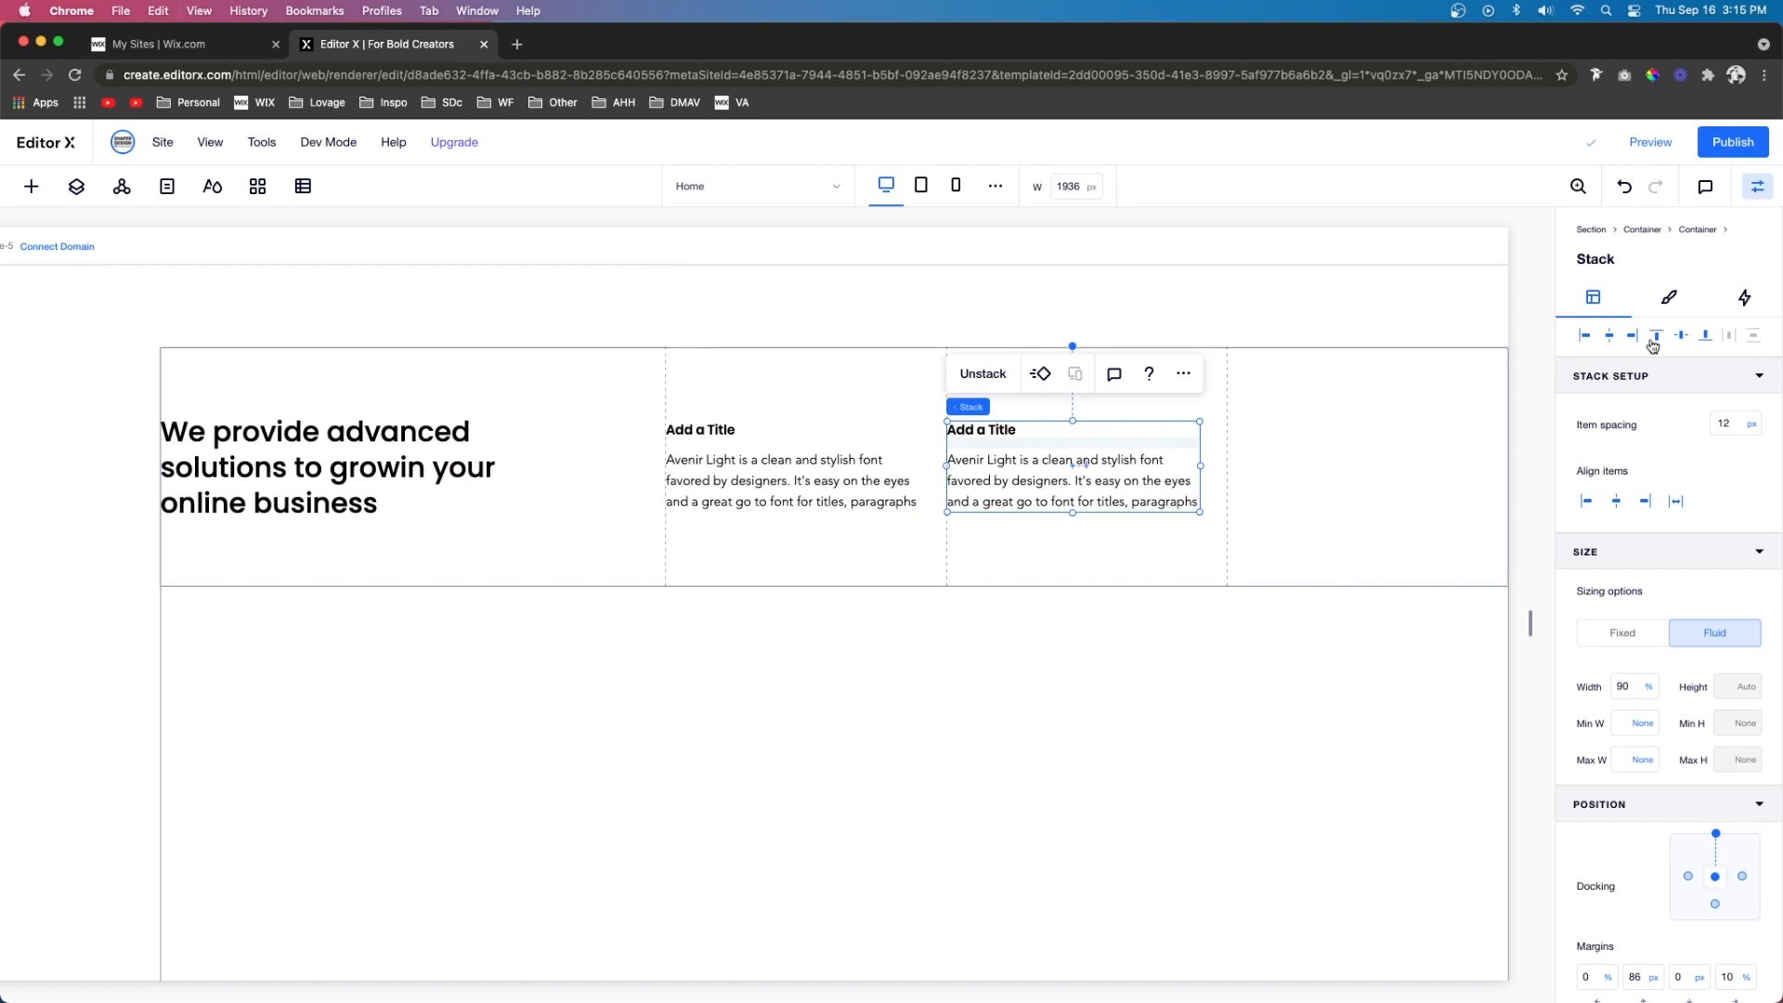
Add a repeater to the empty lower row of the services container
scroll(743, 585, "down", 2)
left_click(743, 585)
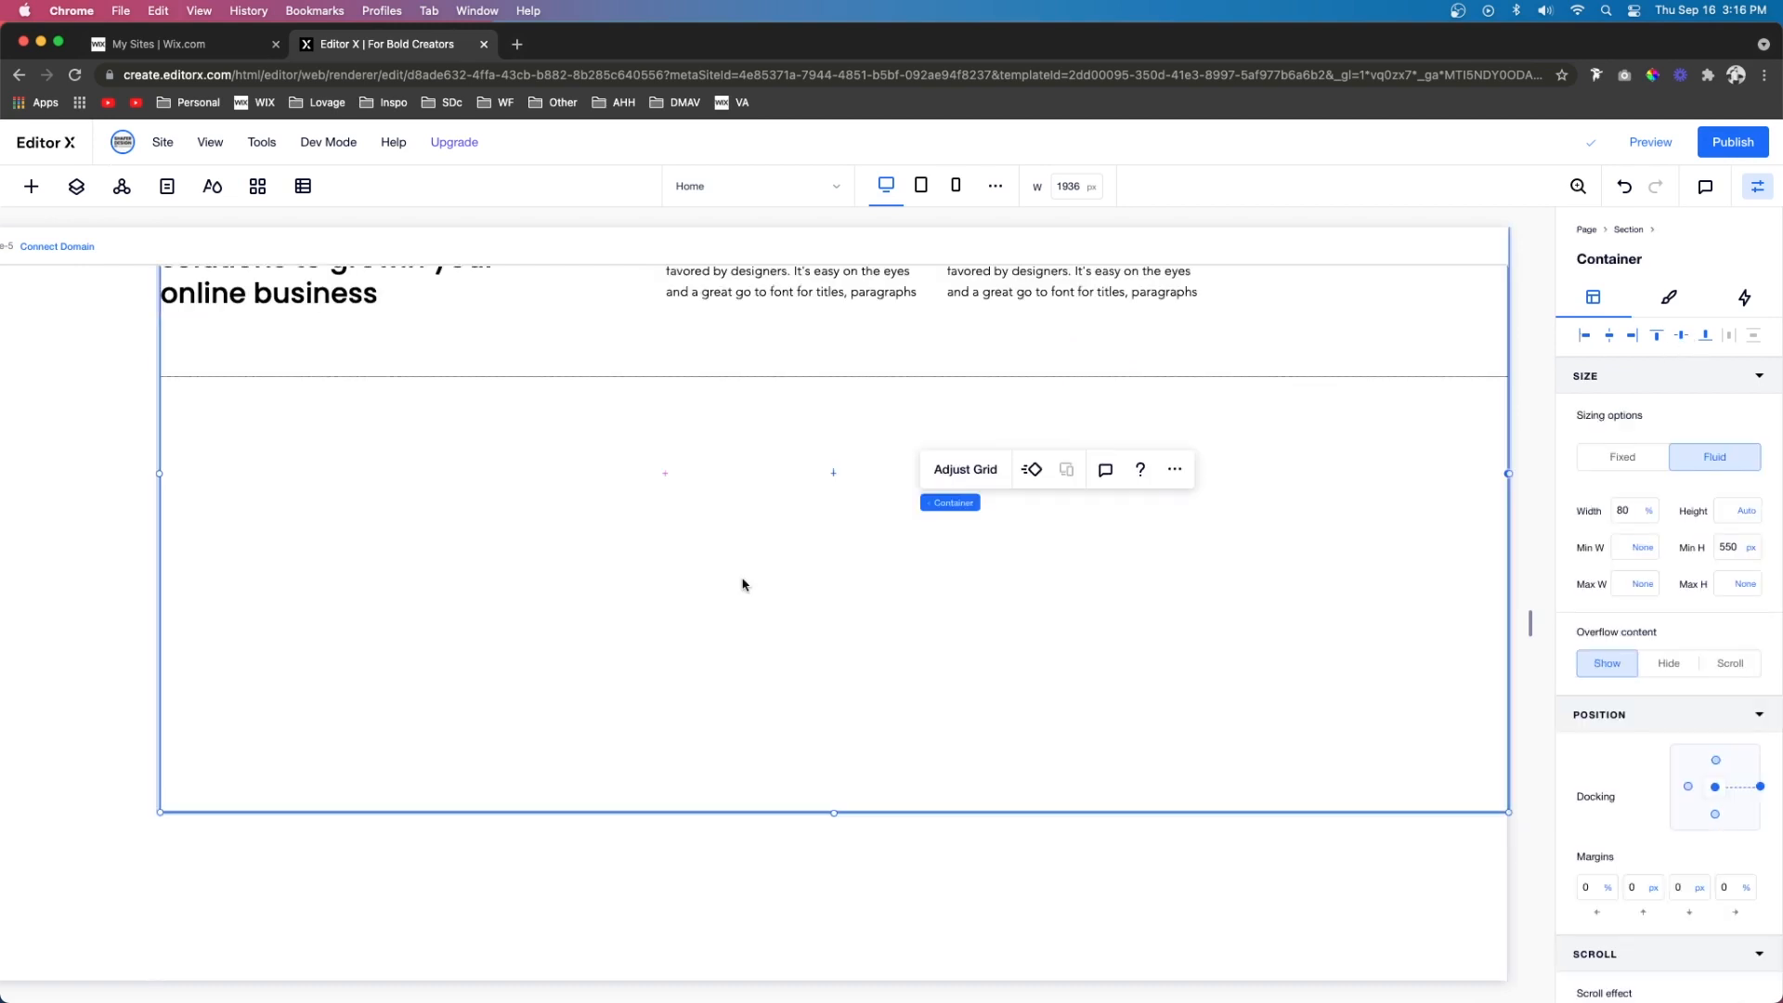
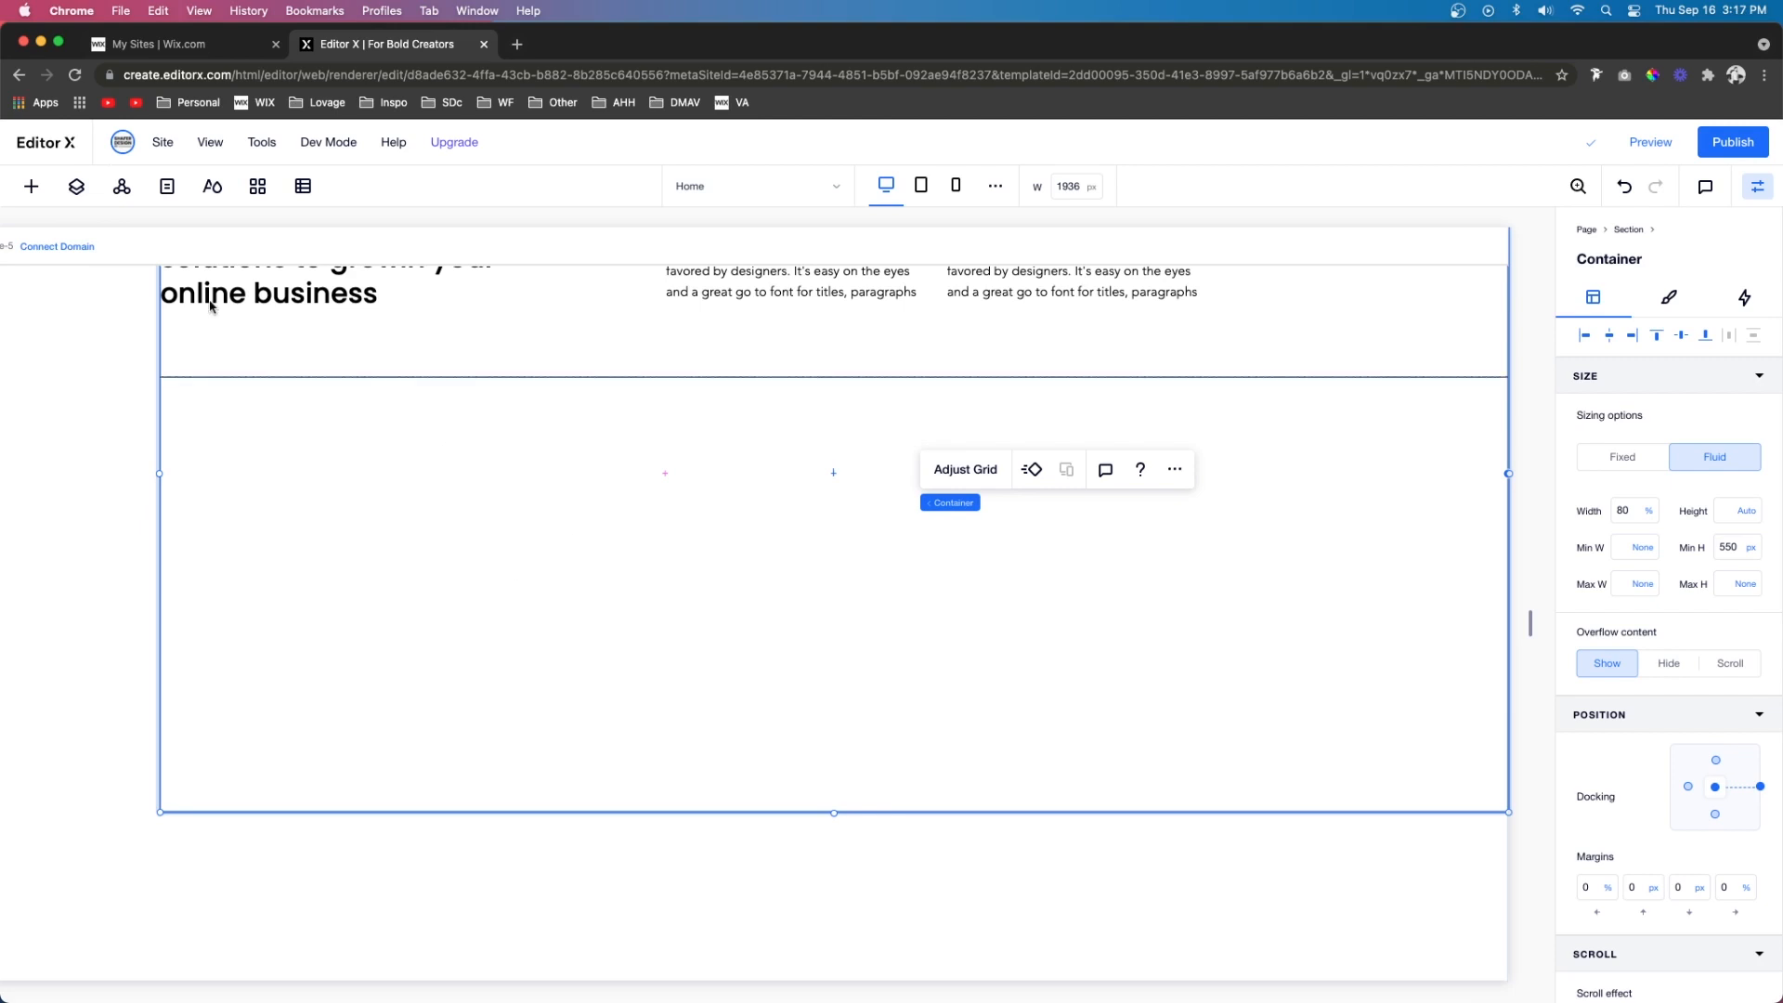
left_click(29, 187)
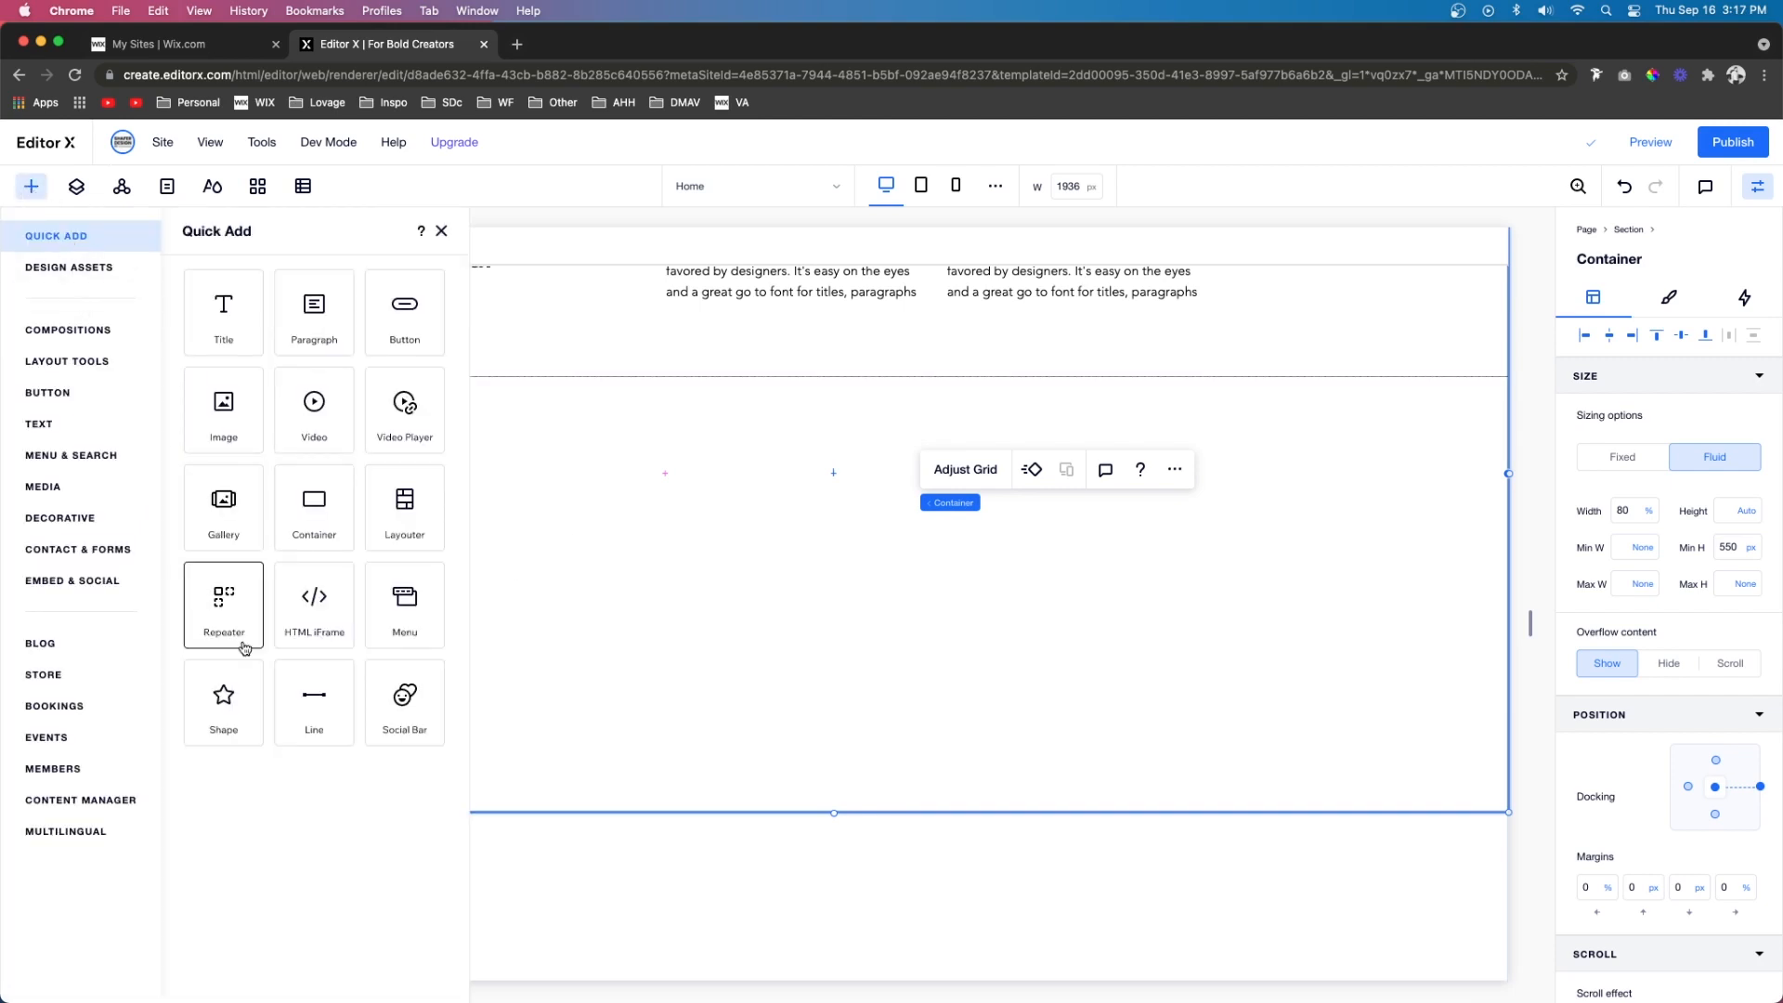
left_click_drag(237, 634, 691, 599)
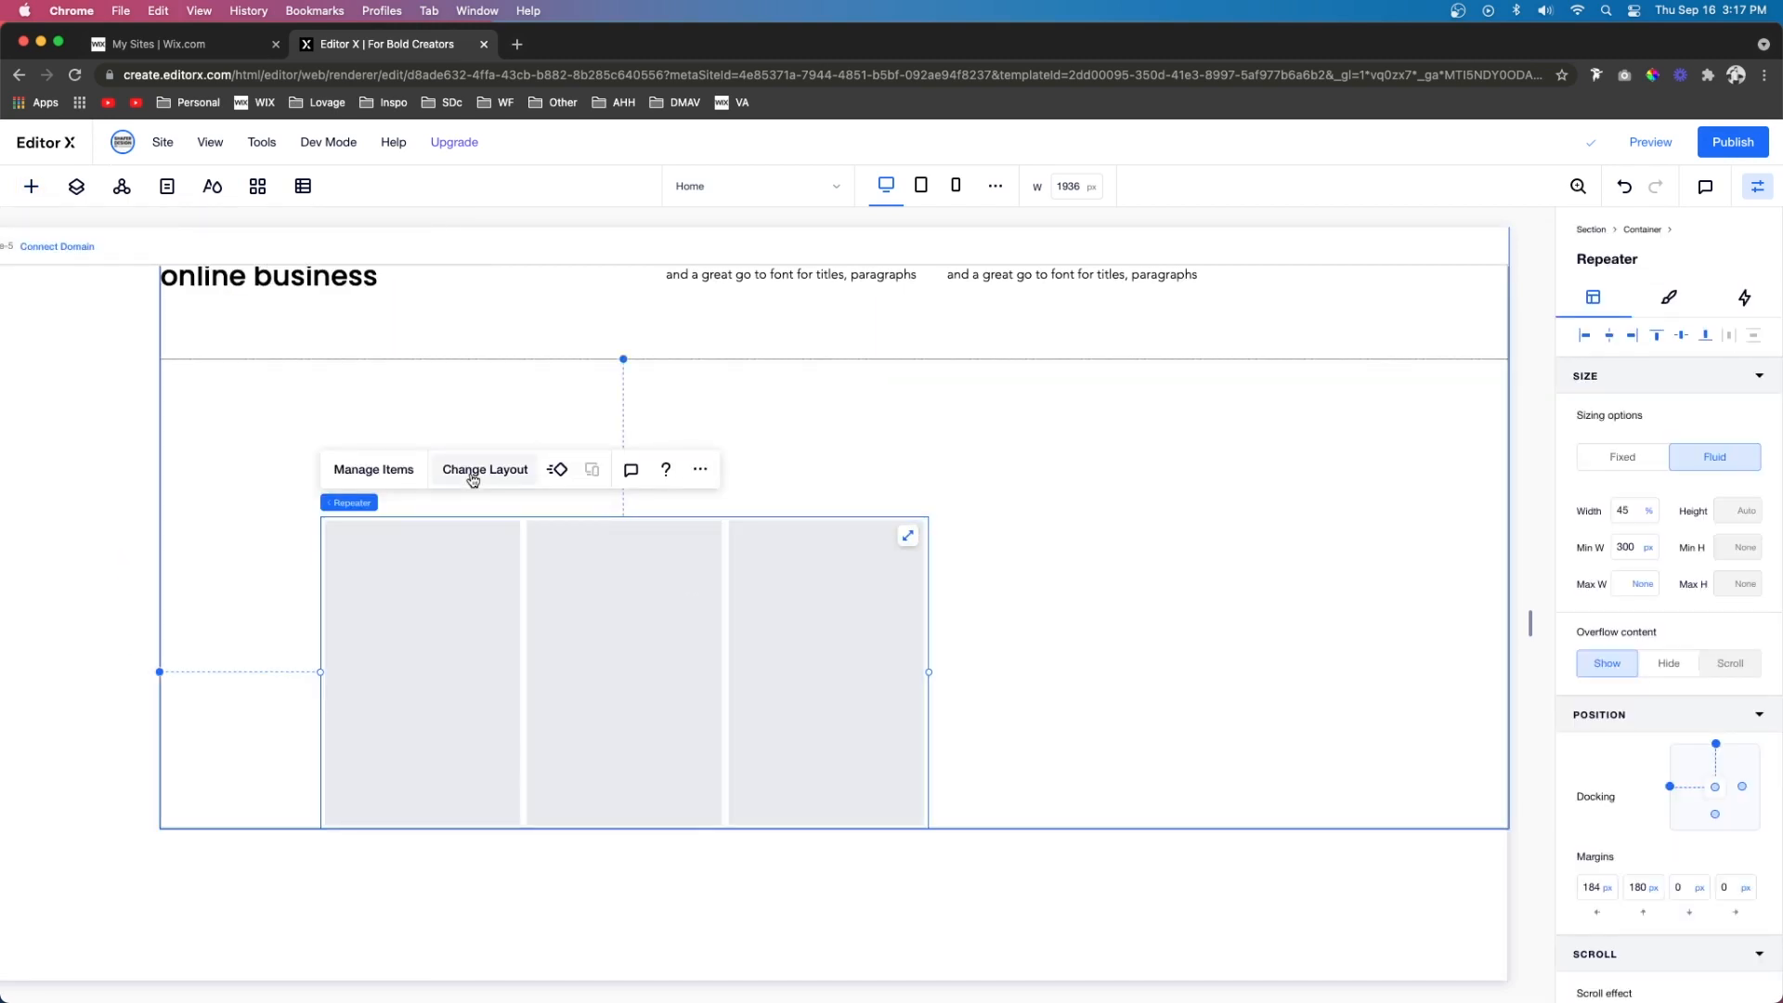
Change the repeater to a horizontal slider with 15 px margins, scroll snap on and scrollbar hidden, and duplicate Item 1
left_click(473, 480)
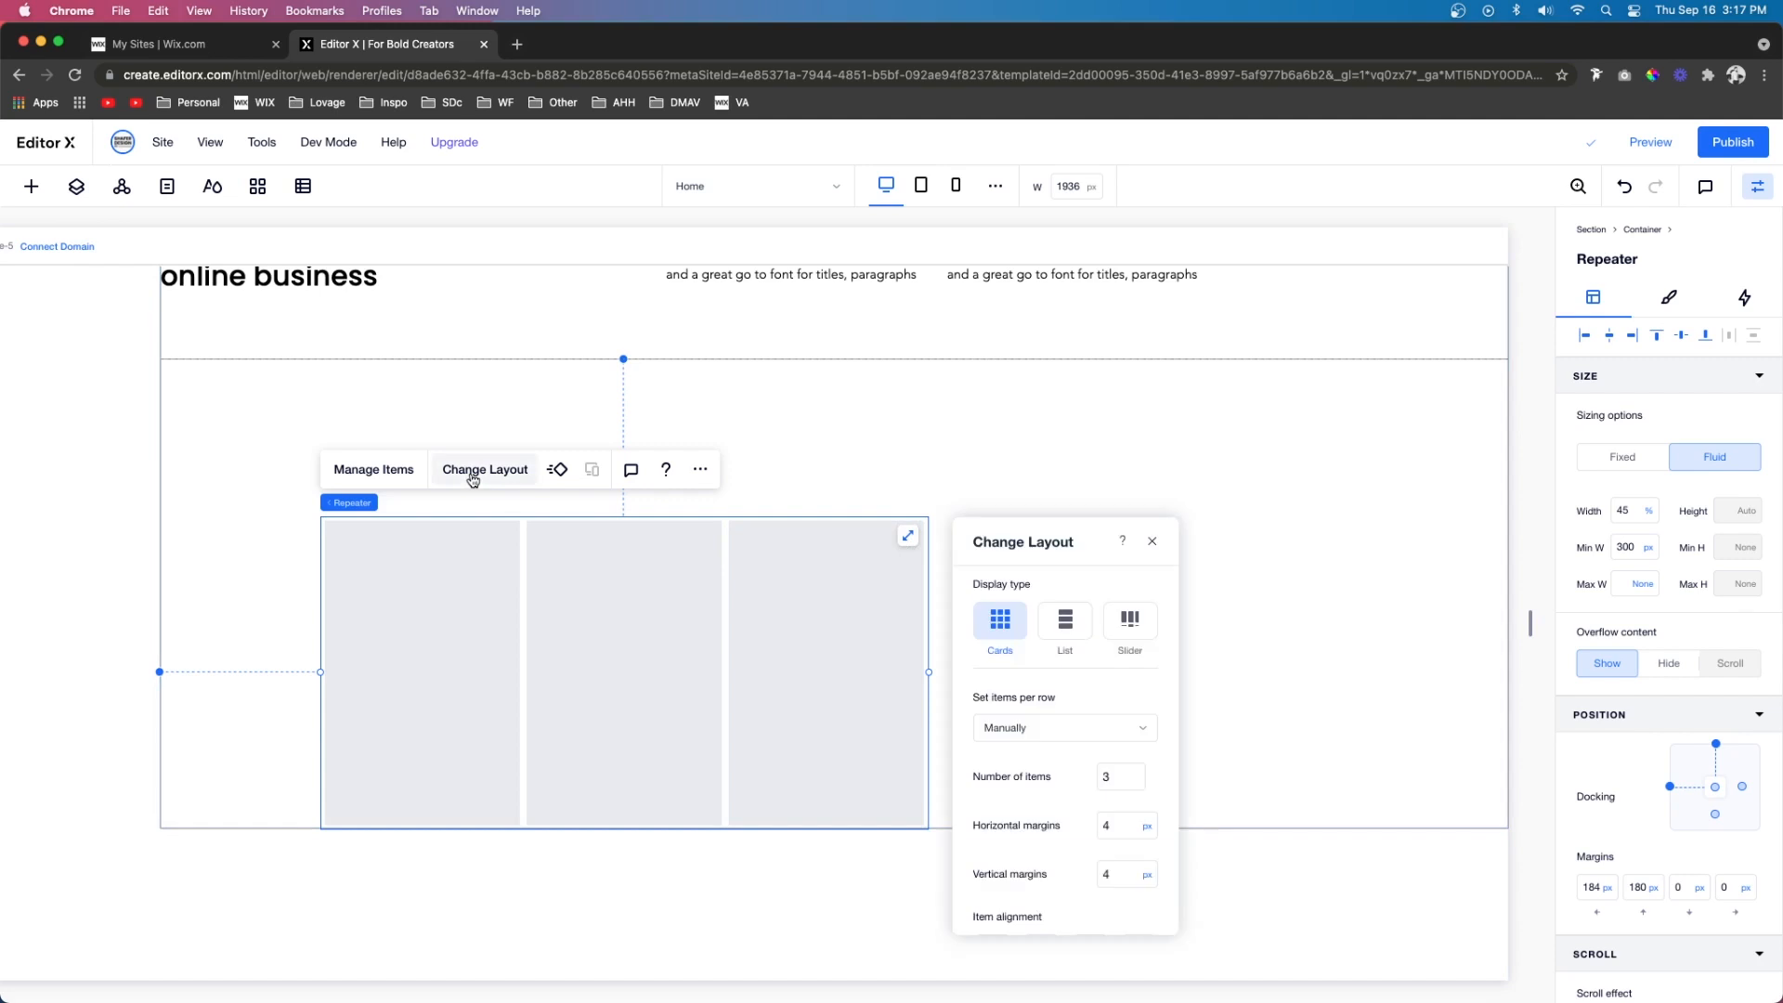
left_click(1132, 628)
left_click(1131, 780)
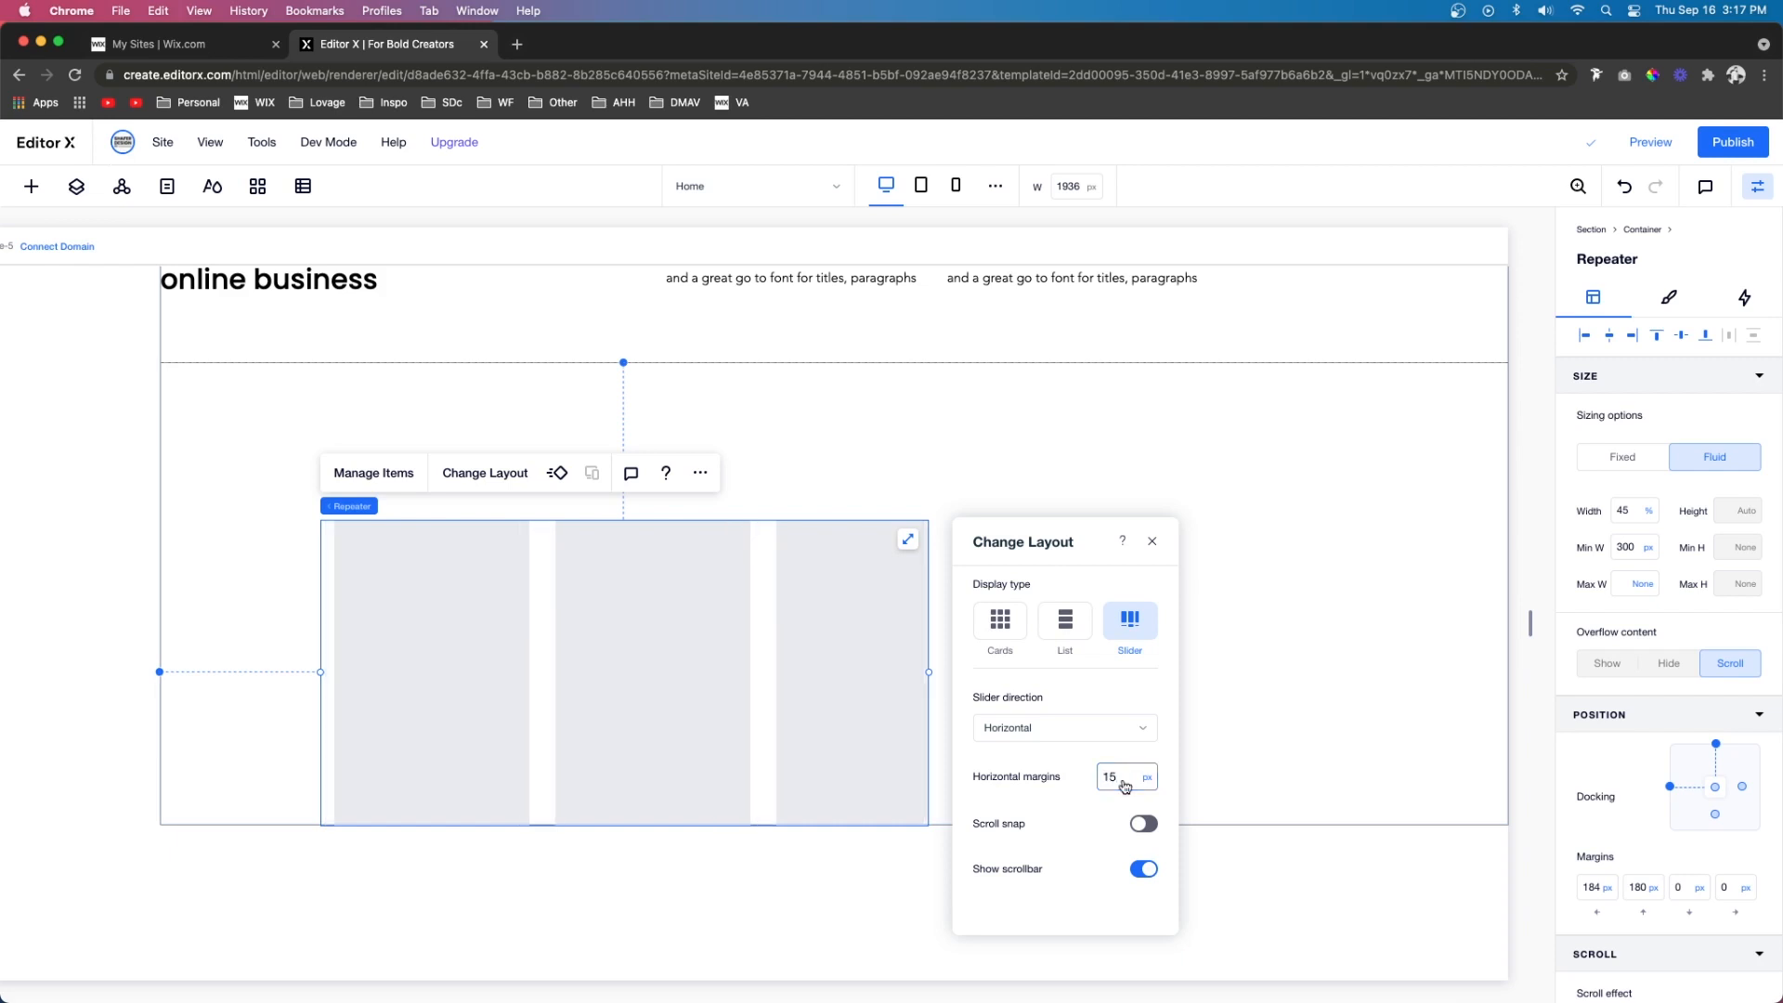
left_click(1145, 825)
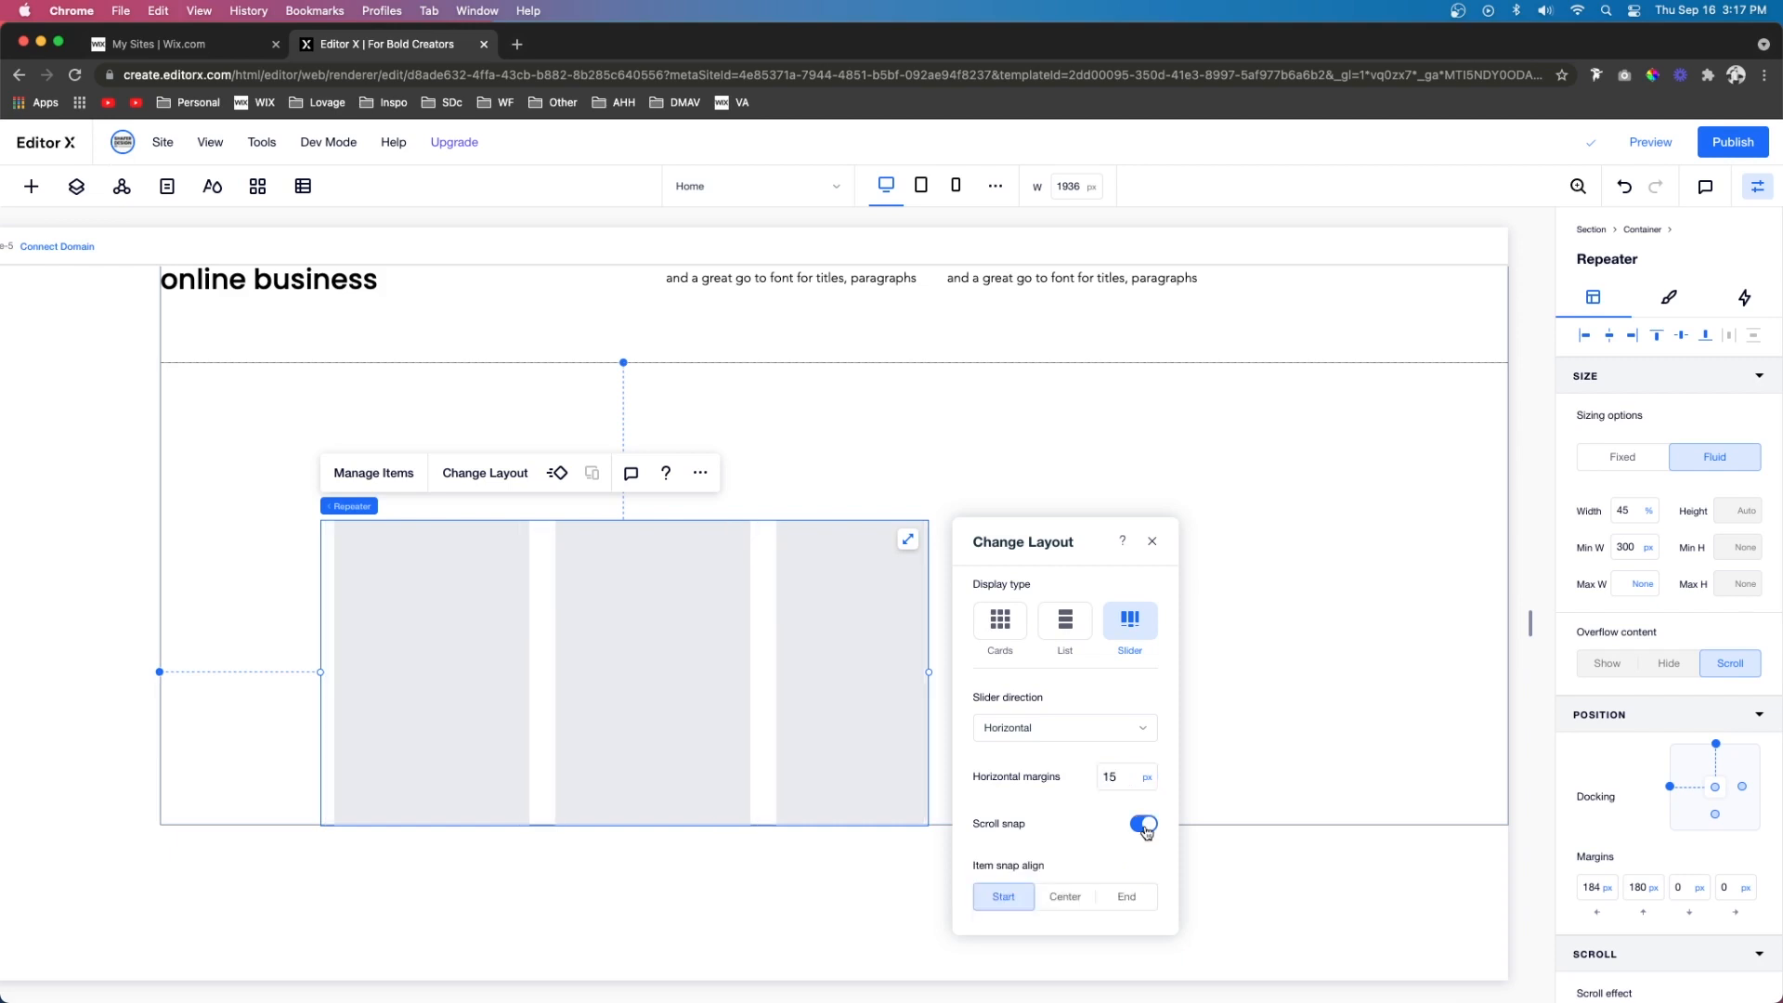
scroll(1021, 919, "down", 1)
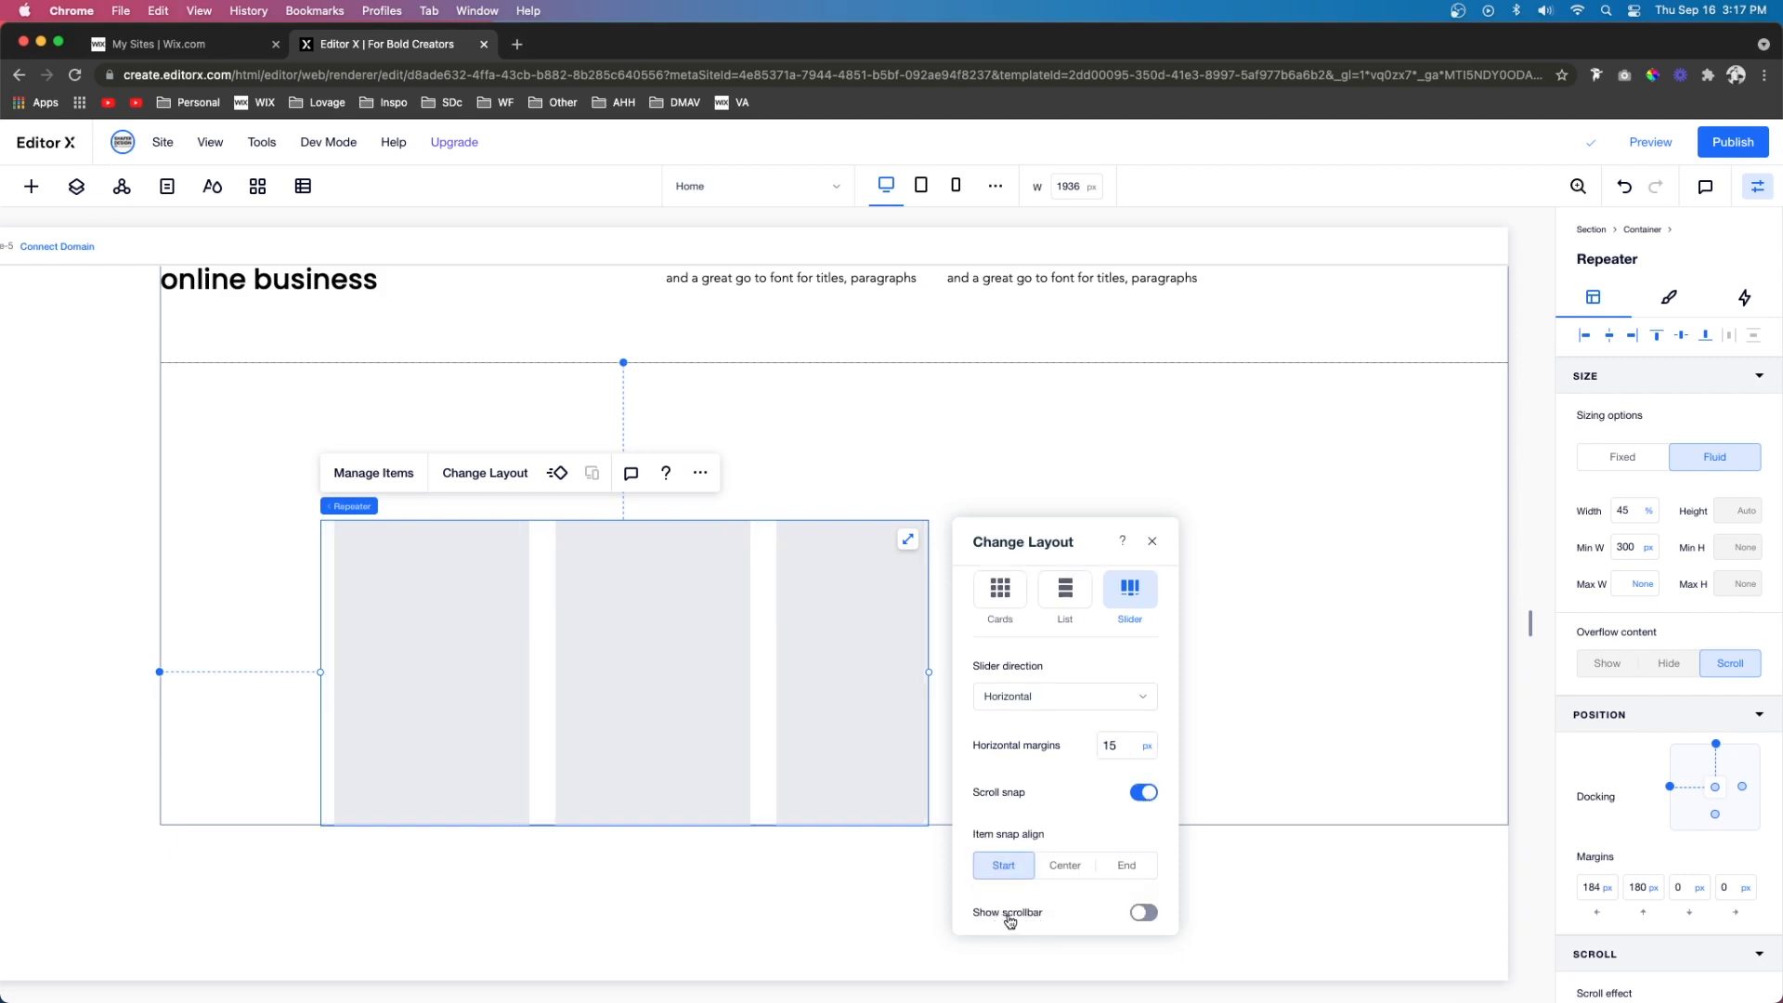
left_click(376, 475)
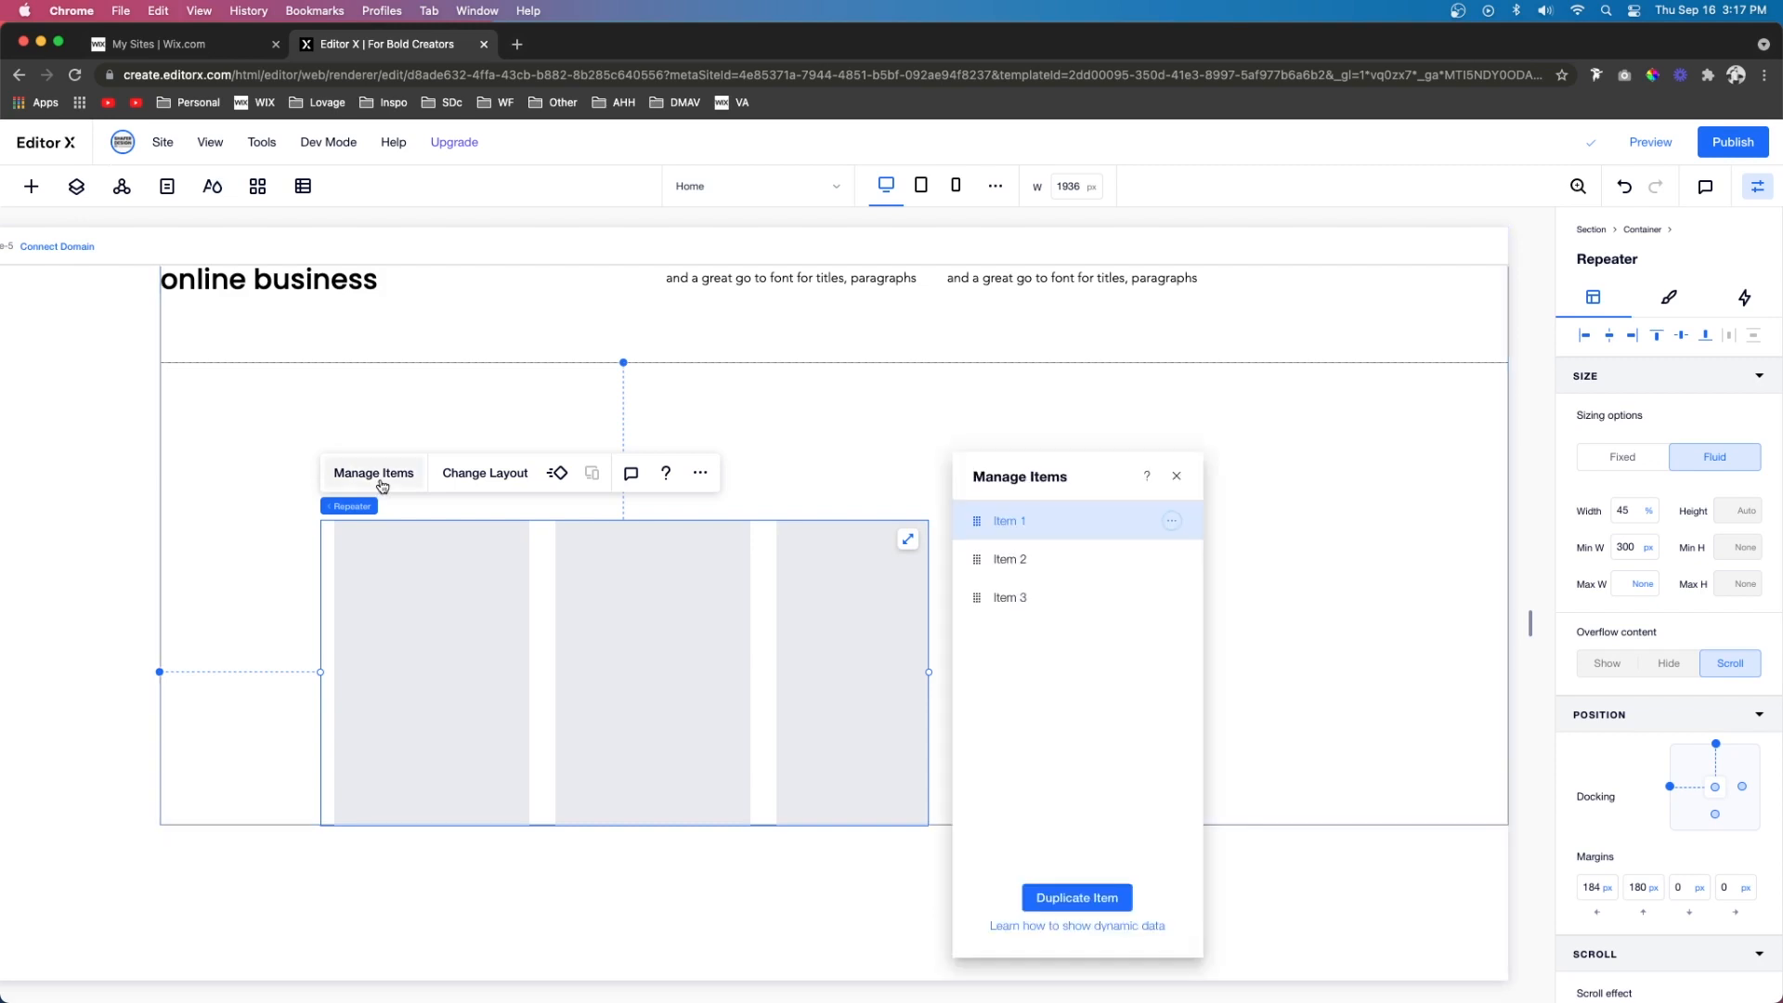
left_click(1046, 898)
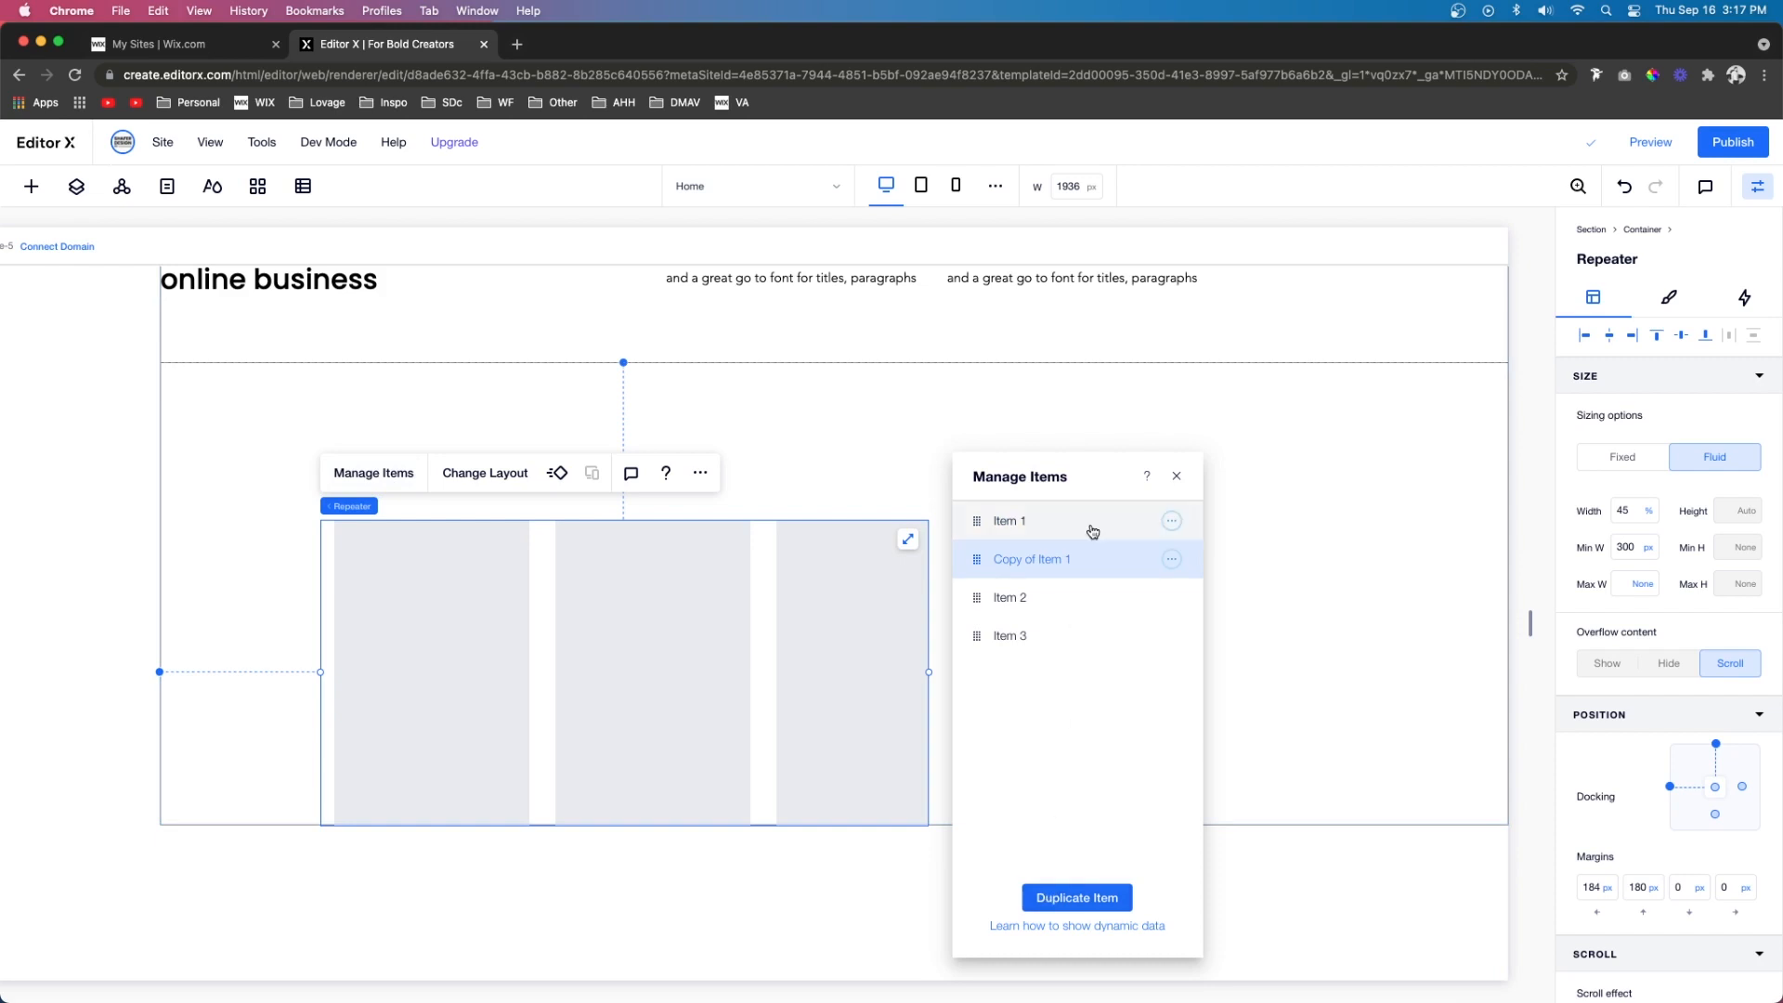
Set the repeater item's width to 525 px, increase its minimum height, and set its background opacity to 0%
left_click(400, 642)
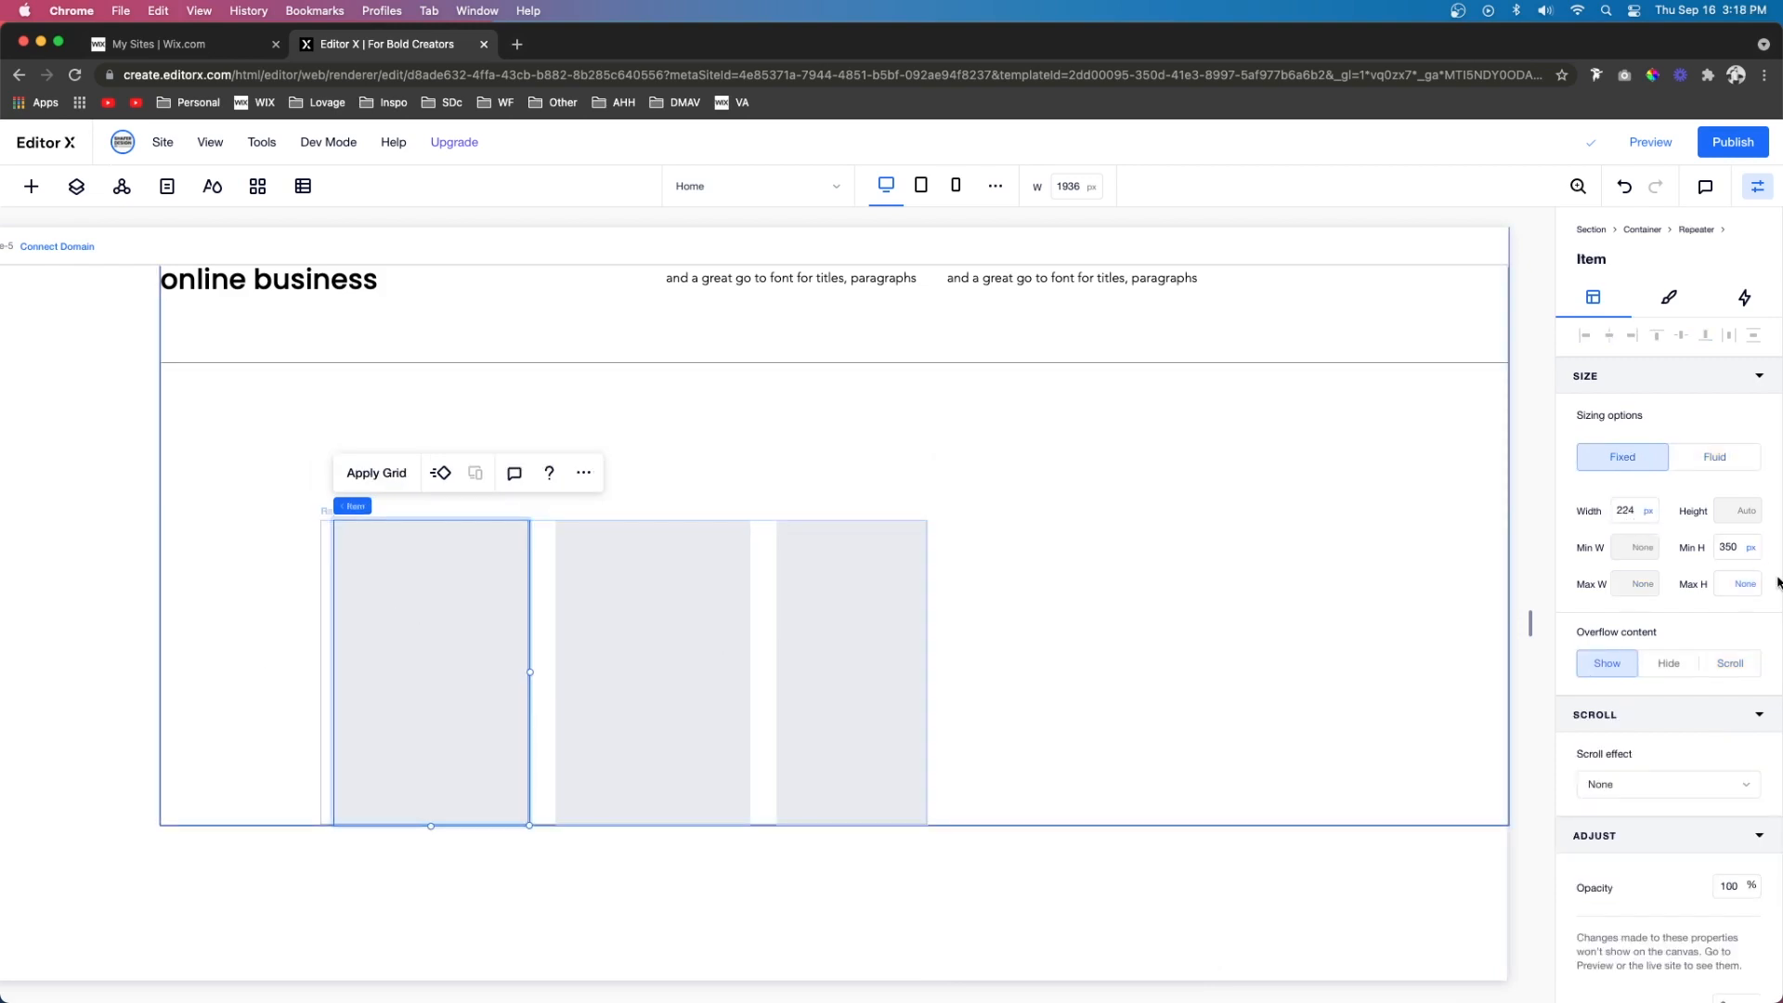
left_click(1636, 512)
type("525")
key("Return")
left_click(1745, 548)
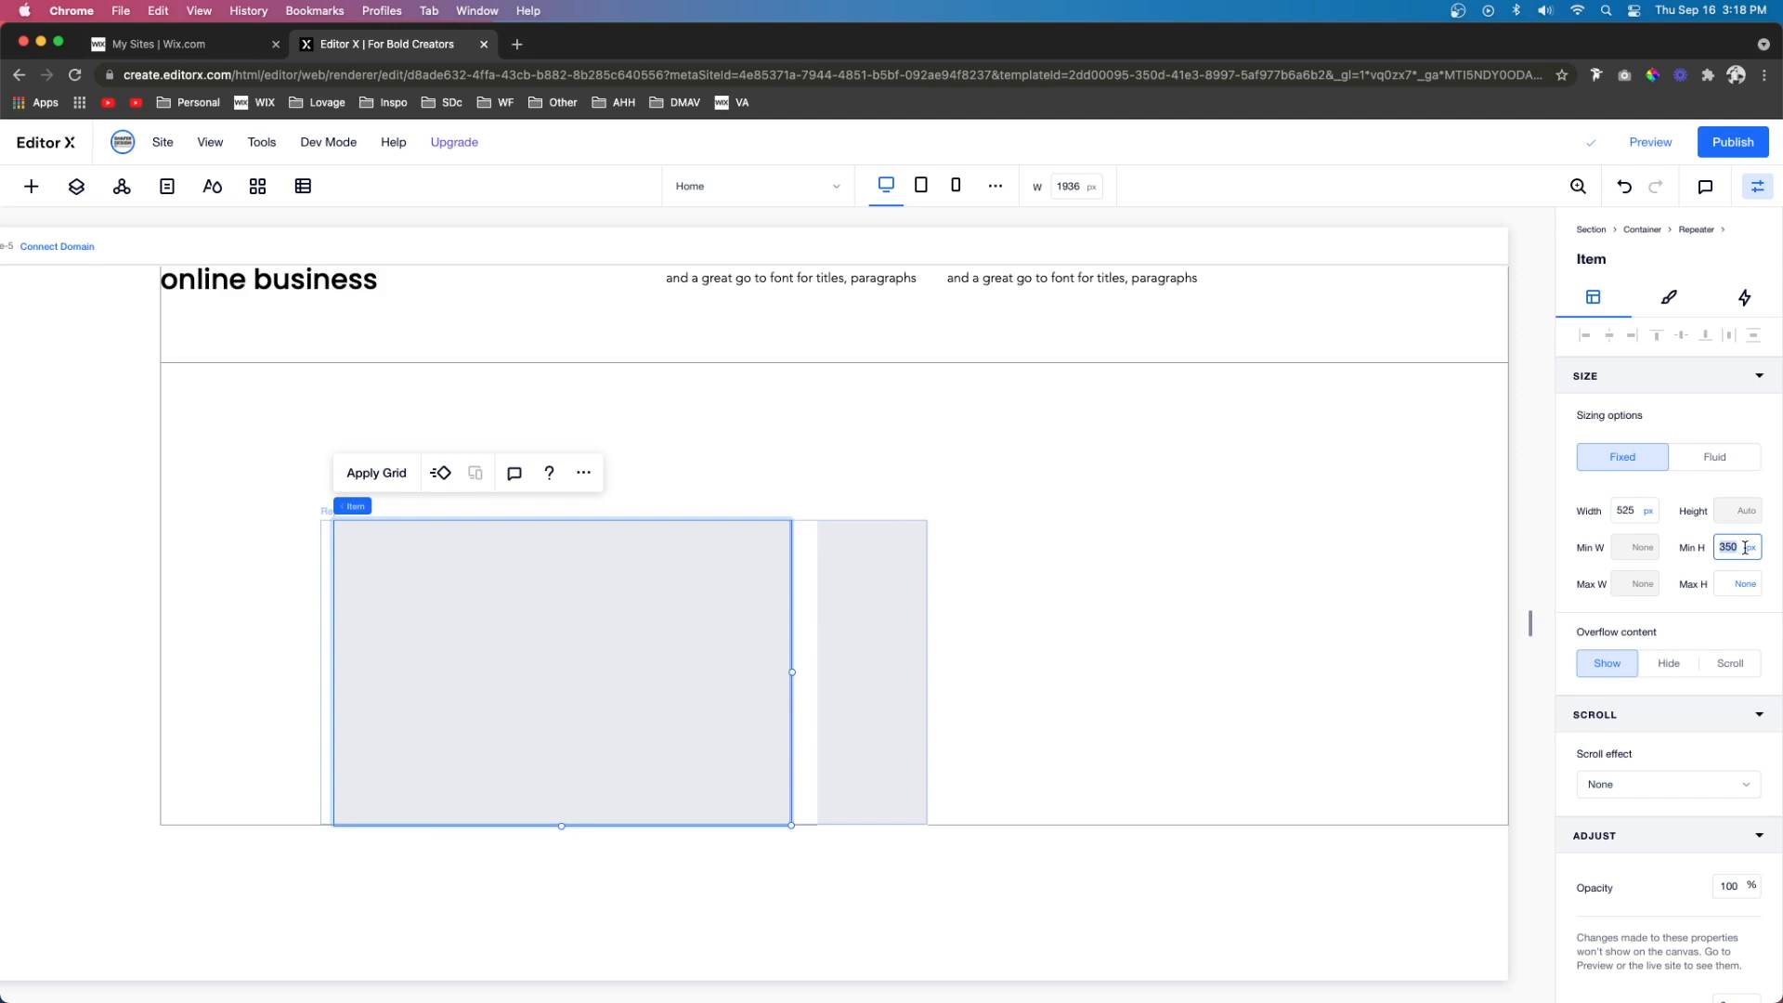
left_click(1668, 297)
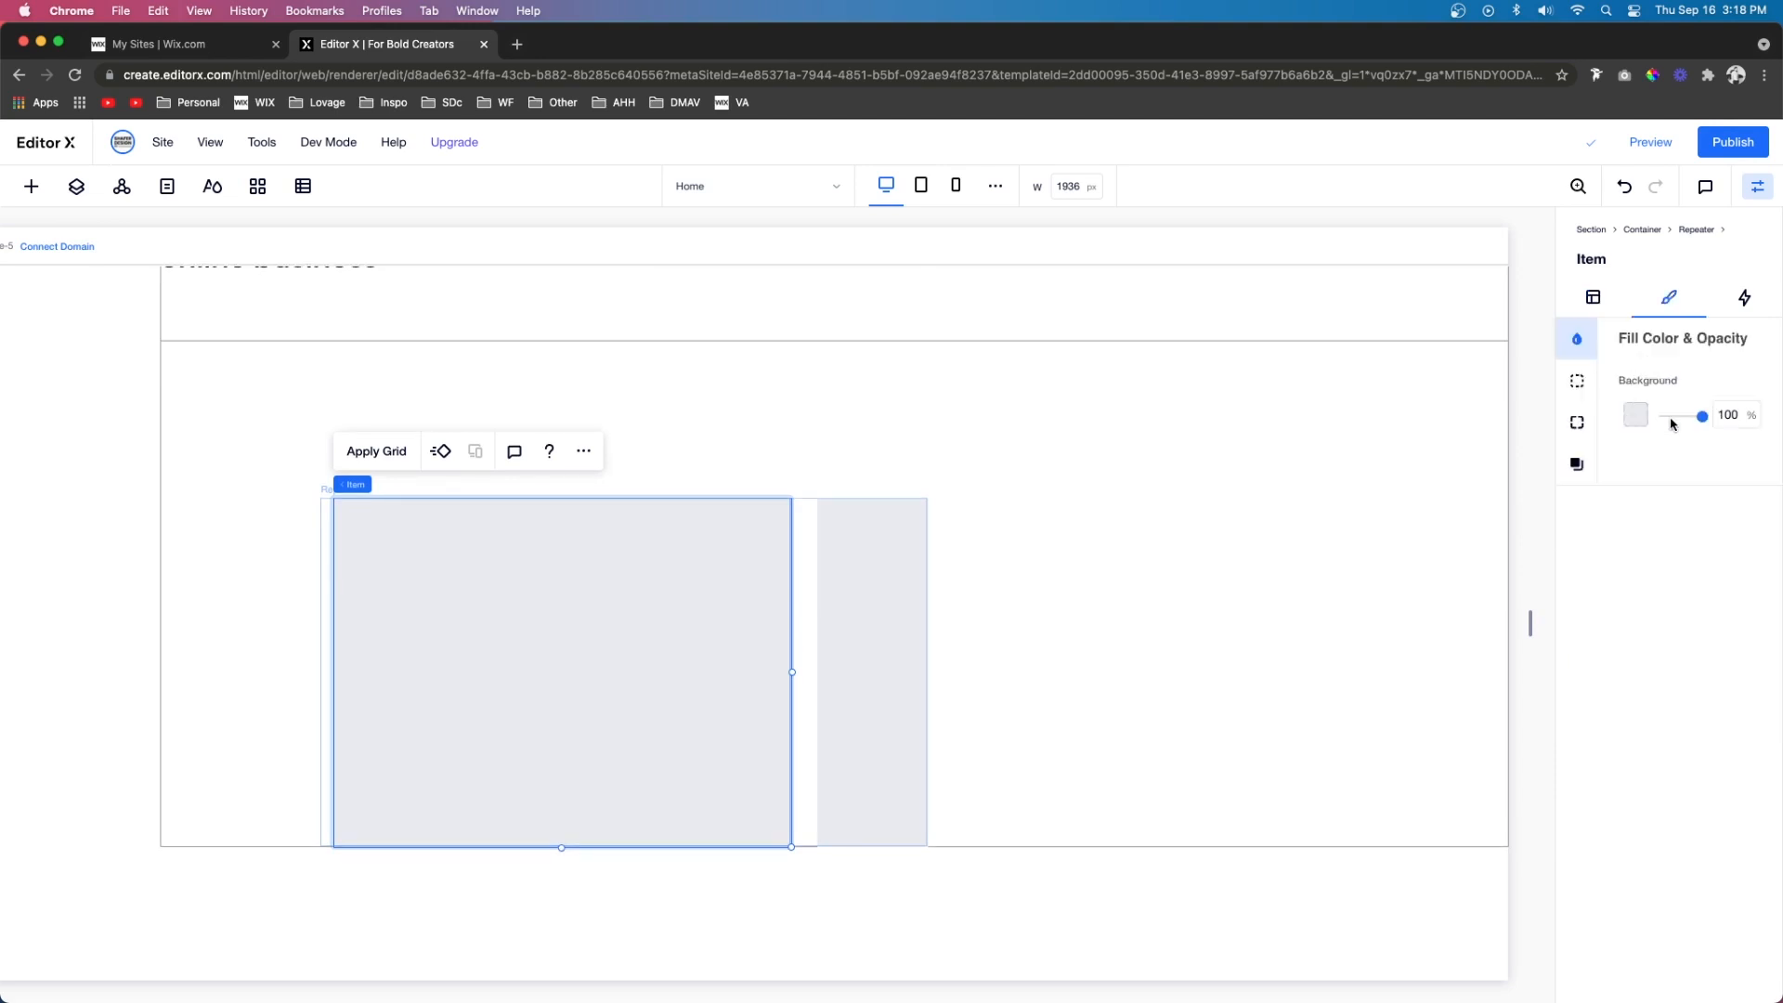
left_click_drag(1677, 424, 1664, 418)
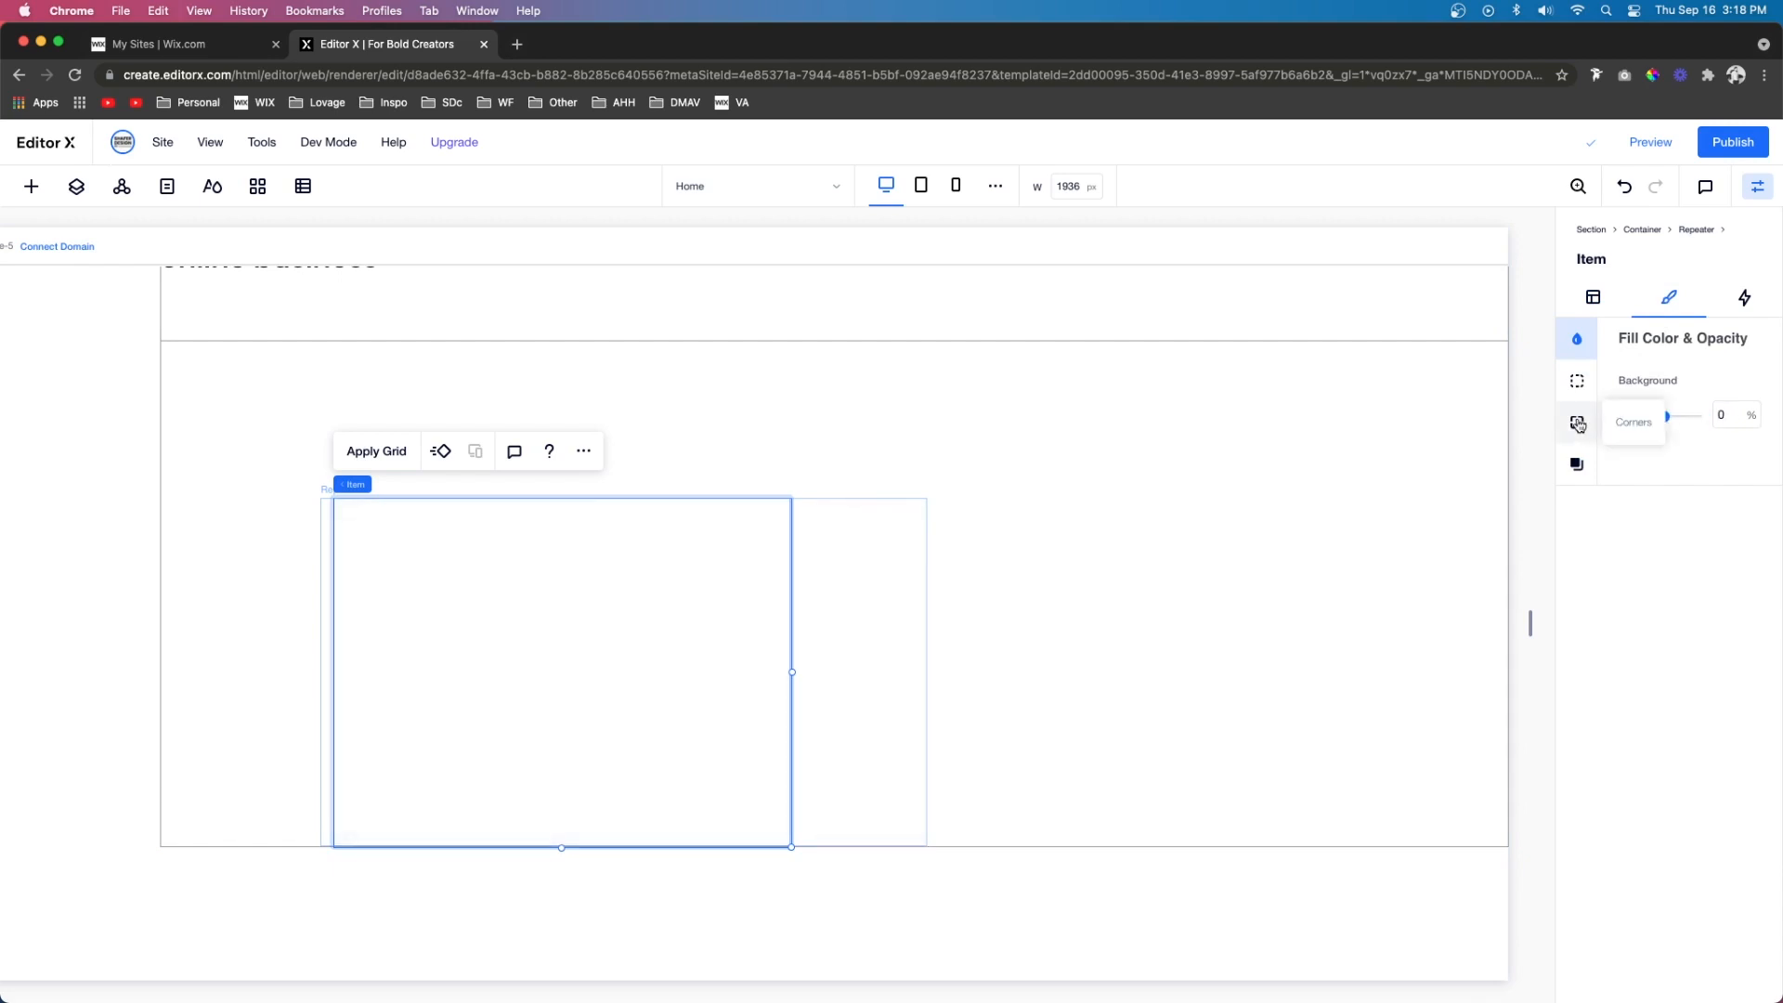
Add an image to the first repeater item and stretch it to fill the whole item
right_click(400, 573)
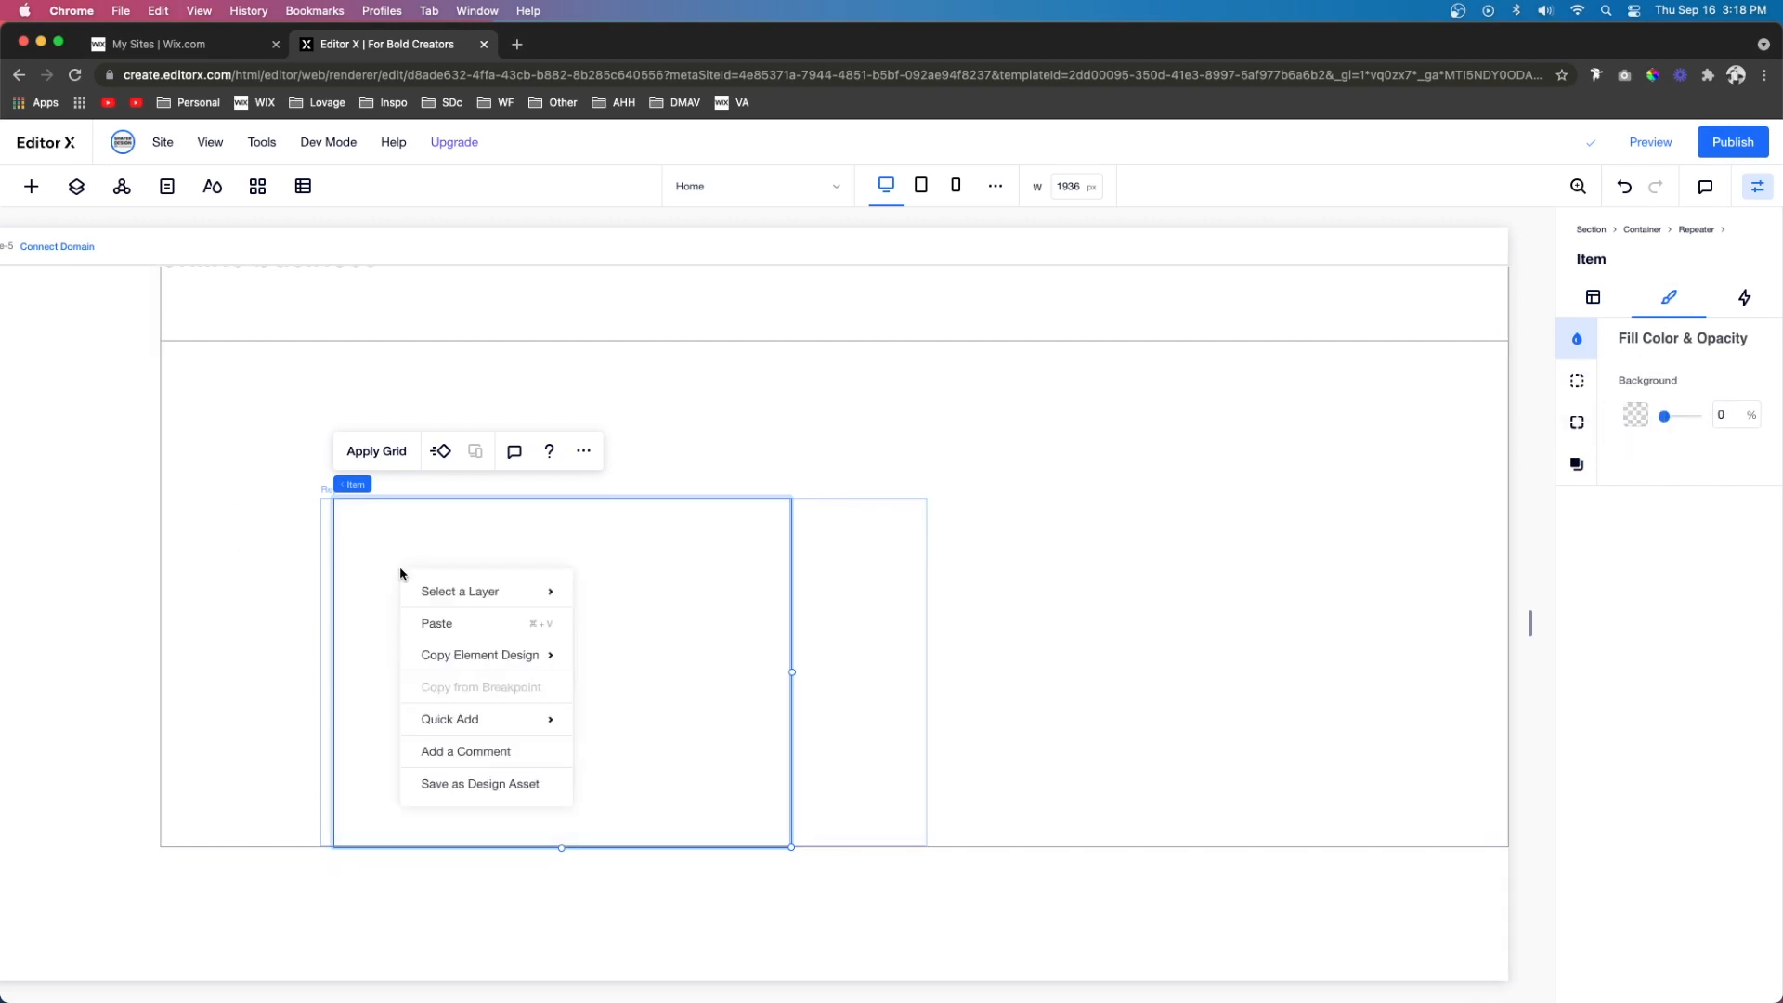
mouse_move(461, 725)
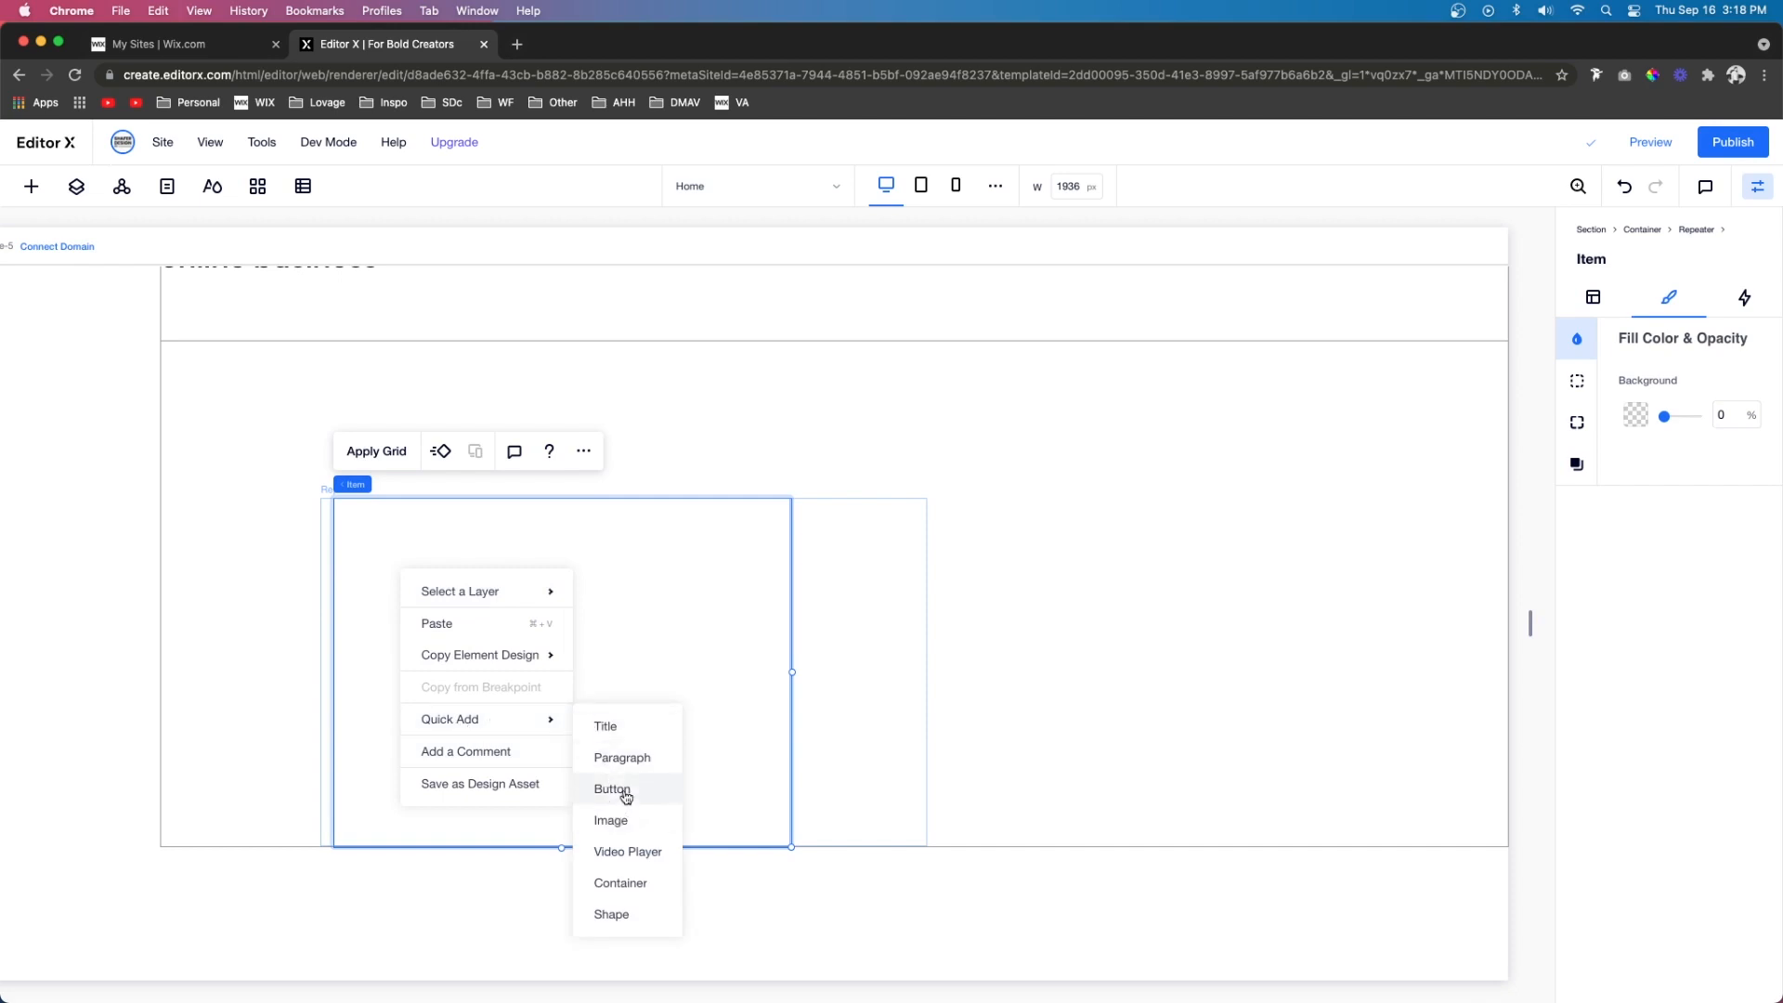
left_click(610, 820)
left_click_drag(419, 892, 523, 631)
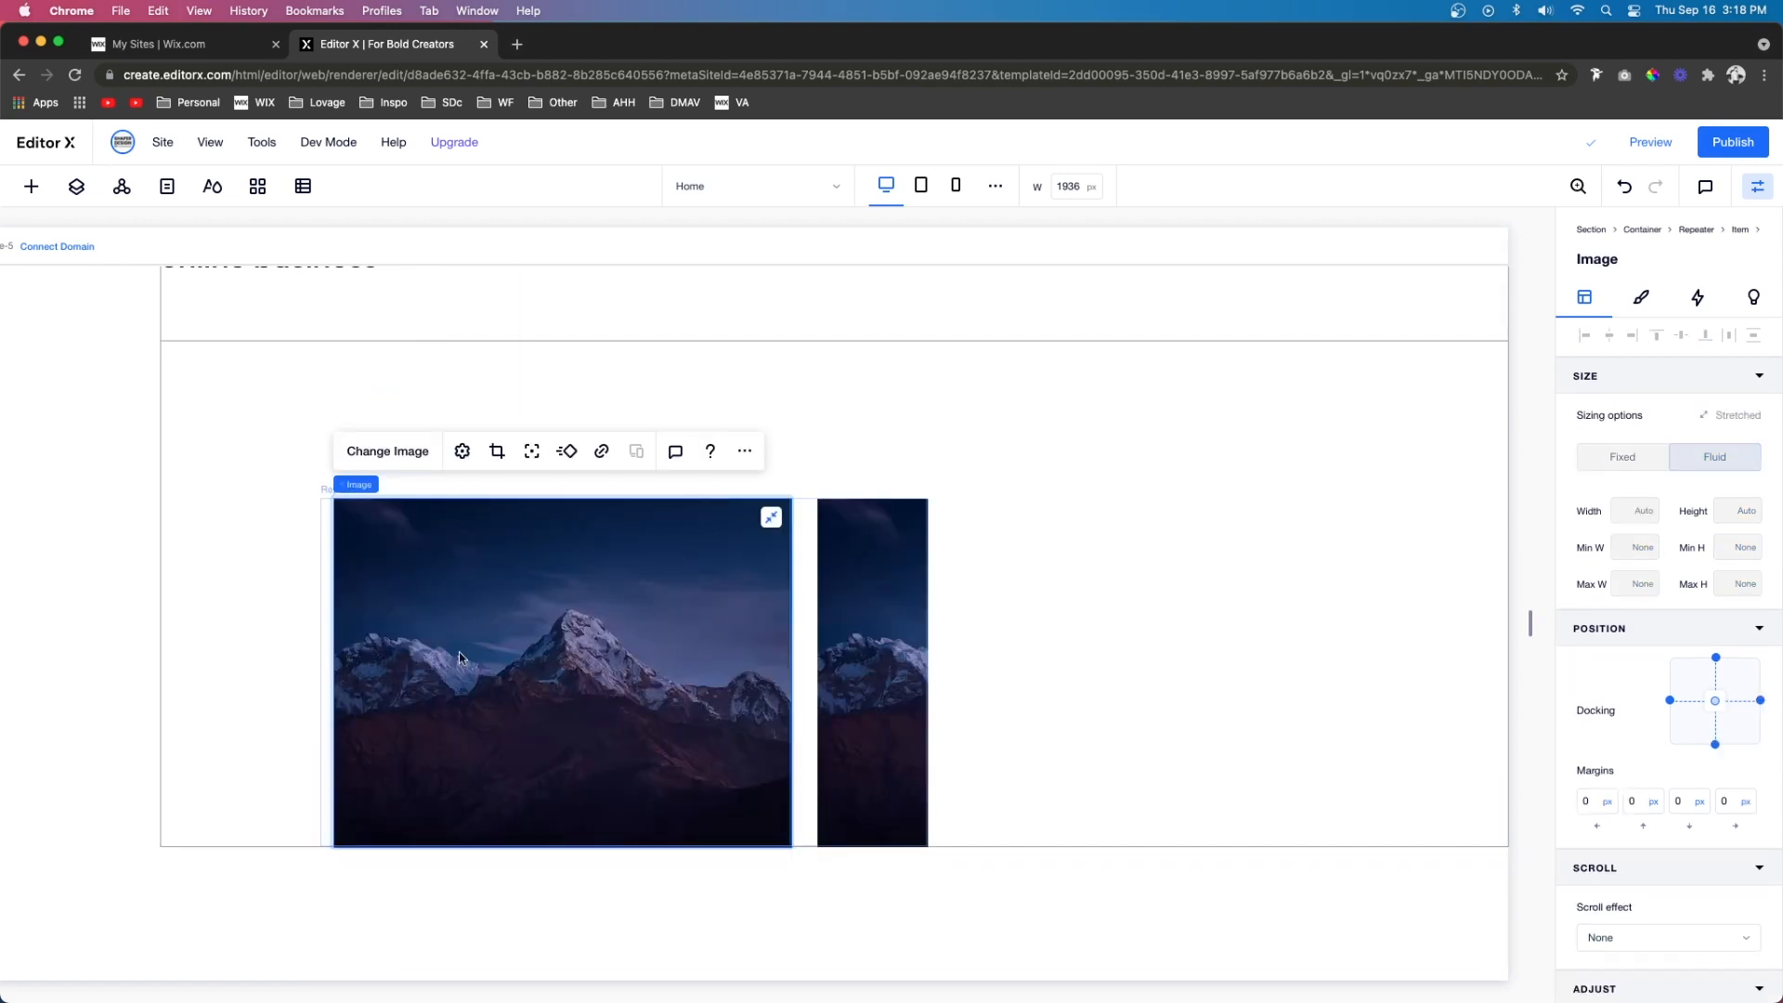
Darken the image with a black background at 100% opacity and an image opacity of 70%
left_click(1641, 299)
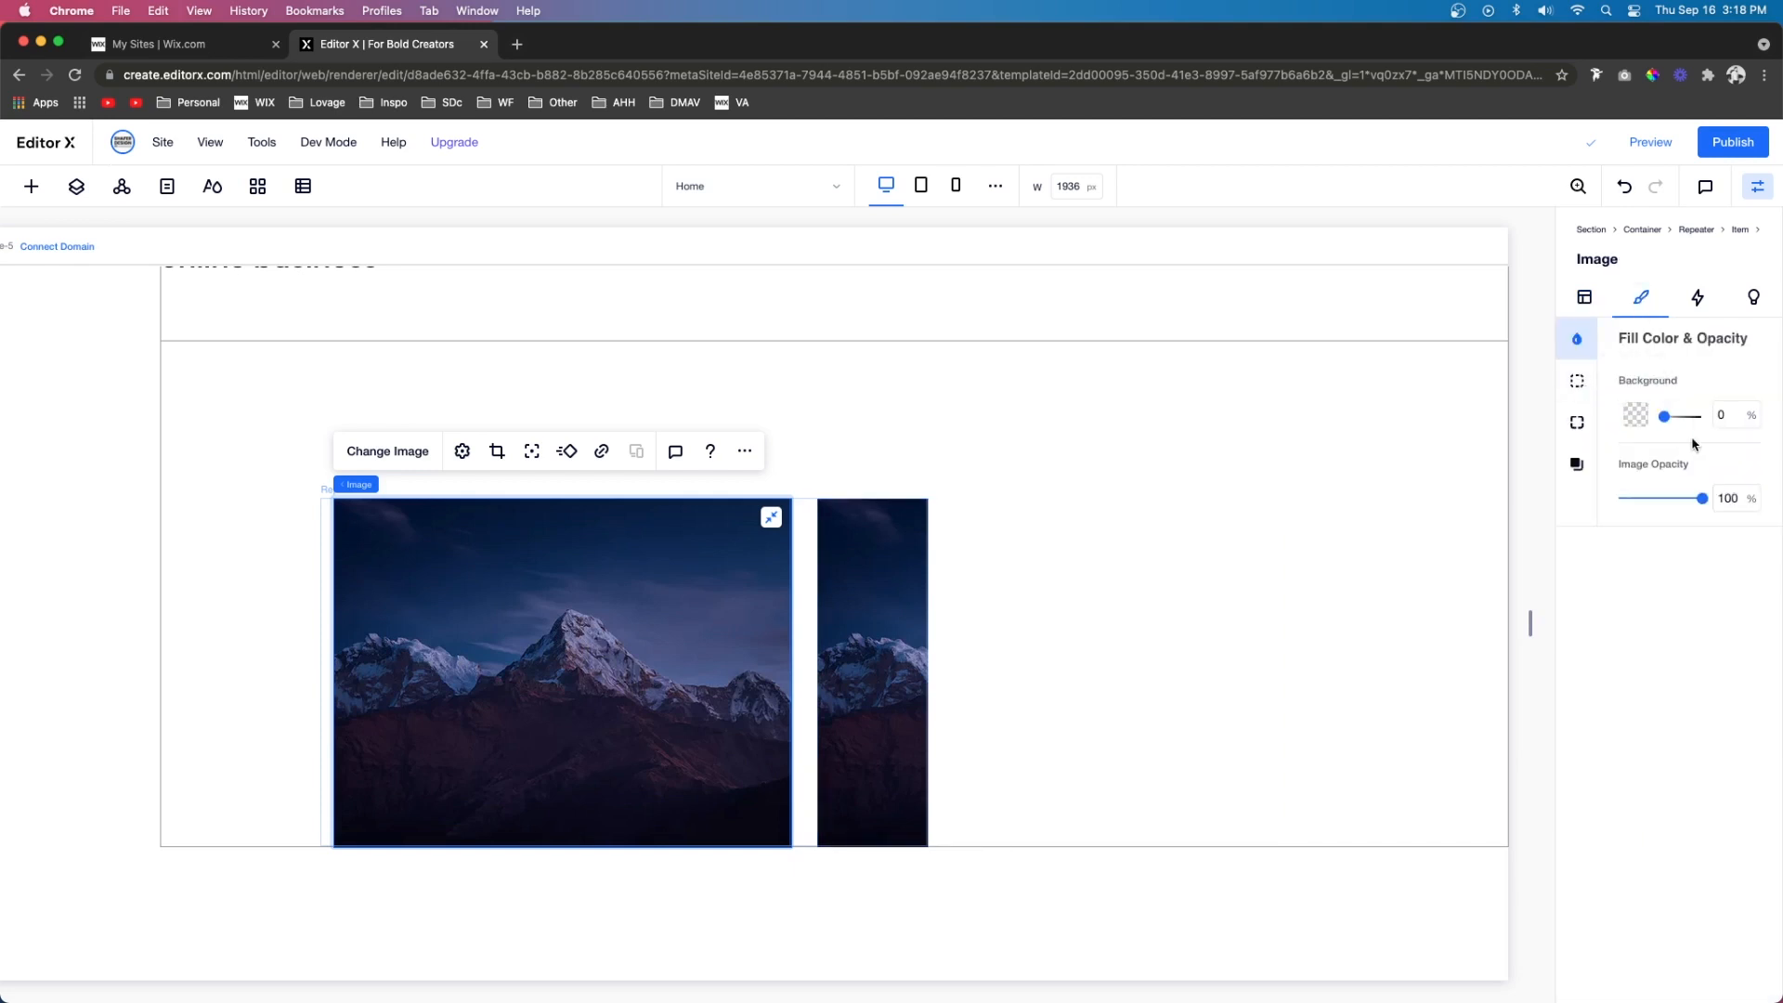
left_click(1734, 417)
type("100")
key("Return")
left_click(1727, 504)
type("70")
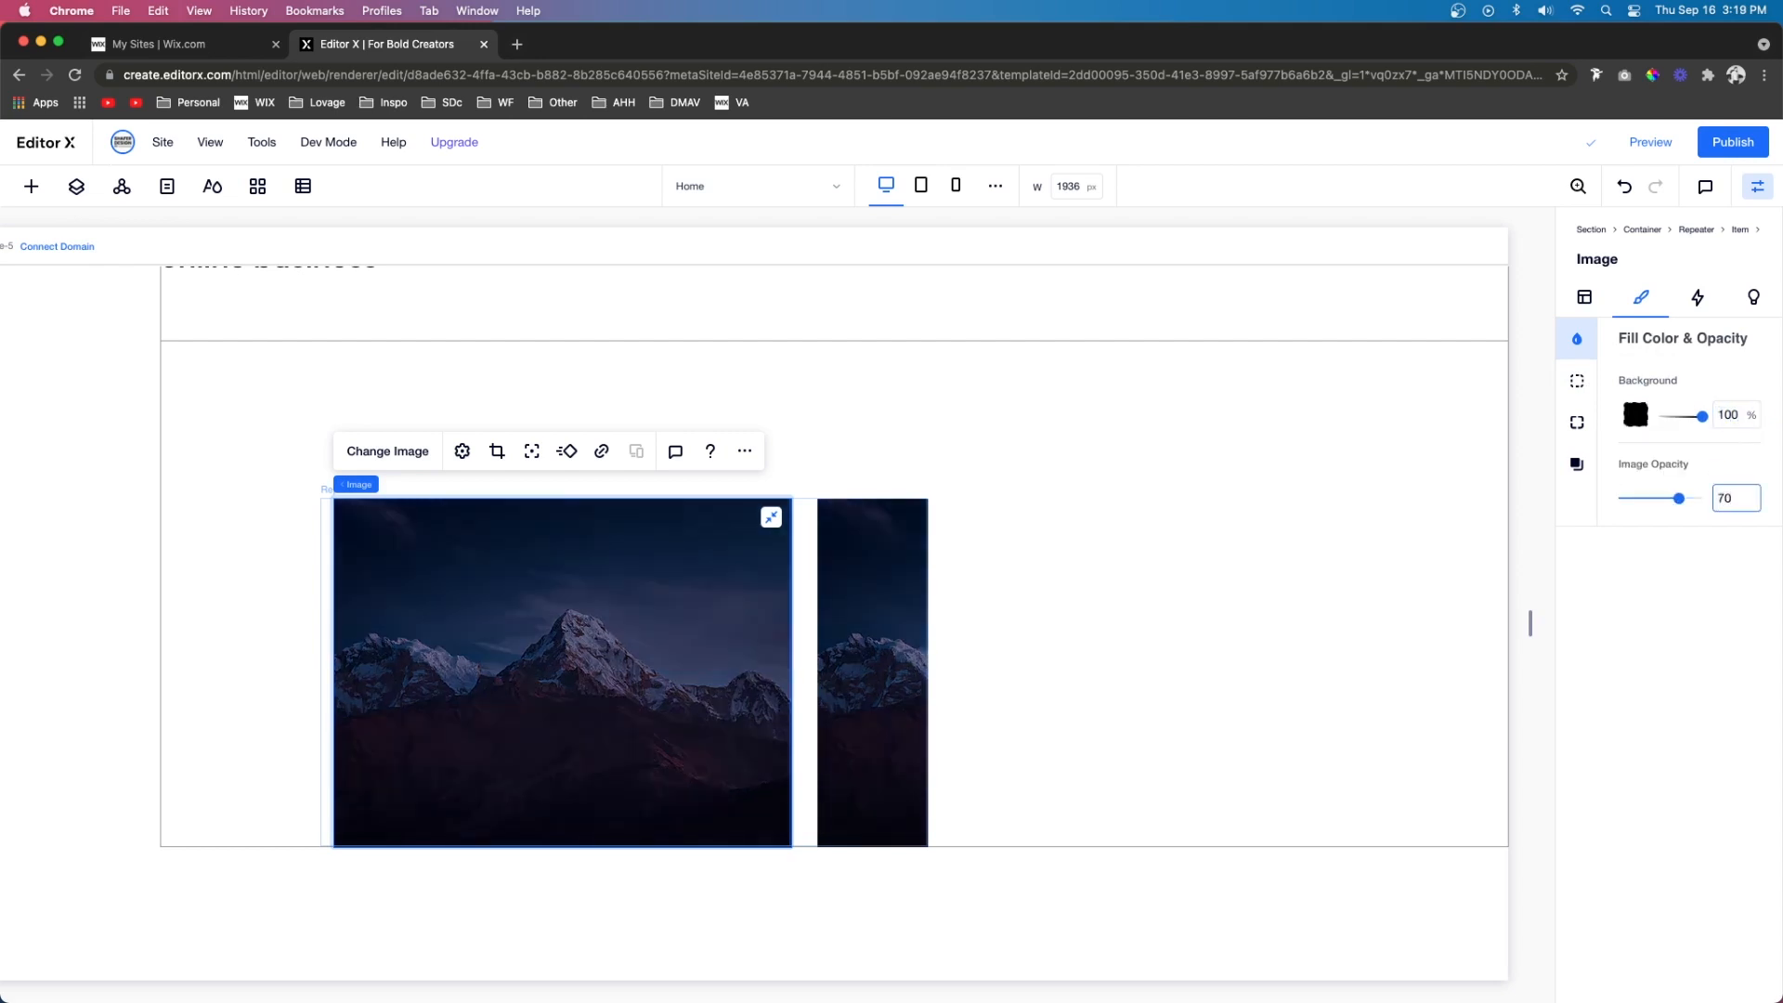
Round all four corners of the repeater item's image
key("shift+Up")
left_click(1576, 423)
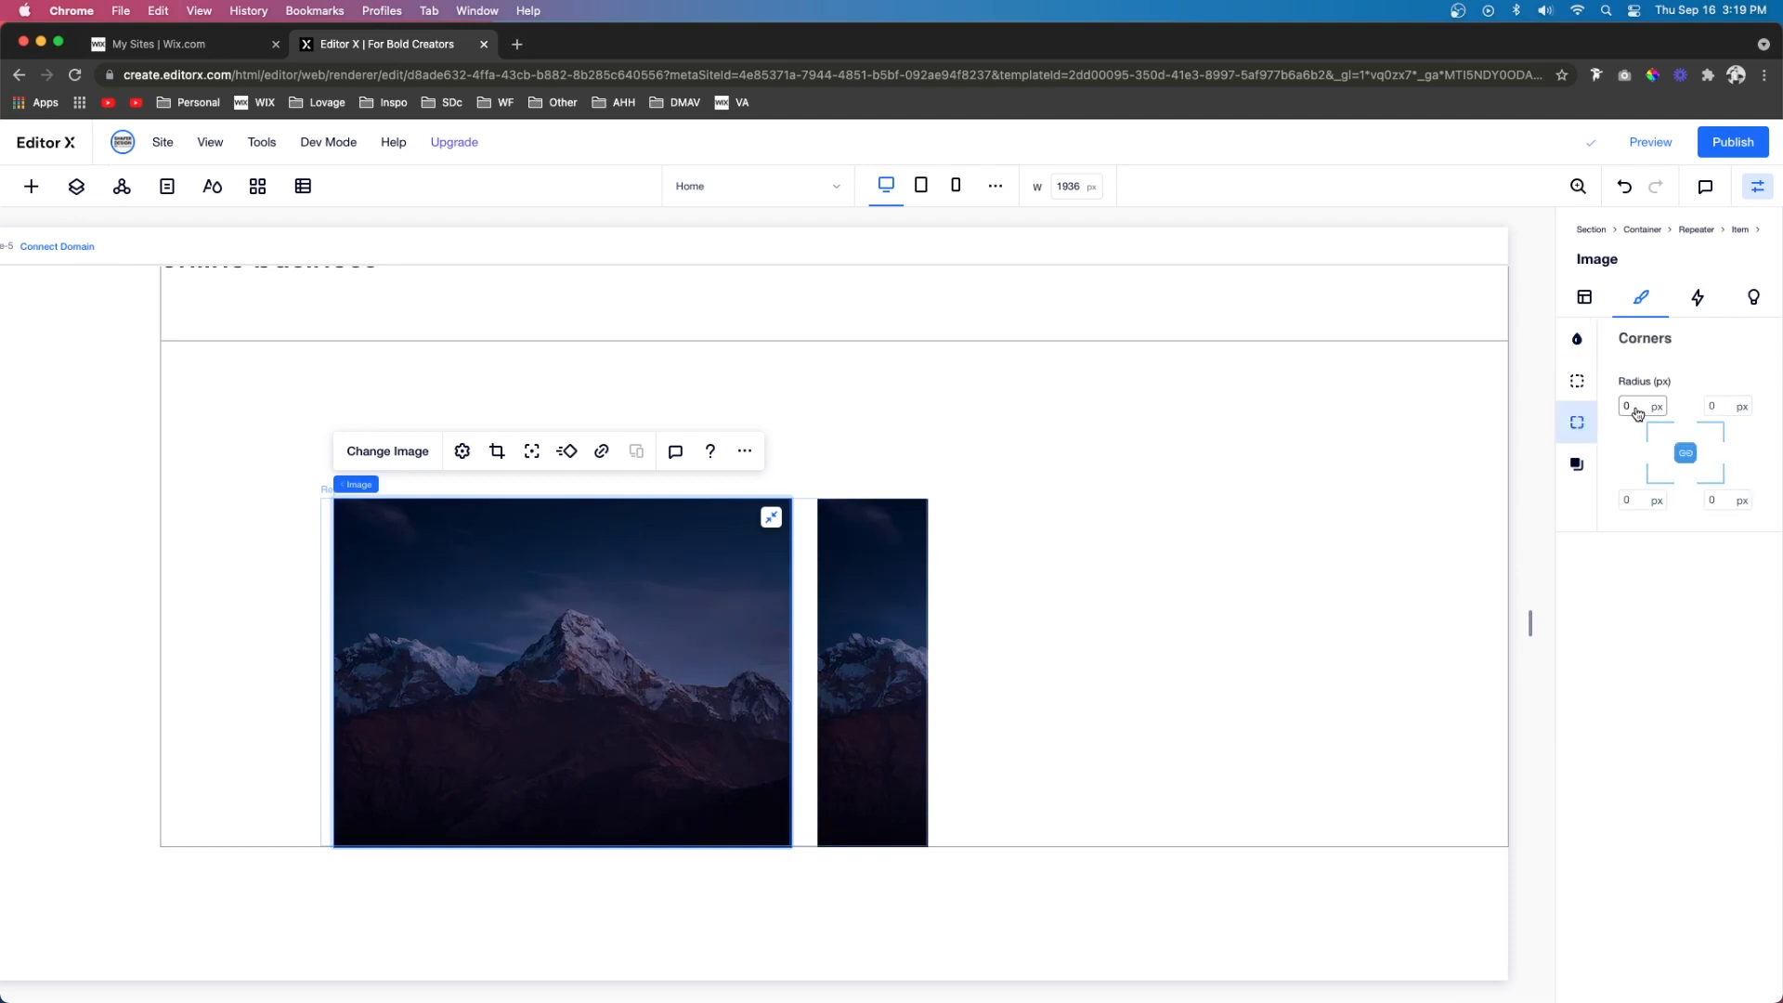
left_click(1634, 409)
Set the repeater's width to 100% and align it to the left and top of the container's lower row
left_click(806, 650)
scroll(806, 650, "up", 2)
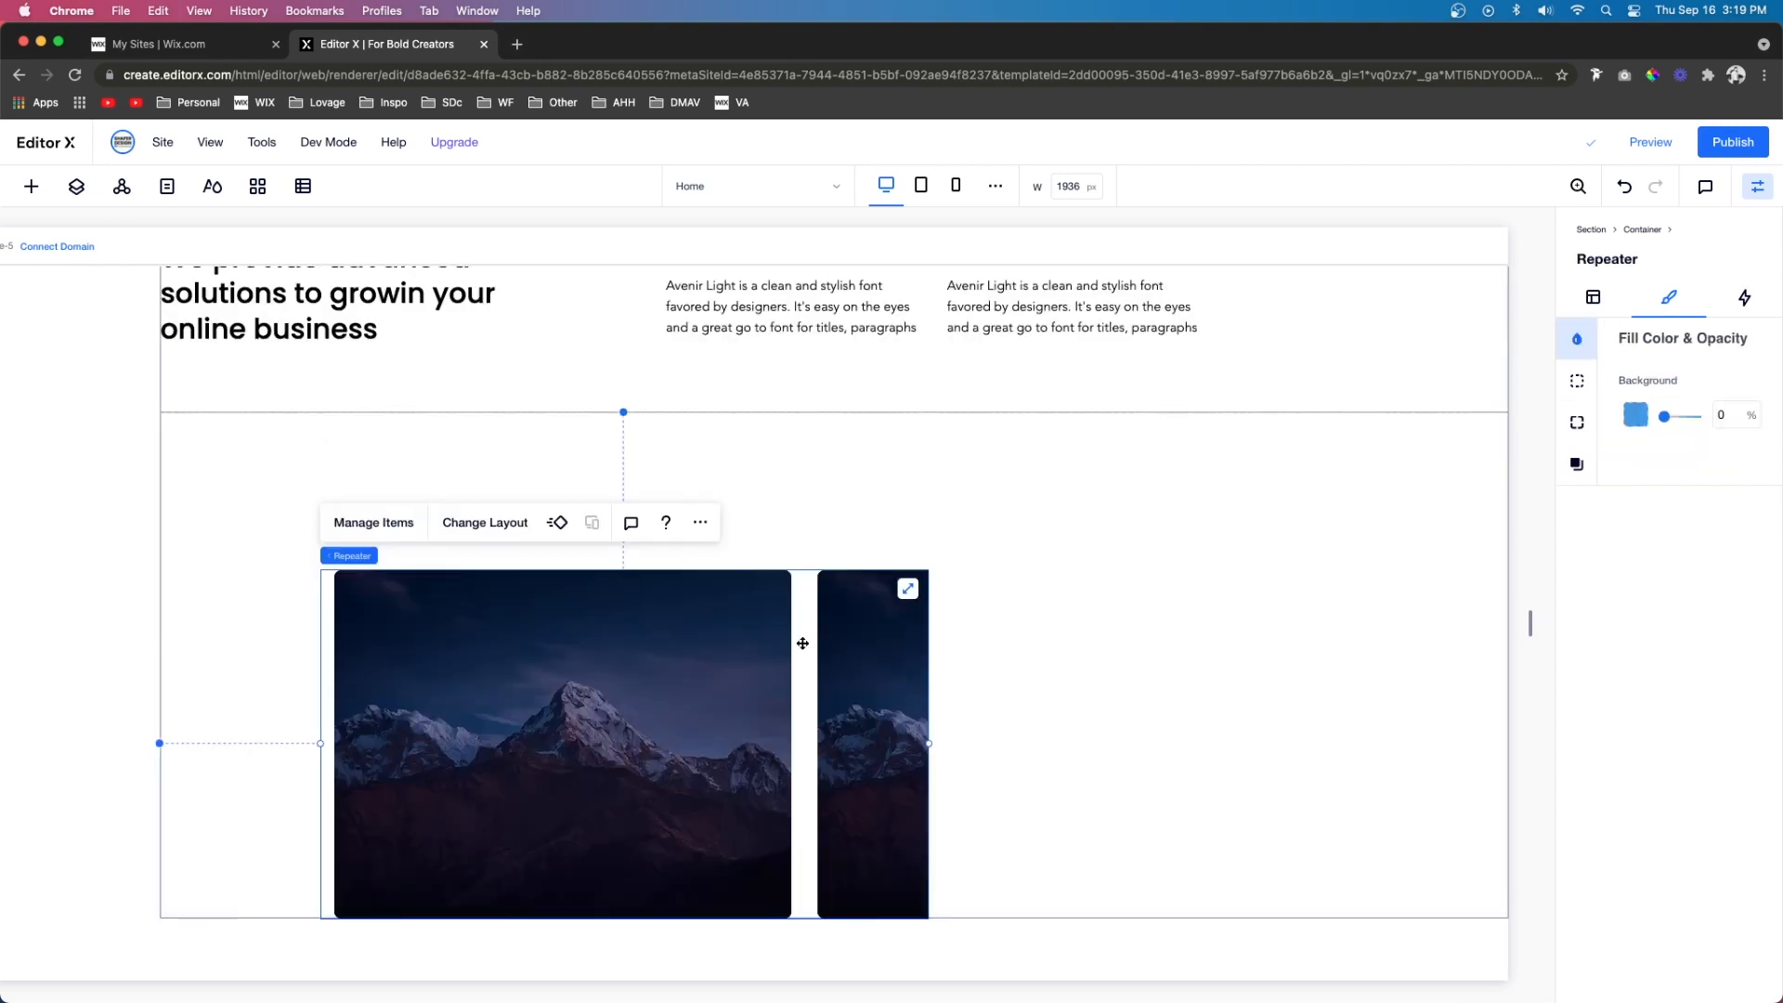
left_click(1592, 297)
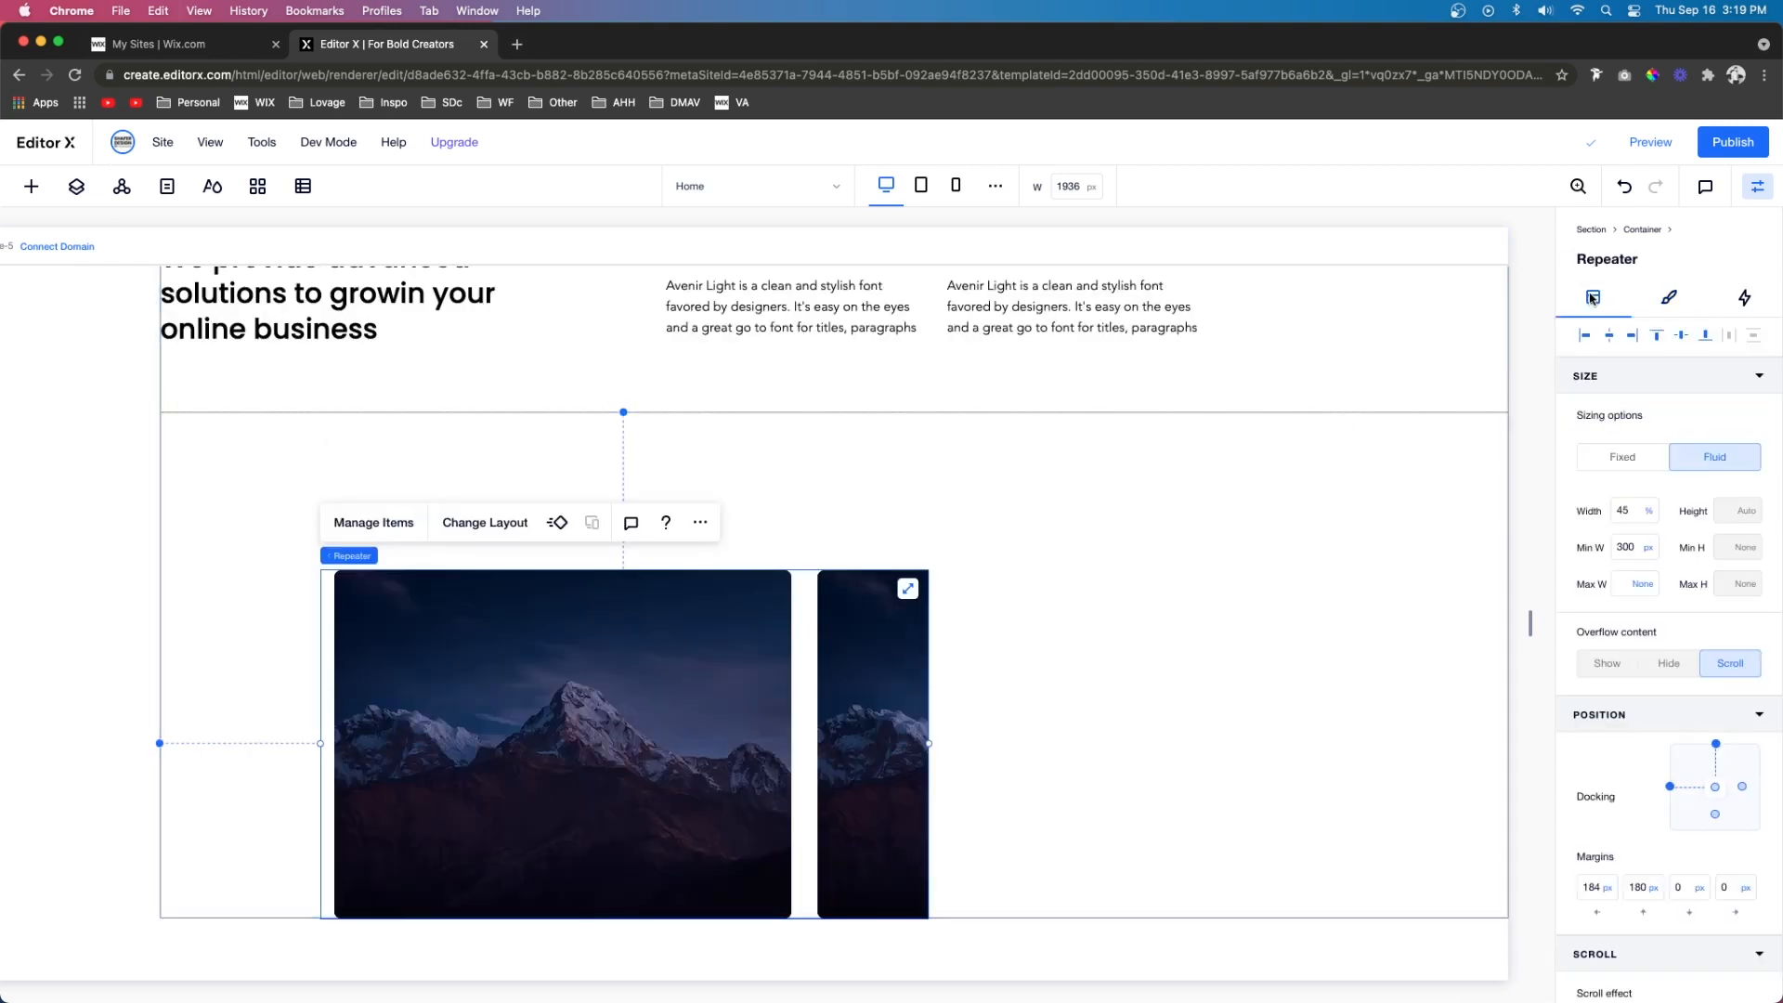
left_click(1633, 512)
type("100")
key("Return")
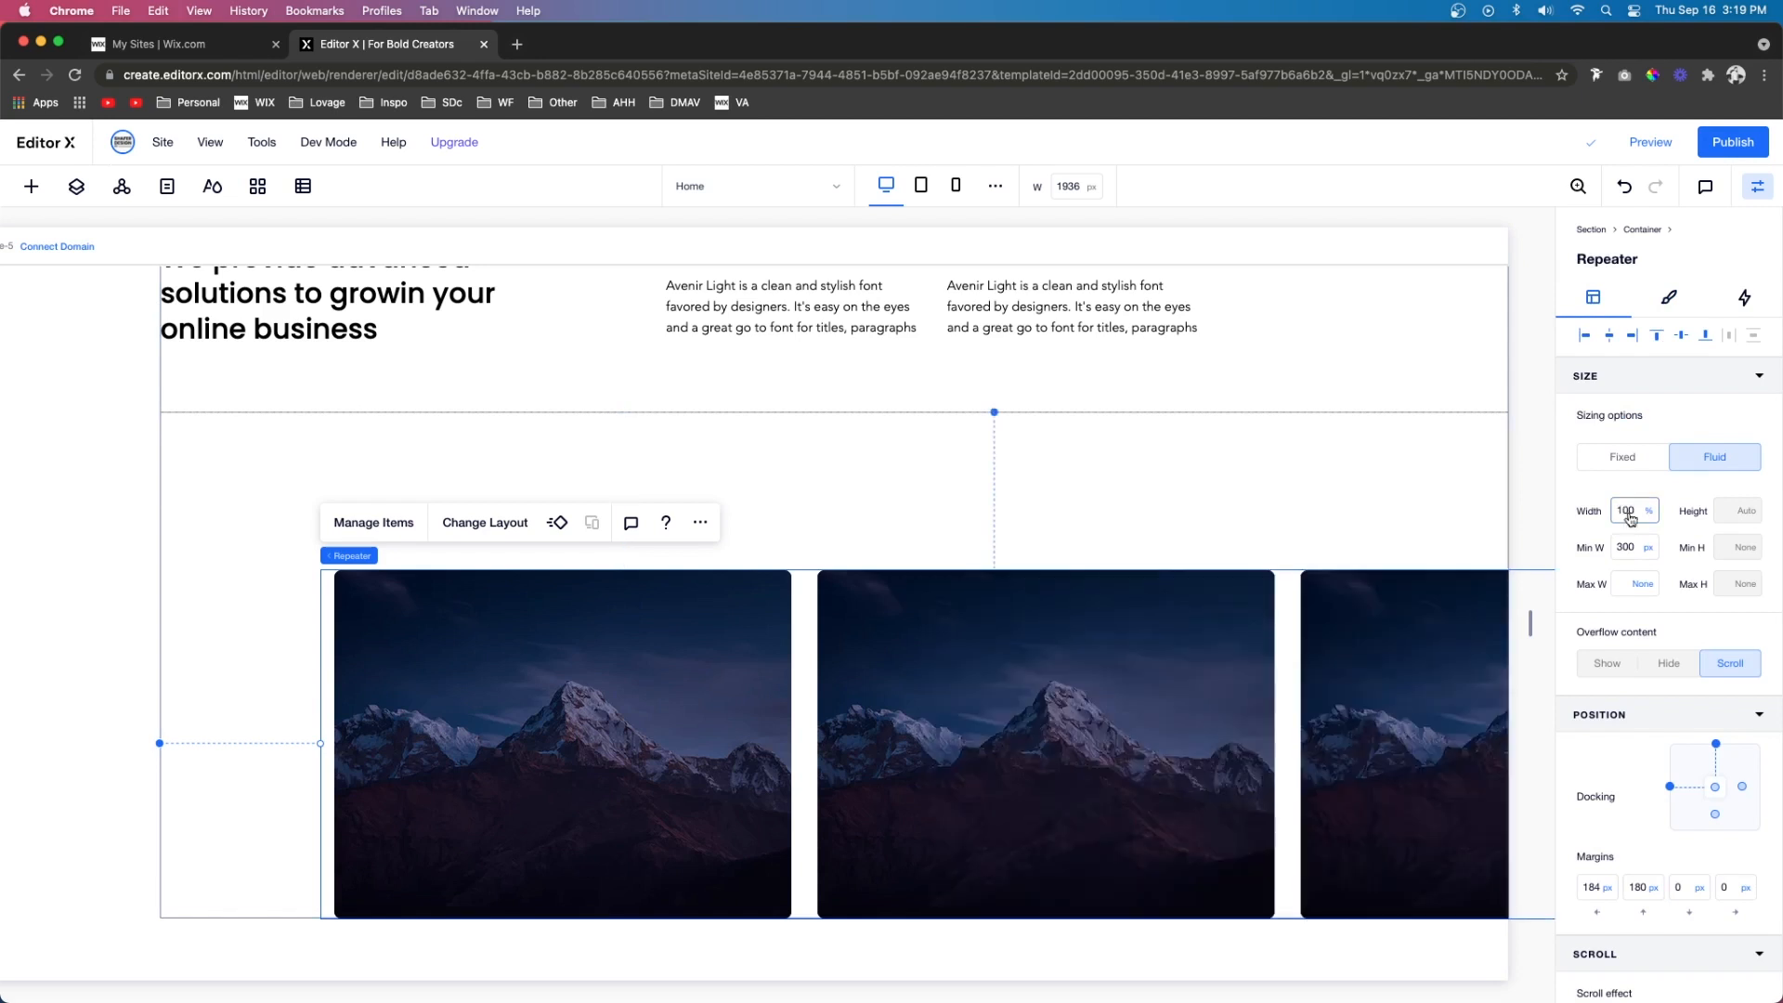
left_click(1585, 333)
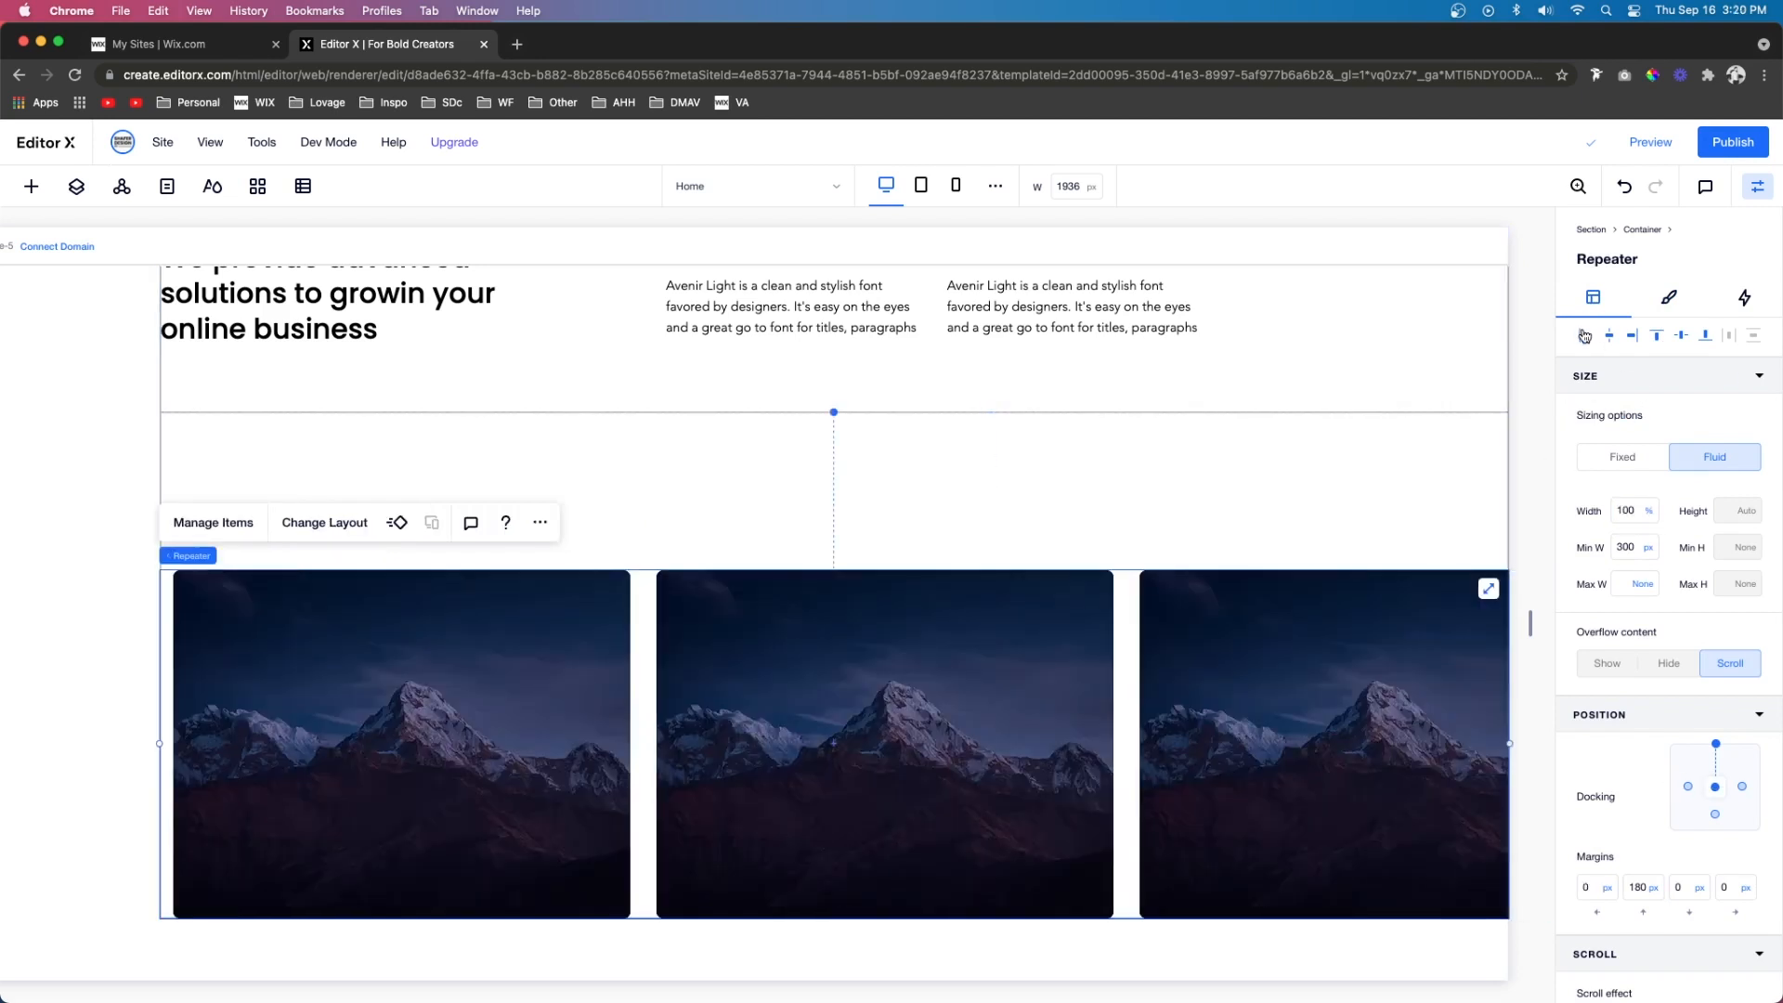
left_click(1656, 335)
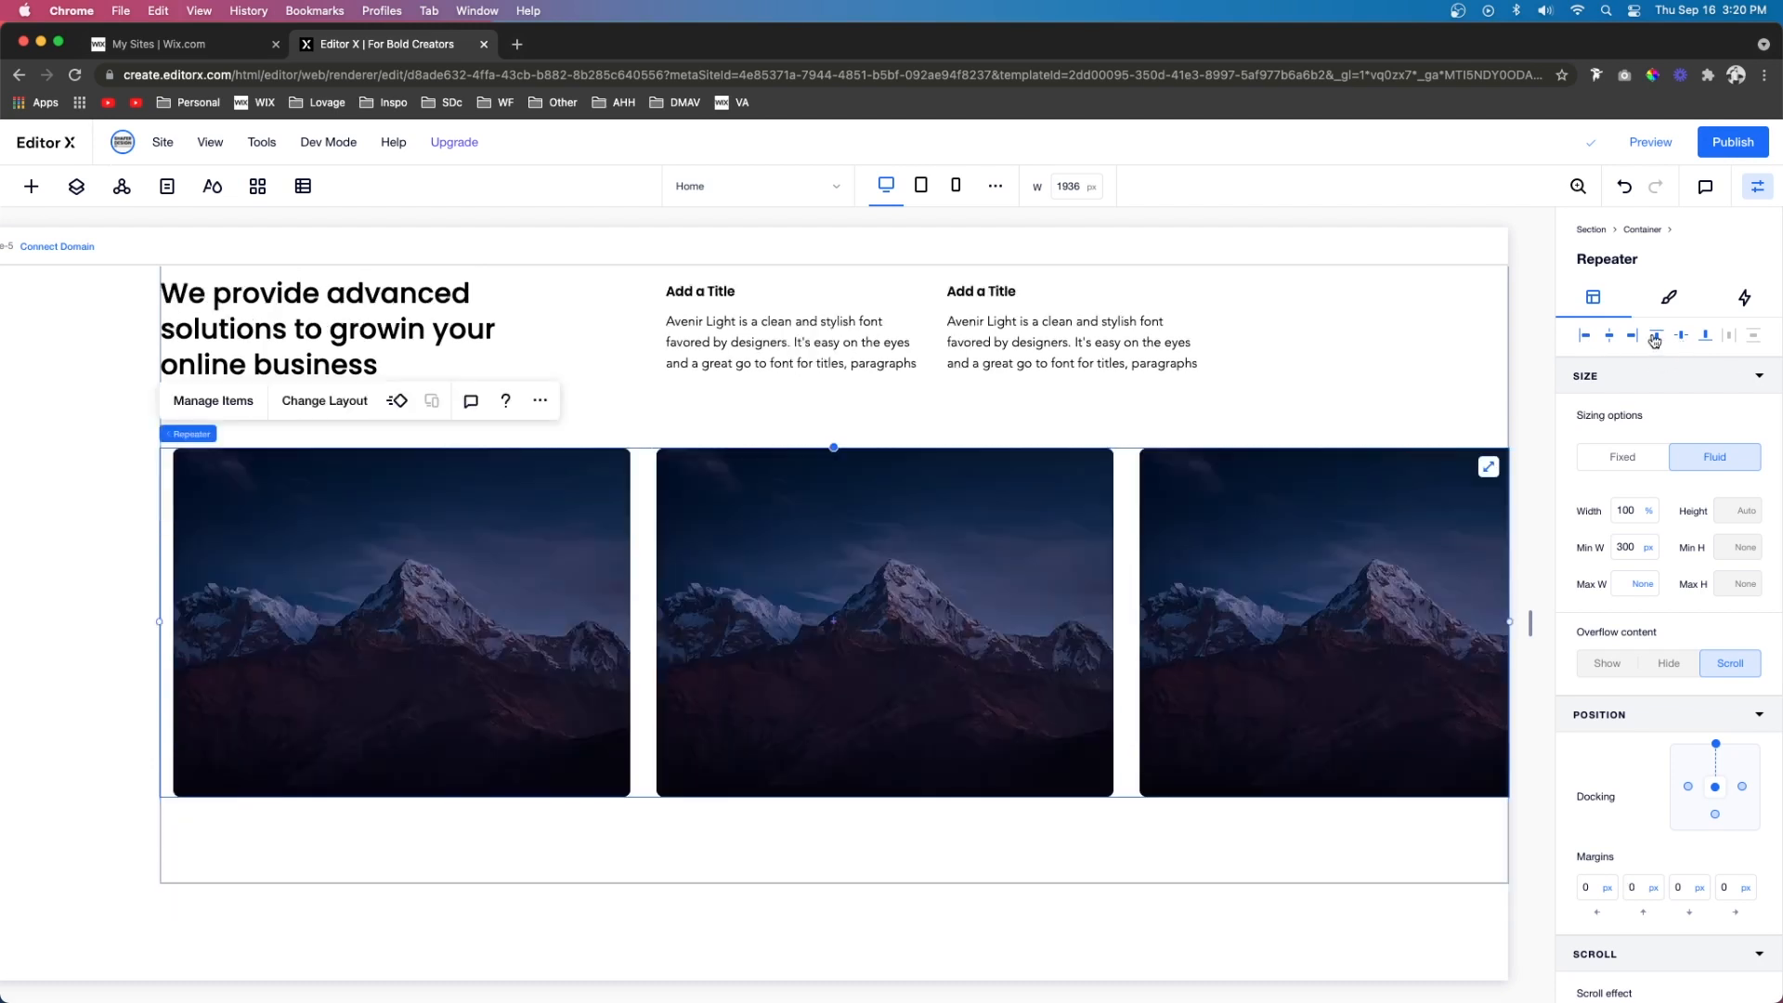
Set the services section's overflow content to Hide
left_click(74, 672)
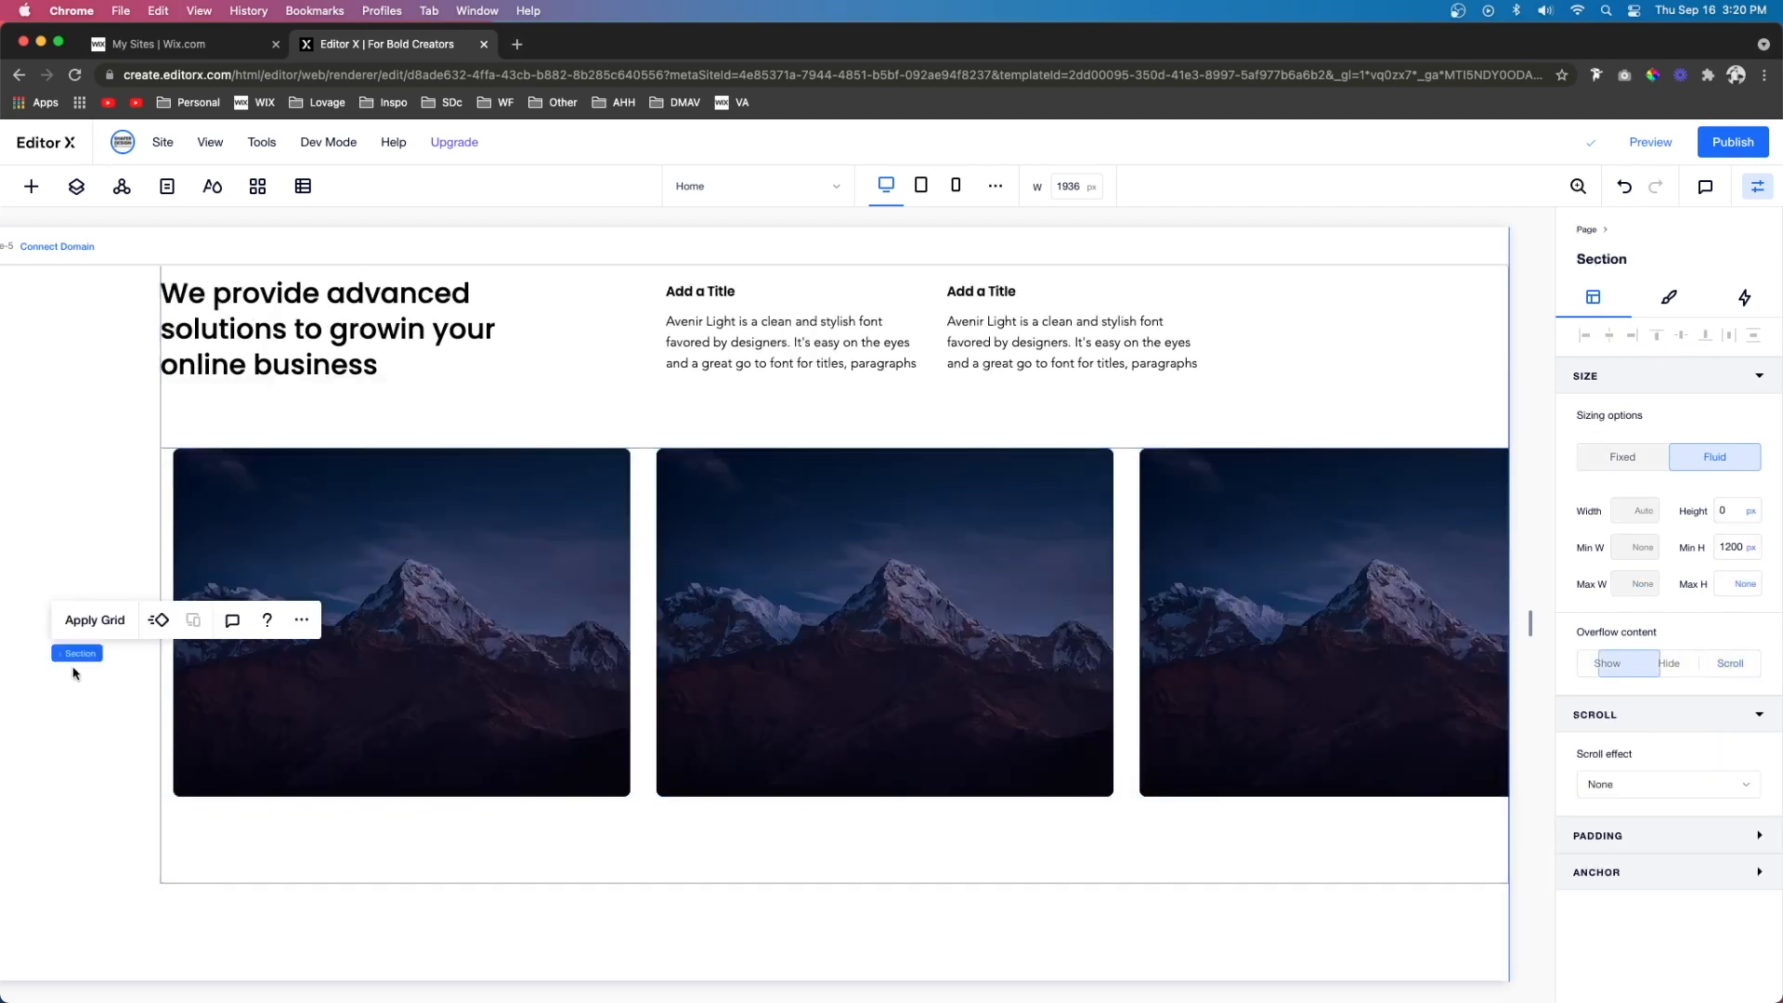
left_click(1672, 664)
scroll(1102, 506, "up", 3)
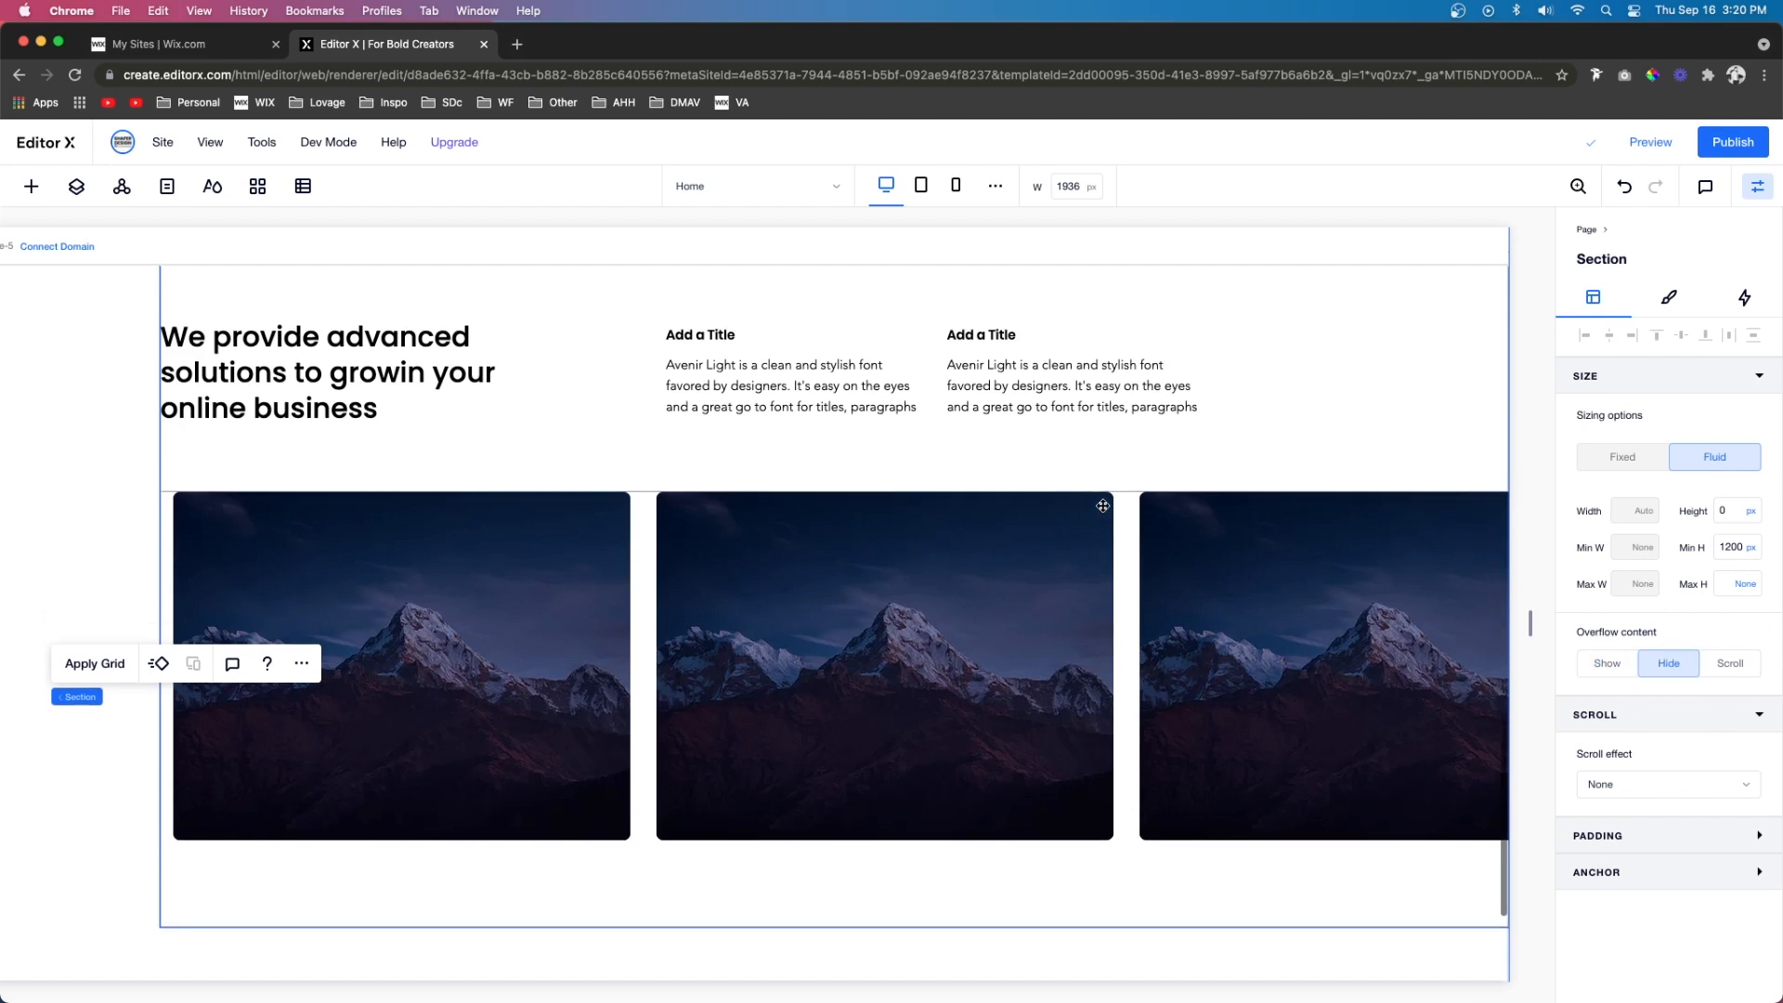
scroll(1103, 505, "down", 3)
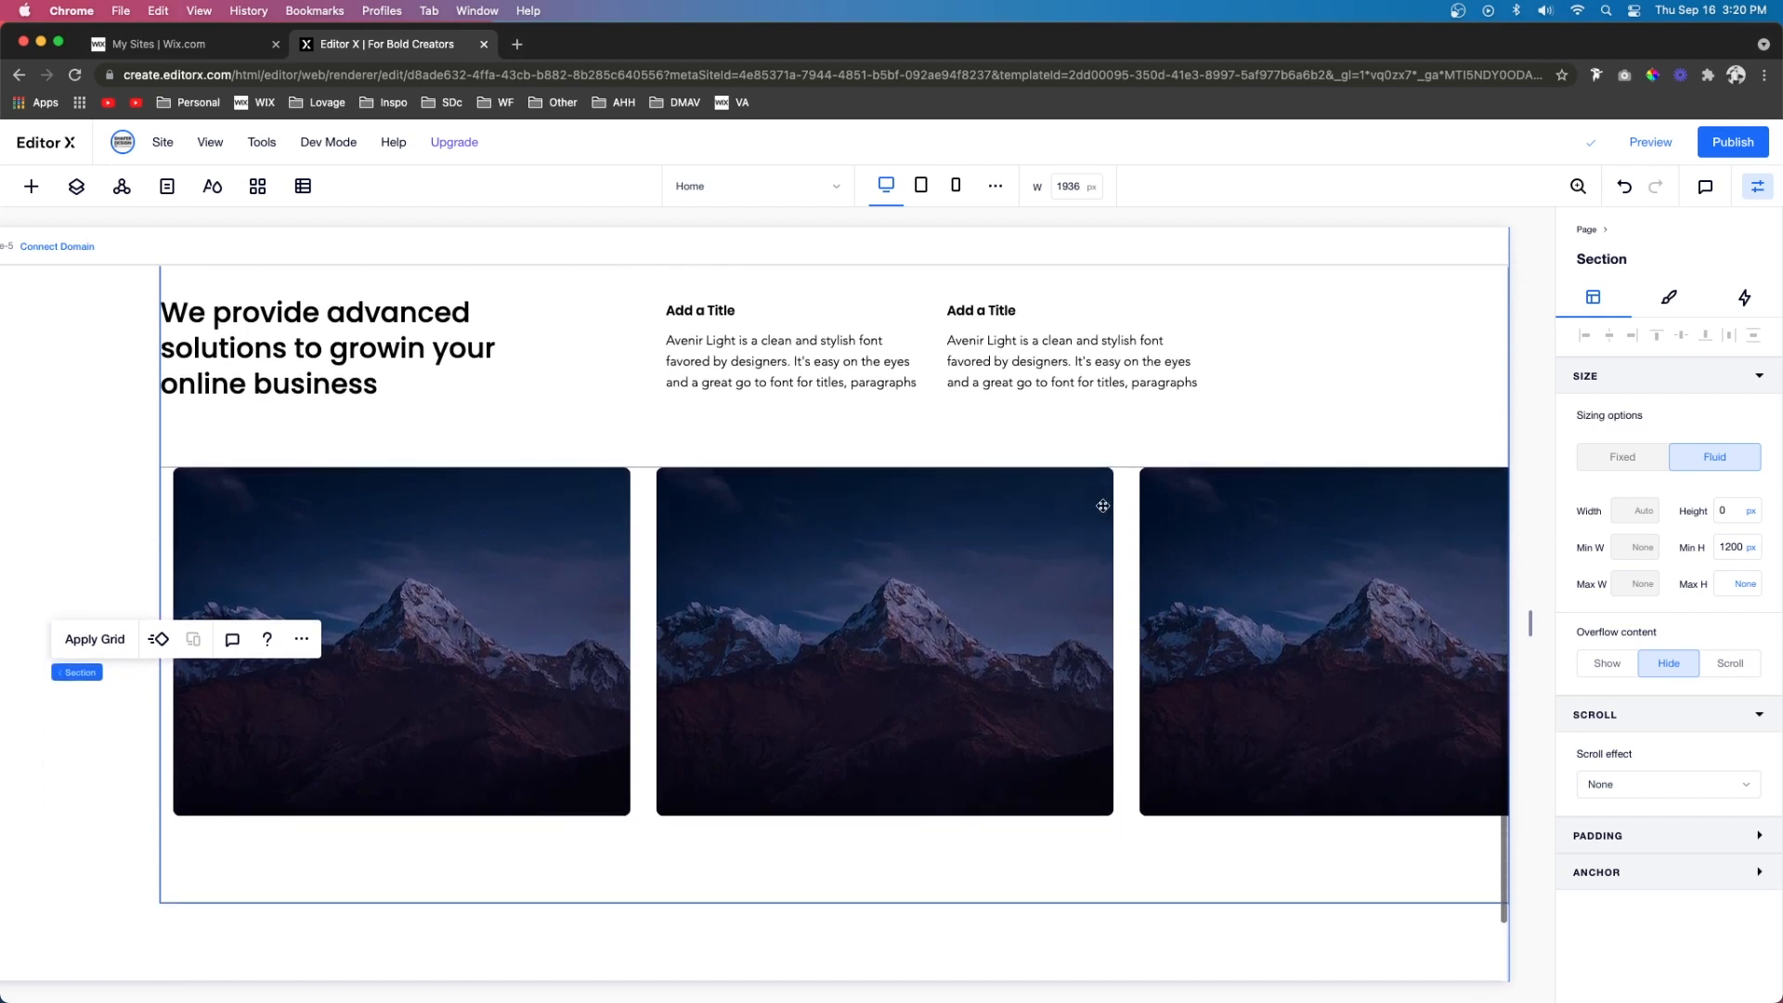
Place the two-line text stack over the image in the services repeater's first item
left_click(237, 618)
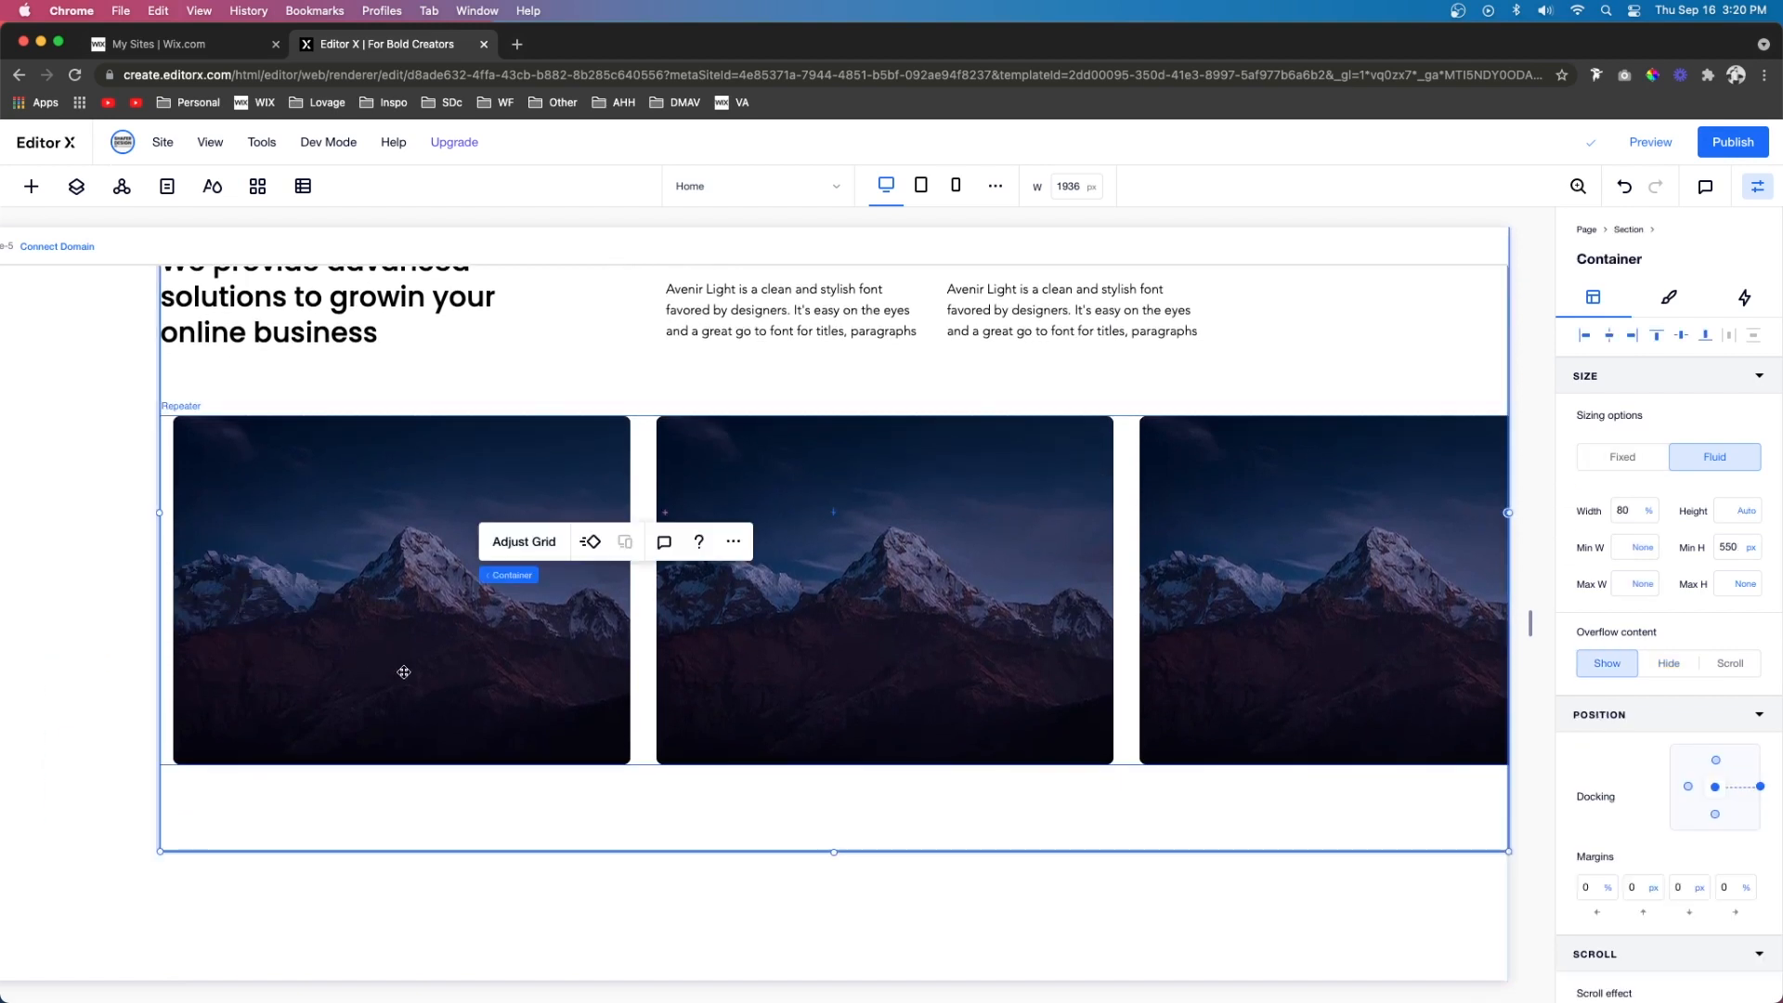
scroll(400, 672, "down", 2)
left_click(390, 573)
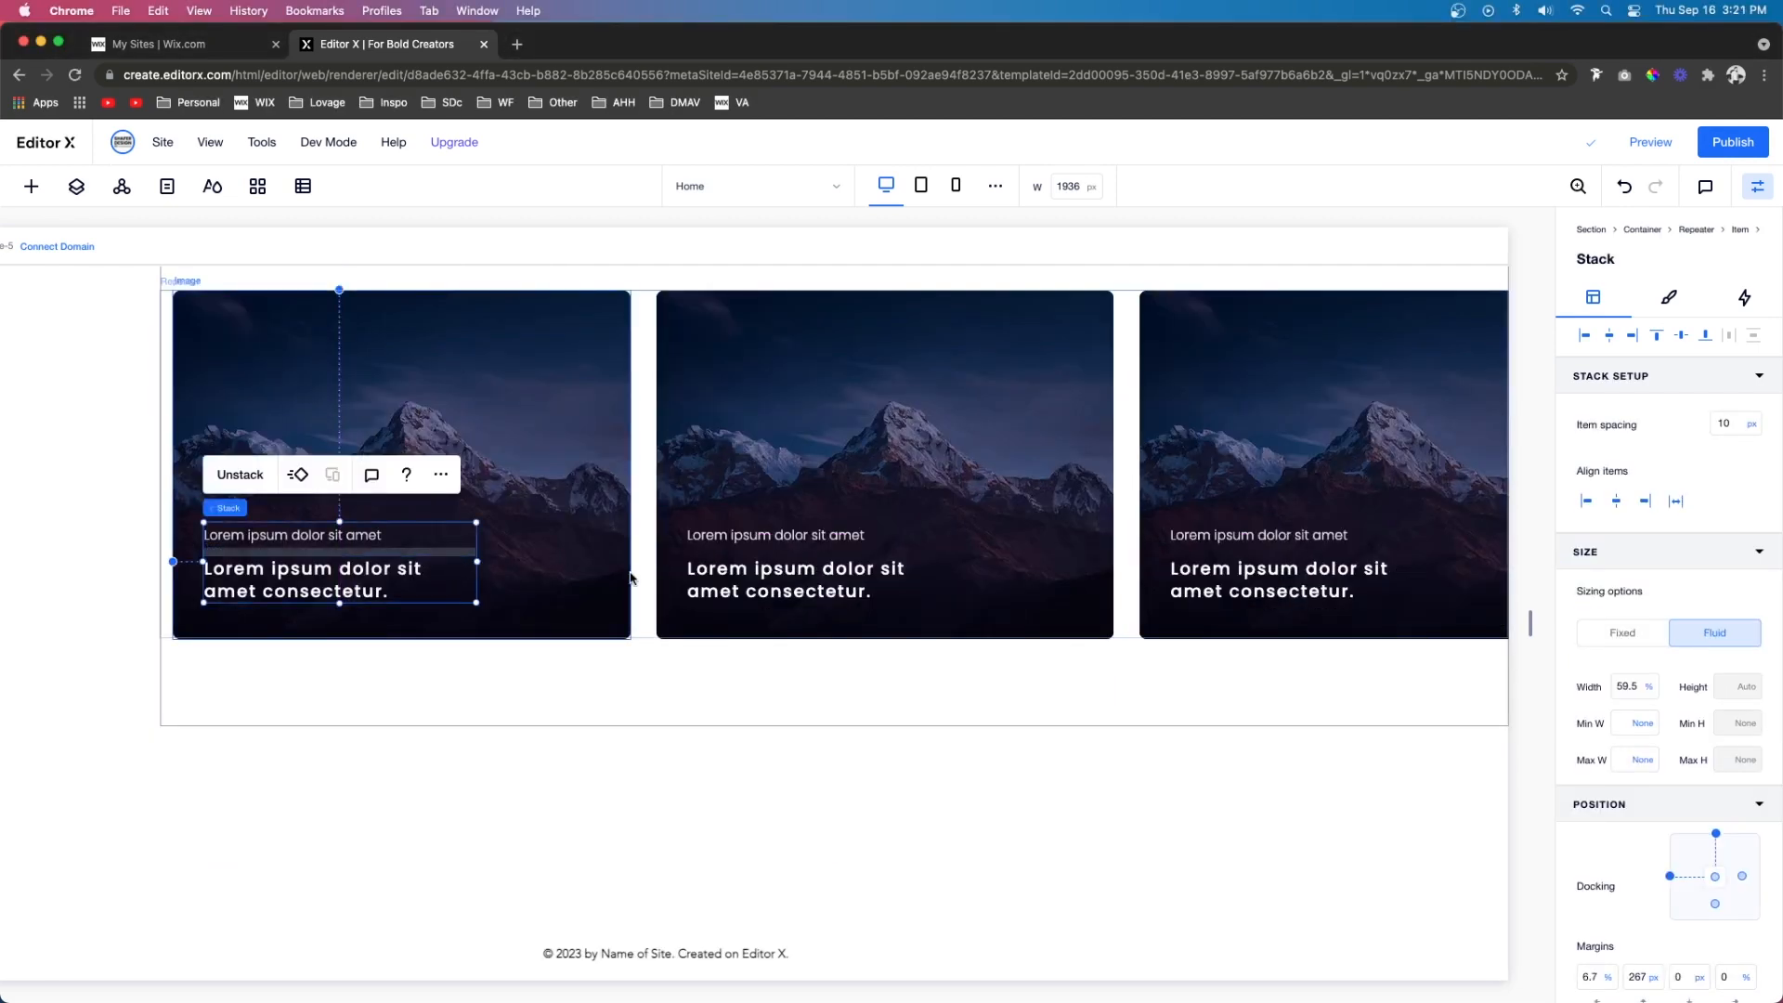
Move the repeater item's text stack up 40 px, to a top margin of 227 px
left_click(587, 555)
scroll(586, 554, "up", 3)
left_click(295, 720)
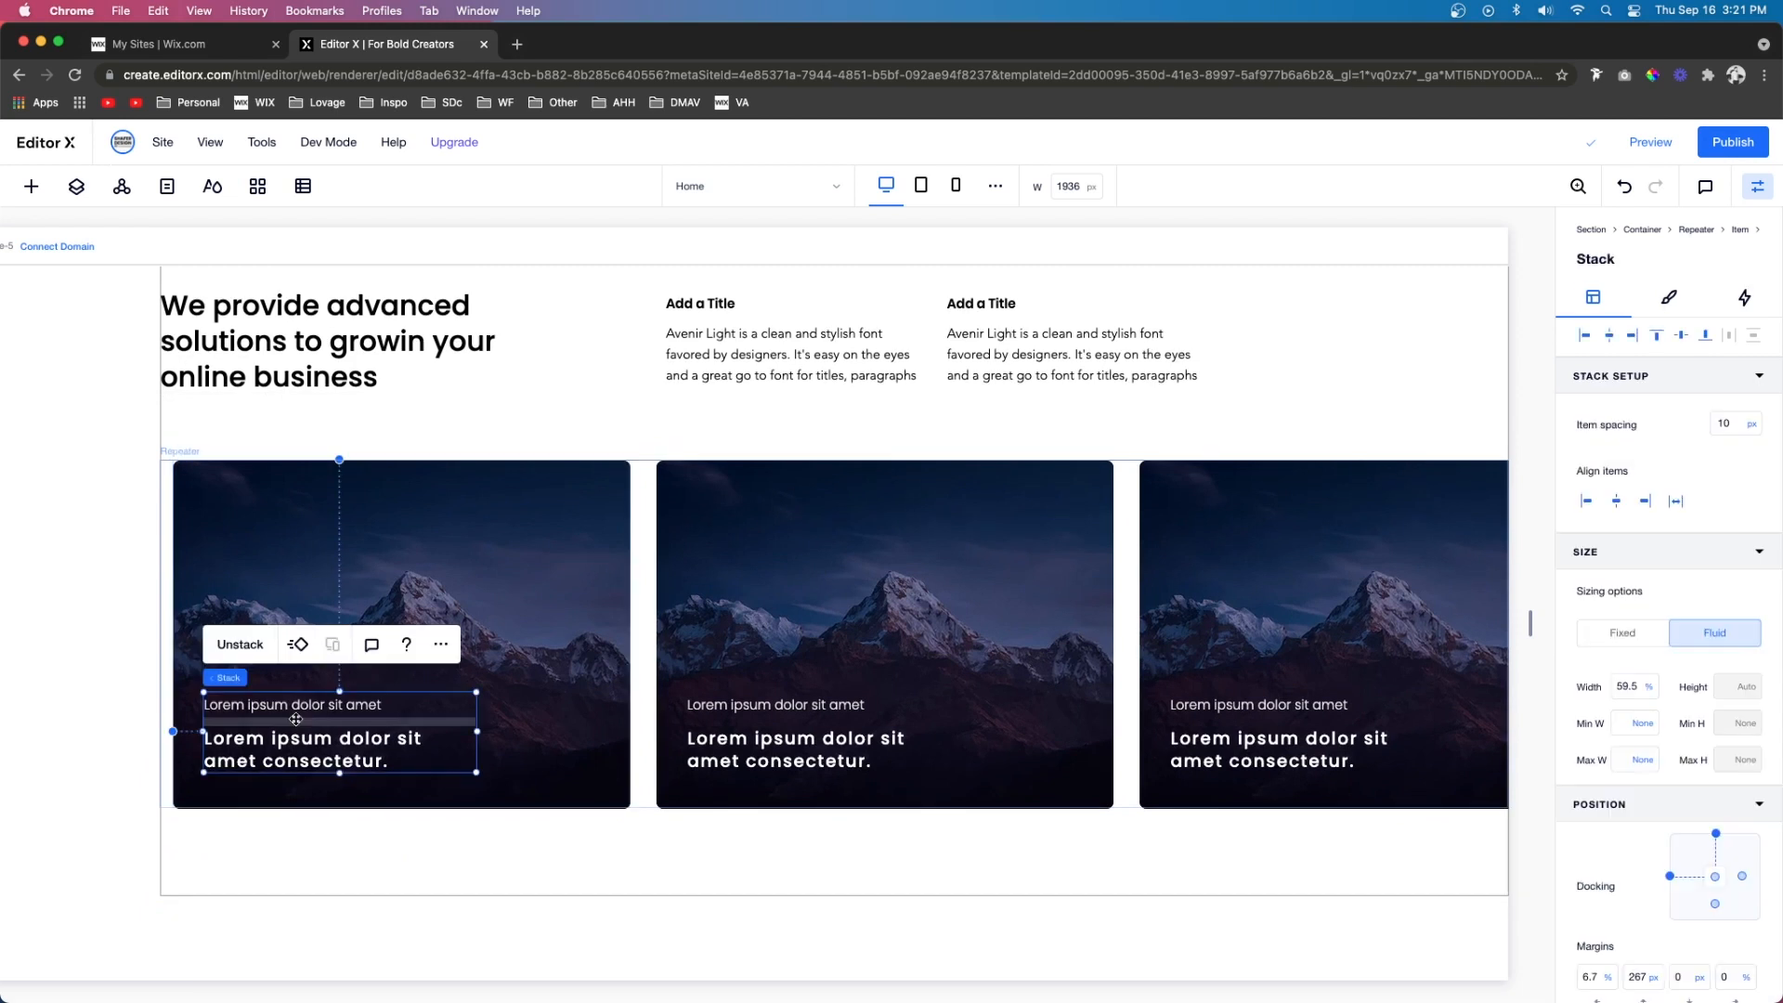
key("shift+Up")
key("shift+Up")
key("shift+Up")
key("shift+Up")
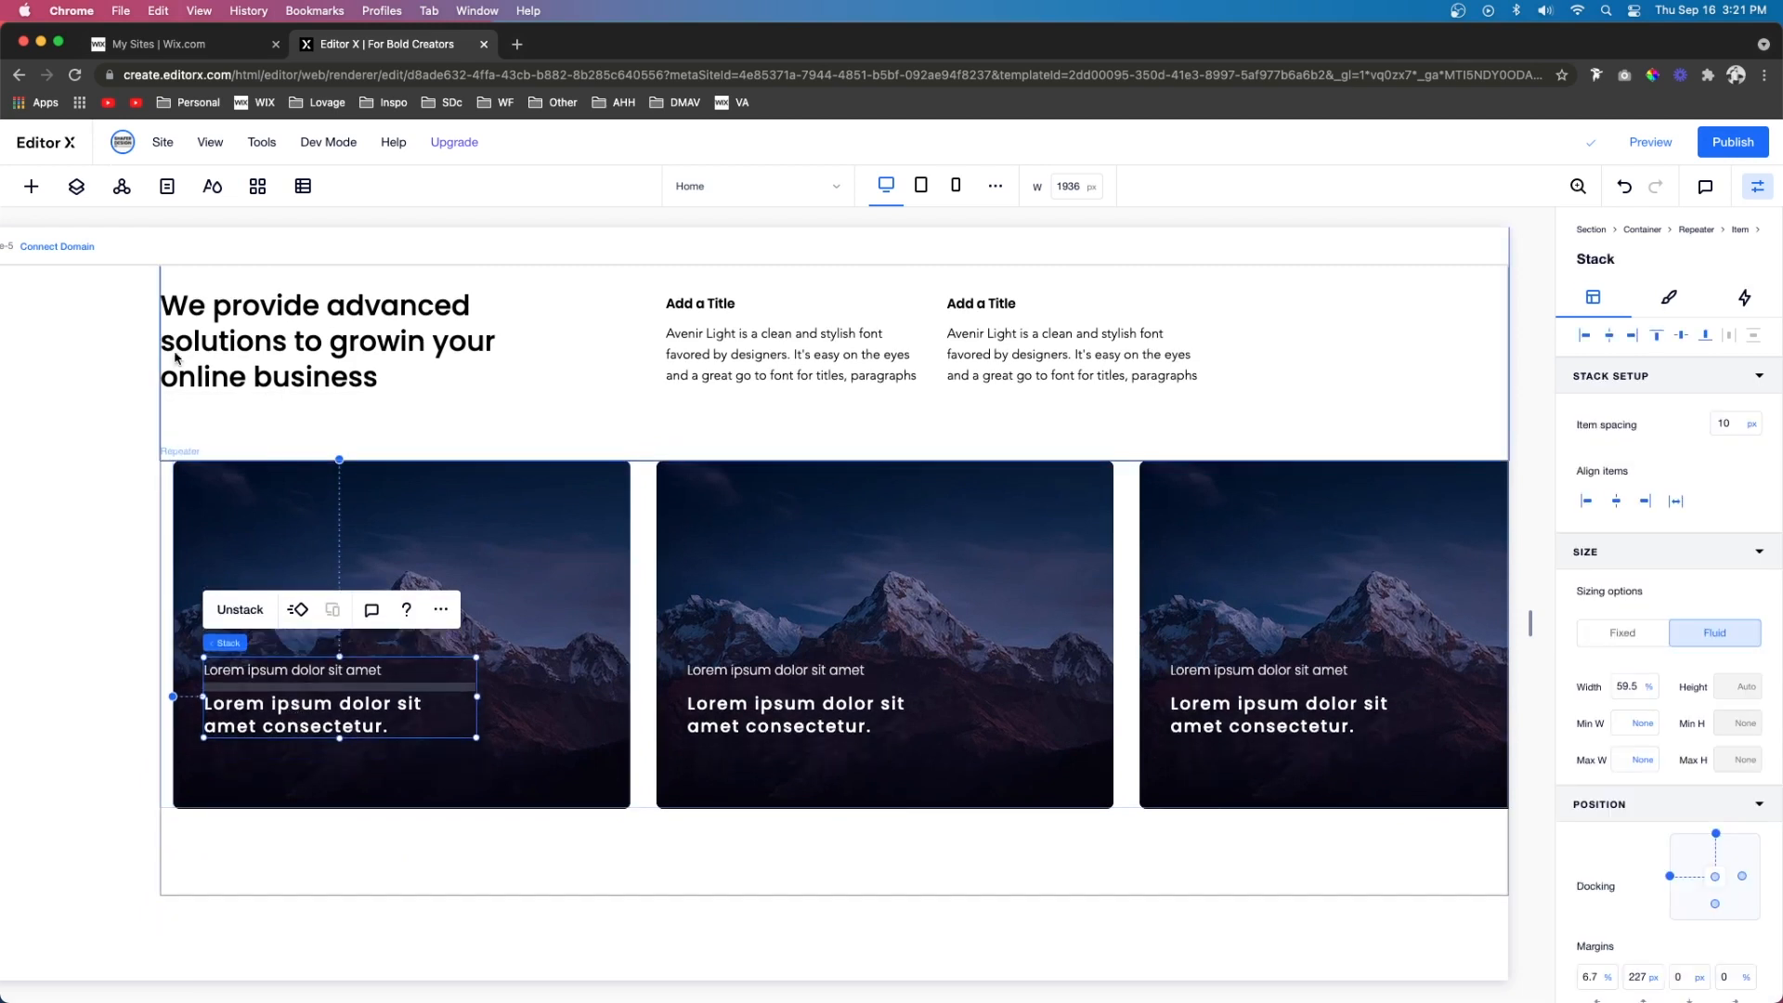
Add a Start Now button below the item's text stack and fill its background with white #FFFFFF
left_click(31, 186)
left_click(404, 311)
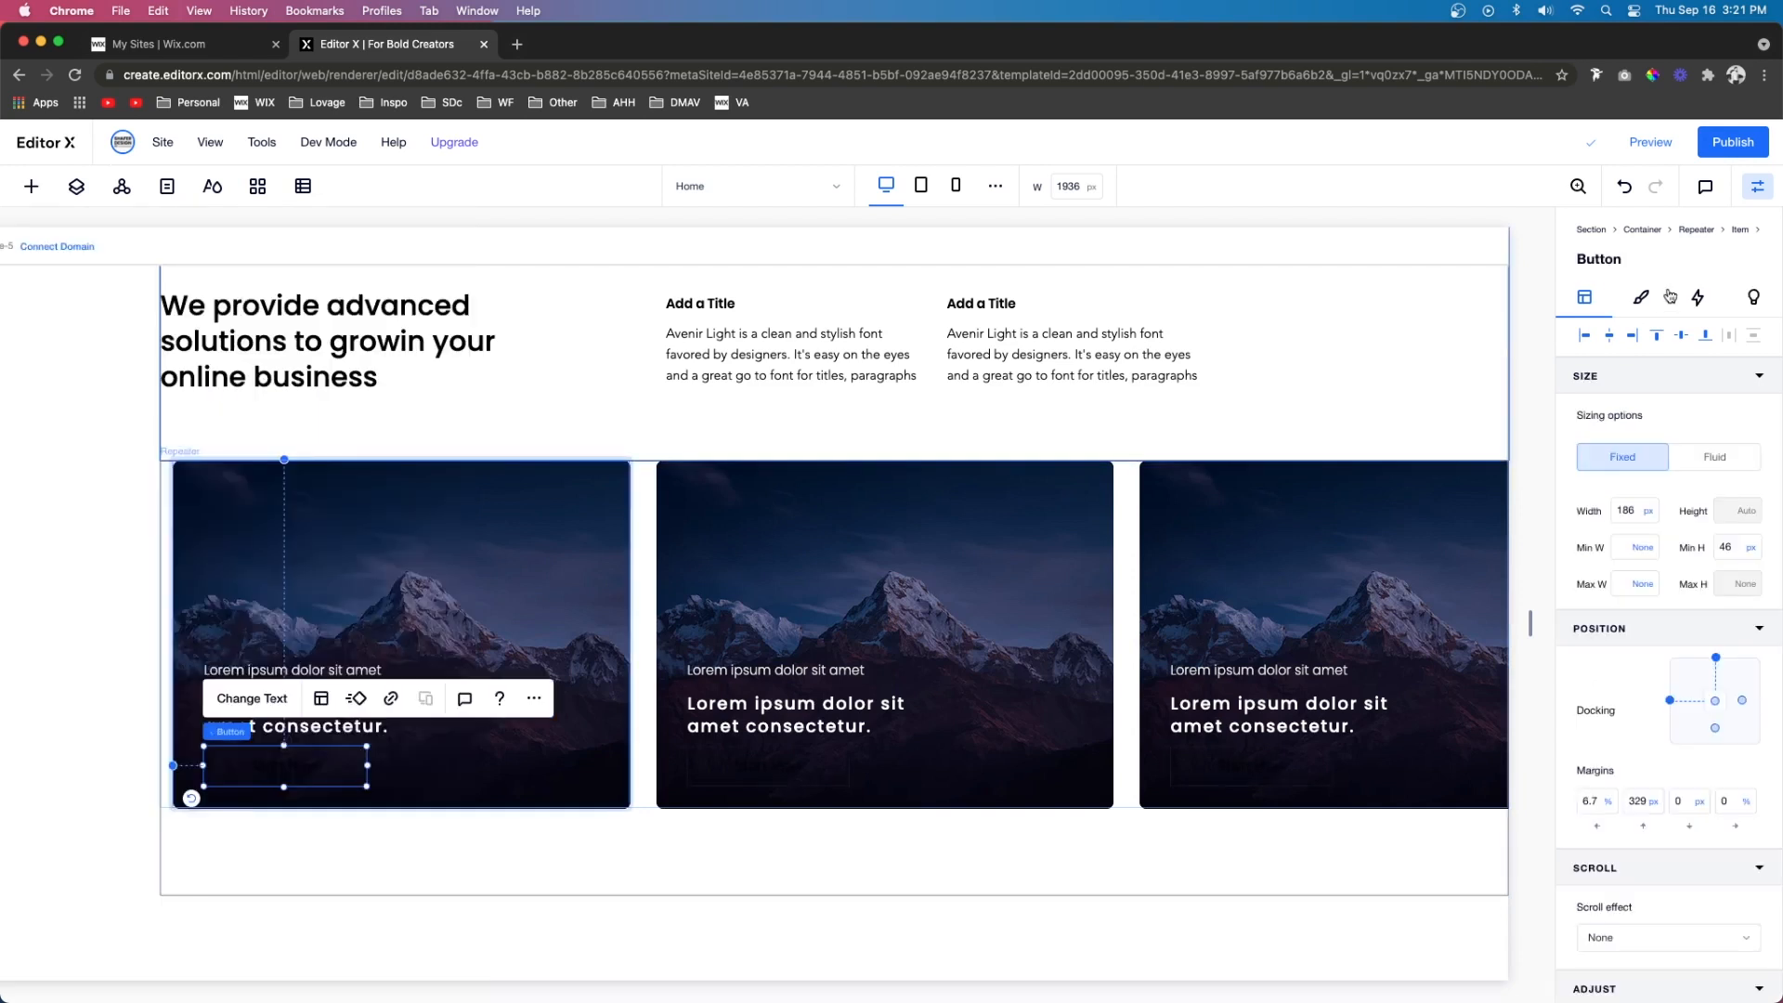
left_click(1641, 297)
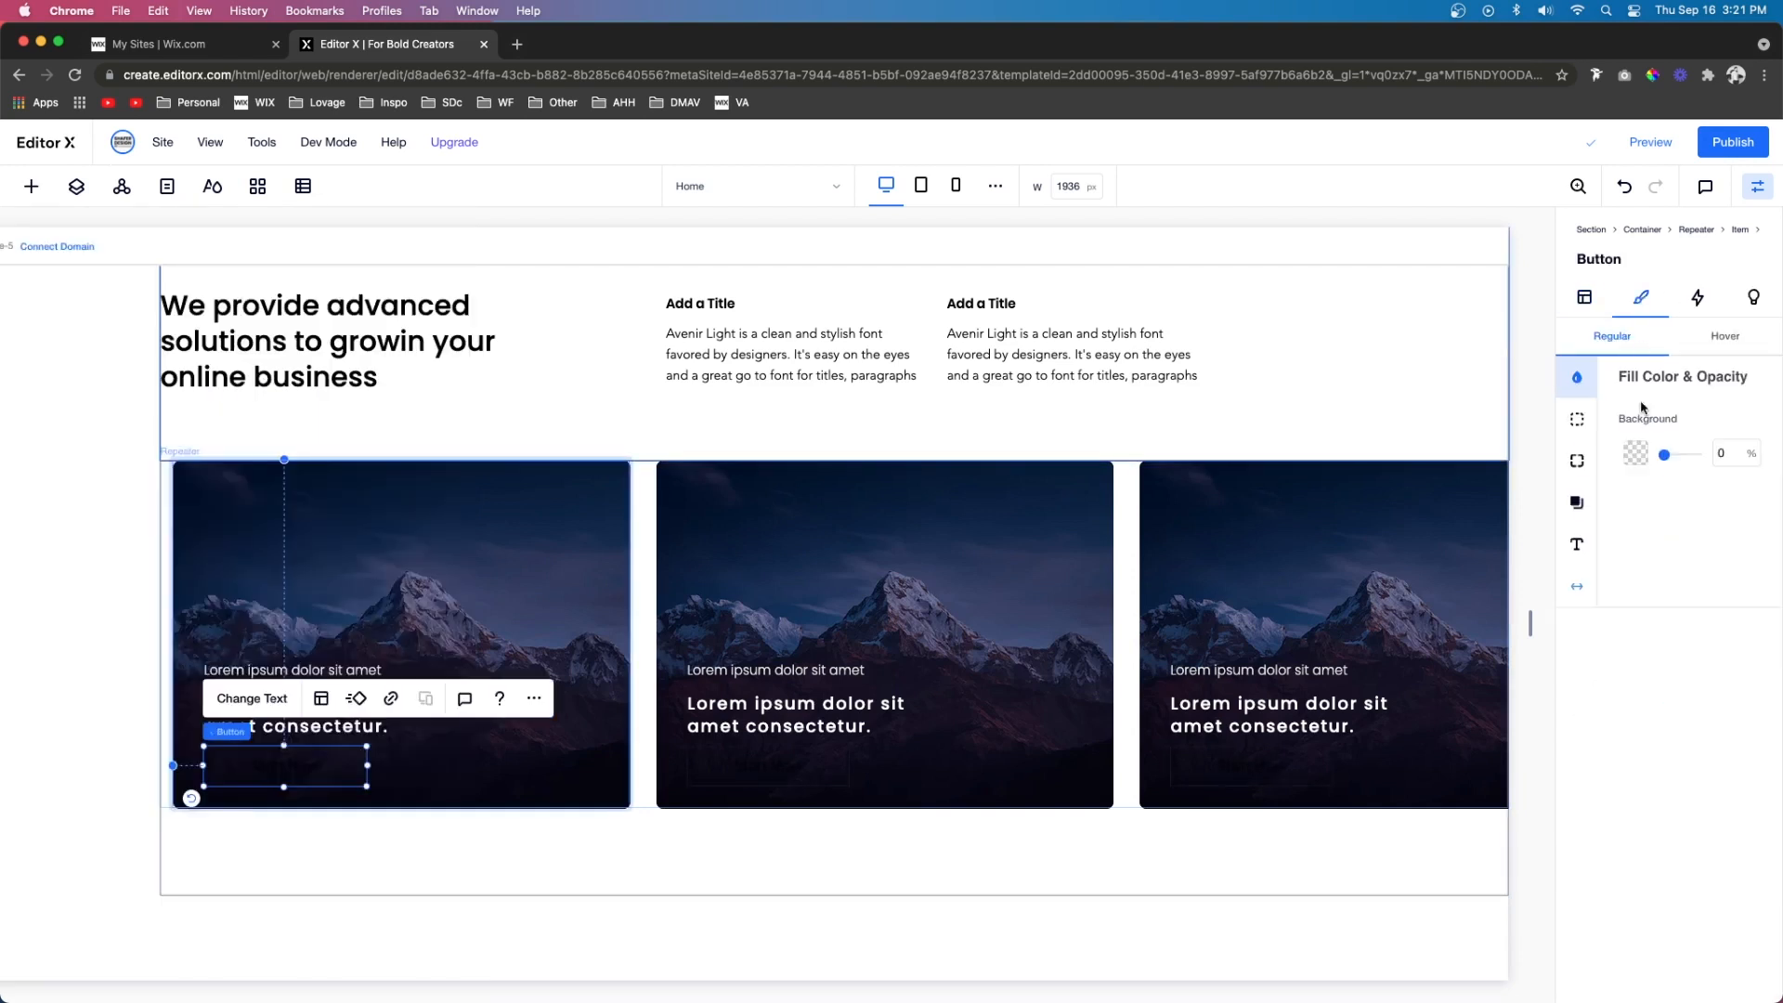
left_click(1637, 453)
left_click(1625, 538)
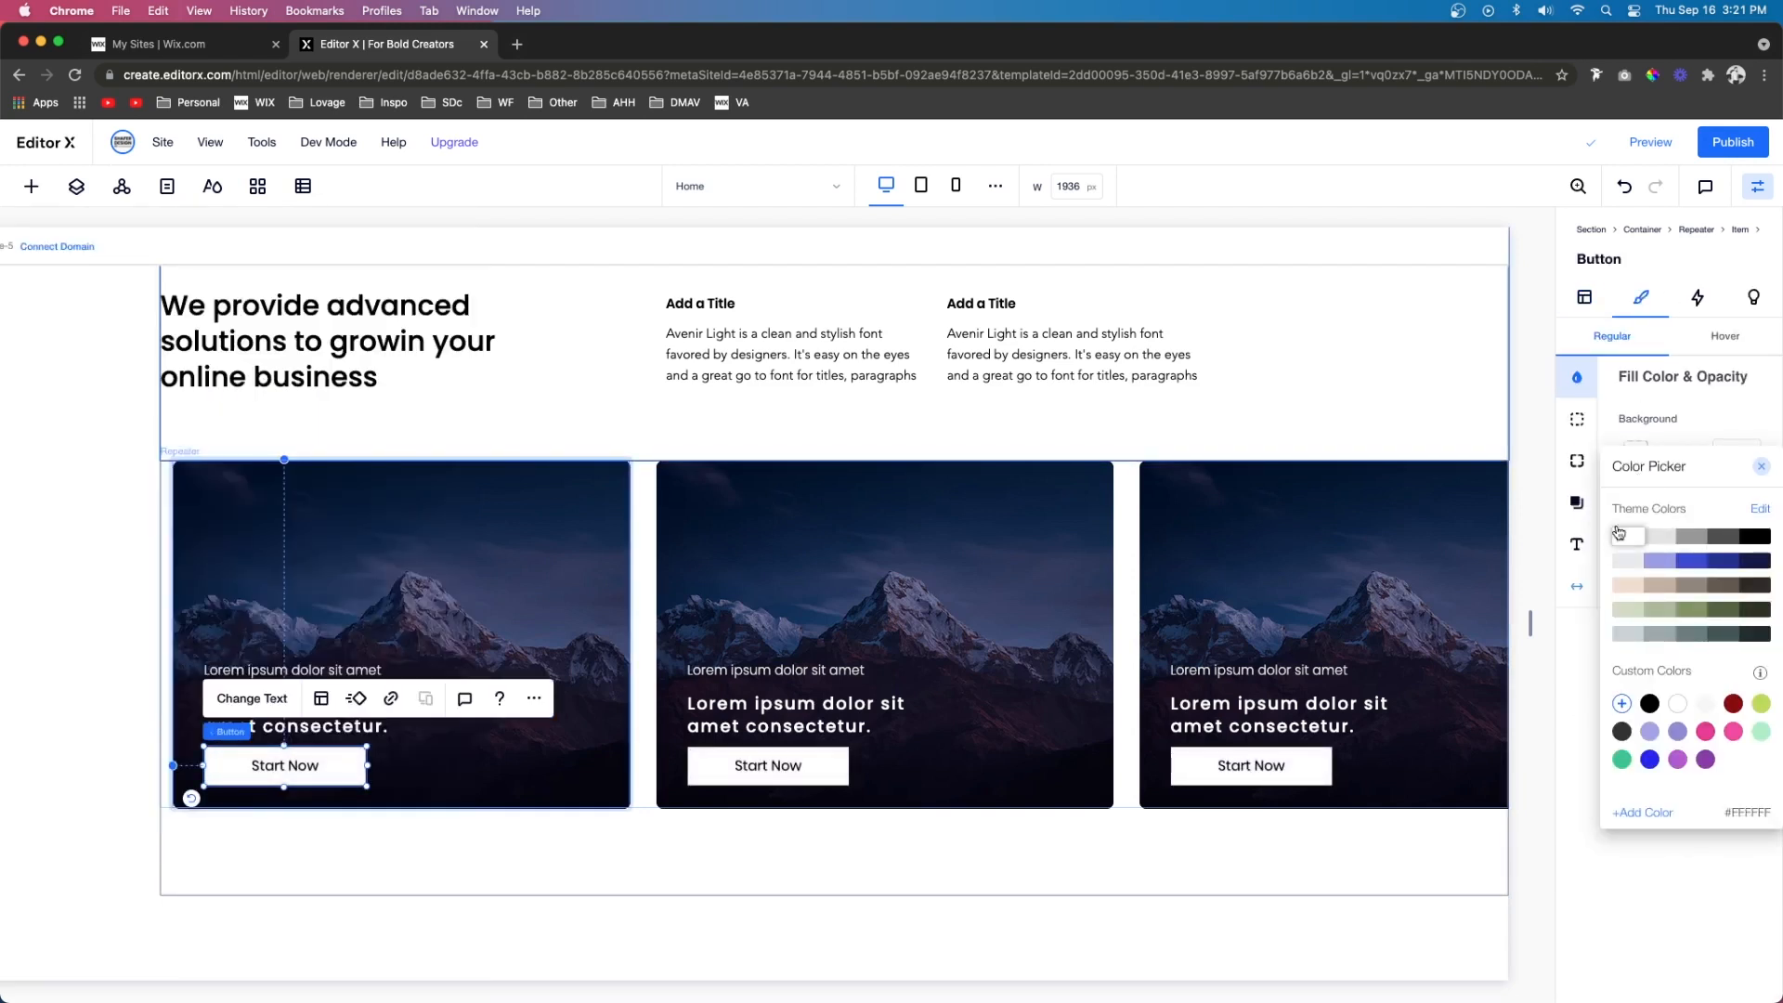
Round all four corners of the Start Now button
left_click(1576, 461)
left_click(1577, 461)
left_click(1639, 445)
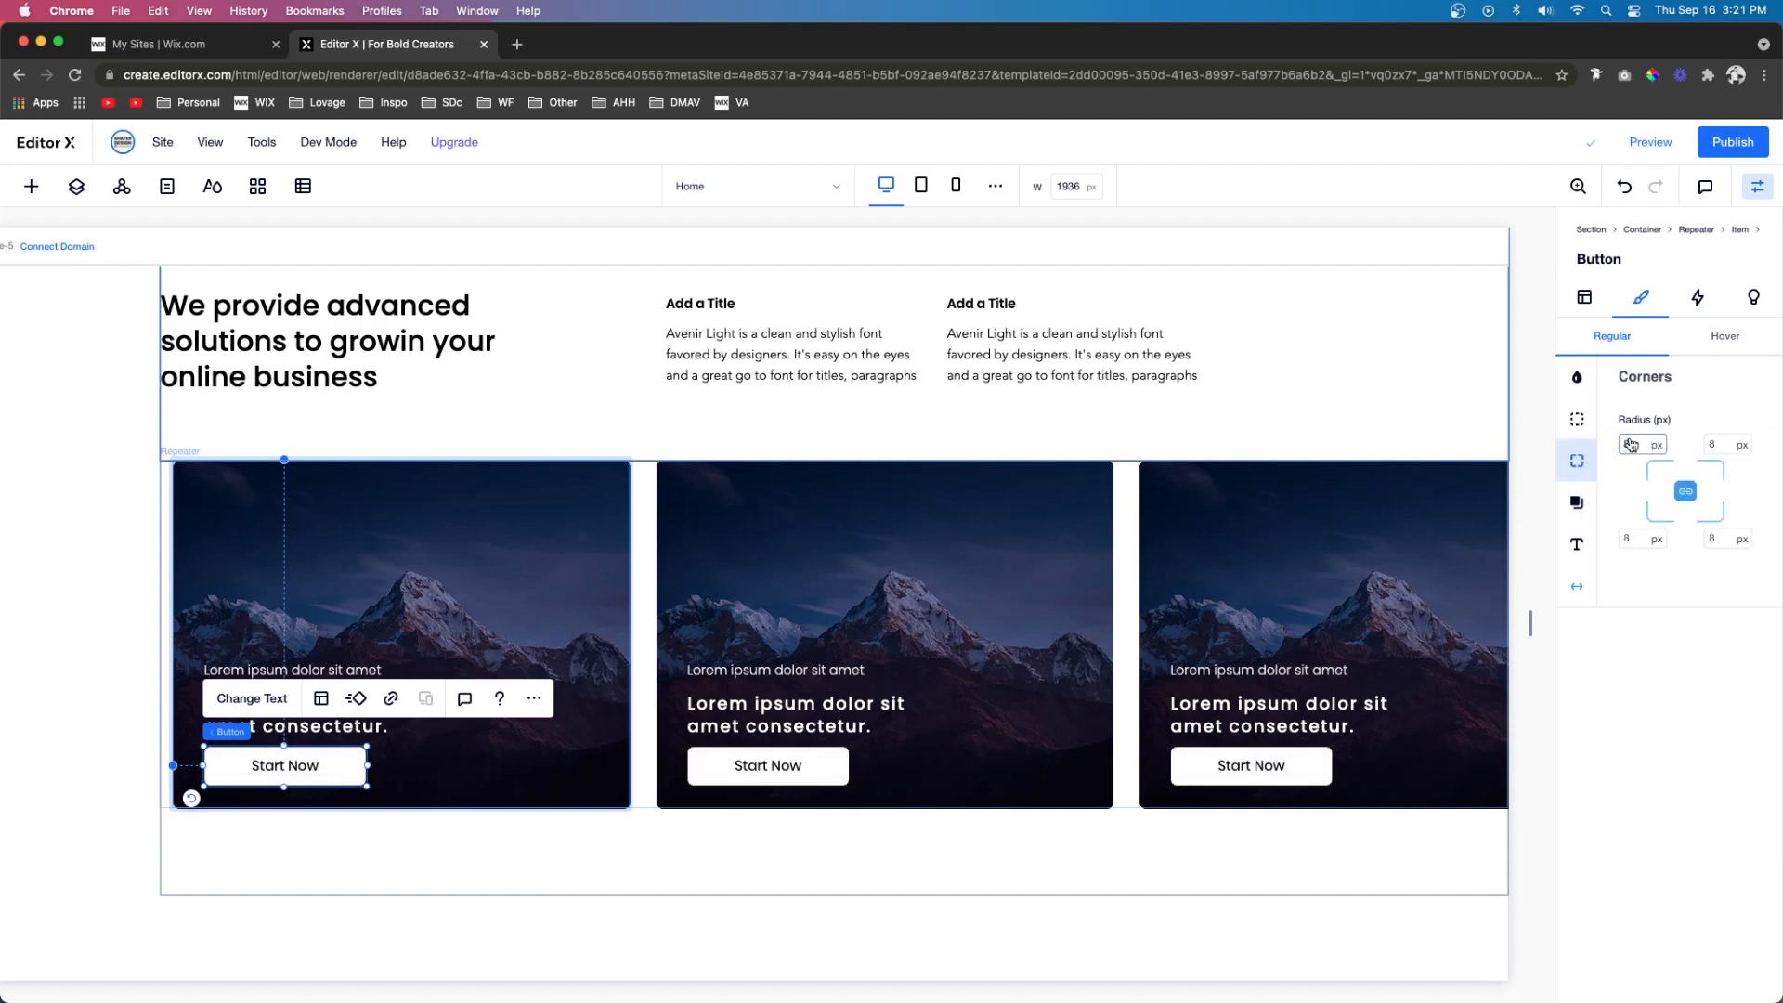
left_click(1577, 419)
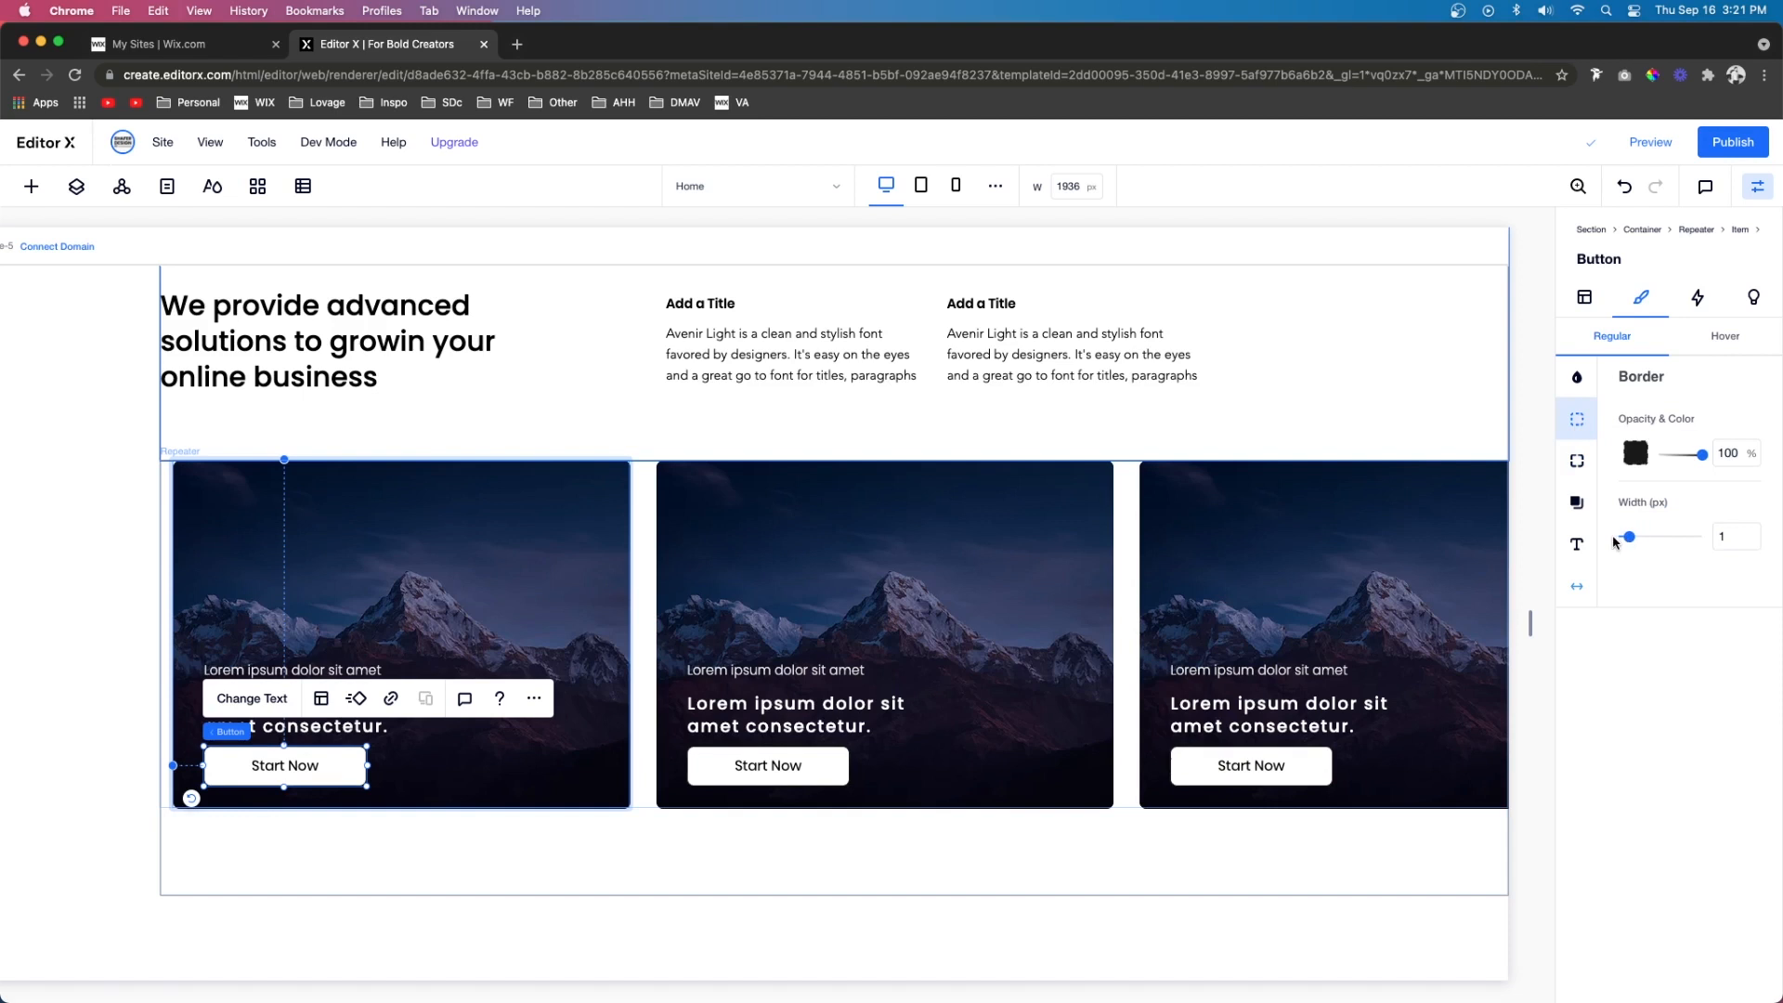
Set the button's font size to 15 px and nudge the text stack above it up 10 px
left_click(1579, 544)
left_click(1727, 656)
type("15")
key("Return")
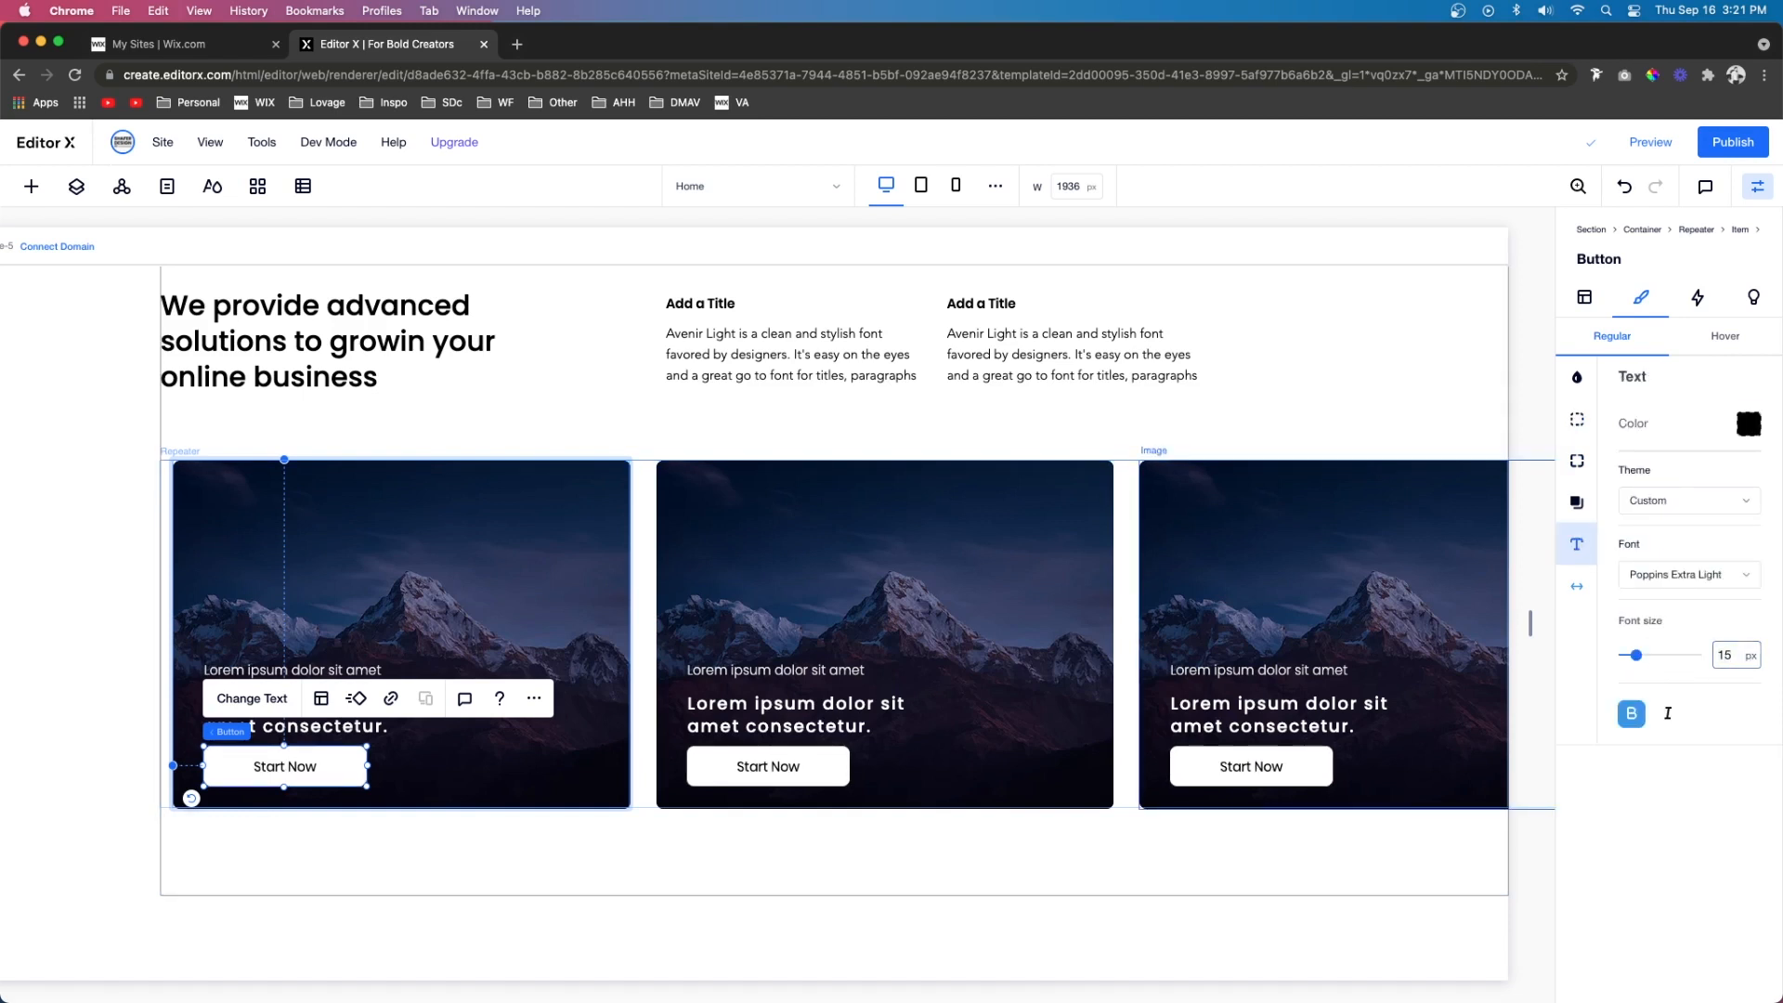
left_click(714, 687)
key("shift+Up")
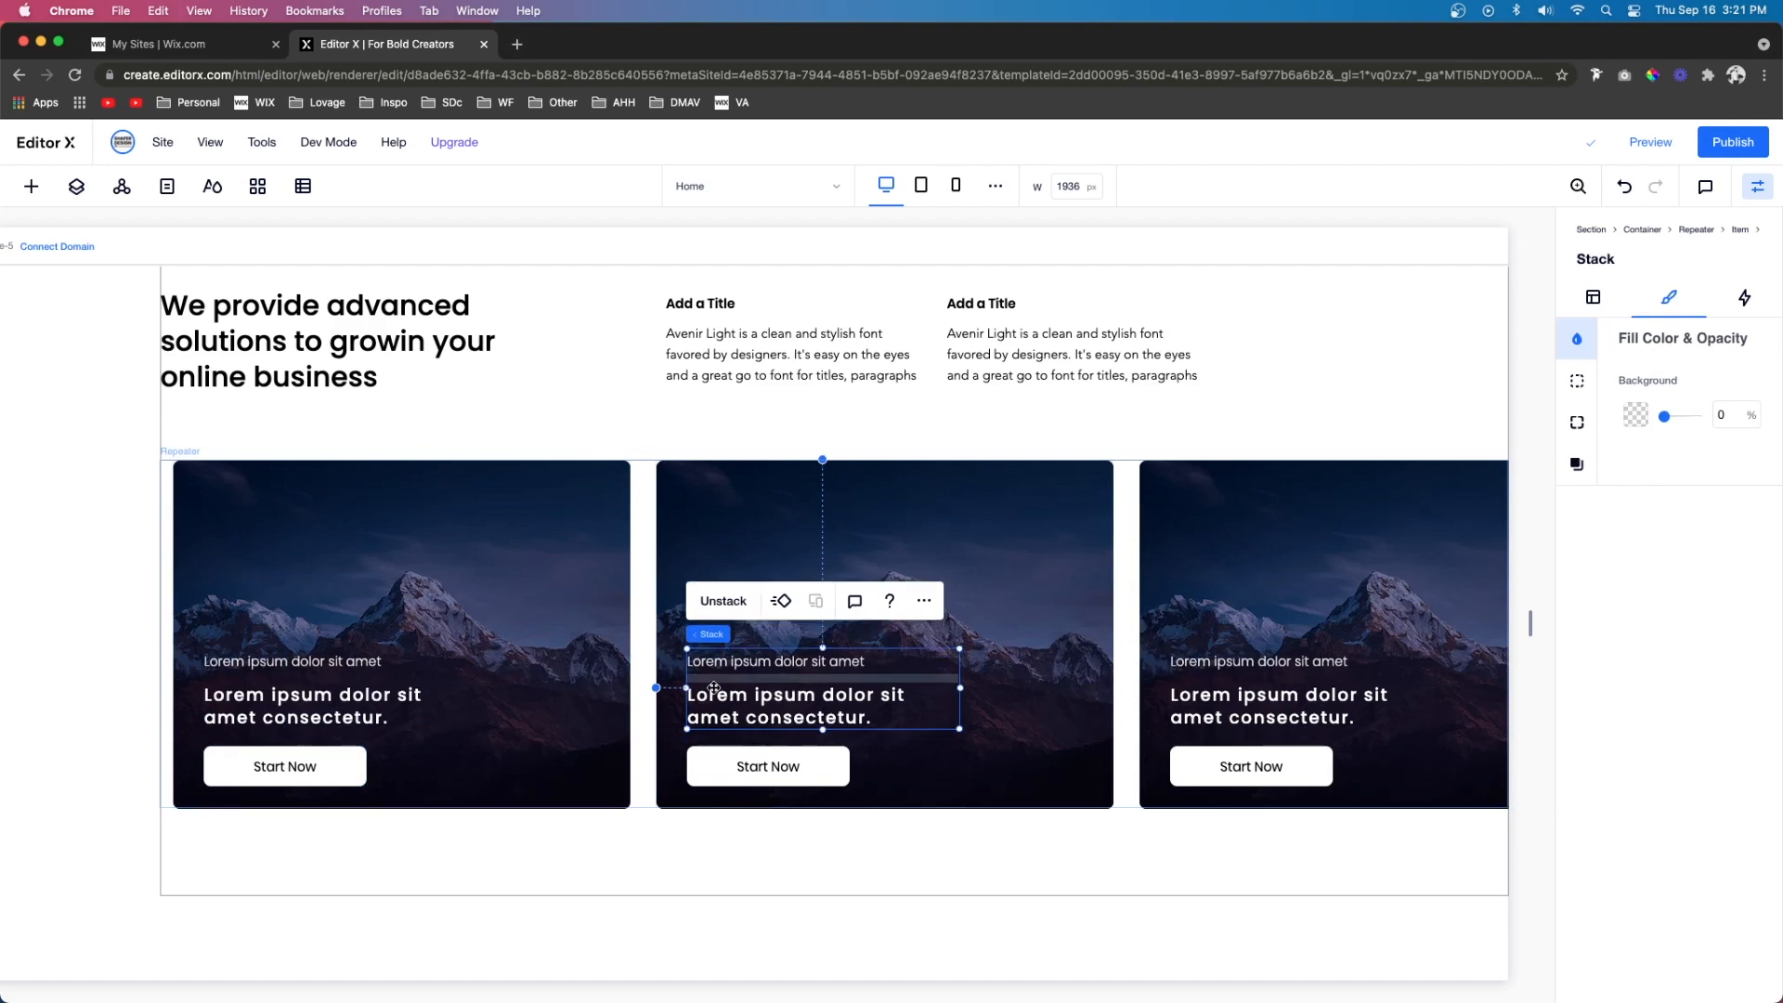
Add a custom hover interaction to the repeater item, with its text stack translated 55 px down in the initial state
left_click(559, 584)
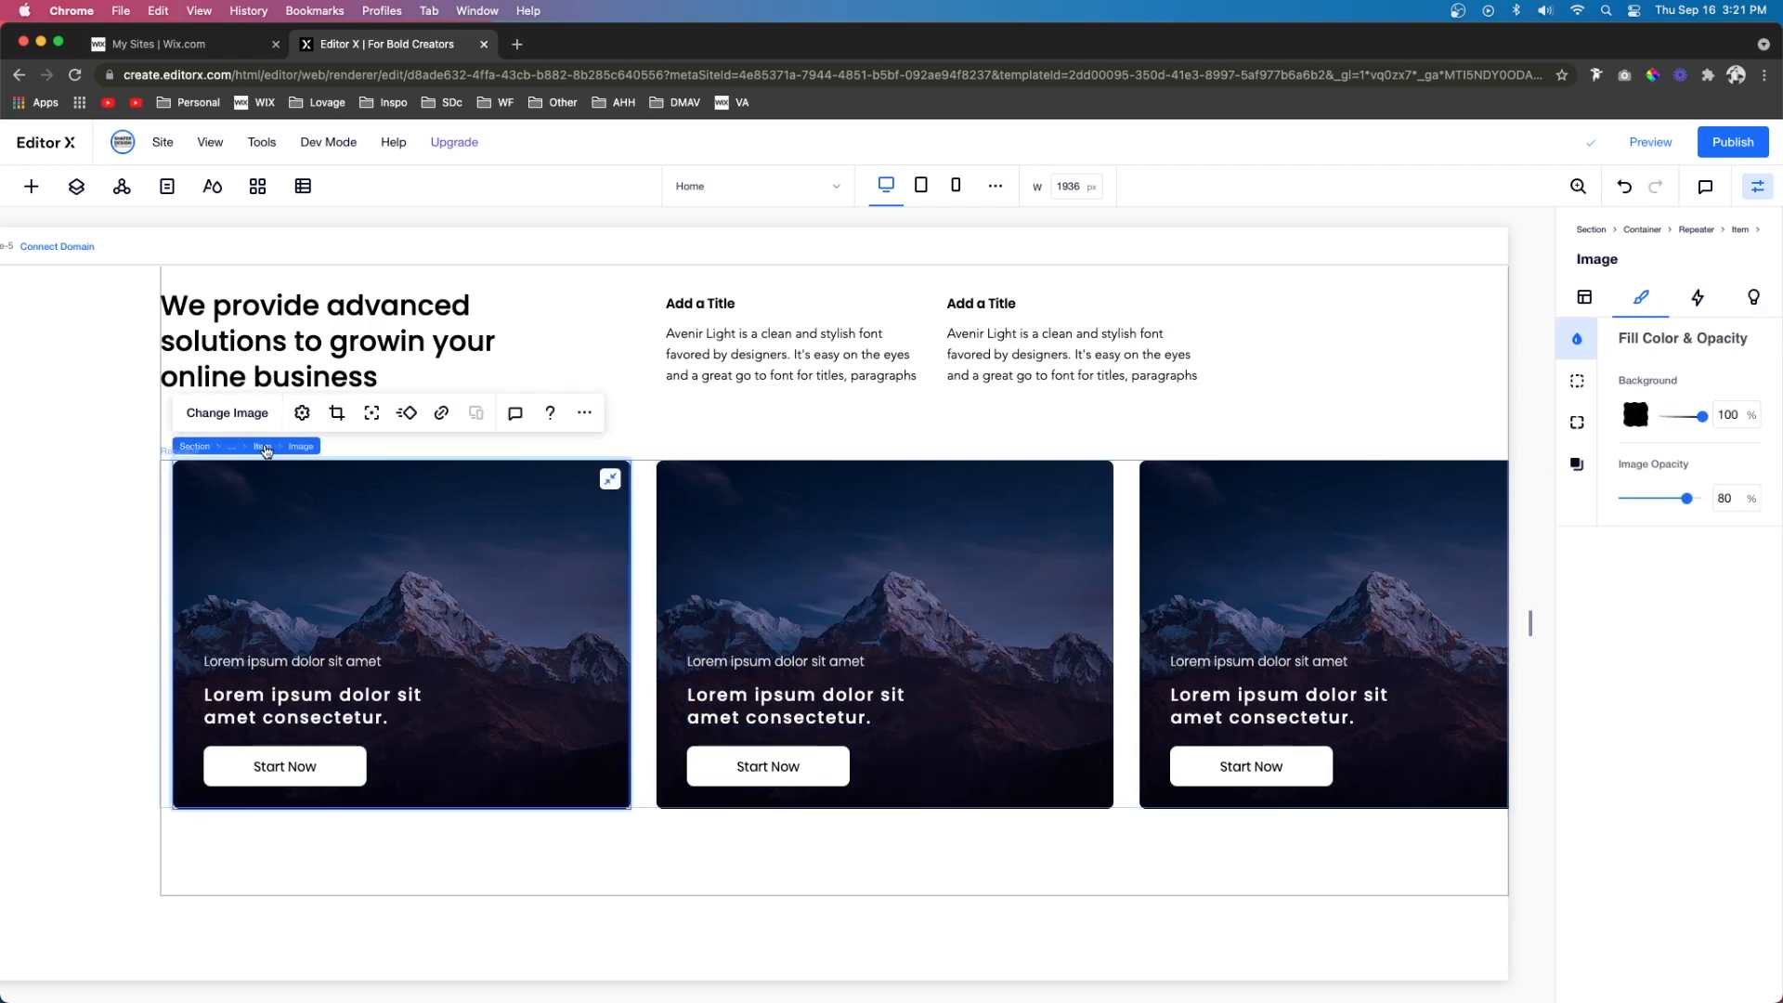
left_click(263, 450)
mouse_move(345, 448)
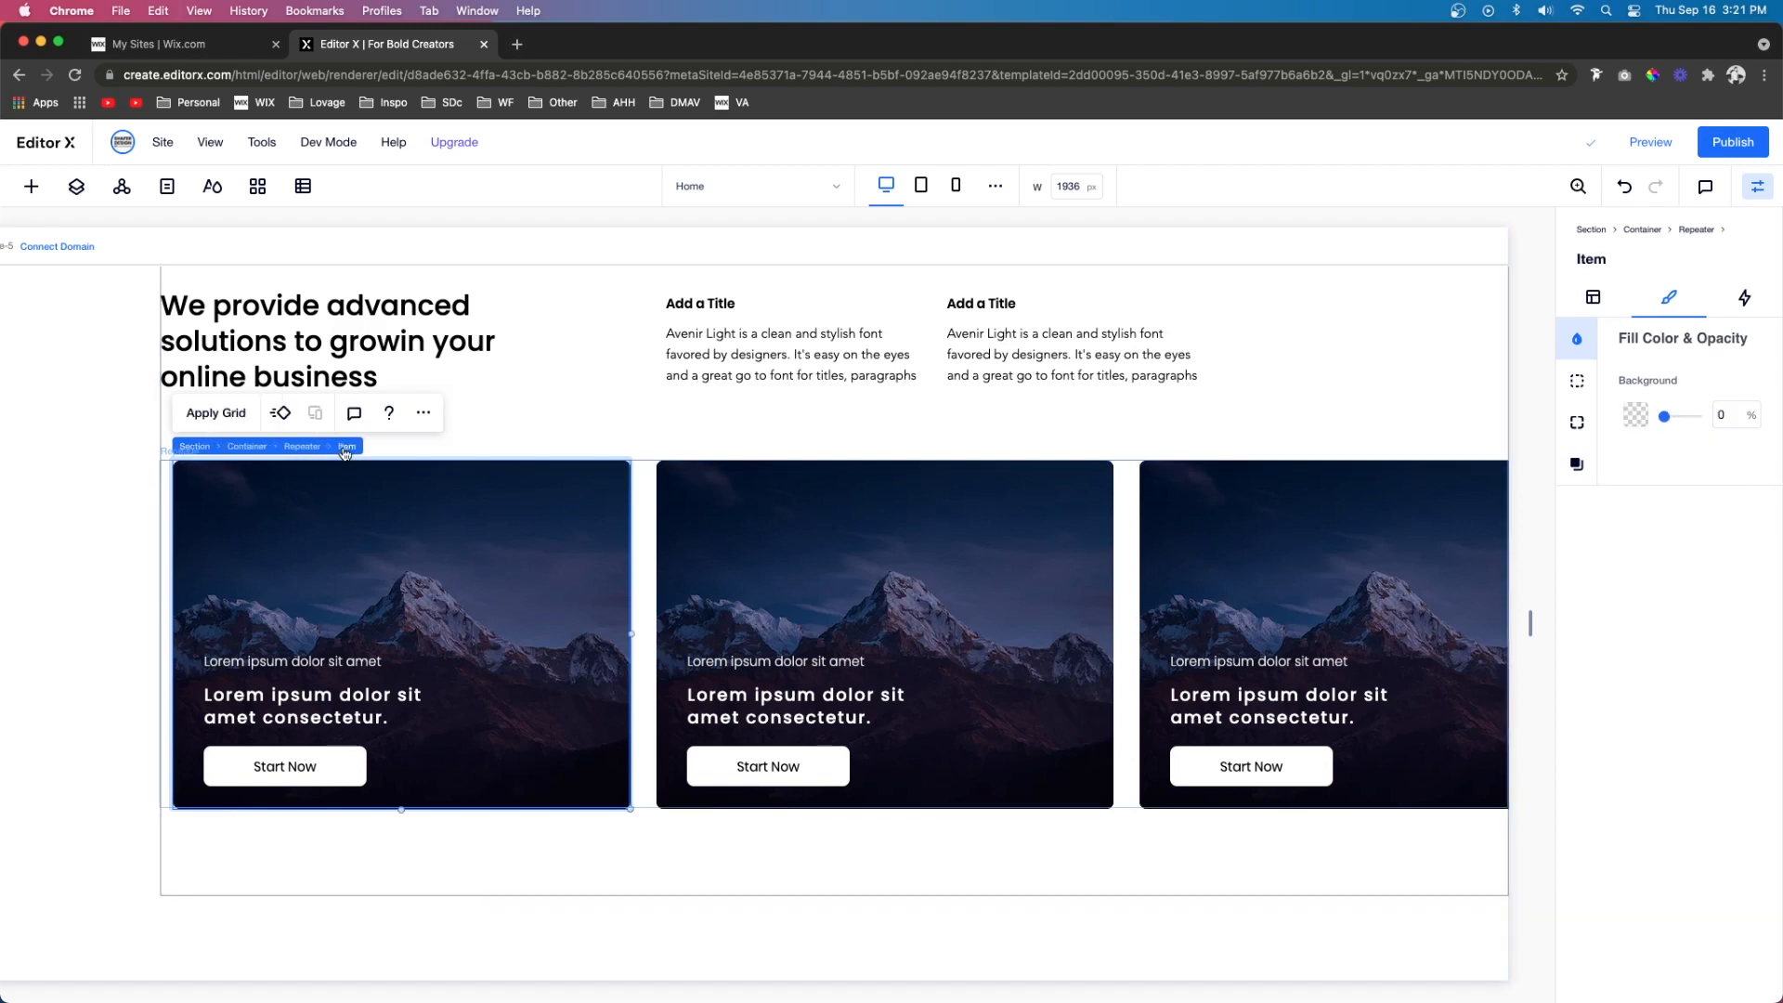
left_click(1745, 299)
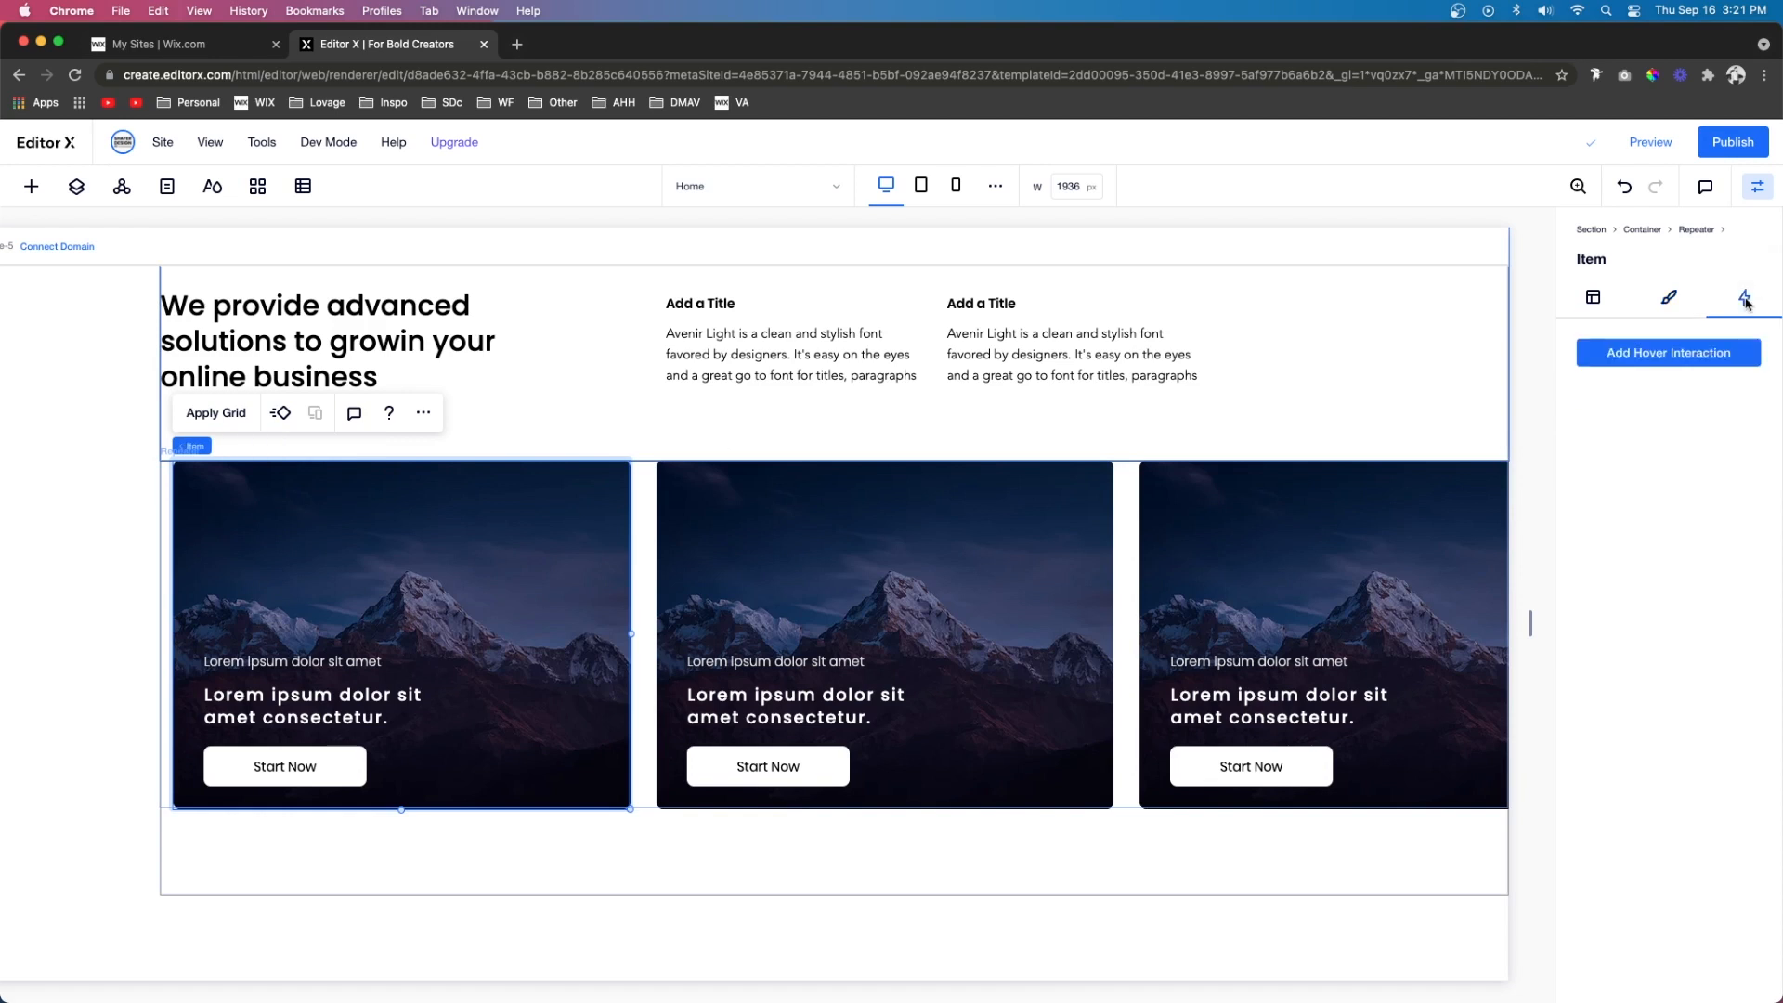
left_click(1668, 358)
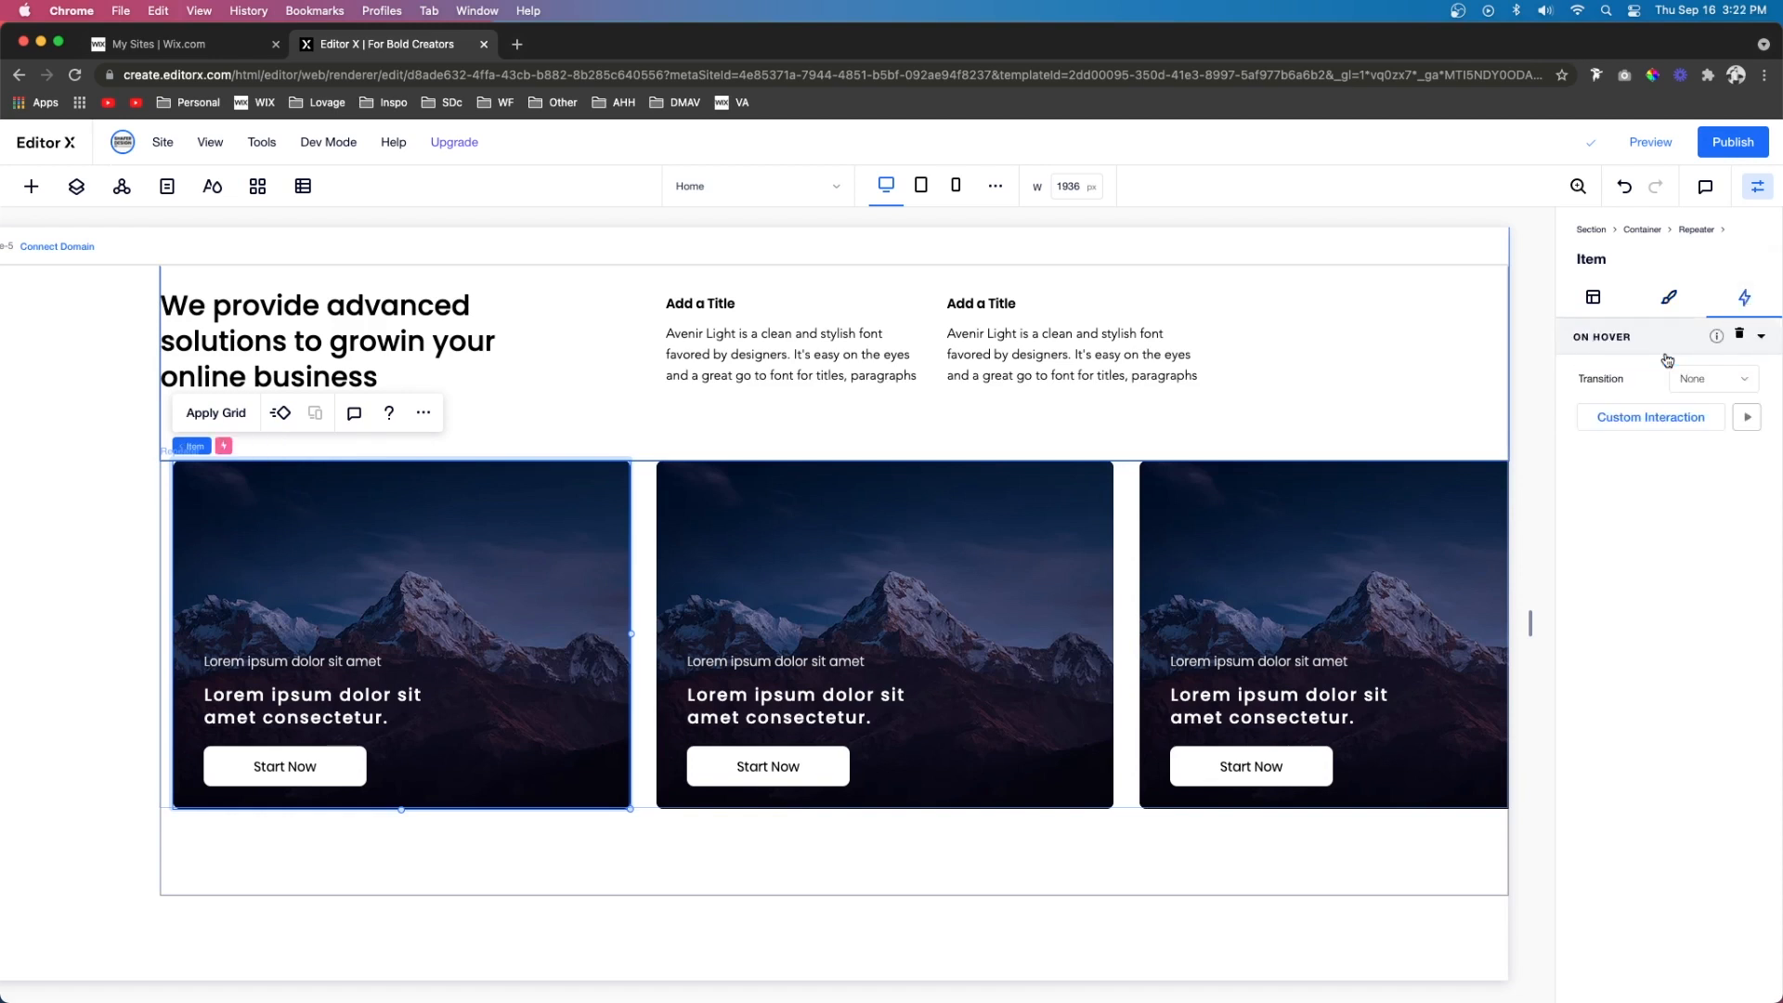
left_click(1649, 418)
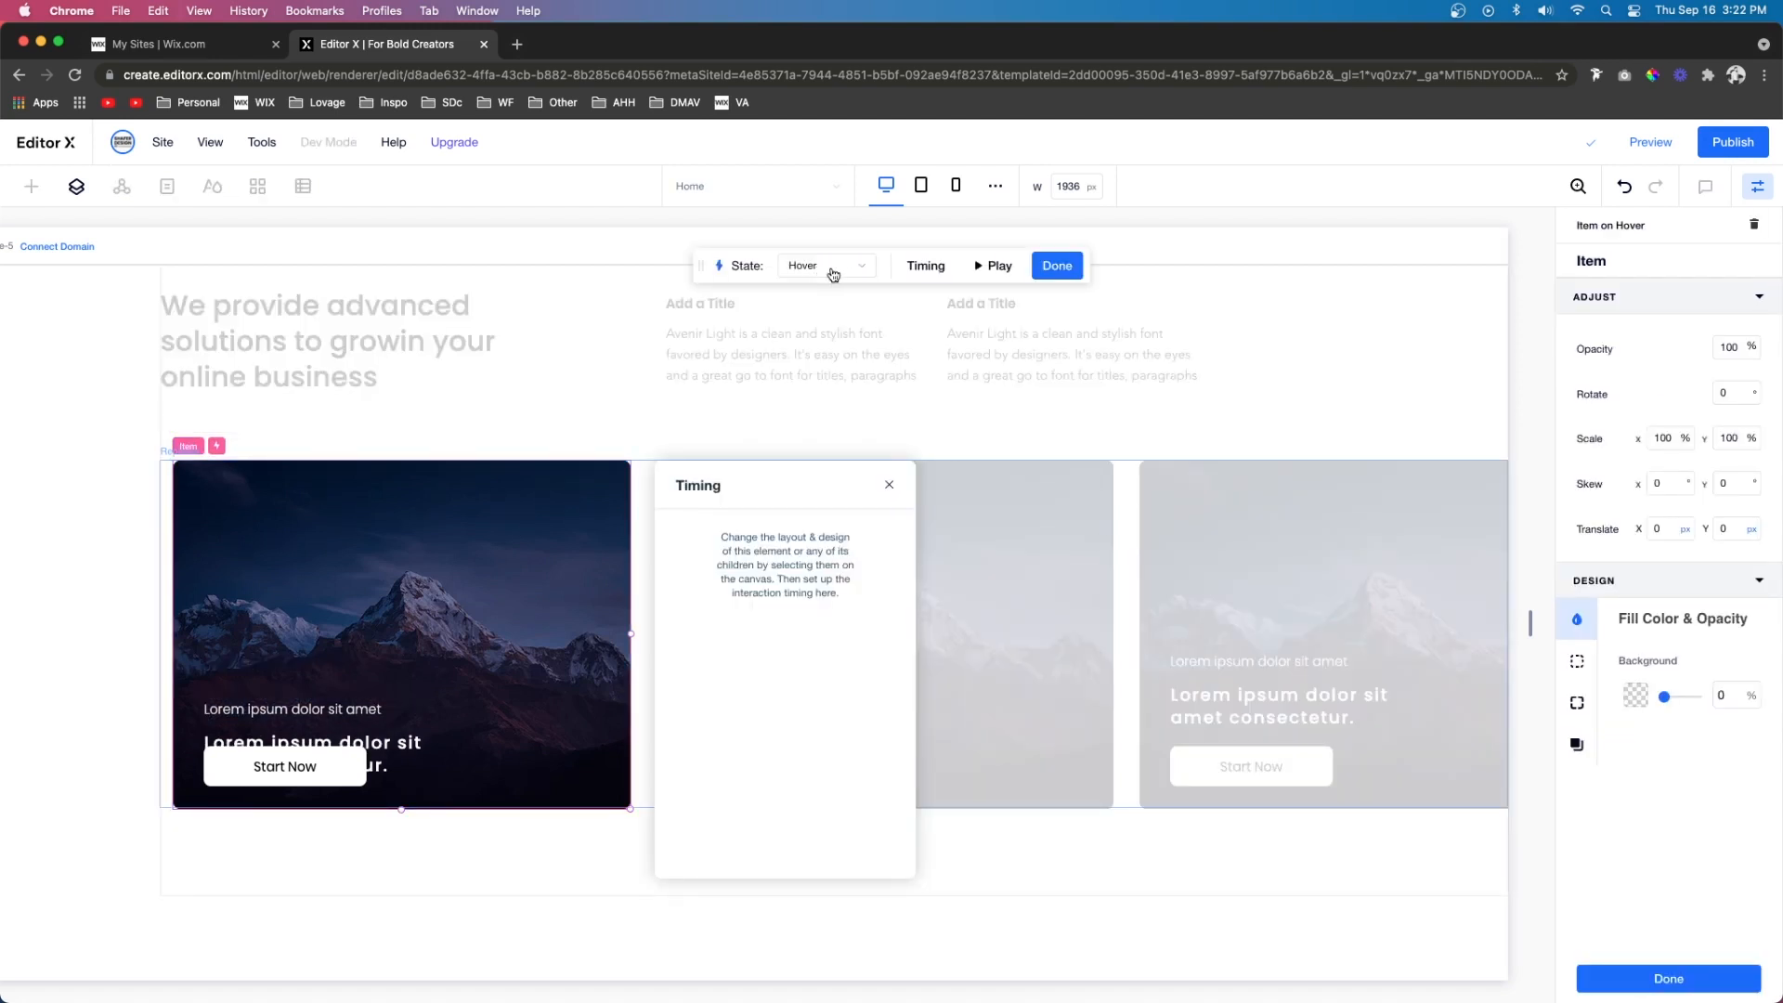
Raise the text stack to a vertical translate of 4 px on hover and set the button's opacity to 0% in the initial state
left_click(253, 728)
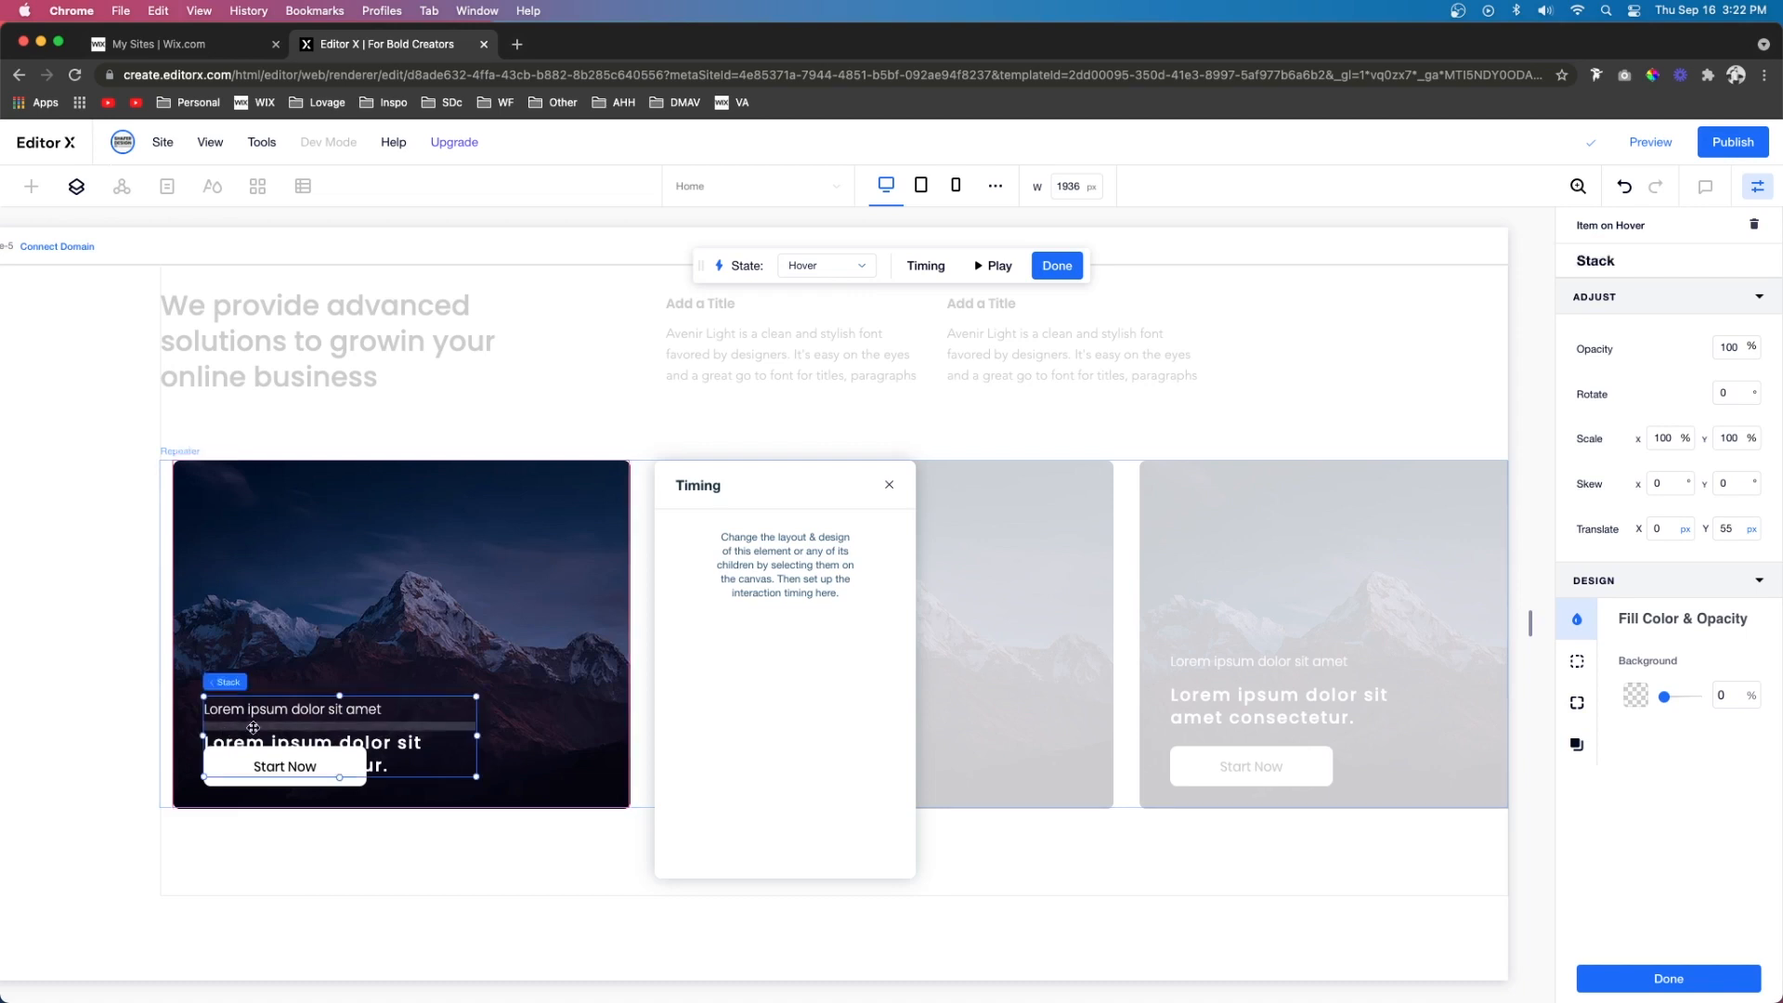
left_click_drag(252, 728, 254, 683)
left_click(815, 268)
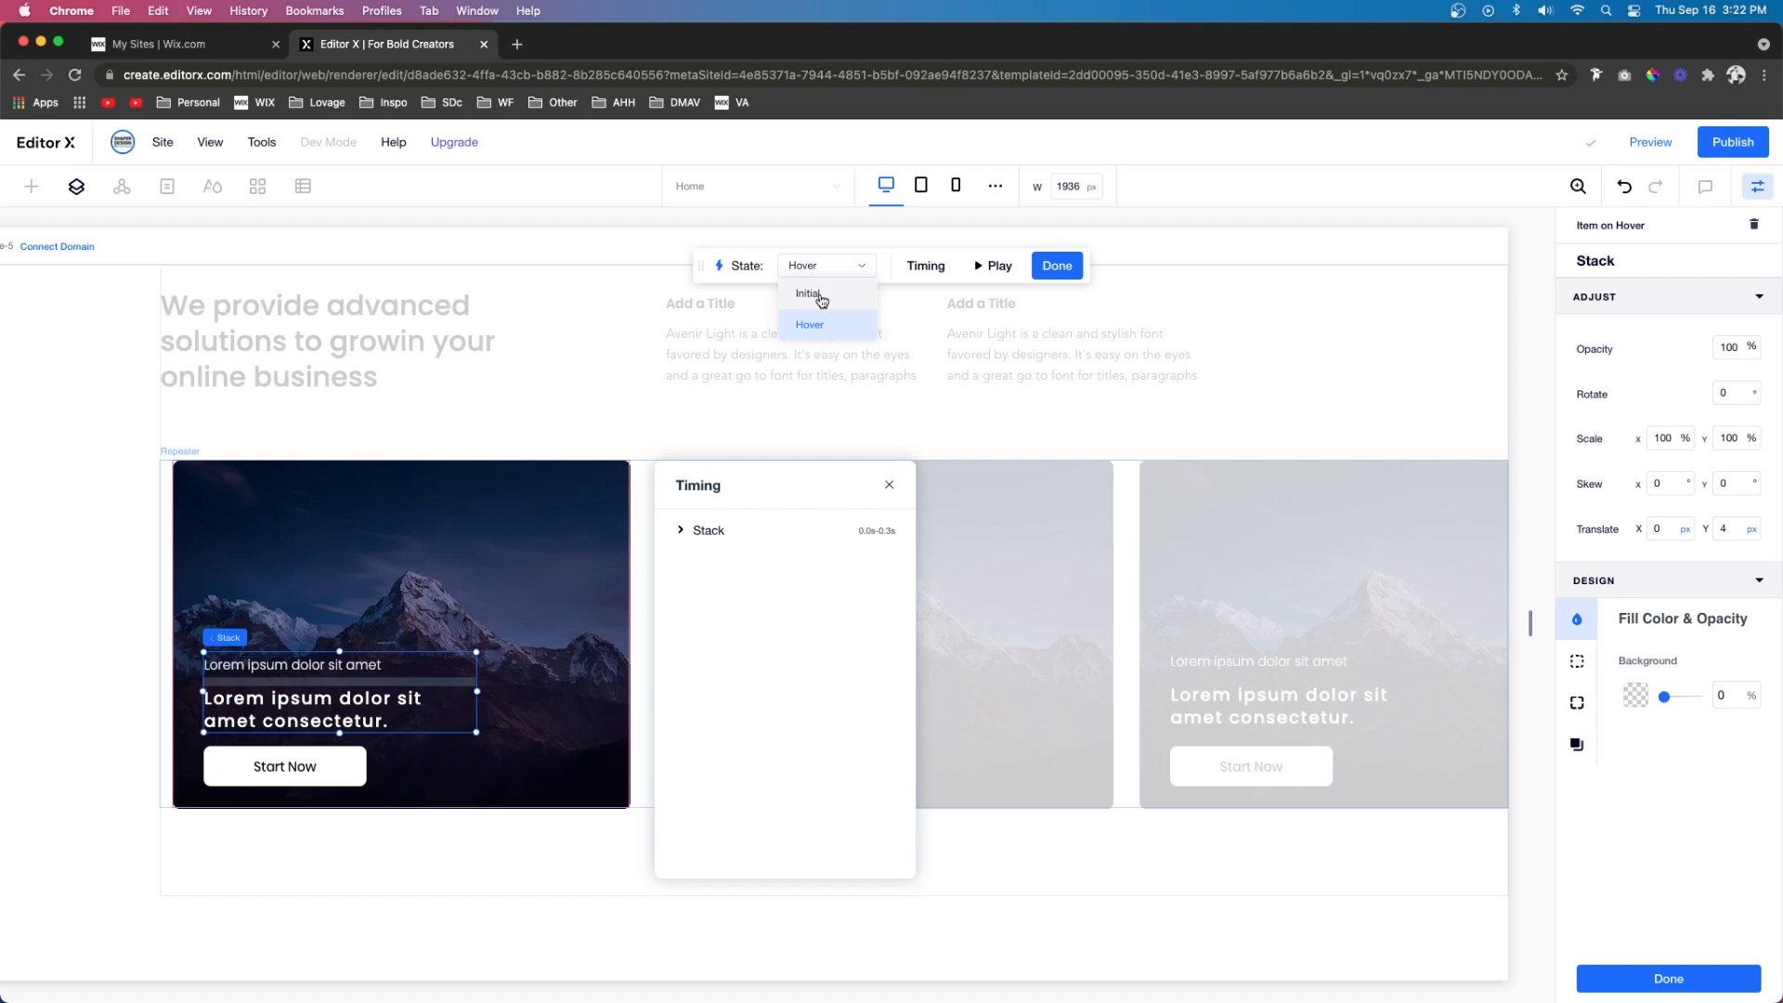
left_click(821, 298)
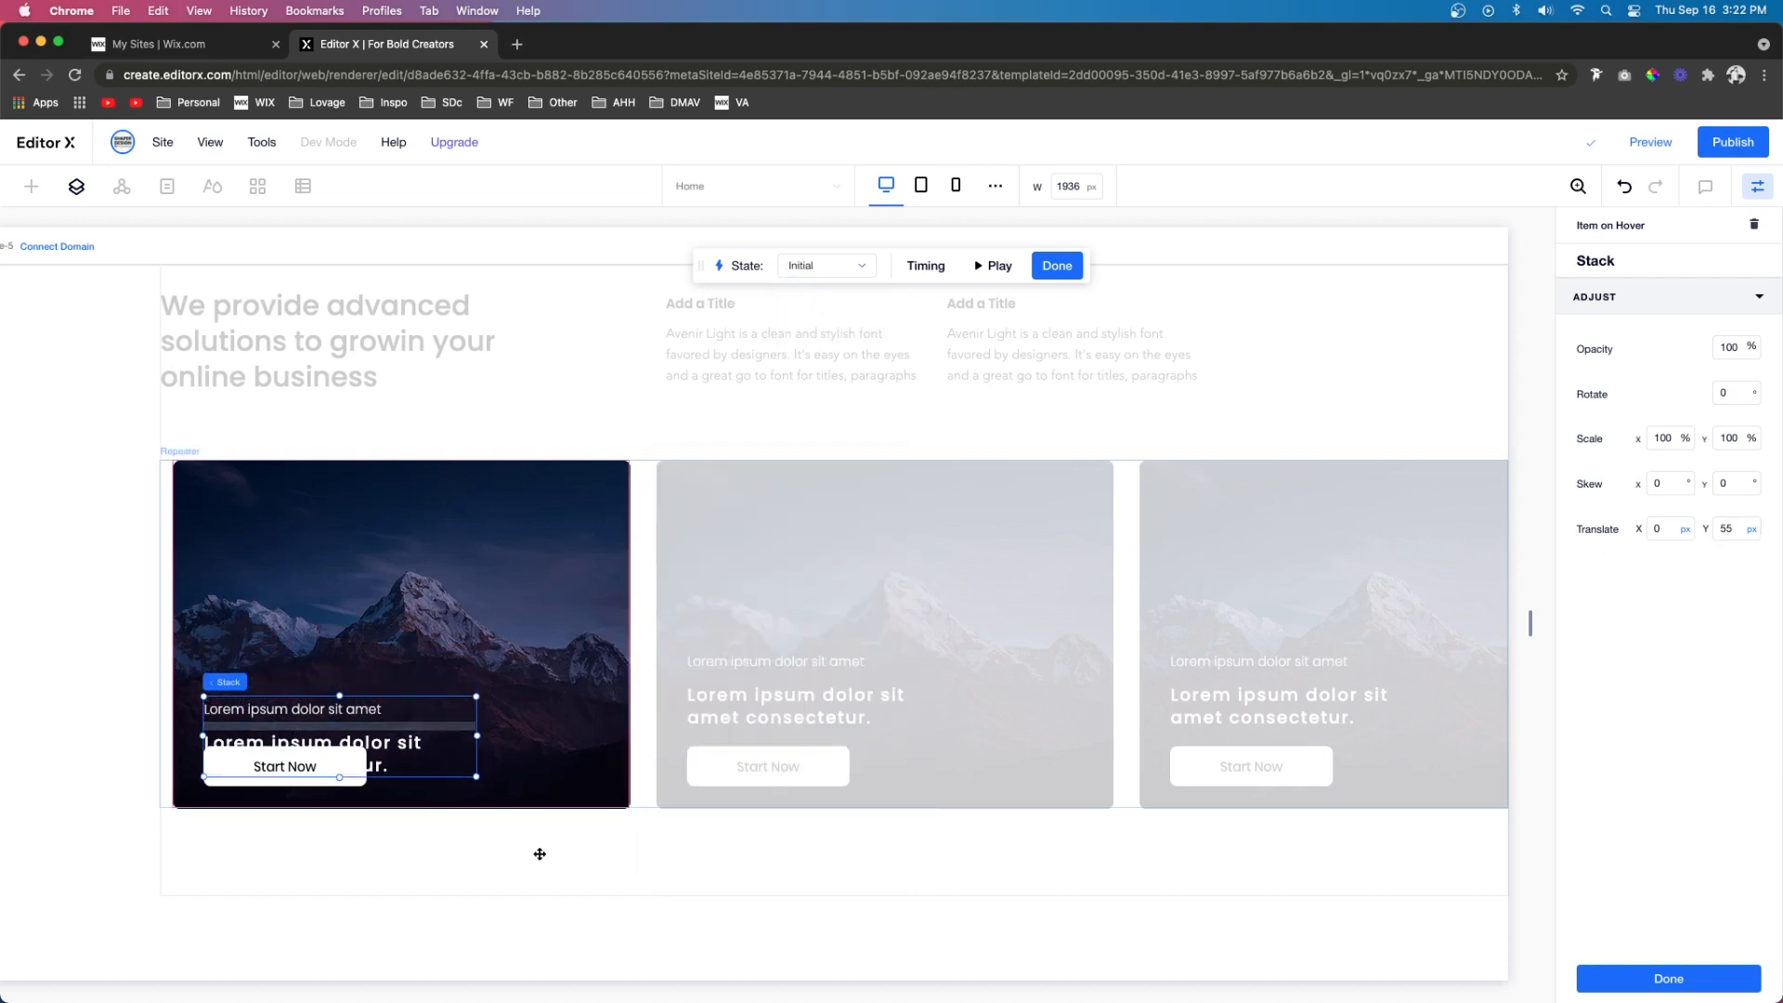
left_click(317, 769)
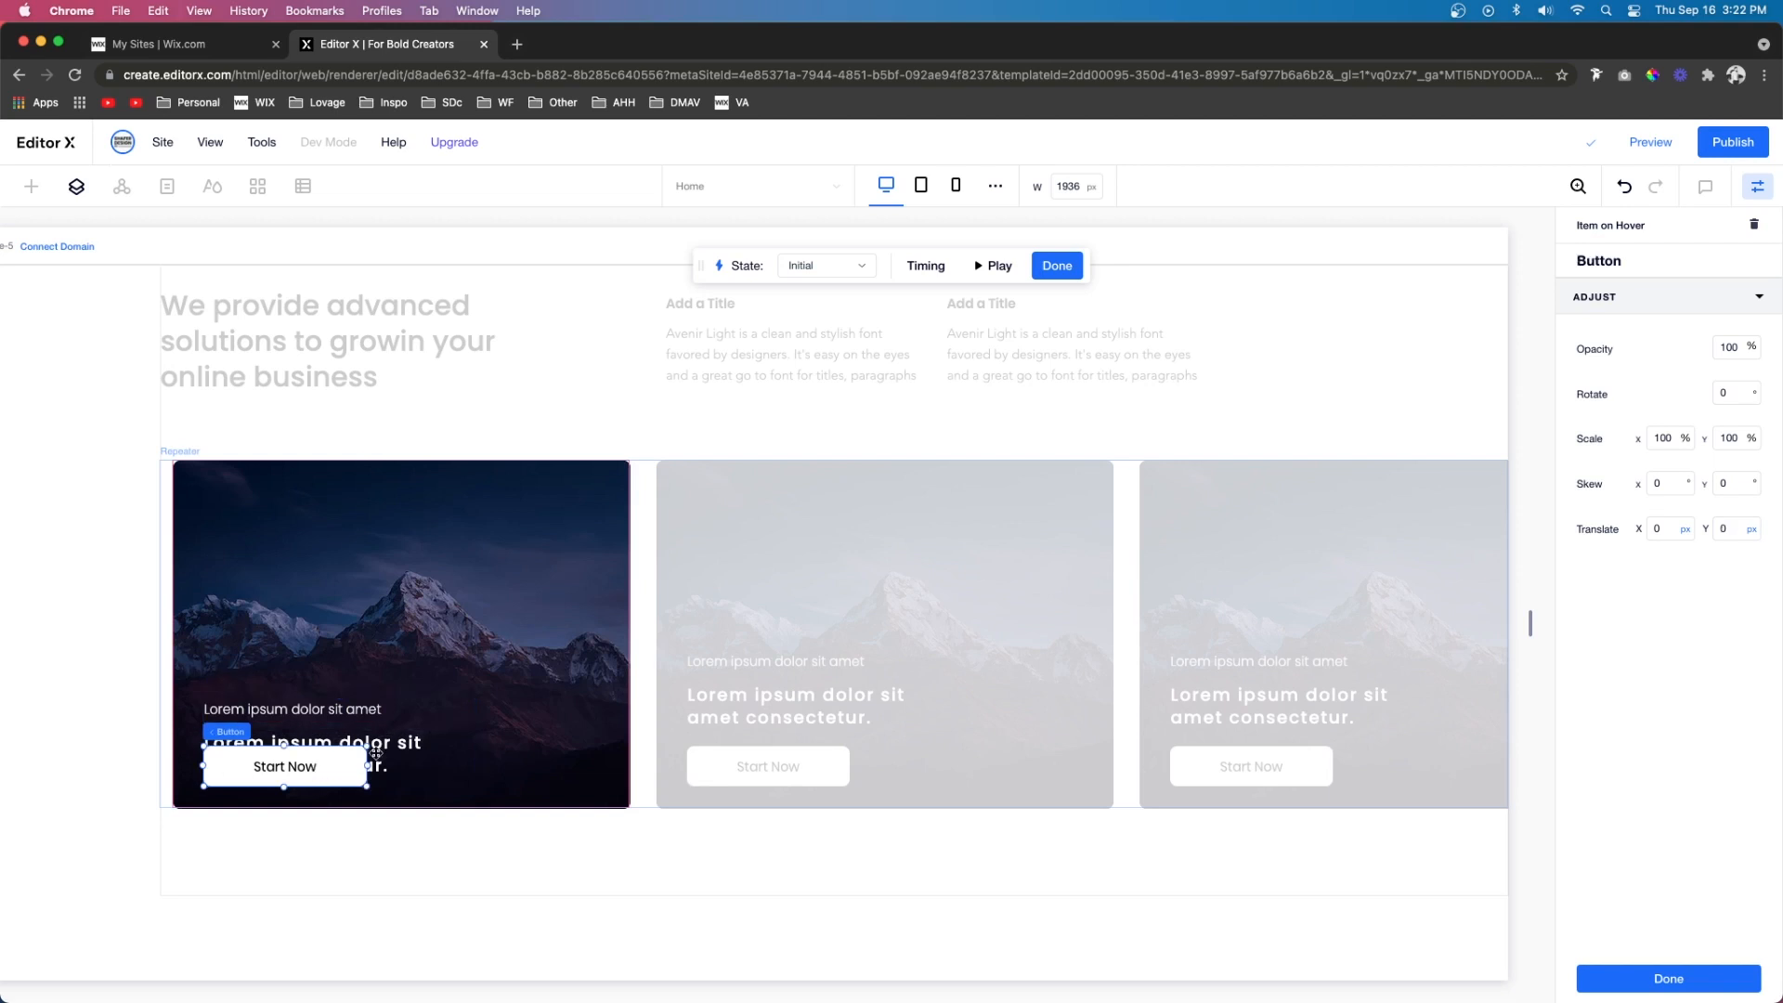
left_click(1742, 348)
type("0")
key("Return")
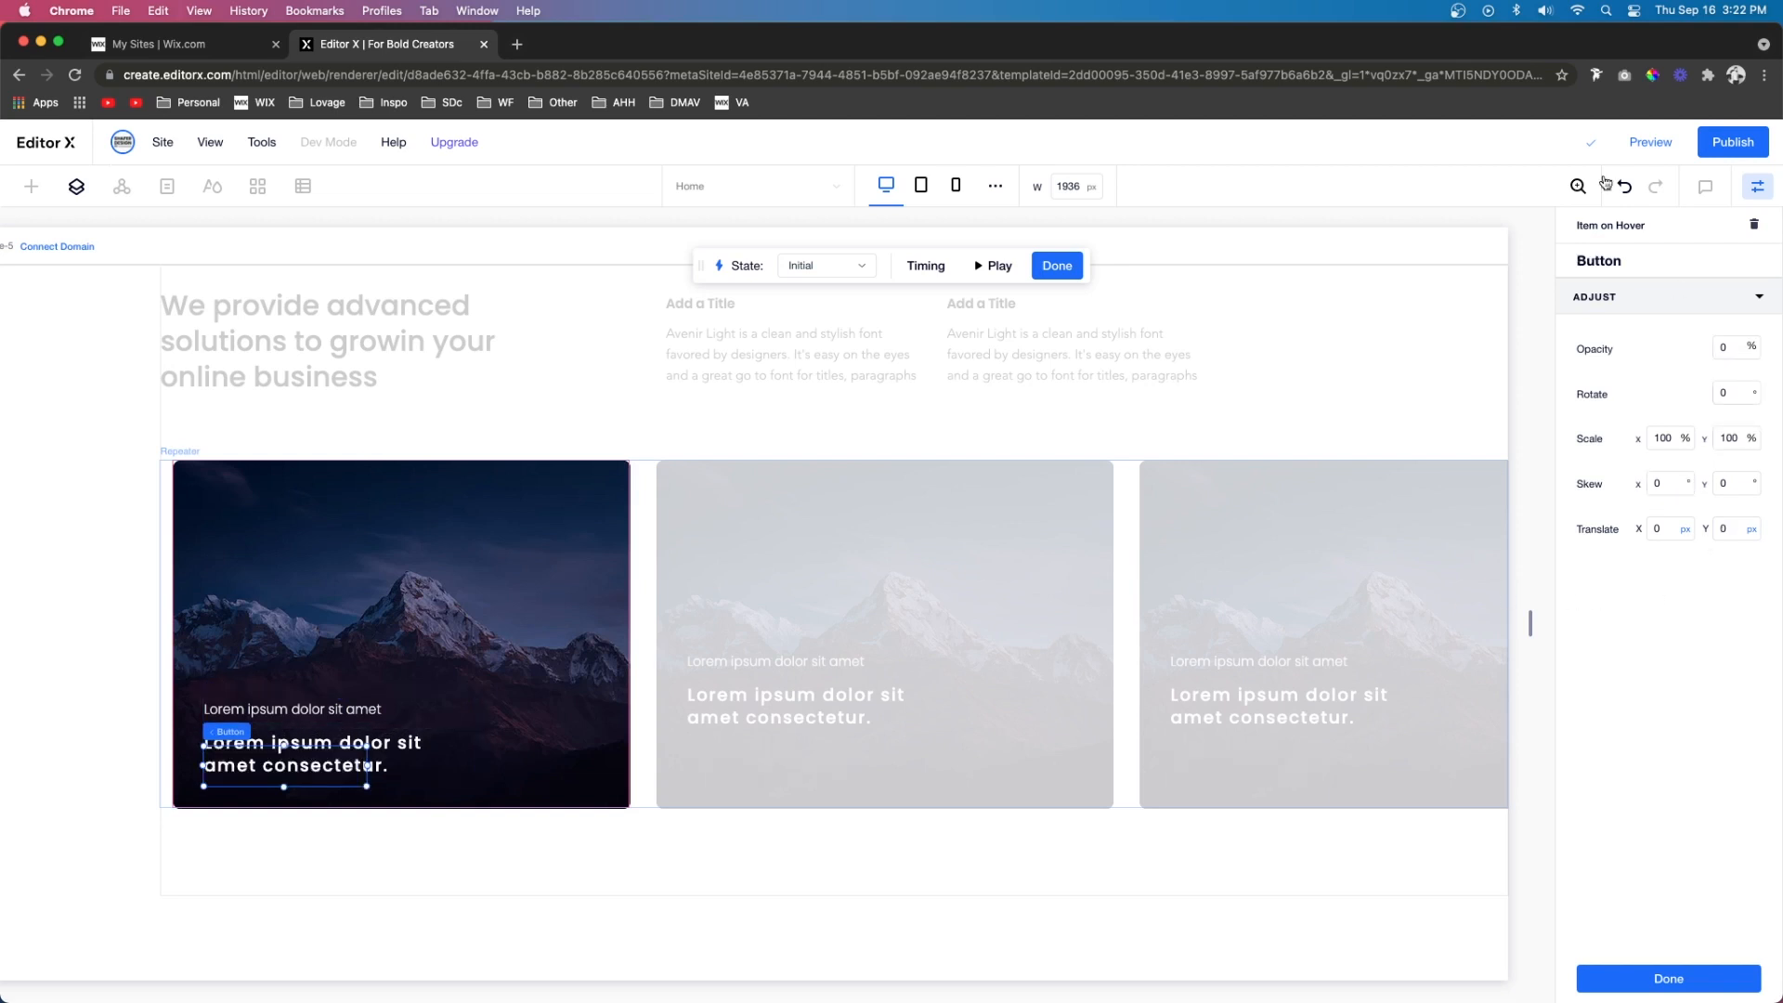
Preview the page and check the services cards' hover effect and horizontal scrolling
left_click(1654, 142)
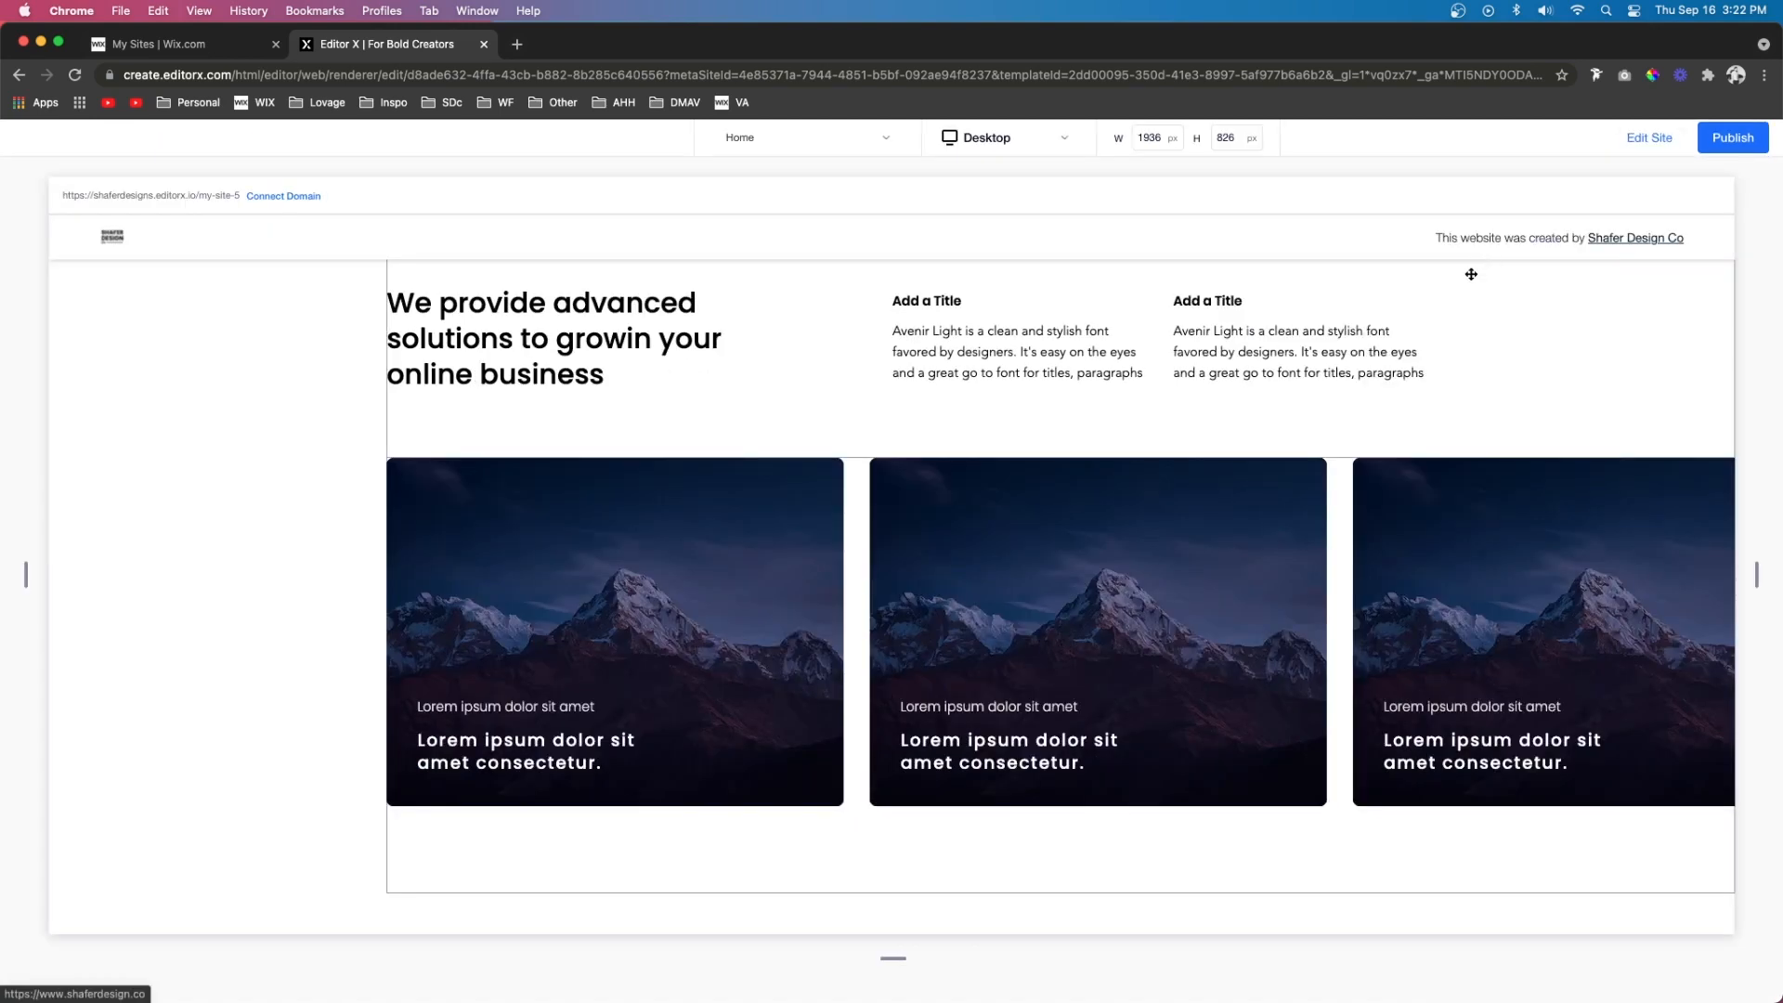
mouse_move(1222, 501)
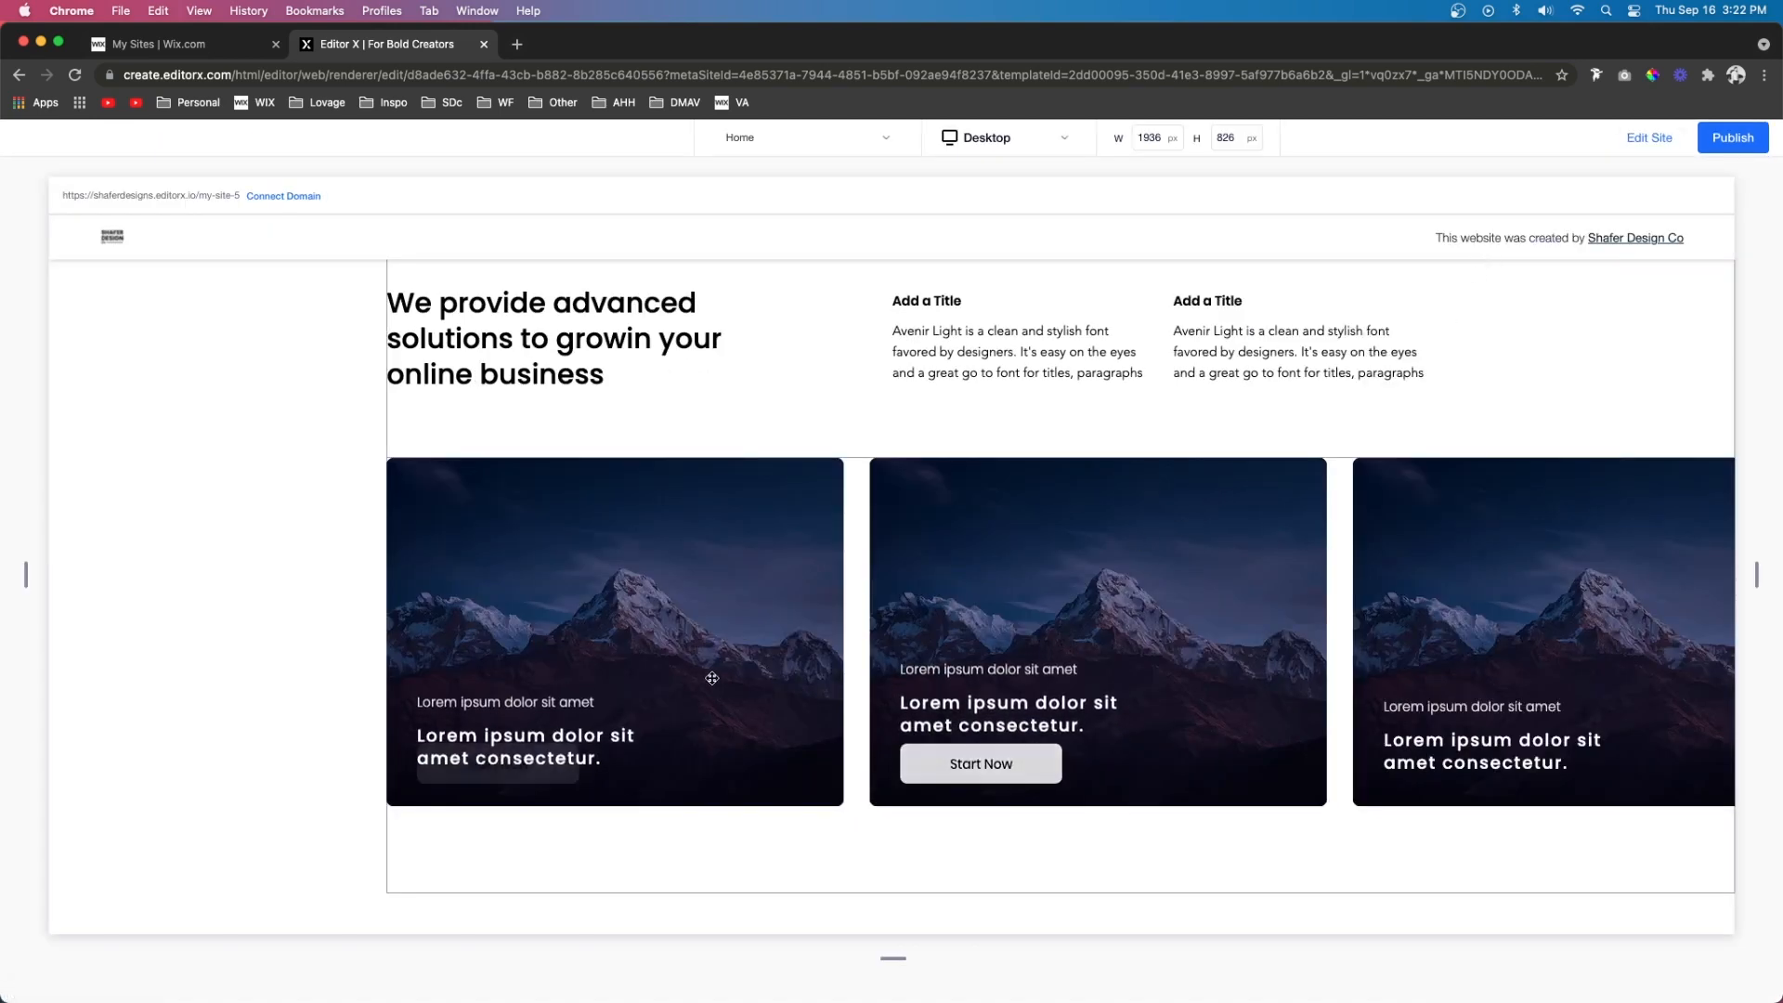
scroll(1016, 614, "right", 5)
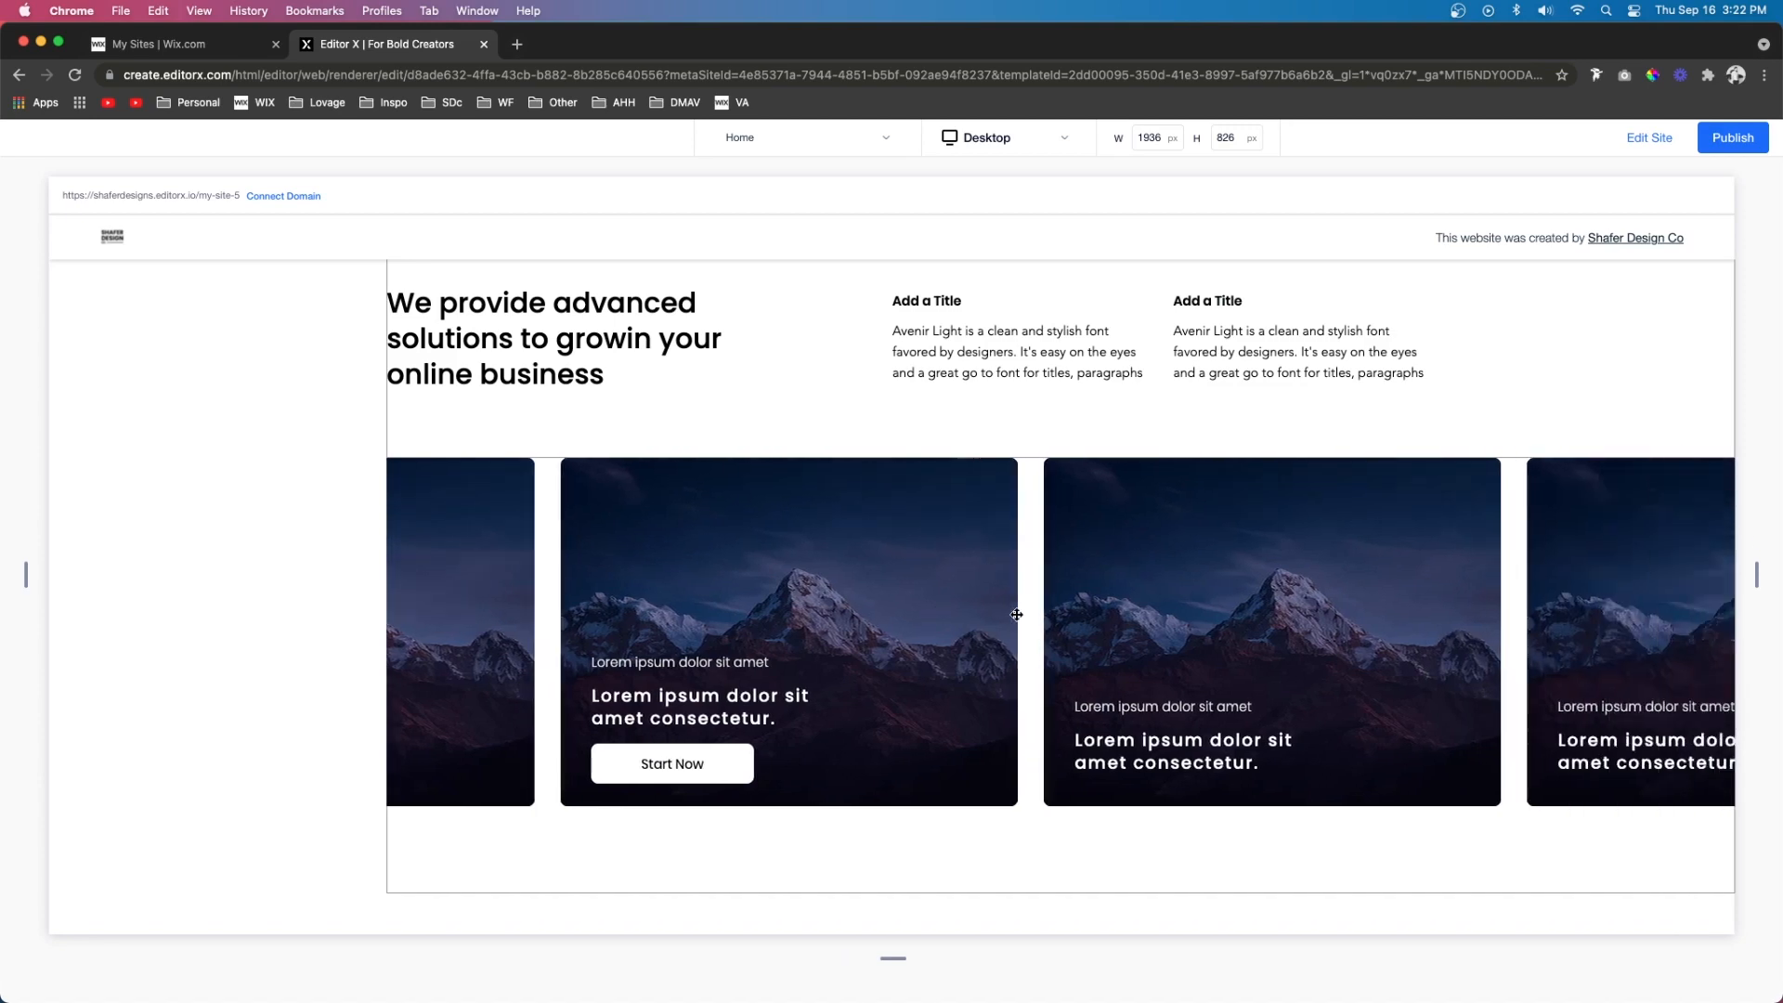
scroll(1357, 591, "right", 2)
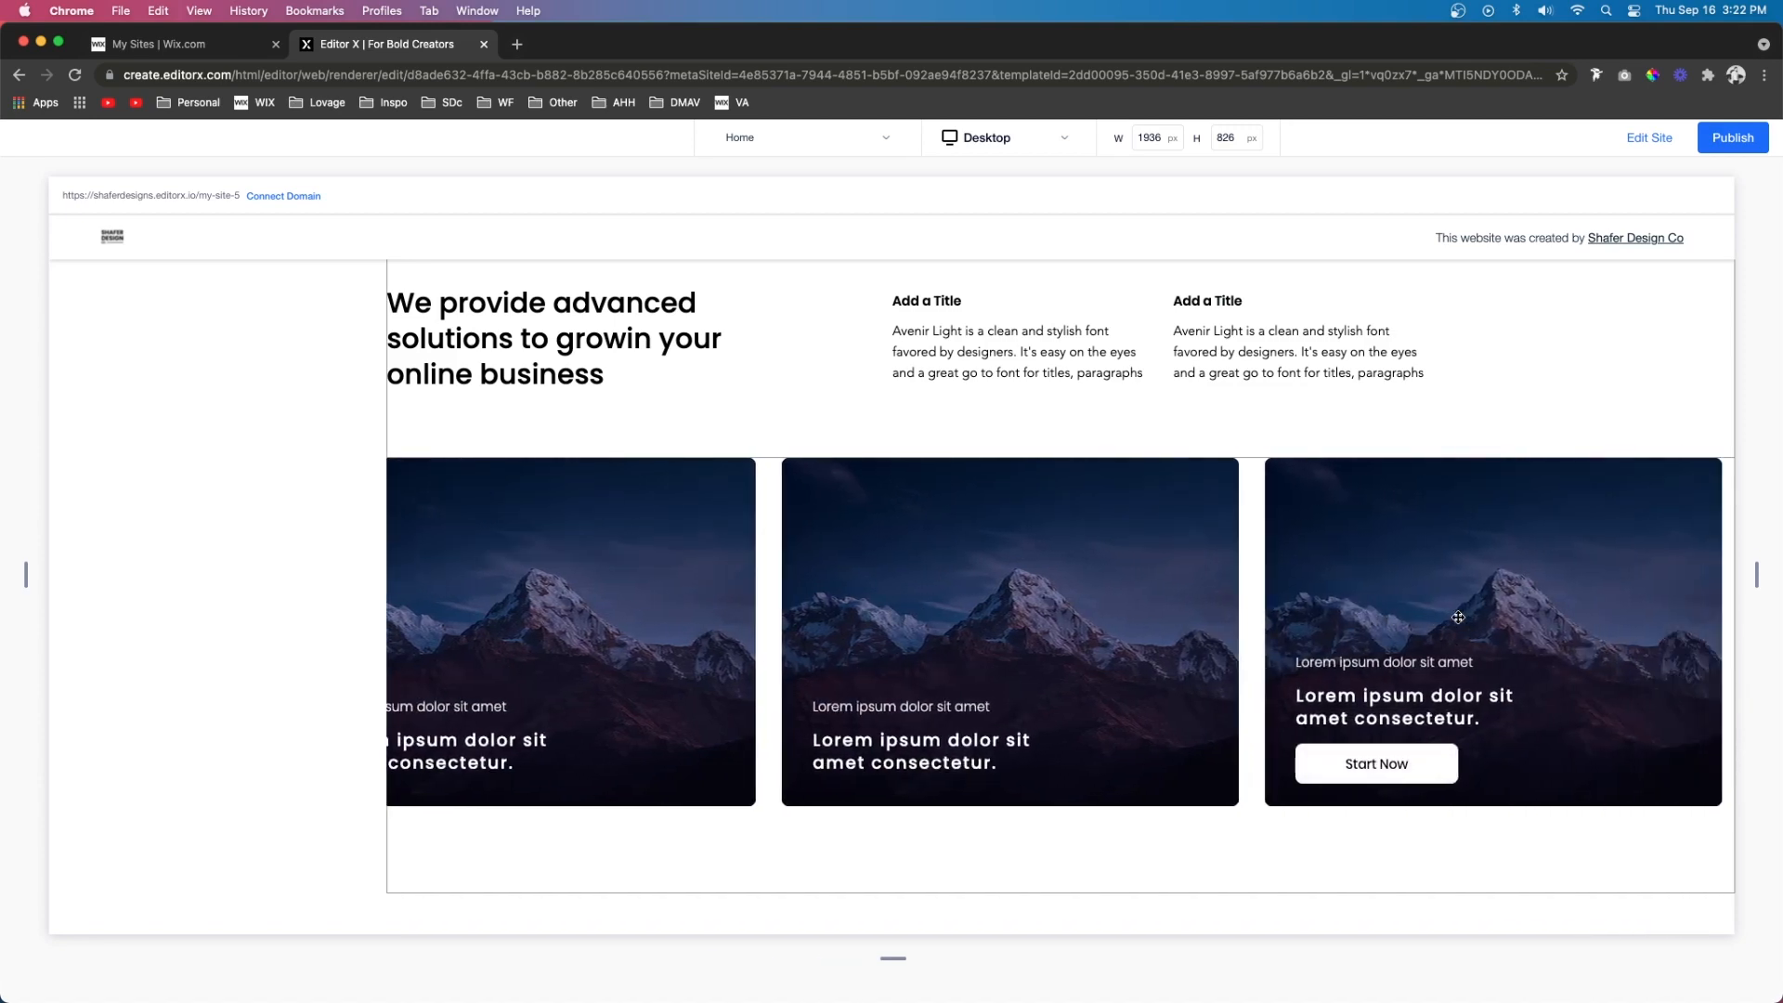
scroll(918, 730, "left", 3)
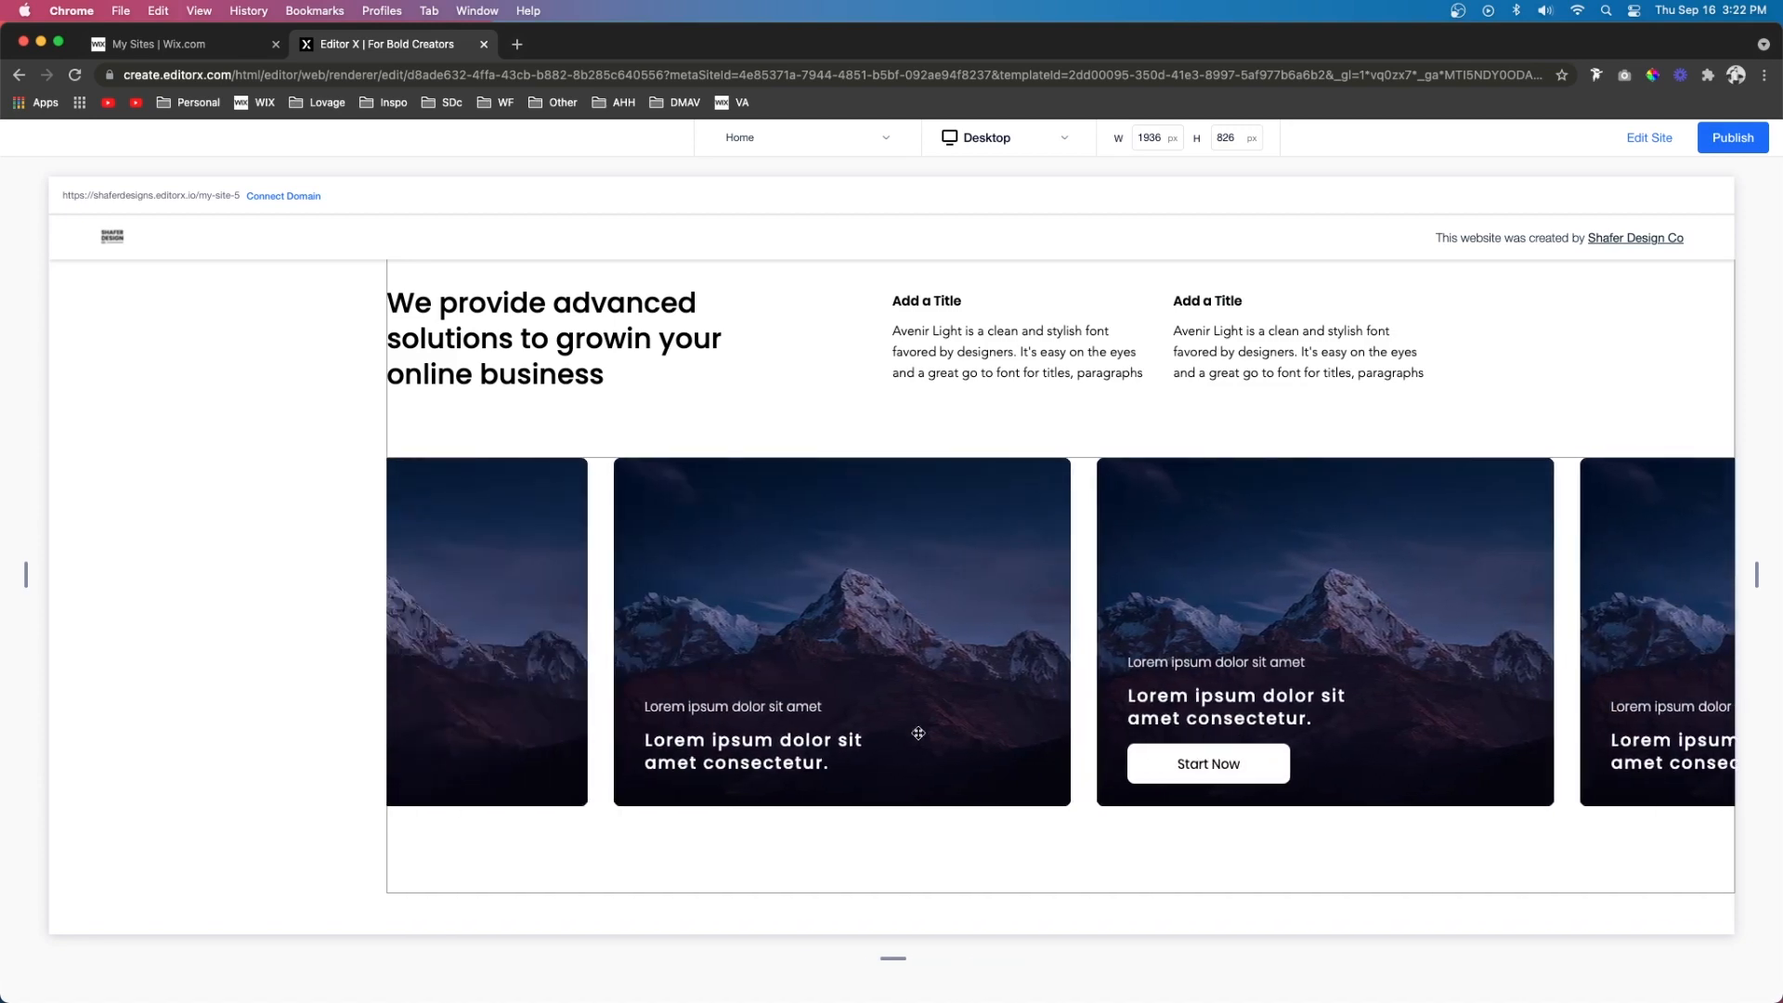
key("super+shift+p")
Set the services container's border width to 0 px
left_click(555, 447)
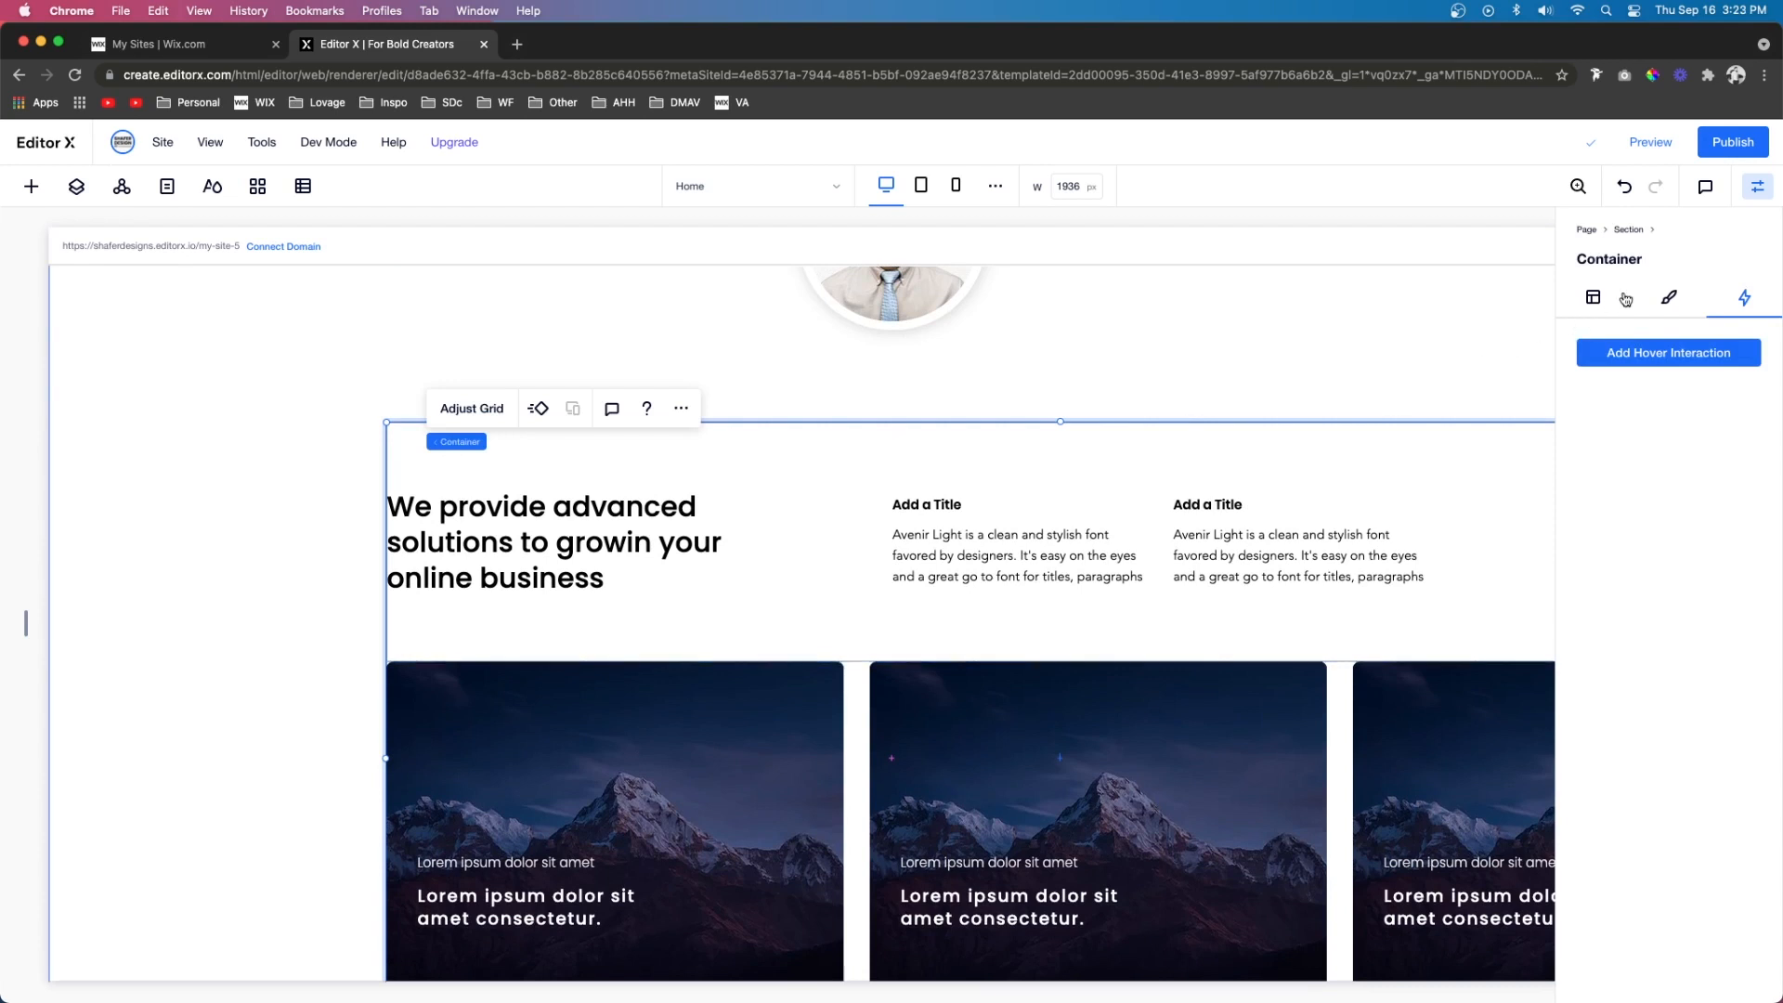
left_click(1667, 299)
left_click(1577, 381)
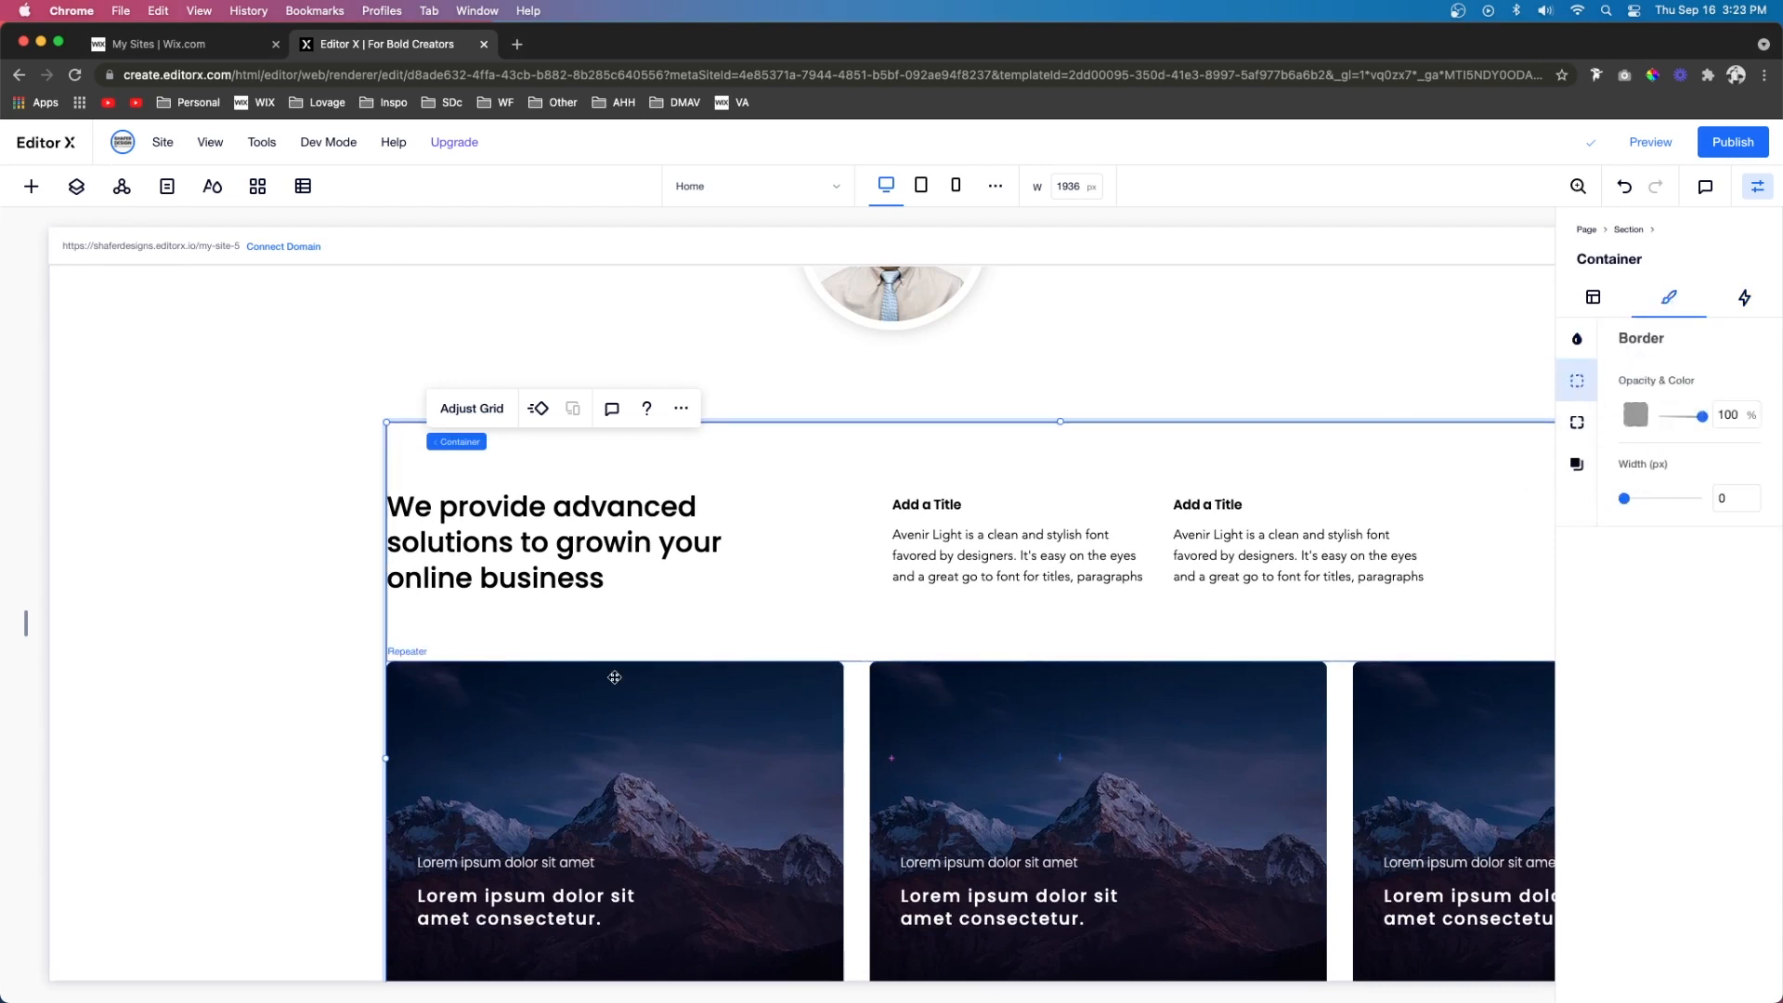
Set the minimum height of the services container's lower grid row to Min Content
scroll(617, 677, "down", 3)
left_click(442, 769)
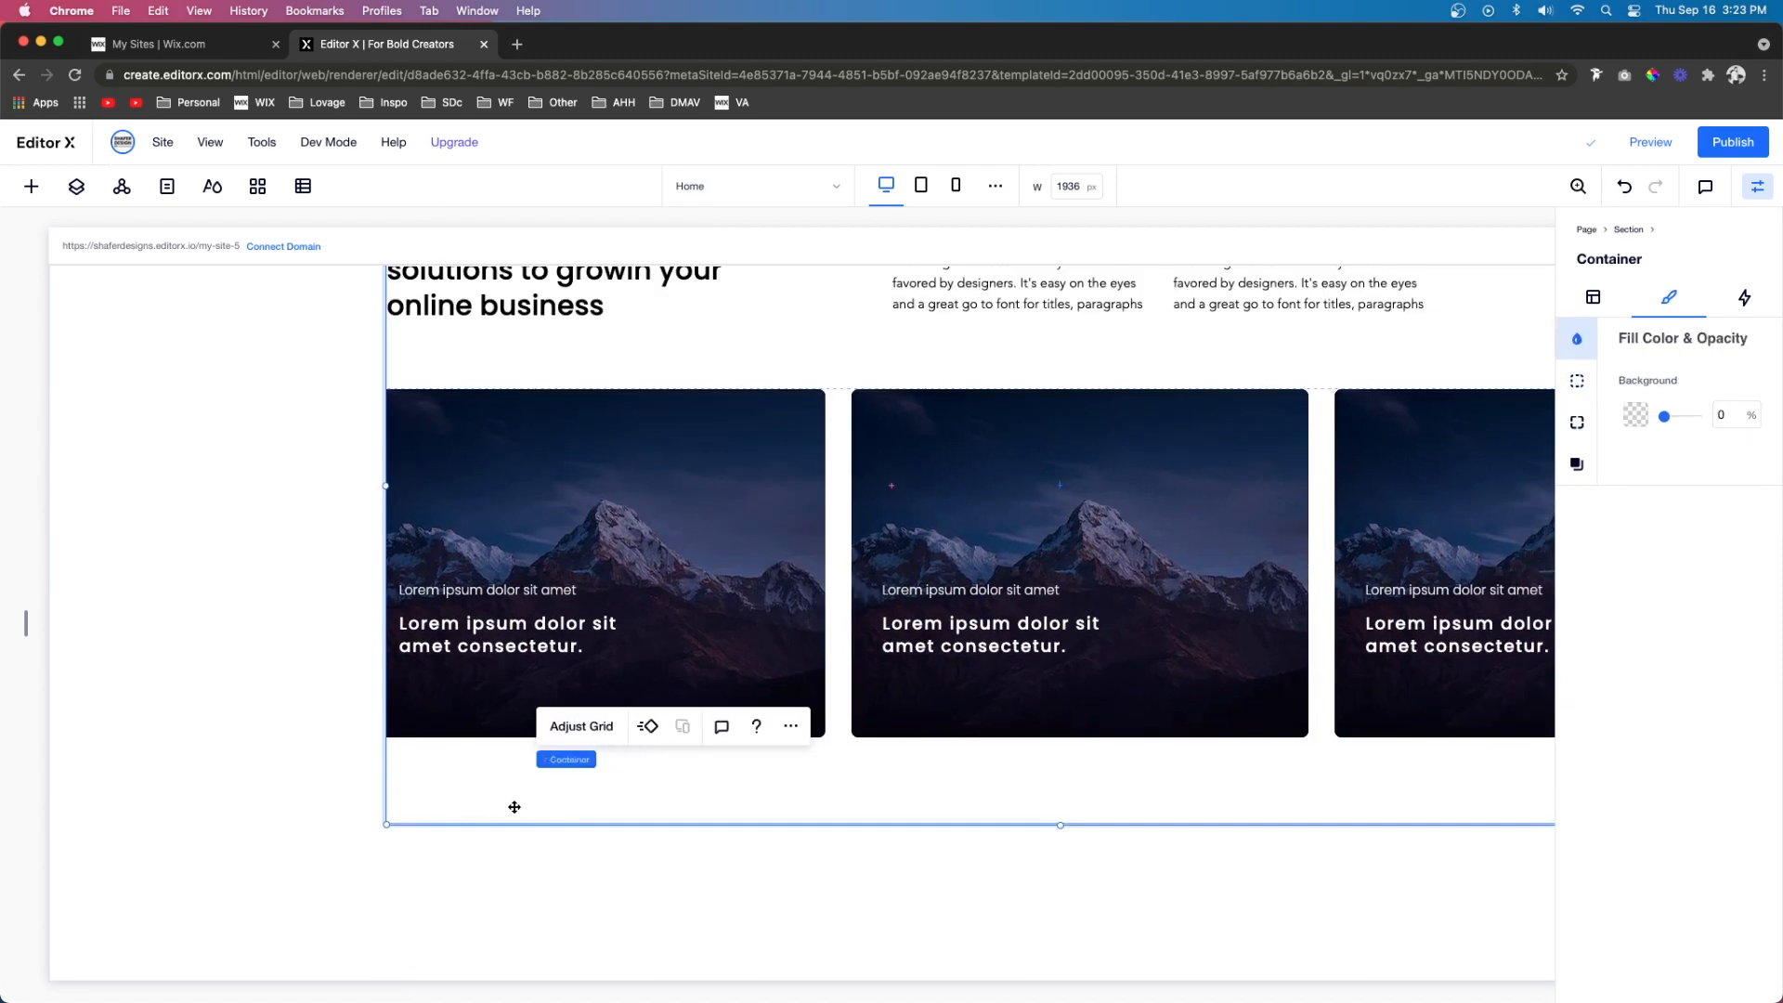
left_click(568, 734)
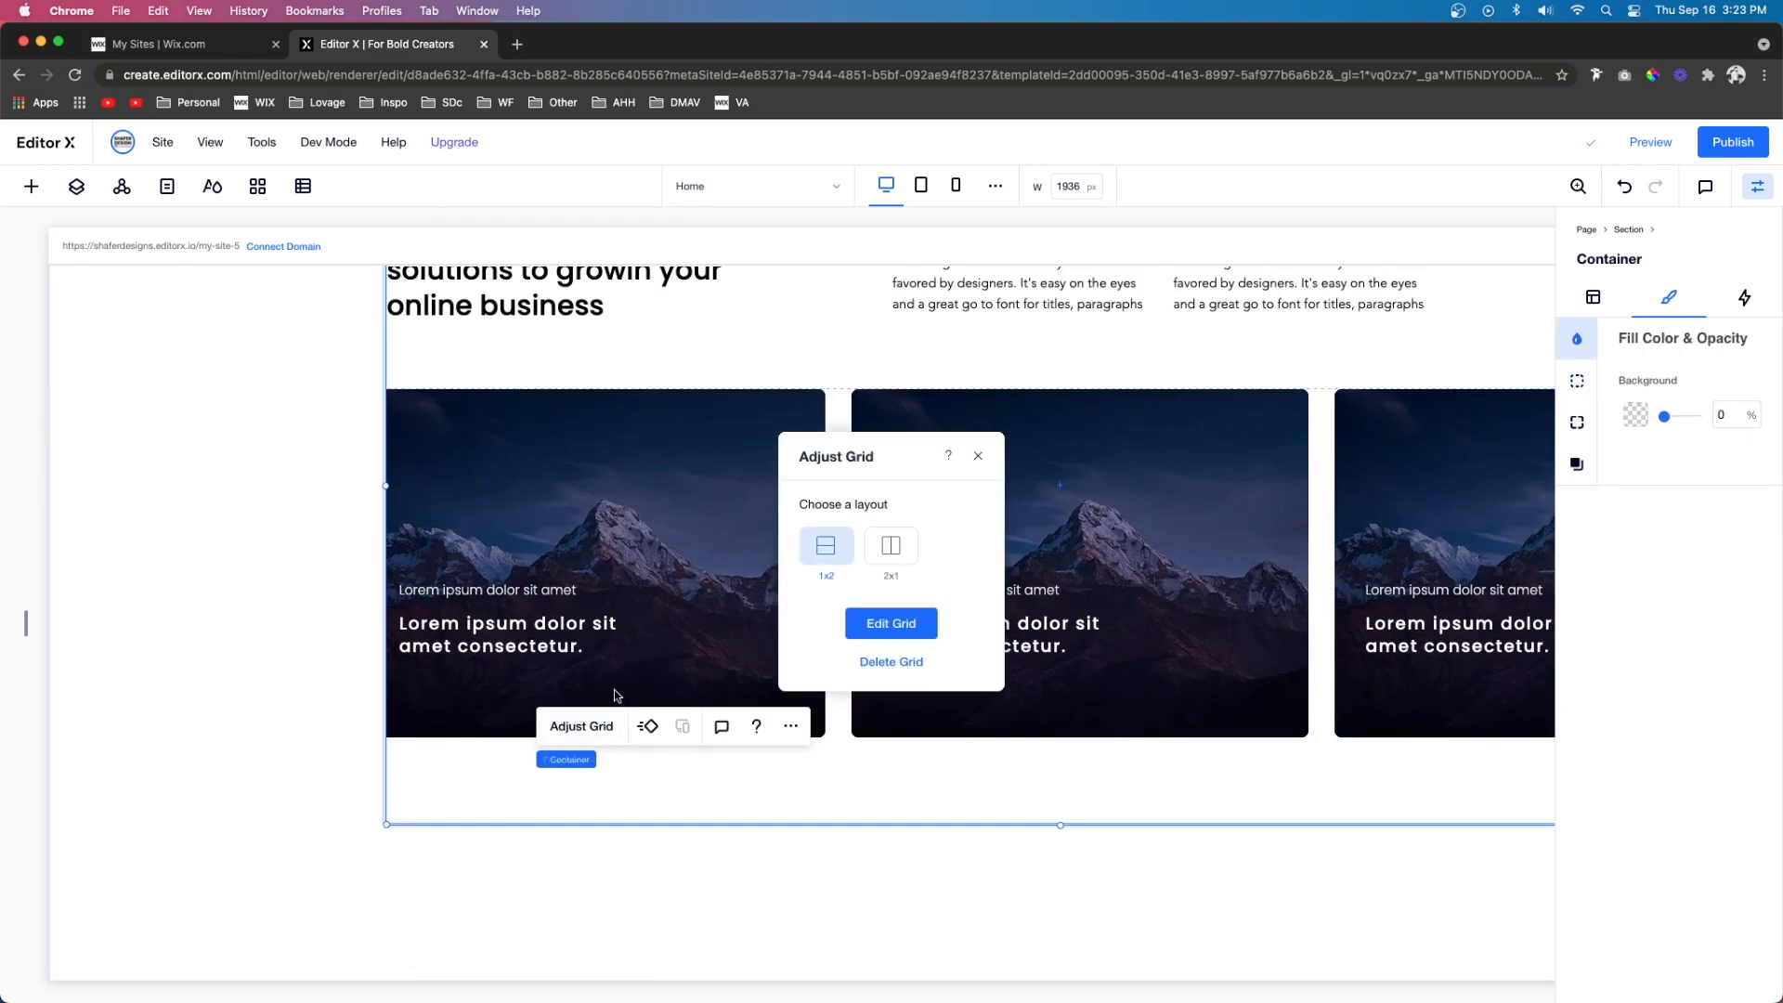
left_click(890, 625)
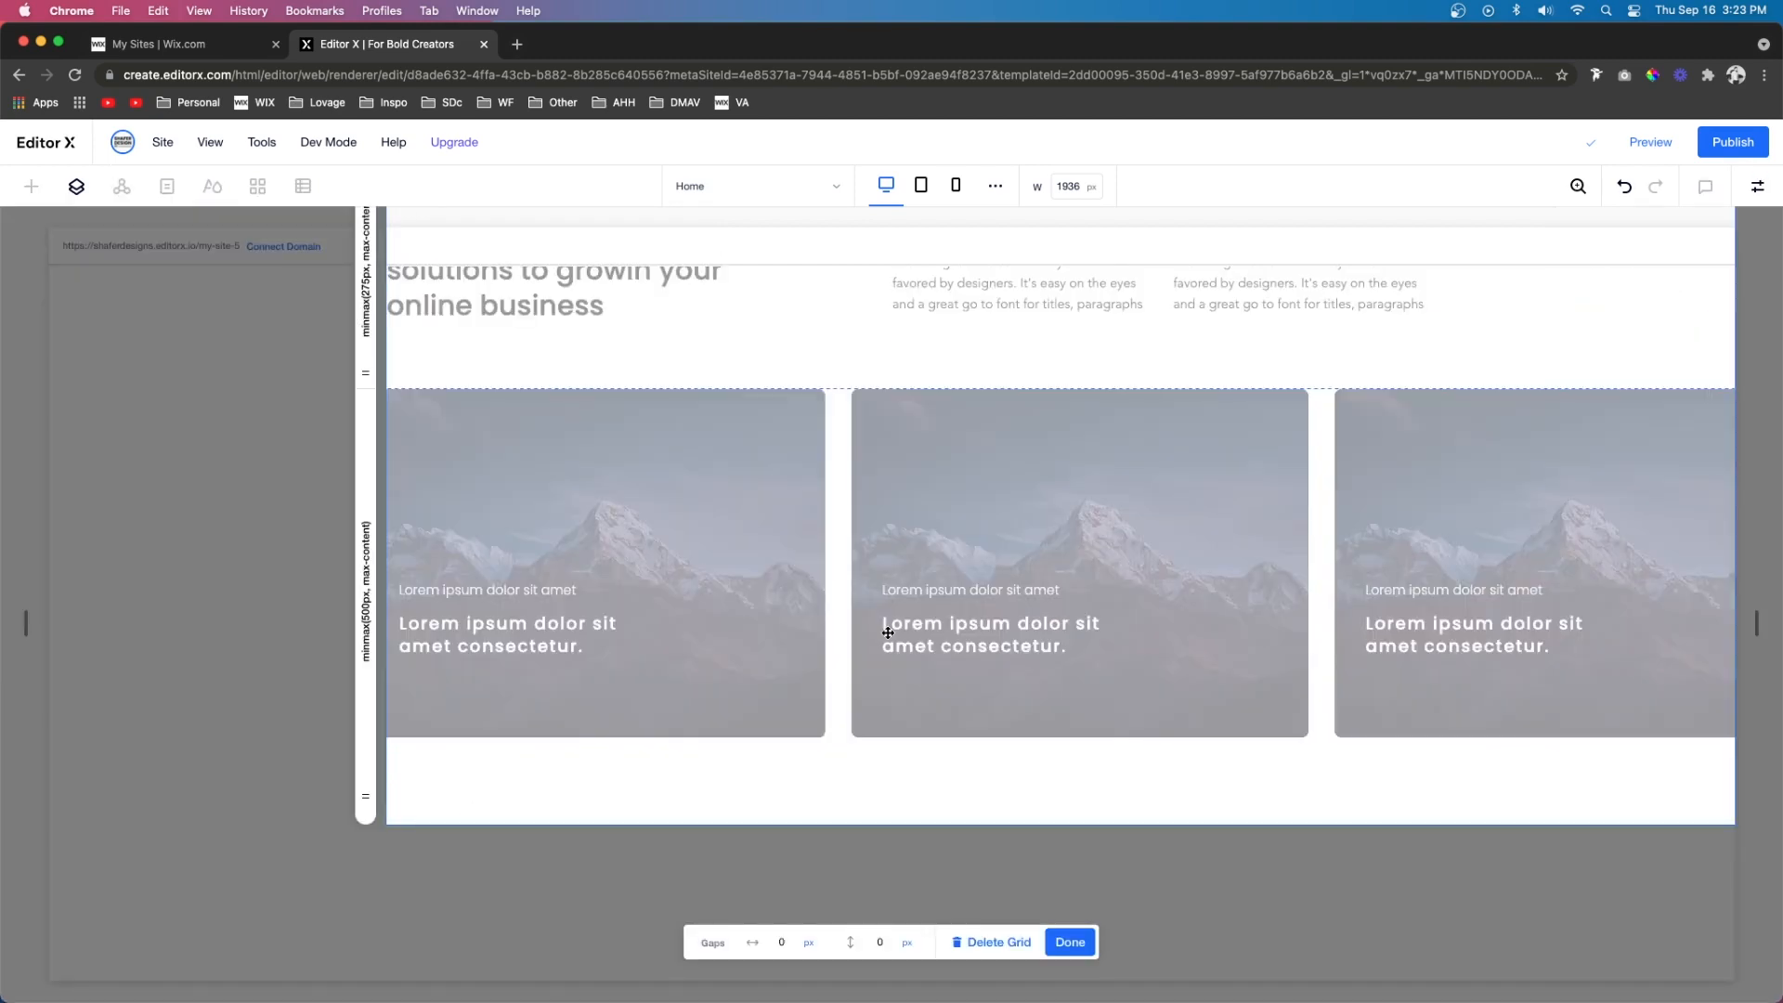
left_click(367, 597)
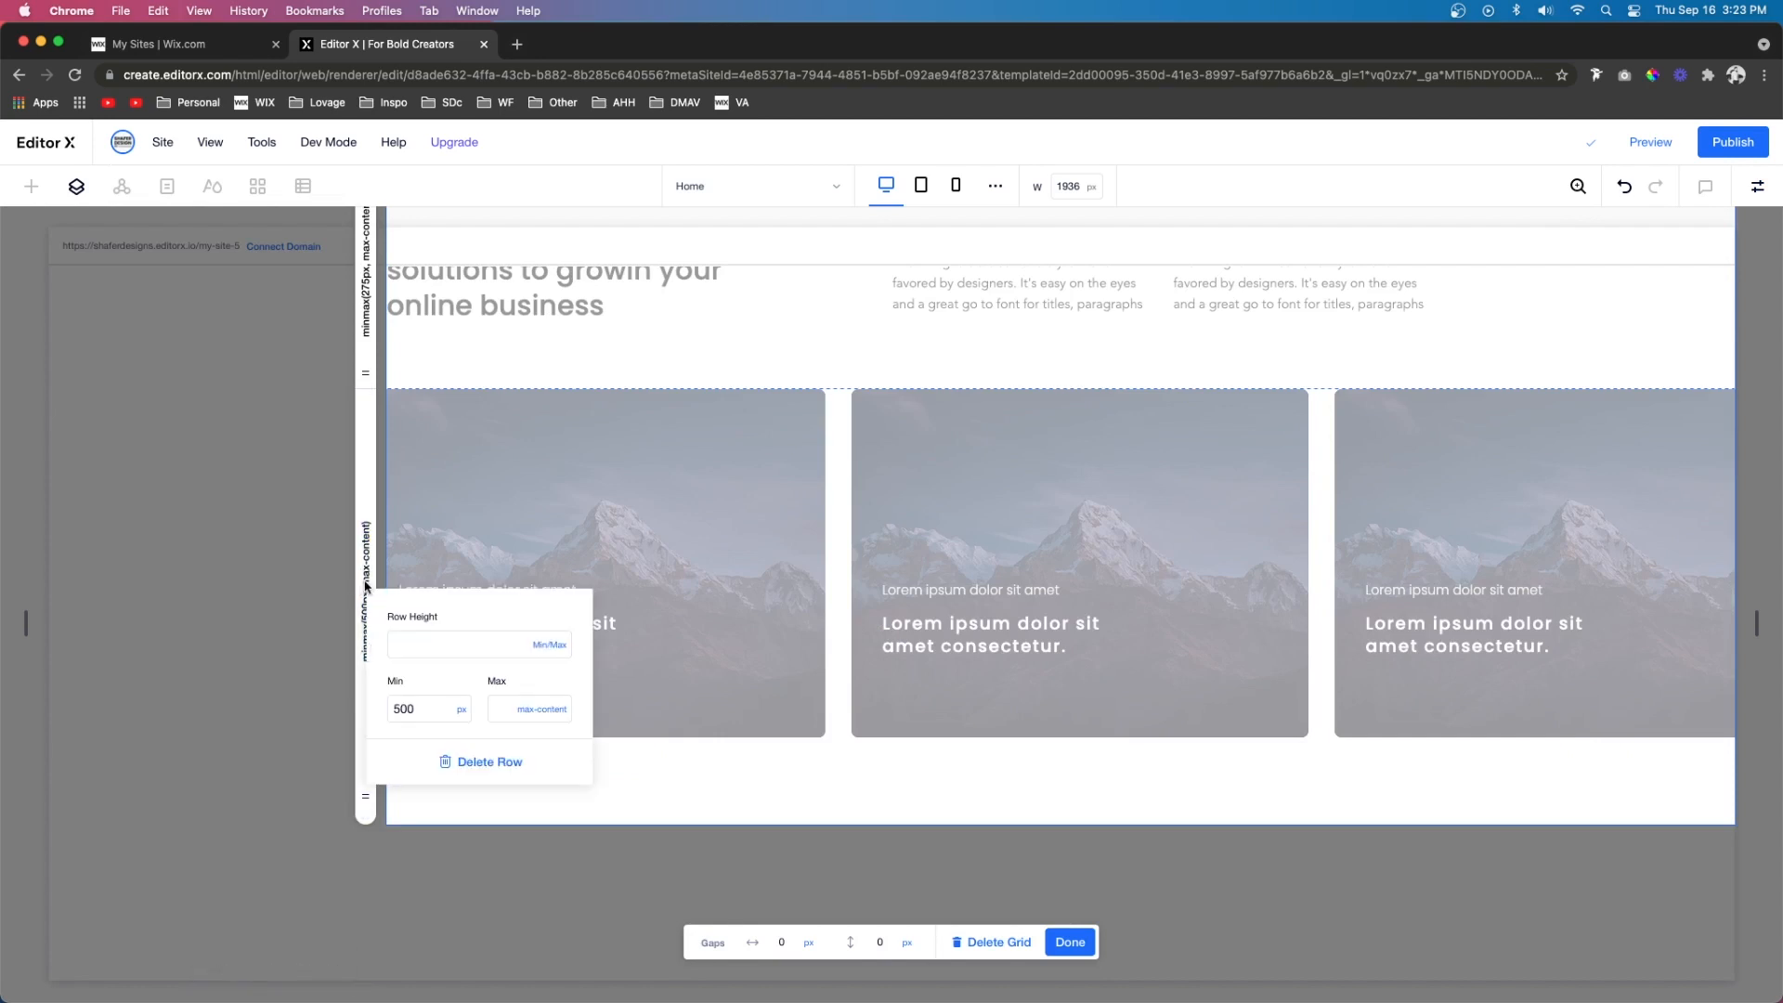
left_click(461, 710)
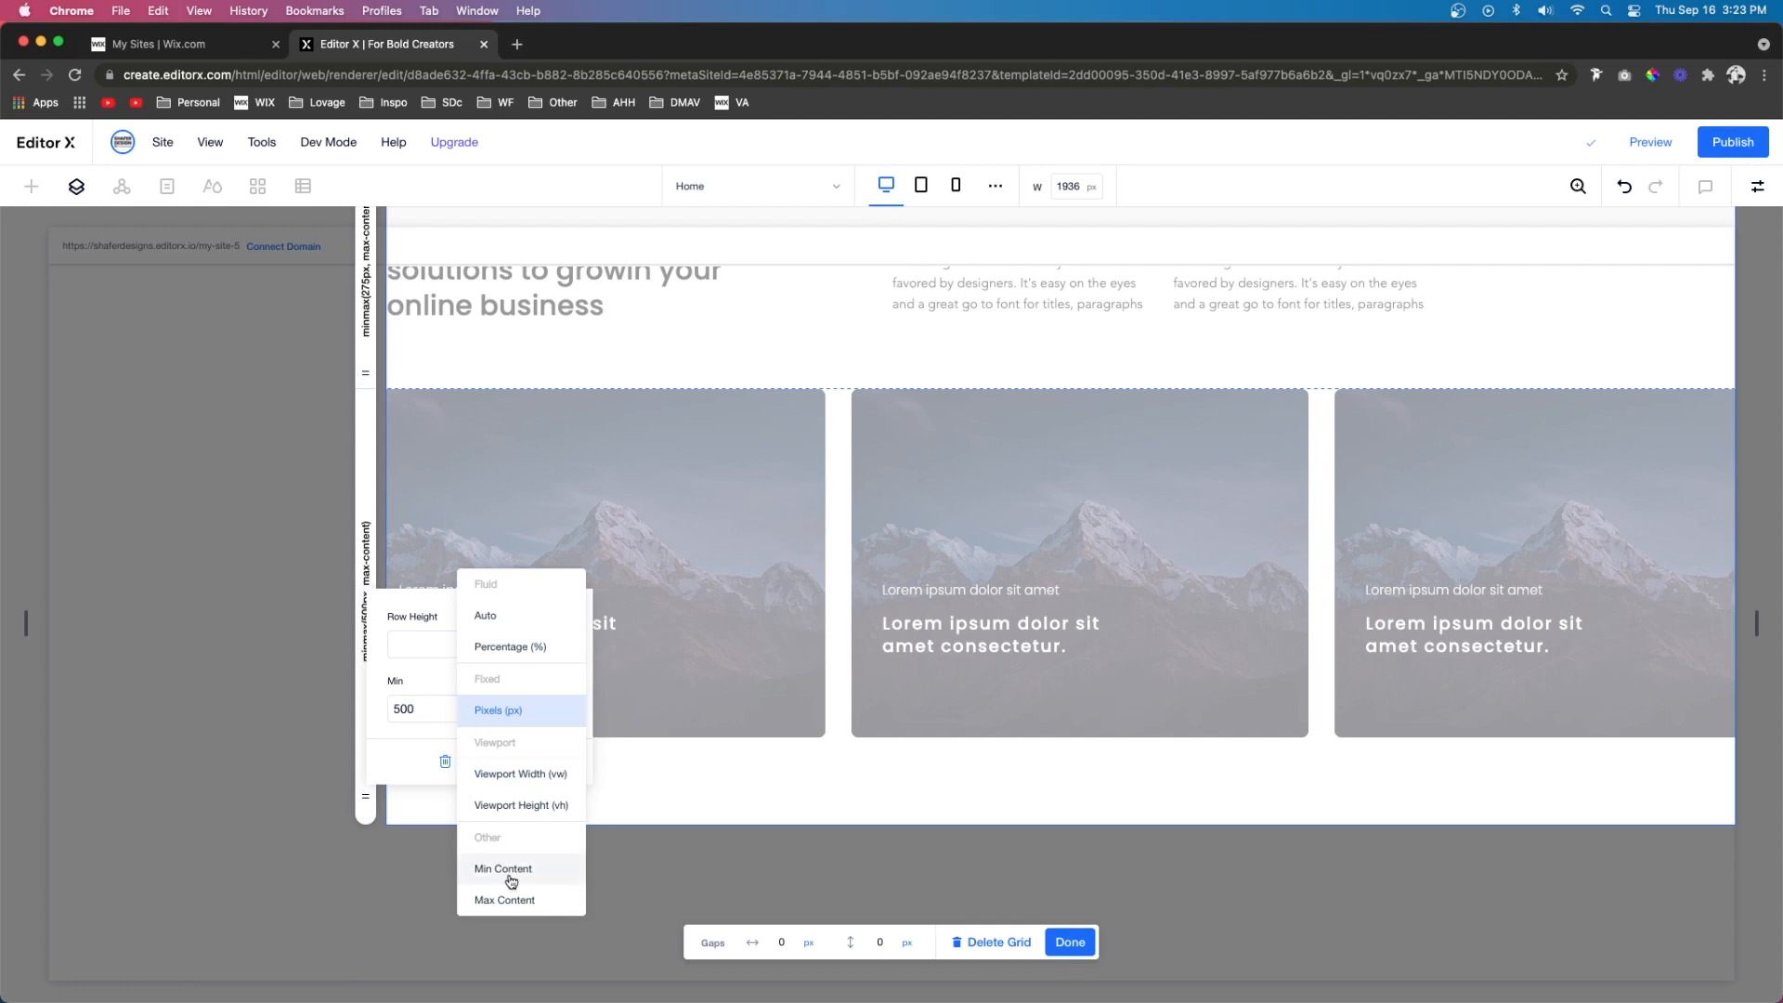
left_click(511, 868)
left_click(1059, 943)
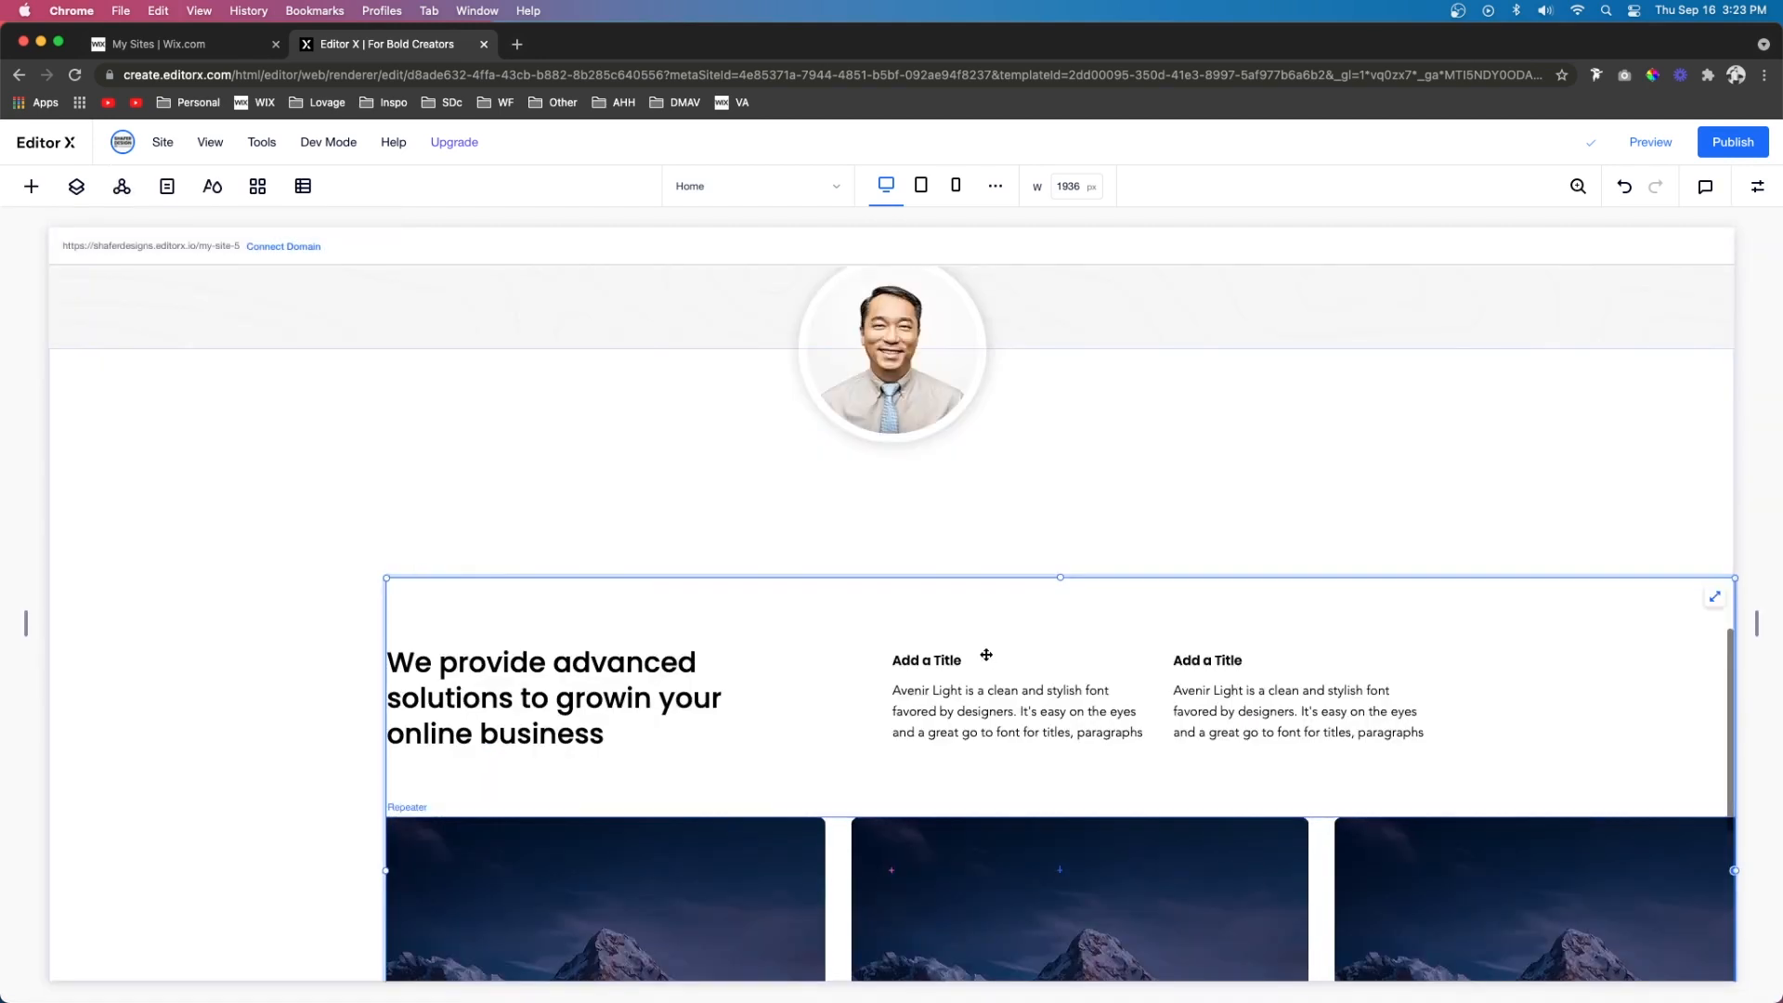
Set the services container's top margin to 150 px and bottom margin to 100 px
scroll(987, 660, "down", 2)
left_click(1757, 185)
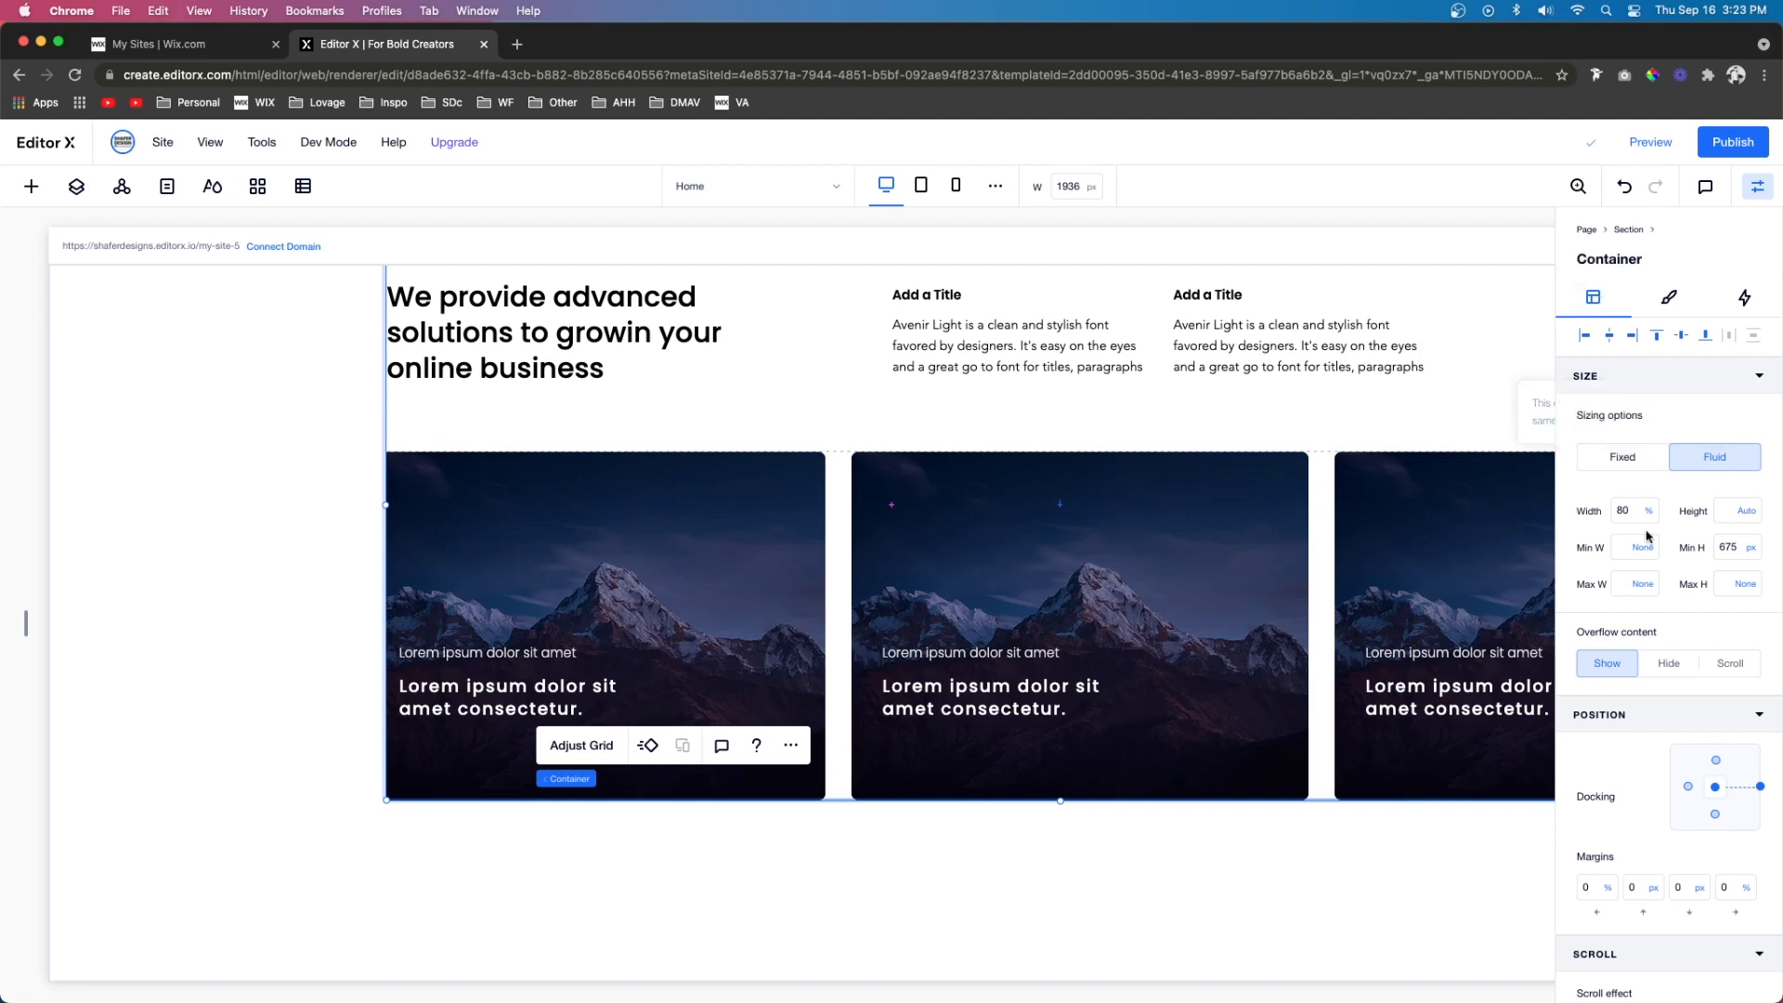
scroll(1645, 711, "down", 3)
left_click(1636, 720)
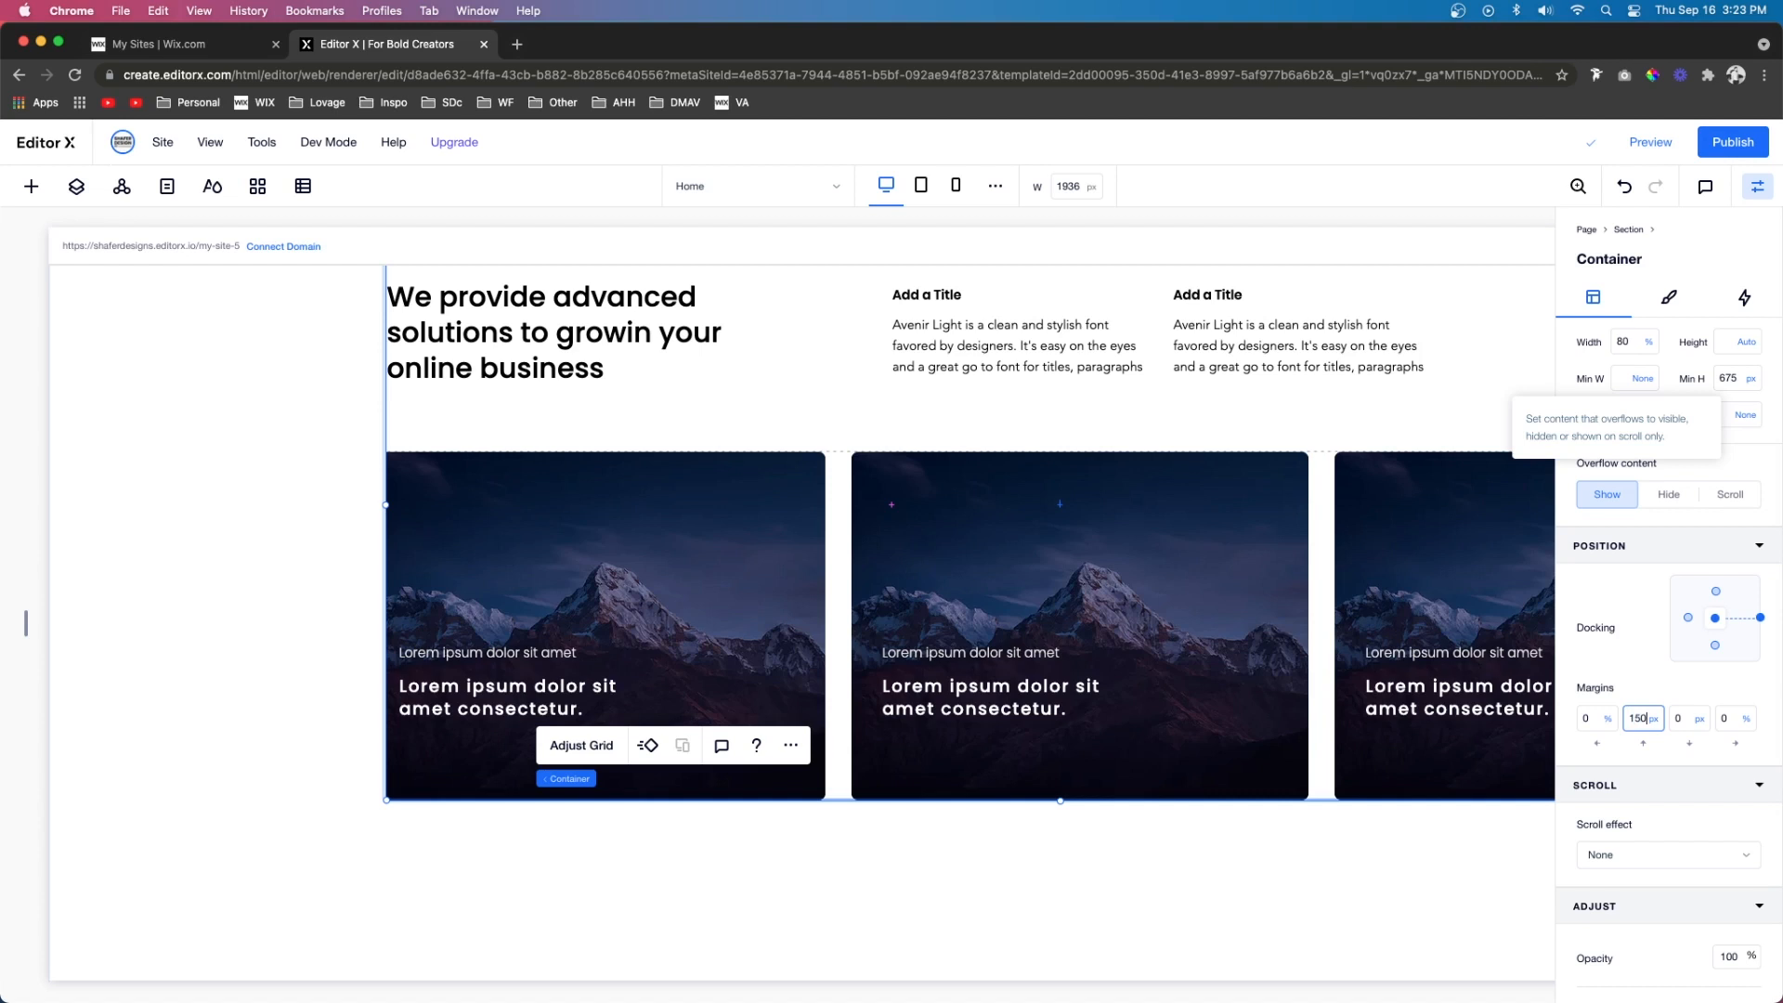
type("150")
key("Tab")
key("Return")
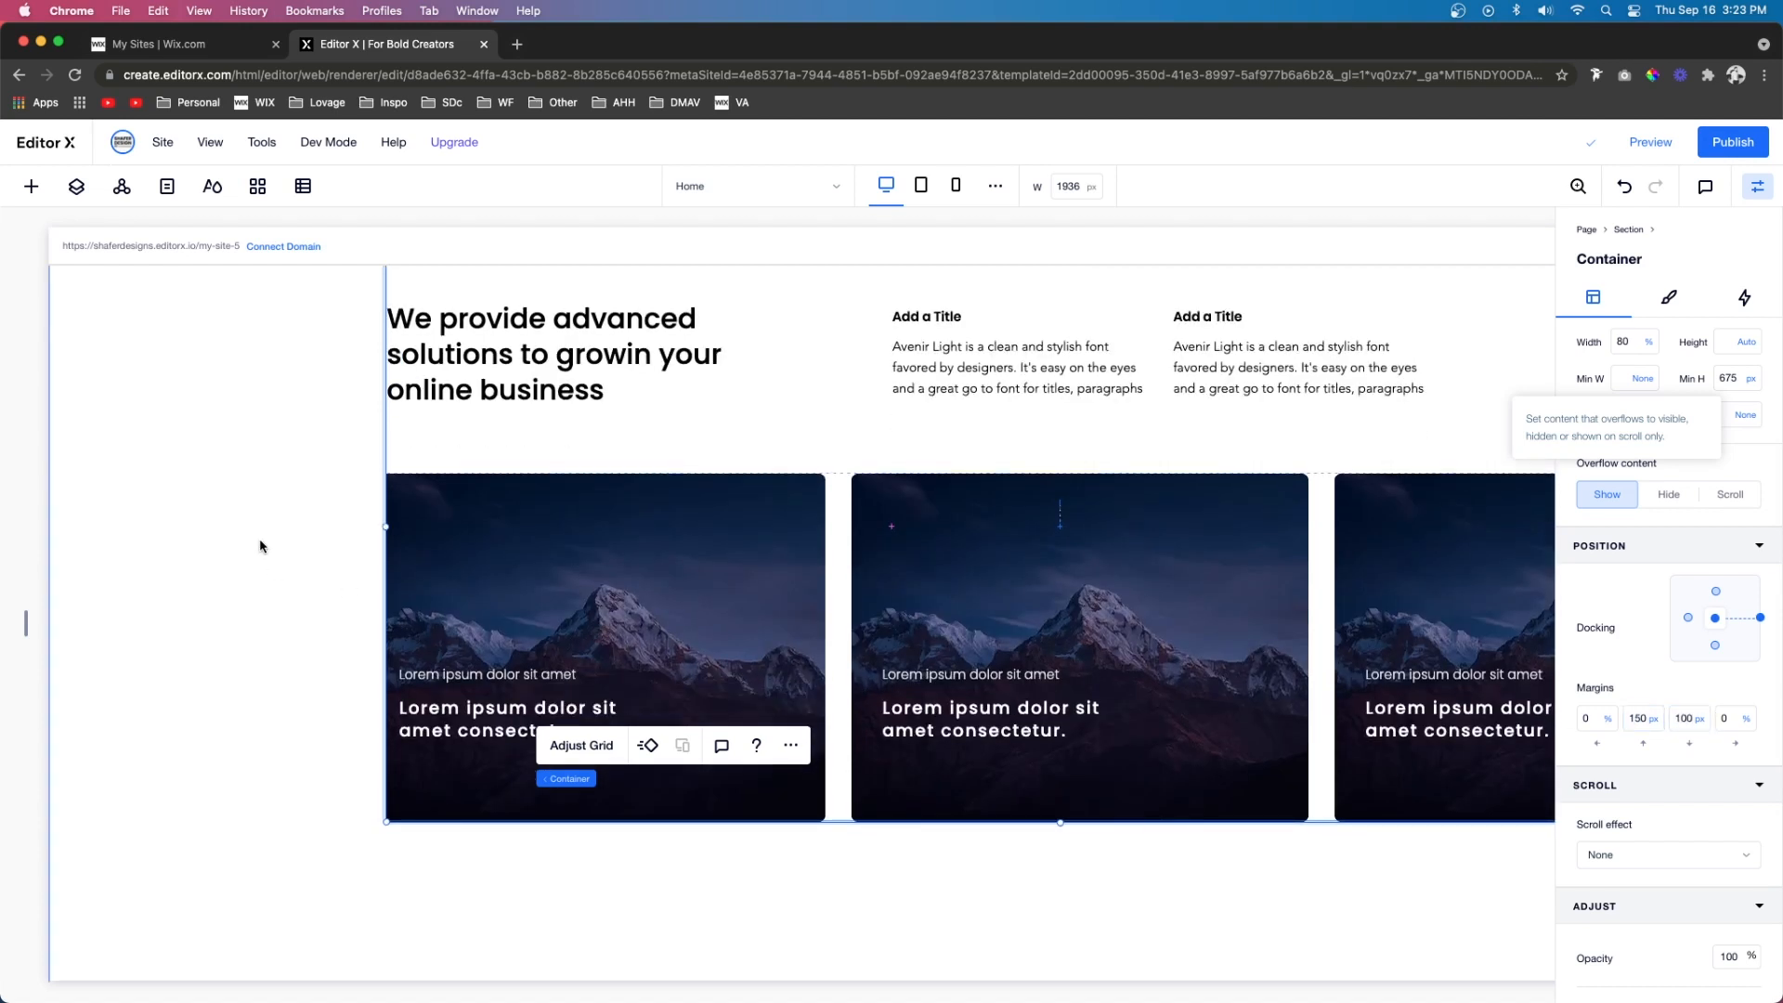
Set the services section's minimum height to None and its height to Auto, and check the spacing around the content
left_click(201, 578)
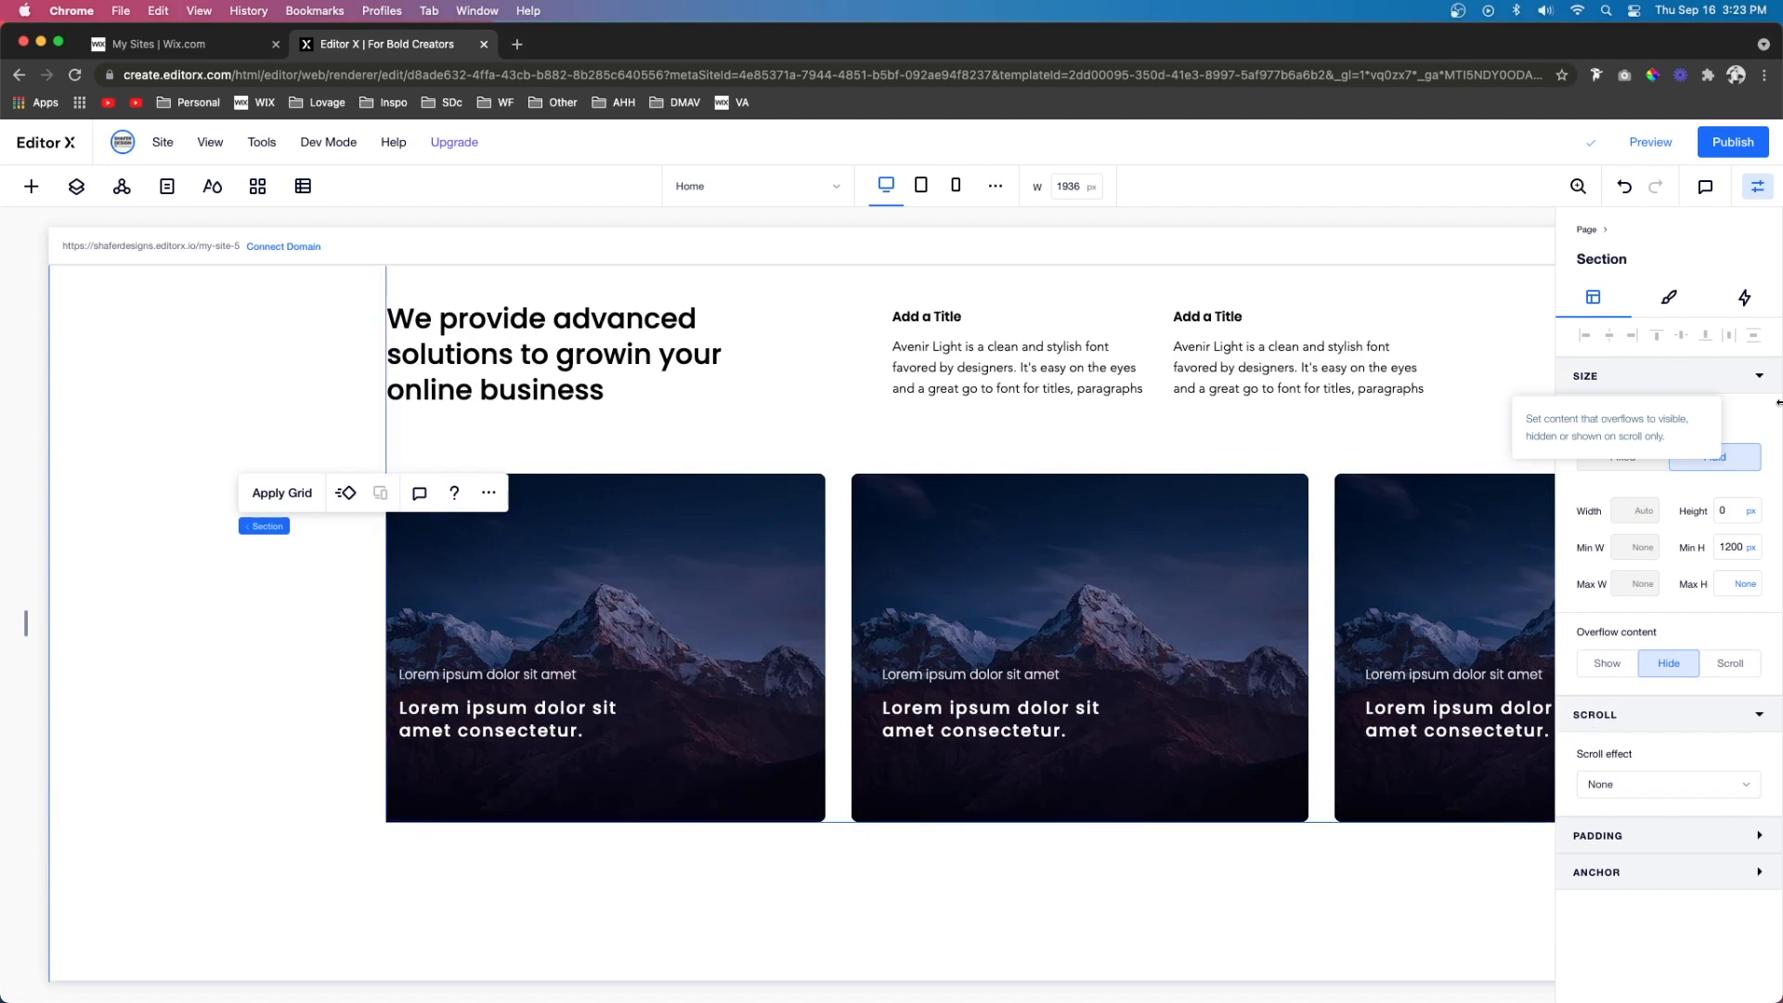
left_click(1750, 547)
left_click(1685, 501)
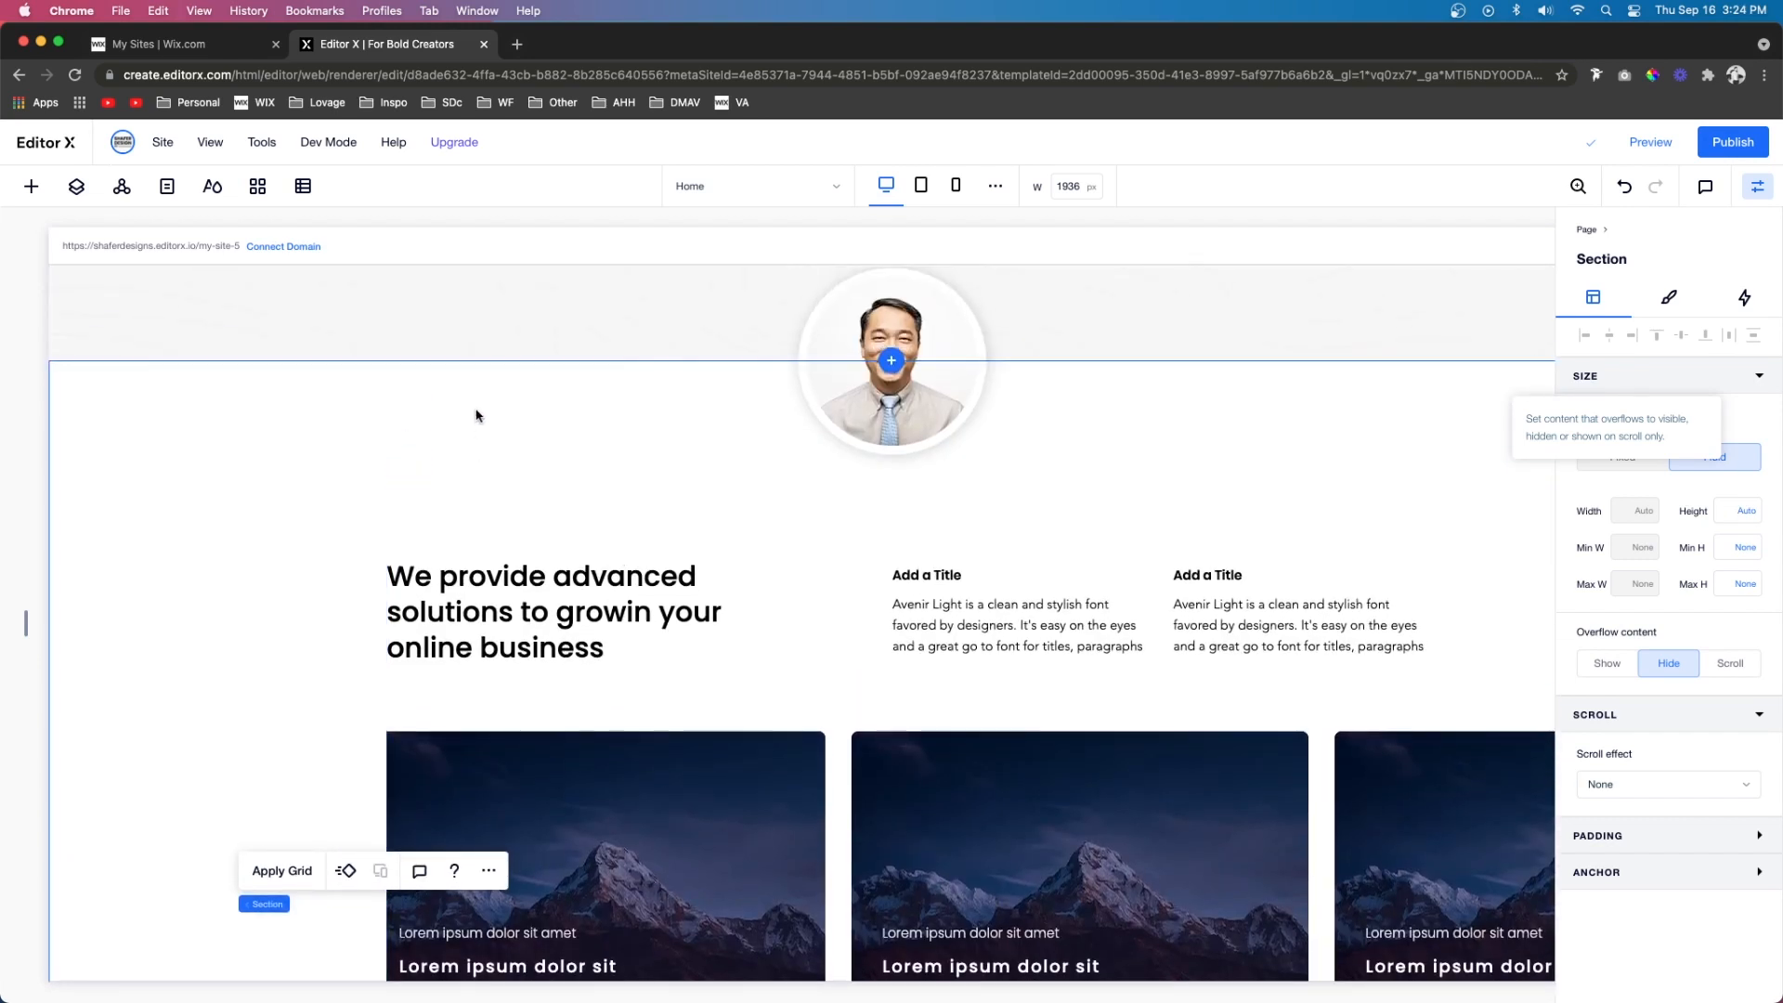
scroll(491, 806, "down", 3)
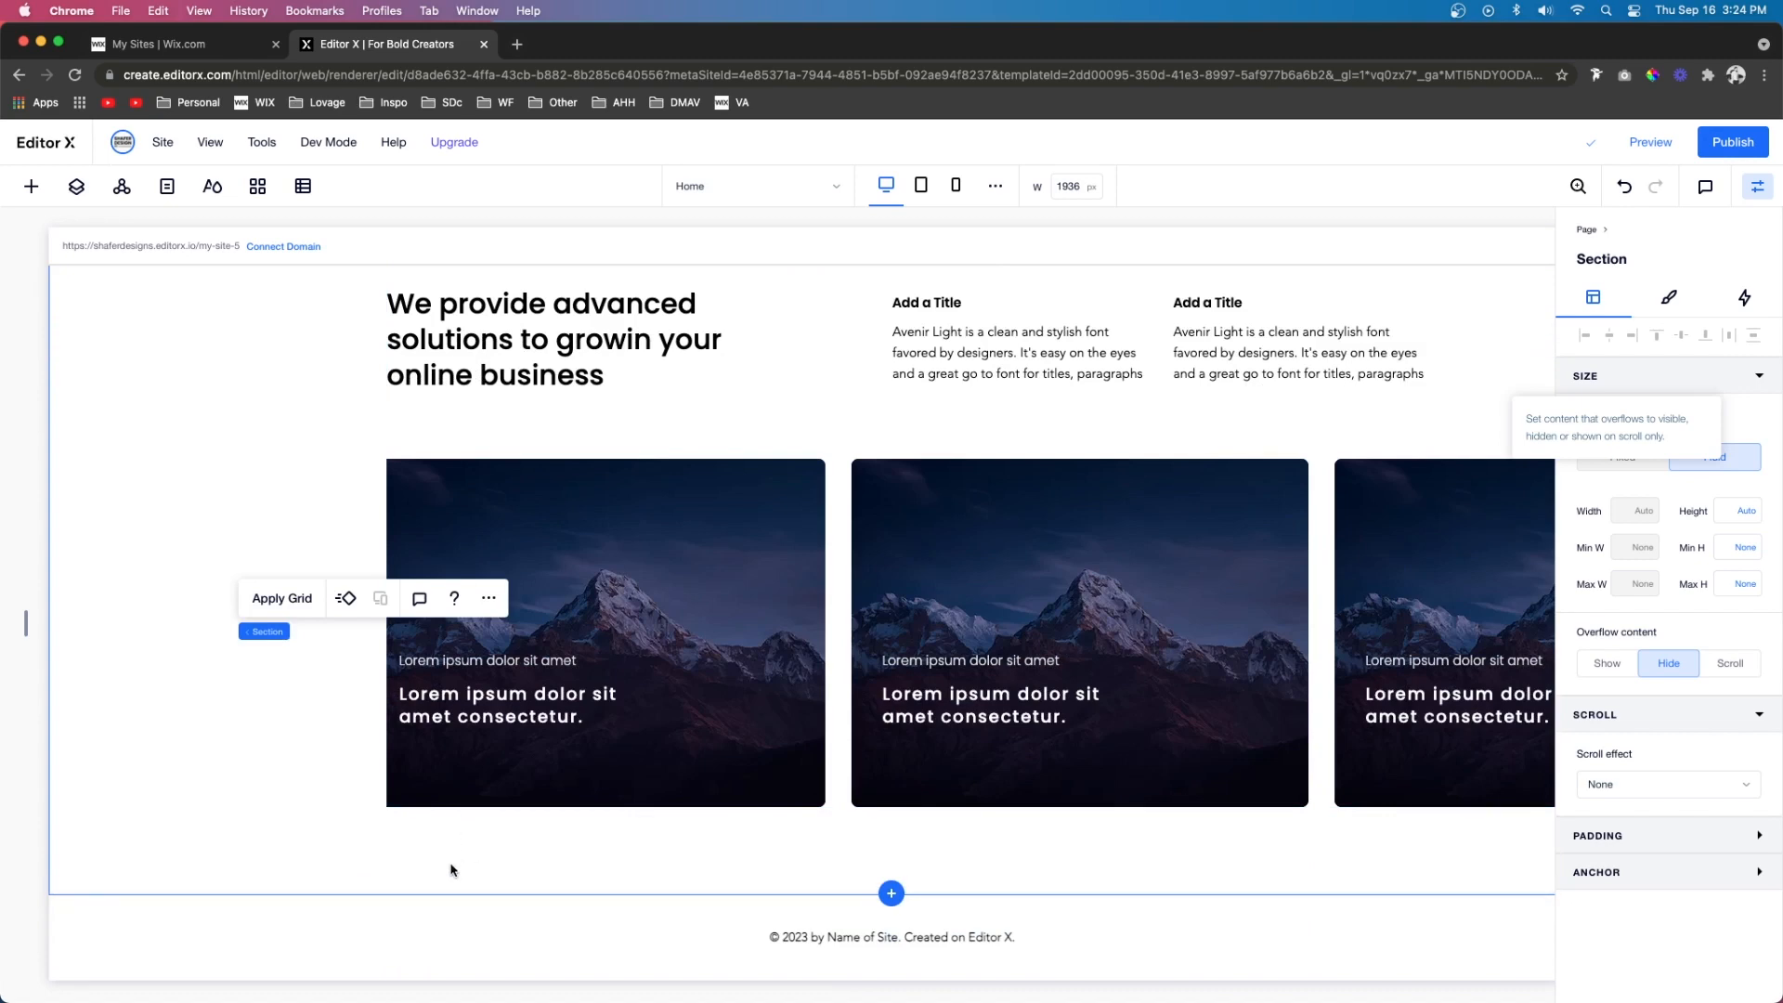
scroll(451, 866, "up", 2)
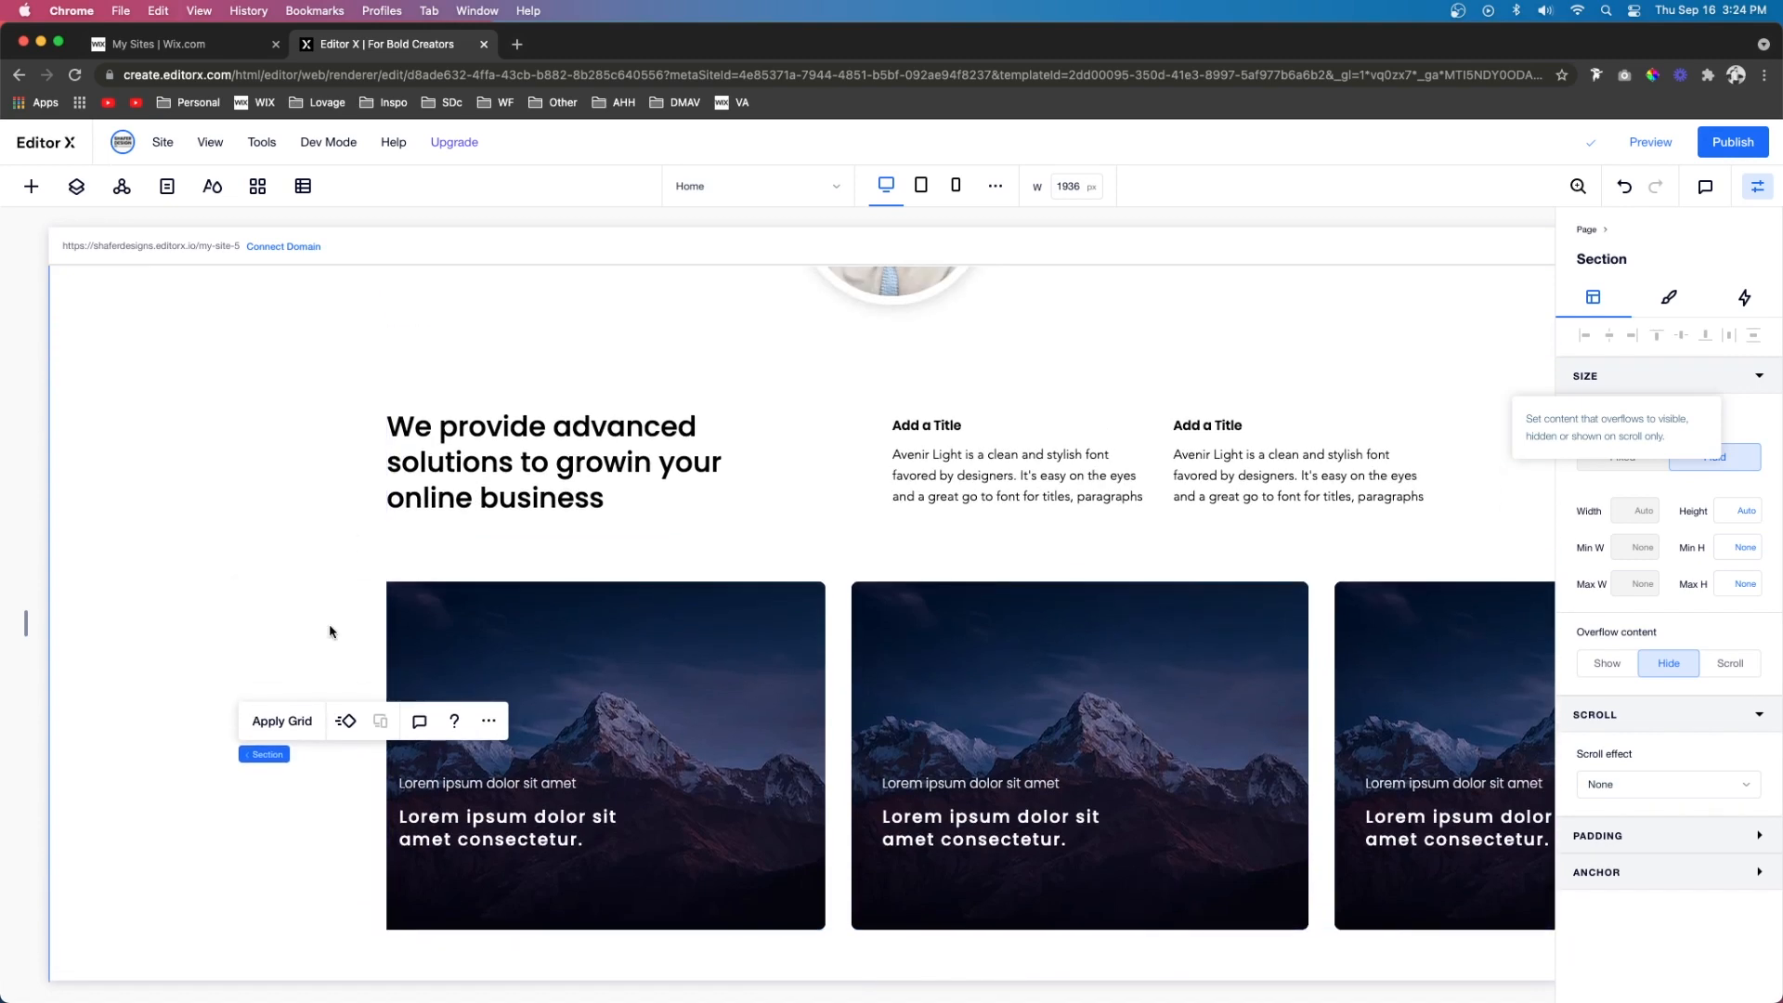
scroll(254, 533, "up", 2)
scroll(256, 537, "down", 3)
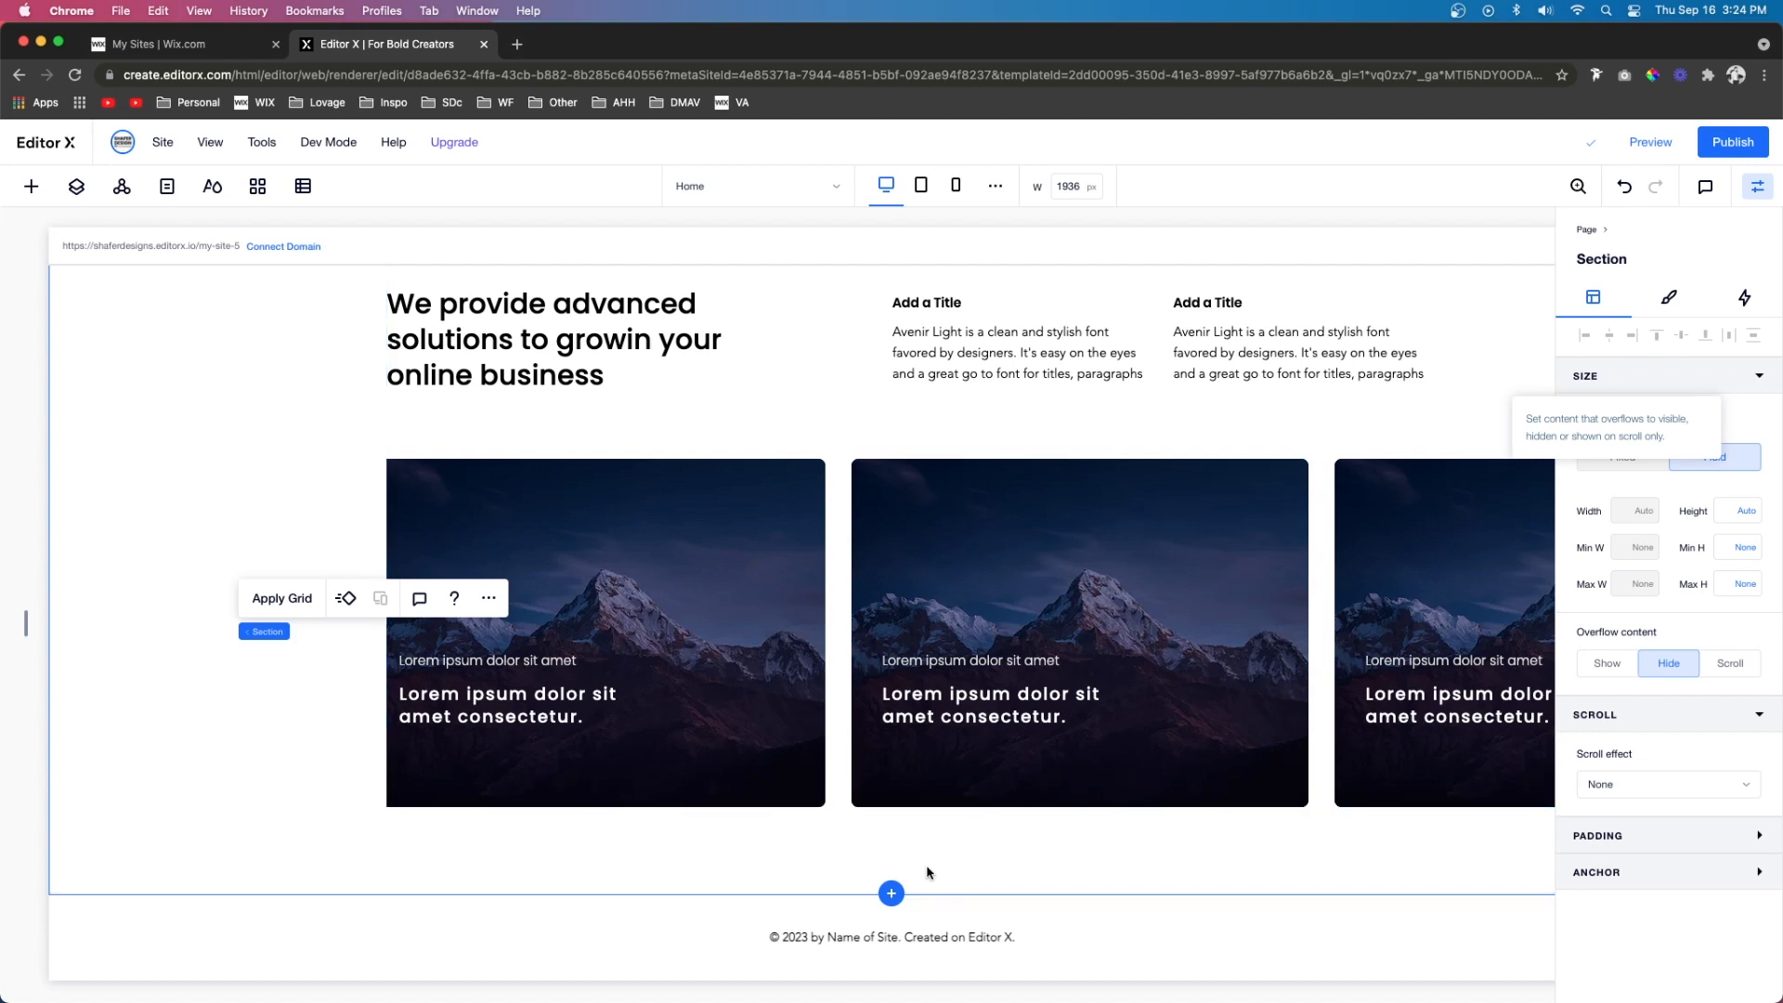
Add a section with a 2x1 grid below the services section and set its minimum height to 1000 px
left_click(892, 897)
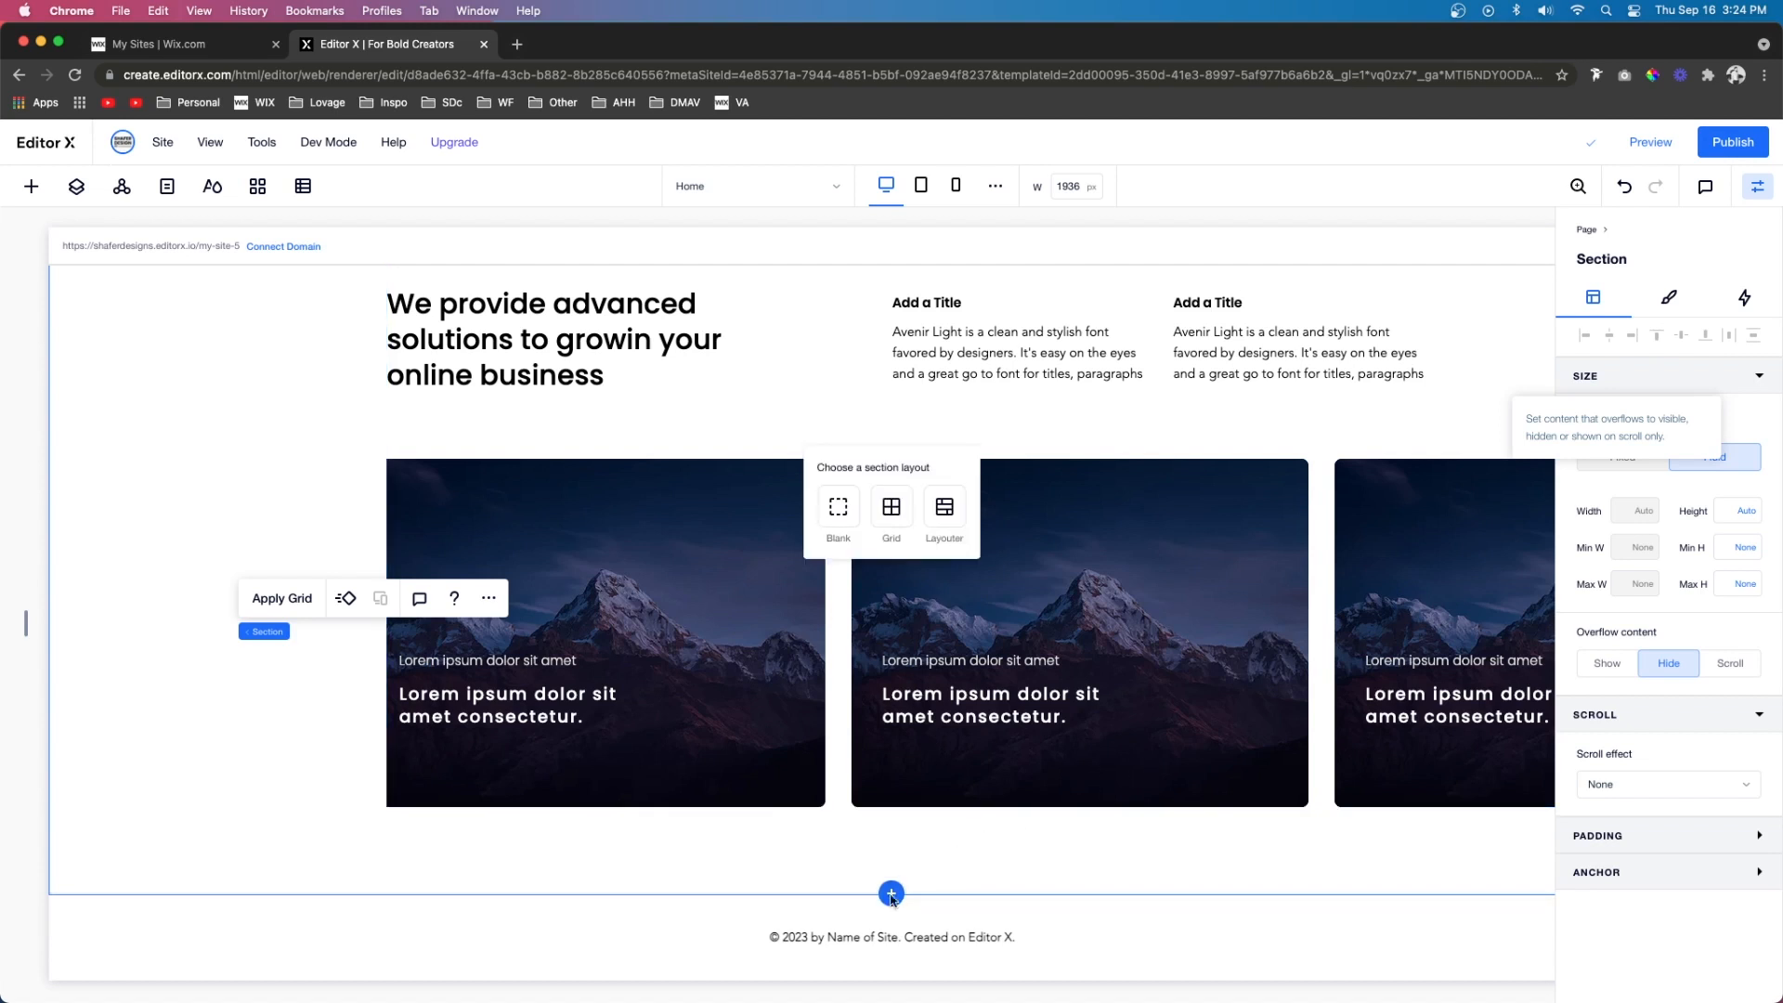
left_click(892, 509)
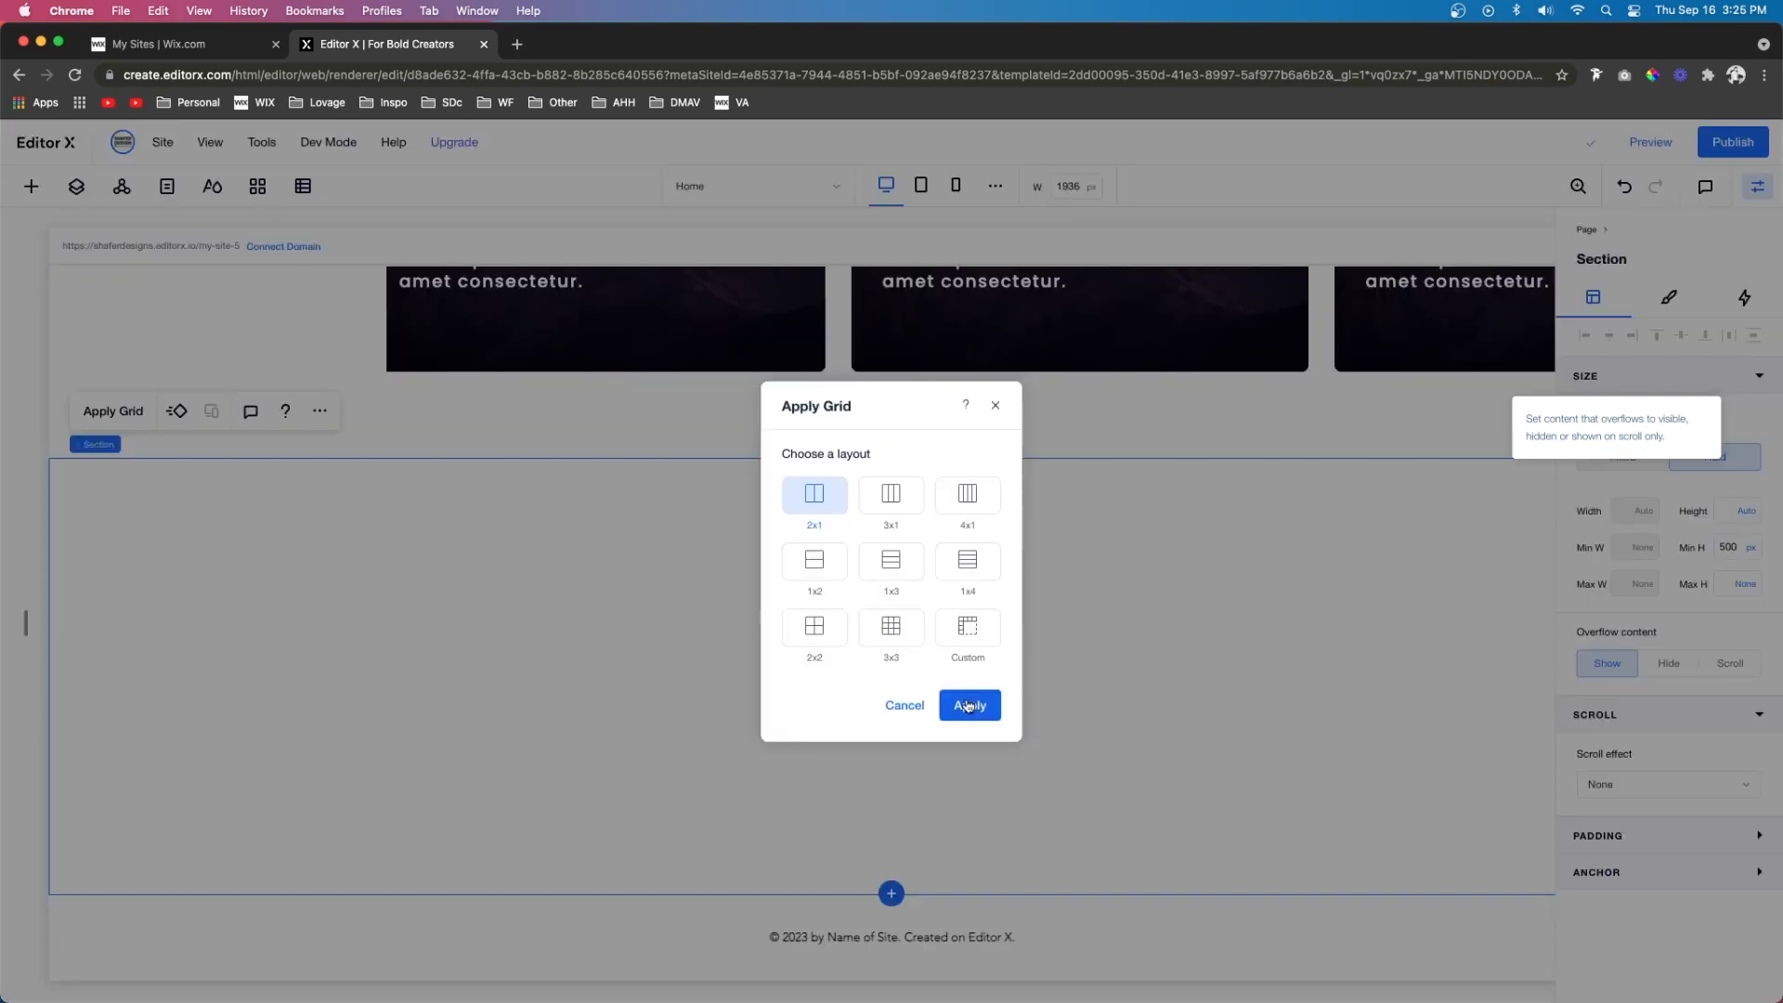
left_click(966, 712)
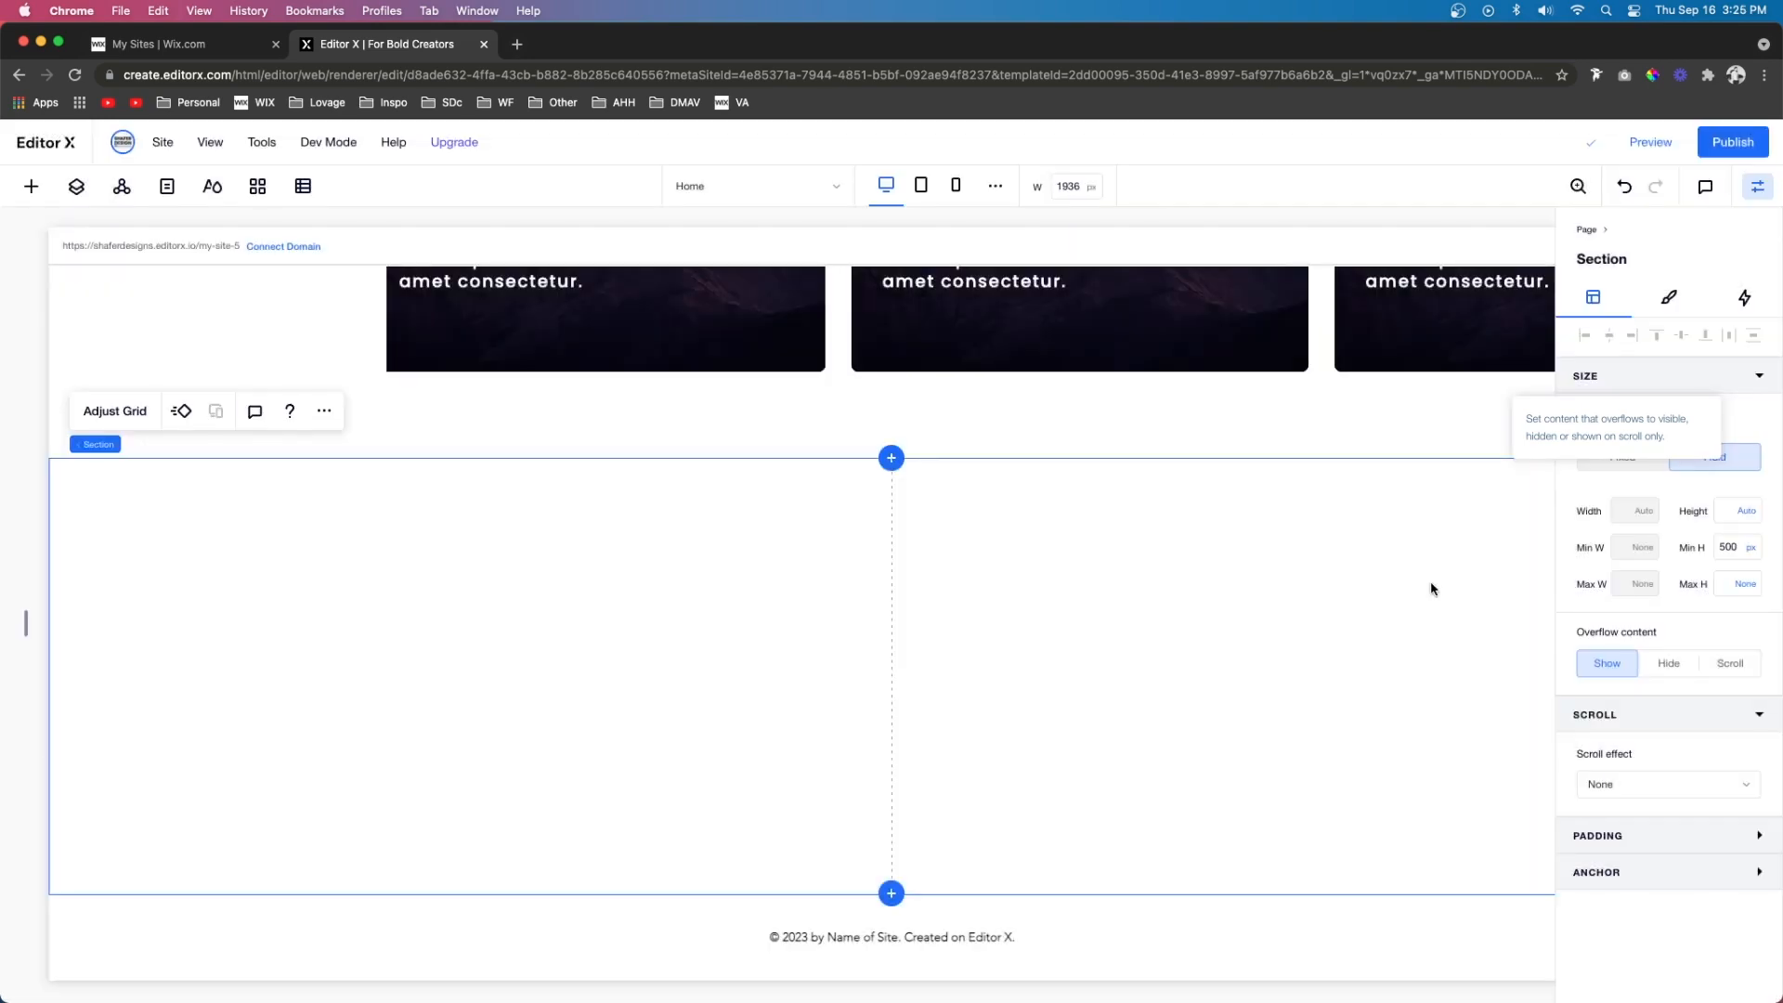
left_click(1741, 548)
type("1000")
key("Return")
Paste the copied green-screen laptop image into the second column of the new section
scroll(1021, 594, "down", 2)
scroll(1021, 594, "right", 2)
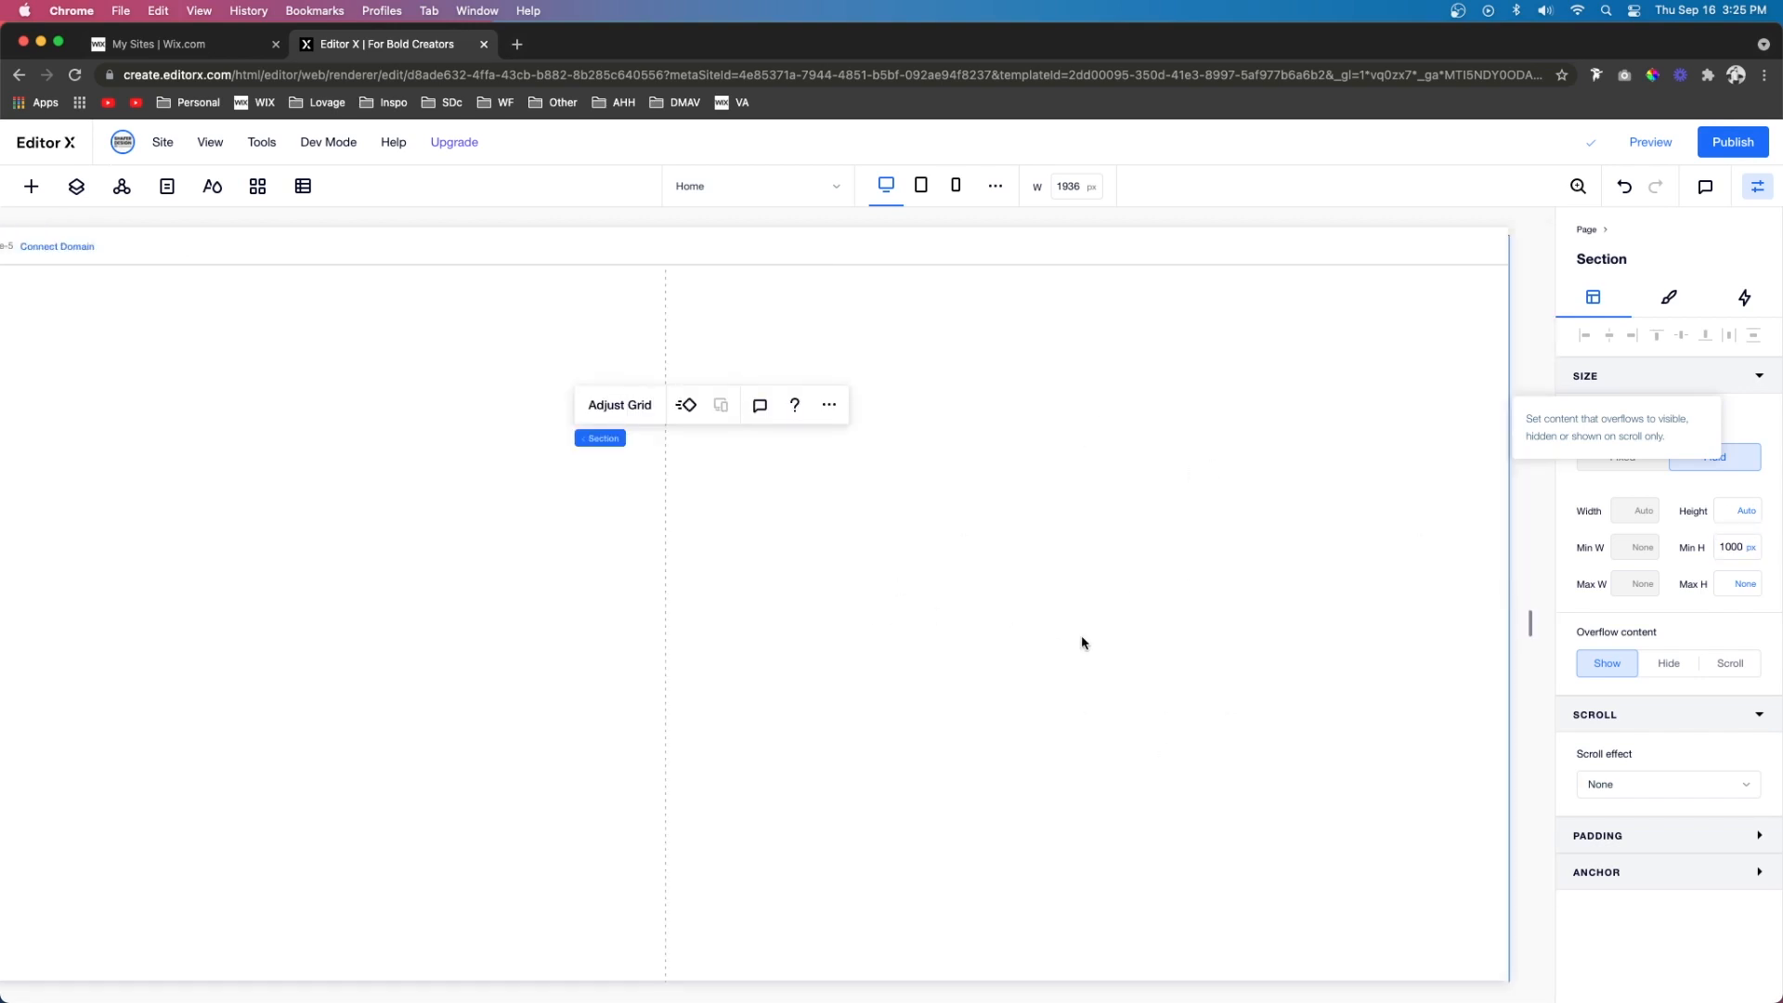
left_click(1054, 623)
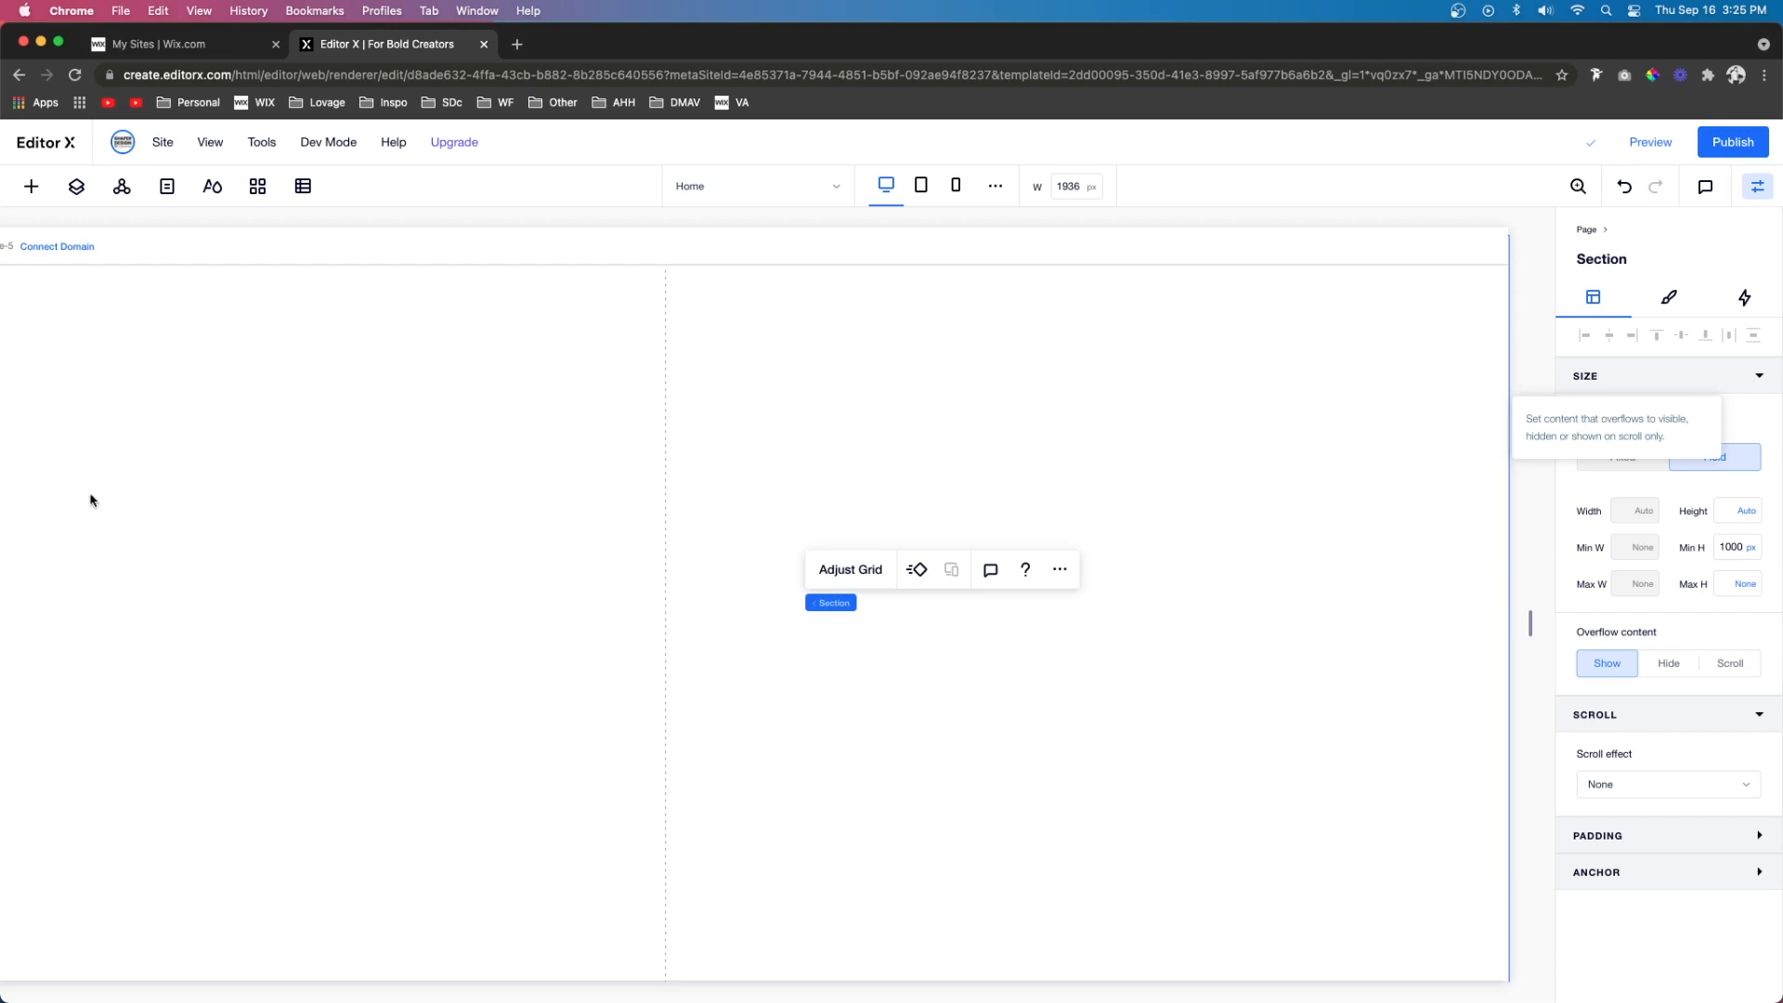
key("super+v")
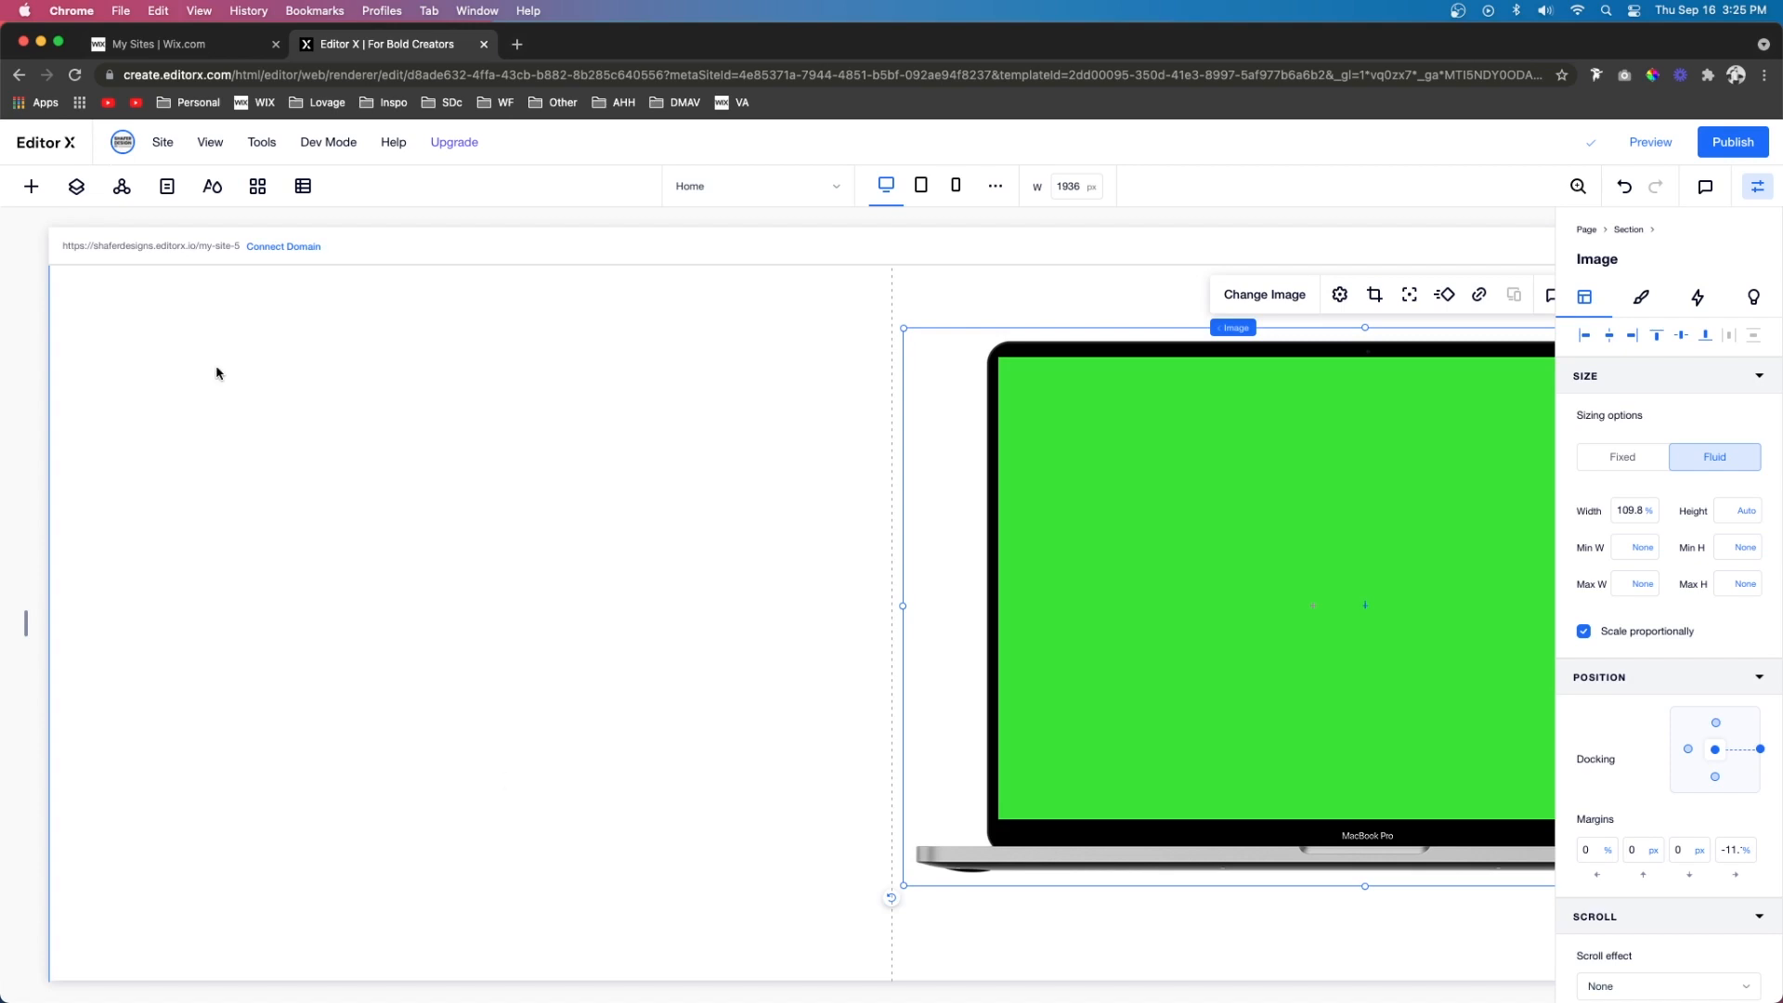
Add a container to the first column of the new section, beside the laptop image
left_click(30, 185)
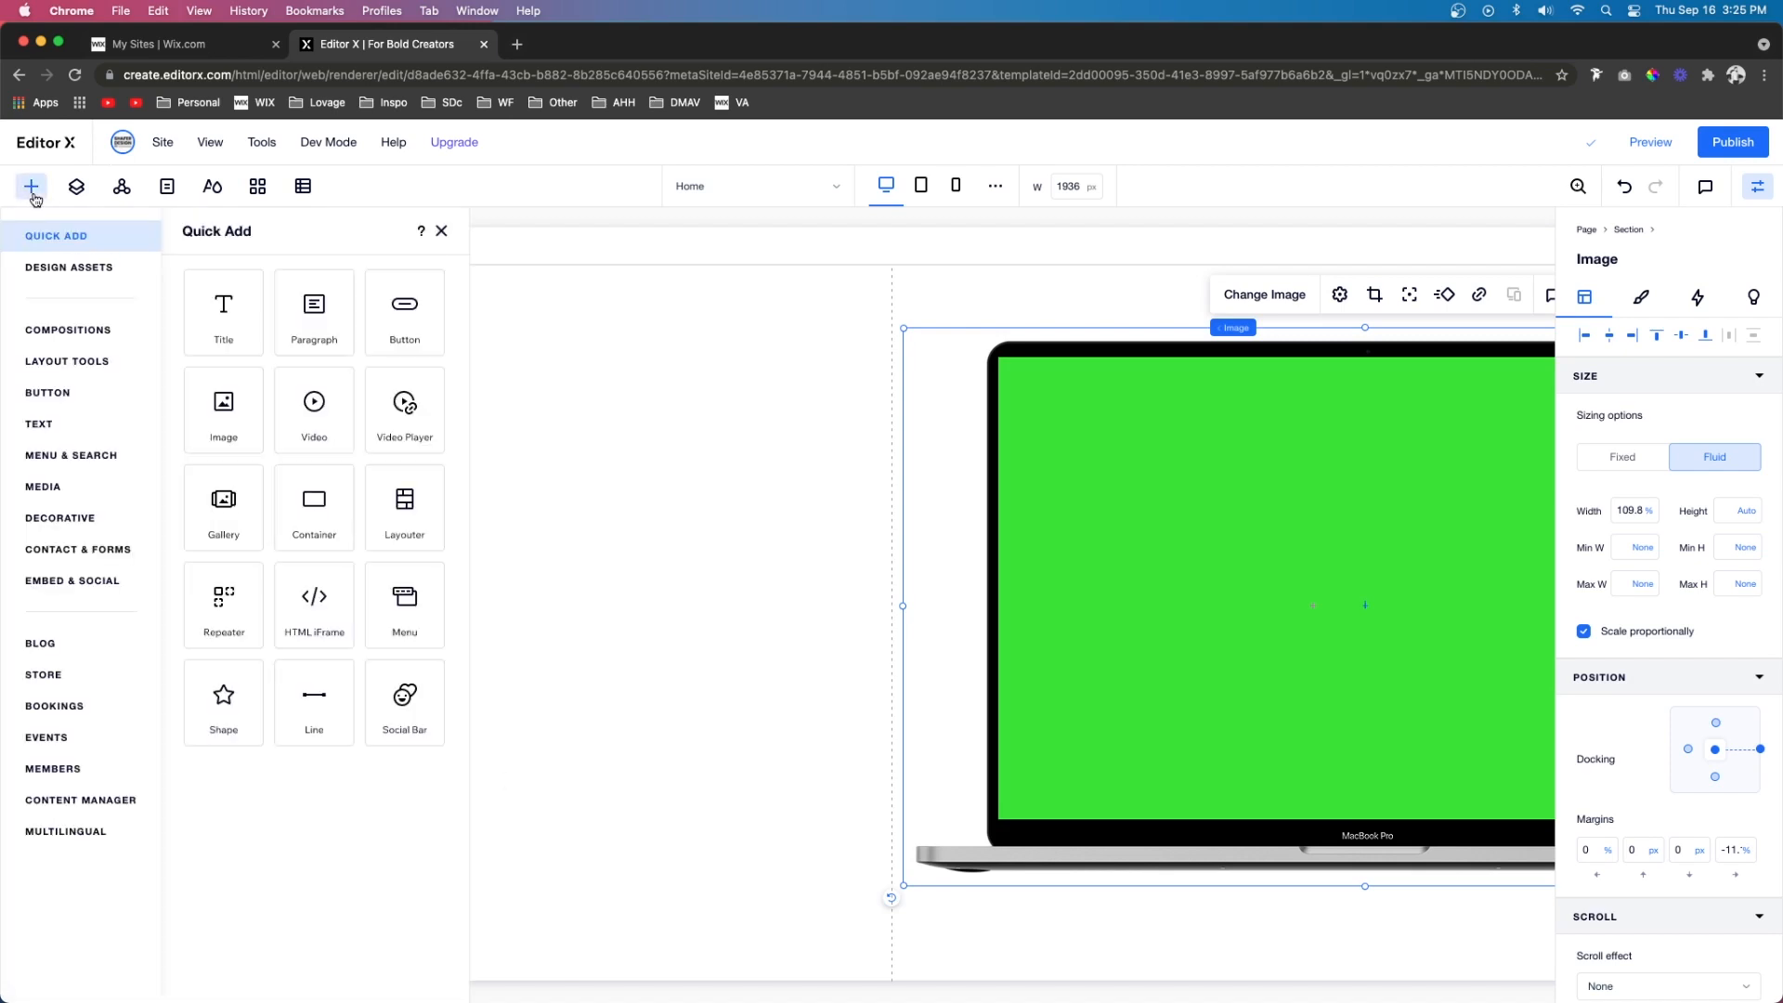
left_click(307, 502)
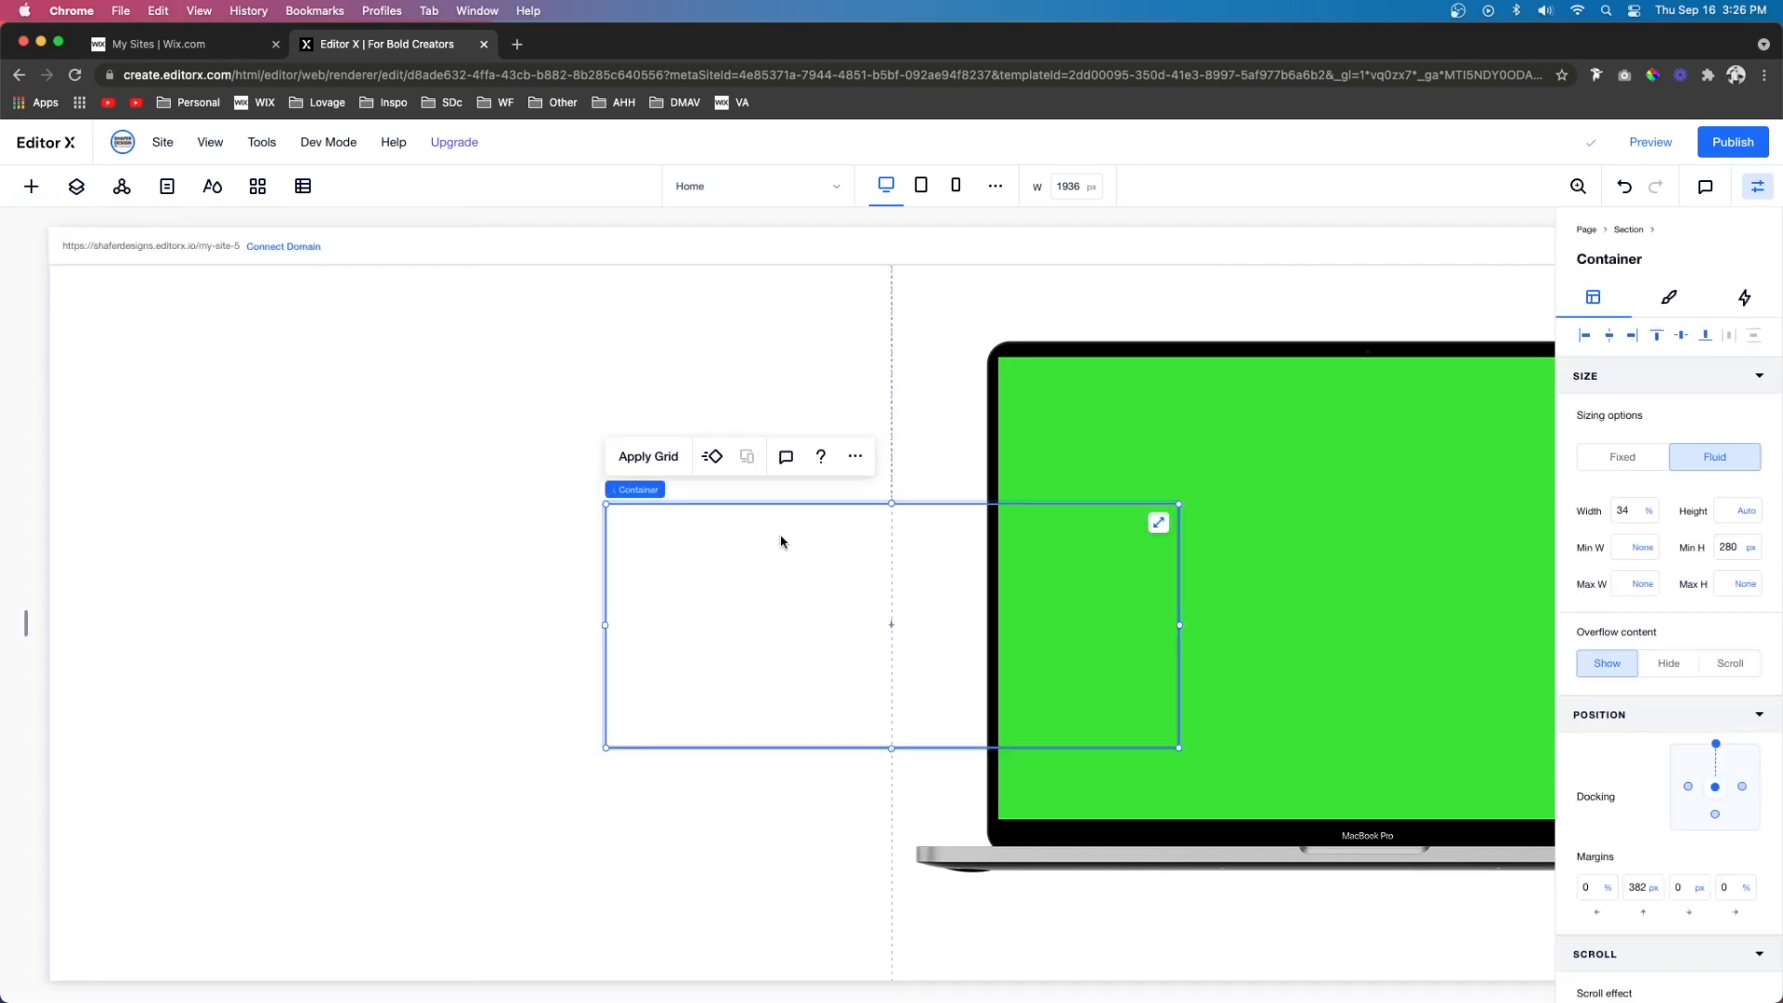
left_click_drag(414, 550, 531, 510)
Set the container's width to 50% and minimum height to 600 px, and align it to the middle of the section
left_click(1633, 511)
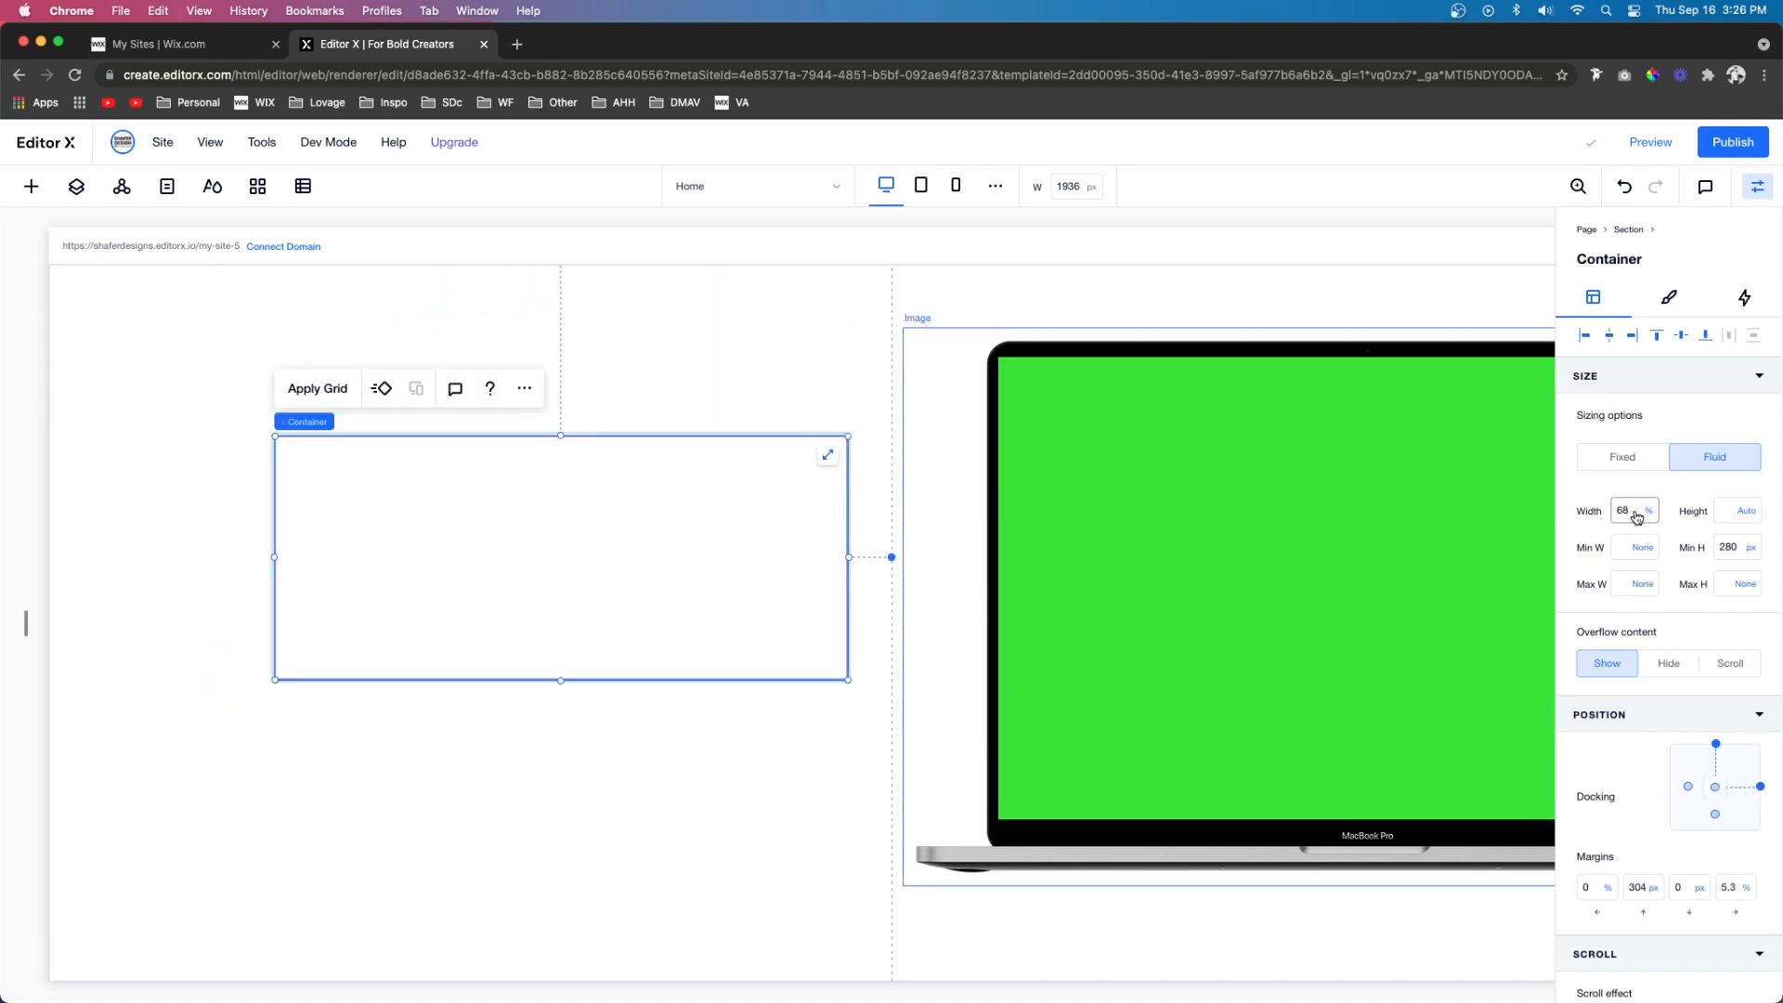
key("Return")
left_click(1742, 550)
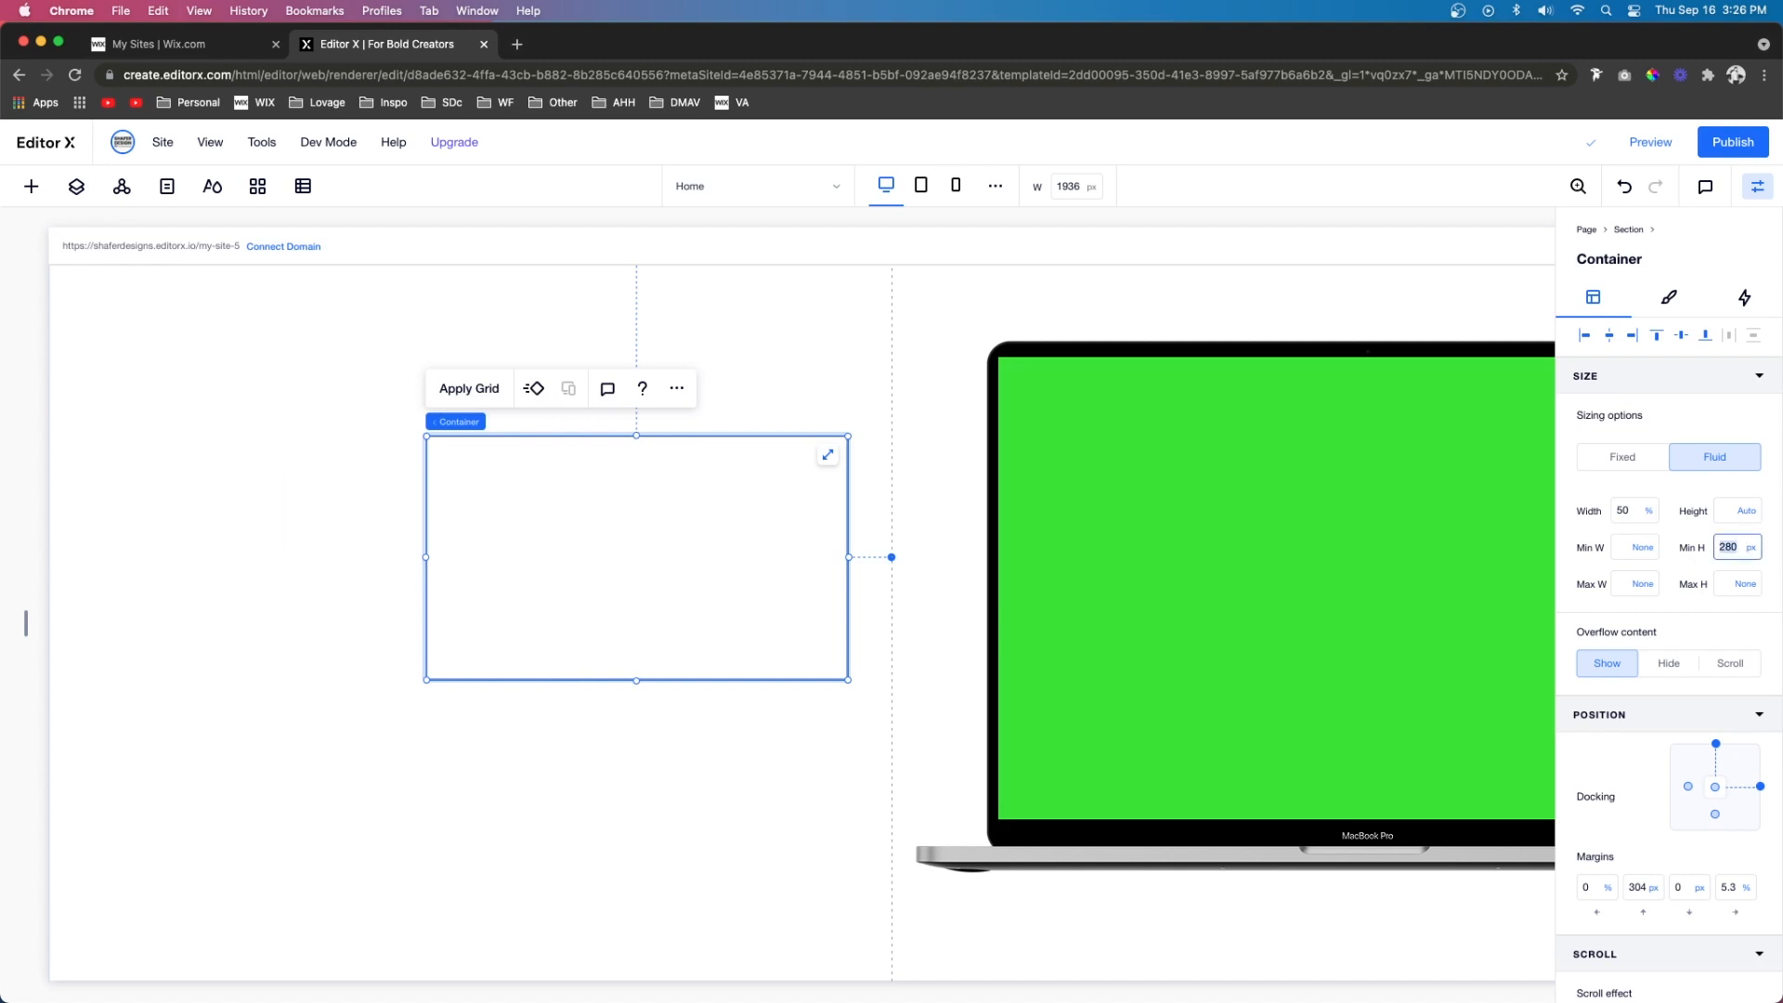
key("Return")
left_click(1681, 336)
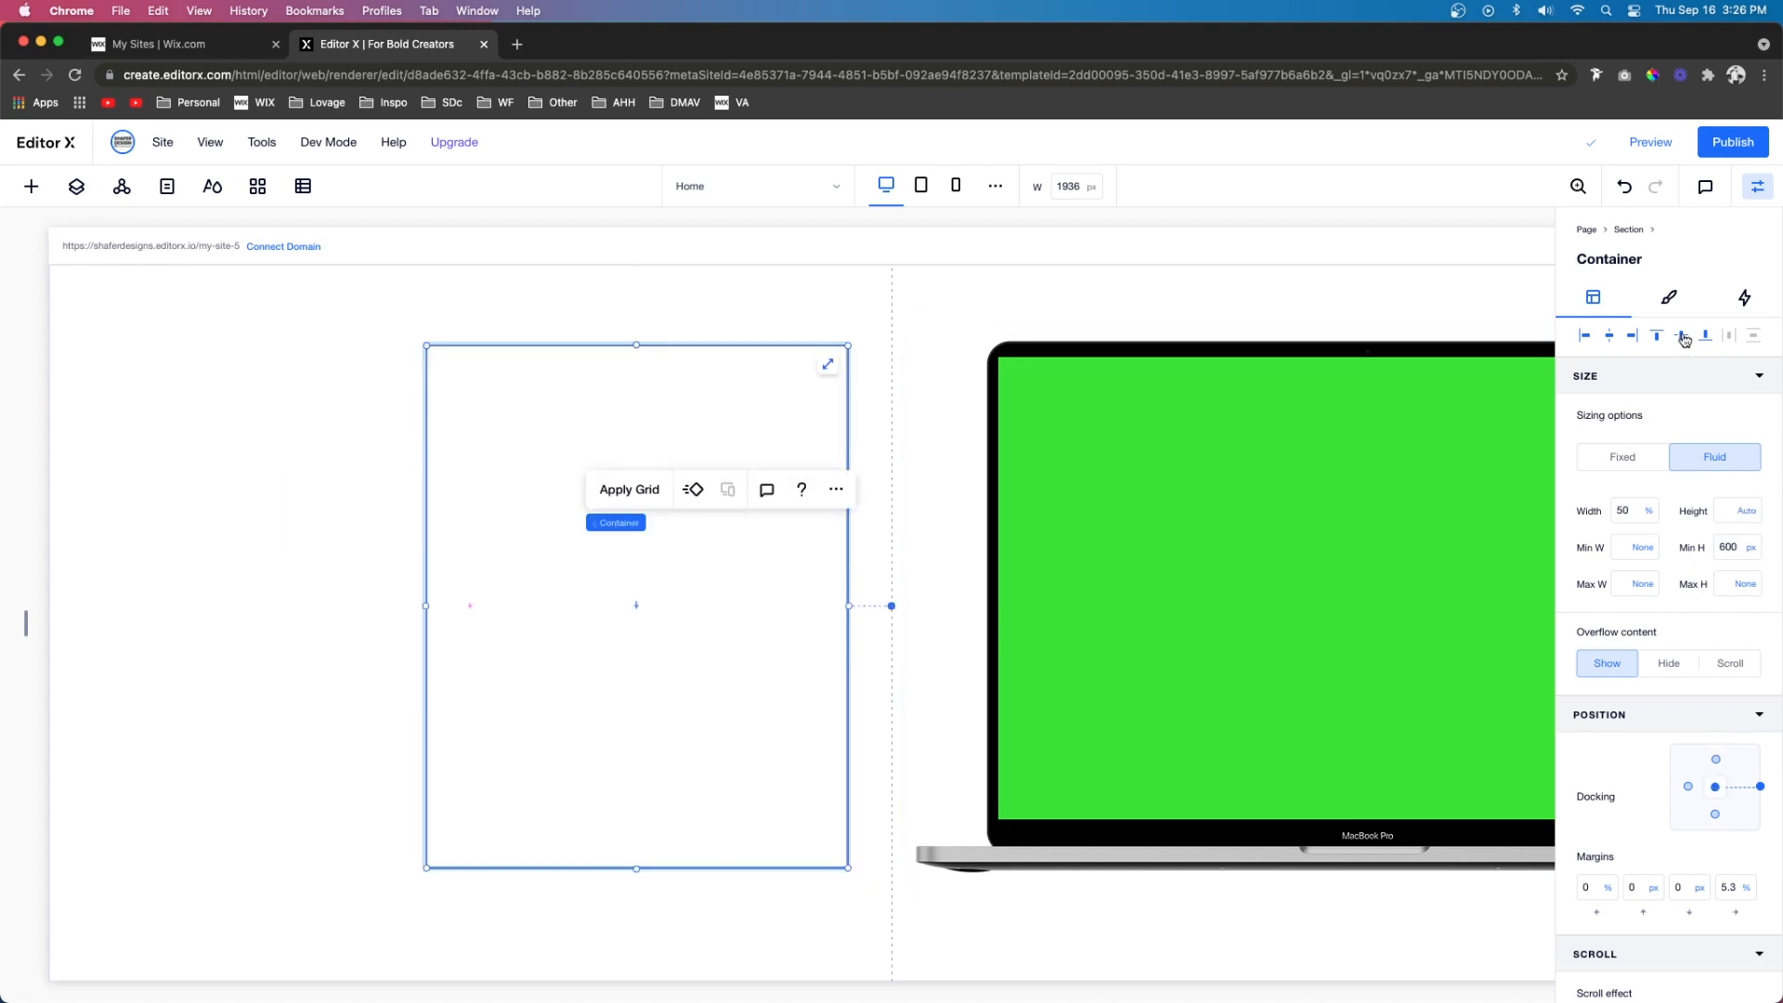
Apply a 1x2 grid to the container beside the laptop image
left_click(647, 505)
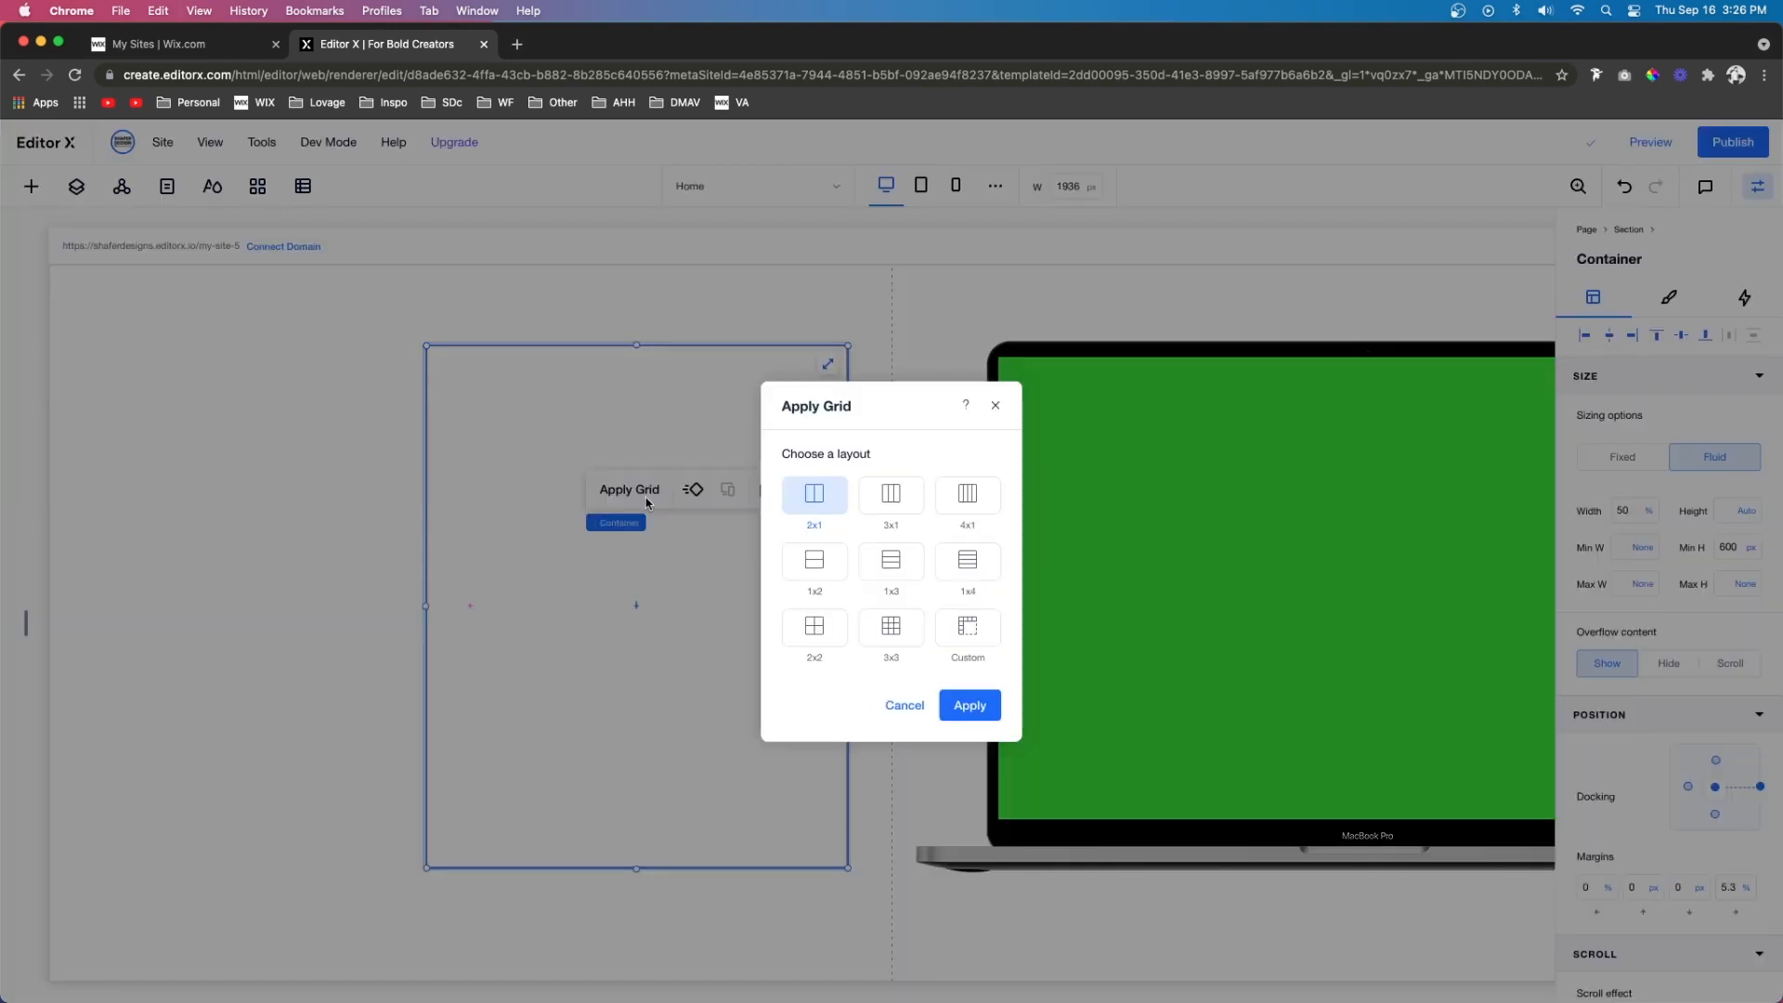
left_click(817, 572)
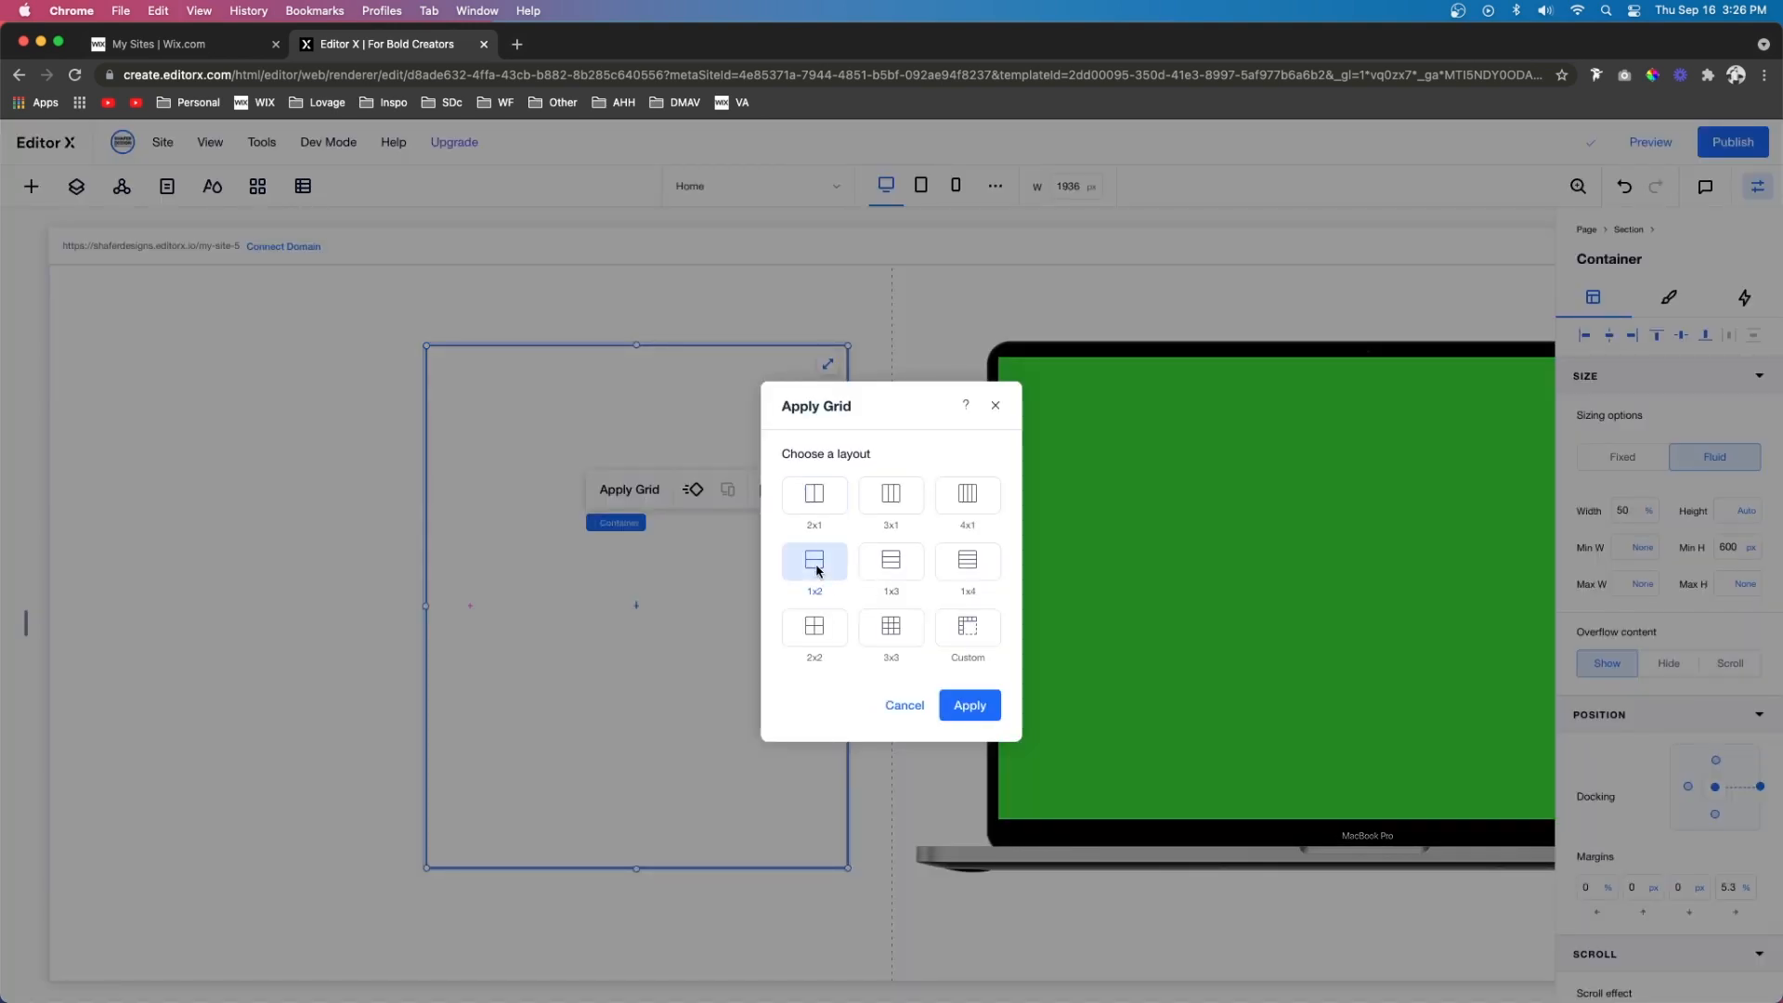
left_click(961, 707)
Set the minimum heights of the container's grid rows to 160 px for the upper and 430 px for the lower
left_click(616, 491)
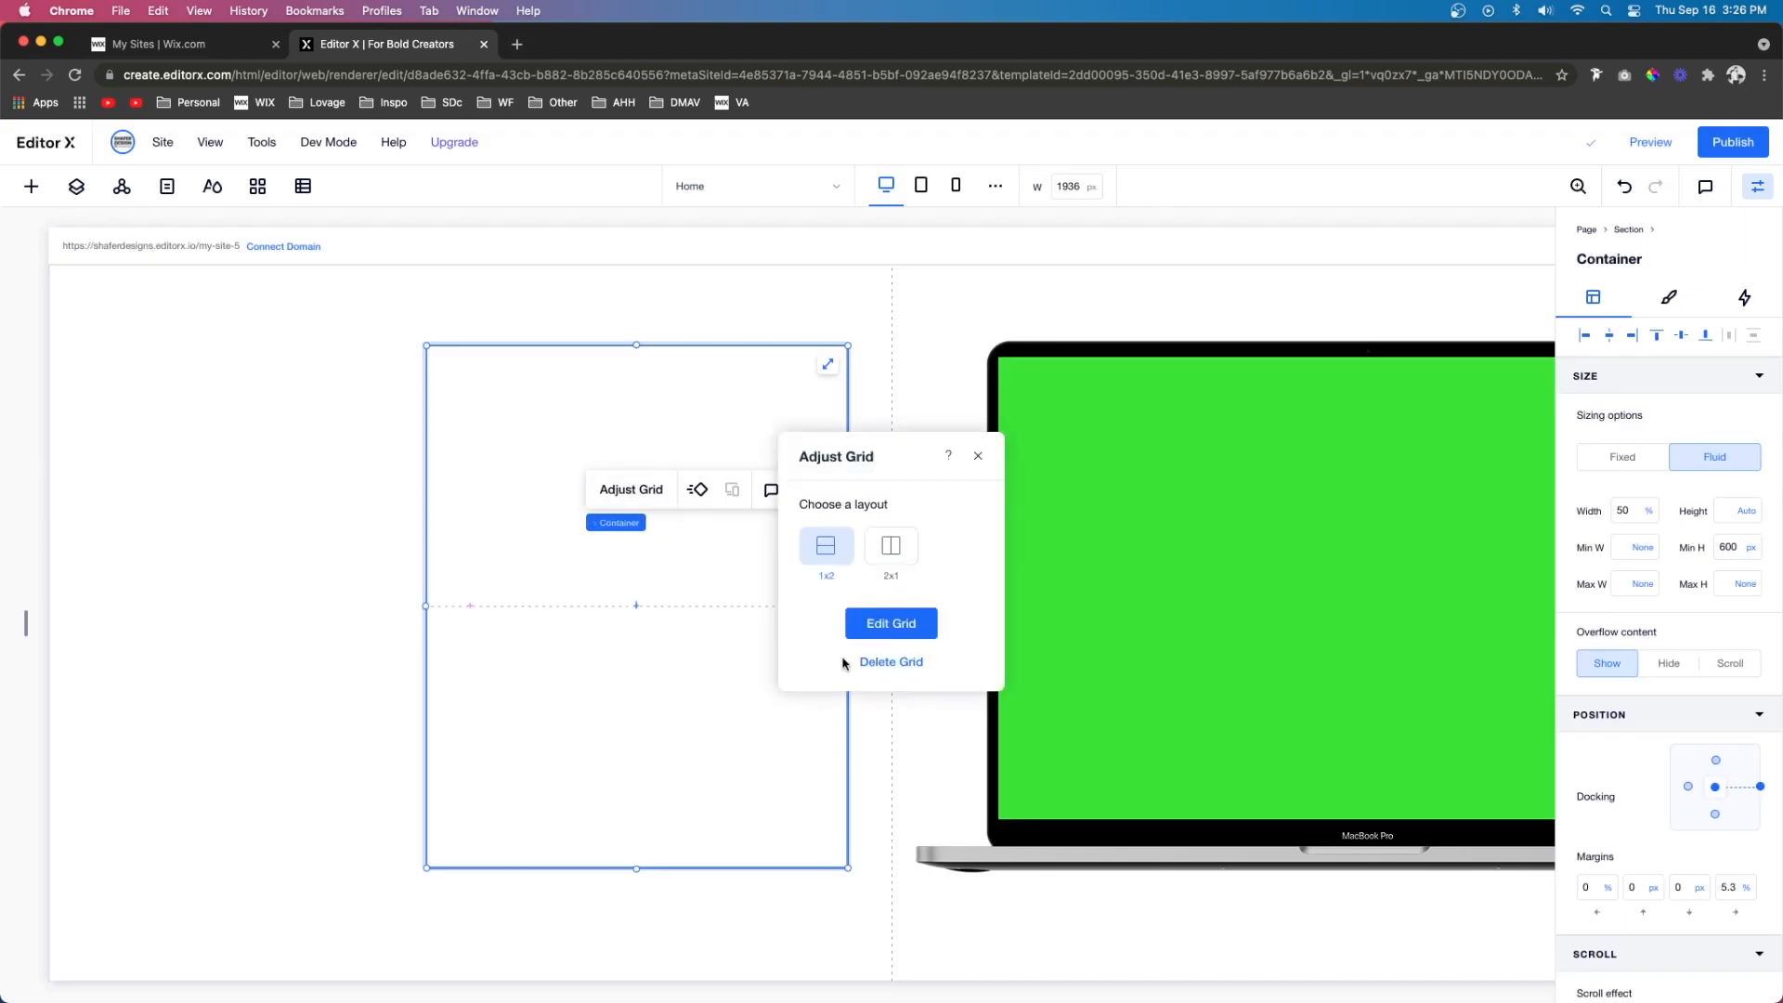
left_click(855, 625)
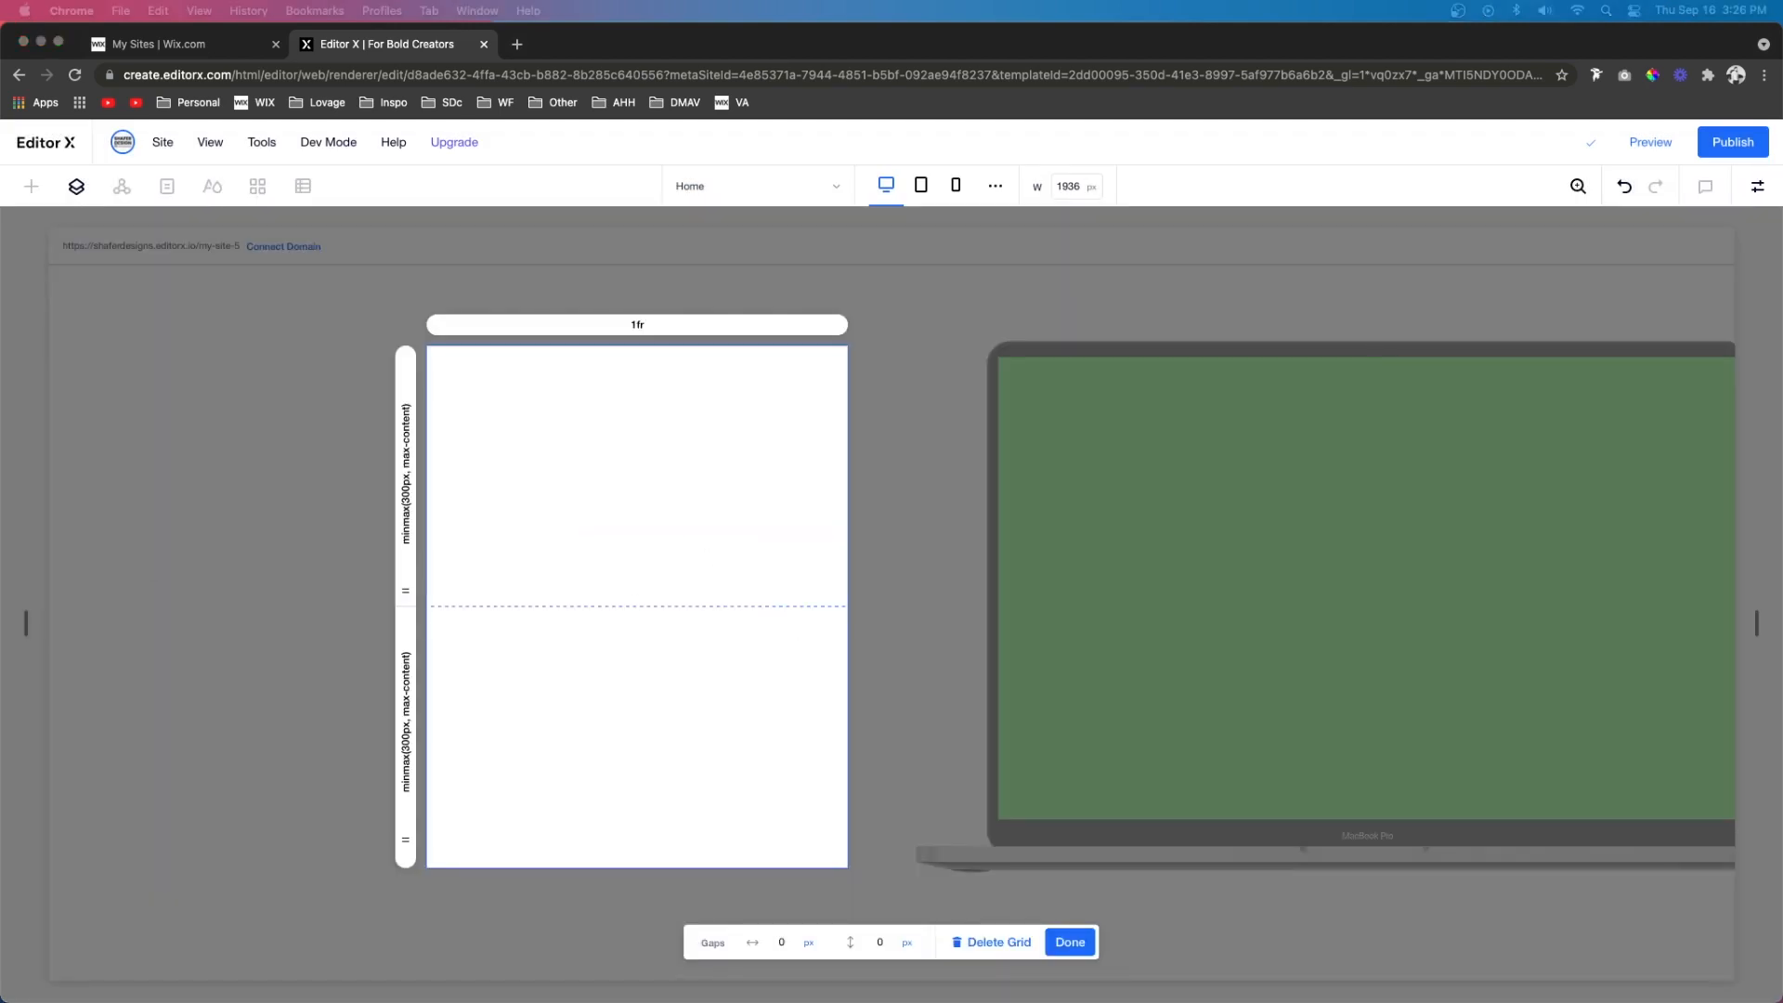
left_click(405, 502)
double_click(460, 612)
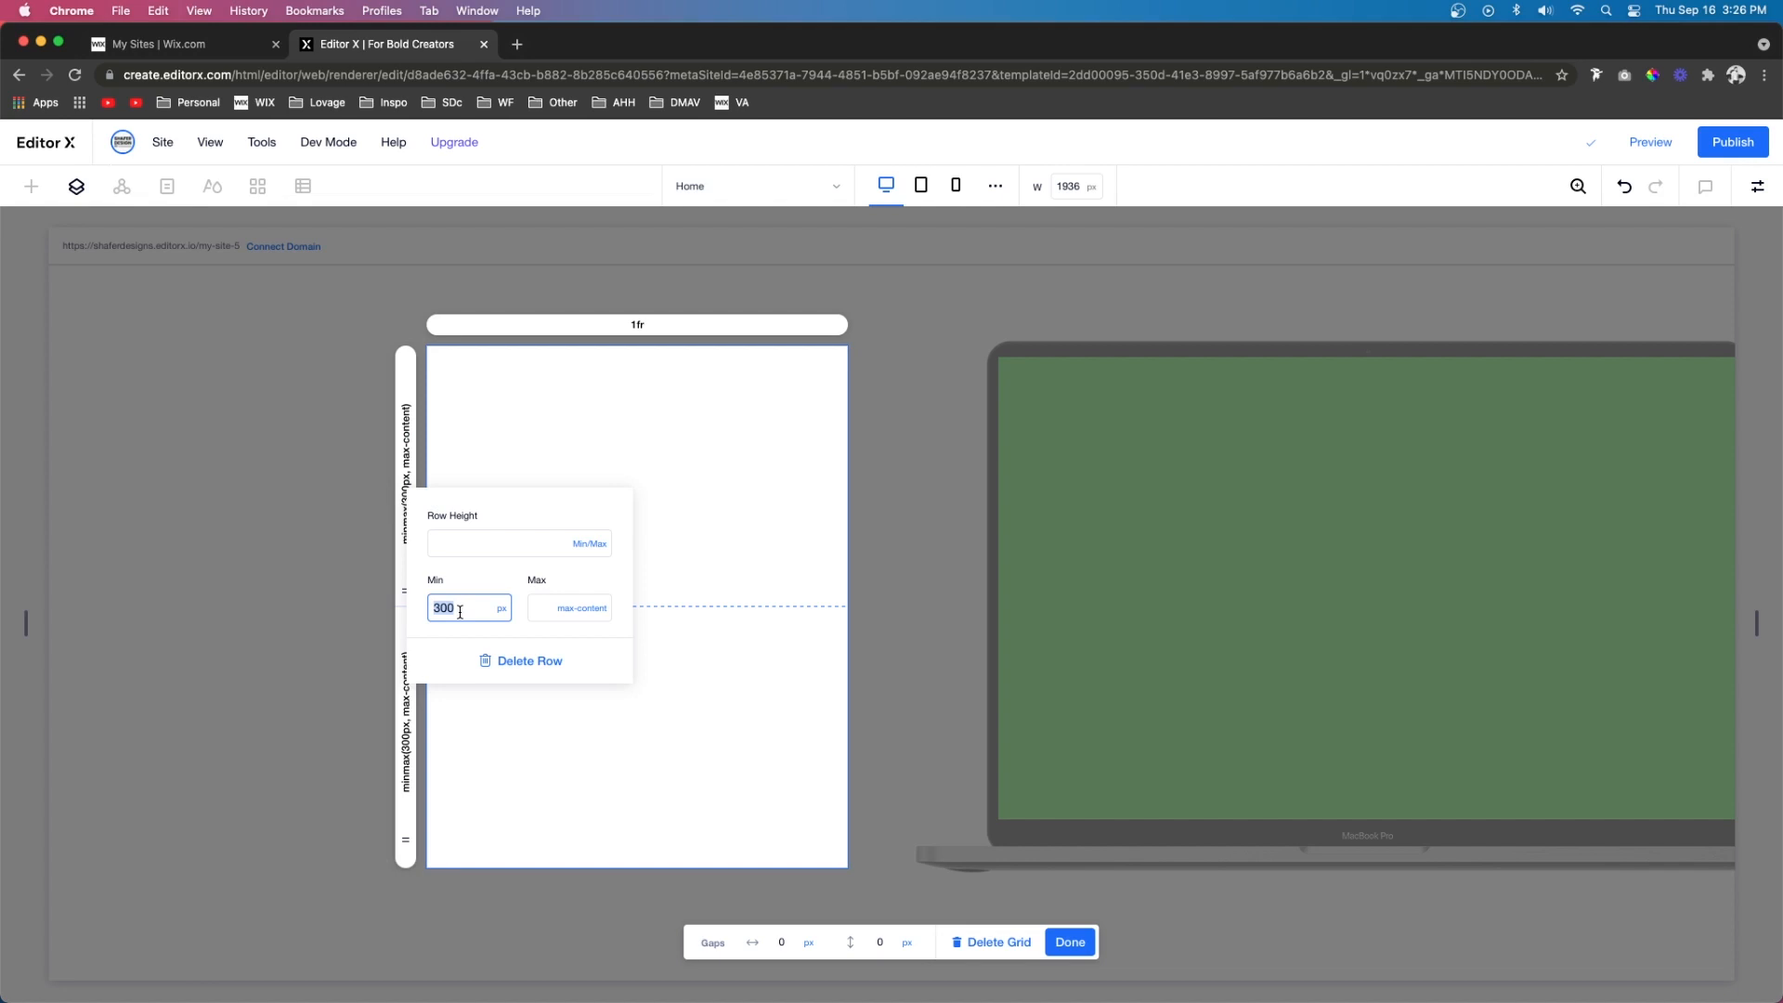
type("160")
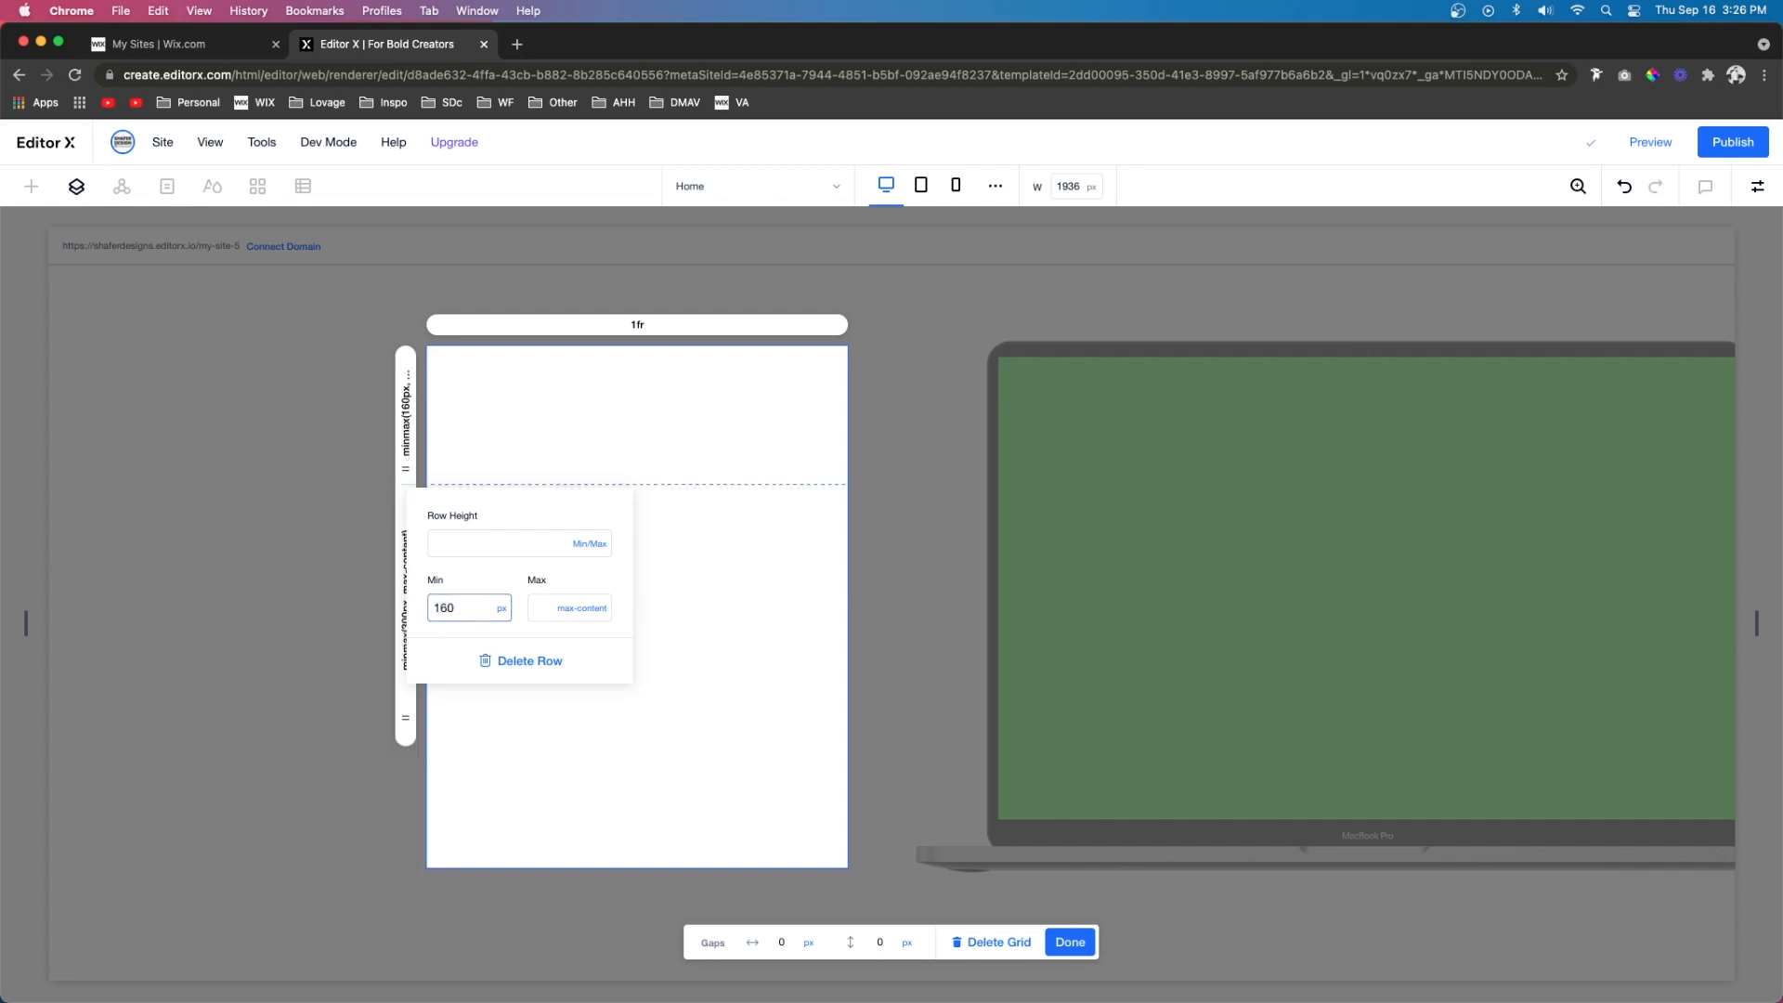
key("Tab")
type("4")
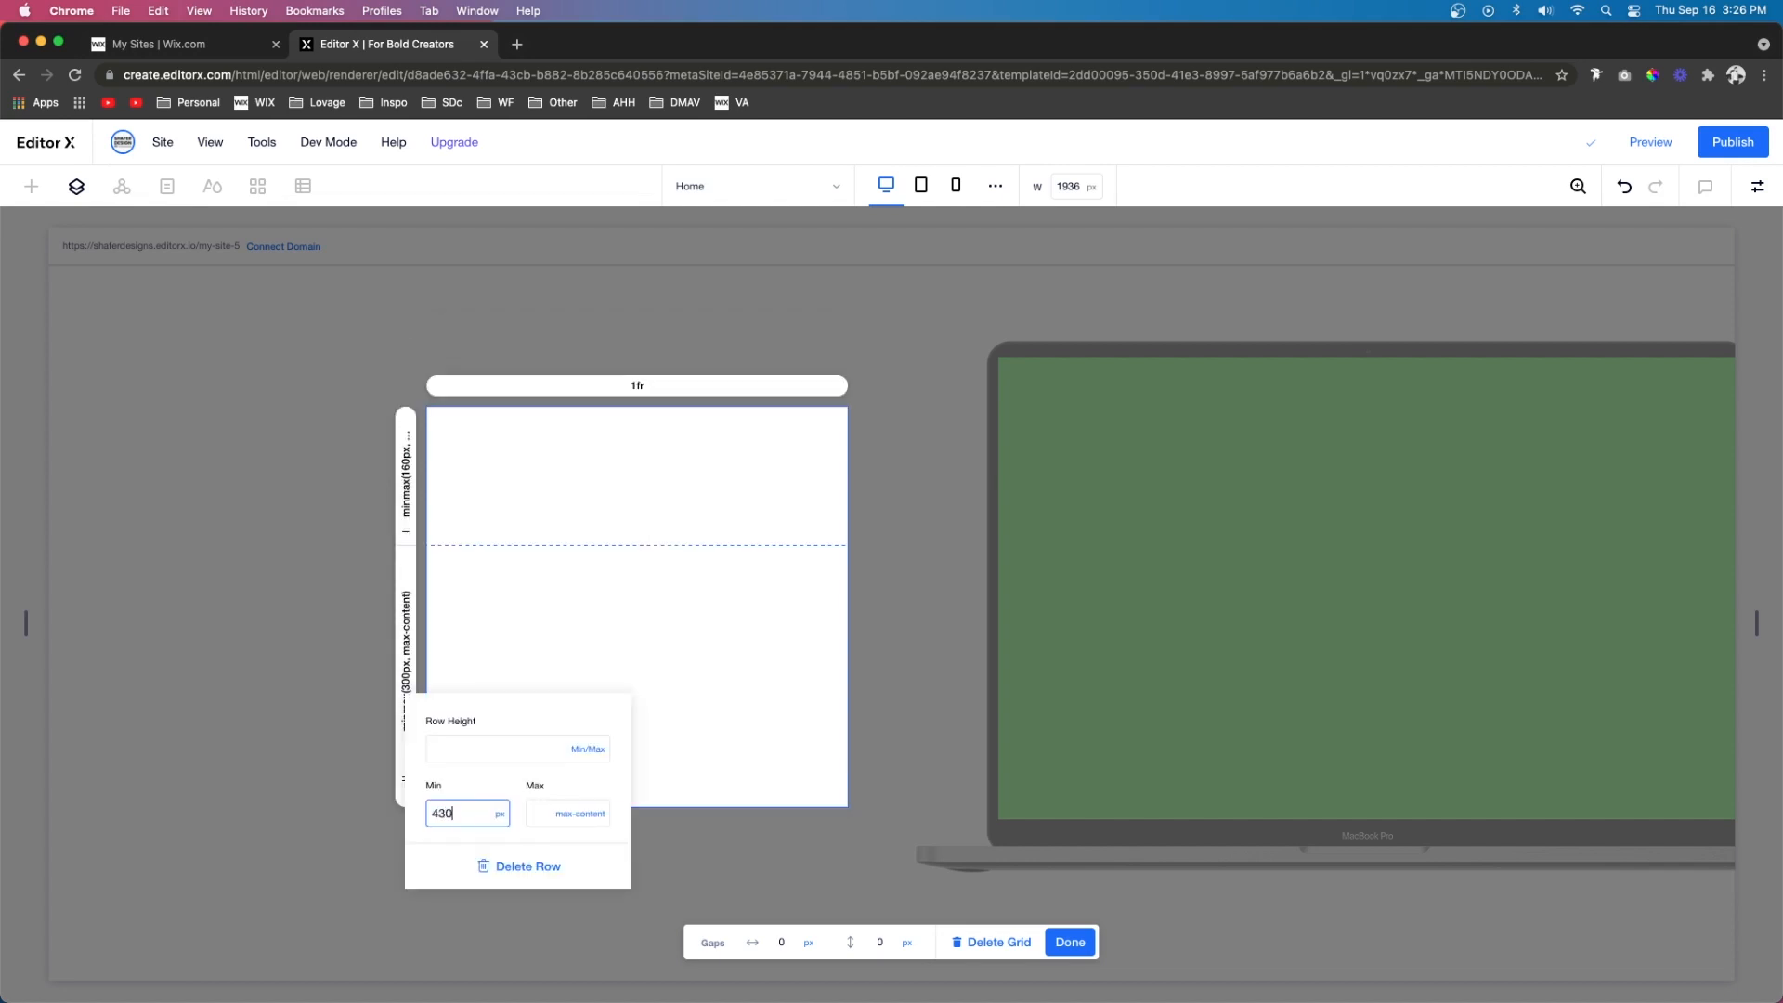
key("Return")
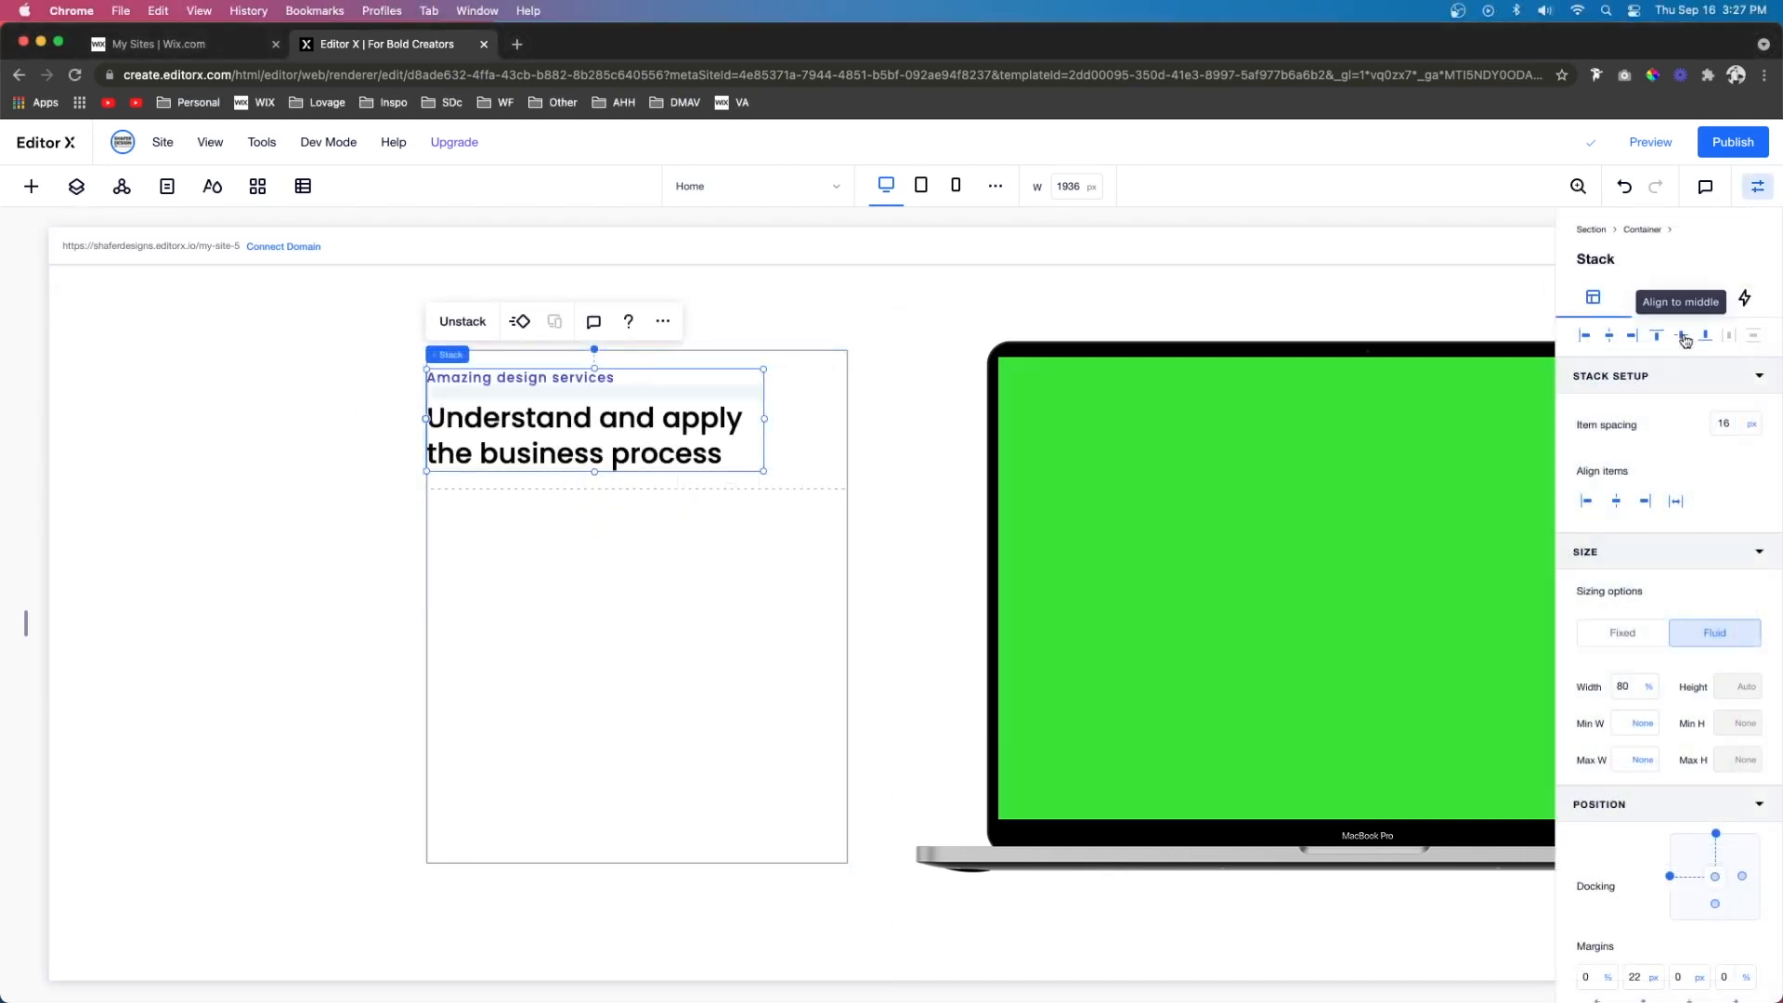
Align the heading stack to the middle of the upper row and add a container stretched across the lower row
left_click(1683, 336)
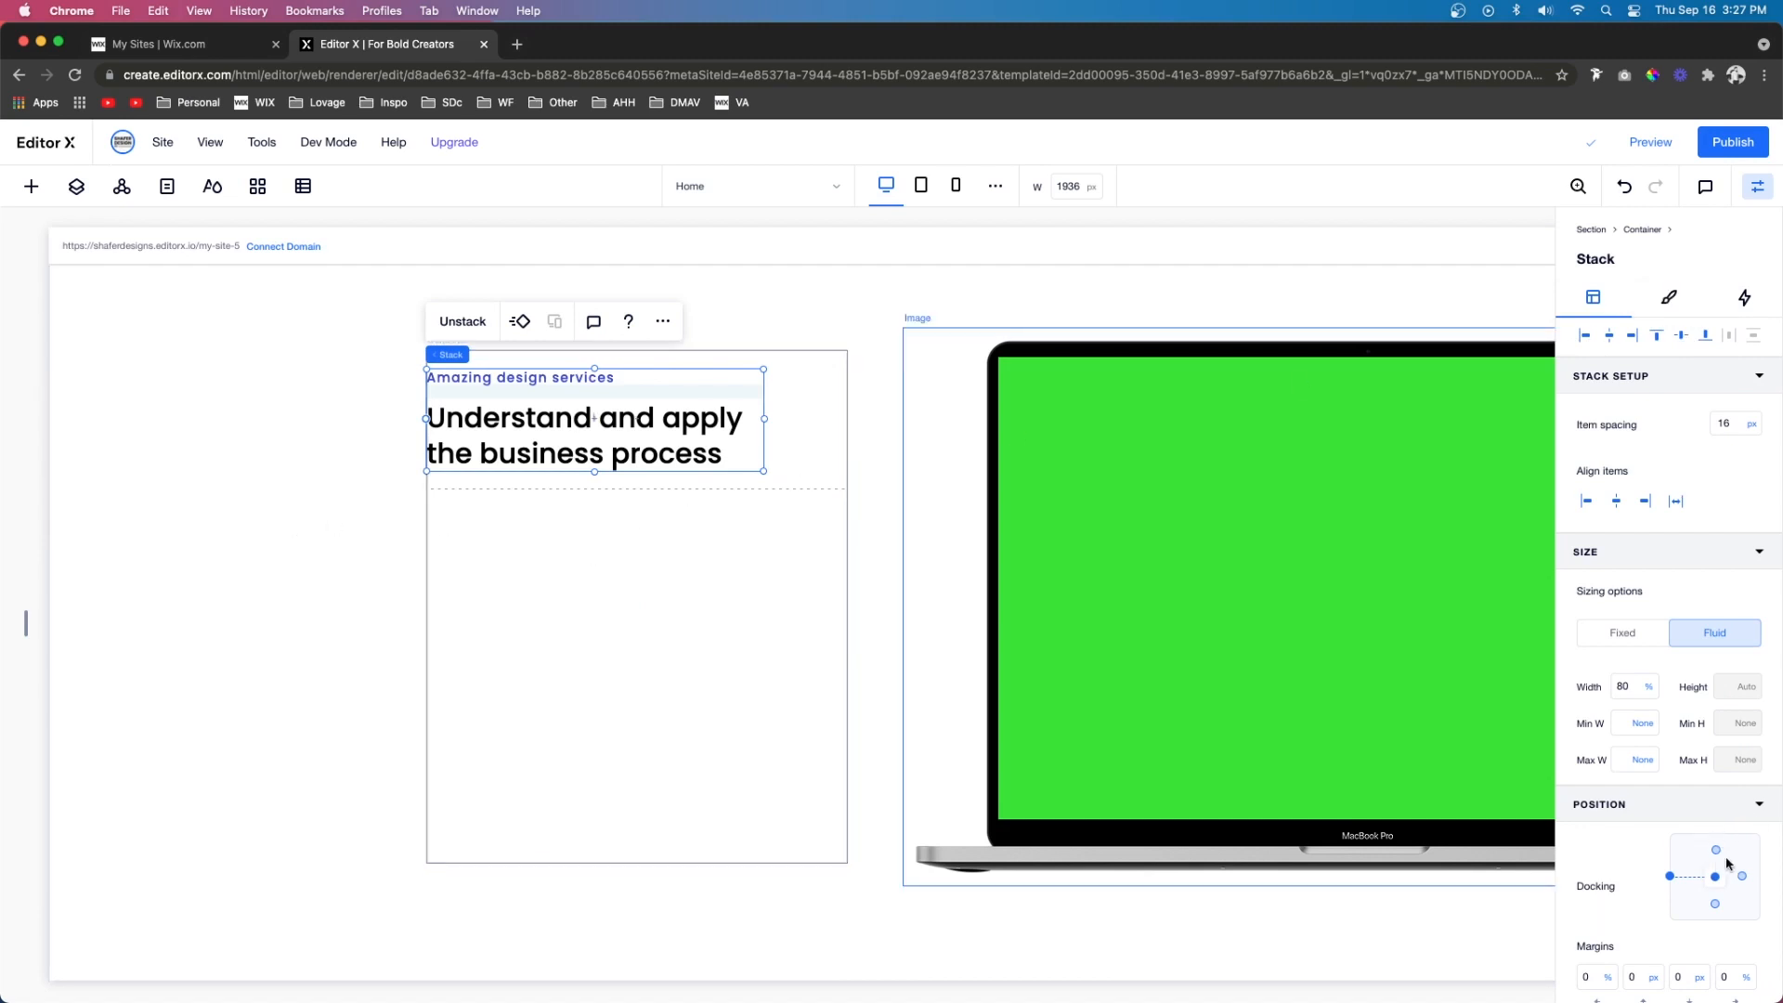
left_click(574, 658)
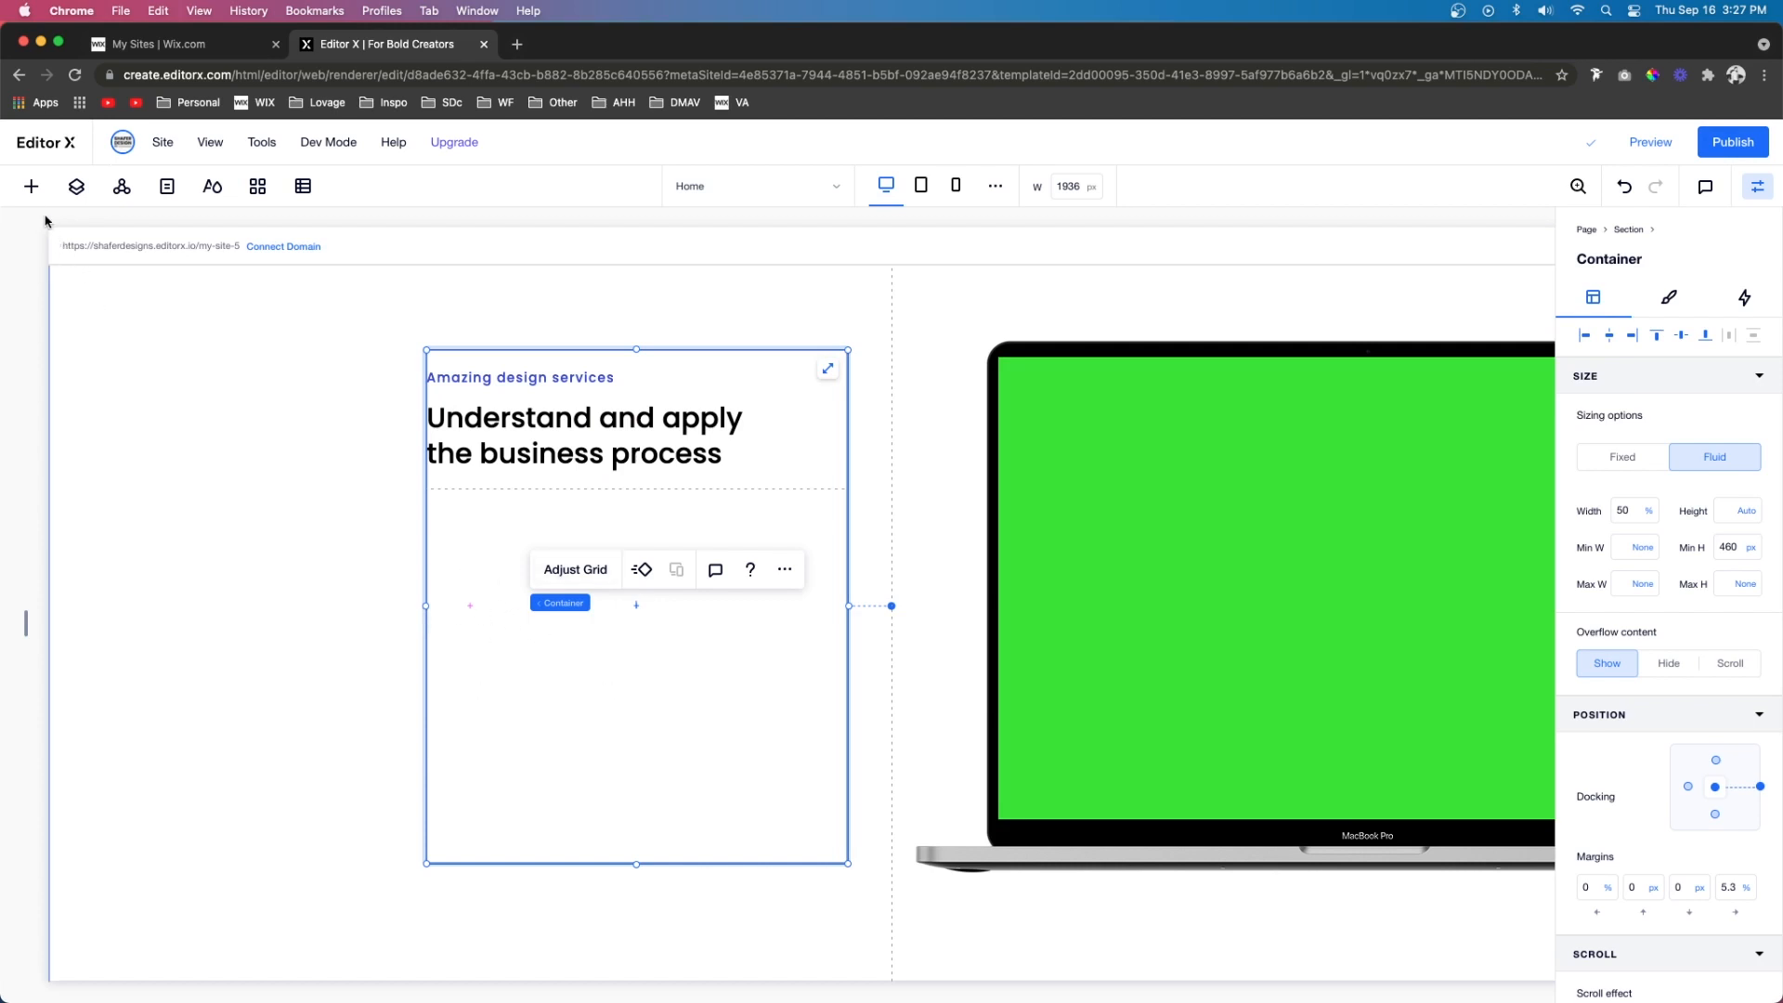
left_click(31, 185)
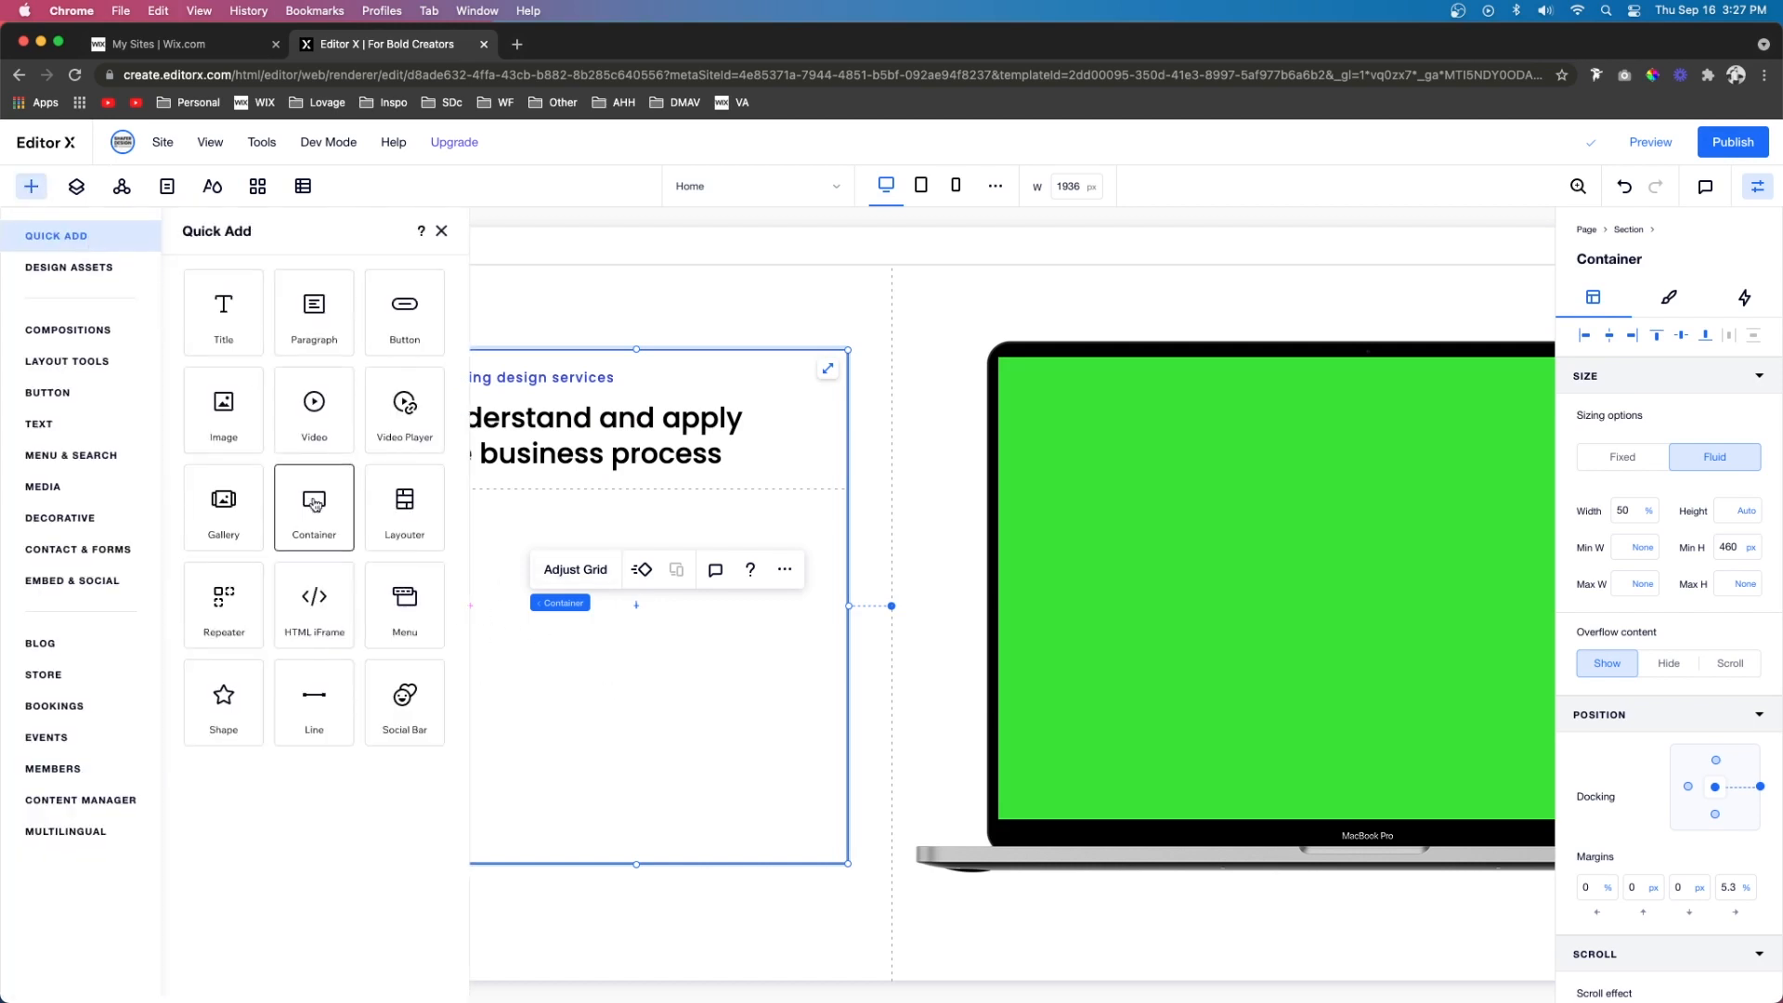
left_click_drag(314, 505, 621, 646)
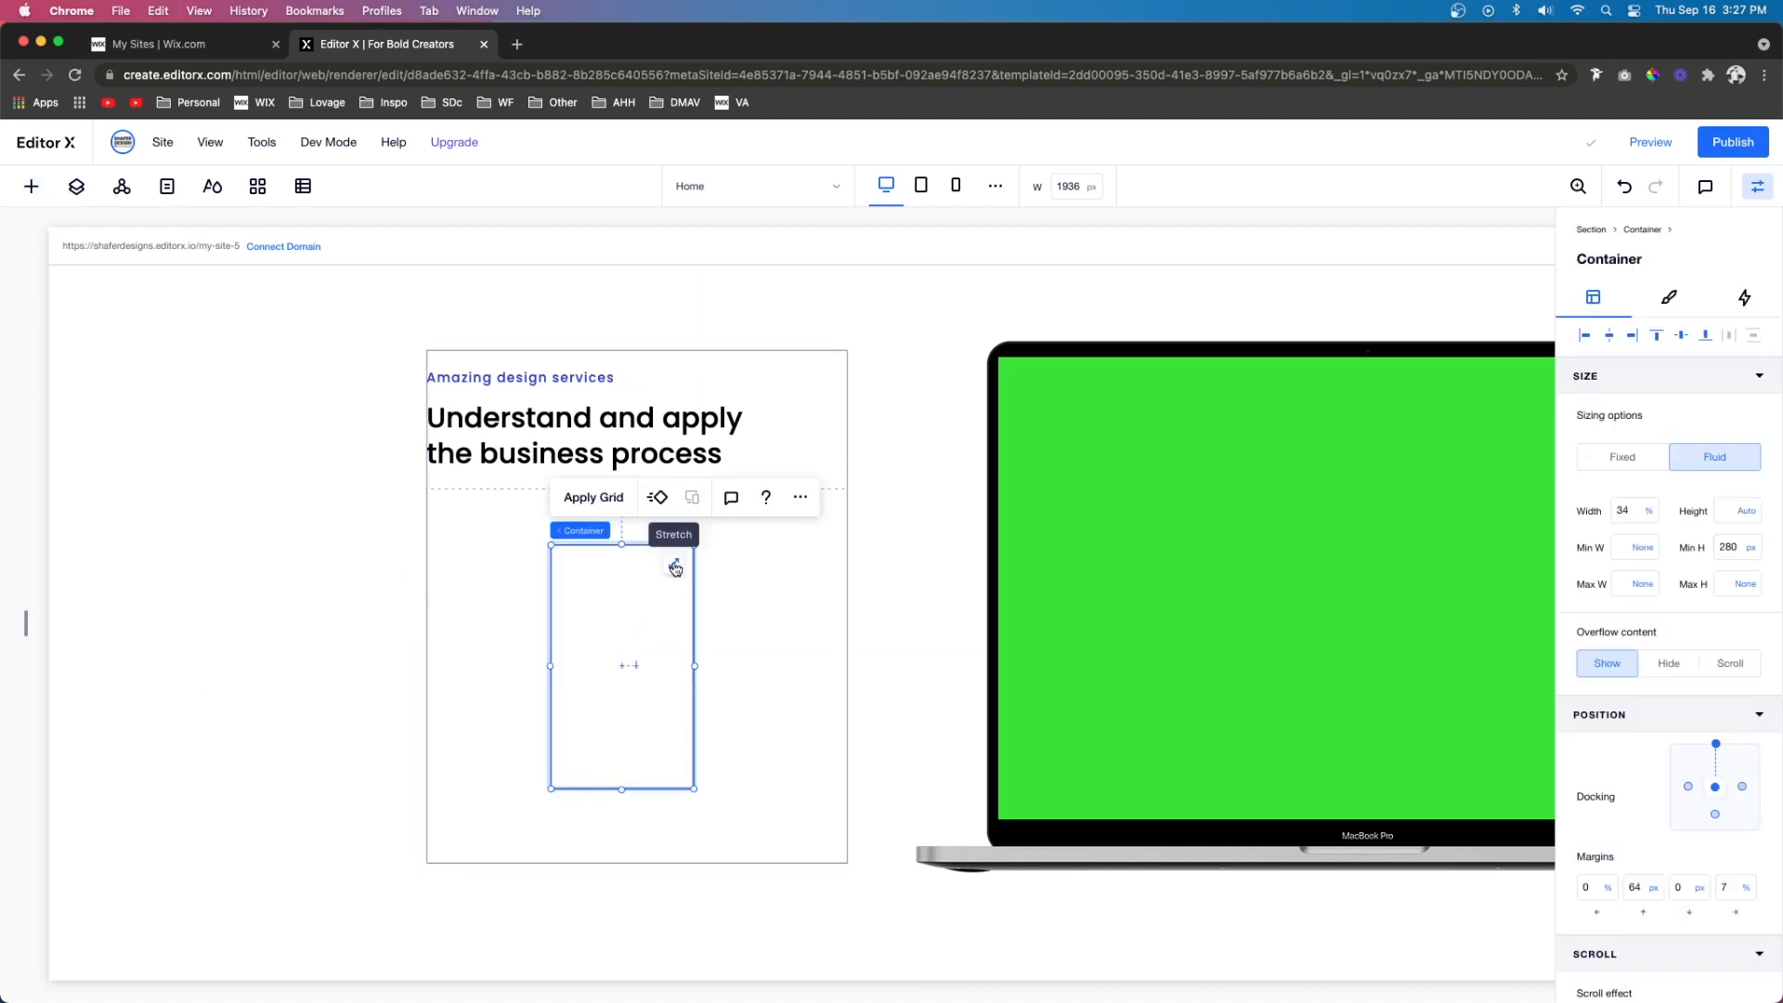
left_click(675, 567)
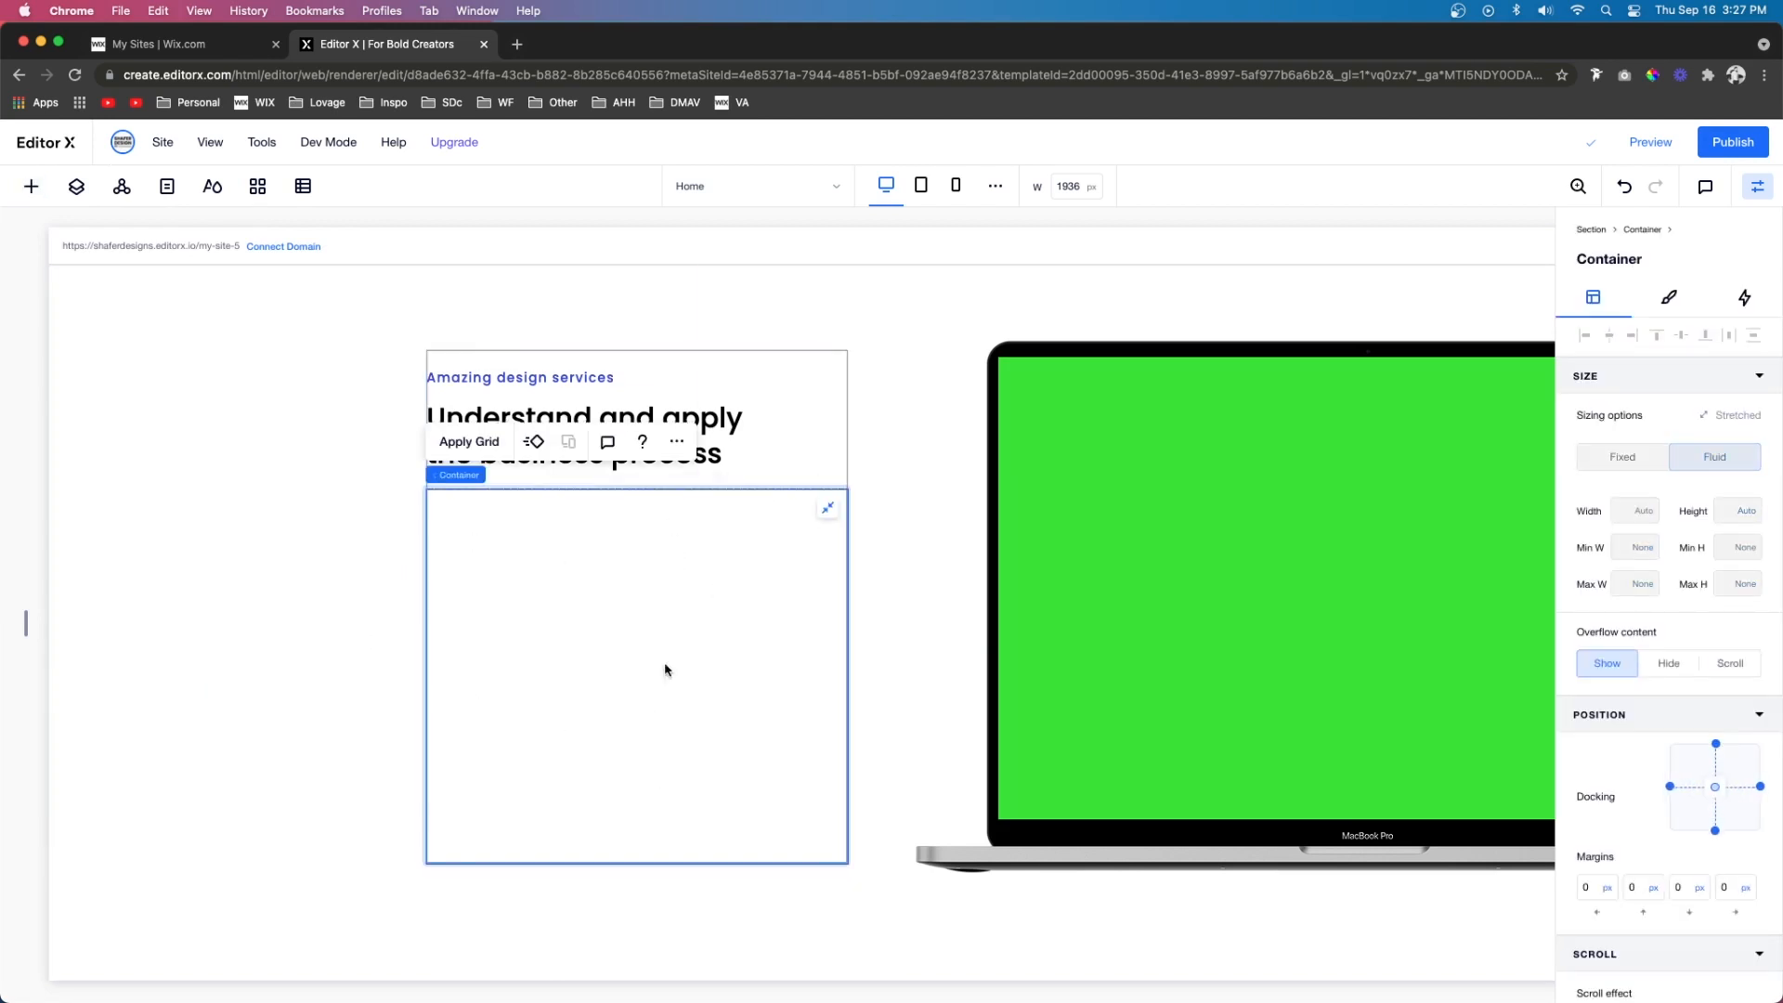
Apply a 2x1 grid to the lower container and narrow its first column
left_click(488, 443)
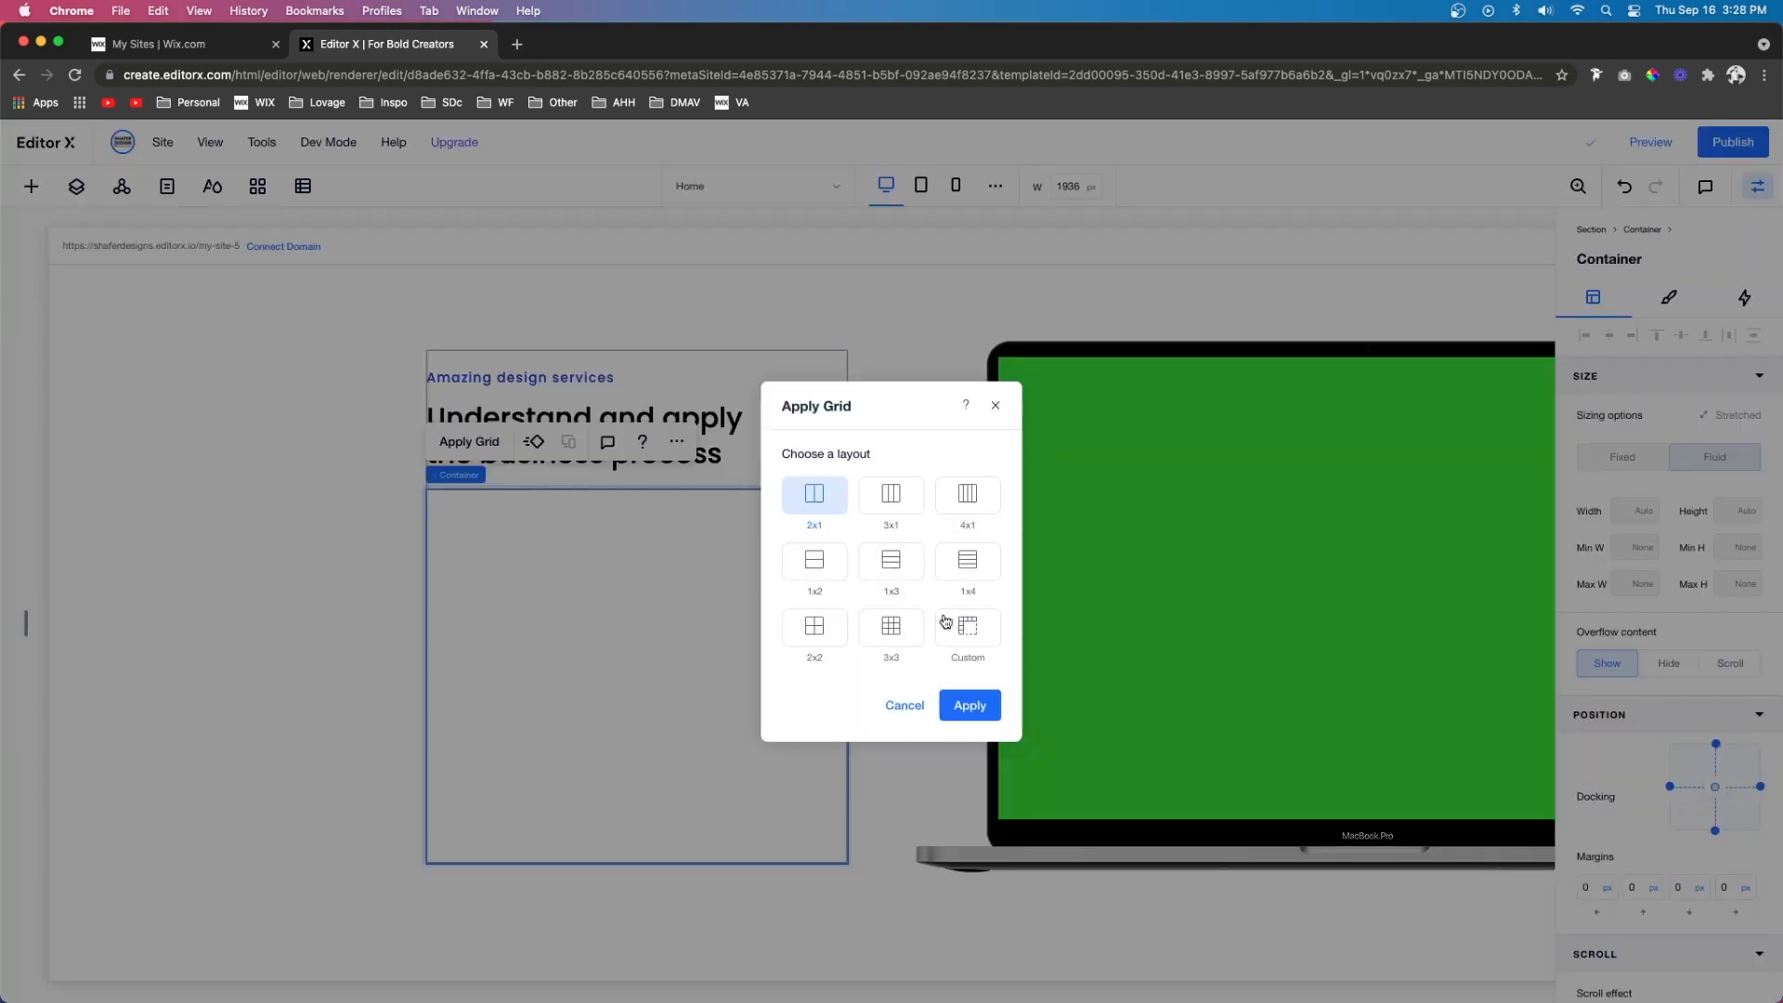
left_click(967, 707)
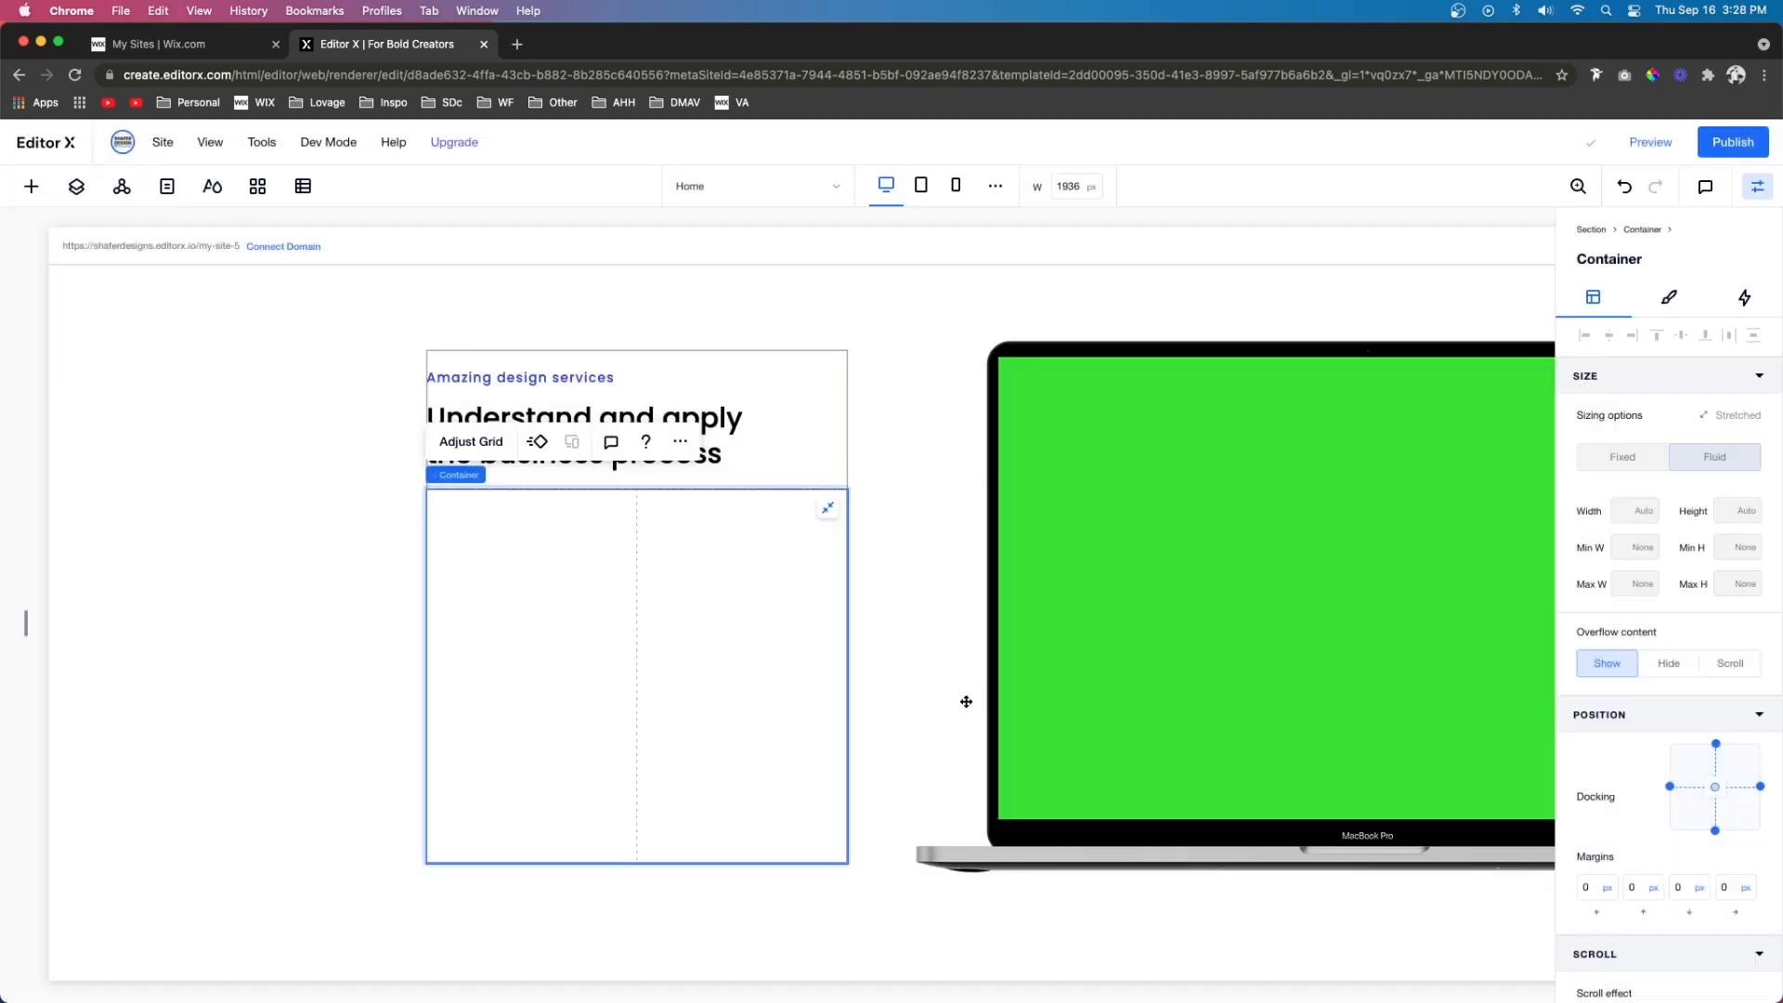
left_click(493, 452)
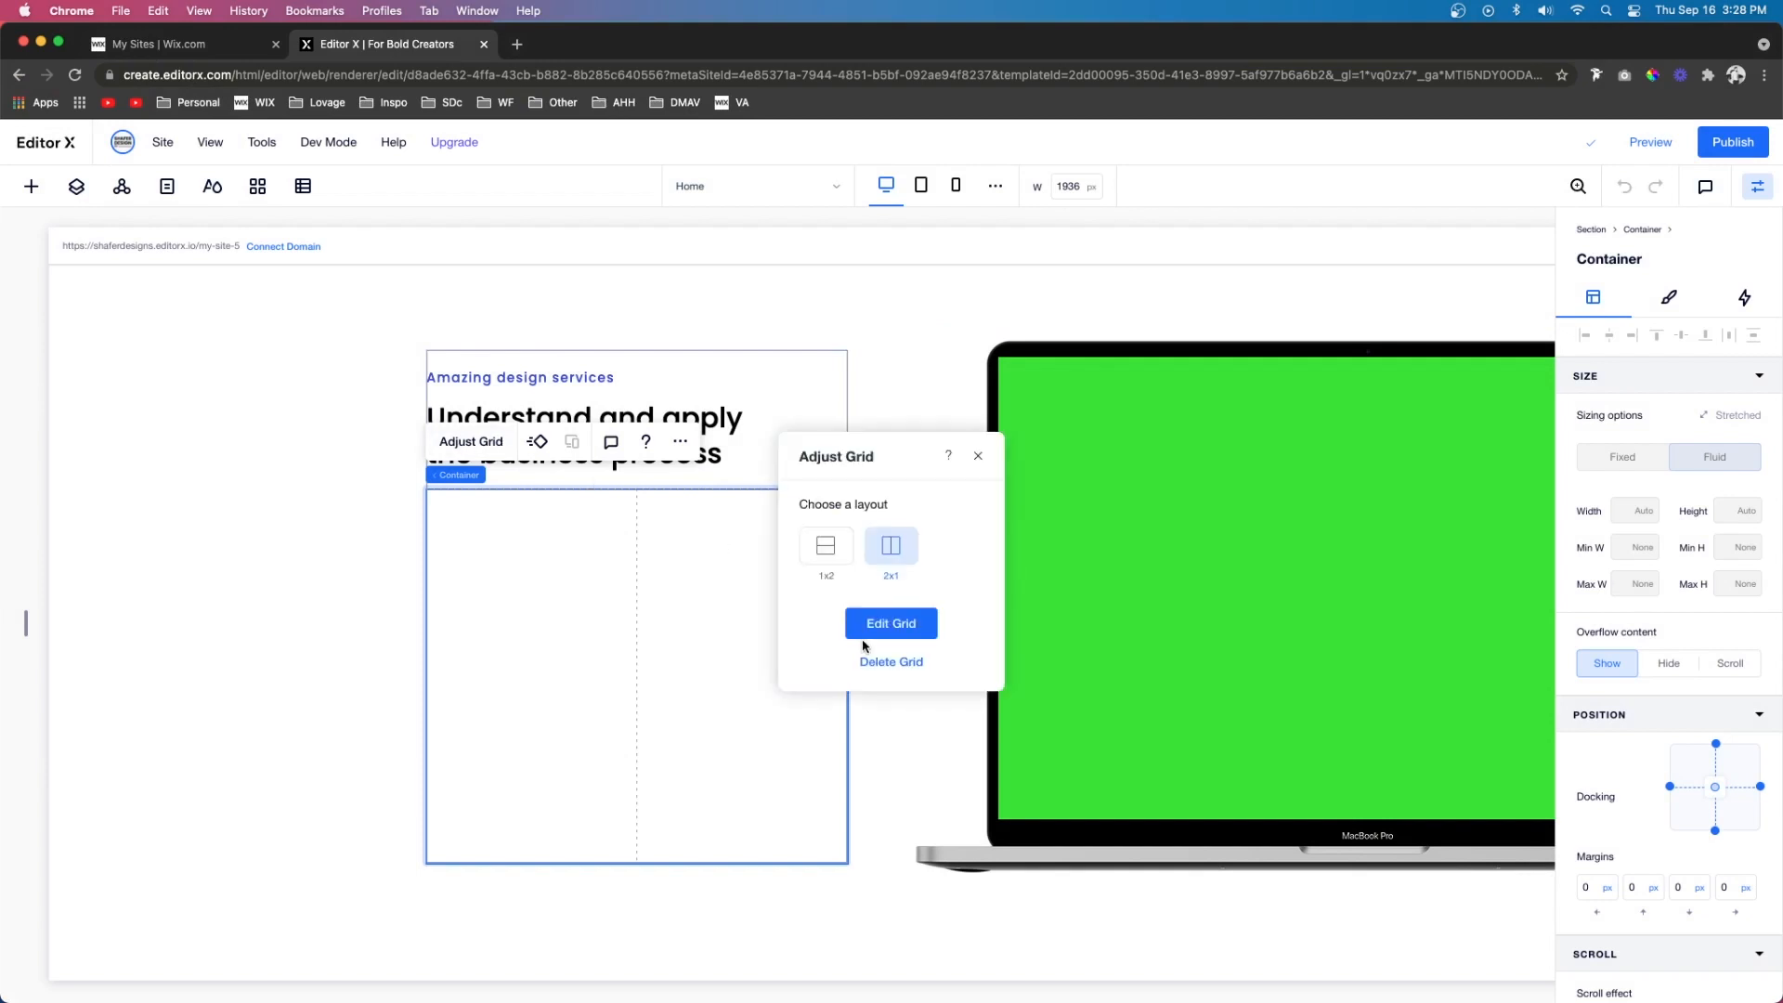
left_click(878, 635)
left_click(518, 469)
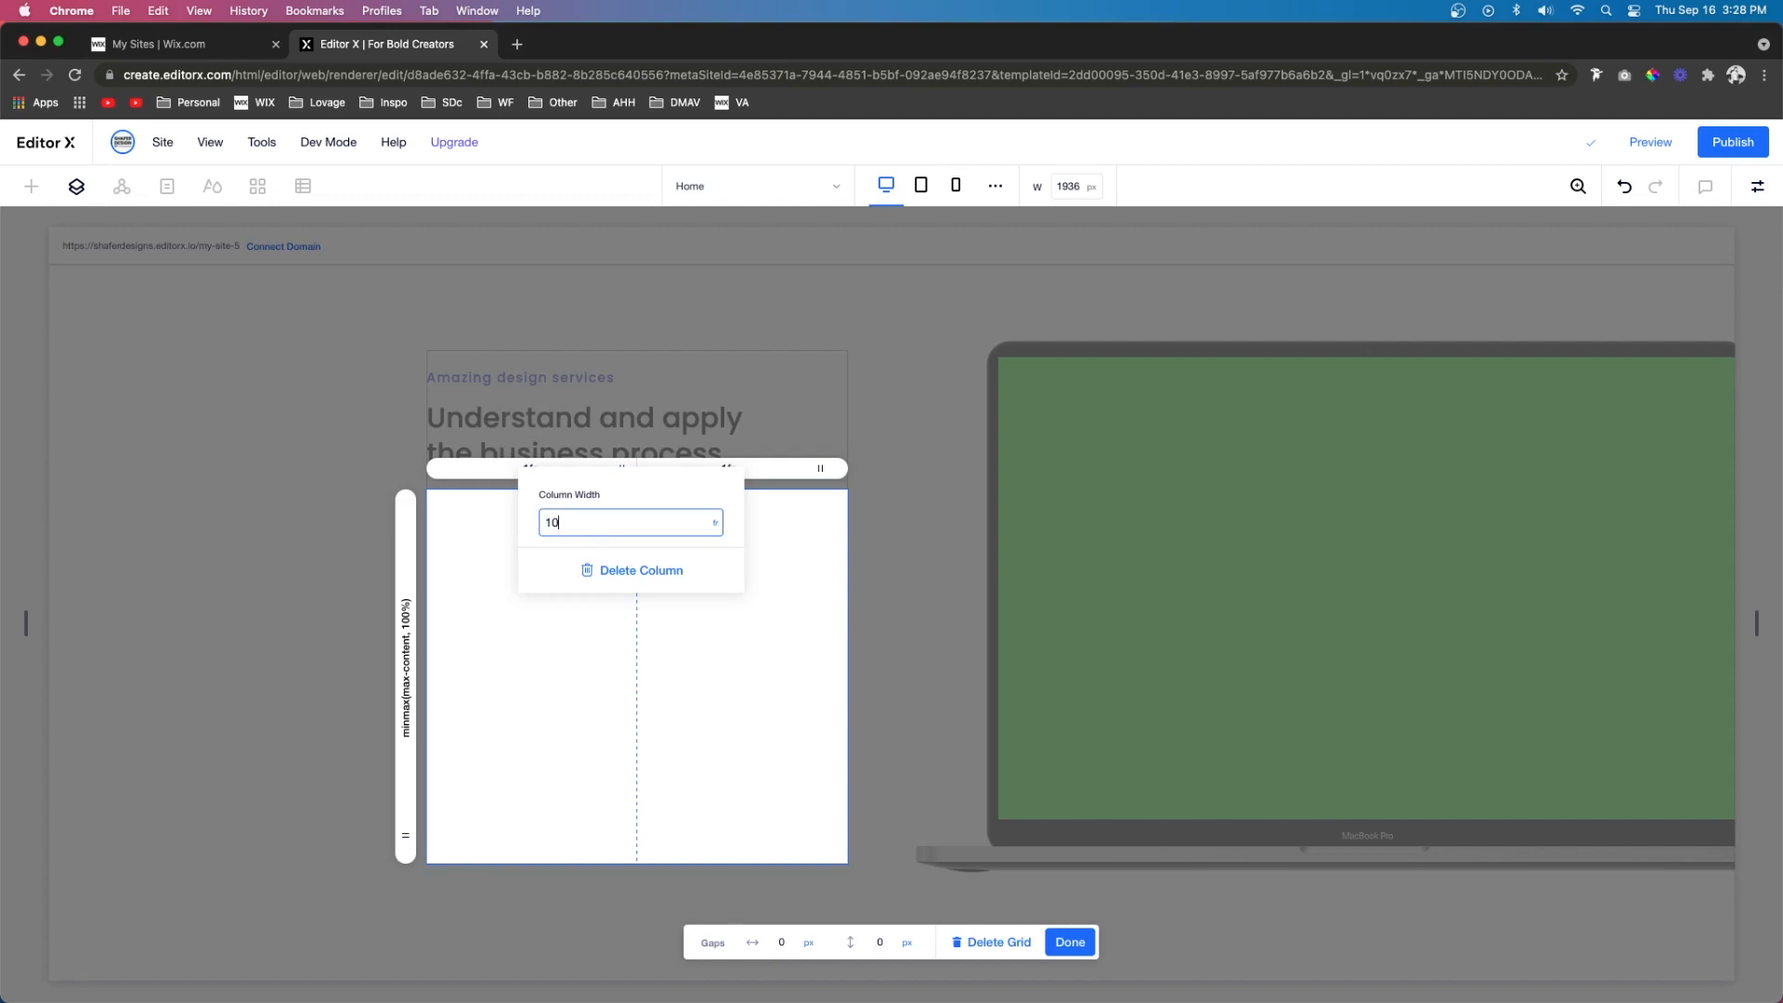
key("Return")
left_click(1082, 943)
left_click(1083, 943)
Add a container stretched across the narrow column and give it a custom grid of one column and five rows
left_click(30, 186)
left_click_drag(311, 493, 475, 657)
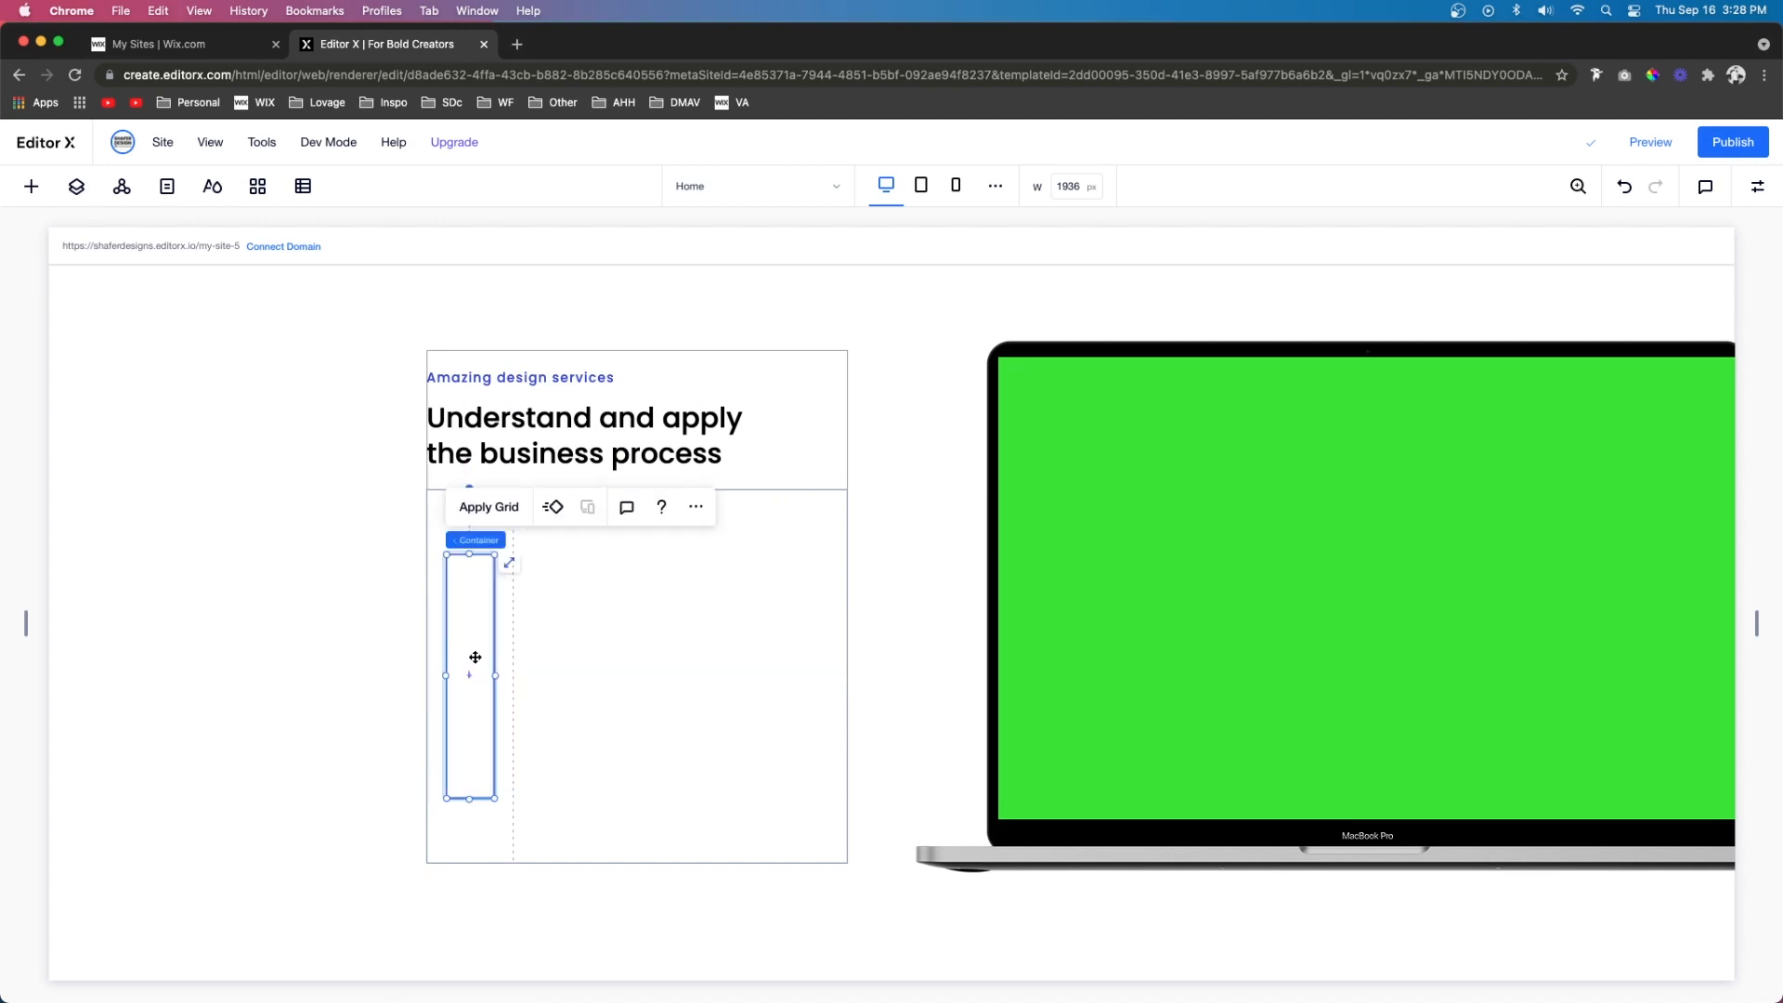
left_click(508, 569)
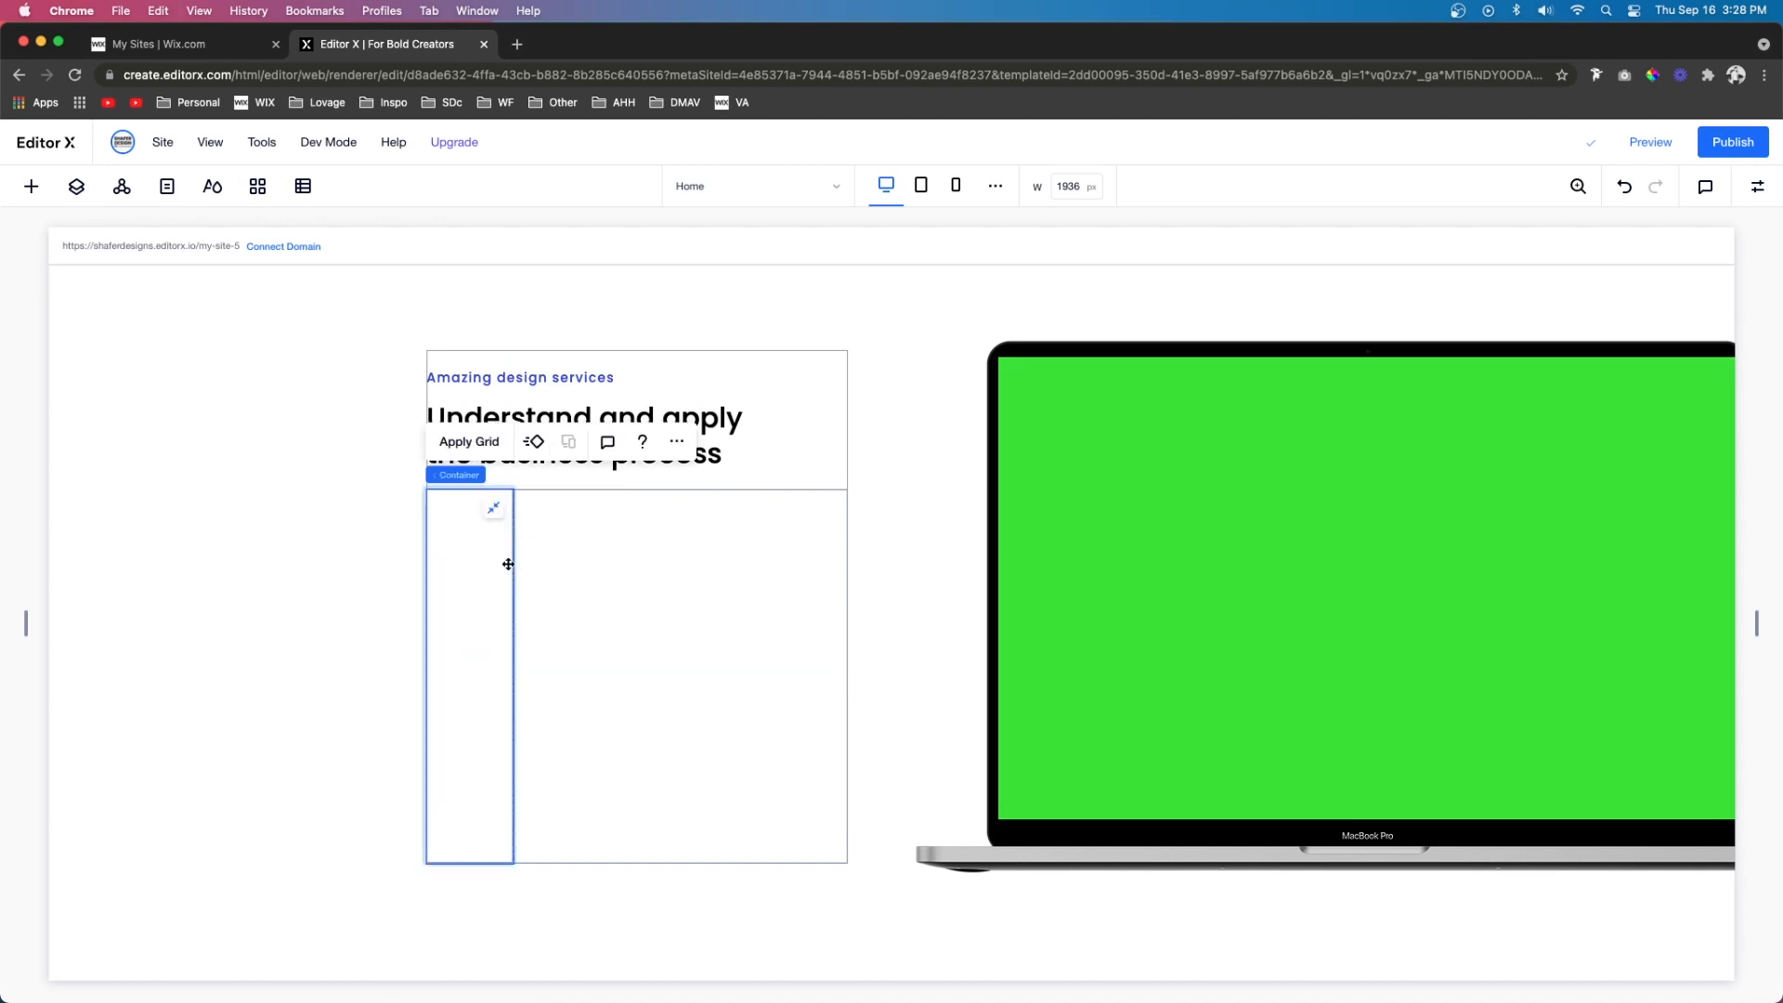
left_click(489, 449)
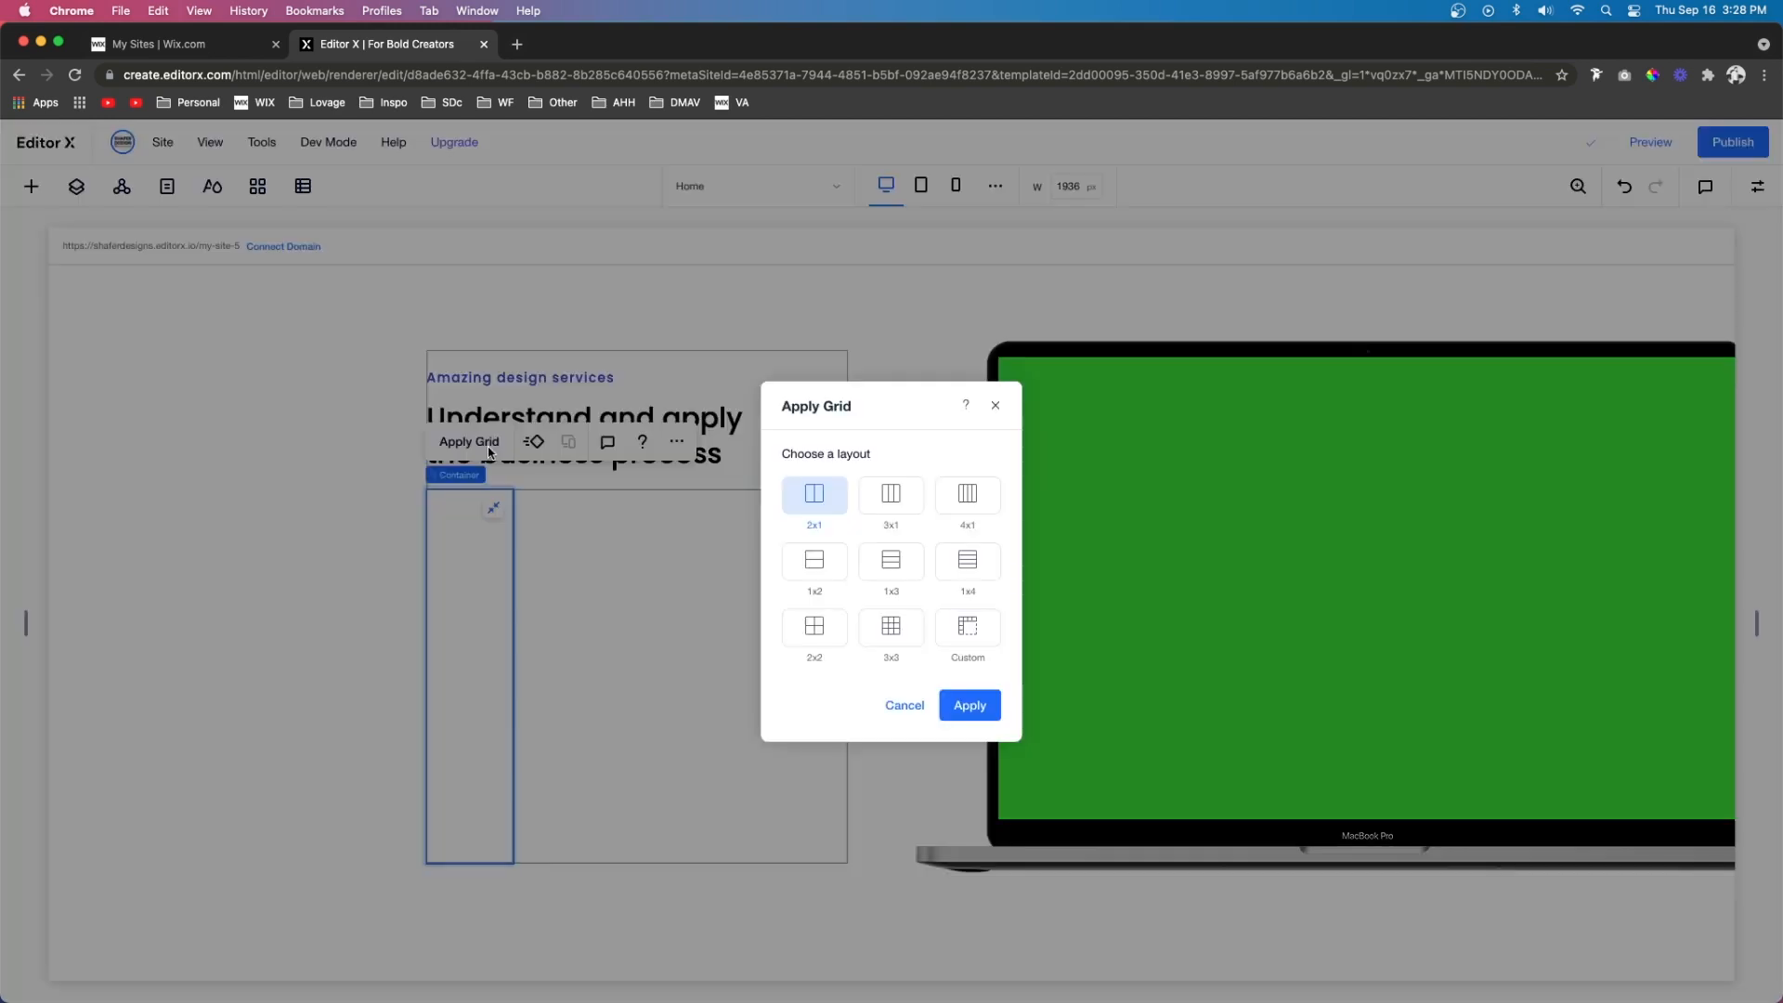
left_click(968, 639)
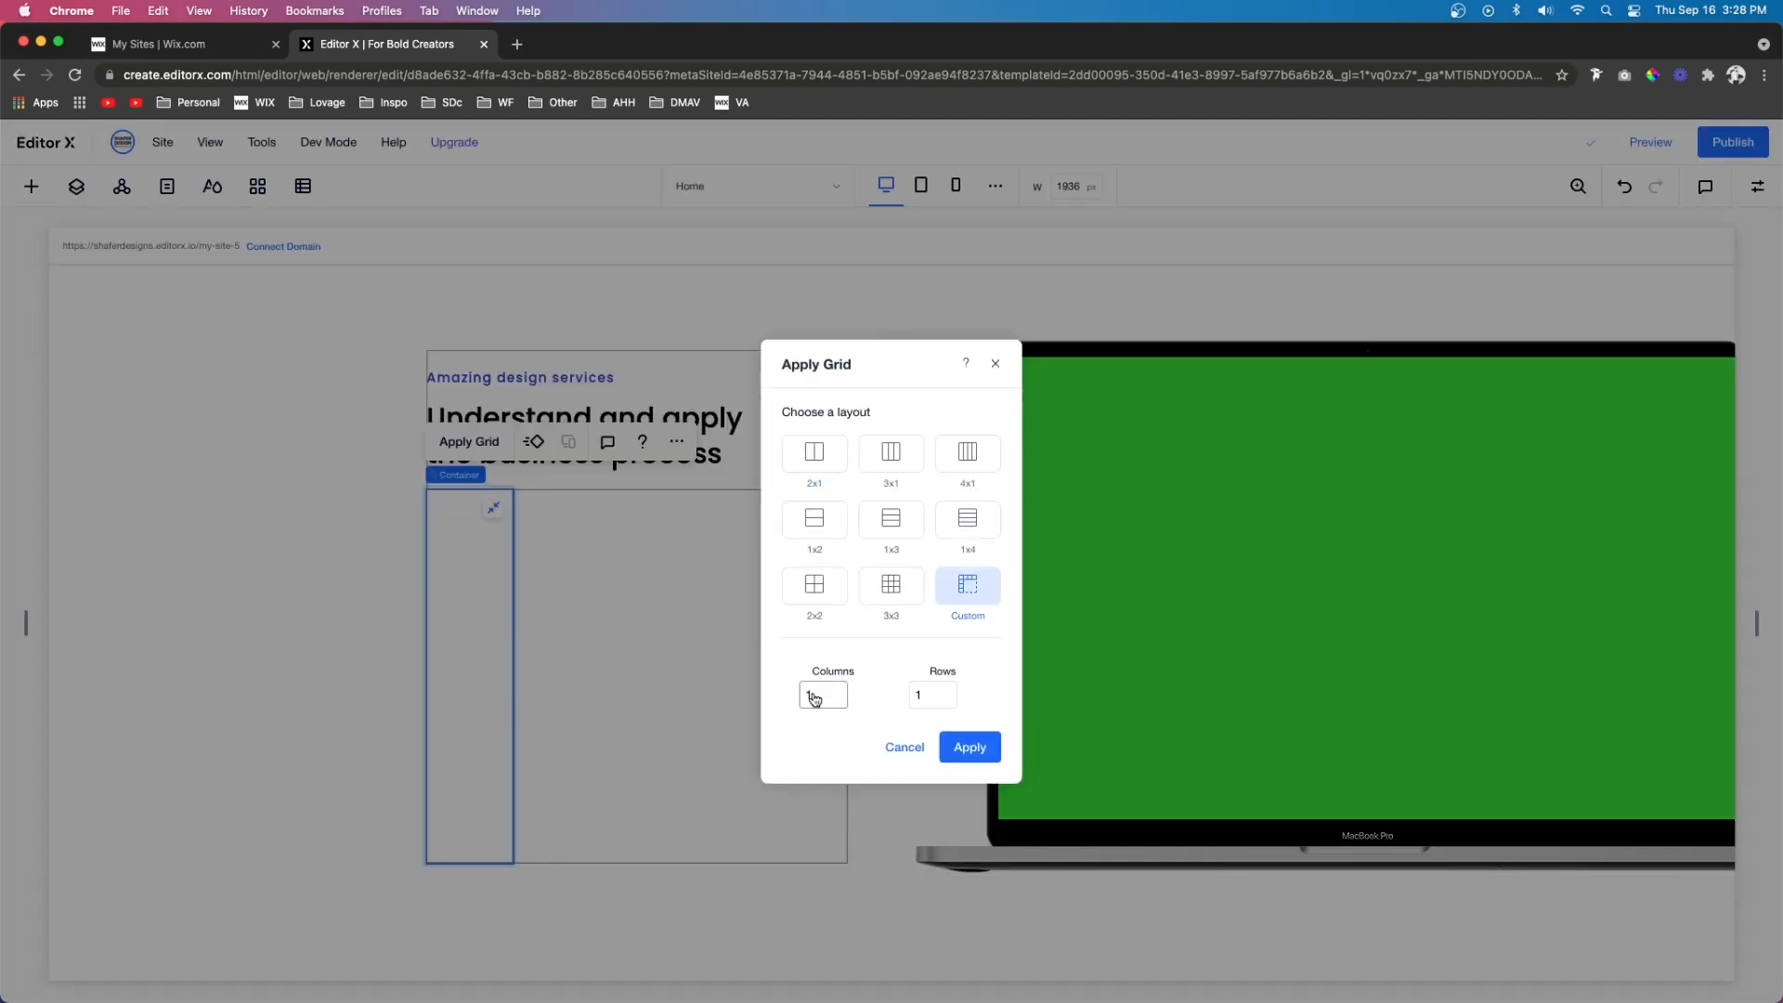
left_click(941, 695)
left_click(969, 747)
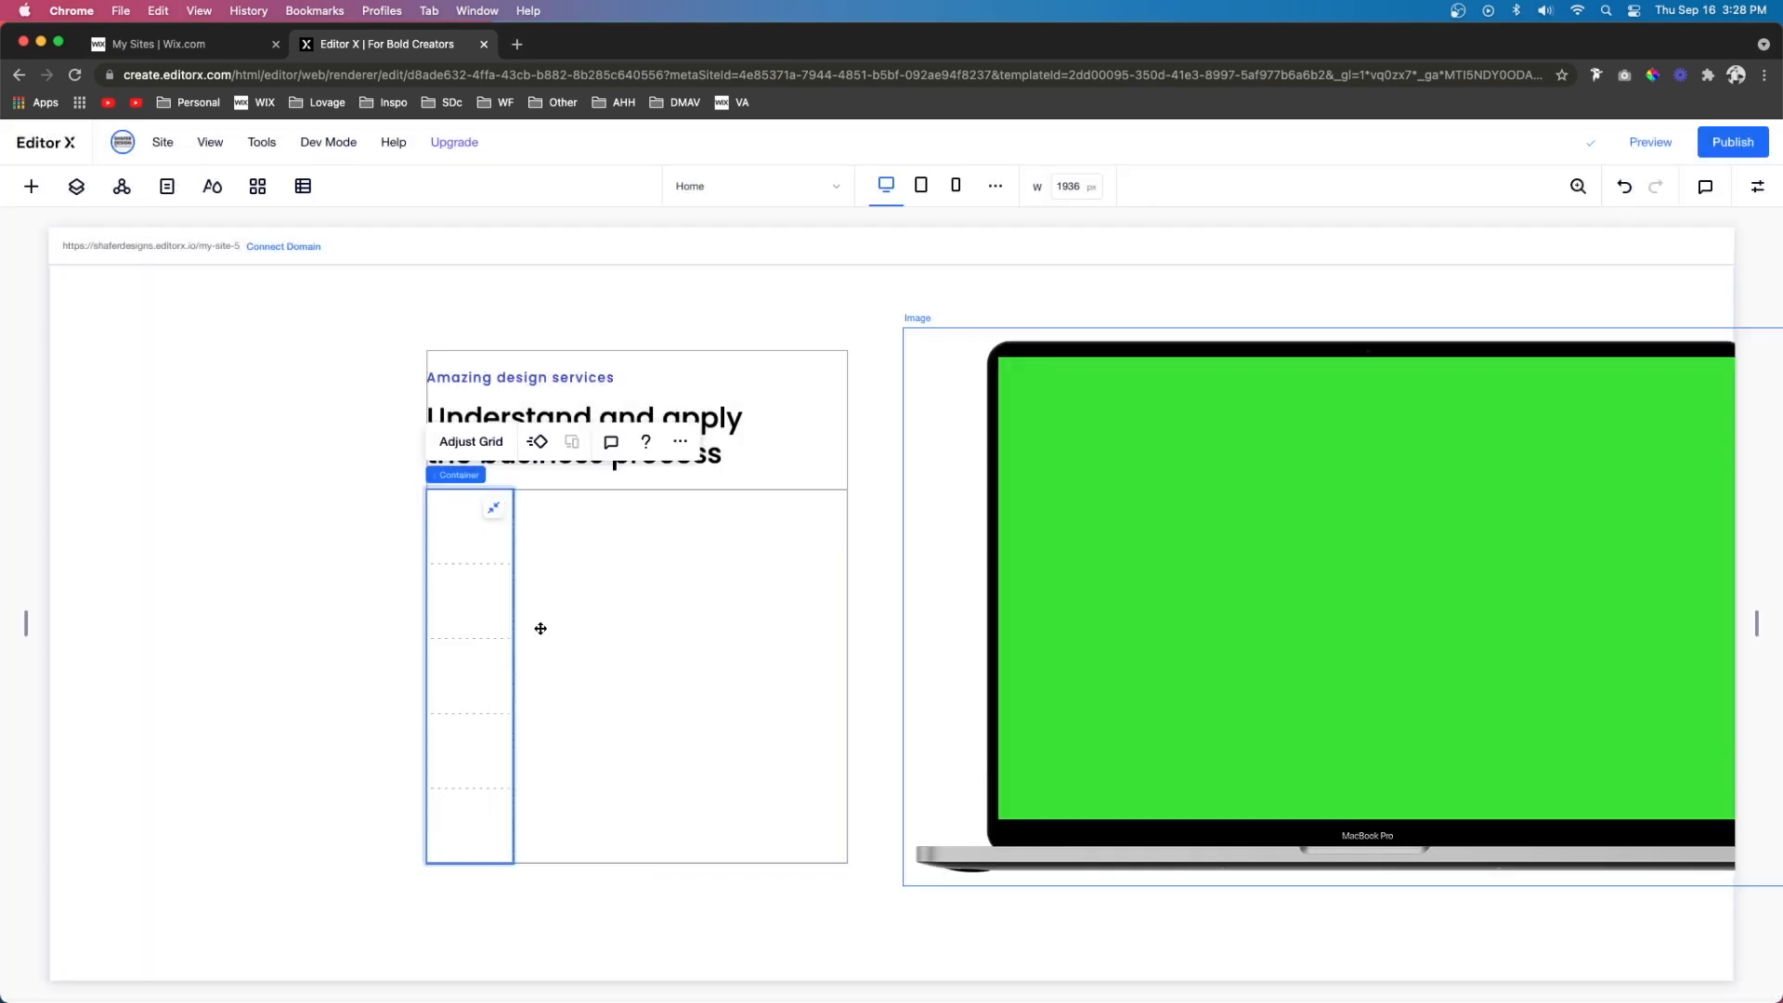
Add a container stretched across the wide column and apply a 1x3 grid to it
left_click(31, 186)
left_click_drag(316, 504, 680, 675)
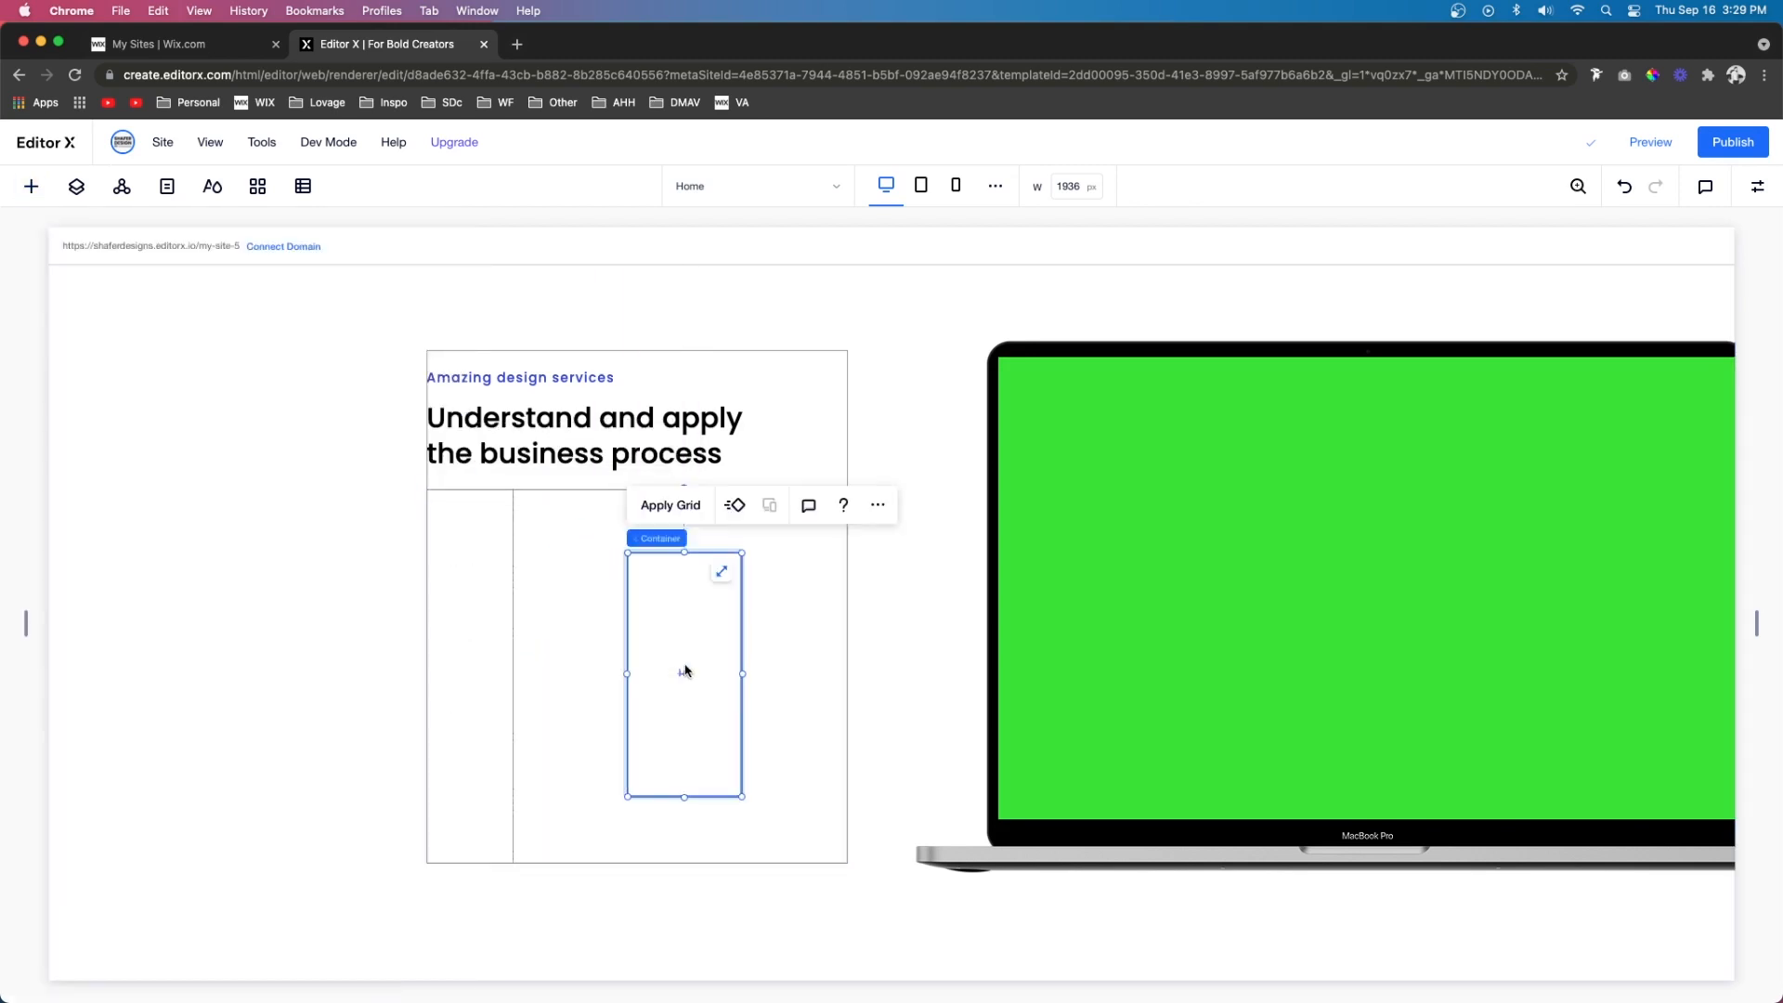
left_click(723, 575)
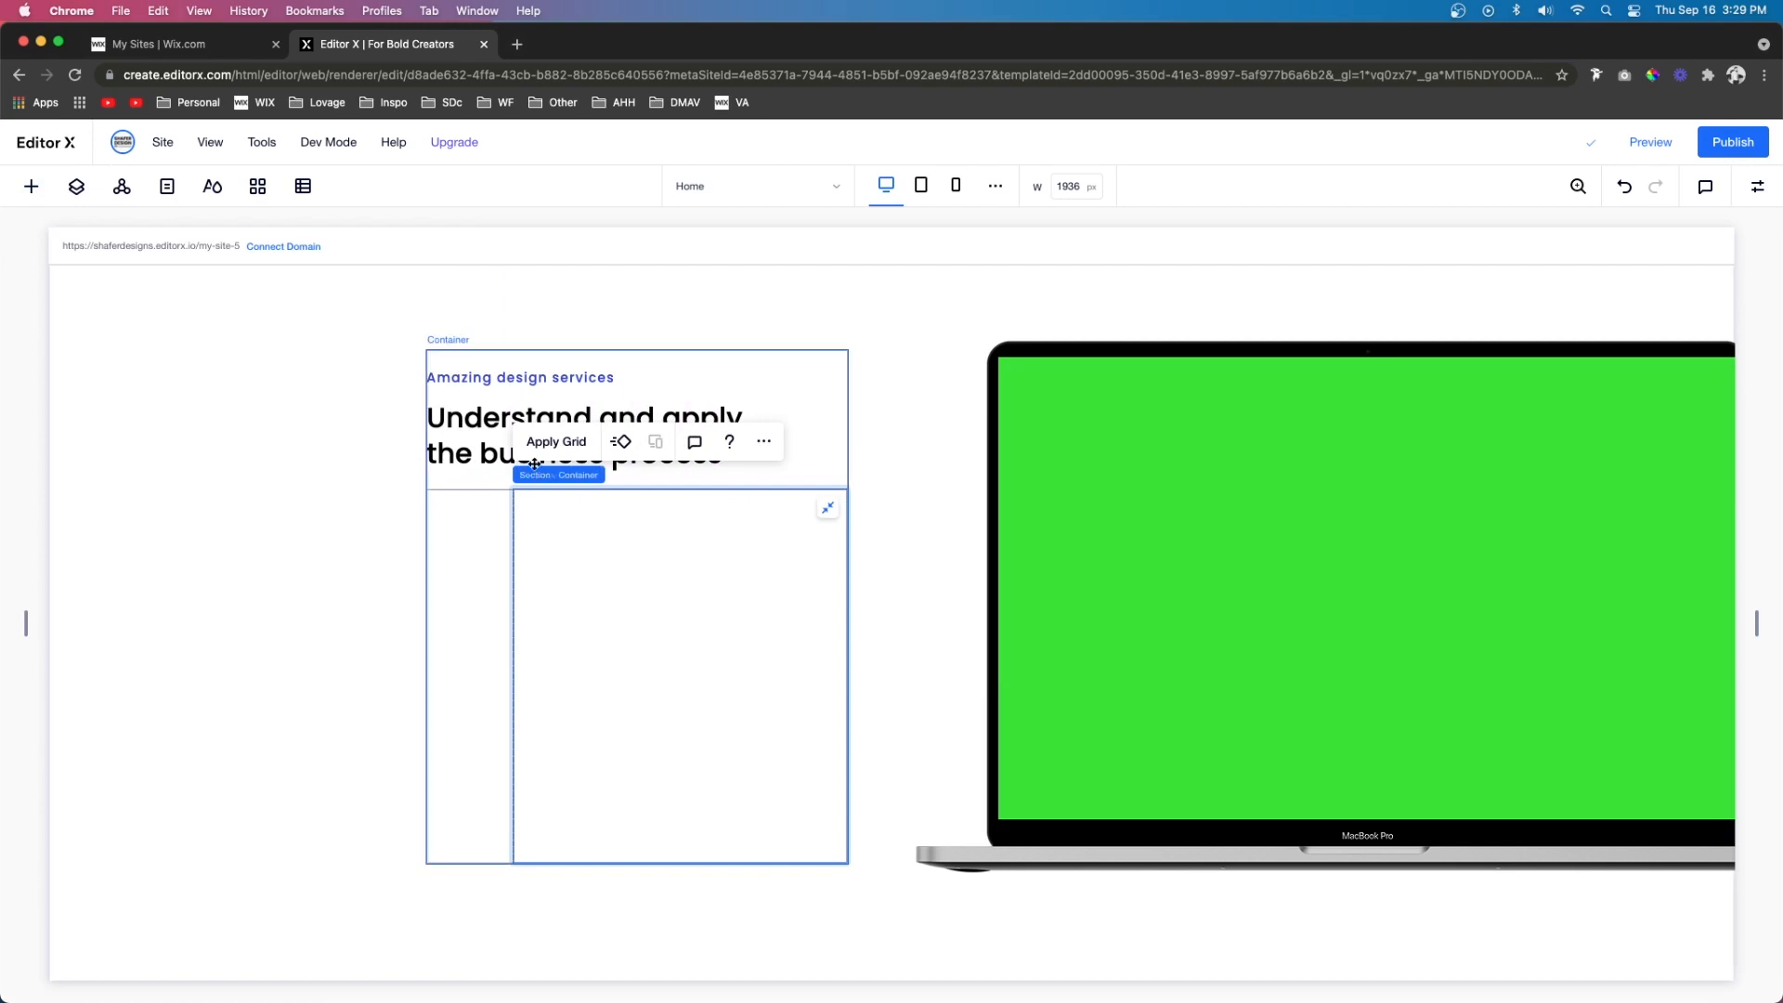
left_click(556, 441)
left_click(892, 562)
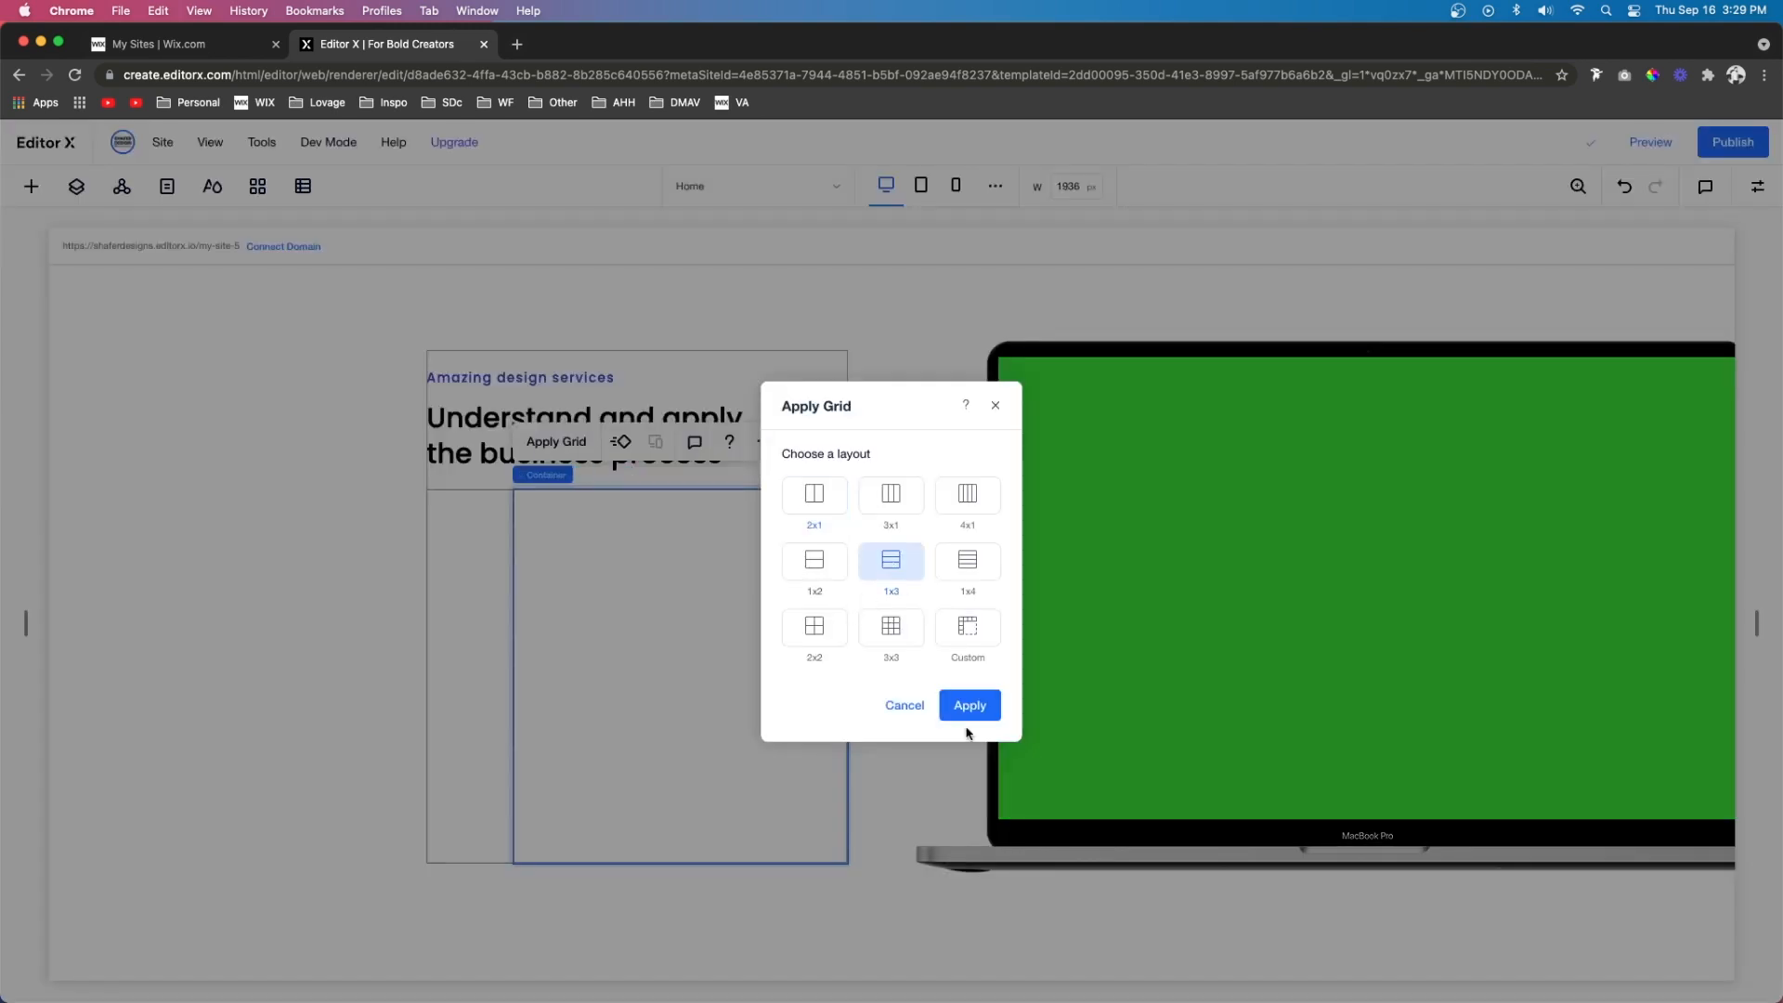
left_click(970, 708)
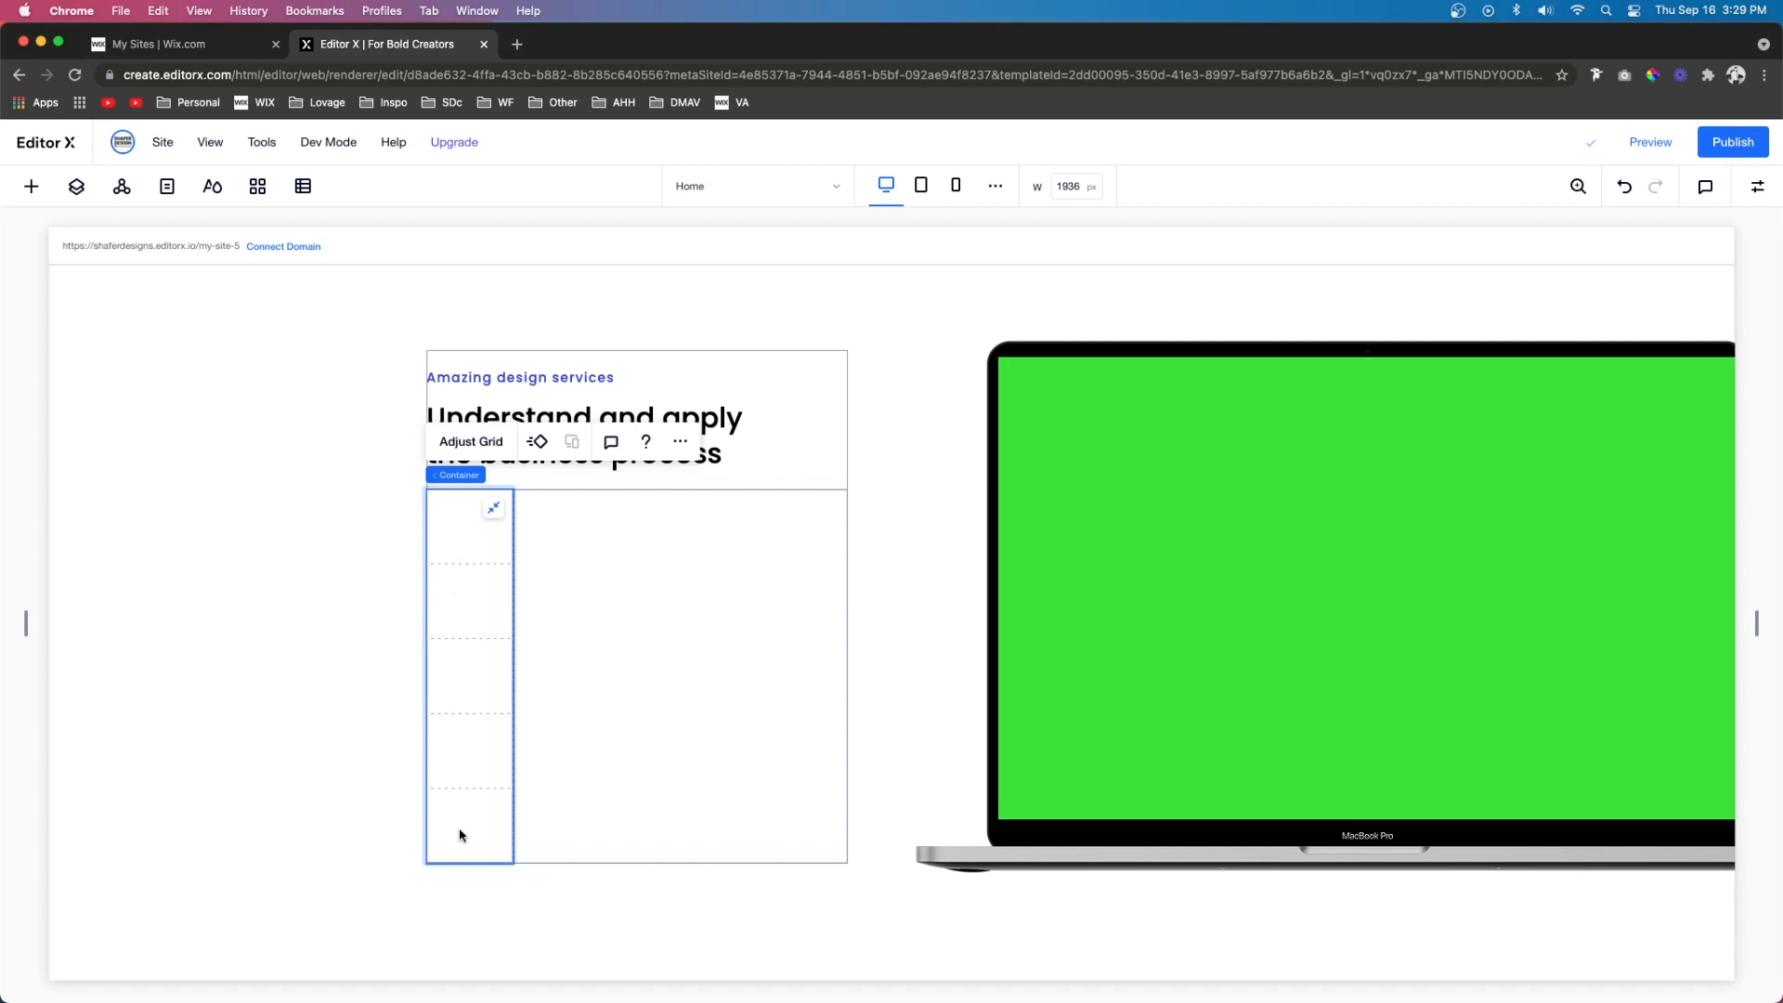
Paste the blue circle with the number 1 into the narrow column's first row and center both the shape and the number
right_click(457, 649)
left_click(533, 279)
left_click_drag(585, 538, 488, 535)
left_click(1757, 186)
left_click(1609, 335)
left_click(1679, 337)
left_click(457, 518)
left_click(1607, 337)
left_click(1679, 336)
Copy the circle and its number into the narrow column's third row and center them in that row
left_click(485, 539, "shift")
left_click(533, 453)
right_click(475, 646)
left_click(523, 280)
left_click(488, 675)
left_click(1609, 335)
left_click(1680, 335)
left_click_drag(458, 657, 470, 677)
Change the number in the third row's circle to 2
double_click(470, 677)
type("2")
left_click(502, 689)
left_click(470, 678)
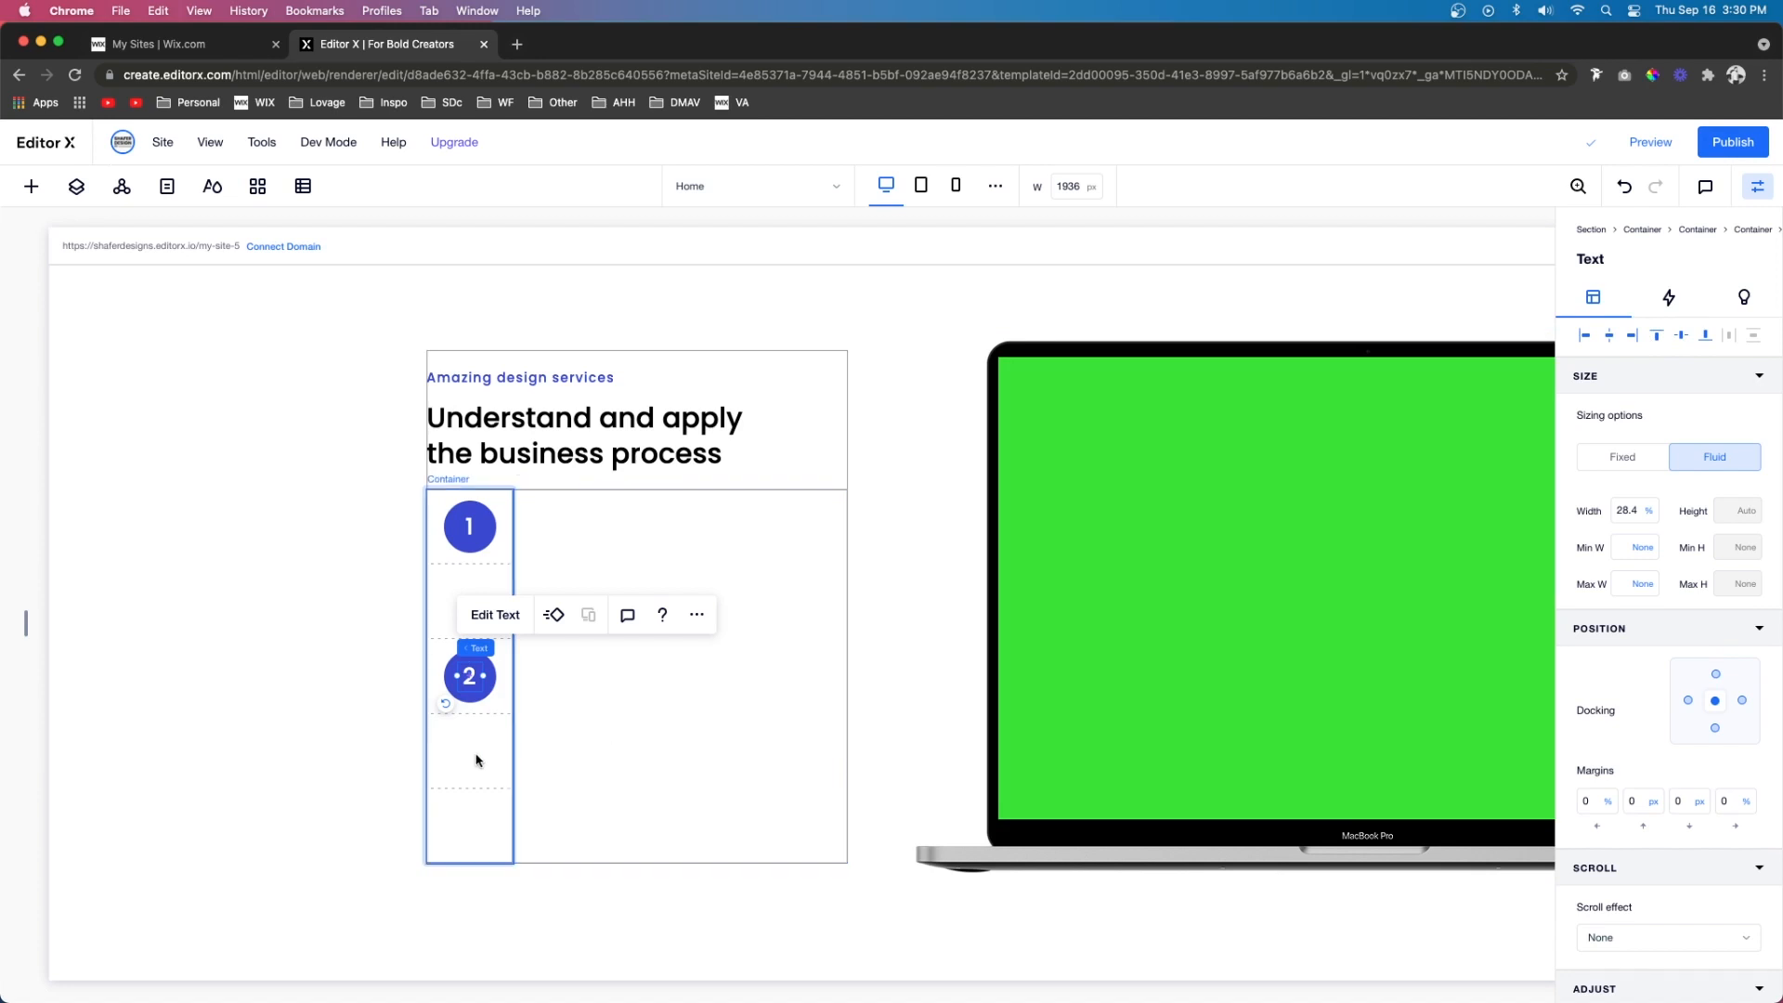
Copy the circle numbered 2 into the fifth row and move the pasted number's layer above its shape
left_click(491, 676)
left_click(468, 676, "shift")
key("super+c")
left_click(458, 814)
key("super+v")
left_click(78, 186)
left_click(125, 623)
left_click_drag(127, 593, 127, 554)
Change the pasted number to 3 and center both the circle and the number in the fifth row
left_click(459, 767)
double_click(459, 767)
type("3")
left_click(494, 782)
left_click(1609, 336)
left_click(1680, 336)
left_click(459, 767)
left_click(1610, 335)
left_click(1680, 335)
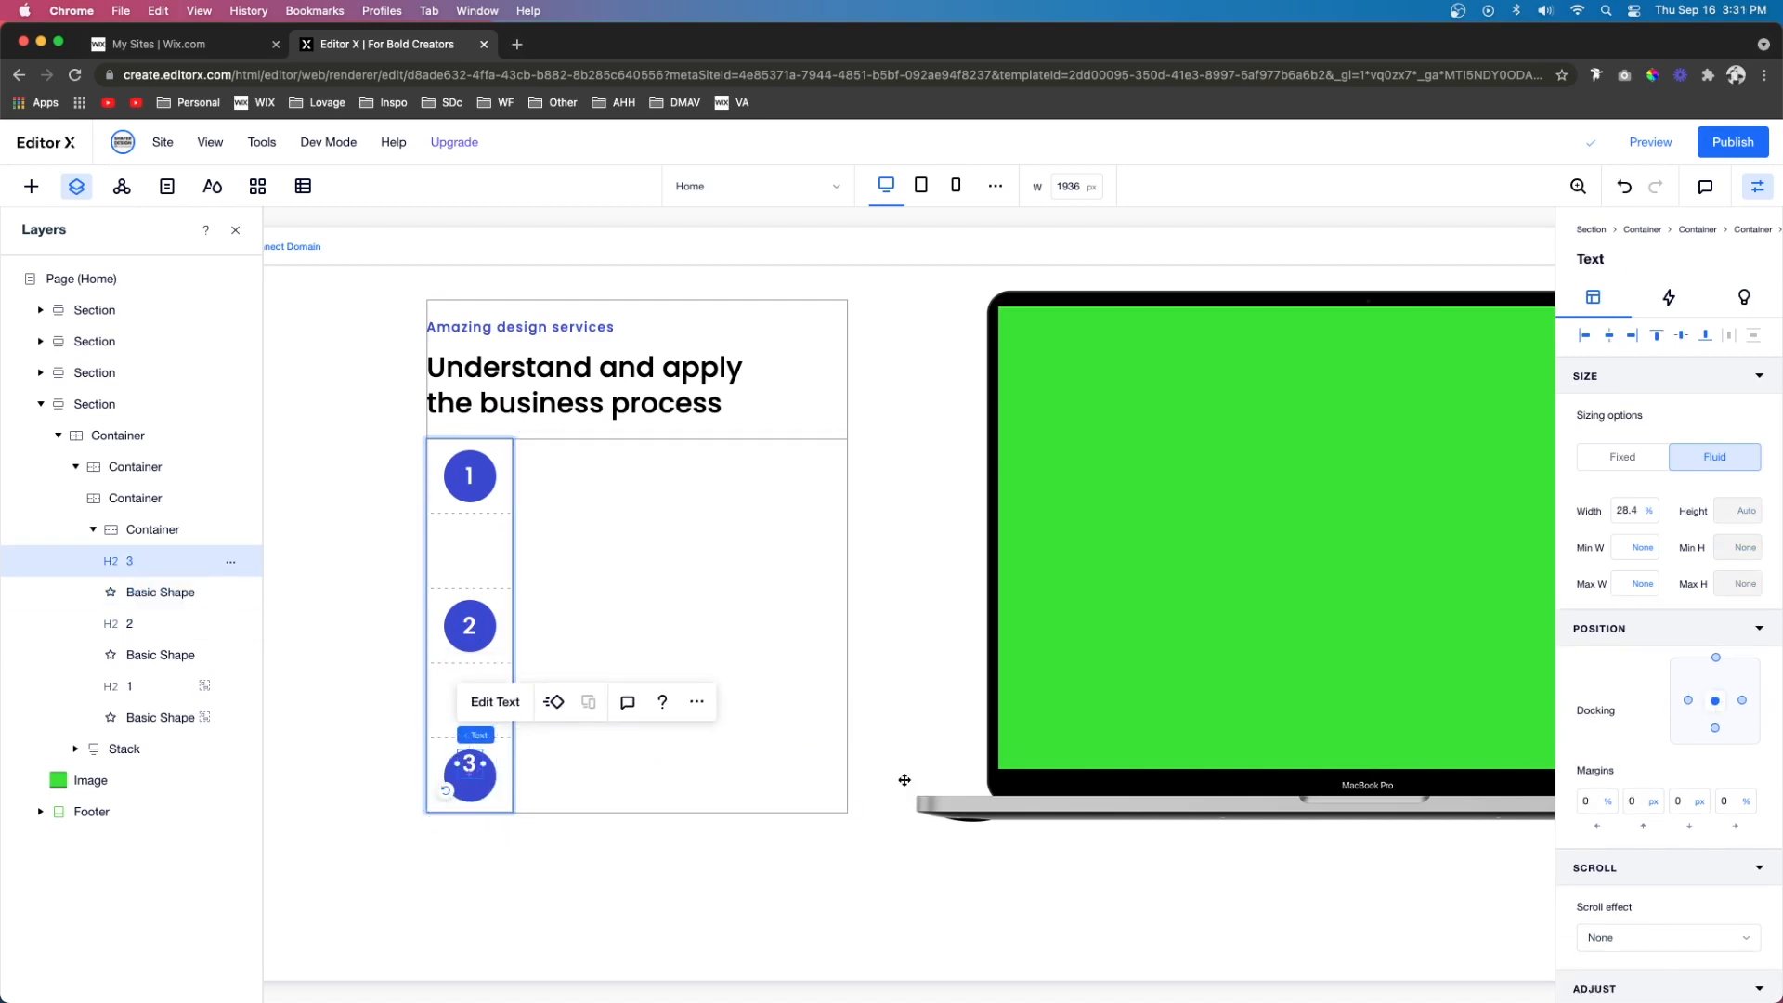
Add a thin vertical line between circles 1 and 2, with its height set to 80% and centered in its row
left_click(641, 678)
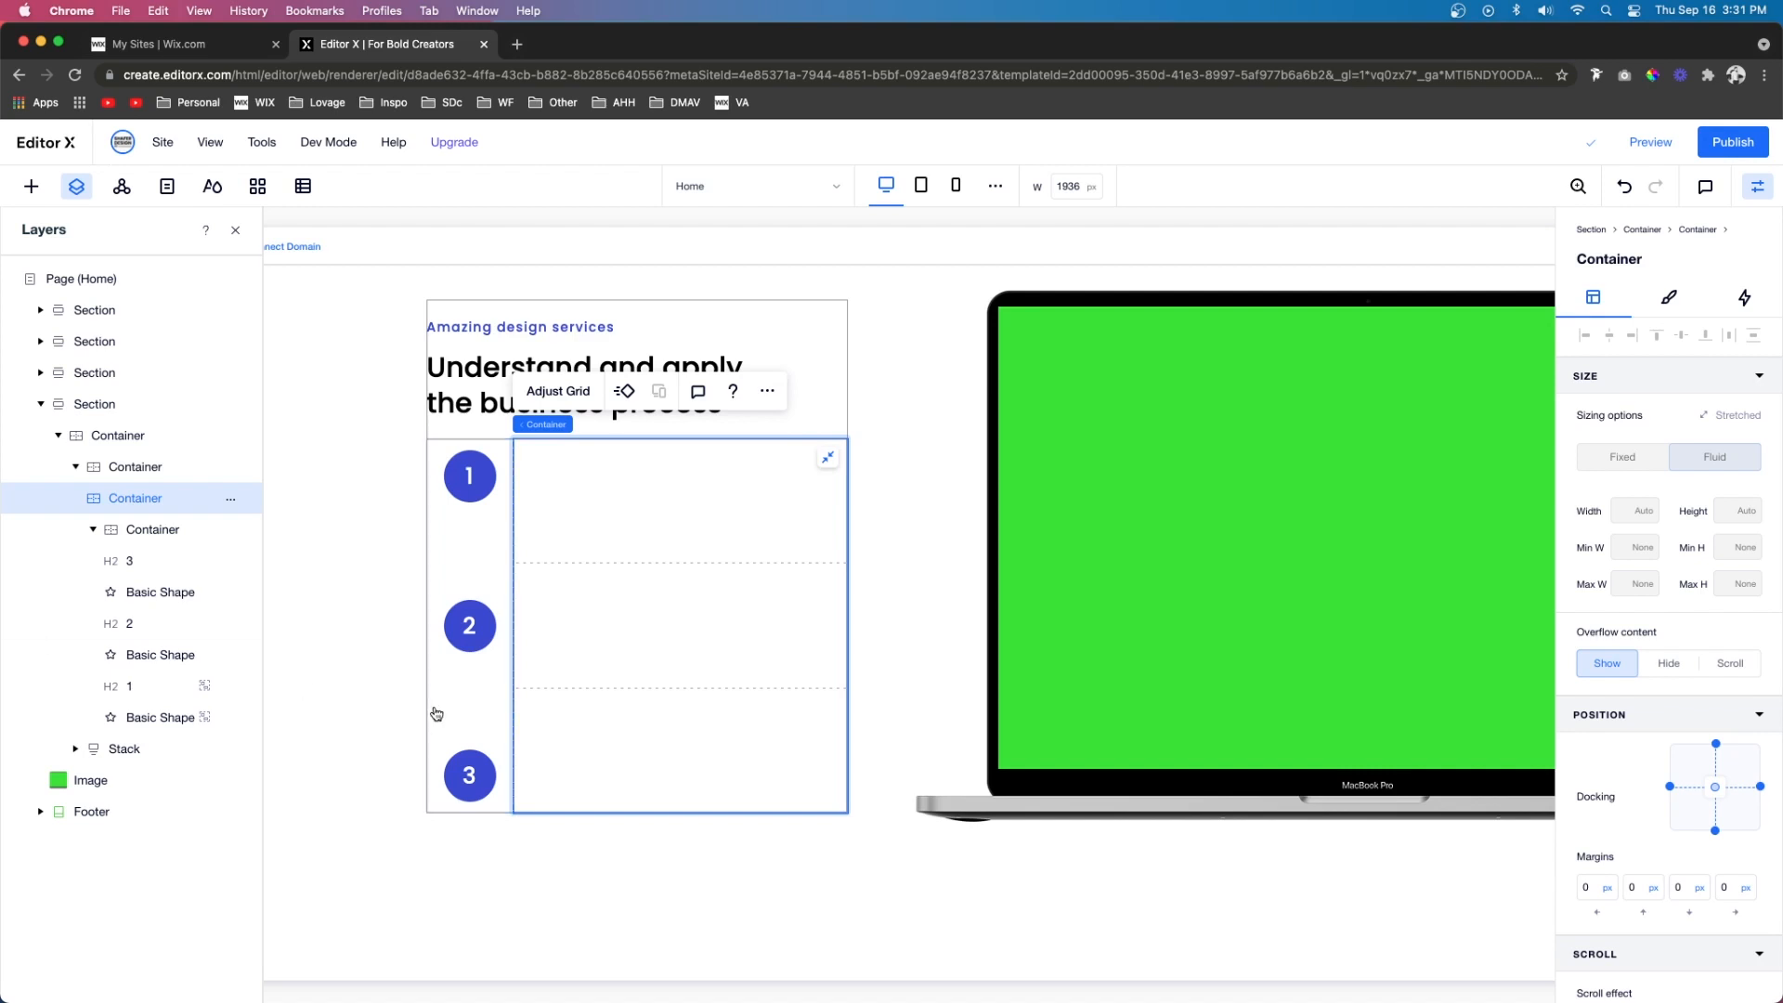
left_click(28, 183)
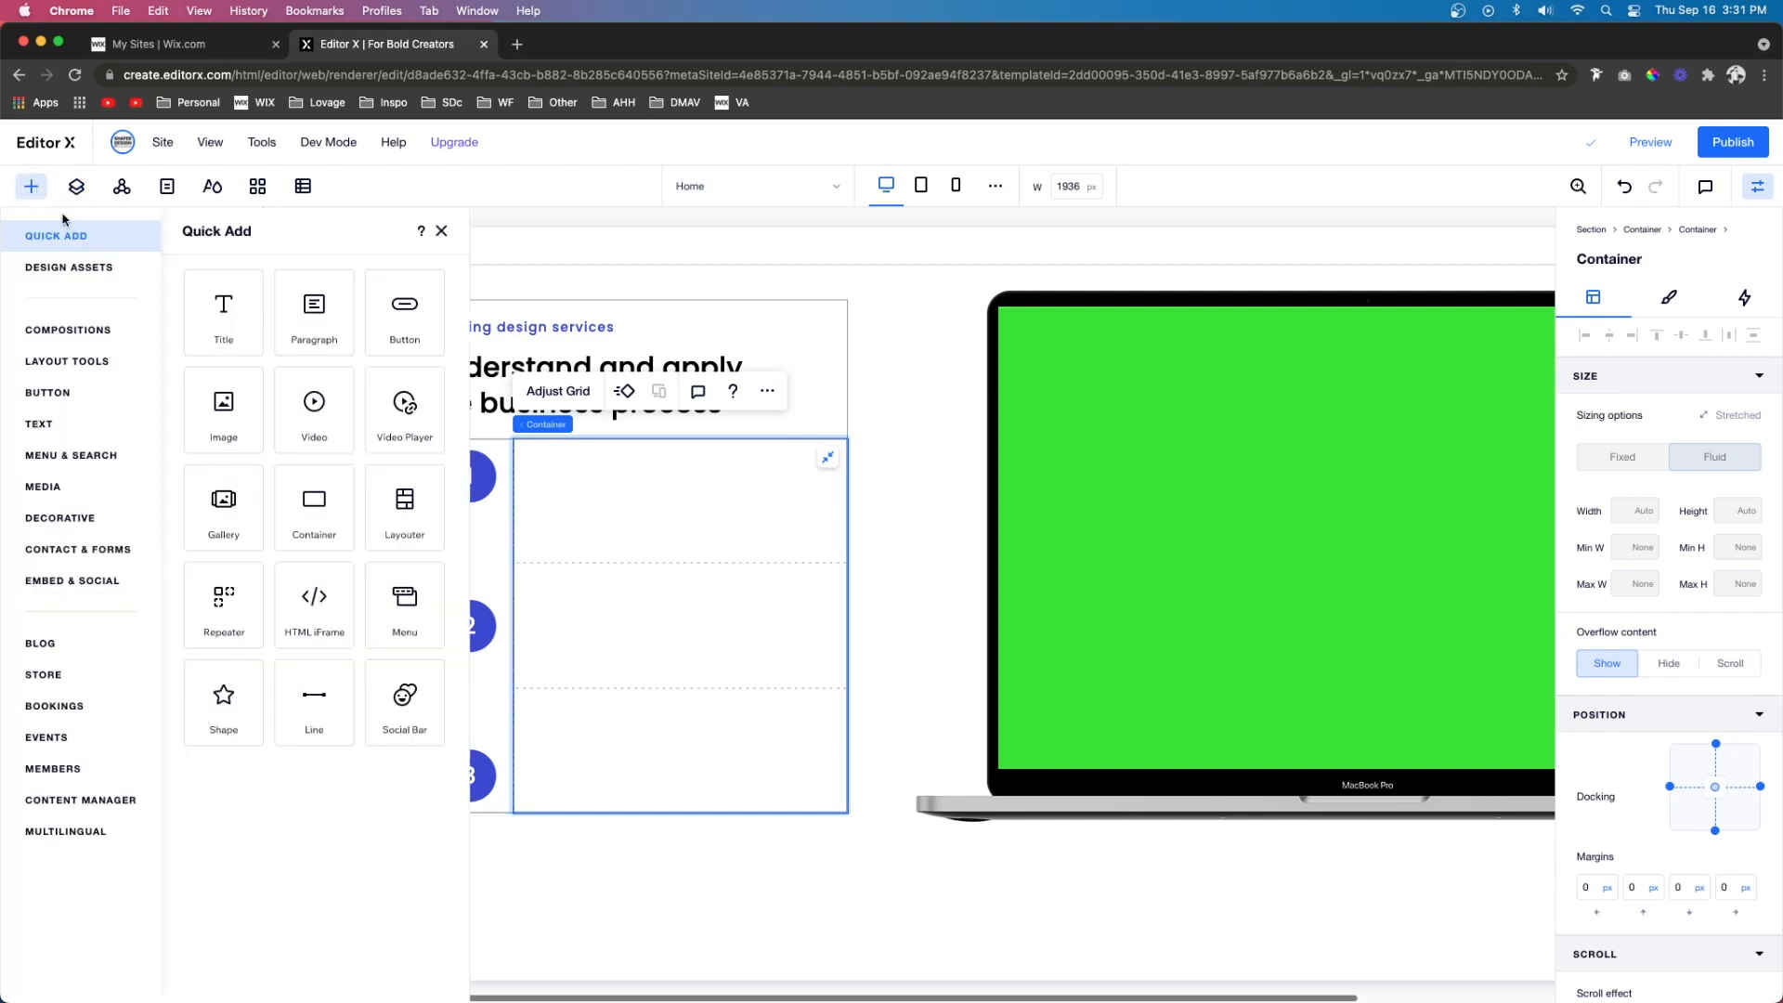
left_click(57, 518)
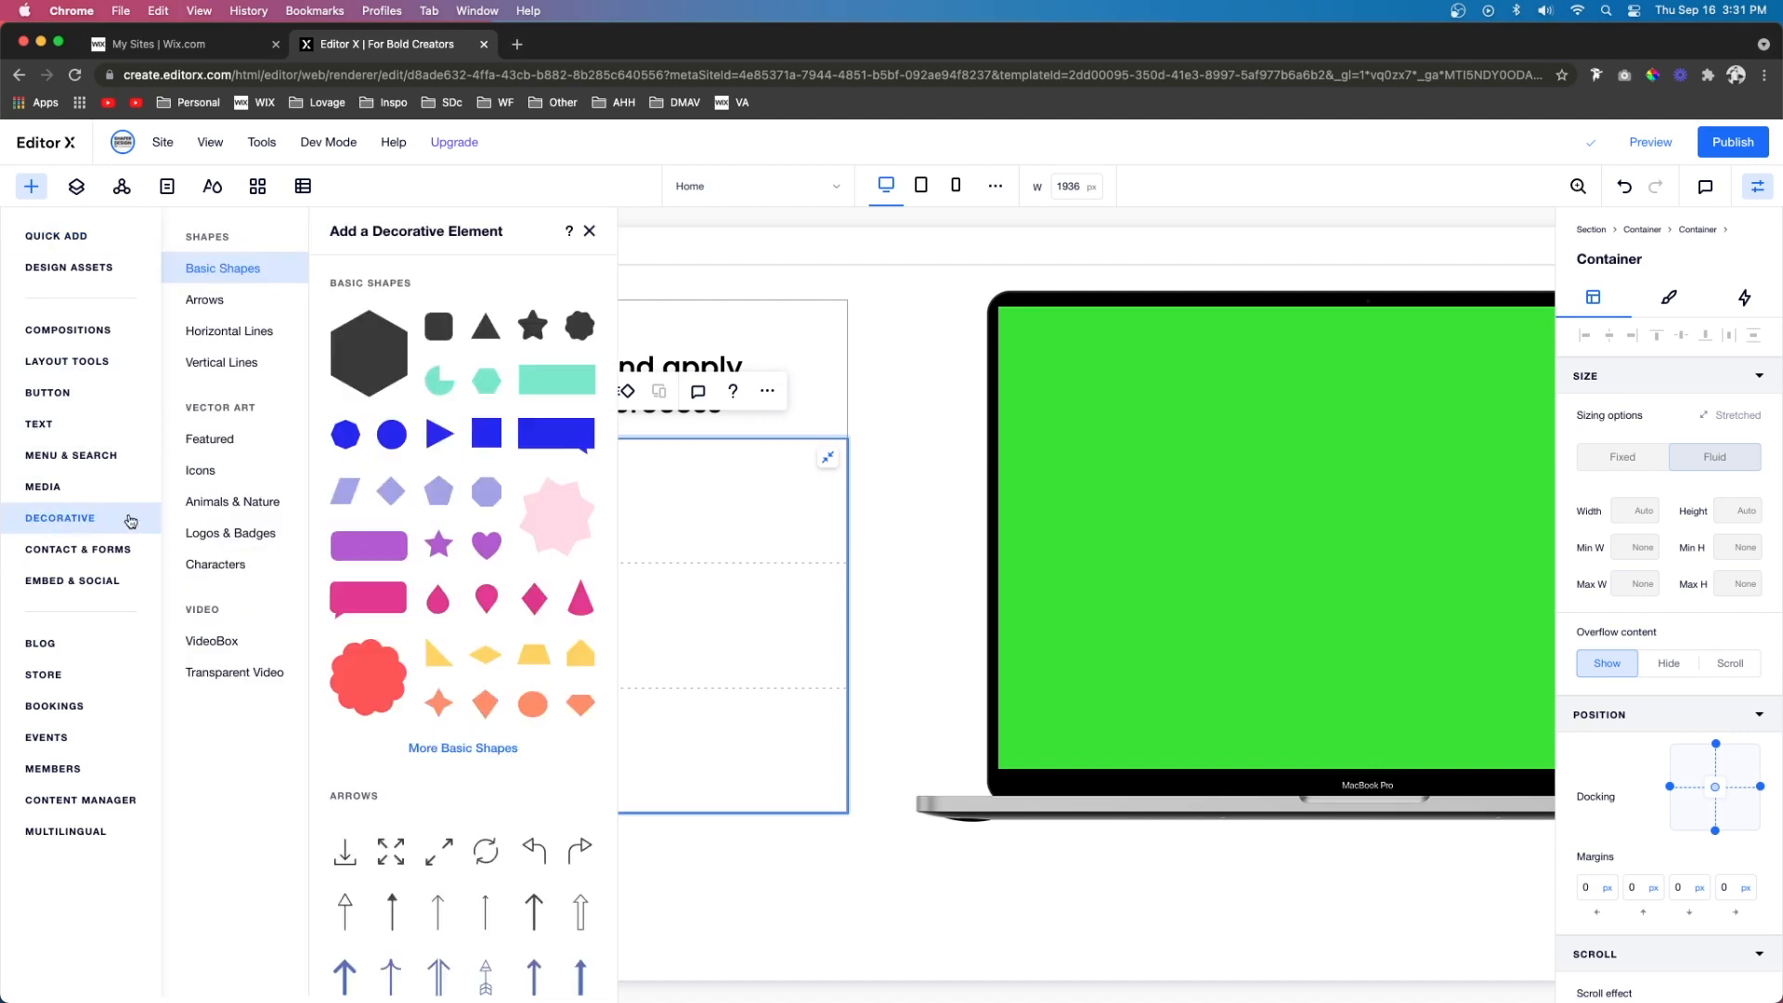
left_click(240, 362)
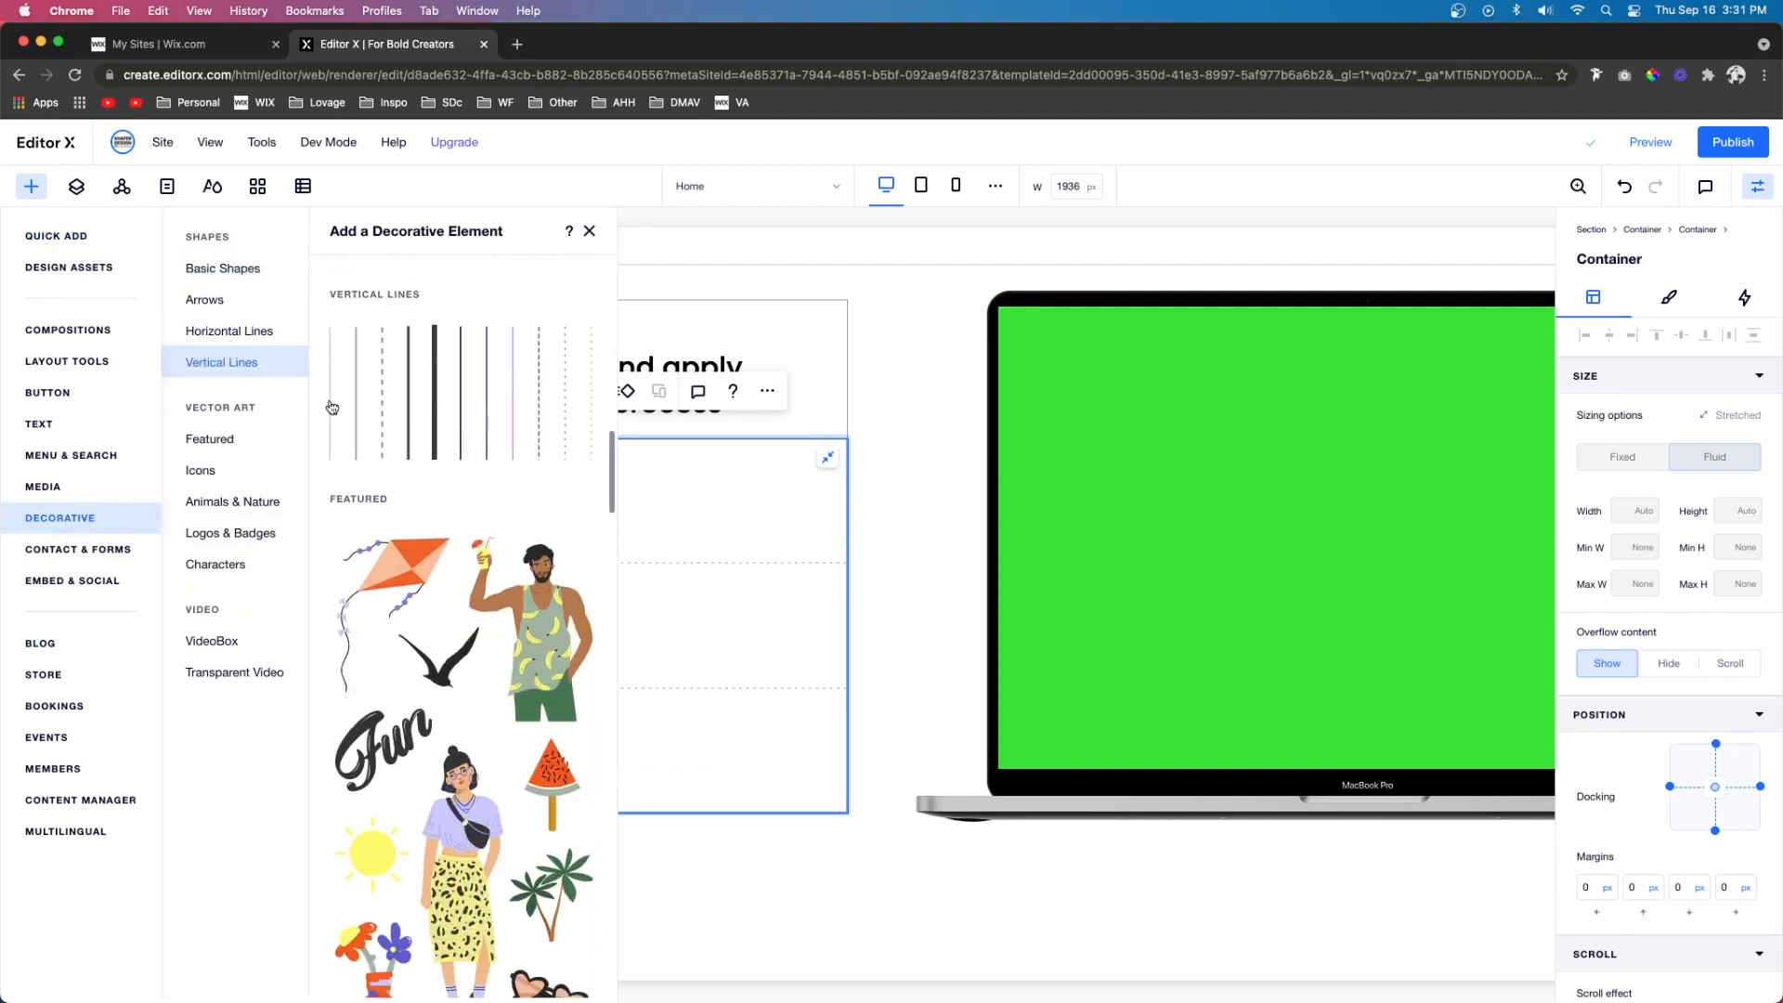
left_click_drag(356, 408, 471, 555)
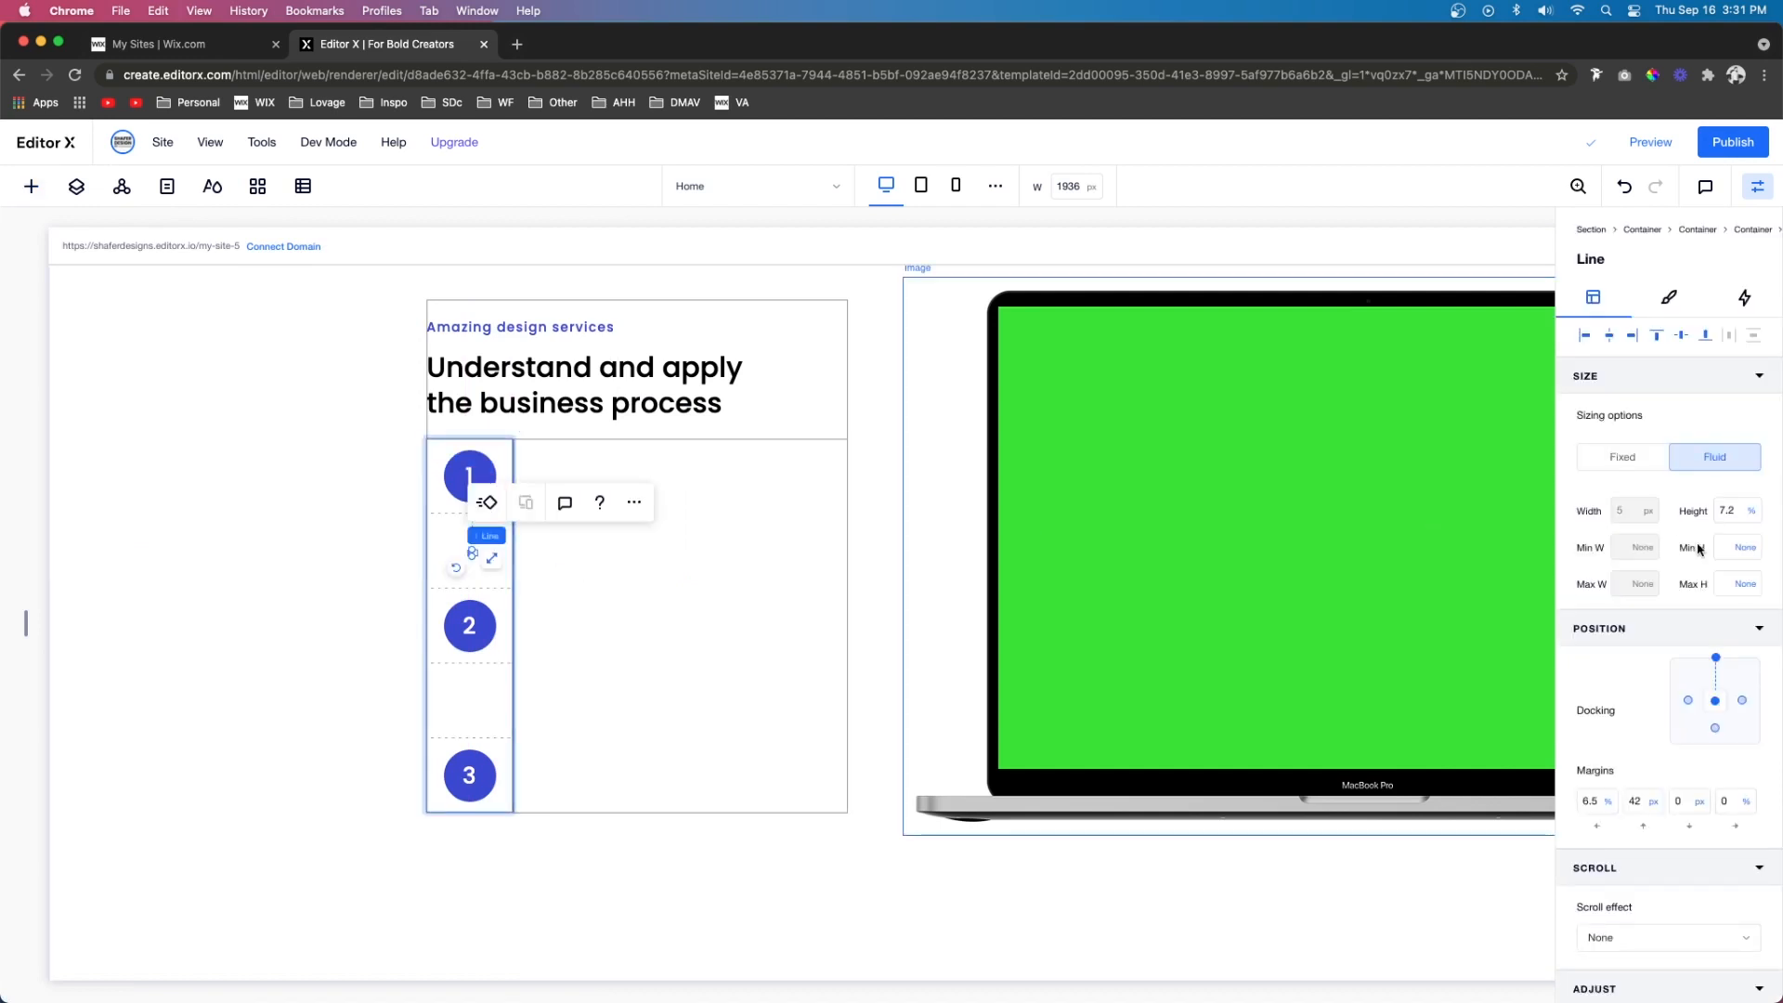
double_click(1739, 510)
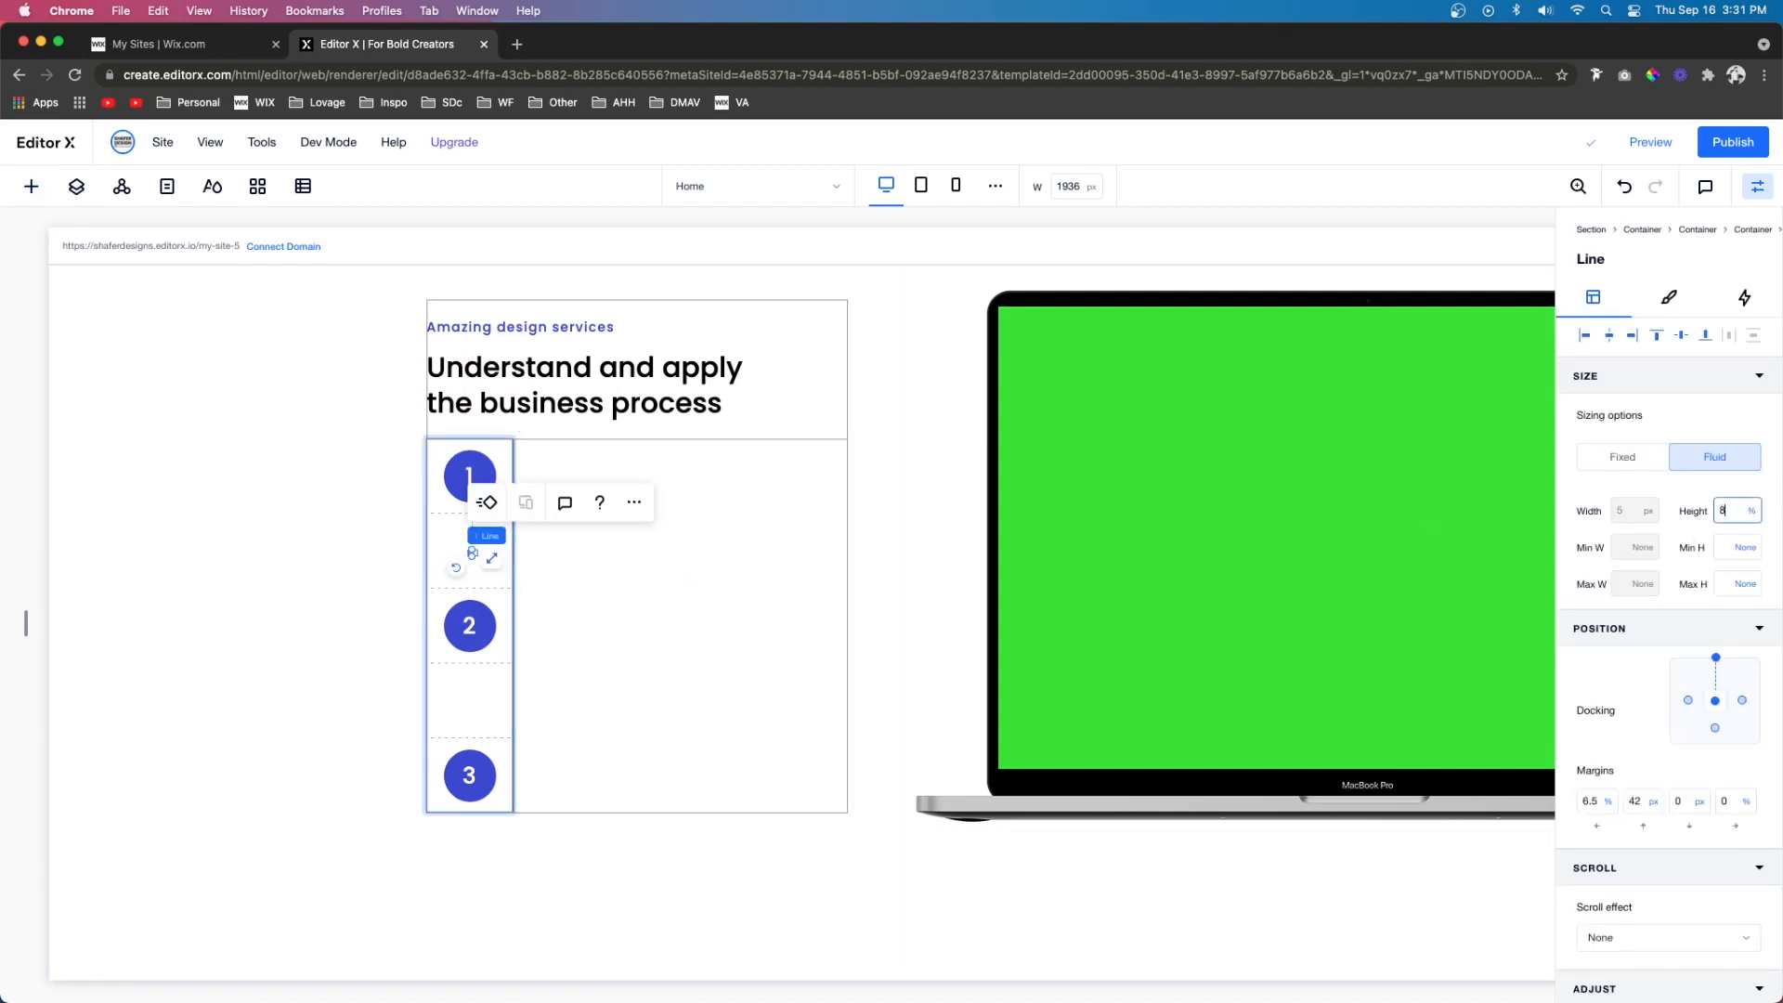
type("80")
key("Return")
left_click(1612, 337)
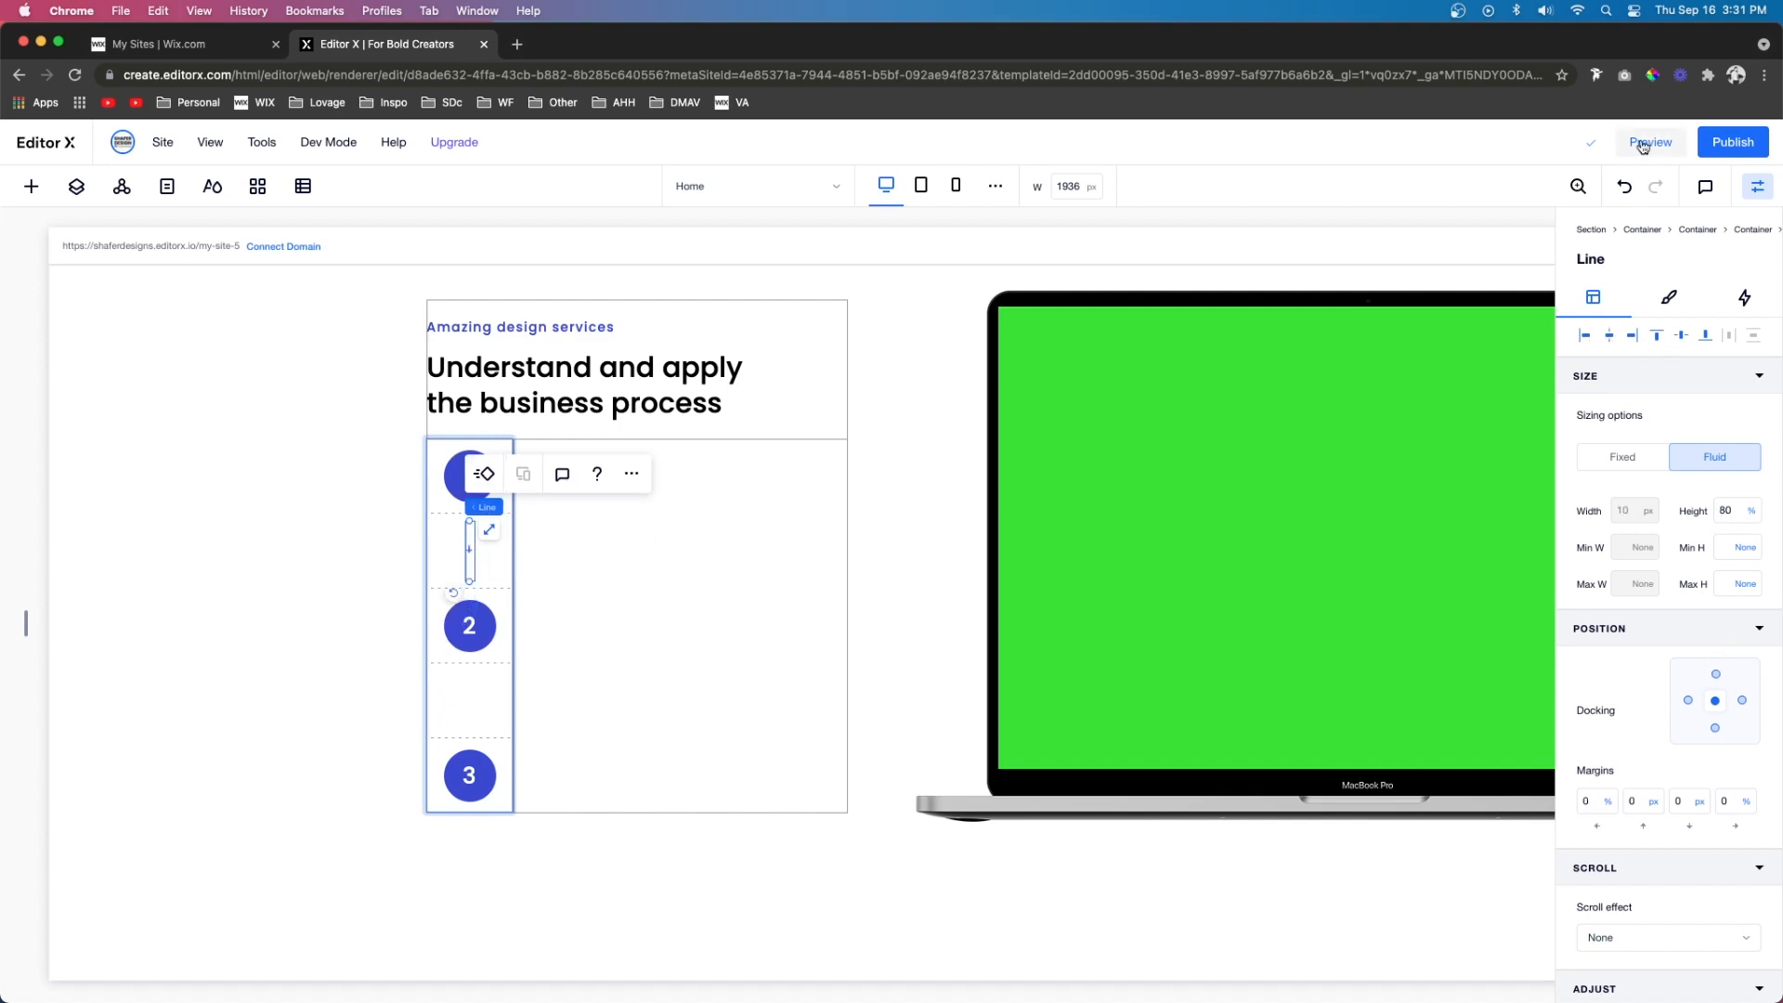
Preview the page to check the vertical line's position, and set the line's left margin to 3%
left_click(1650, 142)
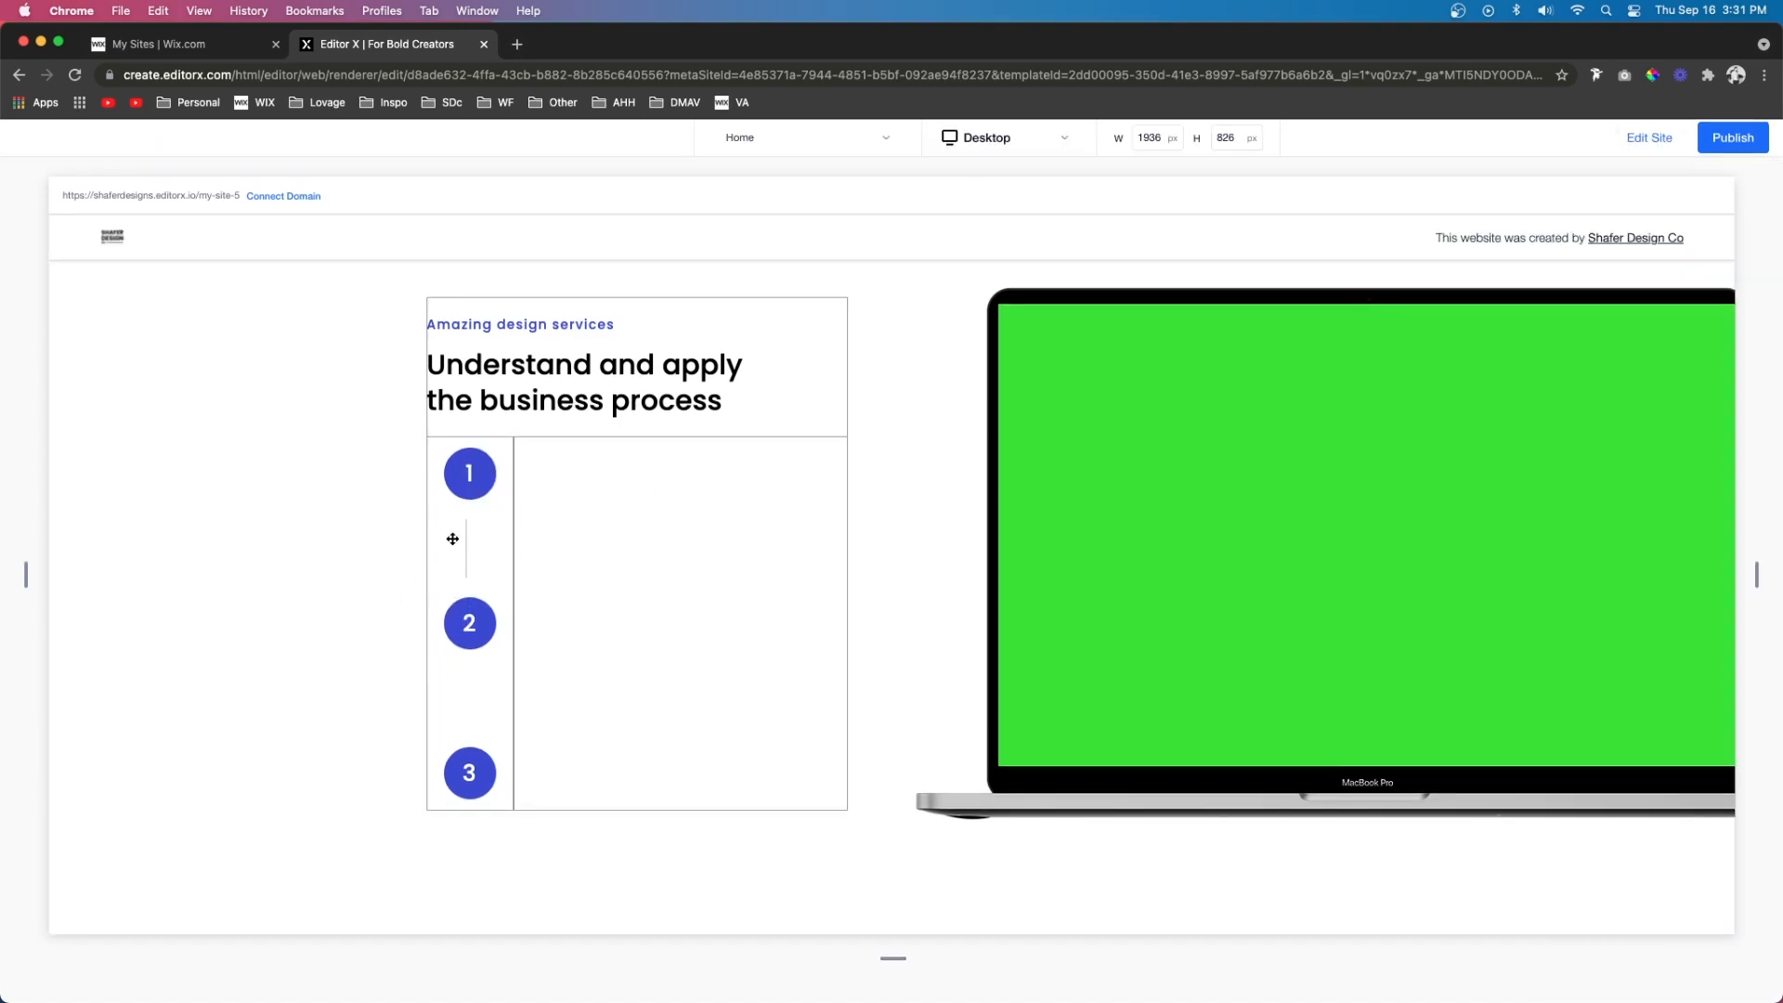
left_click(1665, 141)
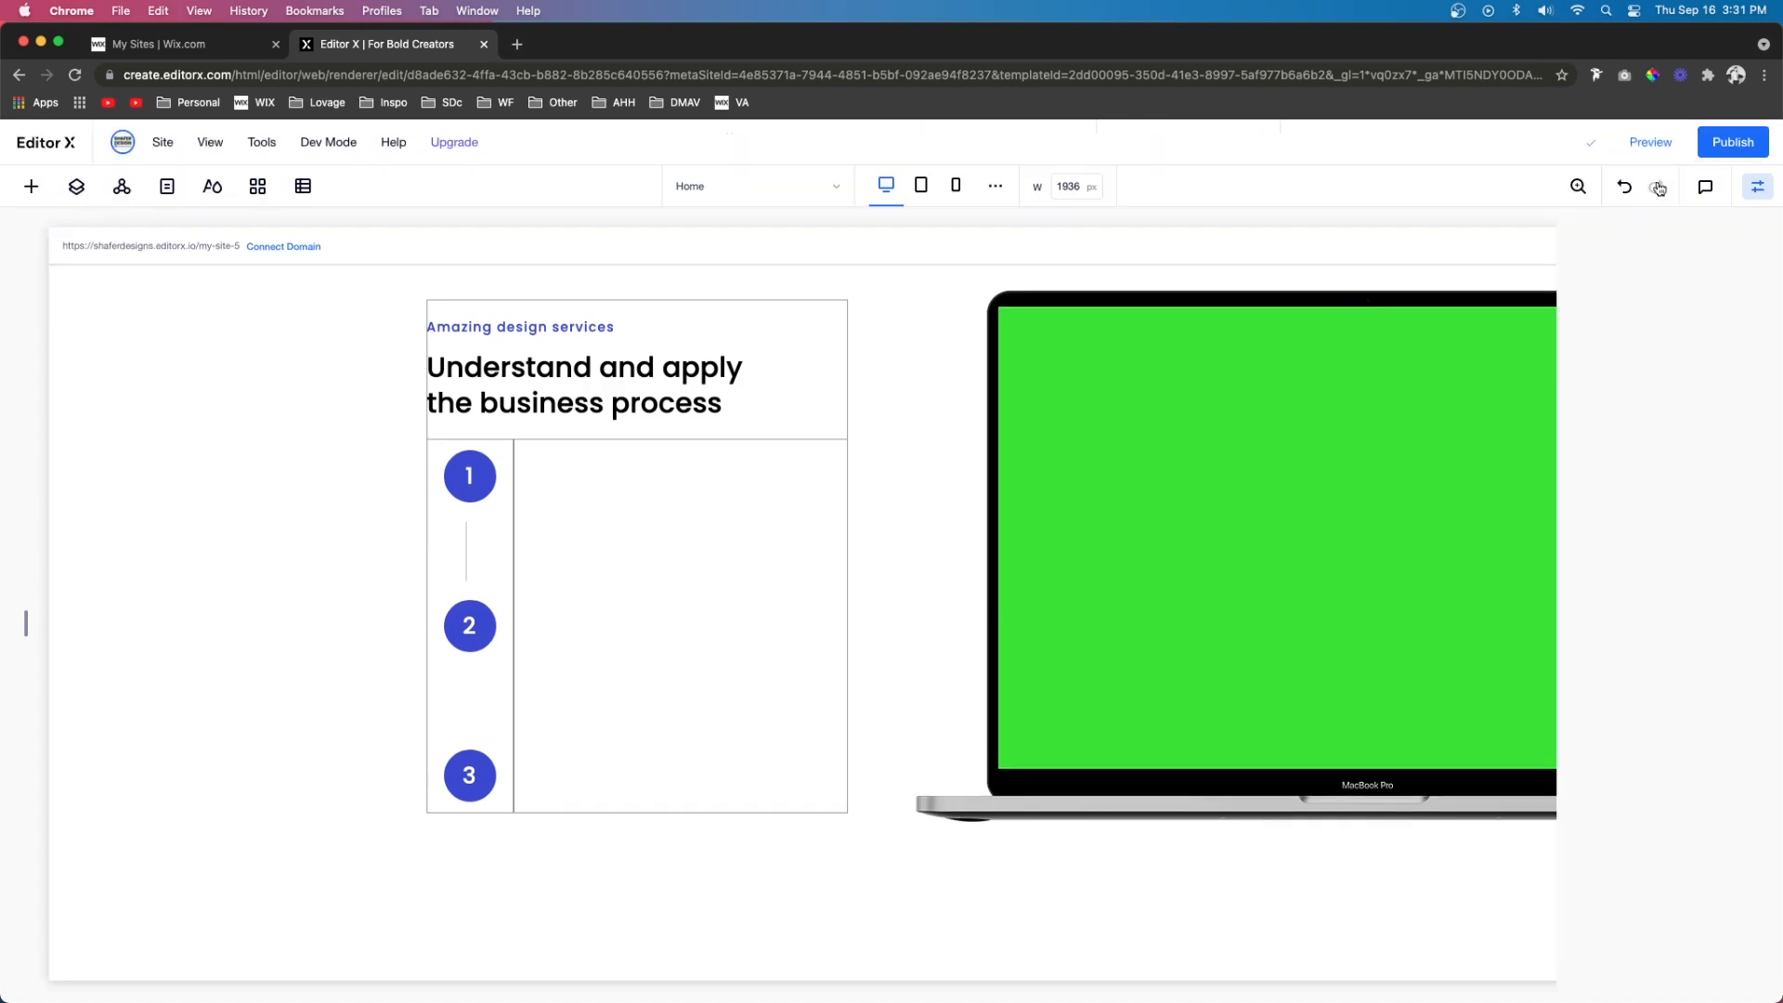
left_click(466, 560)
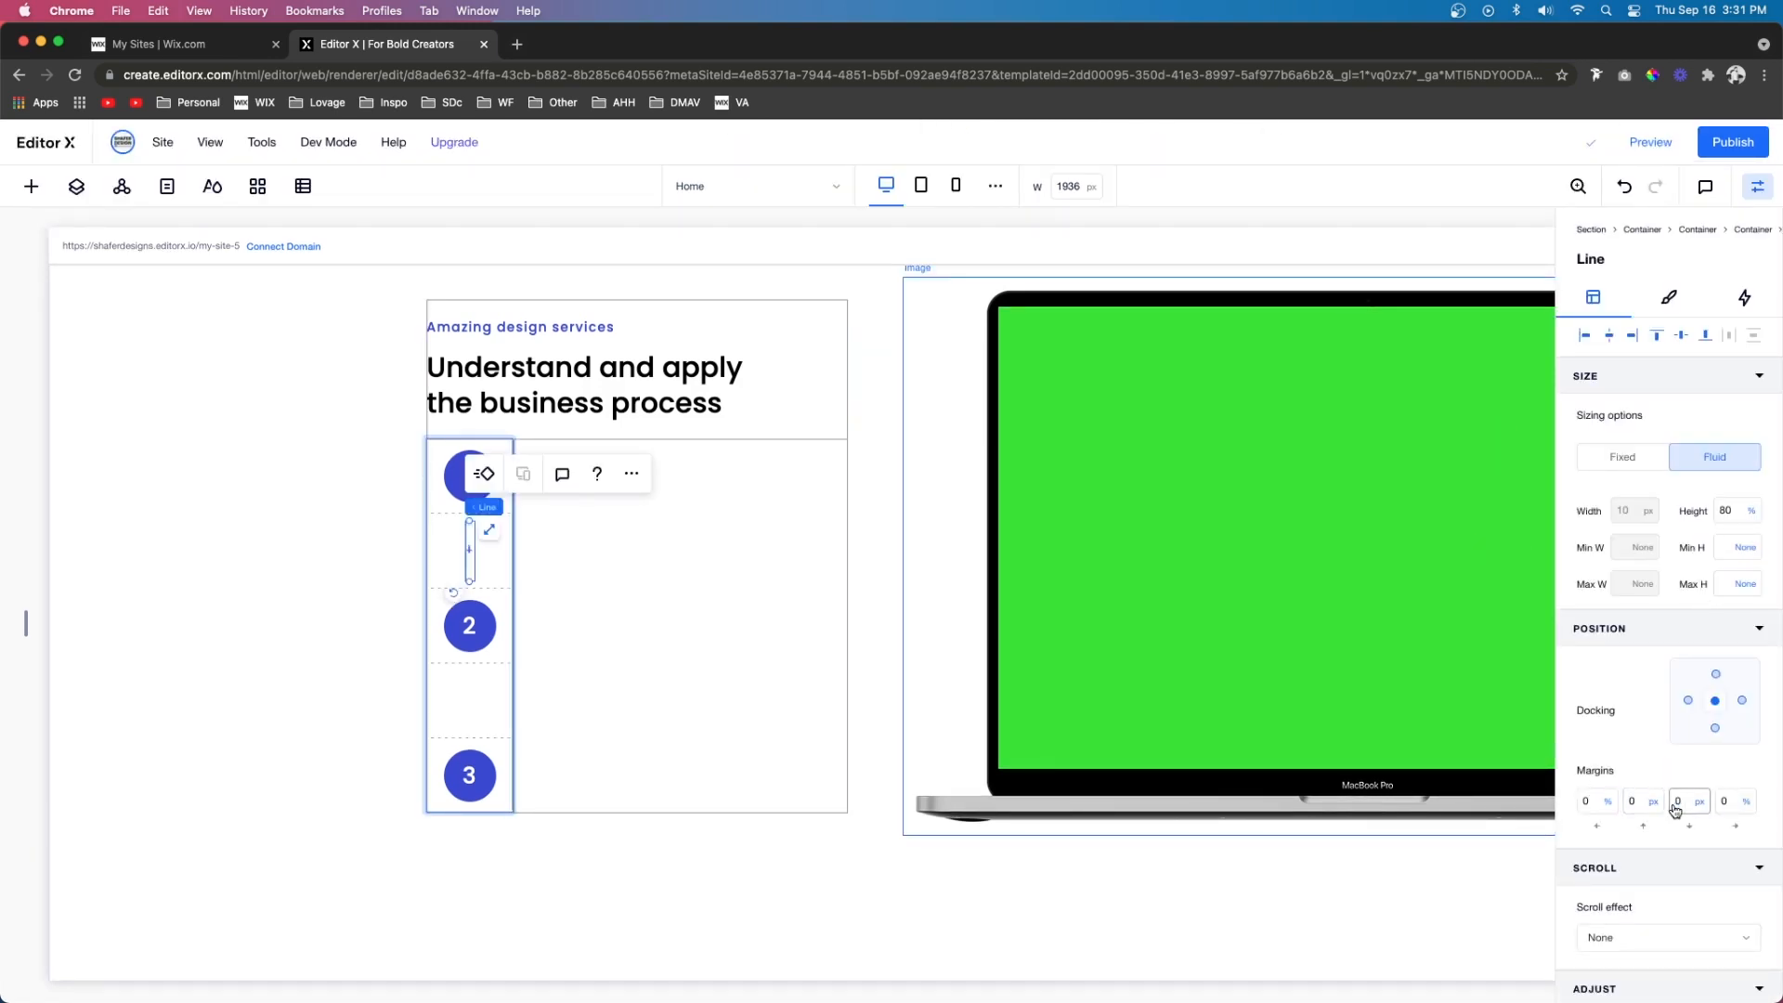
left_click(1592, 805)
type("3")
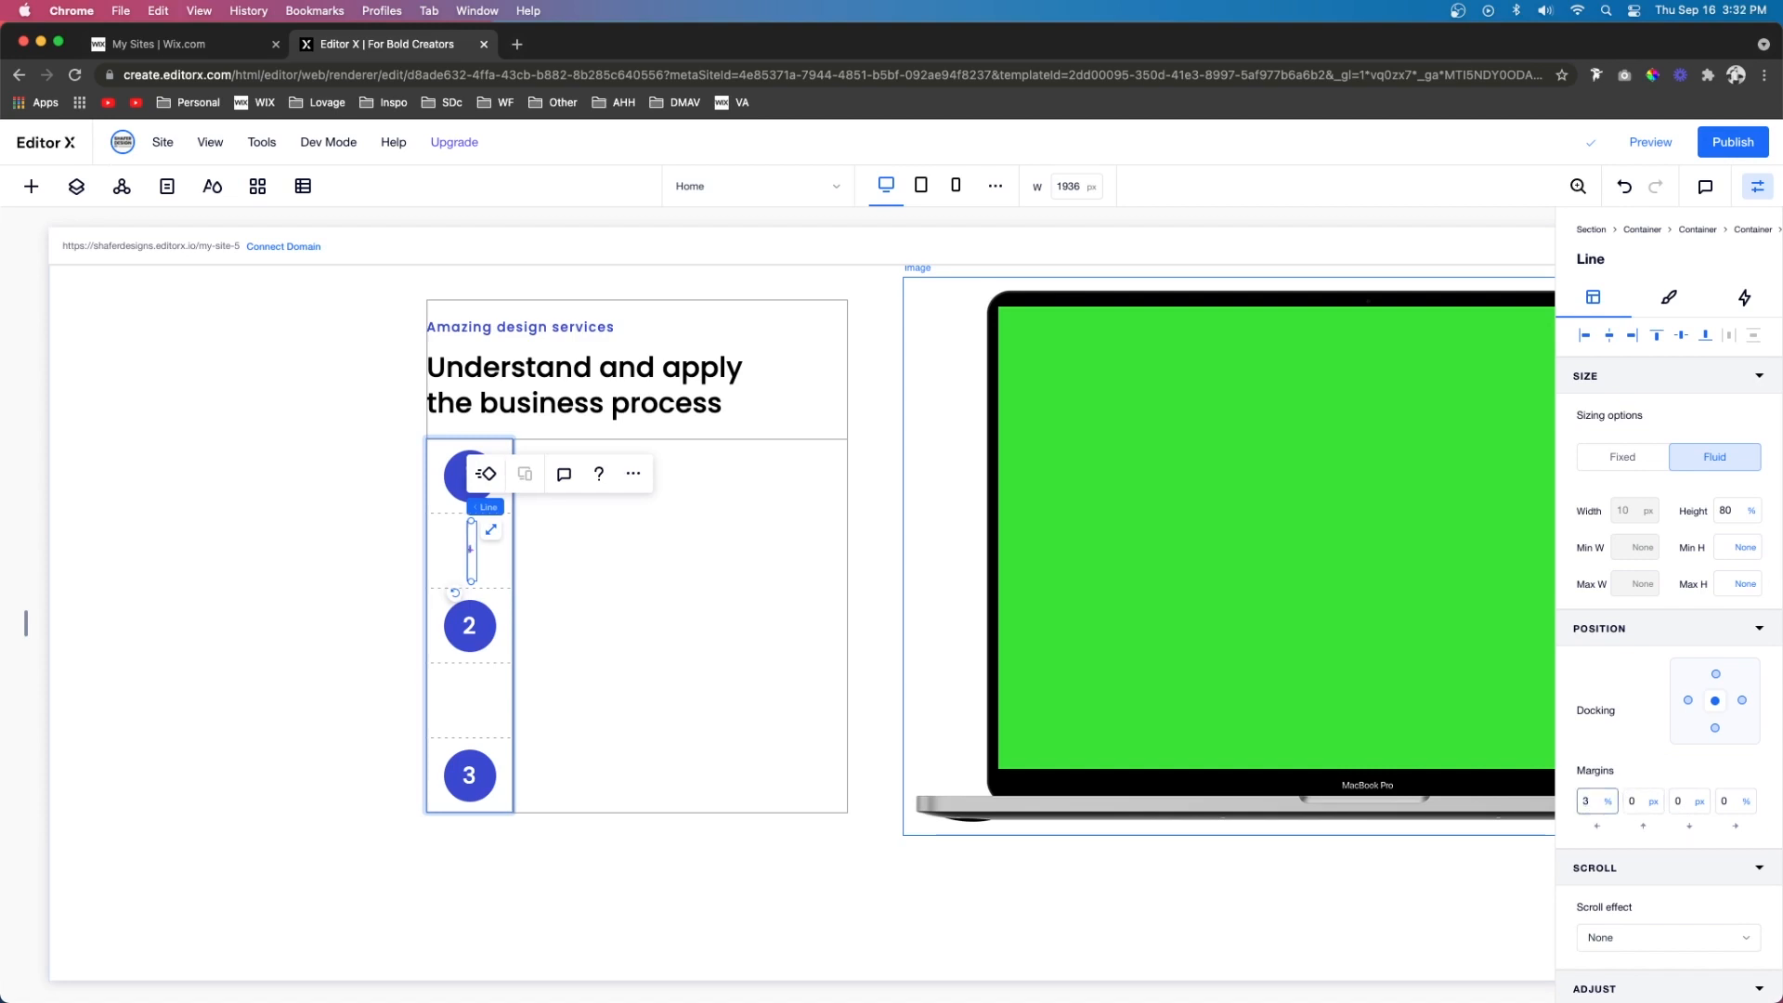
Set the vertical line's width to 2 px and its color opacity to 40%
left_click(1668, 297)
left_click(1735, 557)
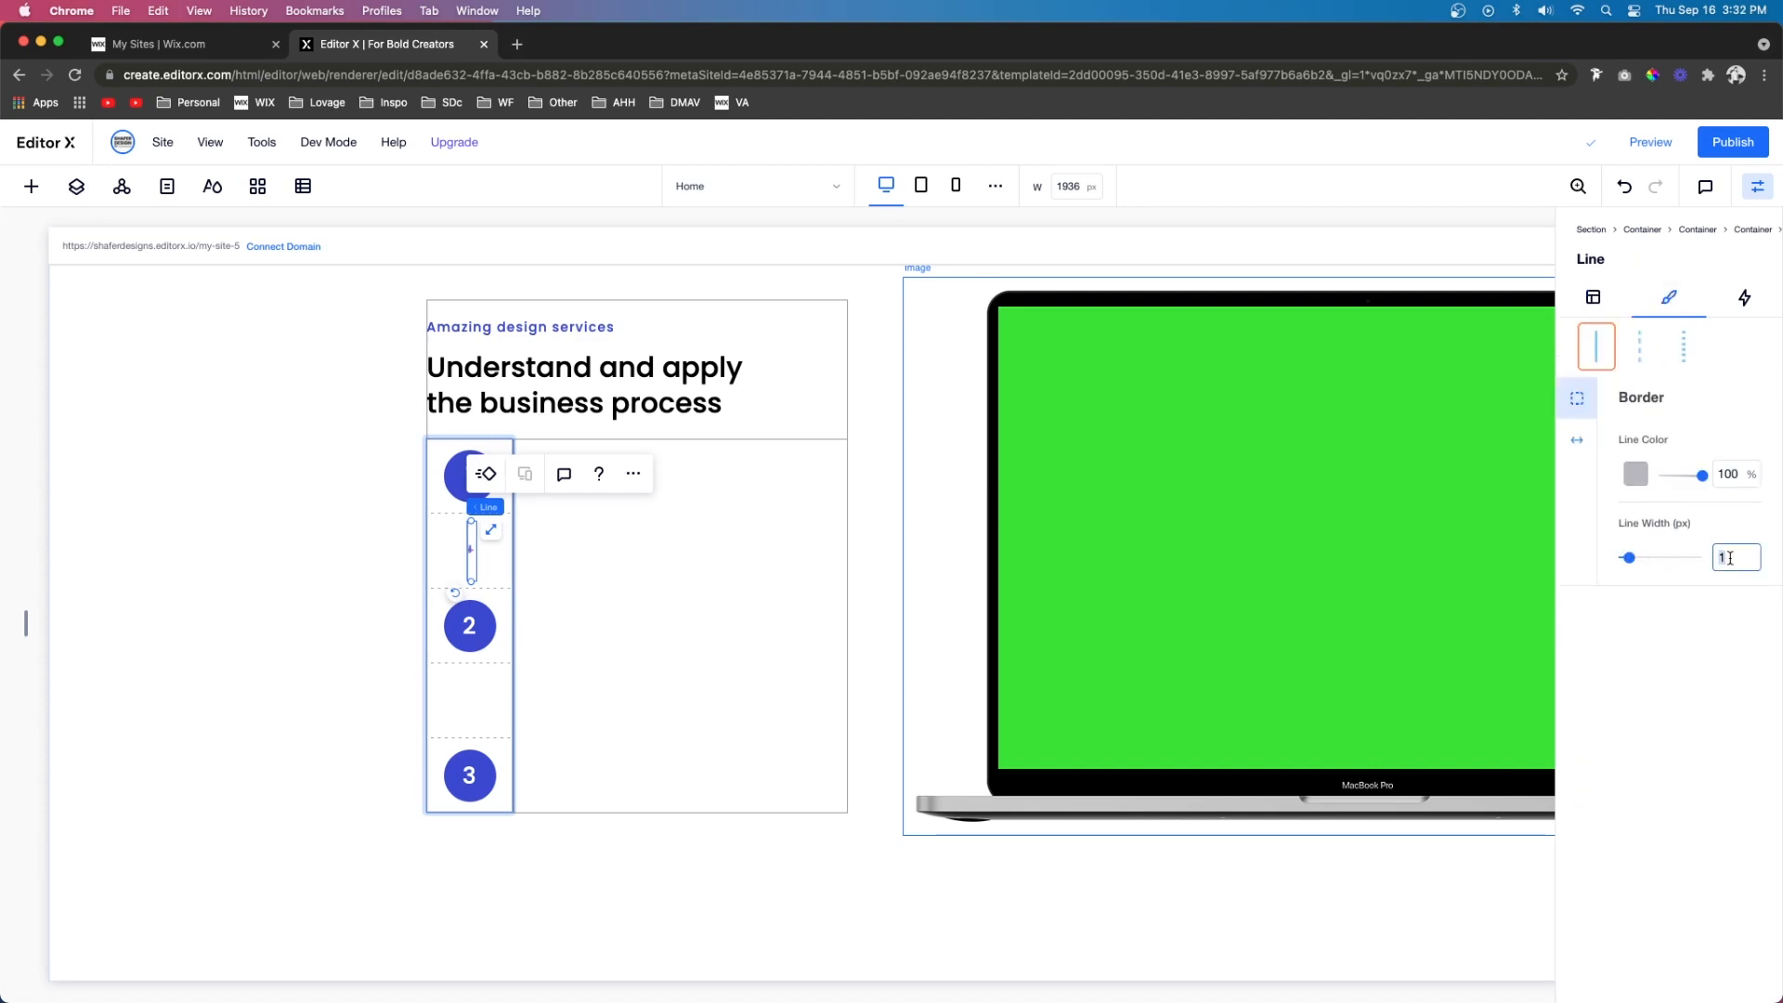
type("2")
double_click(1733, 474)
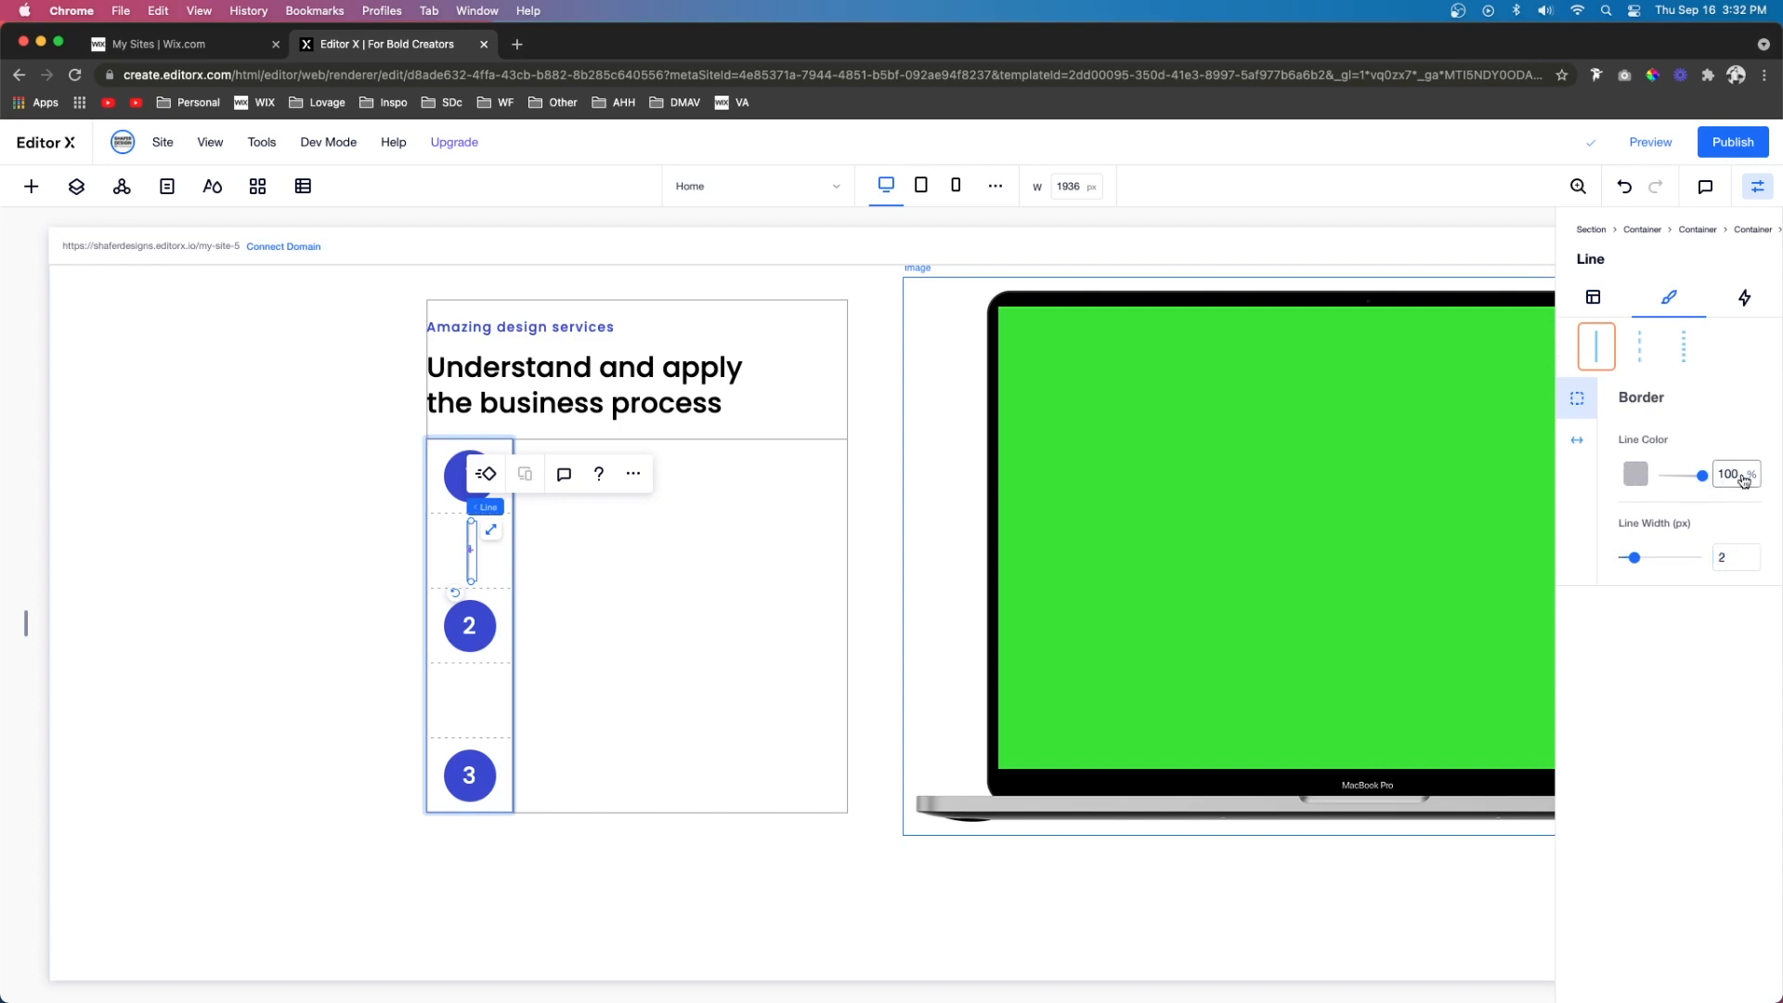
type("40")
key("Return")
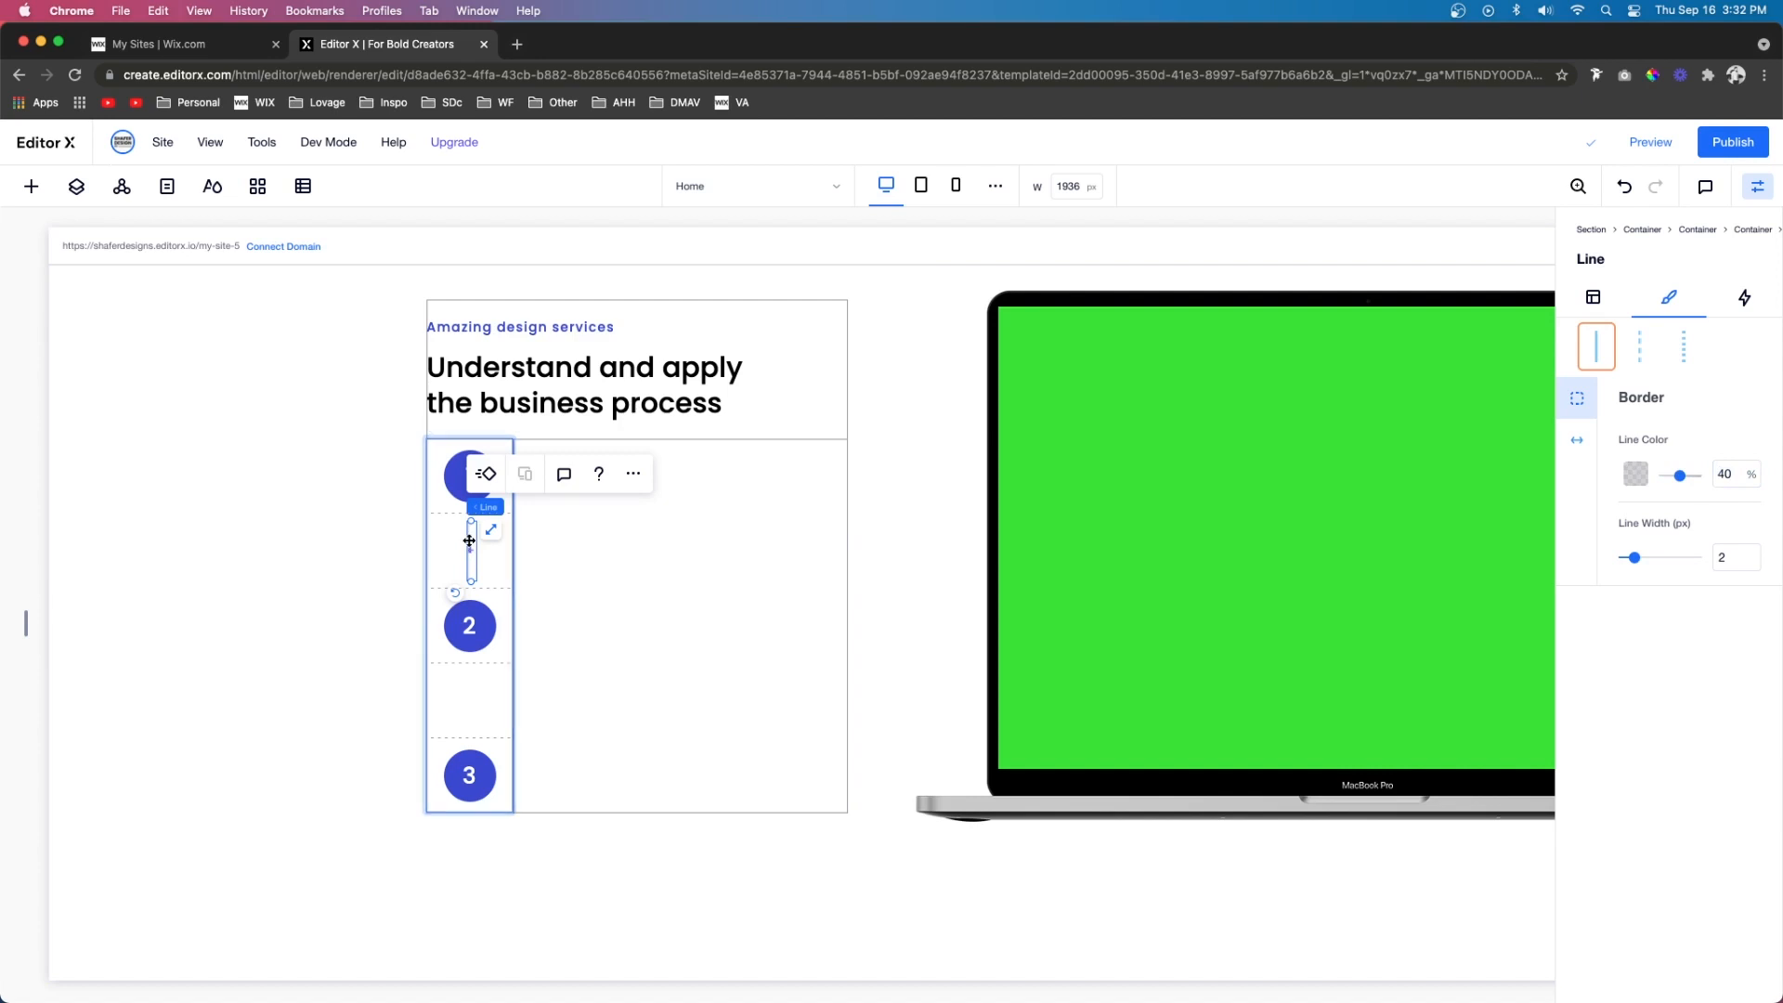
Paste a copy of the vertical line into the fourth row, between circles 2 and 3
right_click(469, 708)
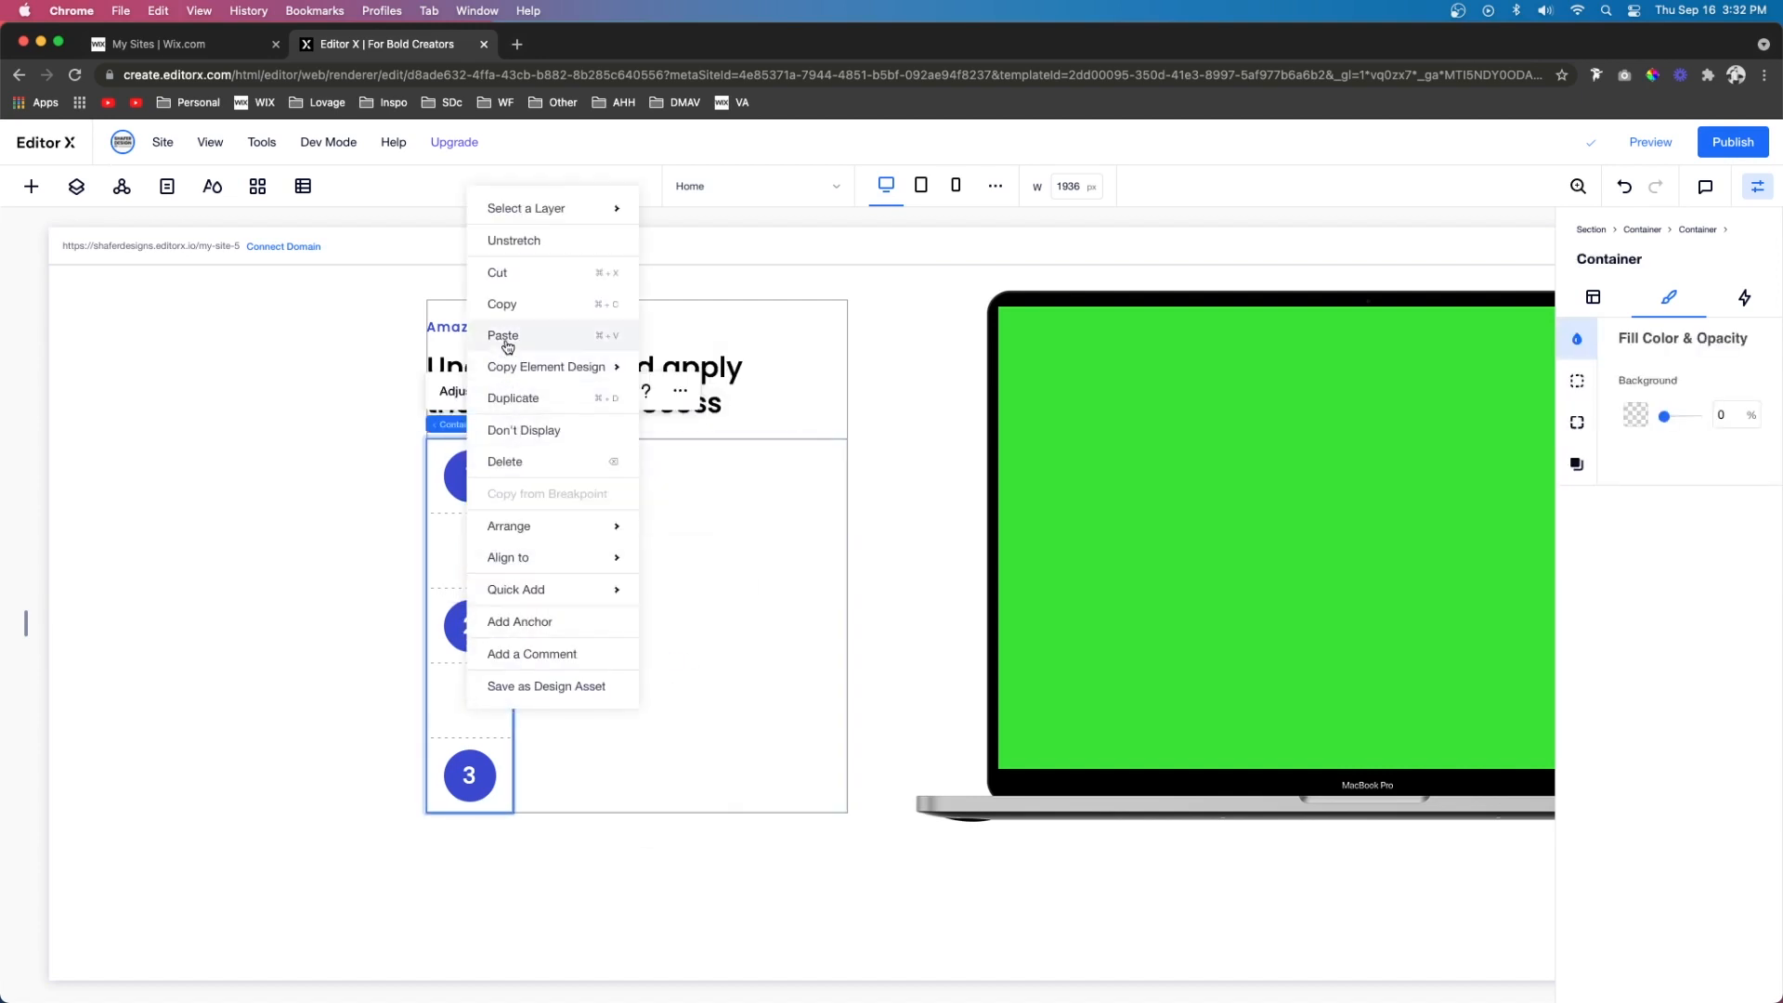
left_click(508, 342)
left_click(476, 704)
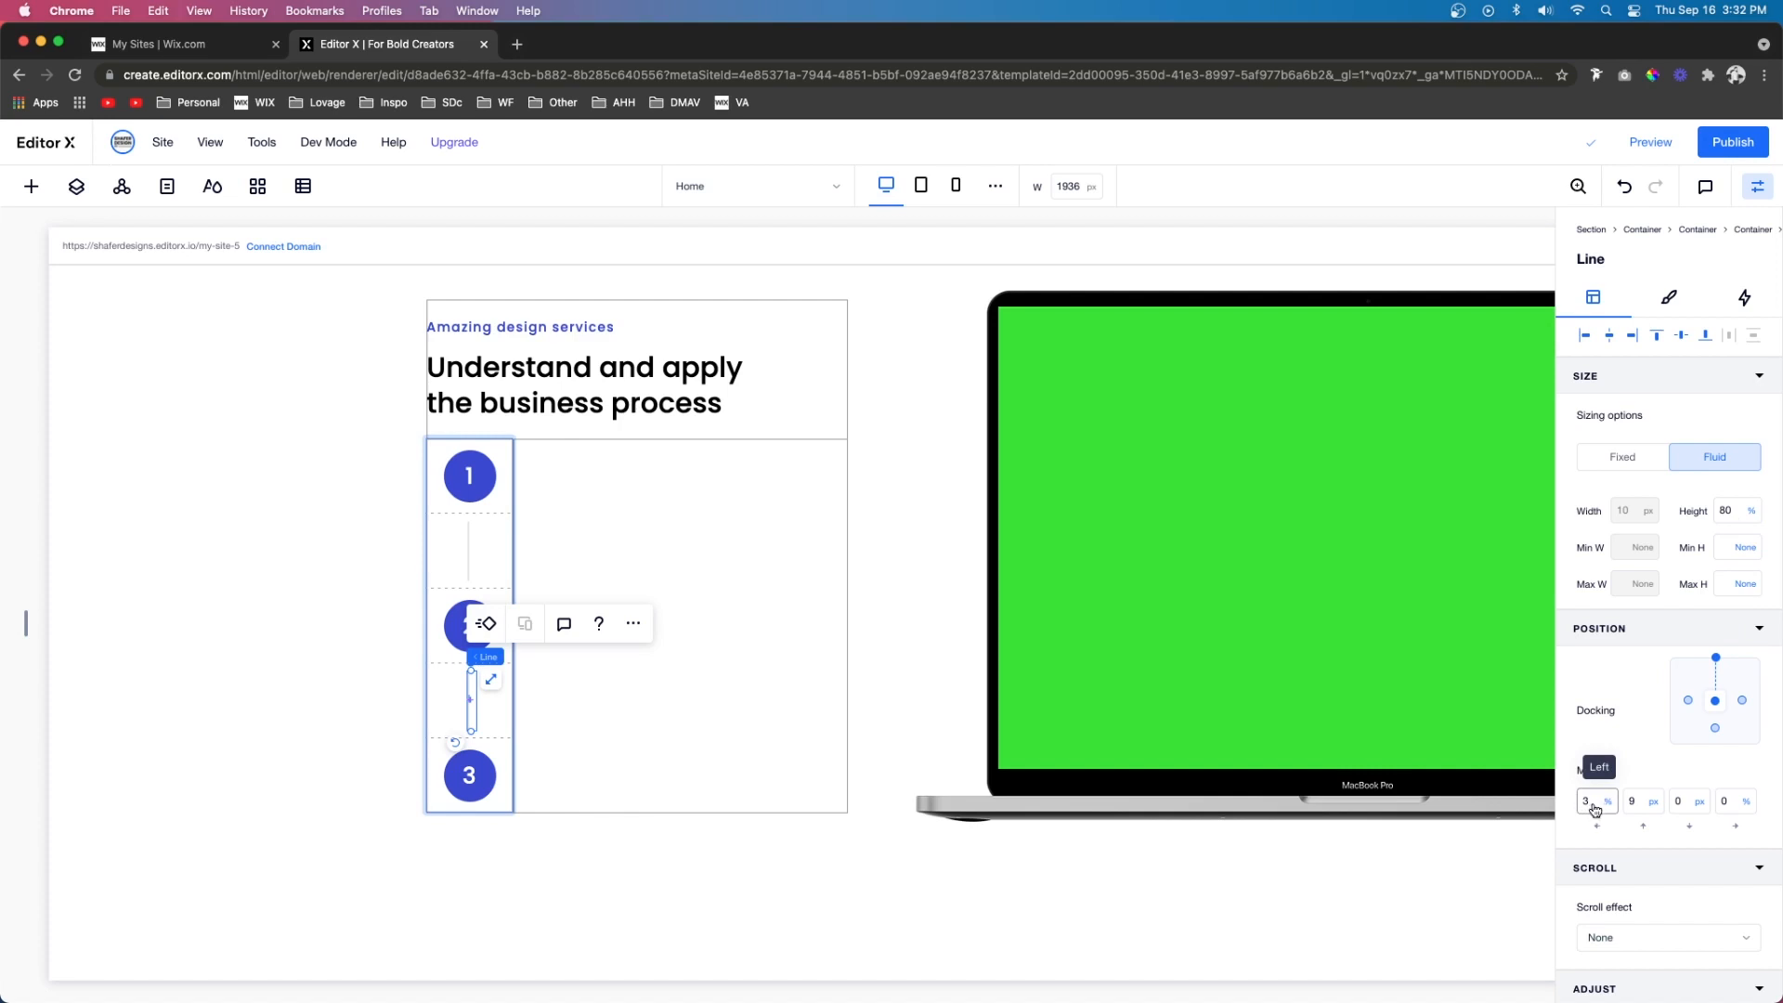
Align the text stack beside circle 1 to the left and top edges of its cell
left_click(583, 491)
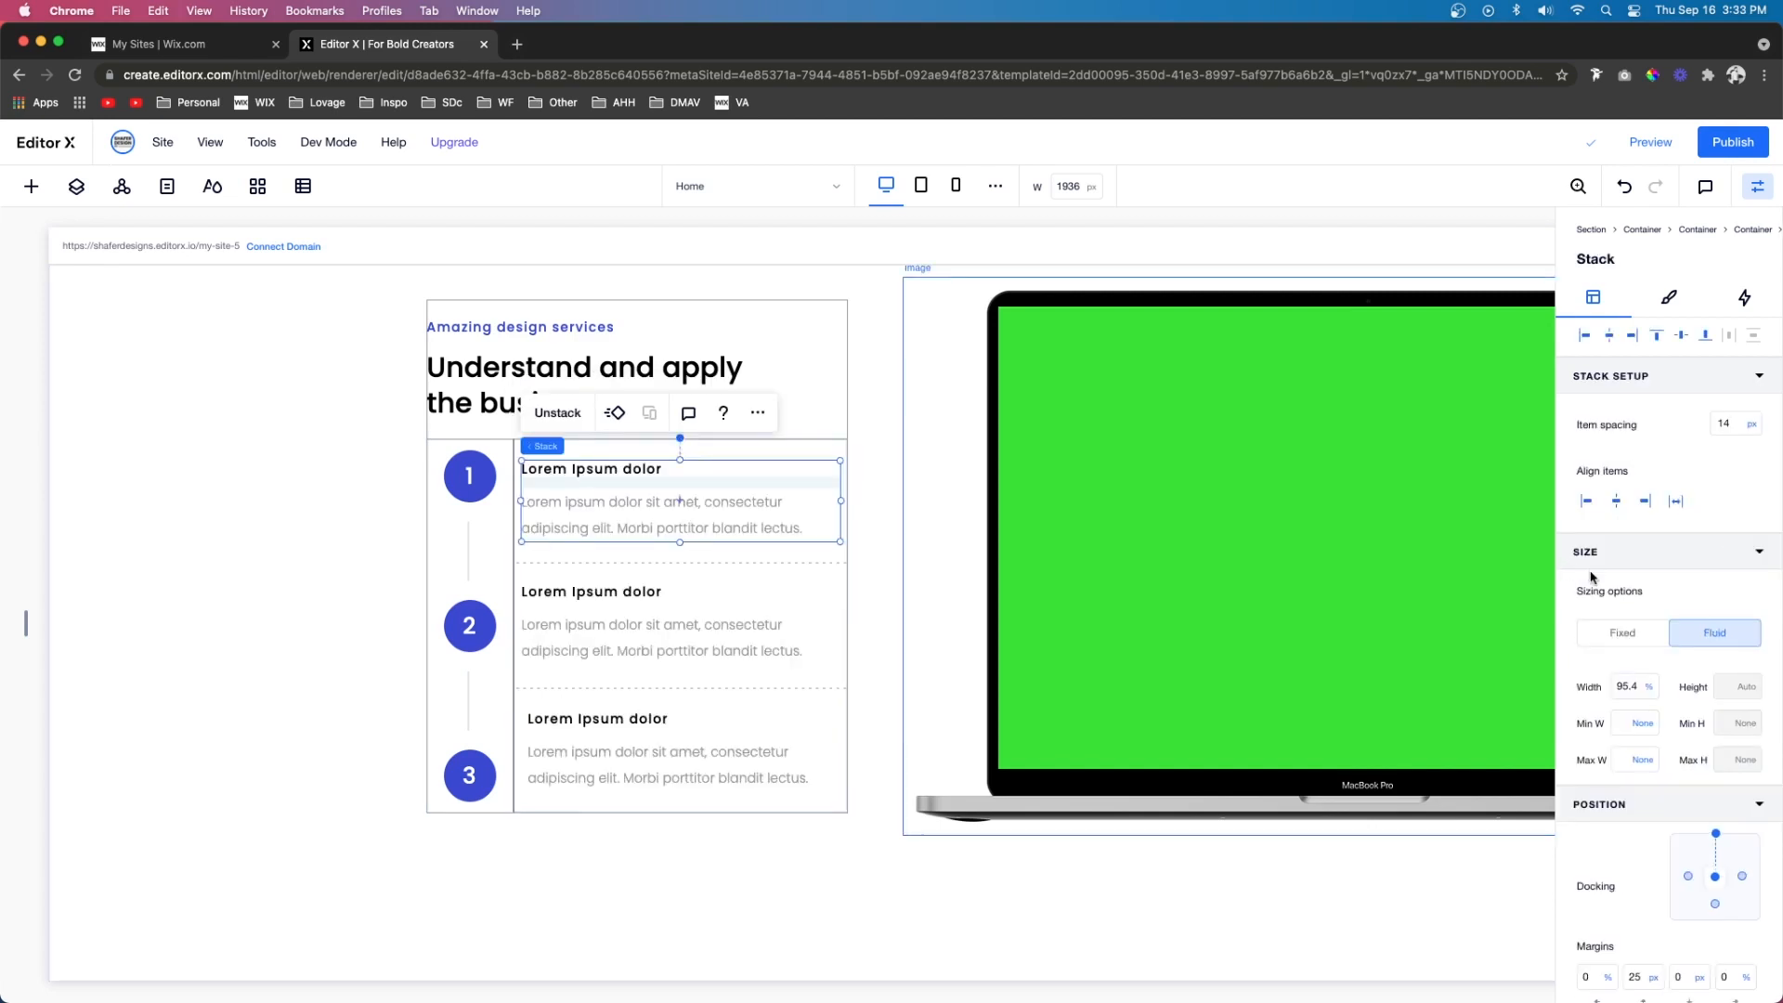
left_click(1586, 336)
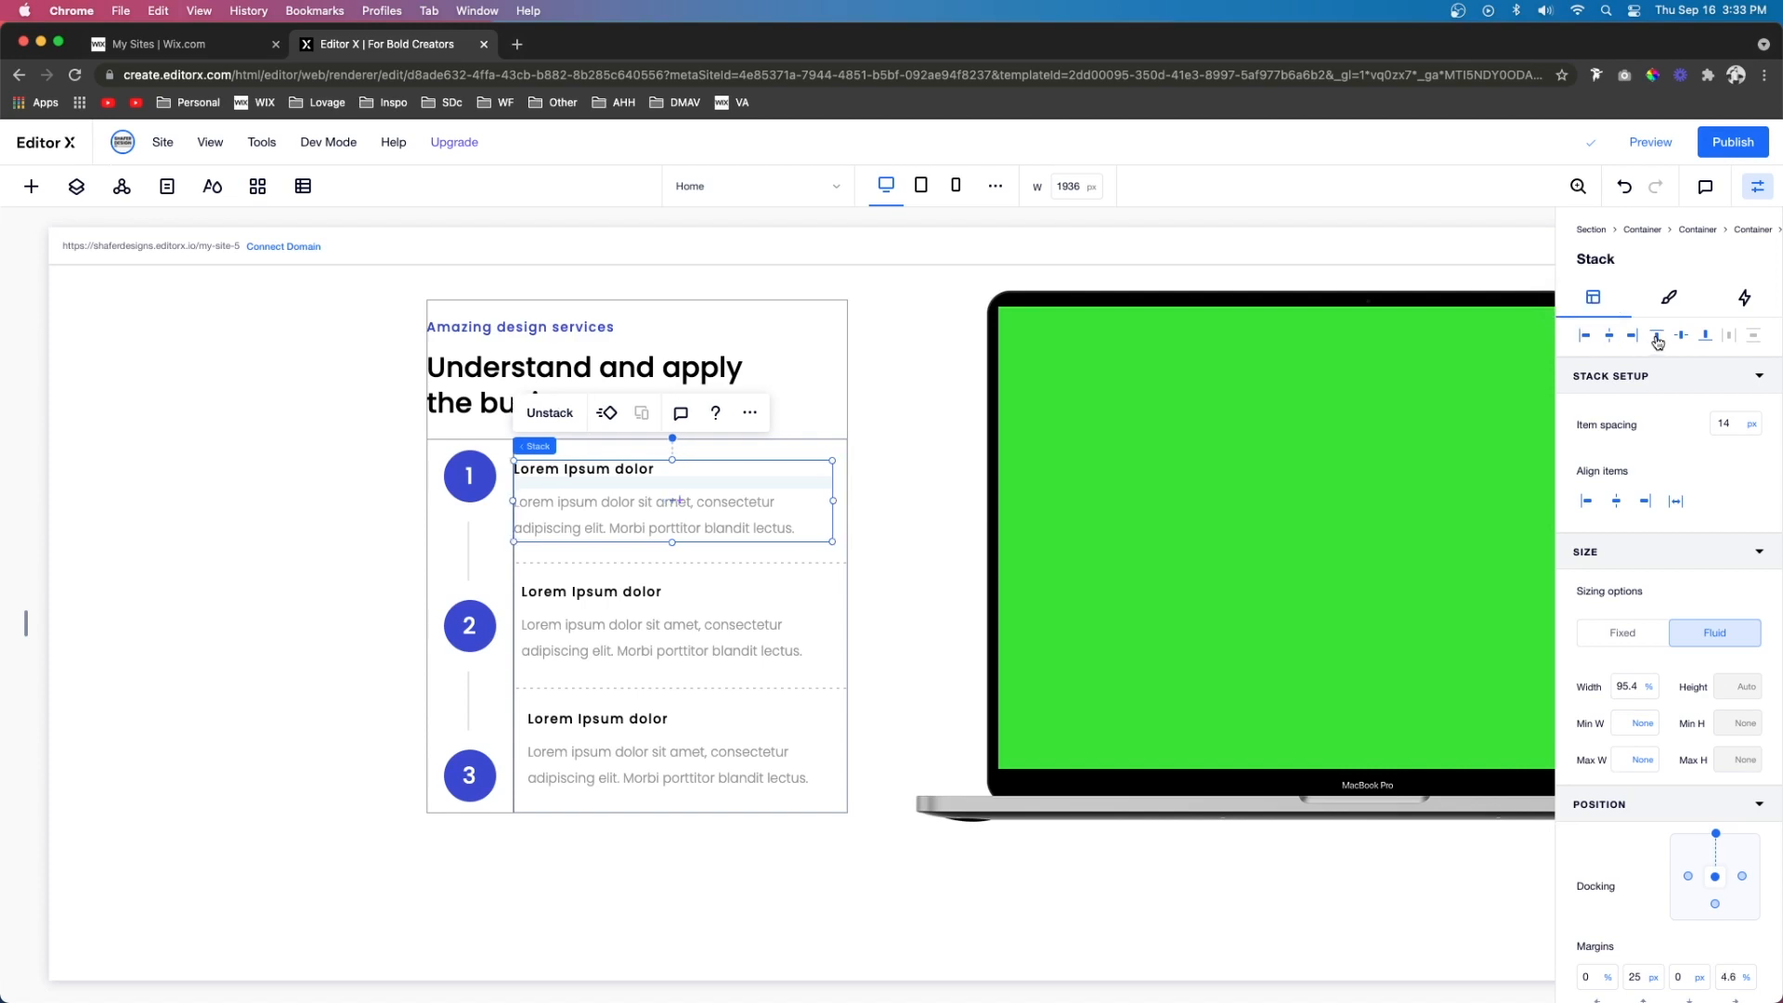
left_click(1657, 335)
scroll(1624, 875, "down", 3)
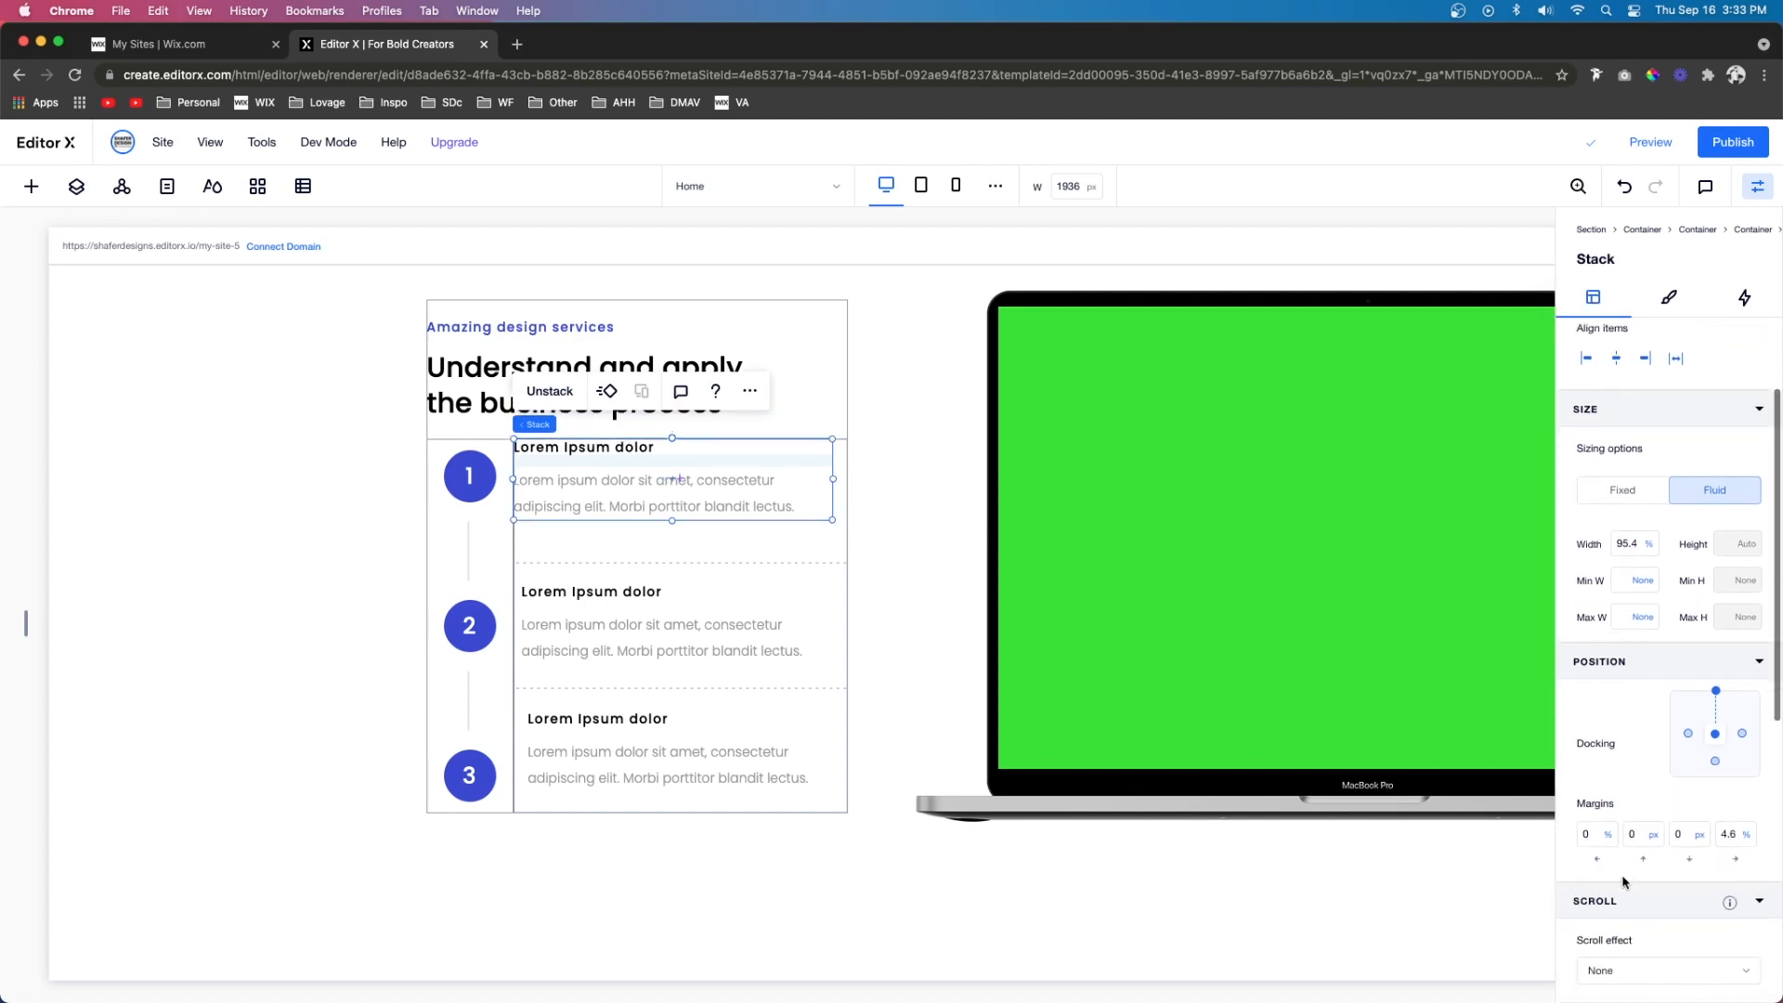
Give the text stacks beside circles 1, 2 and 3 a left margin of 3% and a top margin of 20 px
left_click(1587, 836)
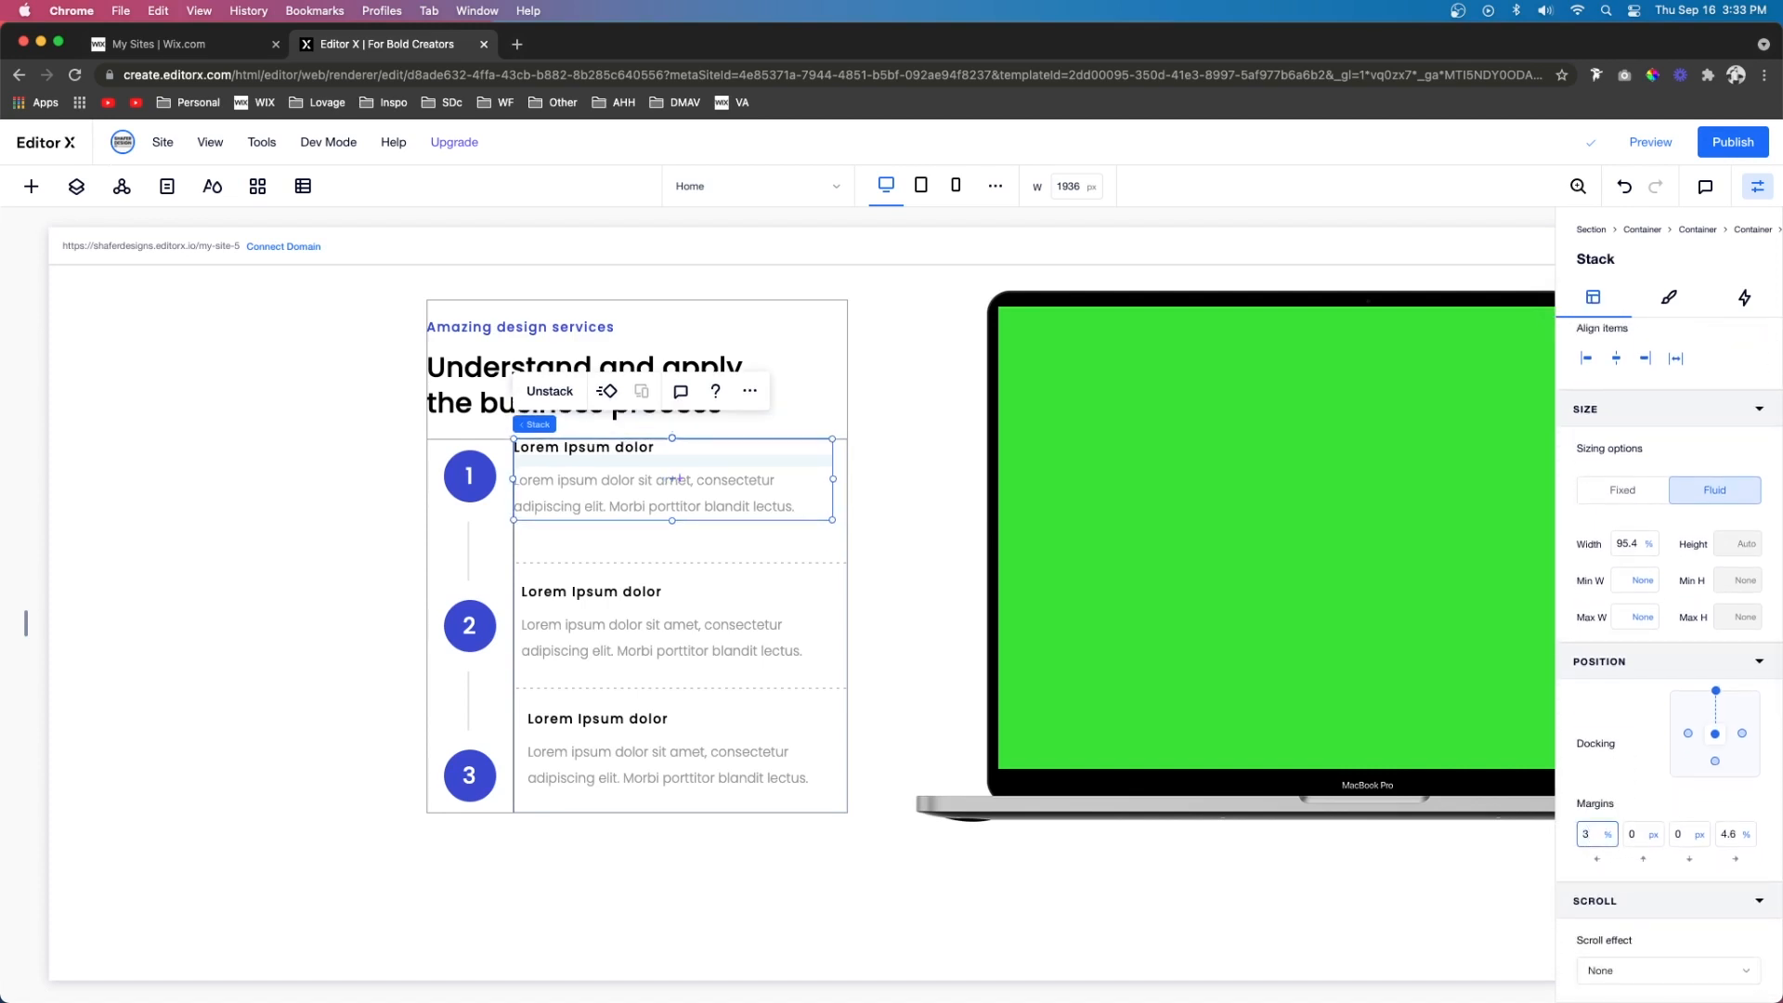
type("3")
key("Tab")
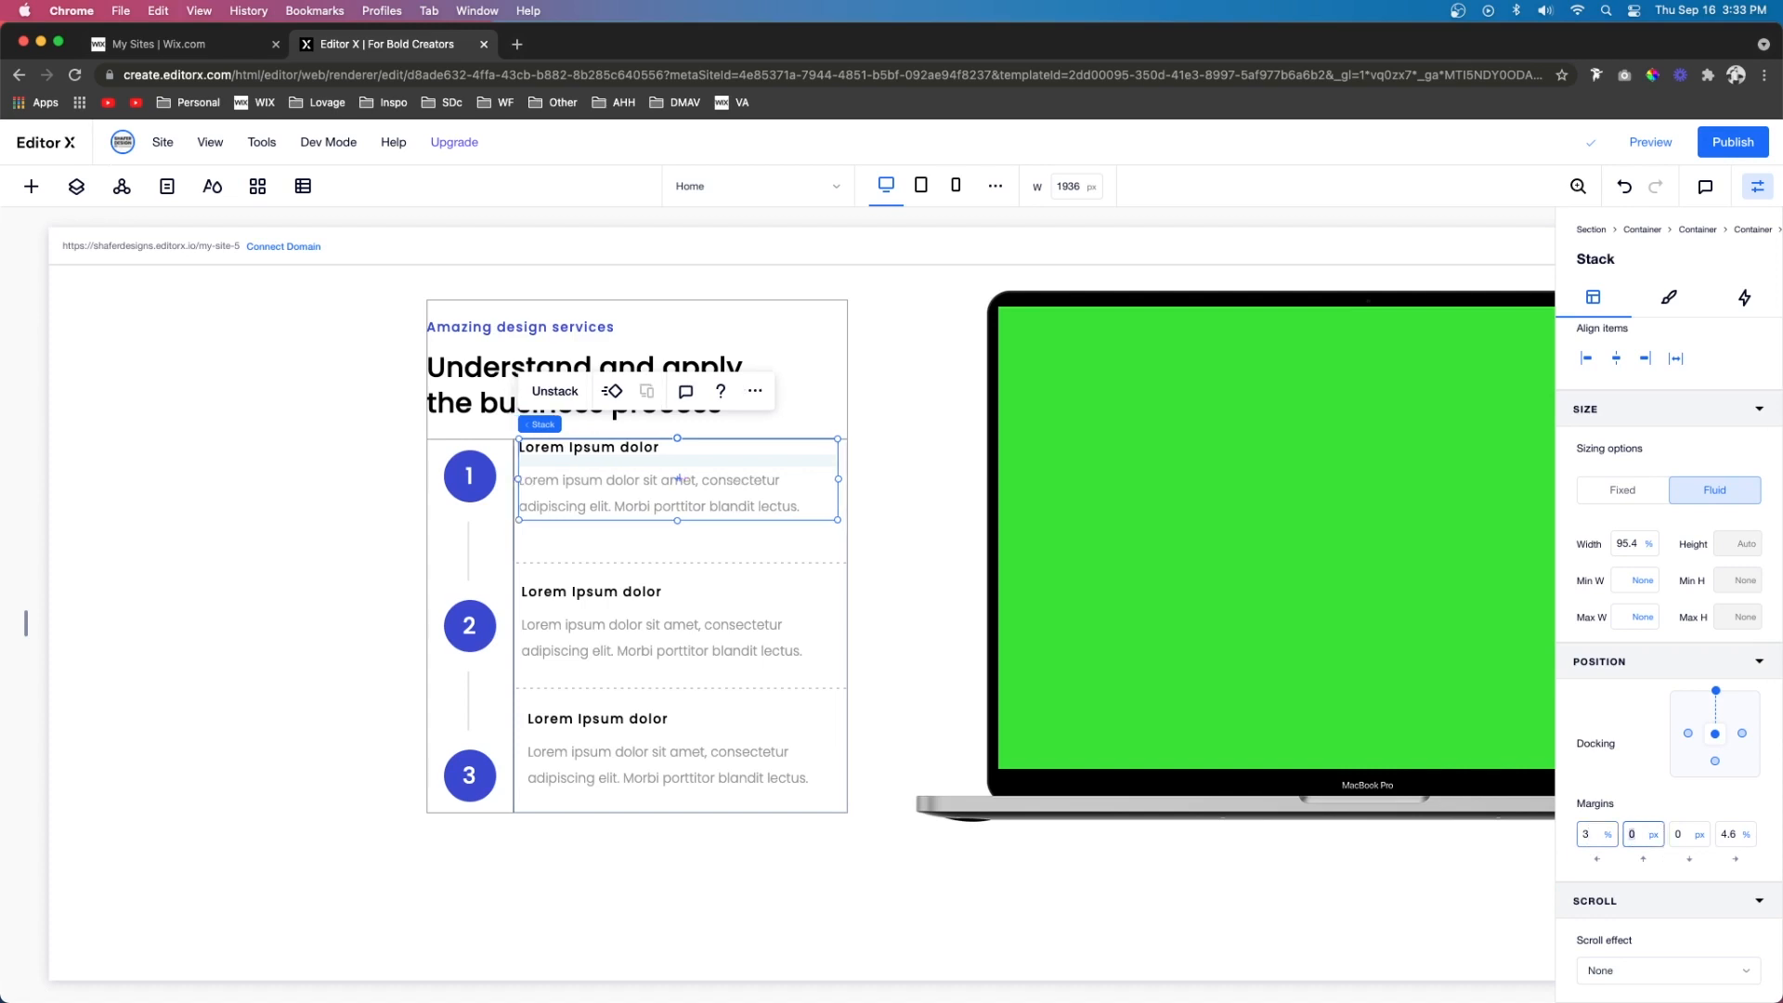
type("20")
key("Return")
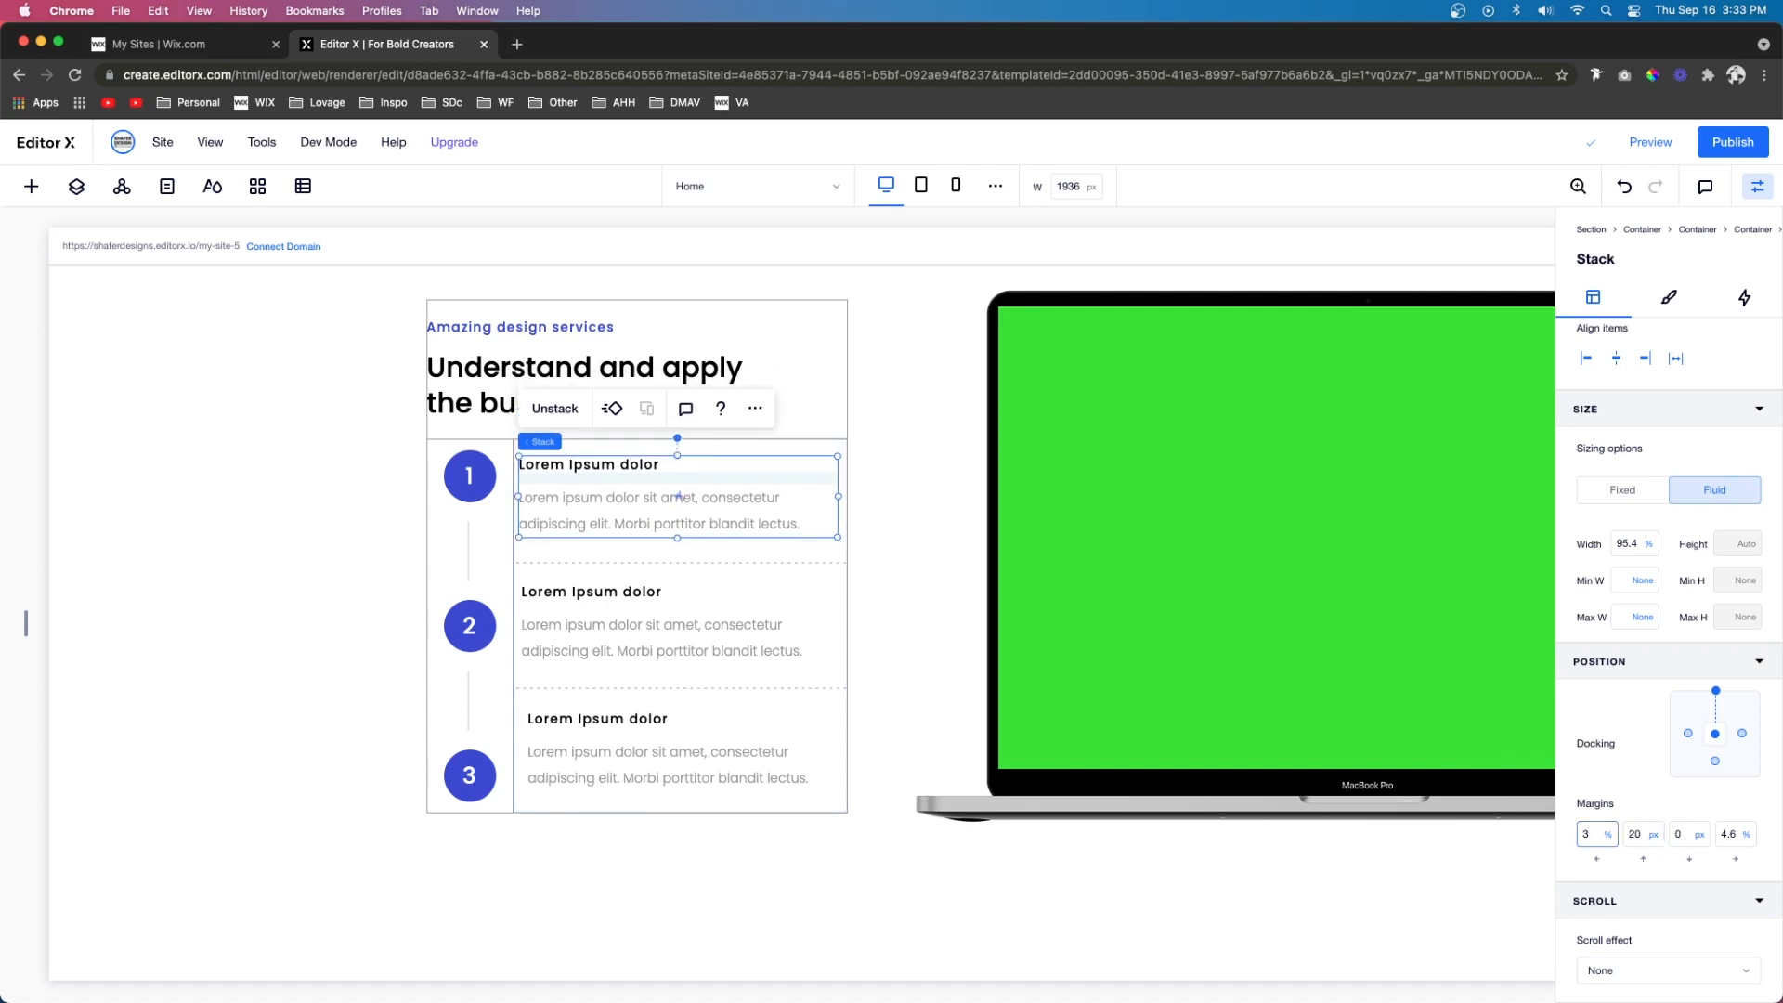
left_click(579, 606)
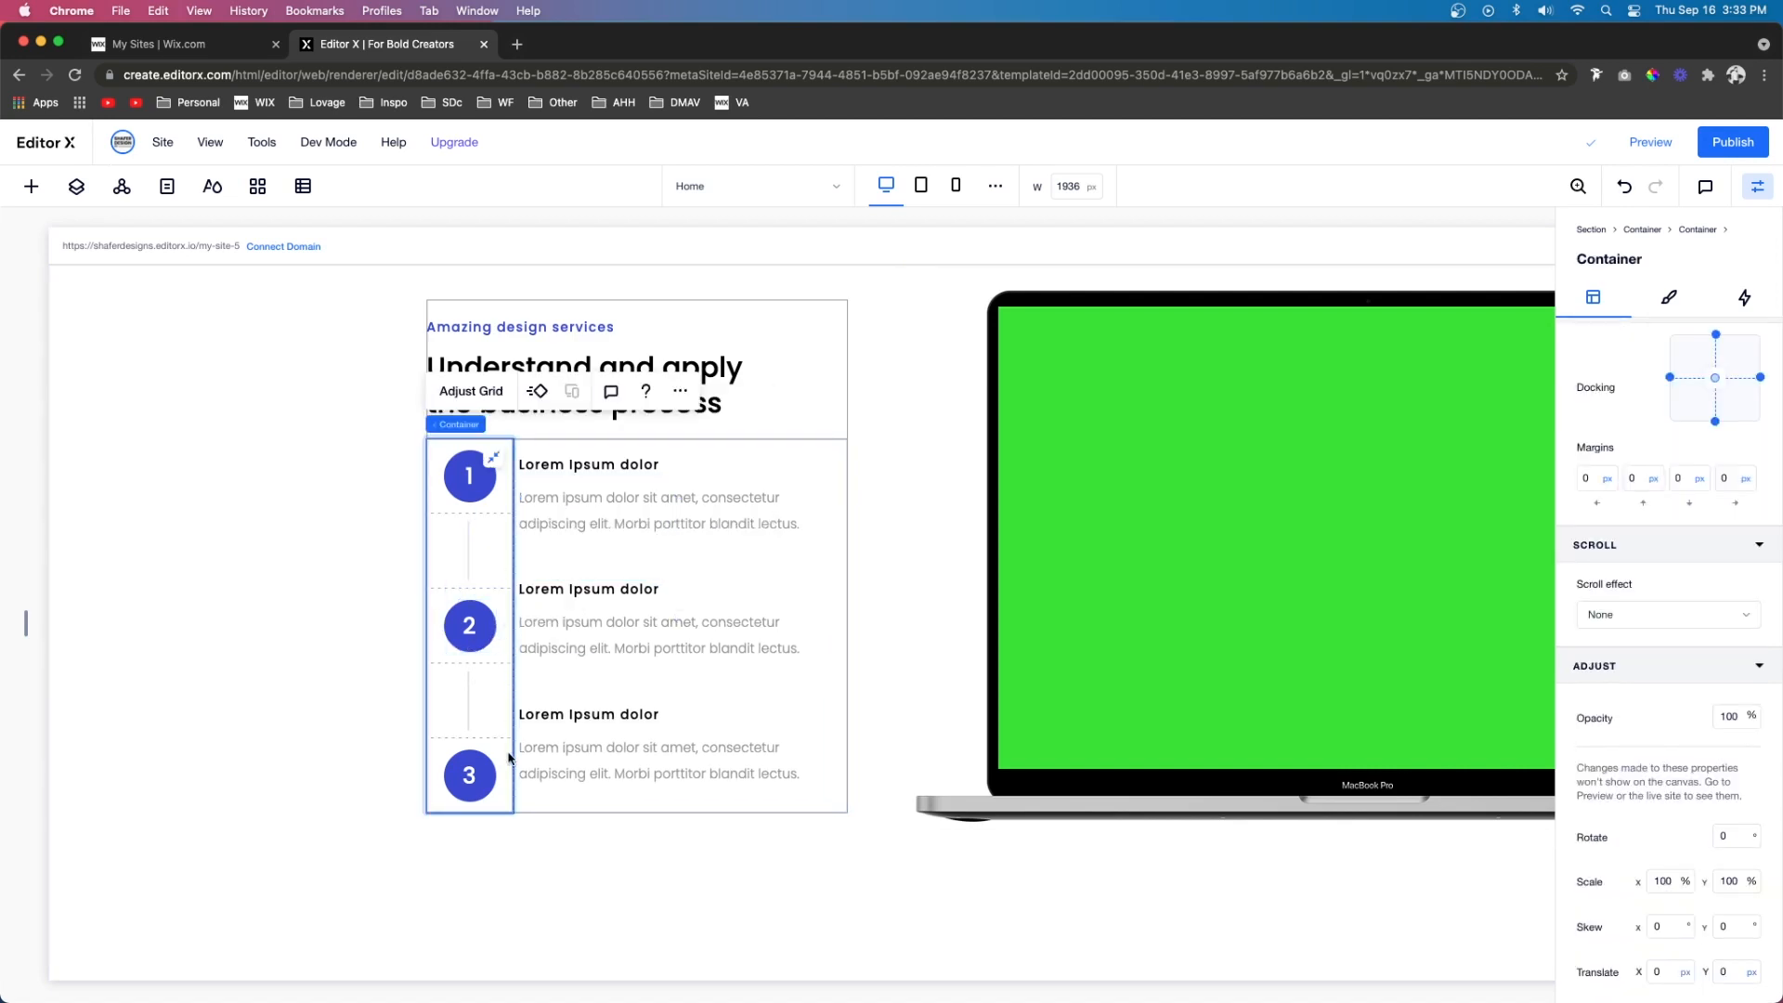
Set the bottom margin of the container holding the numbered circles to 60 px
key("Return")
double_click(1688, 479)
type("60")
key("Return")
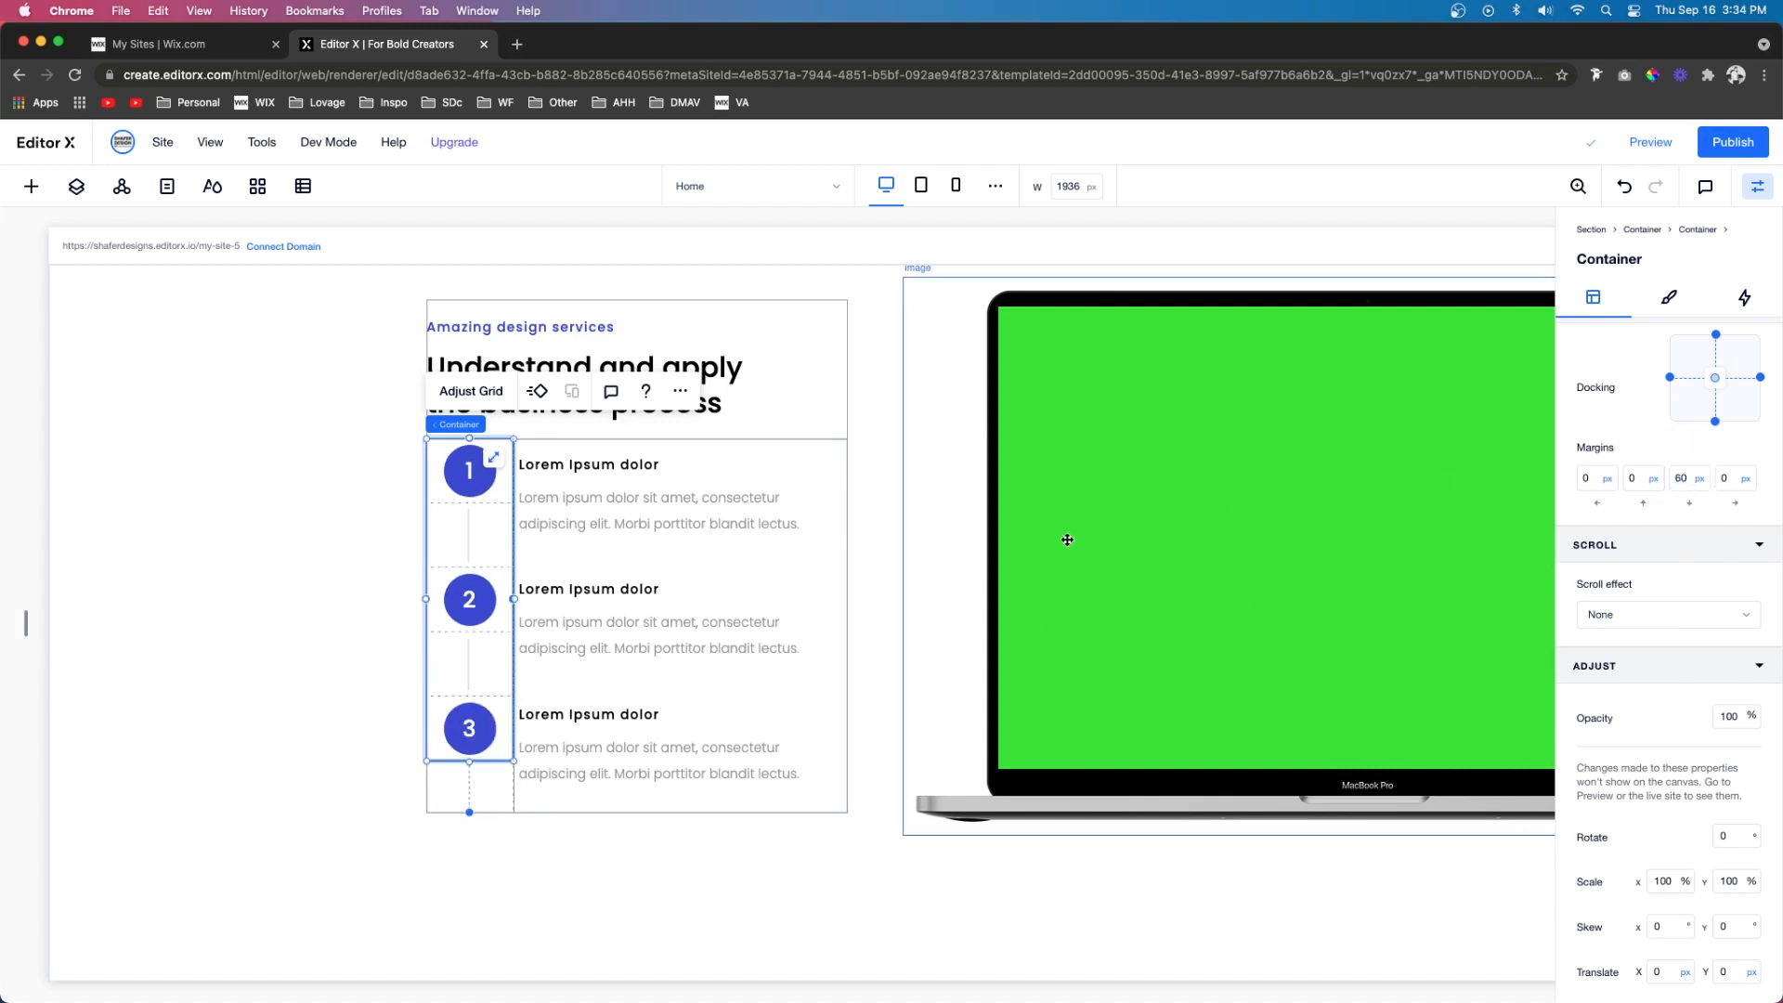
Add a small top margin to the numbered-circle container to line the circles up with the text stacks
left_click(878, 576)
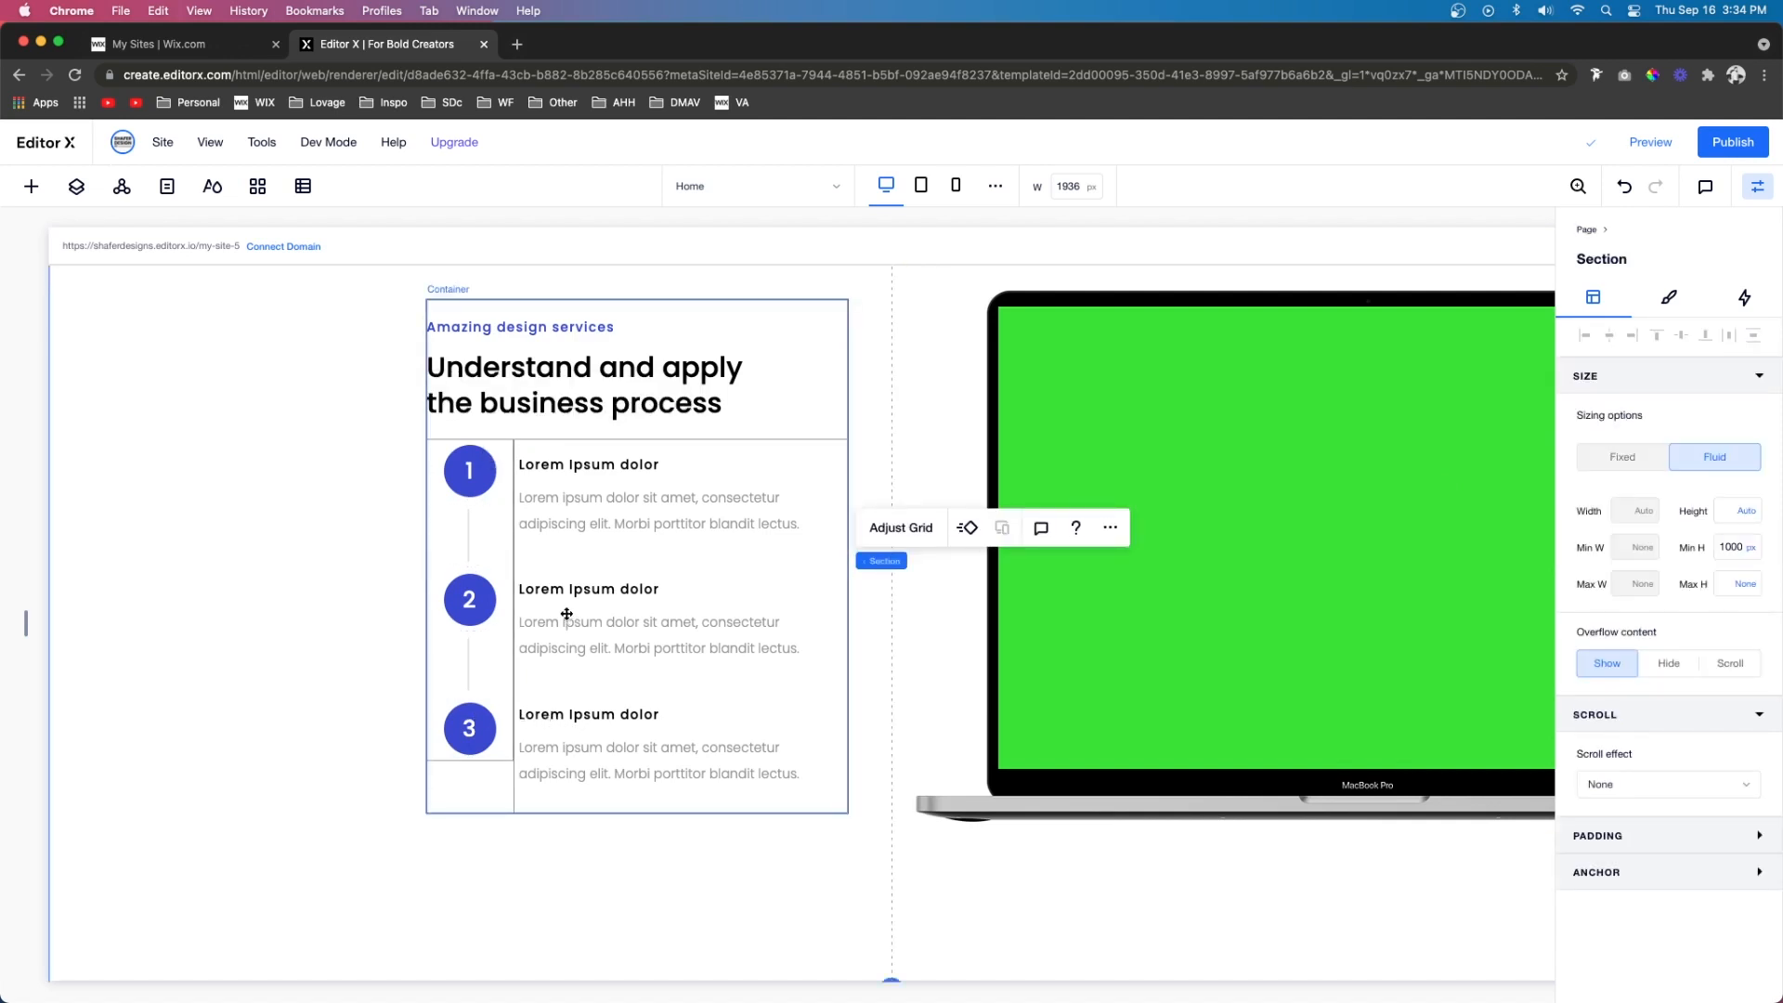
left_click(549, 483)
left_click(500, 577)
left_click(500, 576)
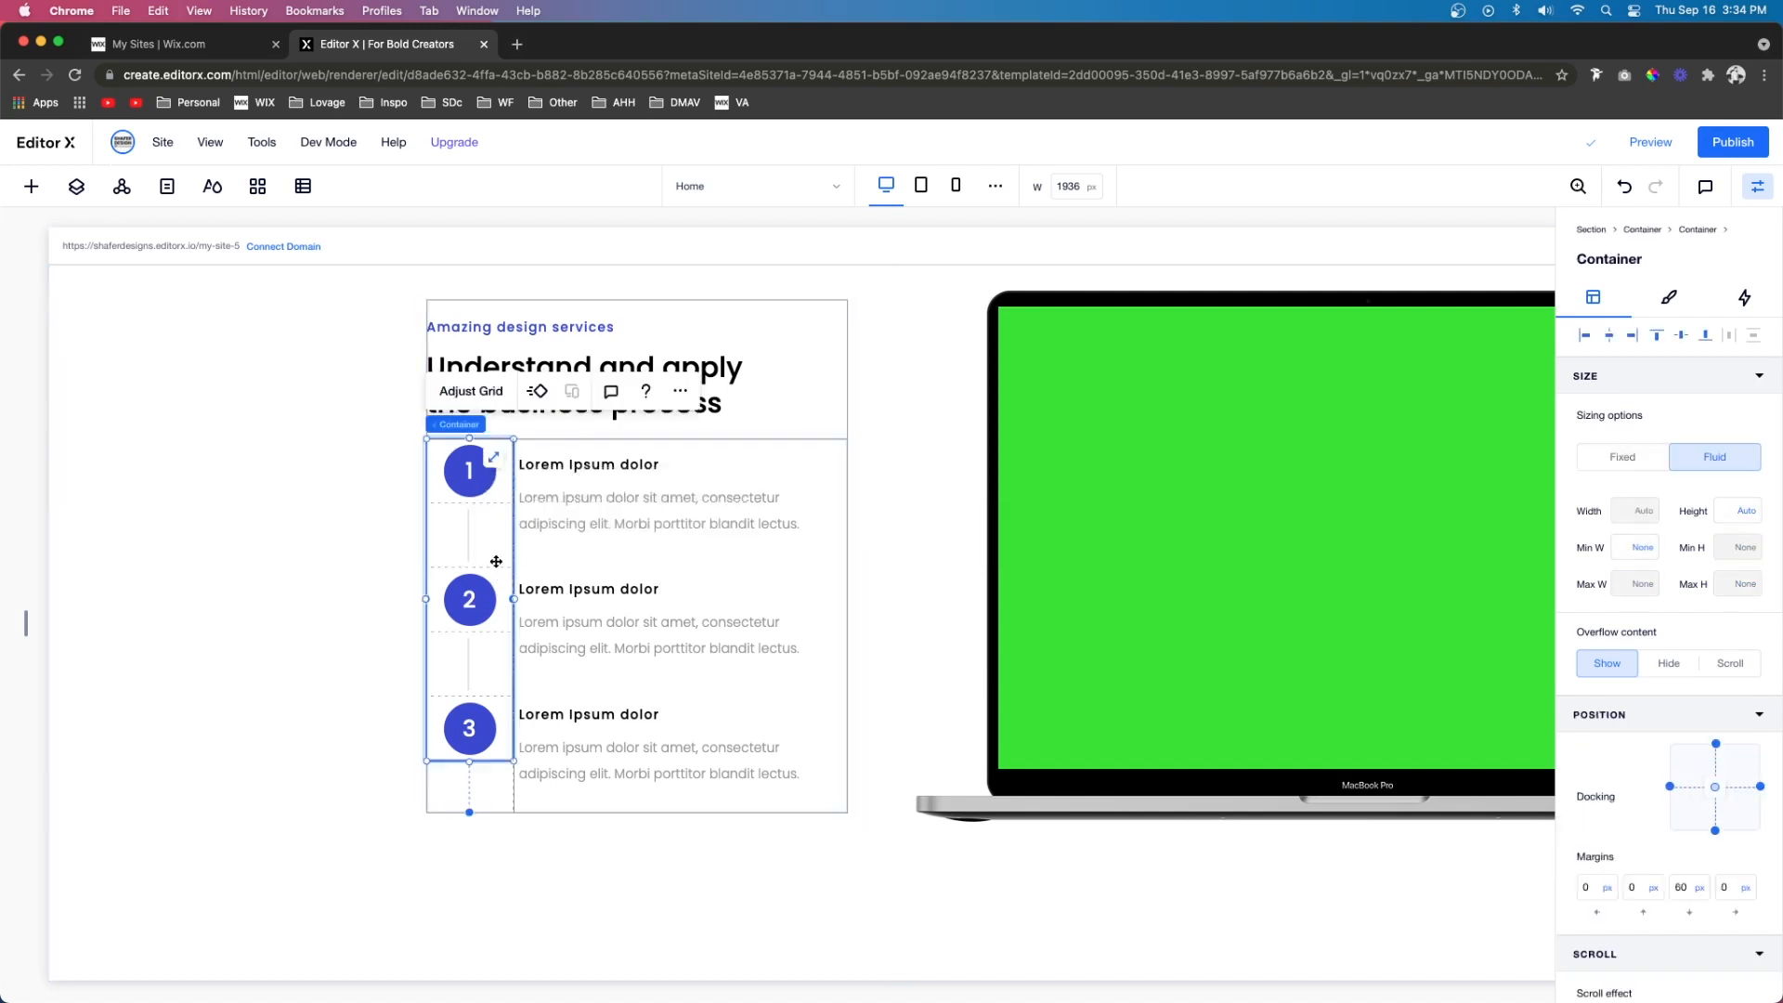
left_click(1640, 888)
left_click(891, 569)
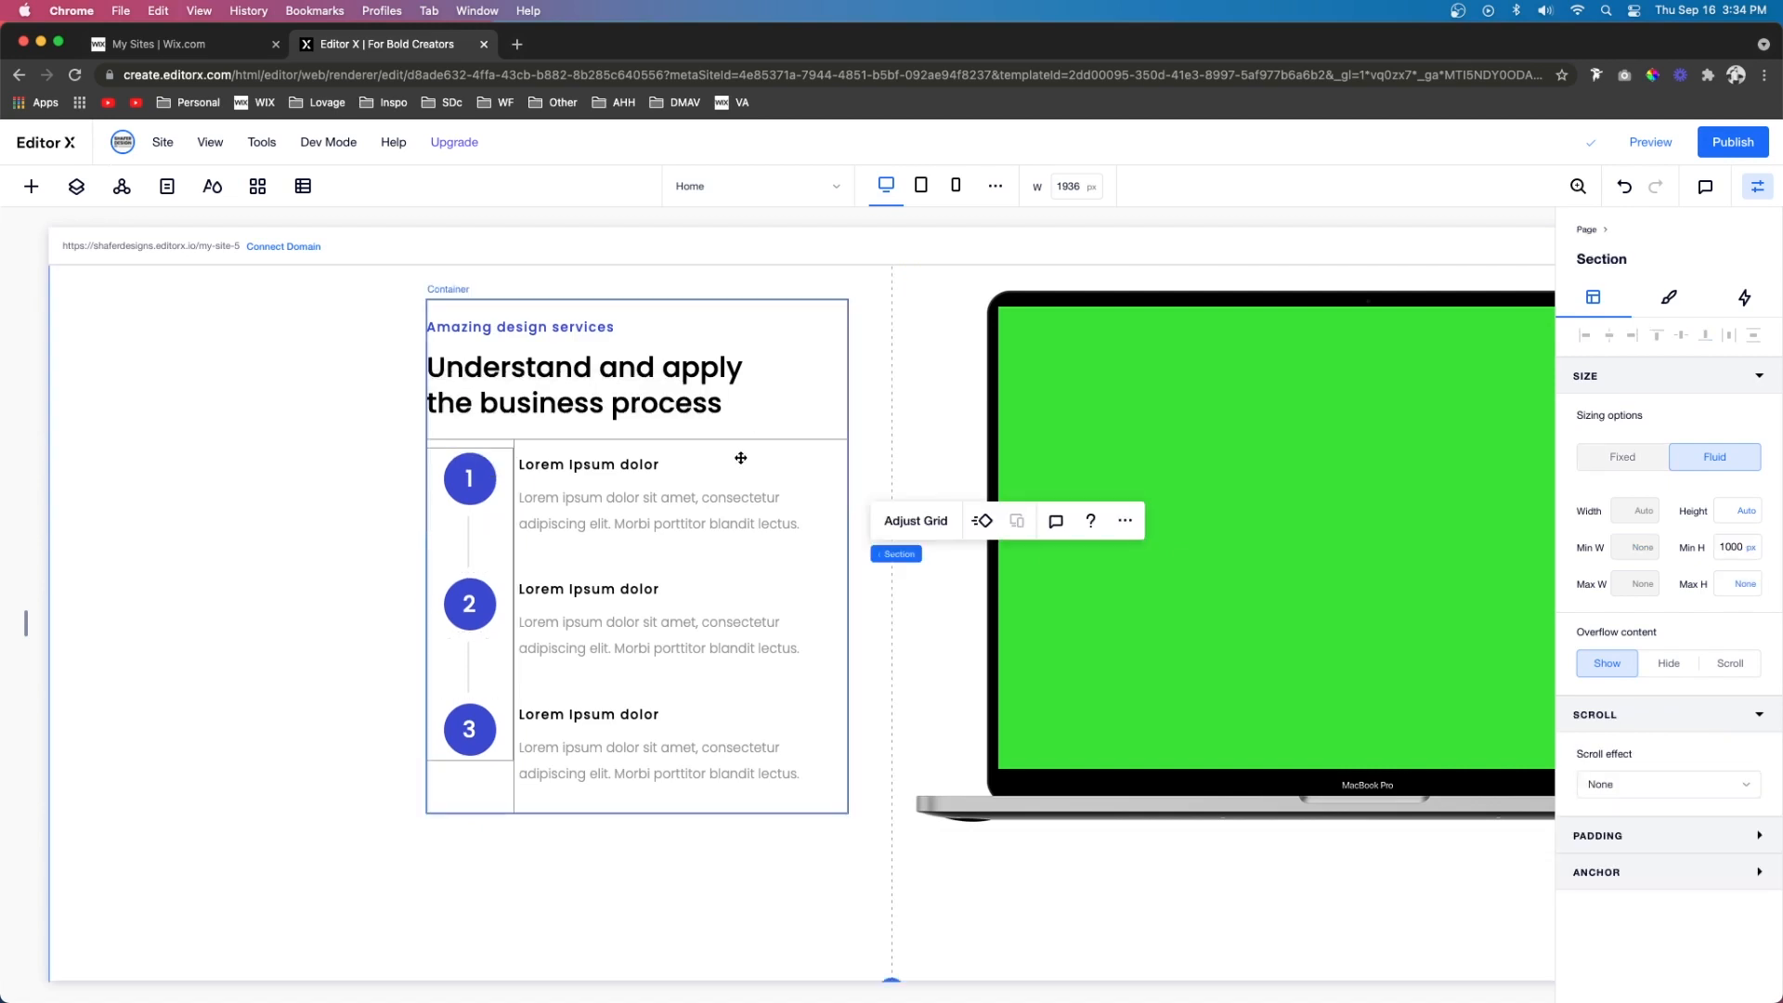
Remove the borders from the business process text container, setting its border width to 0 px, and from the containers nested inside it
left_click(793, 414)
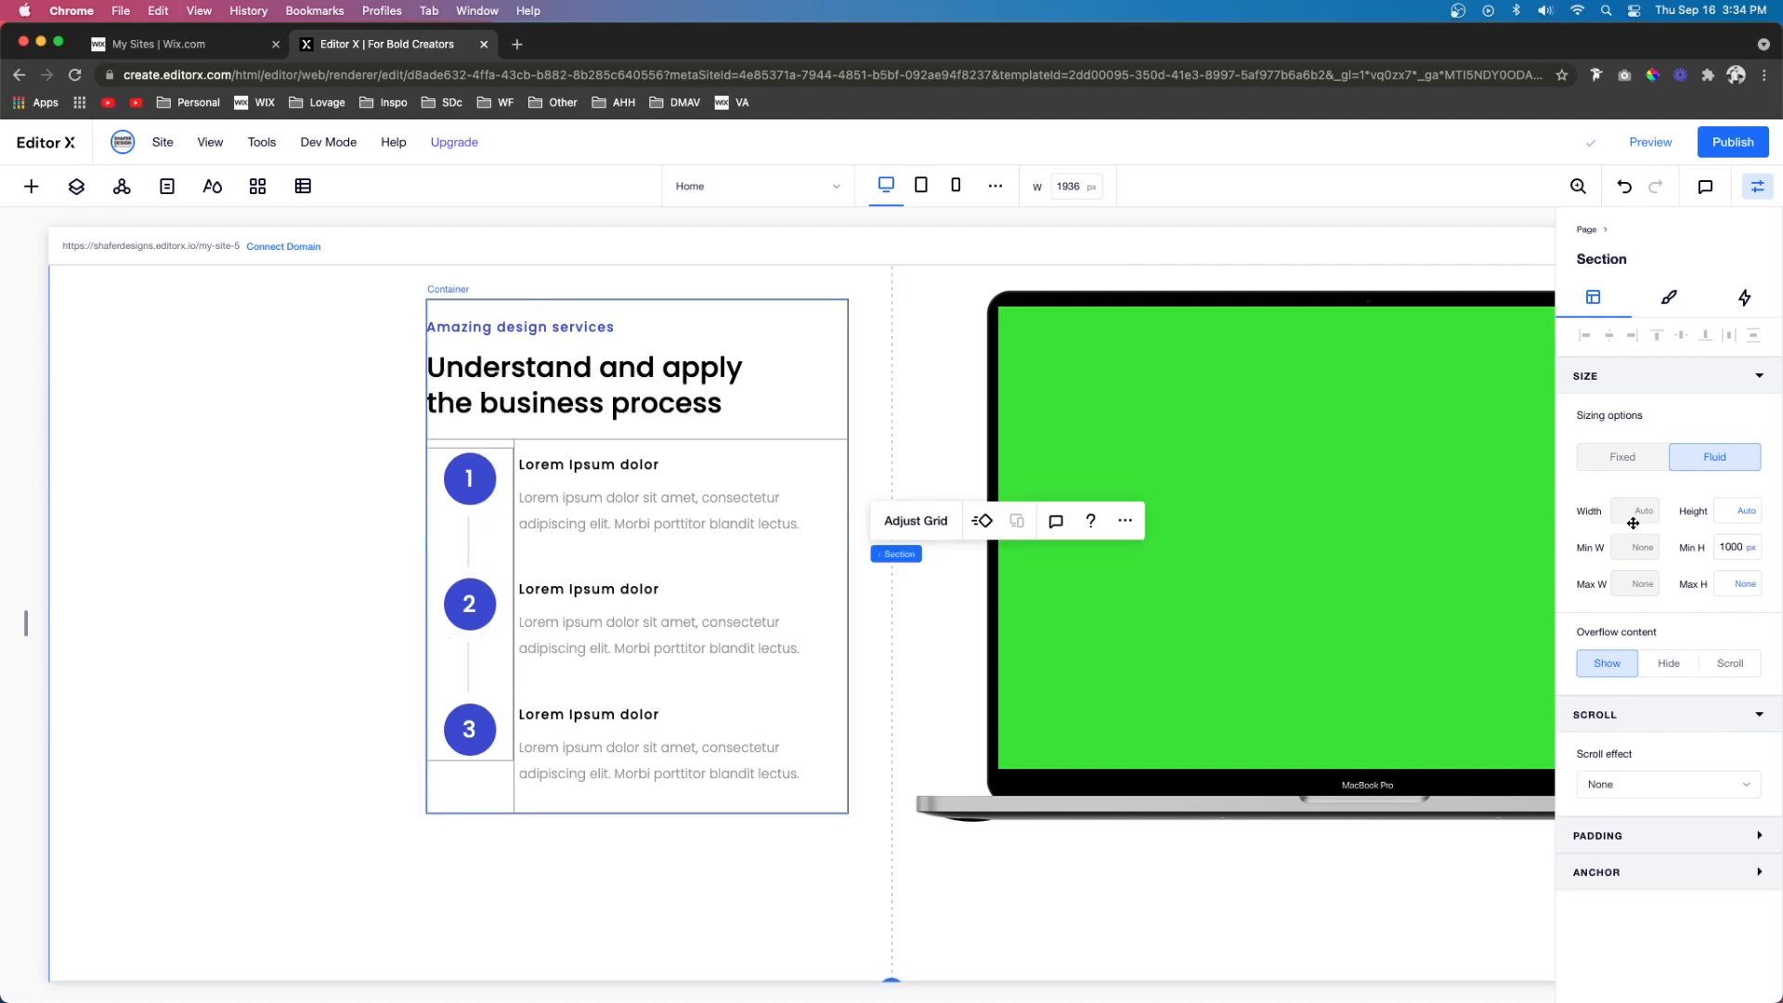
left_click(1668, 299)
left_click(1577, 381)
left_click_drag(1630, 502, 1586, 501)
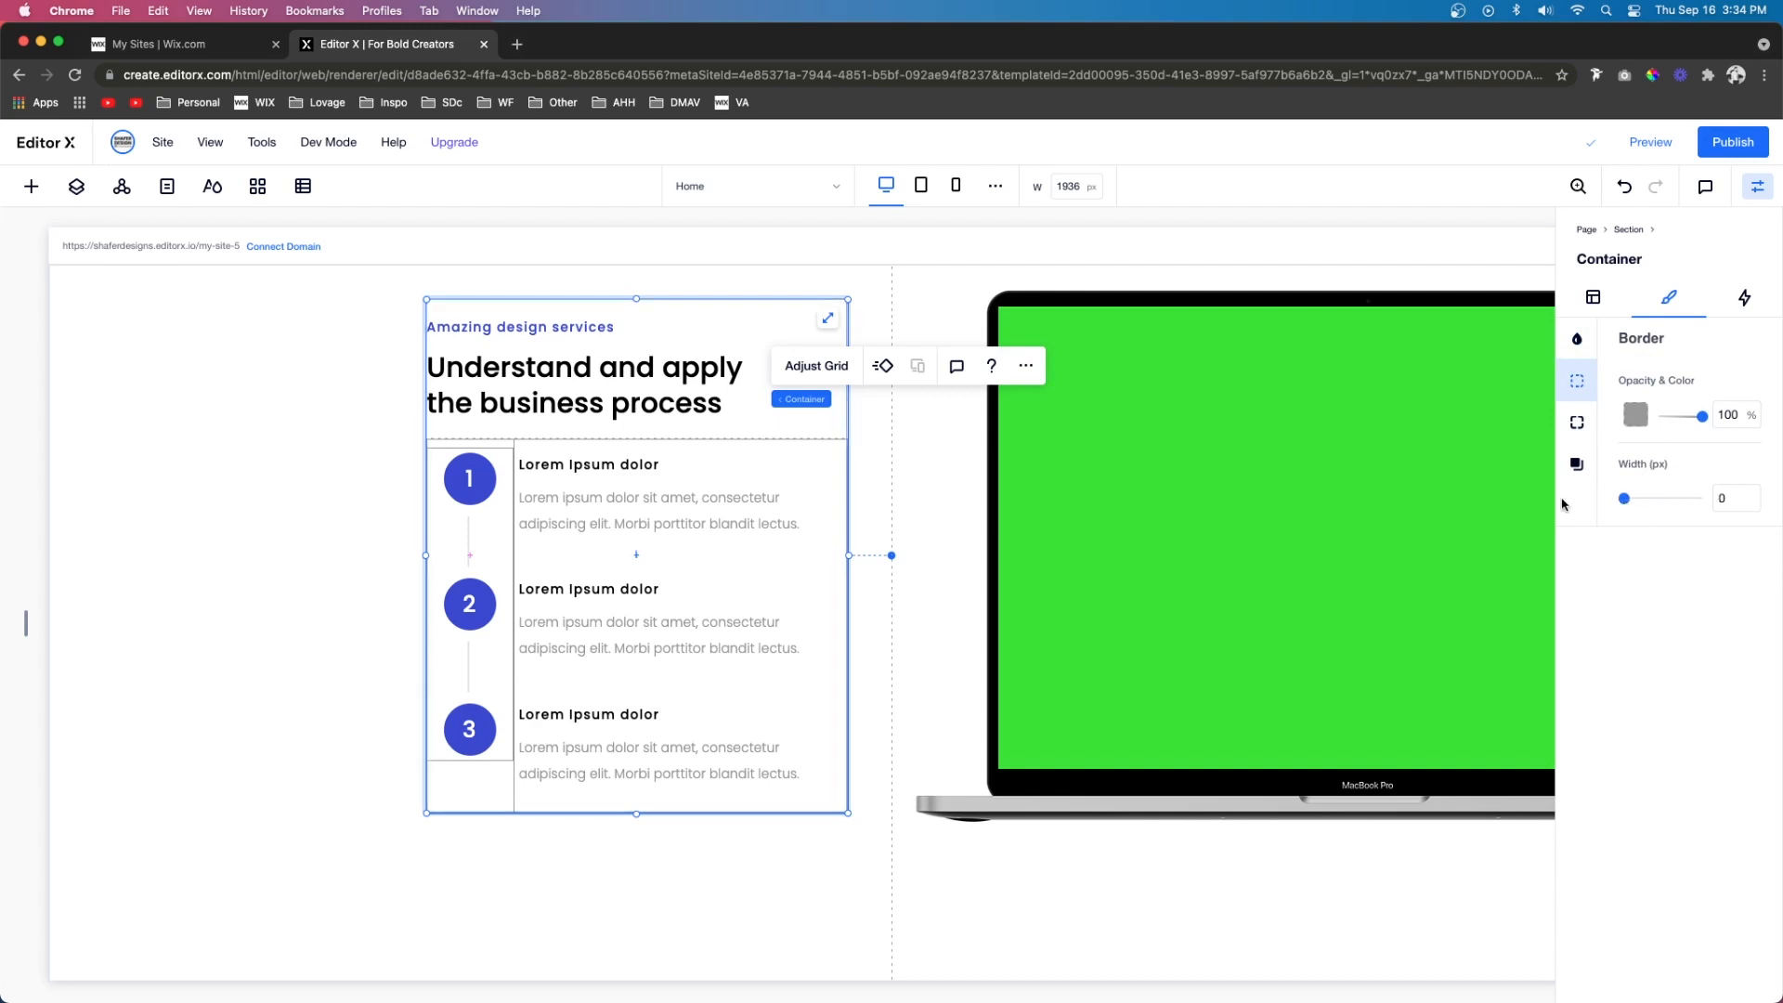
left_click(504, 462)
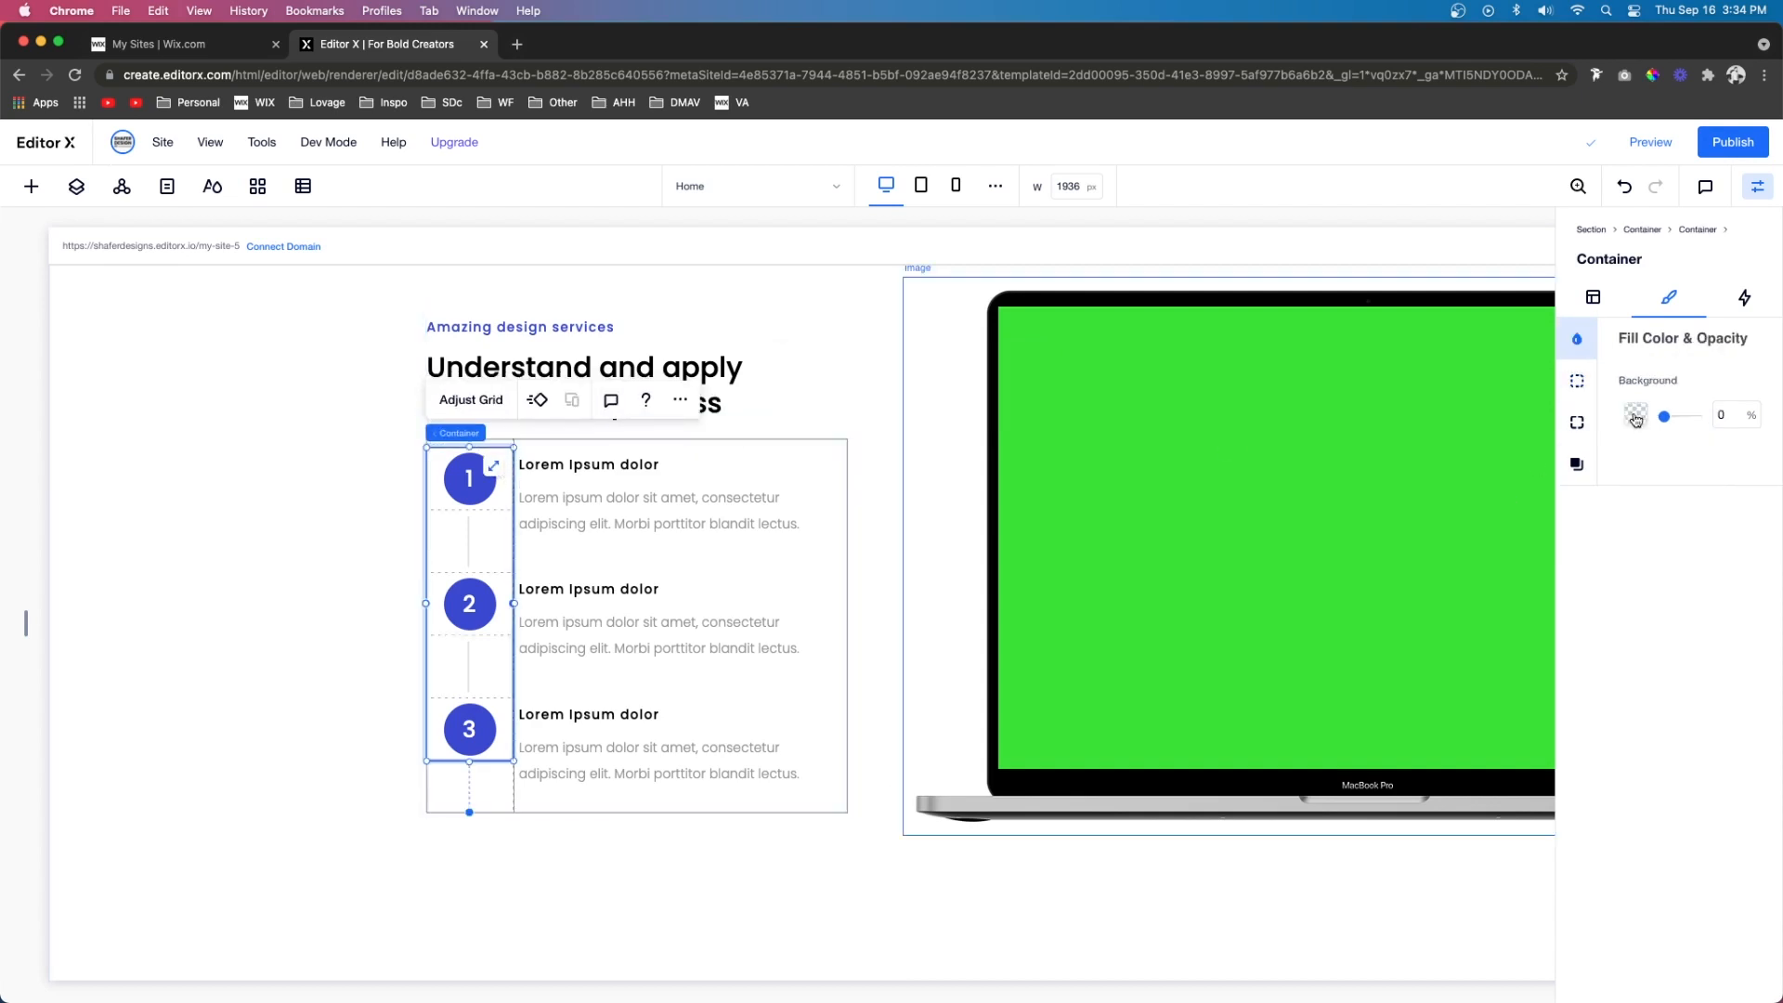
left_click(783, 682)
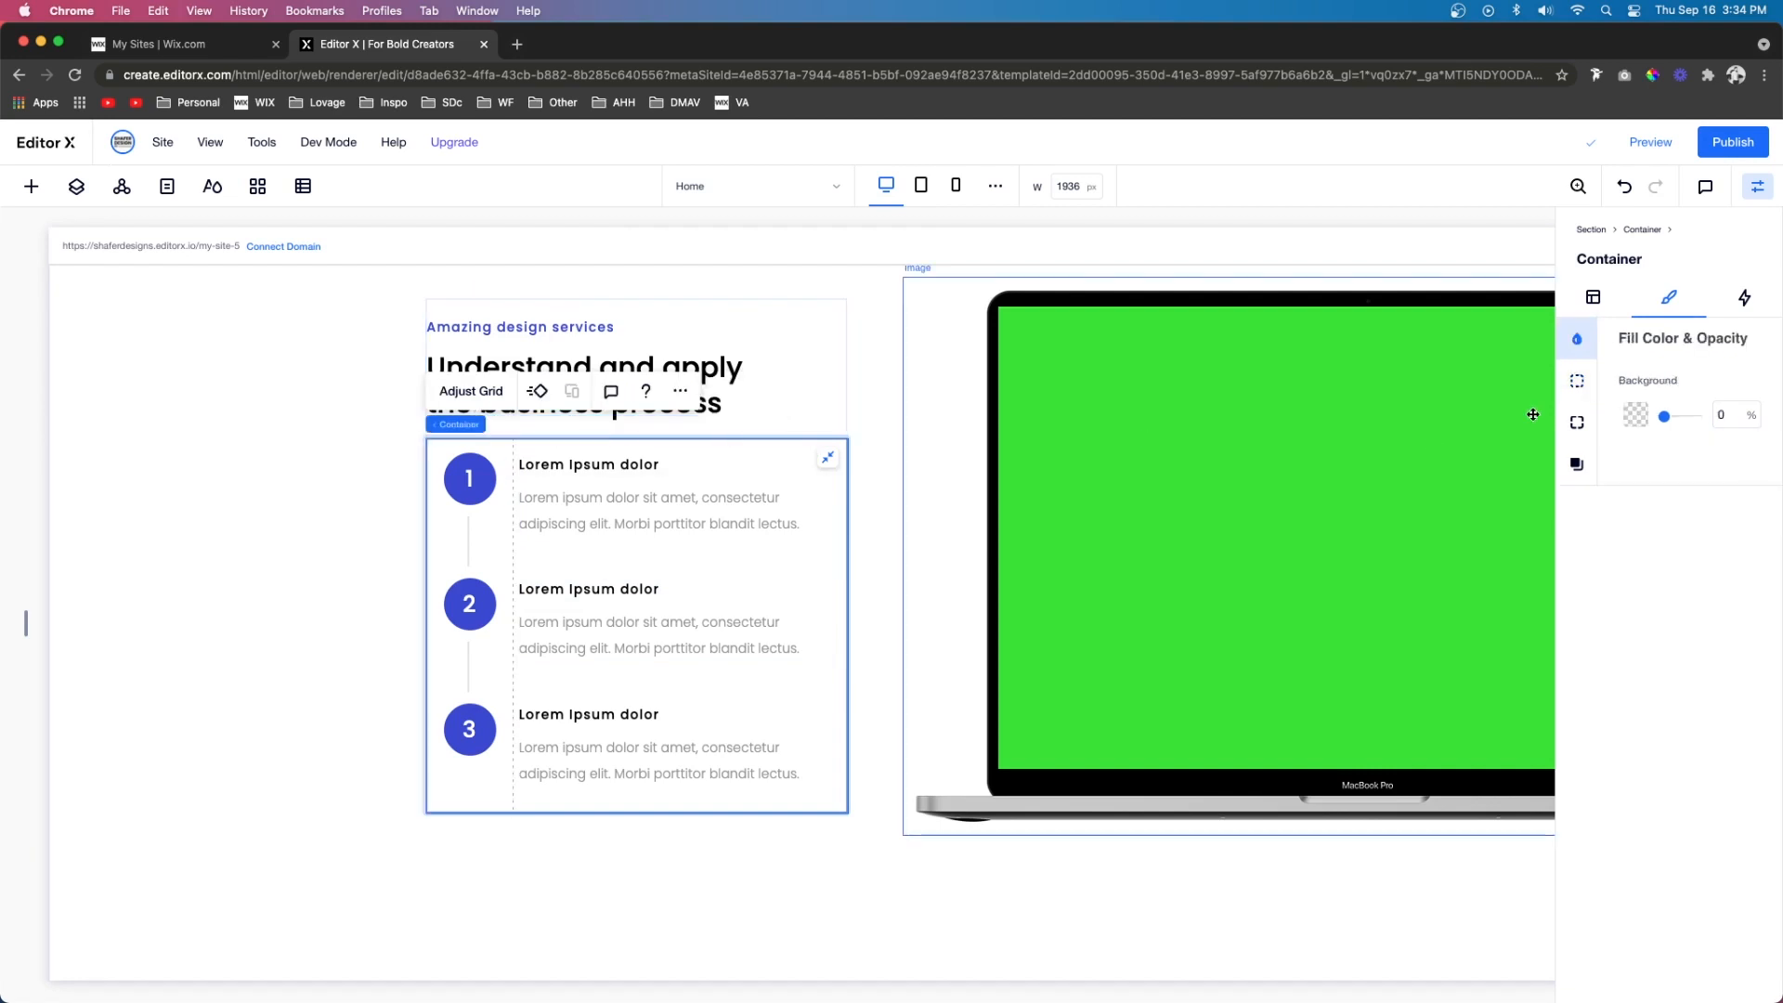
left_click(879, 559)
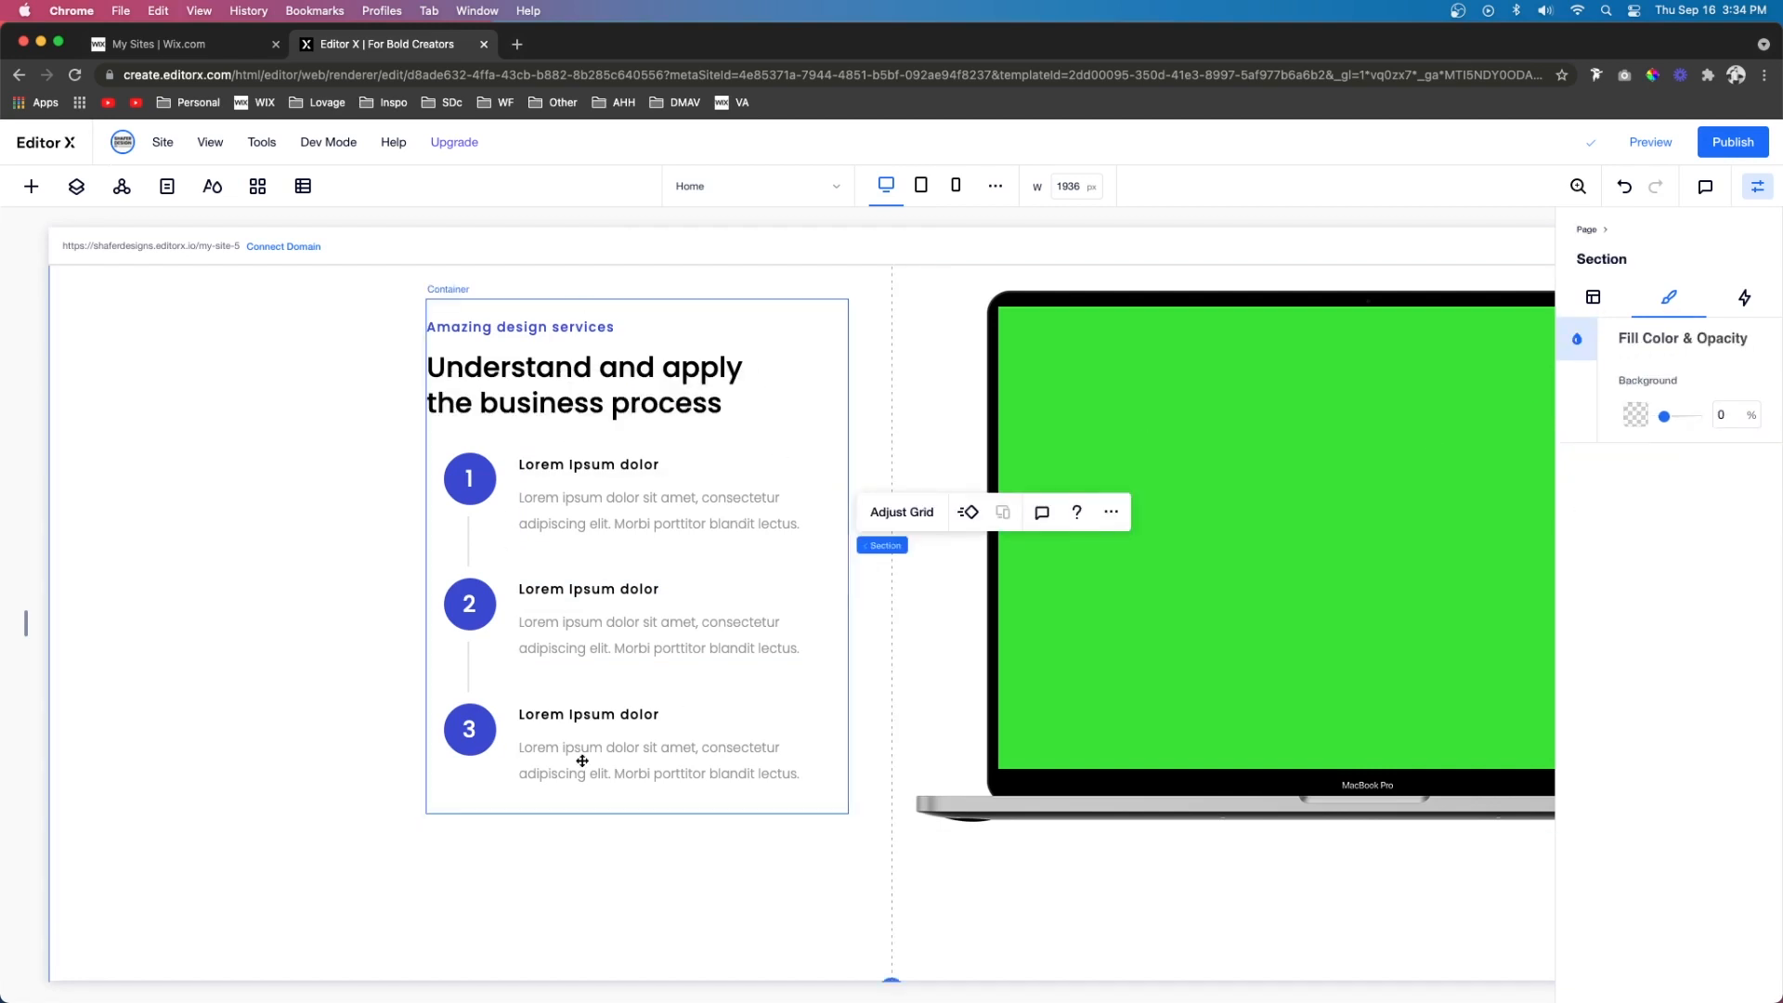
Set the left margin of the container holding the circles and text stacks to -20 px
left_click(668, 552)
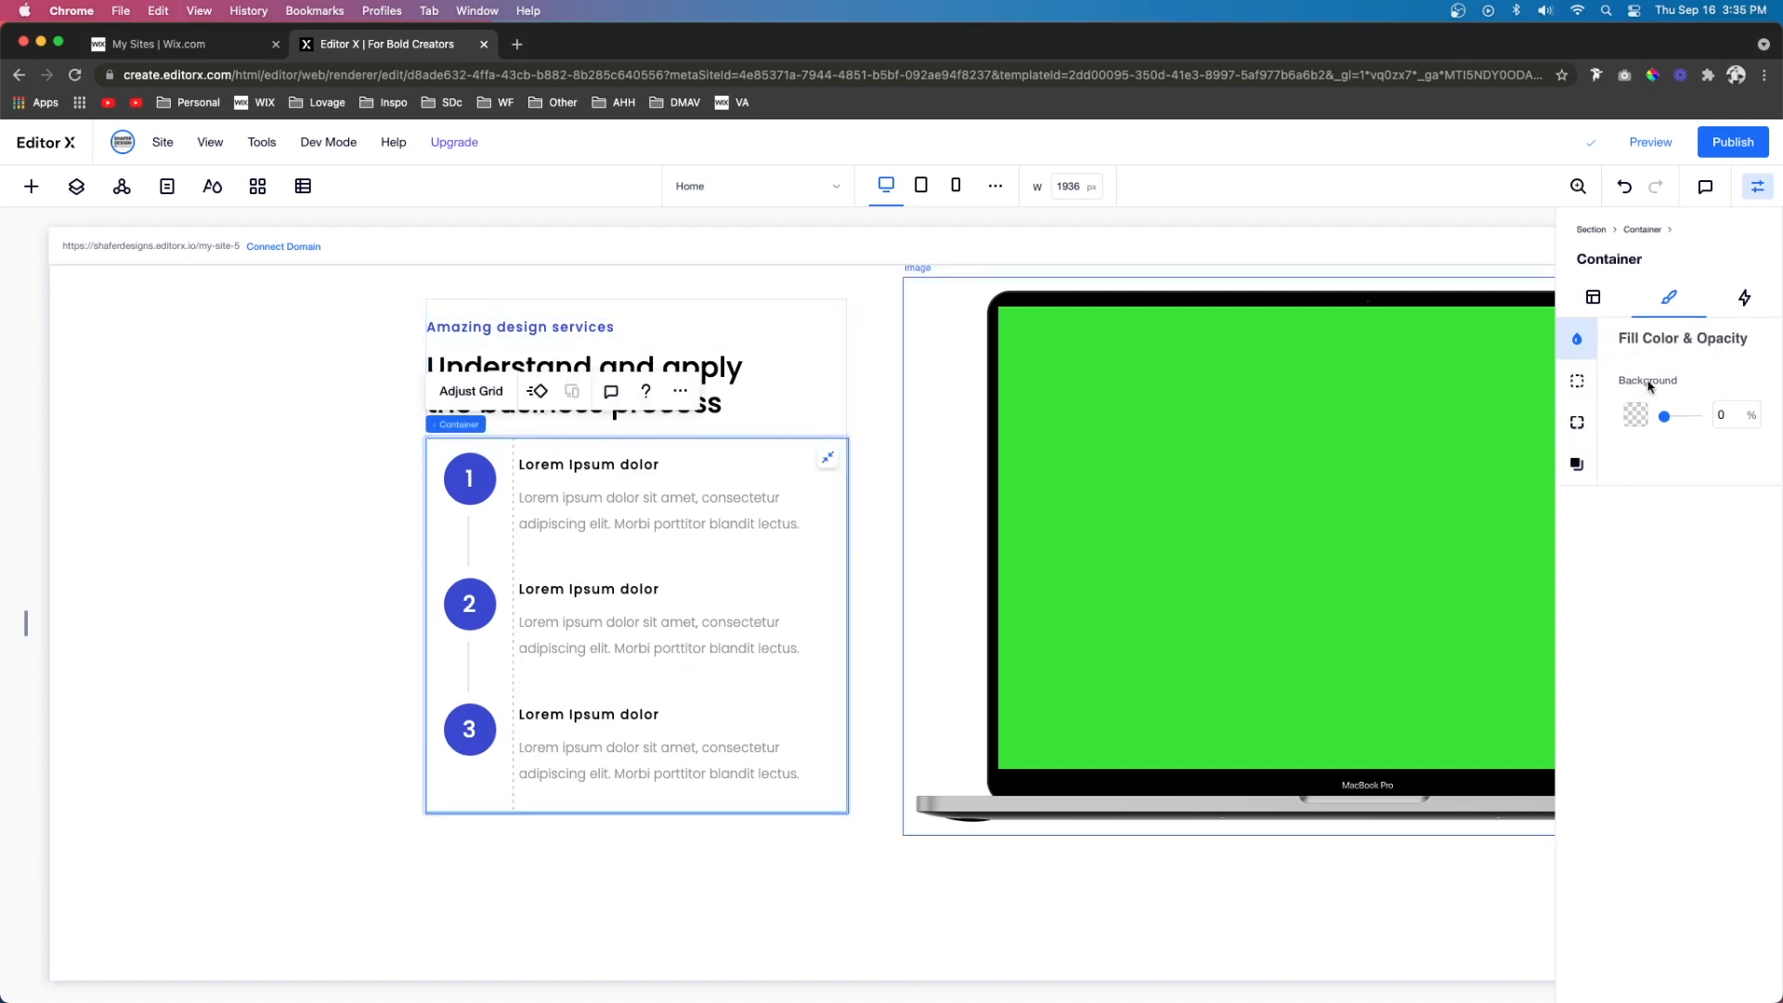
left_click(1592, 299)
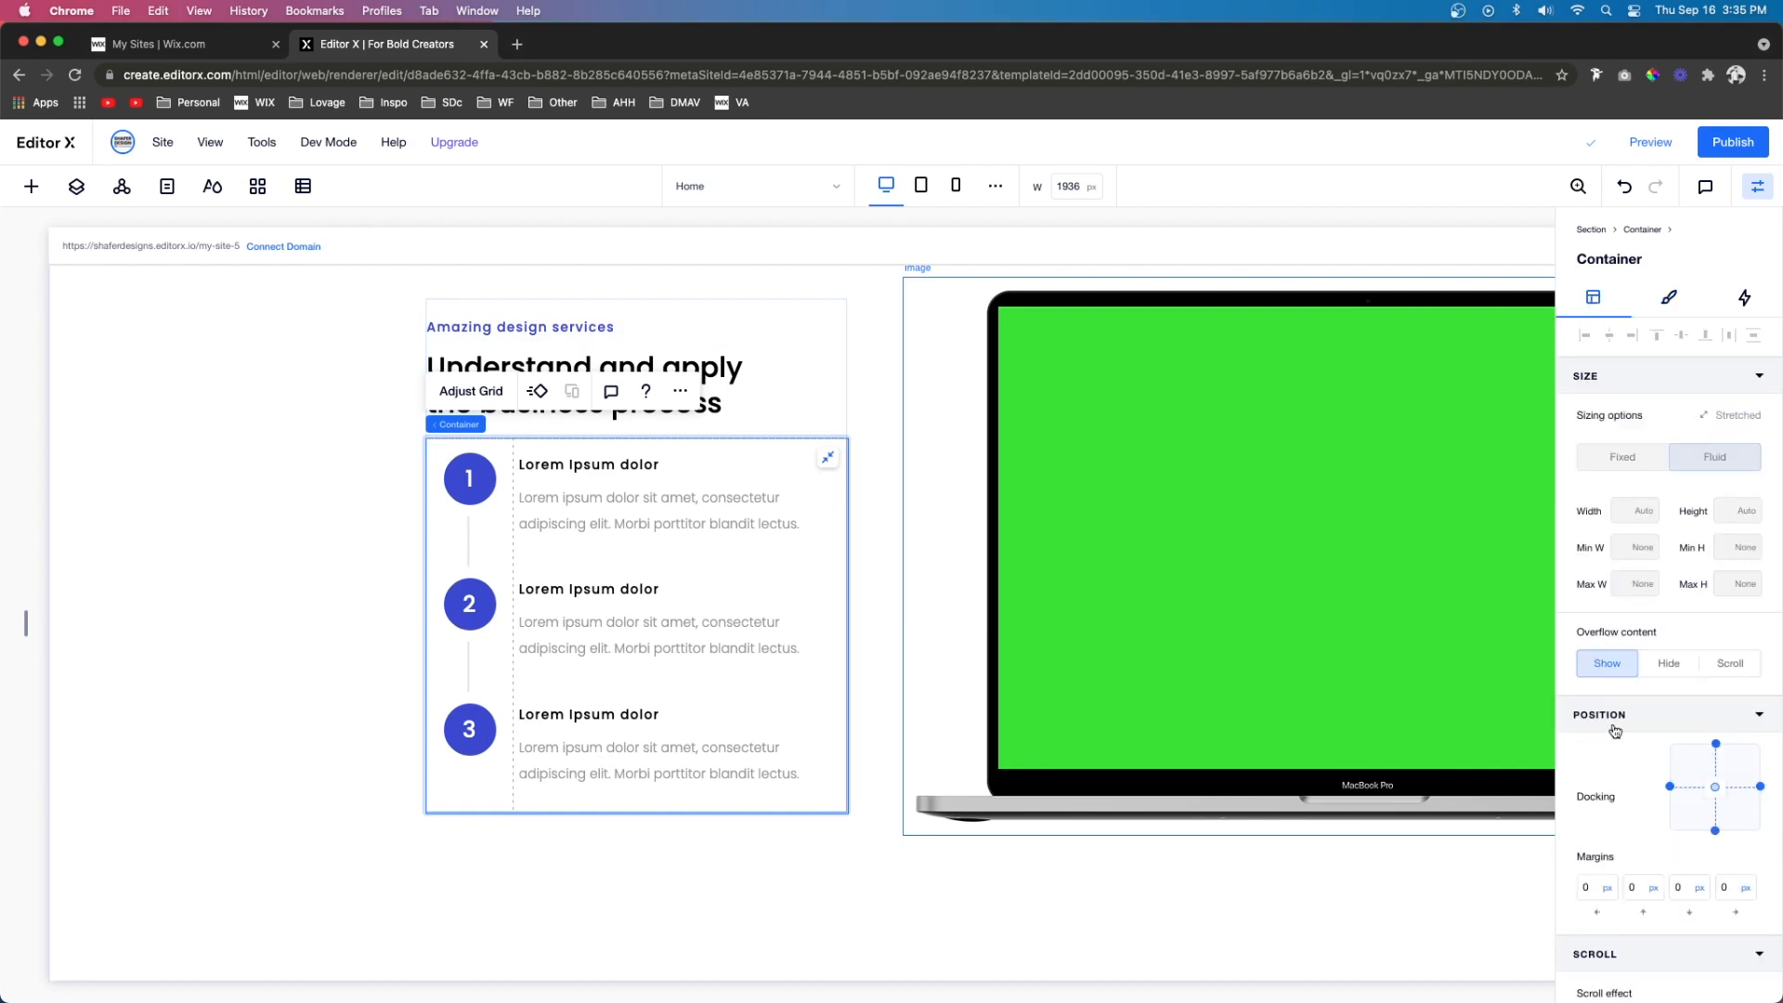
left_click(1589, 887)
type("-2")
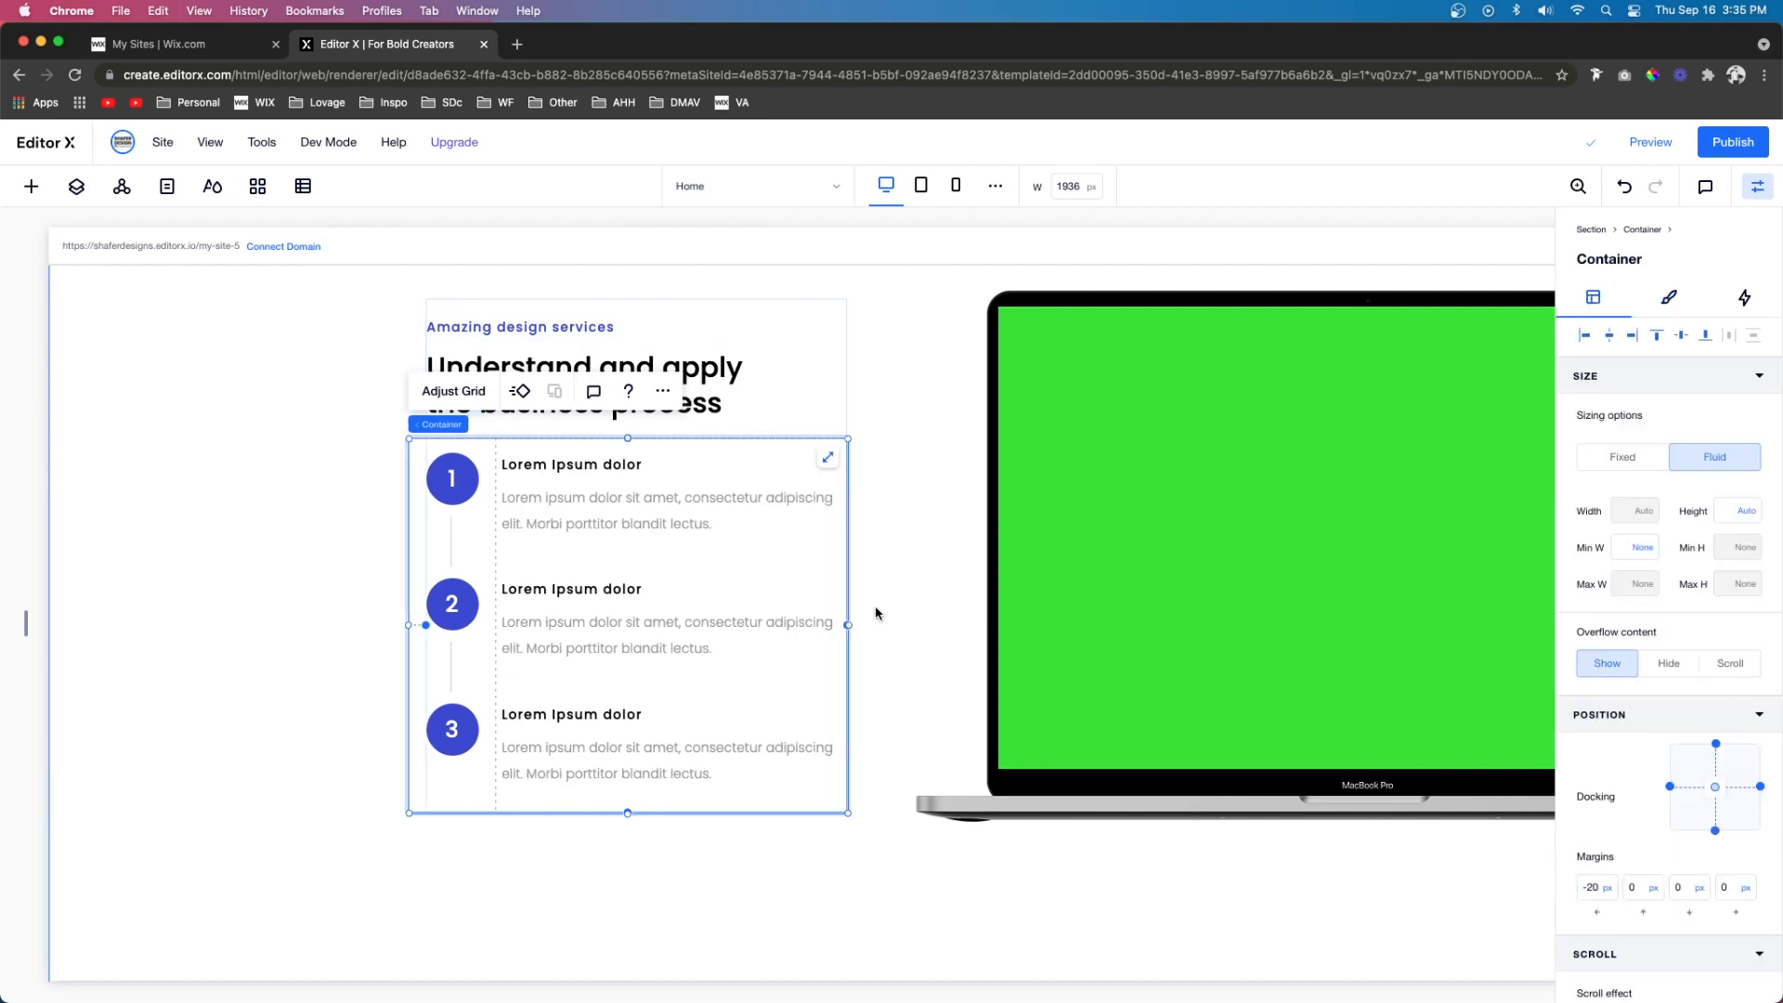
left_click(897, 720)
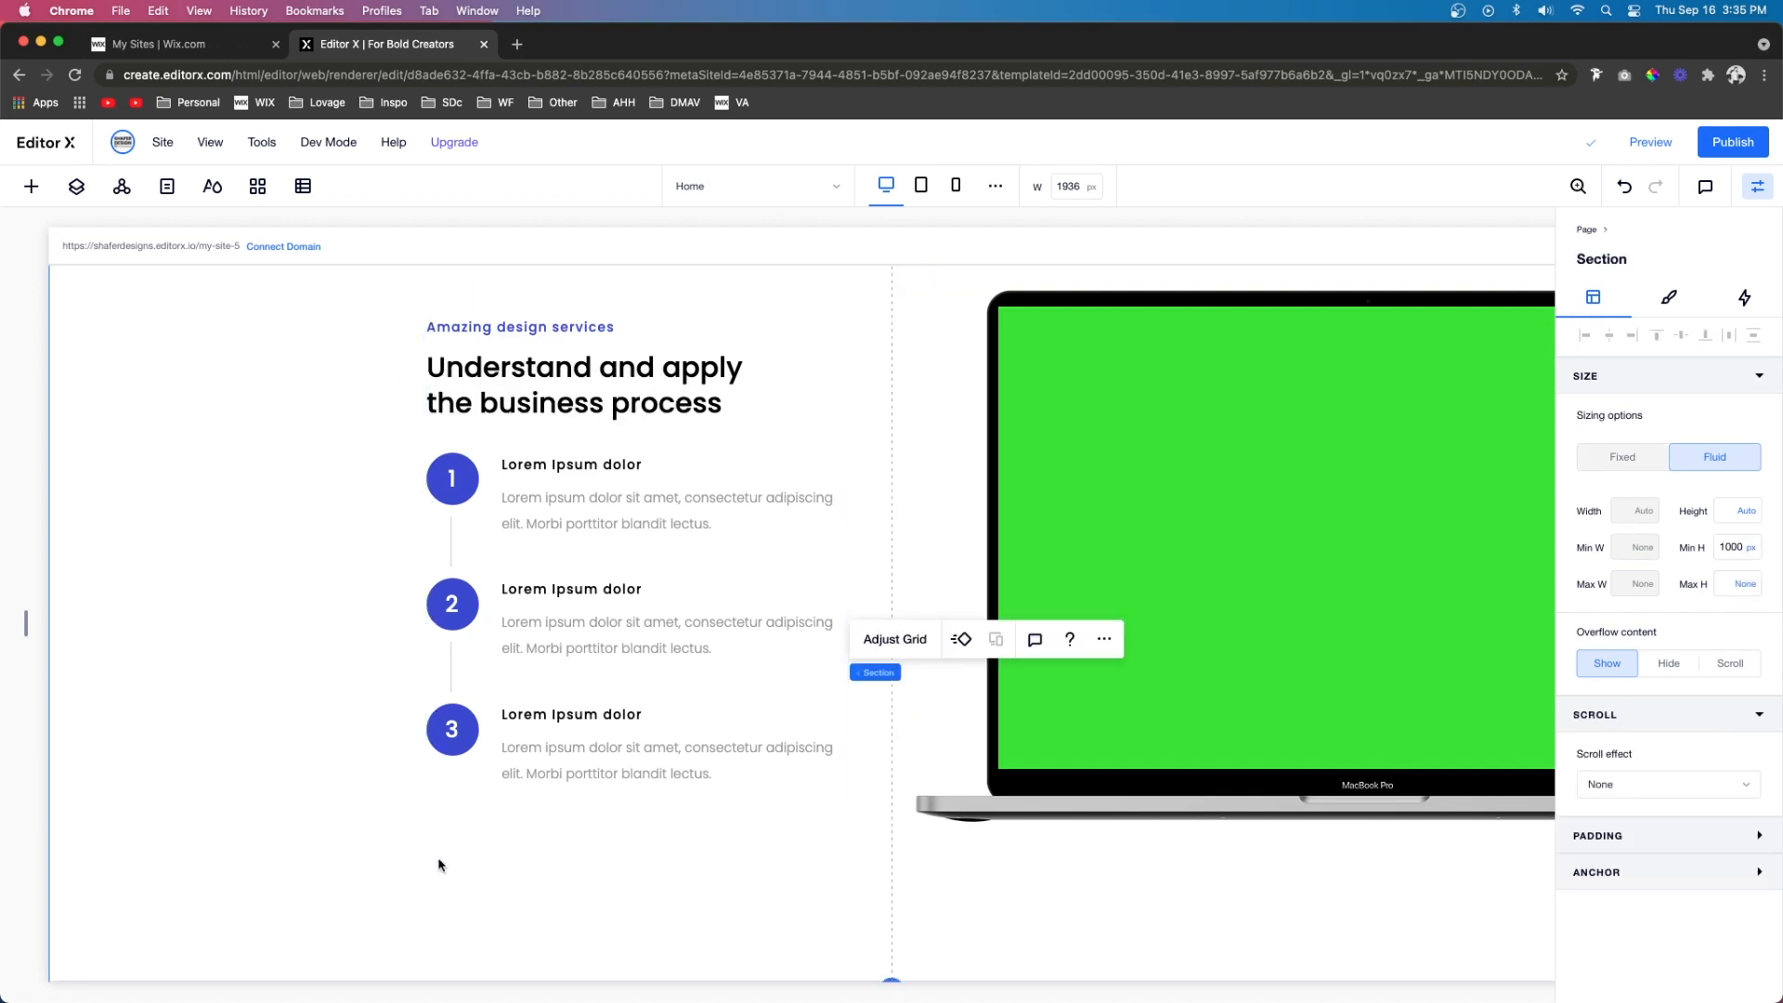
scroll(438, 865, "right", 1)
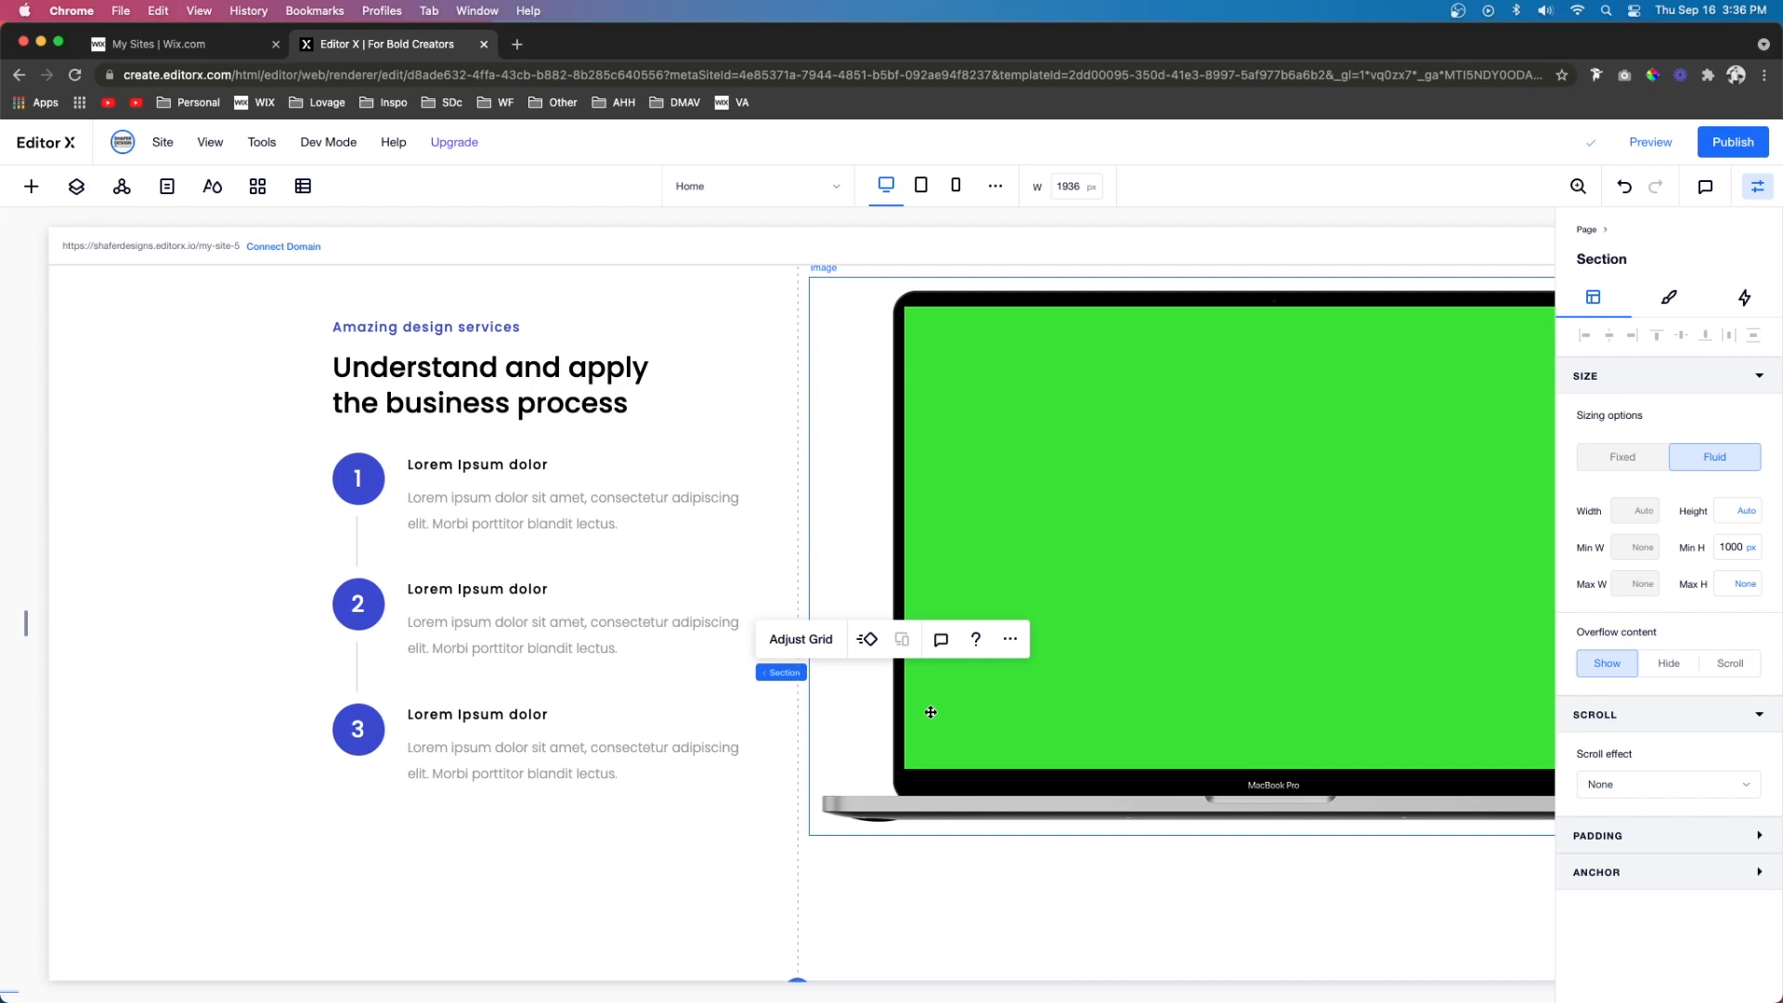